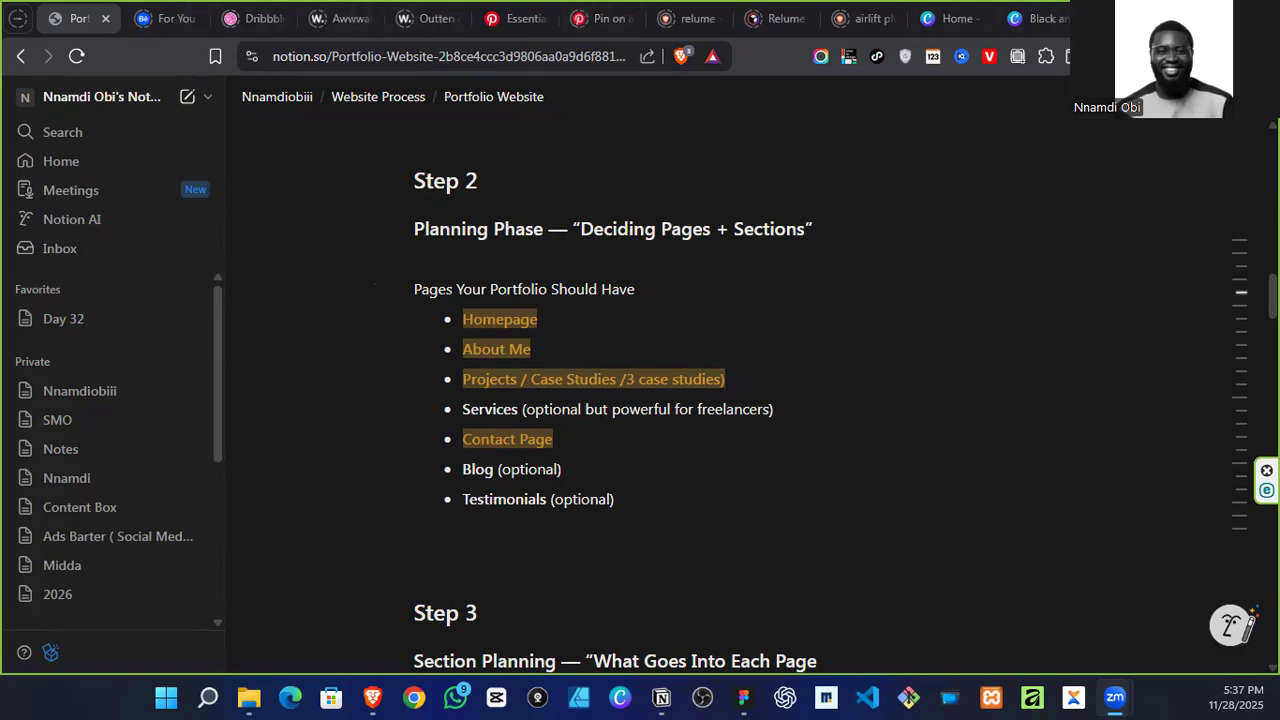
# Step: Switch to Figma and examine the dark visual designer portfolio reference in the mood board, from its hero to its selected work
pyautogui.press('super+d')
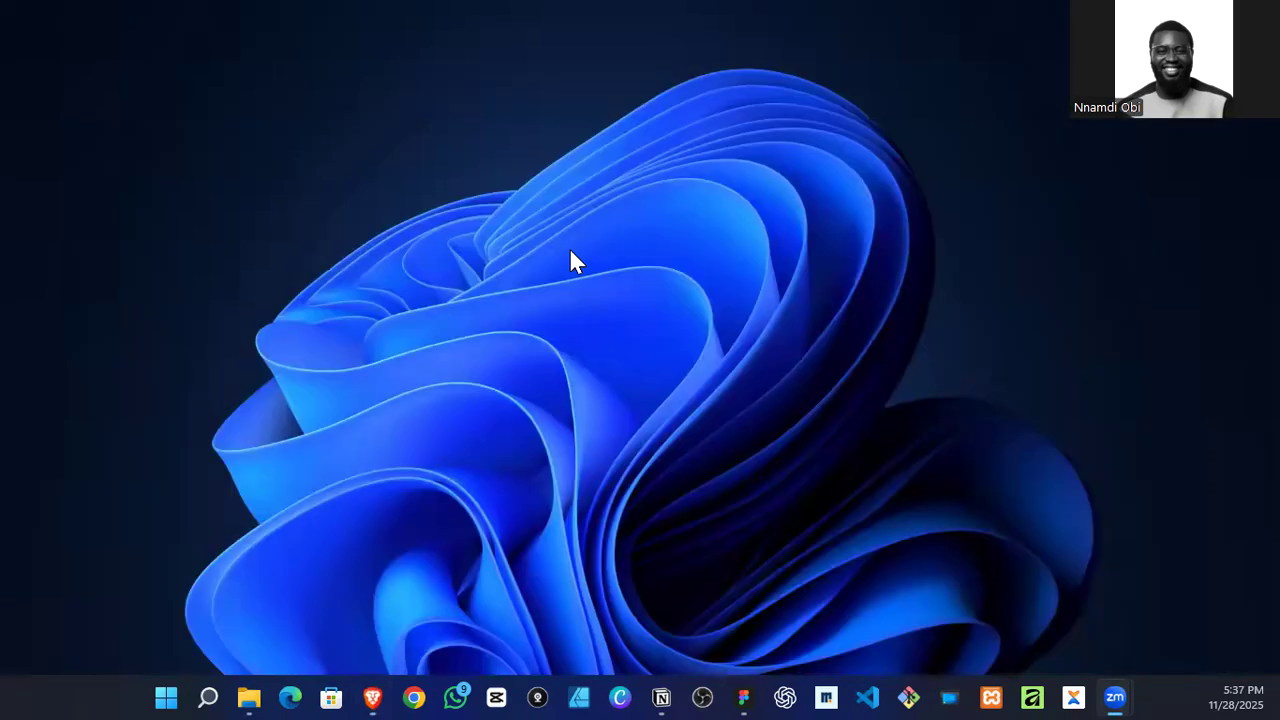
pyautogui.click(743, 697)
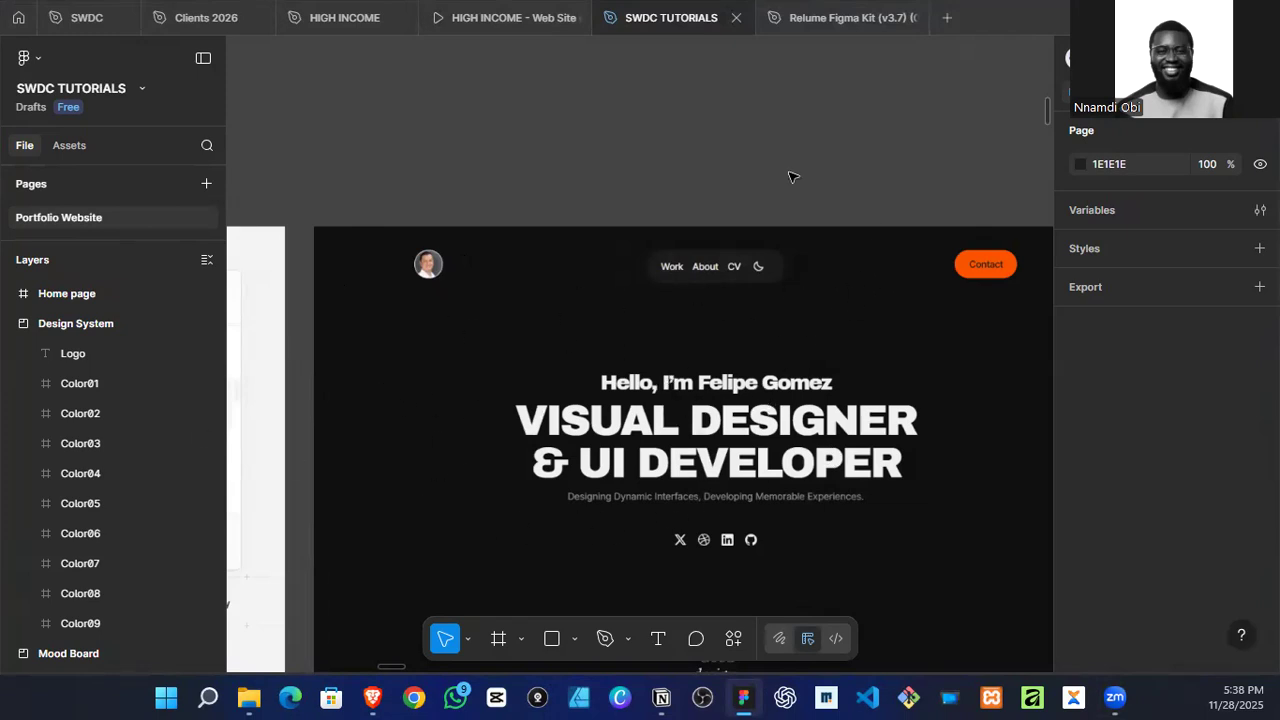
pyautogui.scroll(-5, 645, 250)
pyautogui.scroll(-1, 688, 250)
pyautogui.scroll(2, 690, 265)
pyautogui.scroll(-1, 700, 270)
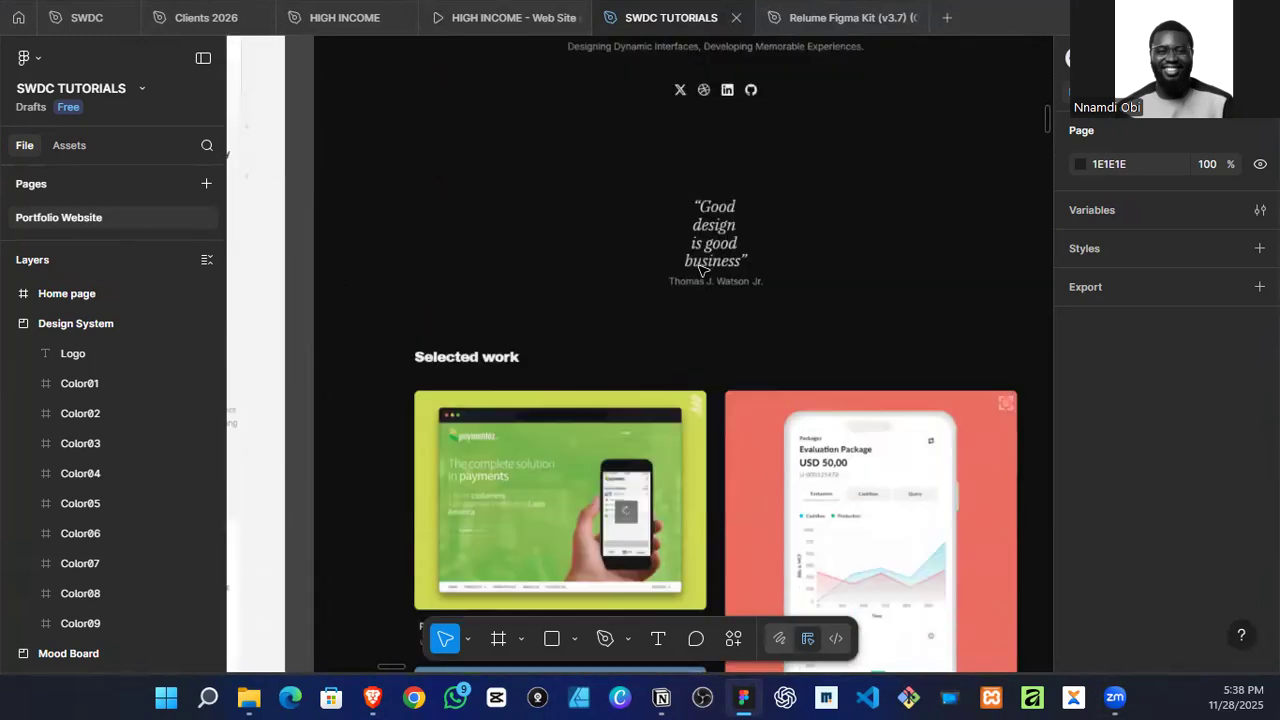
pyautogui.scroll(-1, 705, 272)
pyautogui.scroll(1, 708, 280)
pyautogui.scroll(5, 709, 280)
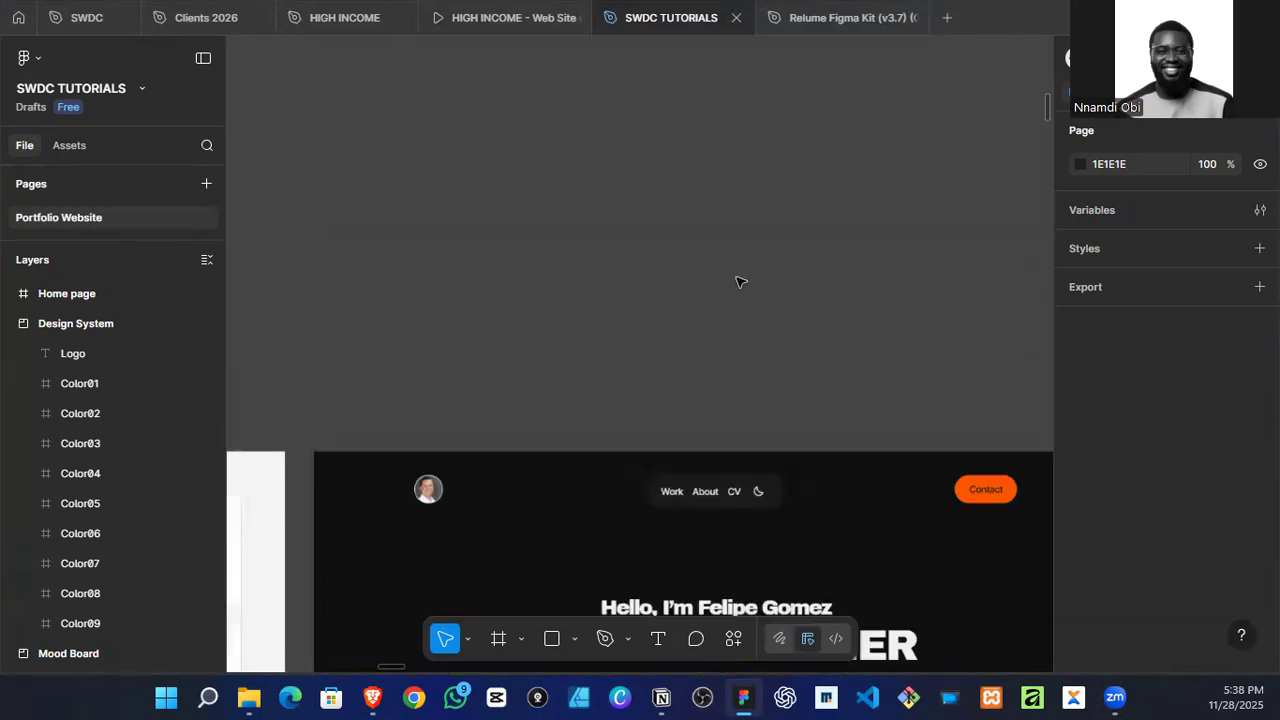
pyautogui.scroll(1, 820, 286)
pyautogui.scroll(-3, 823, 191)
pyautogui.scroll(2, 420, 325)
pyautogui.scroll(-1, 560, 245)
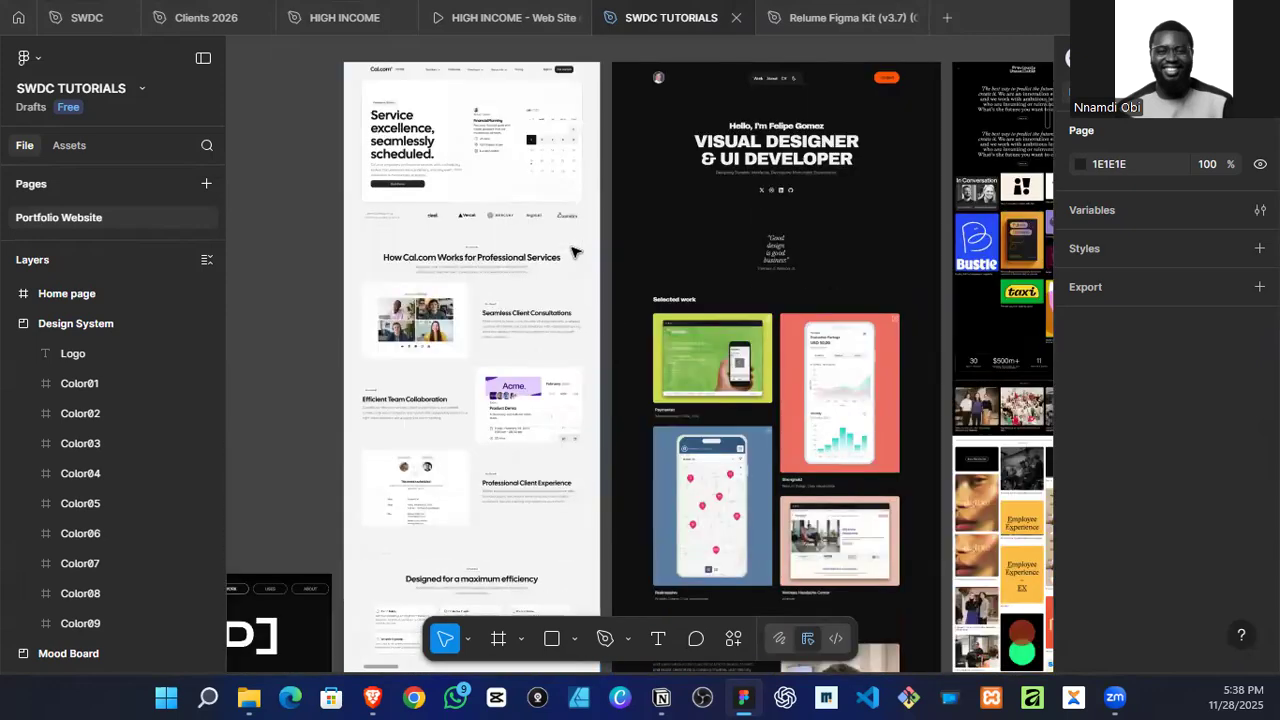
# Step: Examine the remaining mood board references, from the colourful project-grid site to the Flexe page
pyautogui.hscroll(3, 571, 251)
pyautogui.scroll(1, 572, 252)
pyautogui.scroll(1, 557, 260)
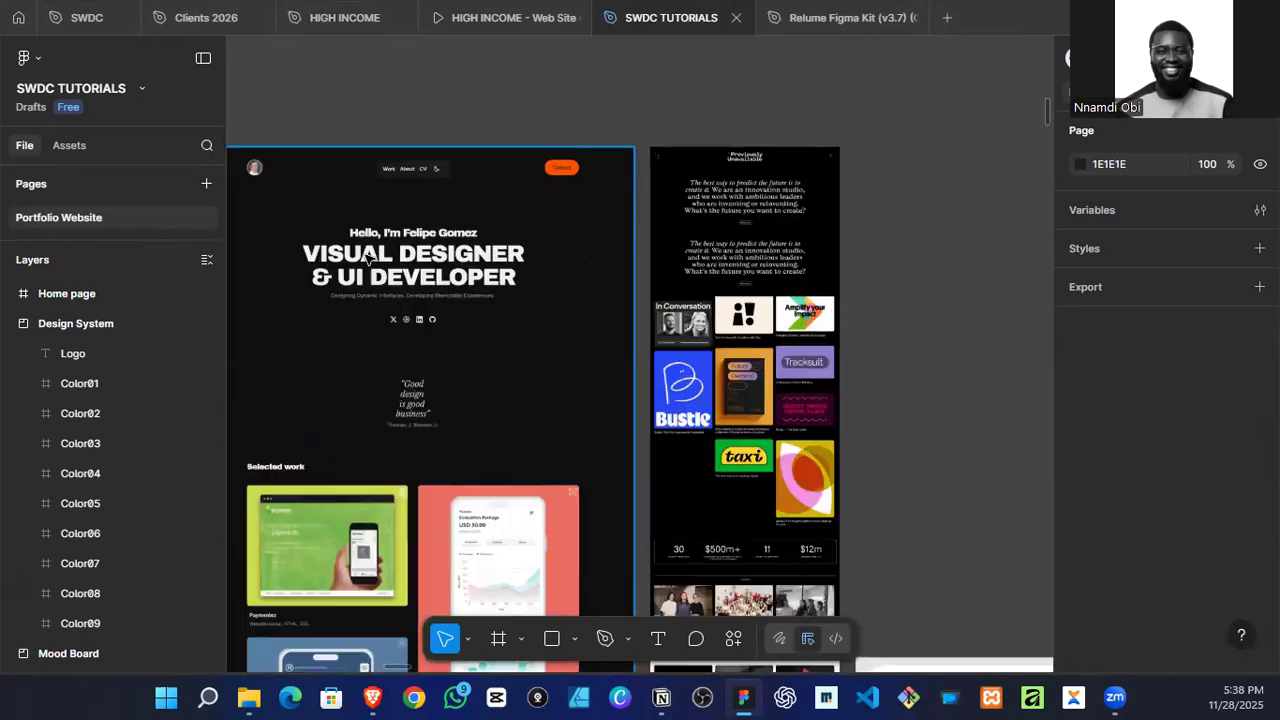
pyautogui.hscroll(1, 628, 257)
pyautogui.scroll(-2, 626, 262)
pyautogui.scroll(-3, 626, 264)
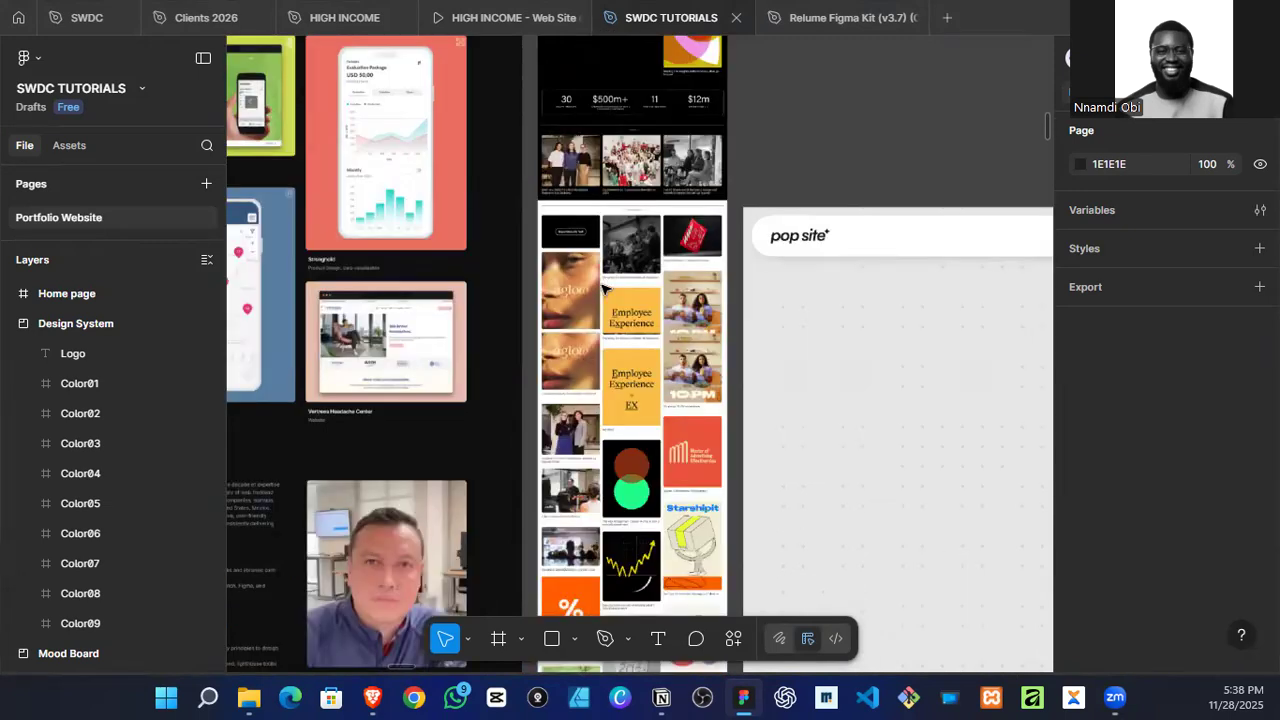
pyautogui.hscroll(2, 640, 280)
pyautogui.scroll(-3, 651, 306)
pyautogui.scroll(-4, 652, 315)
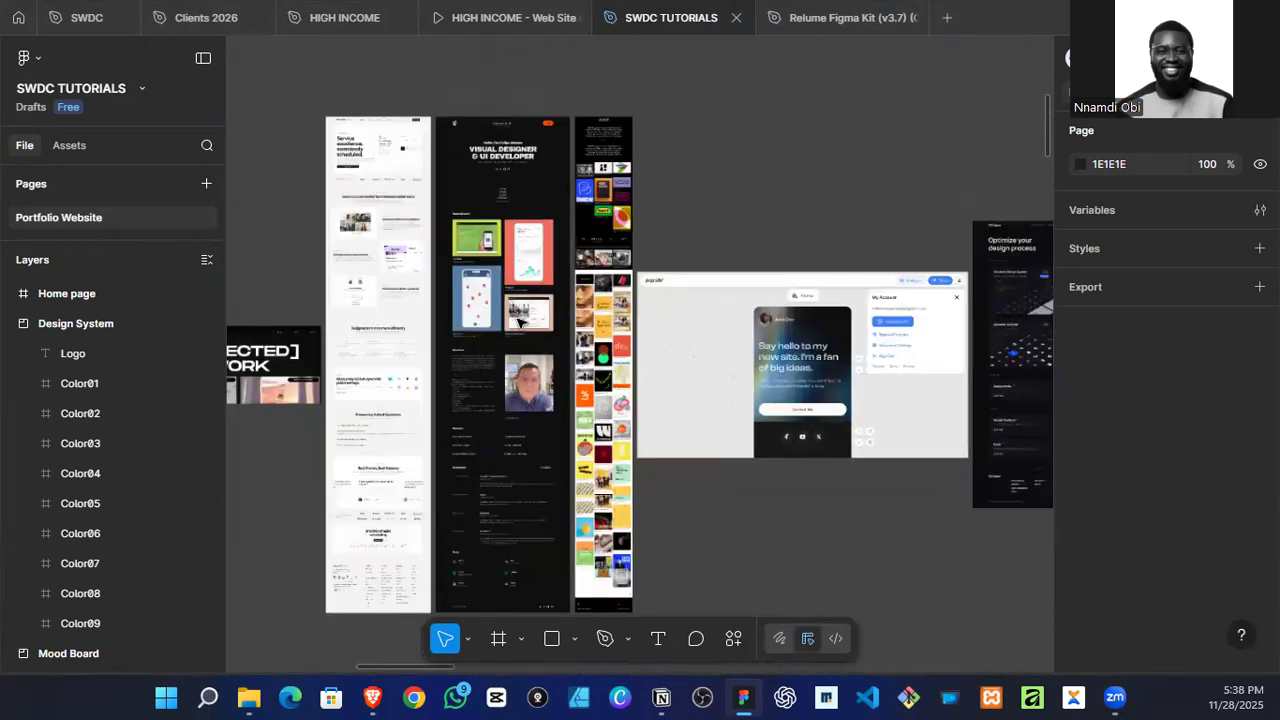
pyautogui.hscroll(3, 680, 310)
pyautogui.hscroll(3, 703, 292)
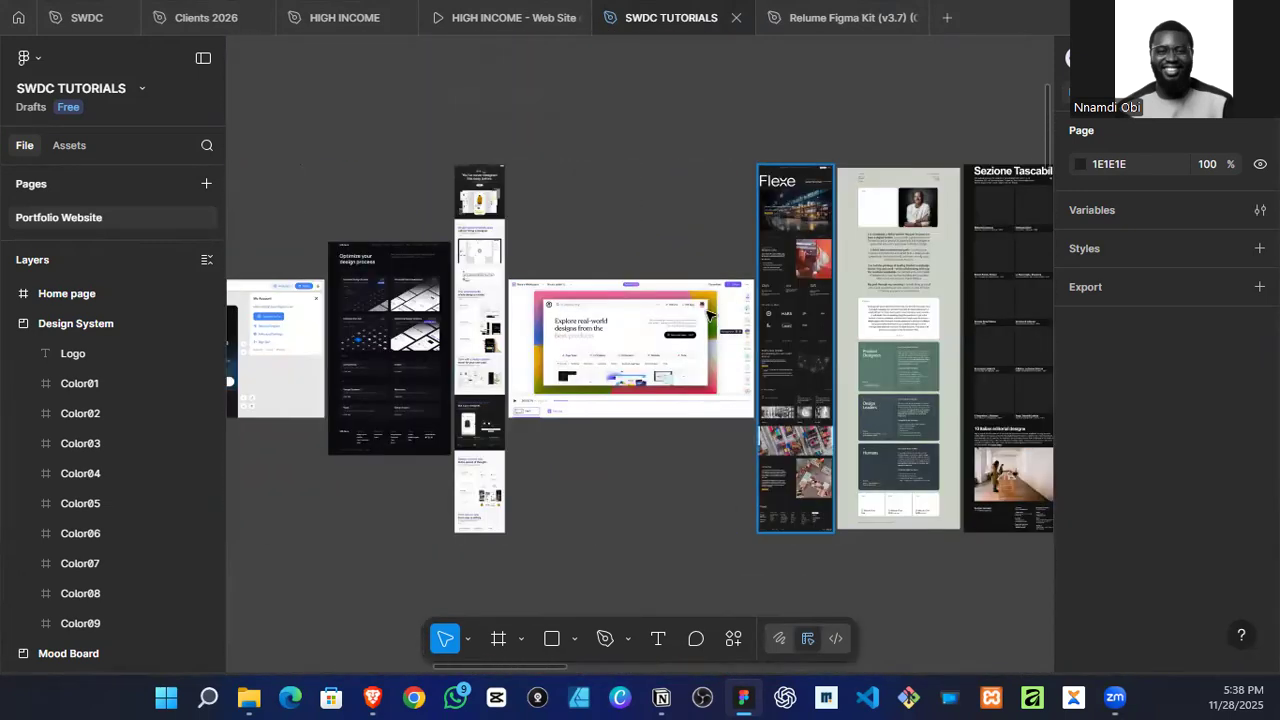
# Step: Examine the "Explore real-world designs from the best products" reference up close
pyautogui.scroll(8, 380, 348)
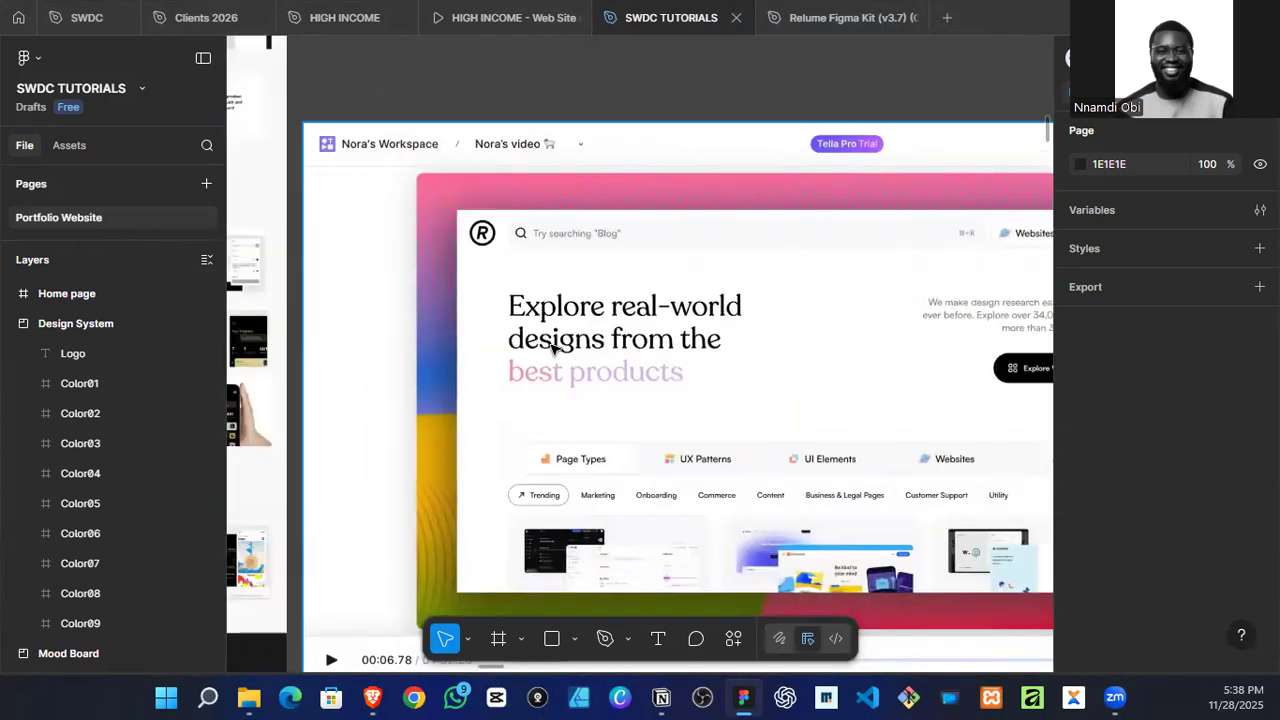
pyautogui.scroll(-3, 900, 330)
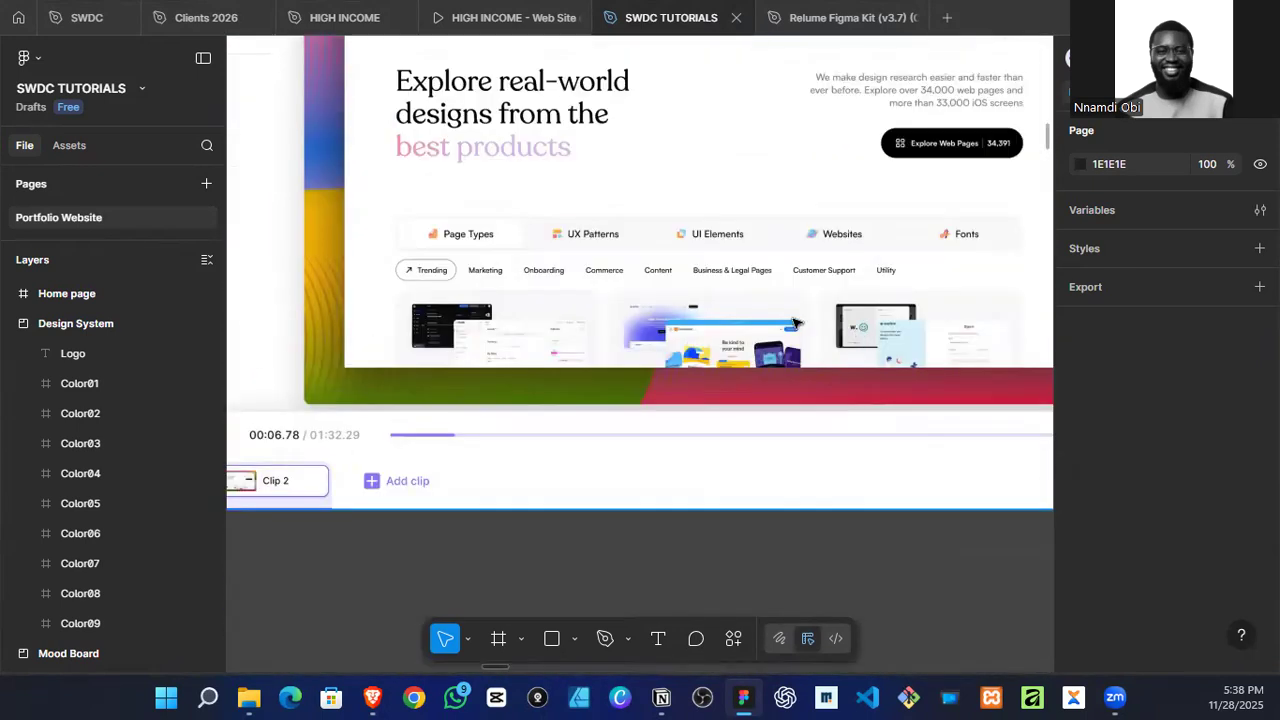
pyautogui.hscroll(-3, 925, 240)
pyautogui.hscroll(3, 925, 273)
pyautogui.scroll(-6, 916, 280)
pyautogui.hscroll(-3, 900, 281)
pyautogui.scroll(3, 530, 294)
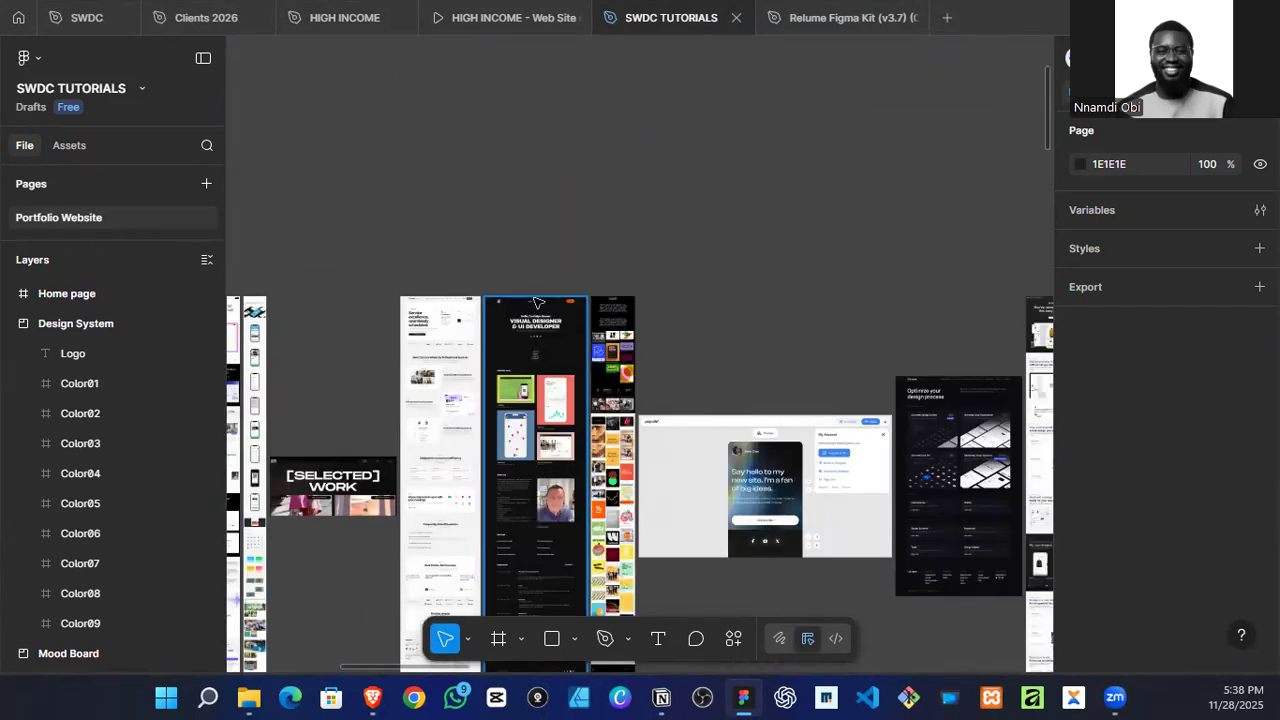
# Step: Examine the hero and content sections of the "Video so easy, you can send it with every email" reference
pyautogui.hscroll(-5, 451, 365)
pyautogui.scroll(5, 662, 400)
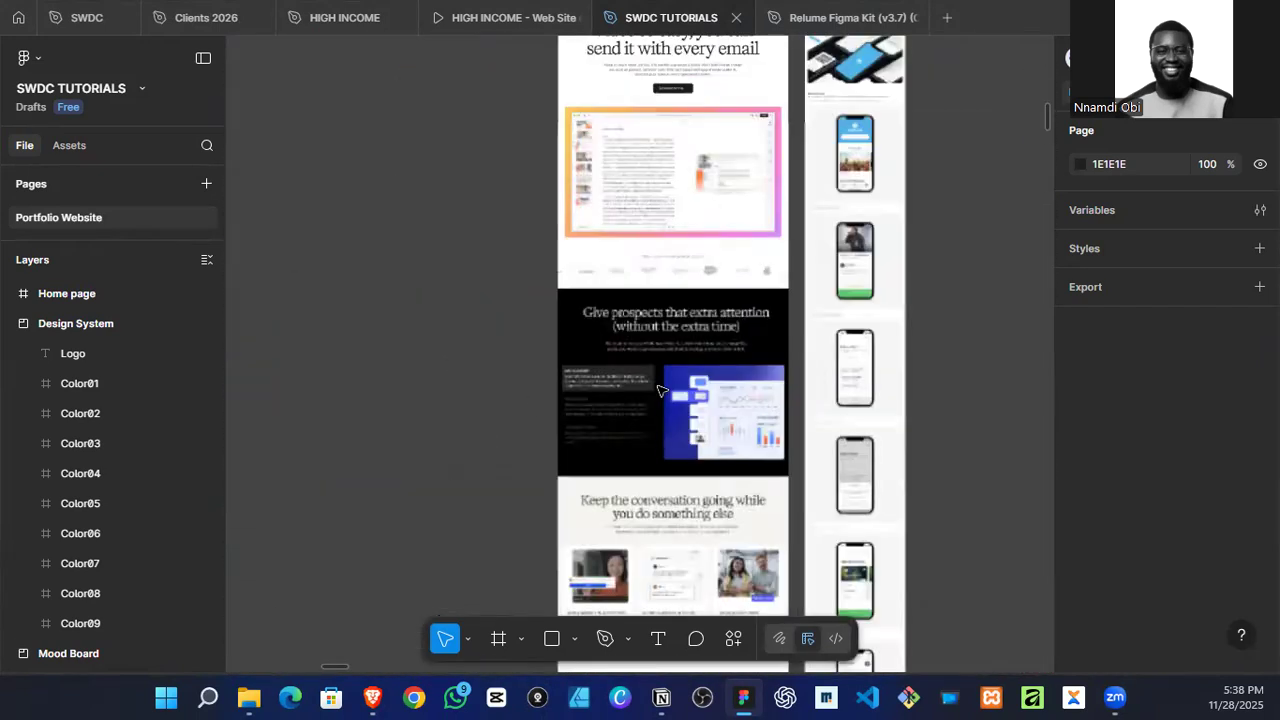
pyautogui.scroll(-5, 660, 395)
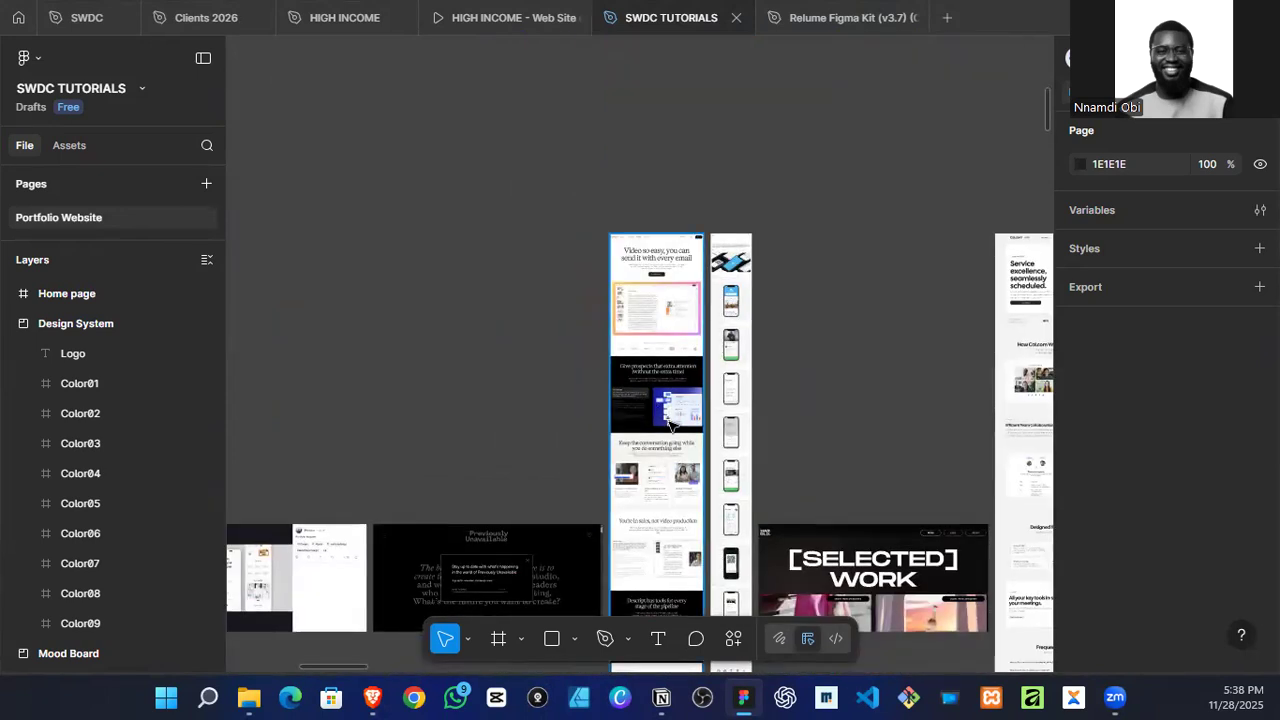
pyautogui.scroll(4, 660, 278)
pyautogui.scroll(-3, 658, 280)
pyautogui.scroll(6, 658, 290)
pyautogui.scroll(-5, 654, 316)
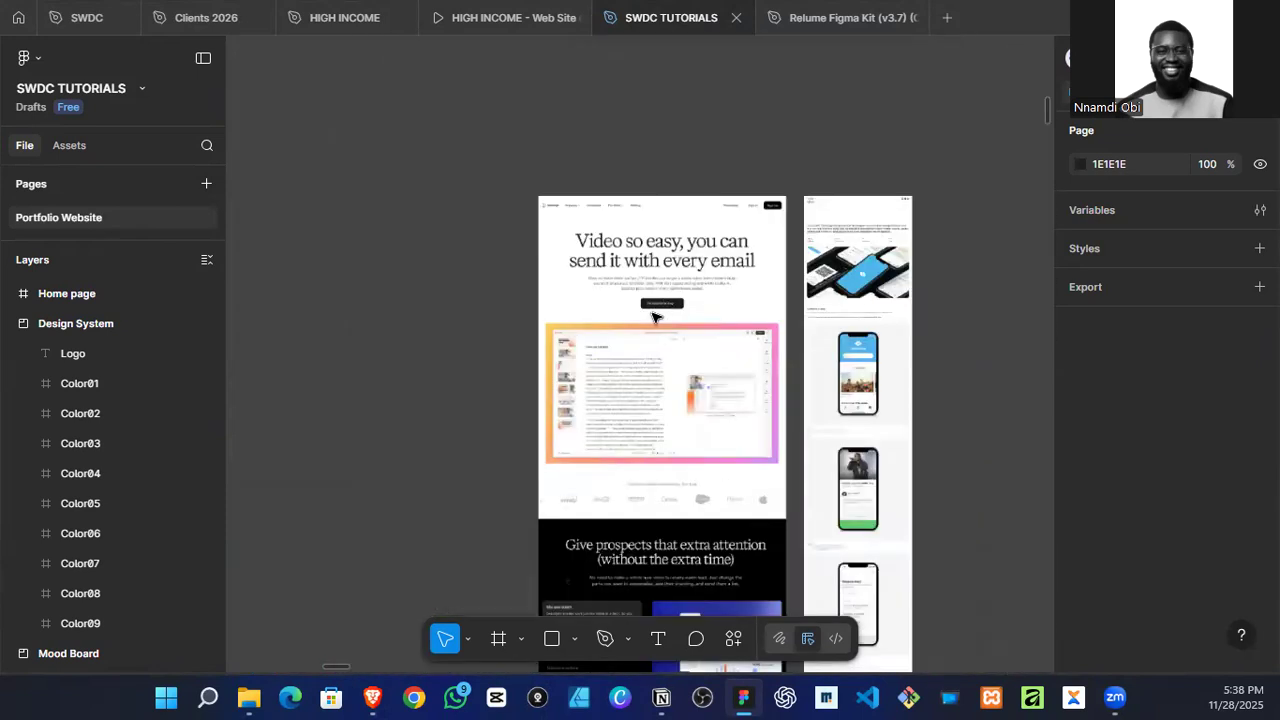
pyautogui.scroll(-3, 652, 315)
pyautogui.scroll(-5, 514, 329)
pyautogui.scroll(-3, 506, 323)
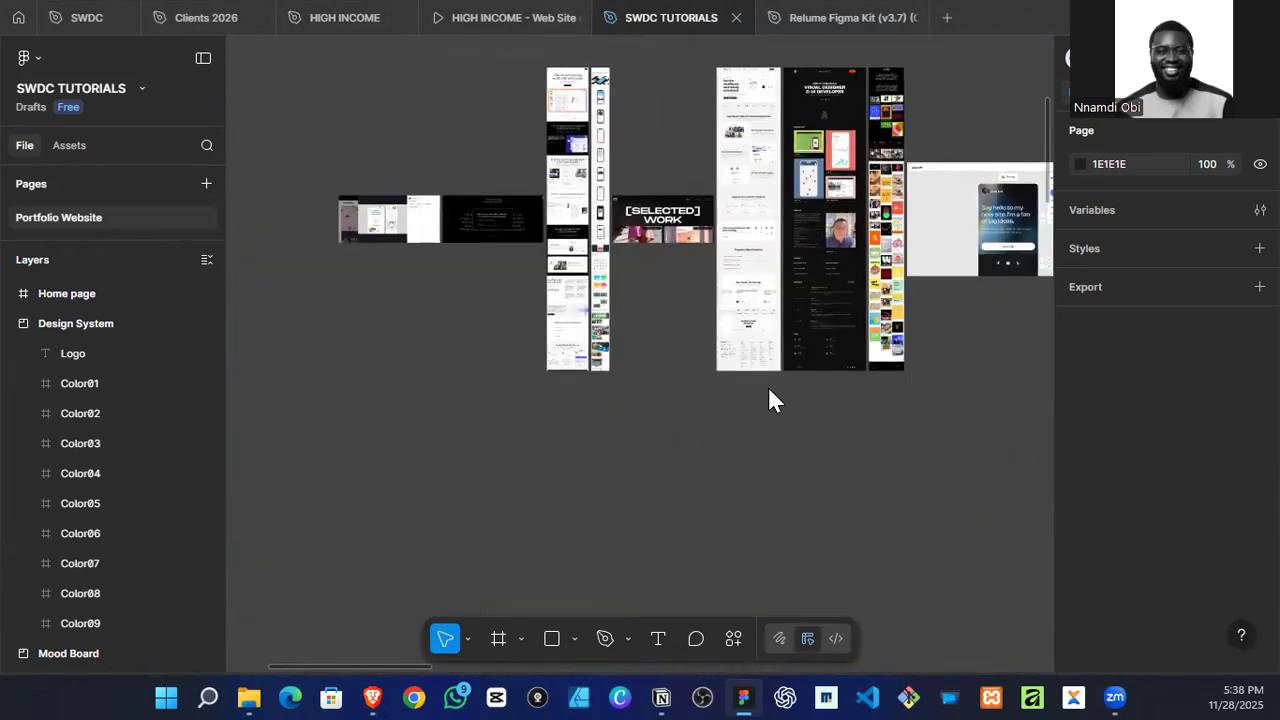
# Step: Draw a full-width frame of about 1440 × 191 along the top edge of the Home page frame
pyautogui.scroll(-5, 657, 415)
pyautogui.hscroll(5, 662, 410)
pyautogui.scroll(6, 680, 408)
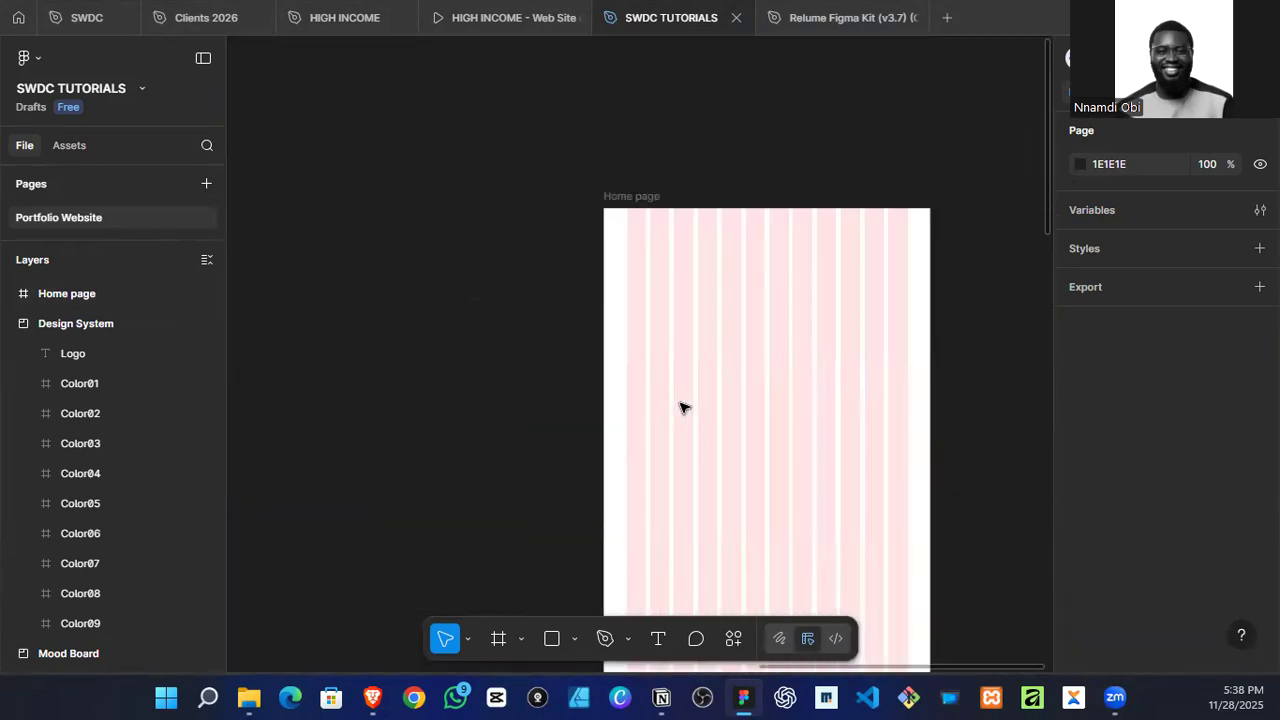
pyautogui.click(682, 409)
pyautogui.press('f')
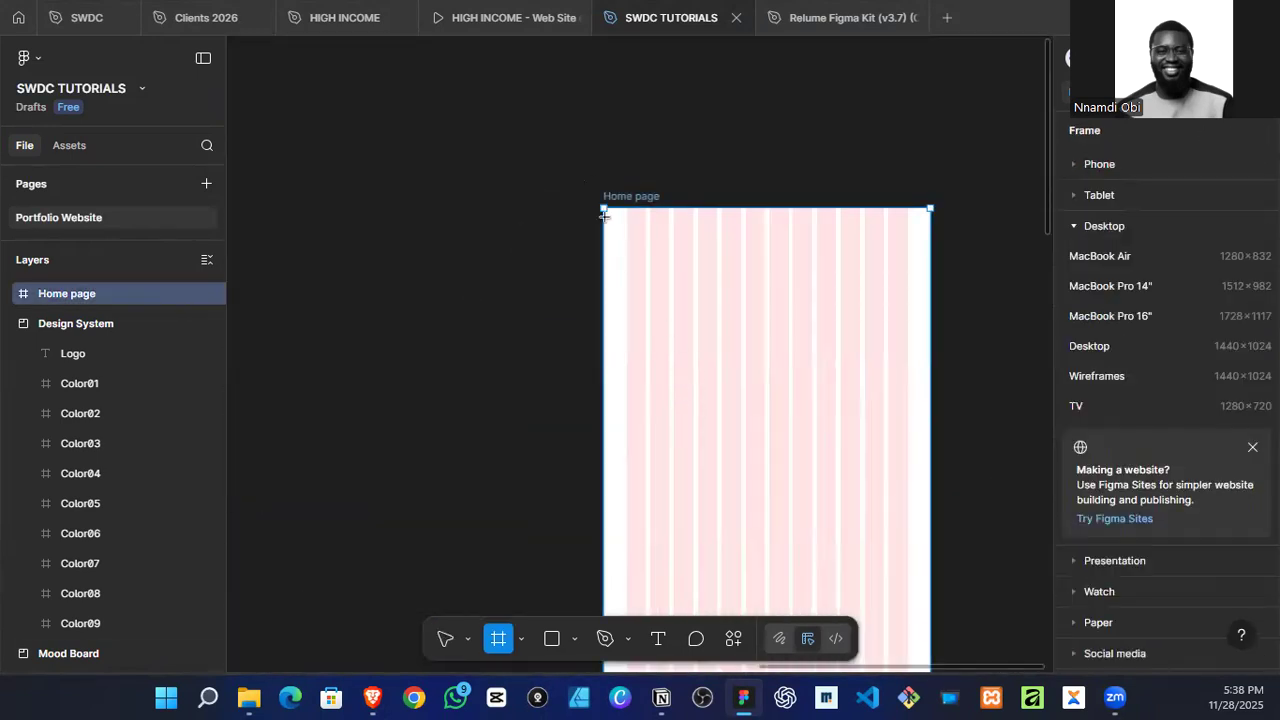
pyautogui.moveTo(603, 208)
pyautogui.mouseDown()
pyautogui.moveTo(914, 220)
pyautogui.moveTo(930, 251)
pyautogui.mouseUp()
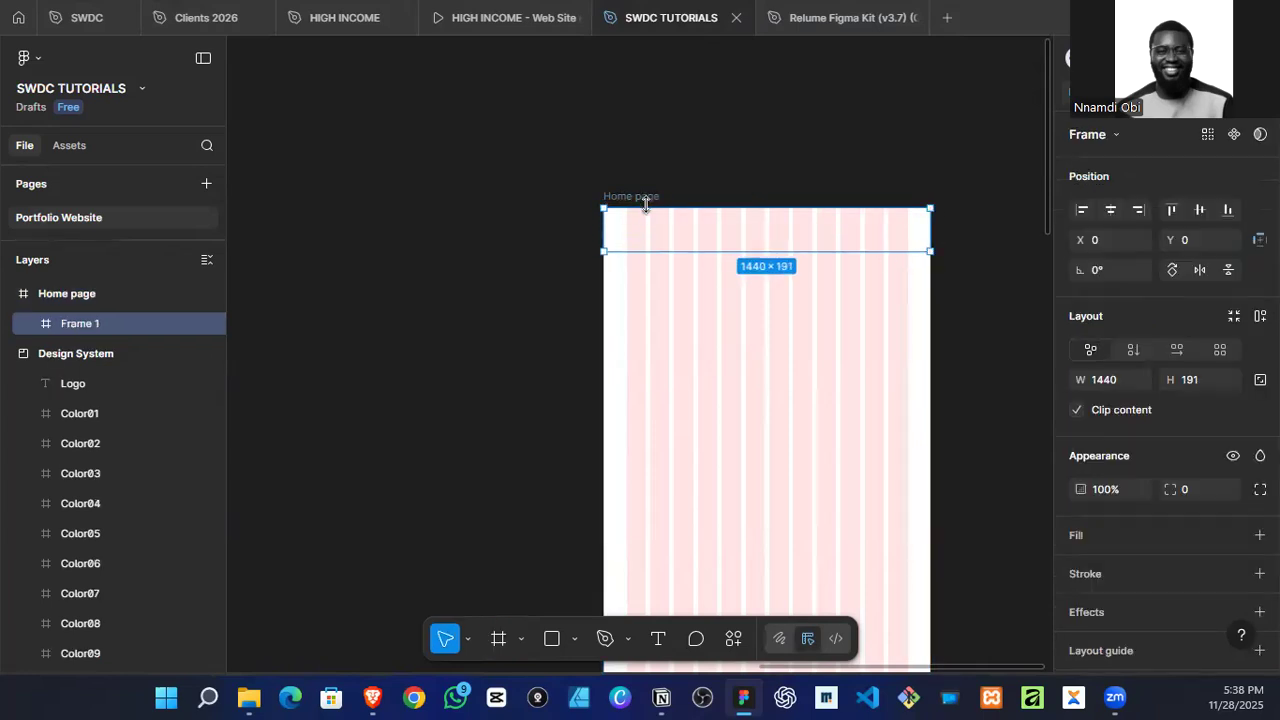
# Step: Change the Home page frame's fill to the dark page colour 191919
pyautogui.press('Escape')
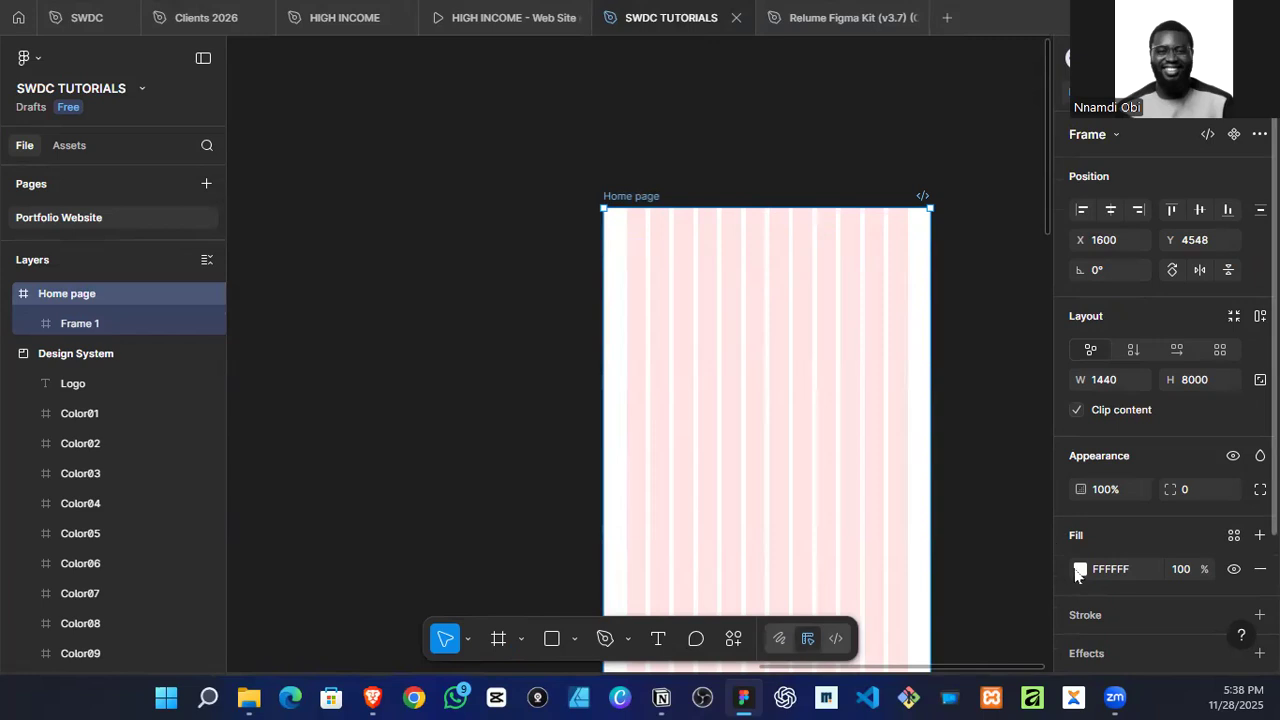
pyautogui.click(1080, 569)
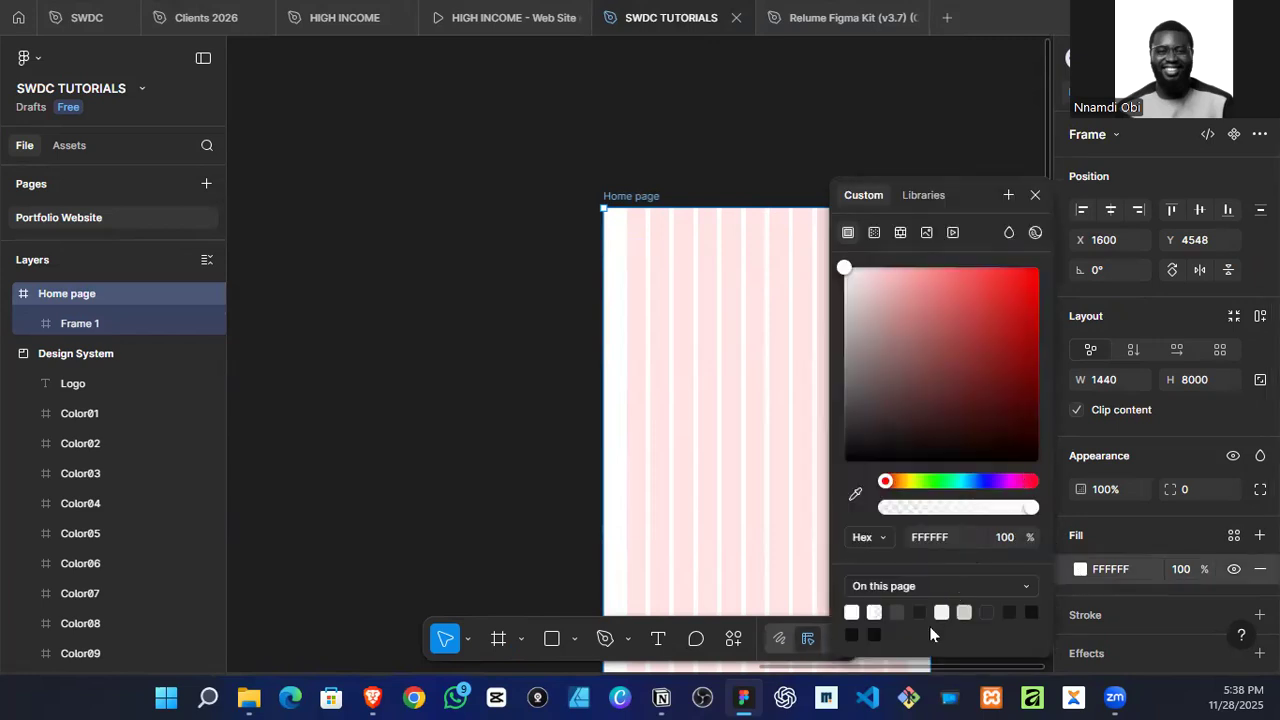
pyautogui.click(990, 612)
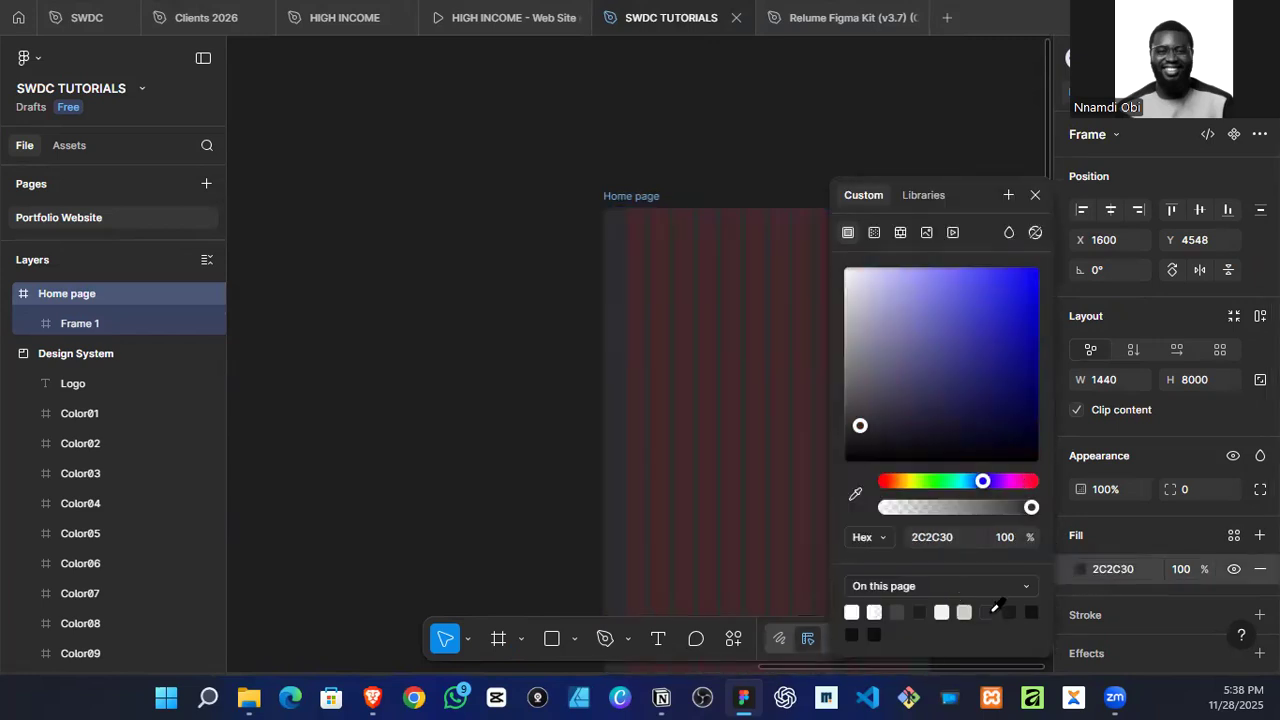
pyautogui.click(1009, 612)
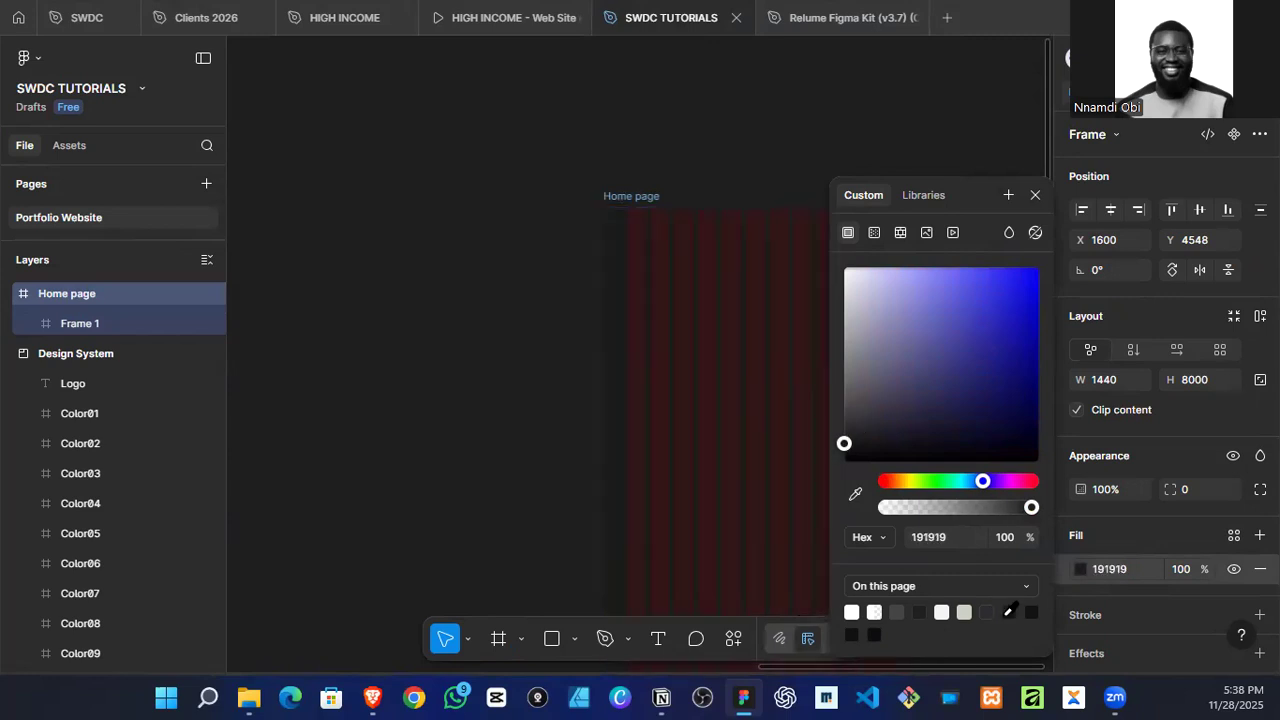
# Step: Reduce the height of the frame at the top of the Home page to about 116
pyautogui.hscroll(3, 538, 245)
pyautogui.click(489, 243)
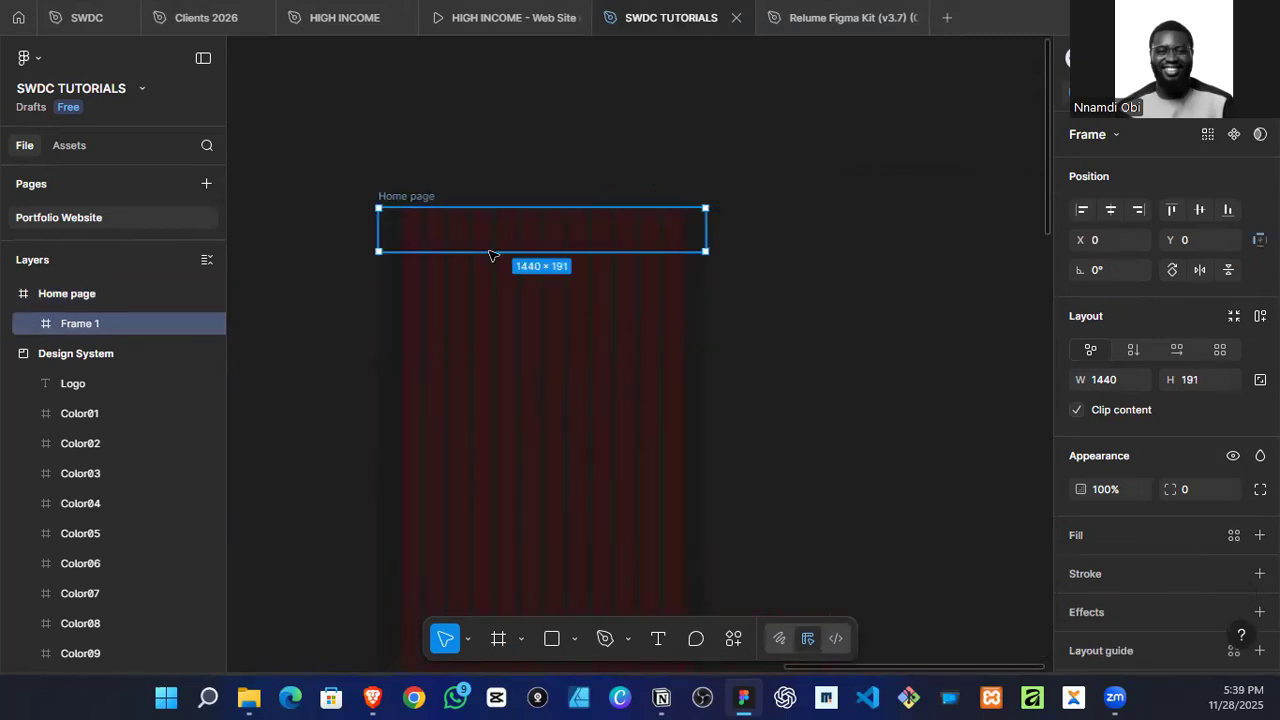
pyautogui.moveTo(487, 255); pyautogui.dragTo(497, 232)
pyautogui.scroll(2, 432, 233)
pyautogui.scroll(1, 431, 233)
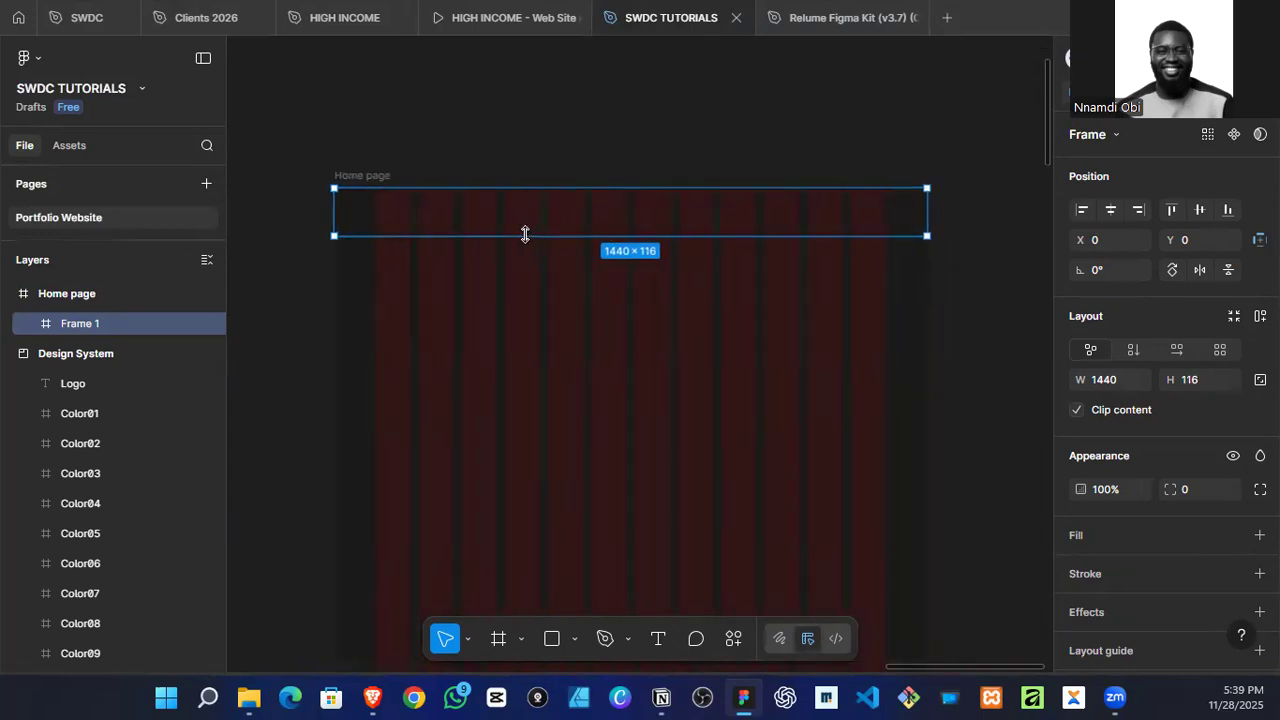
# Step: Add a text layer reading "Homepage" inside the Home page frame, below the top frame
pyautogui.click(450, 327)
pyautogui.press('t')
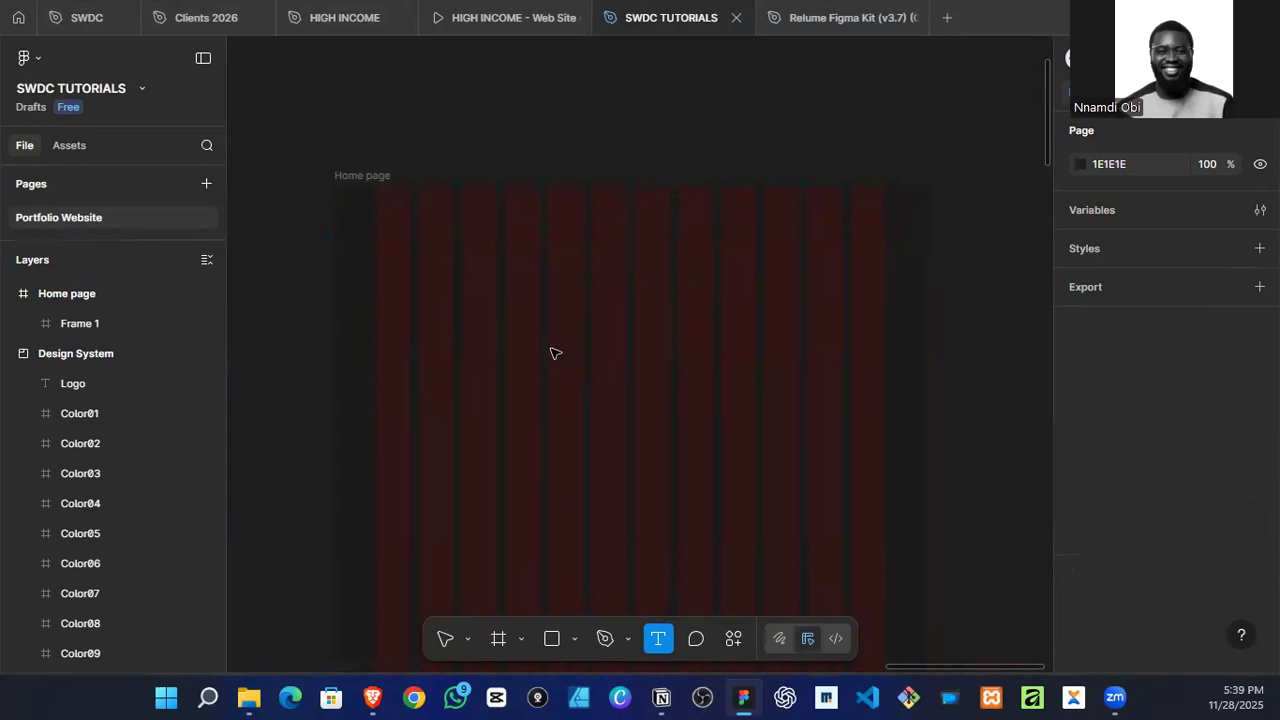
pyautogui.click(617, 400)
pyautogui.write('H')
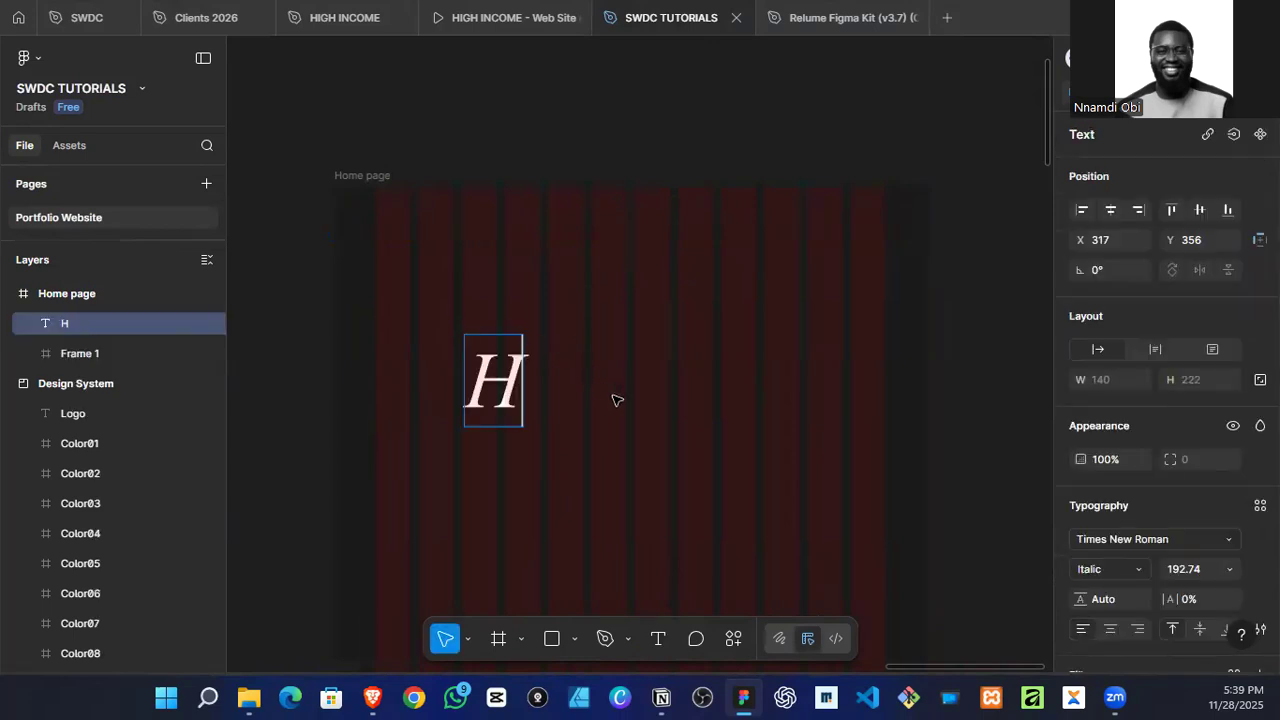
pyautogui.write('omepahe')
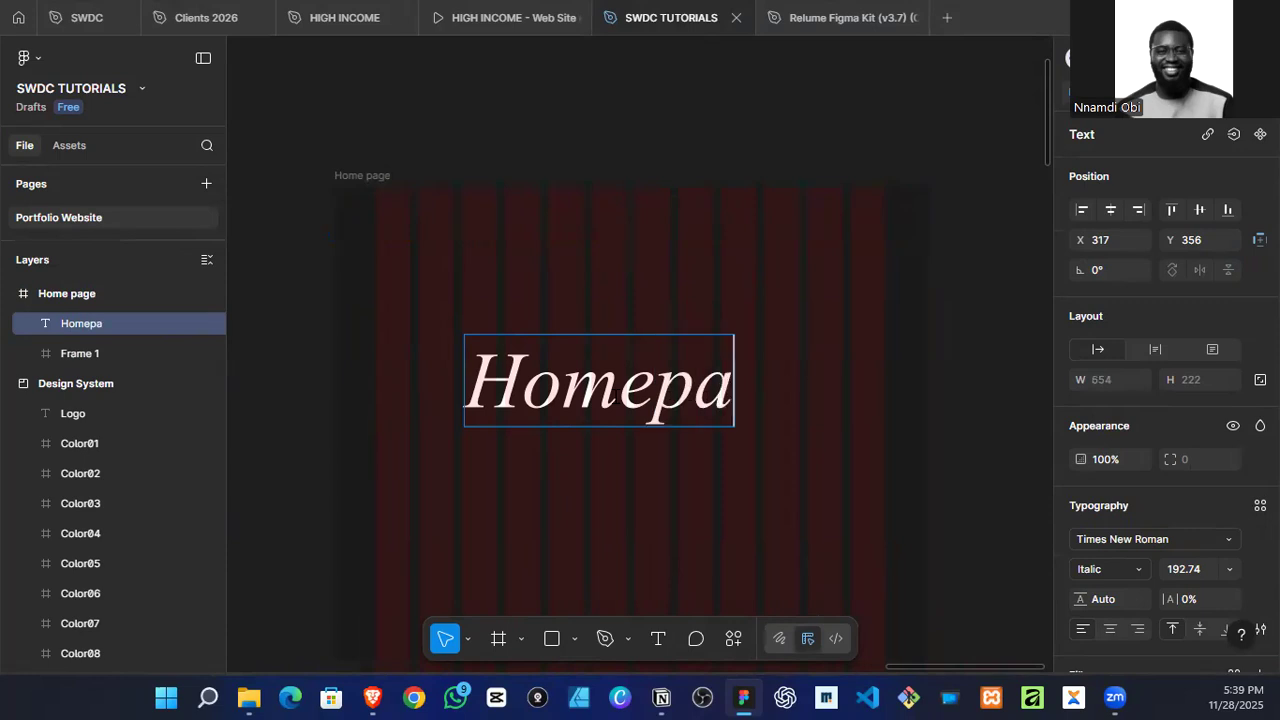
pyautogui.press('BackSpace')
pyautogui.press('BackSpace')
pyautogui.write('ge')
pyautogui.press('Escape')
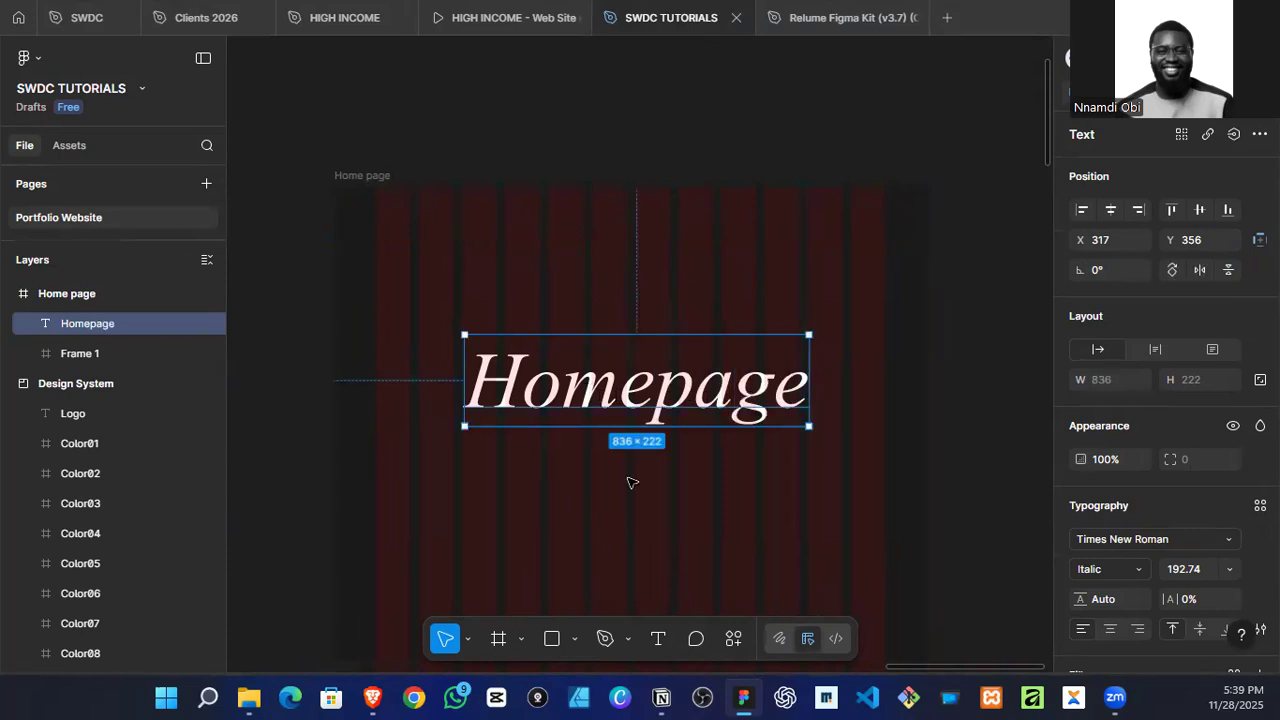
# Step: Scale the "Homepage" text down proportionally to about 166 × 44
pyautogui.press('k')
pyautogui.moveTo(808, 378); pyautogui.dragTo(534, 381)
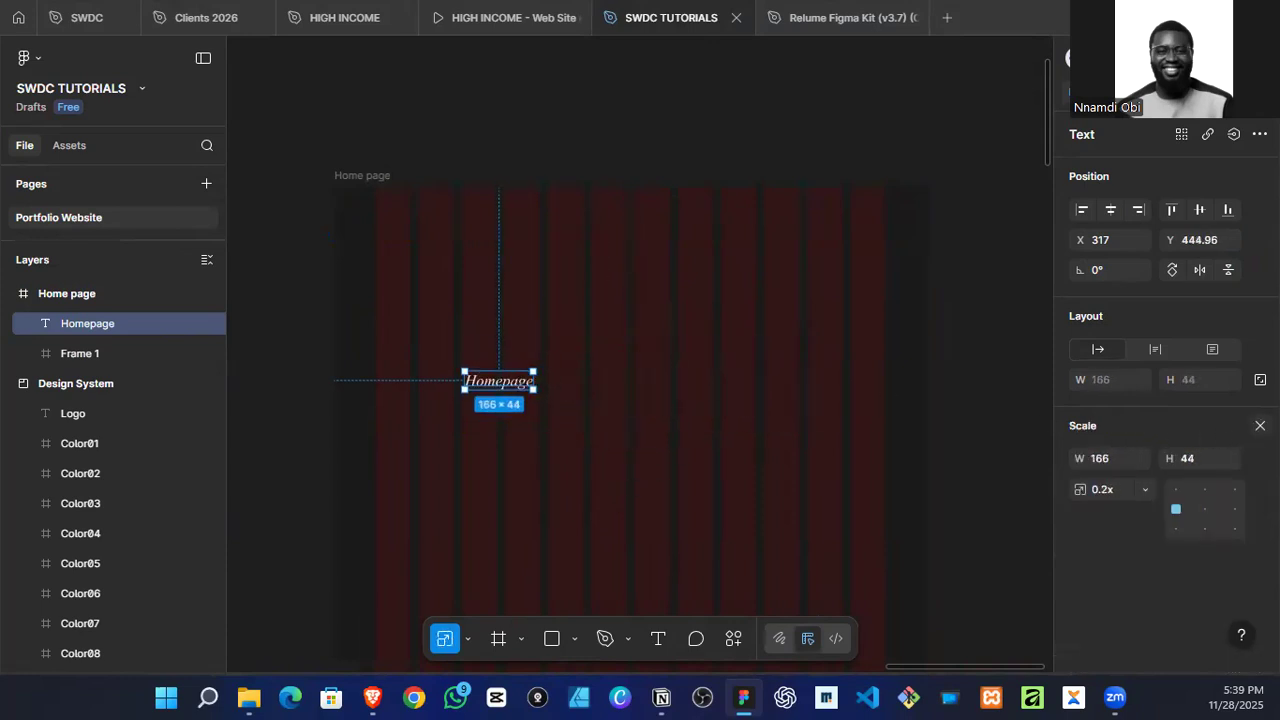
pyautogui.press('v')
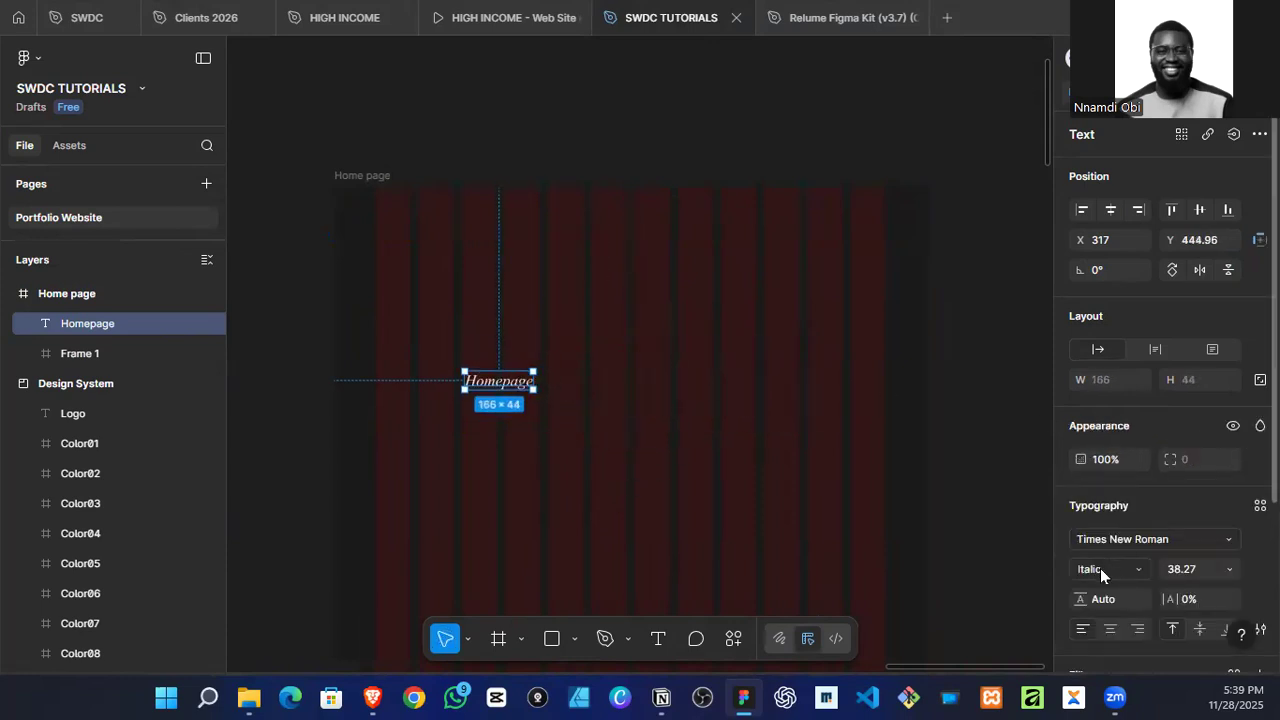
# Step: Set the "Homepage" text's font to Be Vietnam in the Regular style
pyautogui.click(1126, 540)
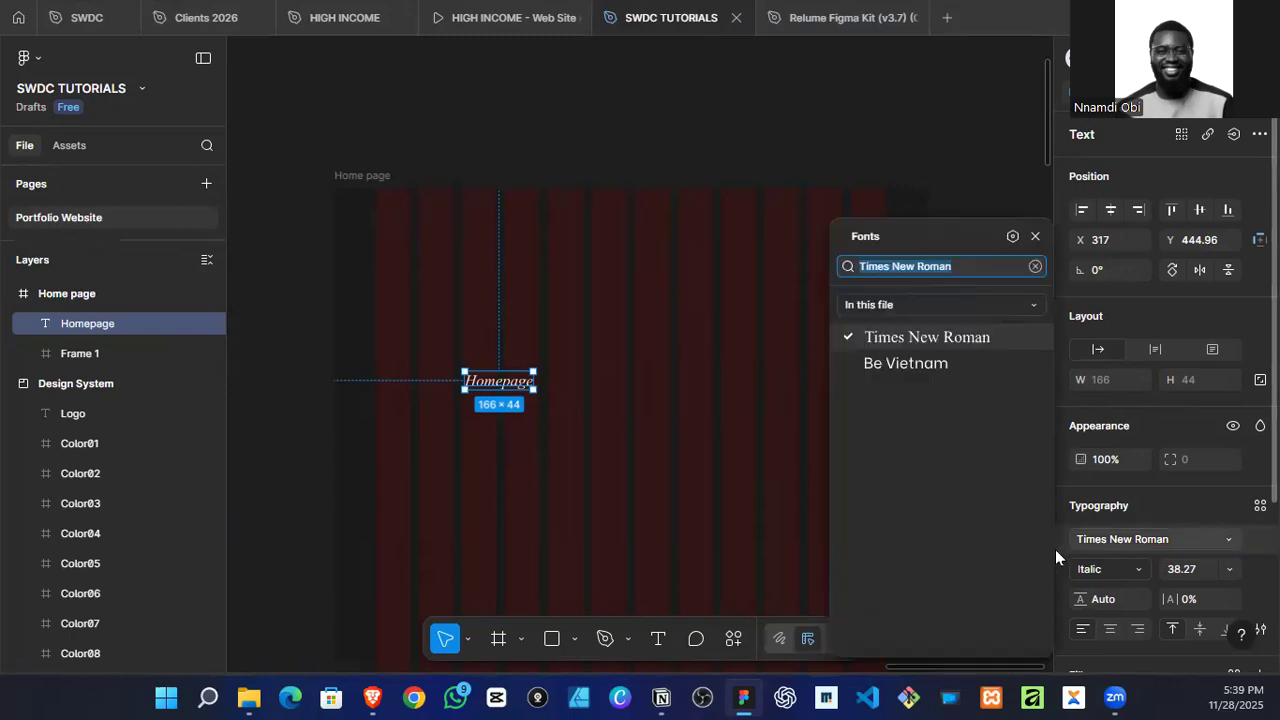
pyautogui.click(948, 362)
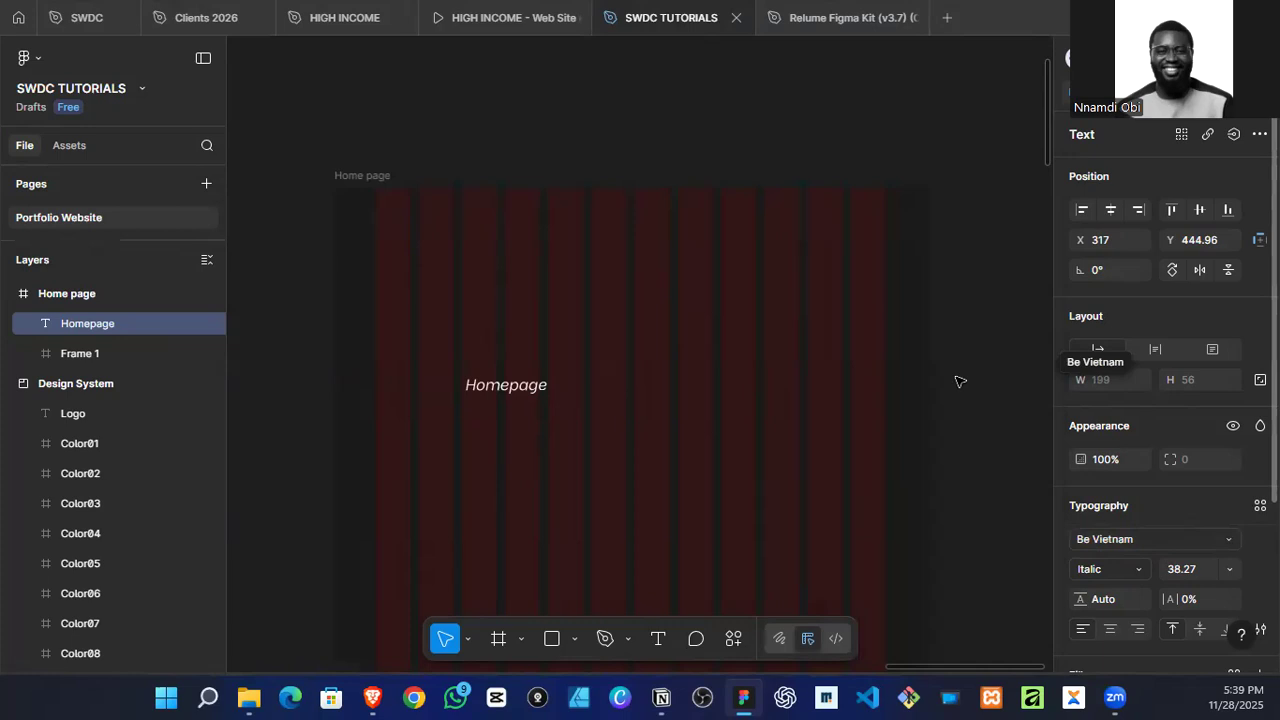
pyautogui.click(1117, 565)
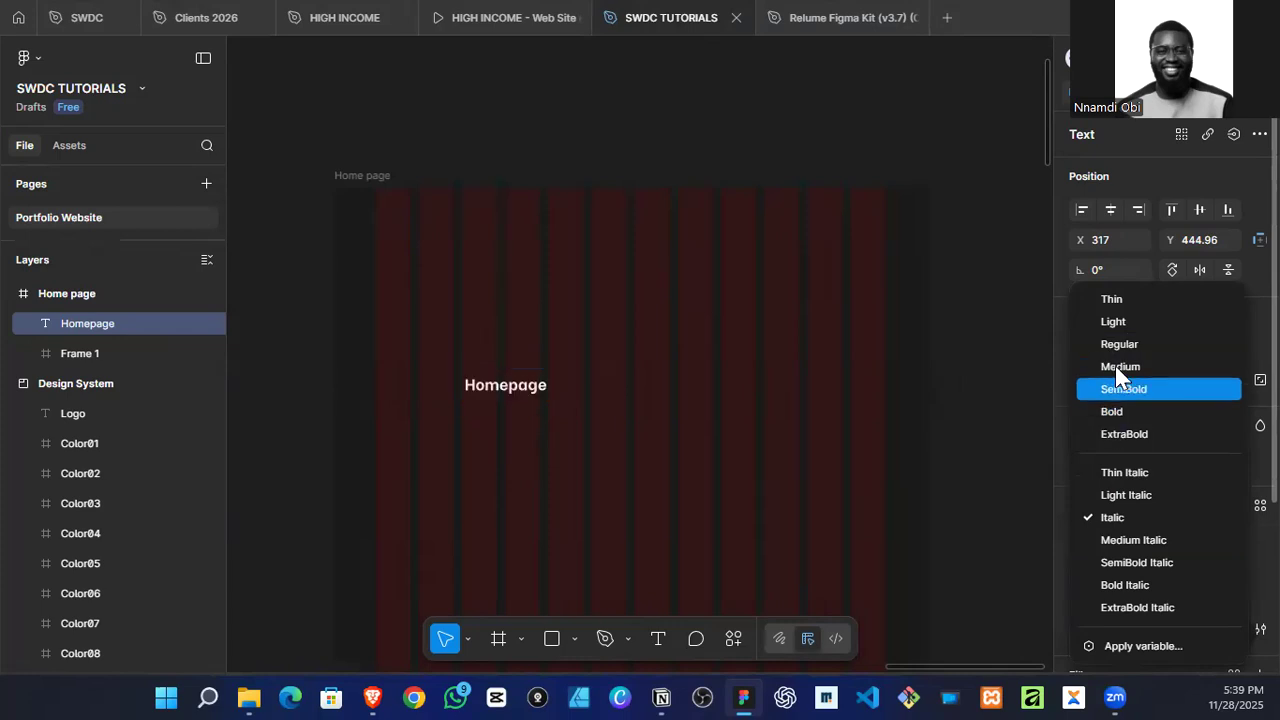
pyautogui.click(1117, 344)
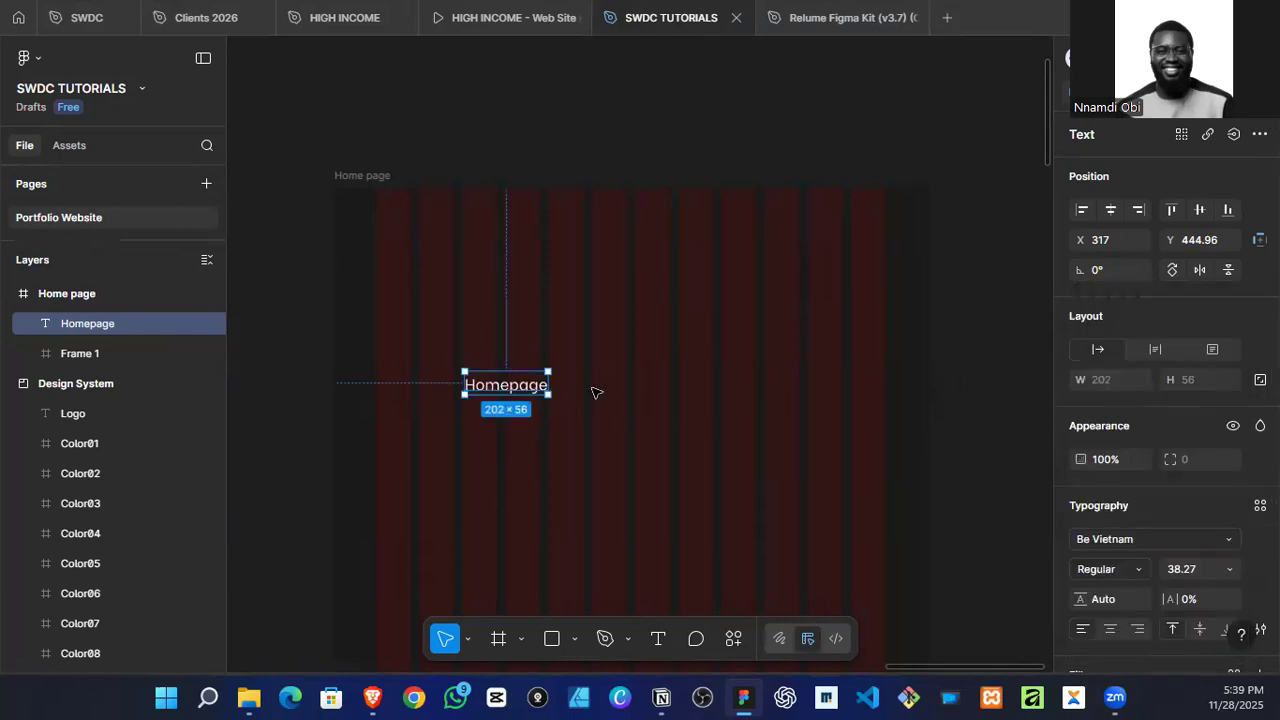
# Step: Change the "Homepage" text in the Home page frame to "Home"
pyautogui.scroll(3, 500, 383)
pyautogui.doubleClick(489, 380)
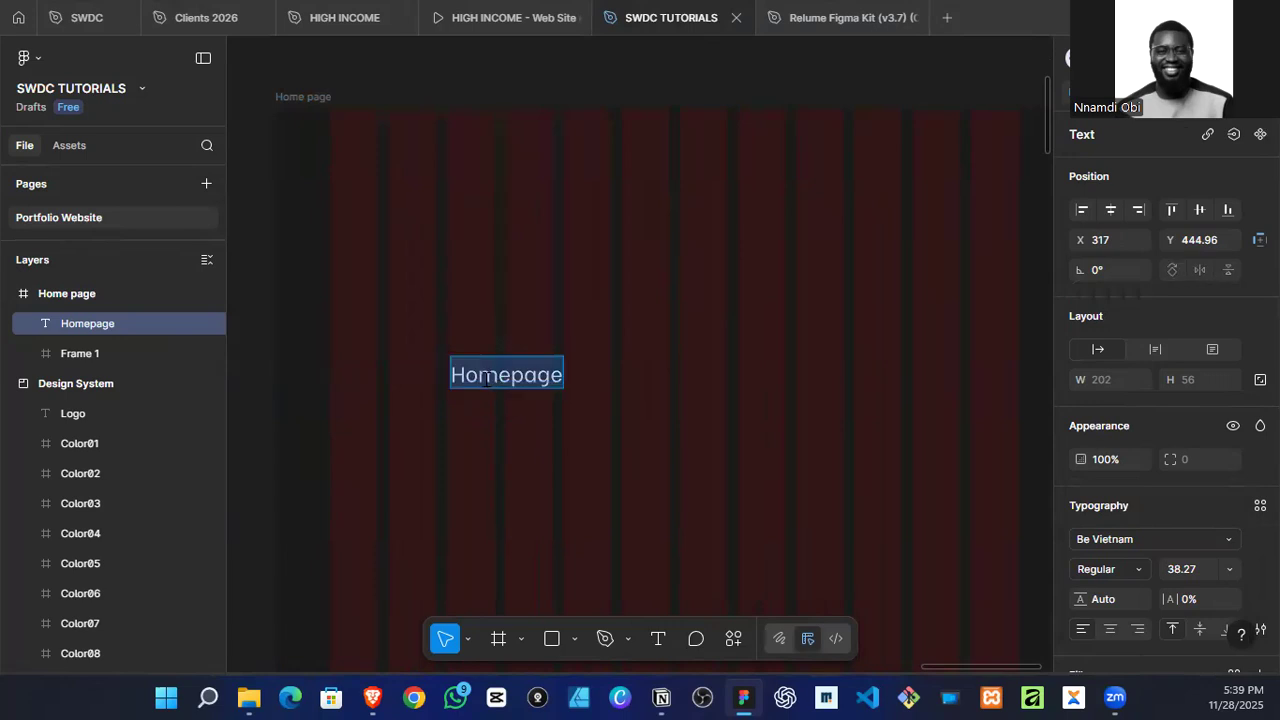
pyautogui.write('Home')
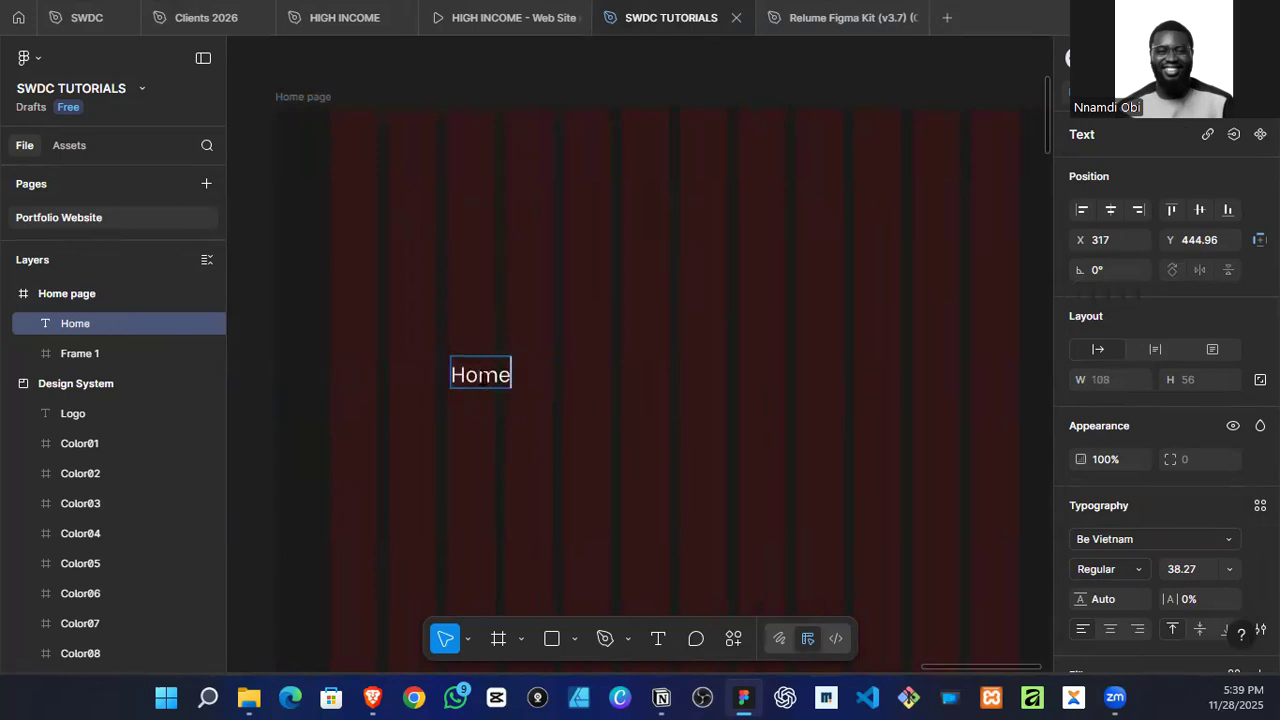
pyautogui.scroll(3, 594, 426)
pyautogui.scroll(-2, 607, 342)
pyautogui.press('Escape')
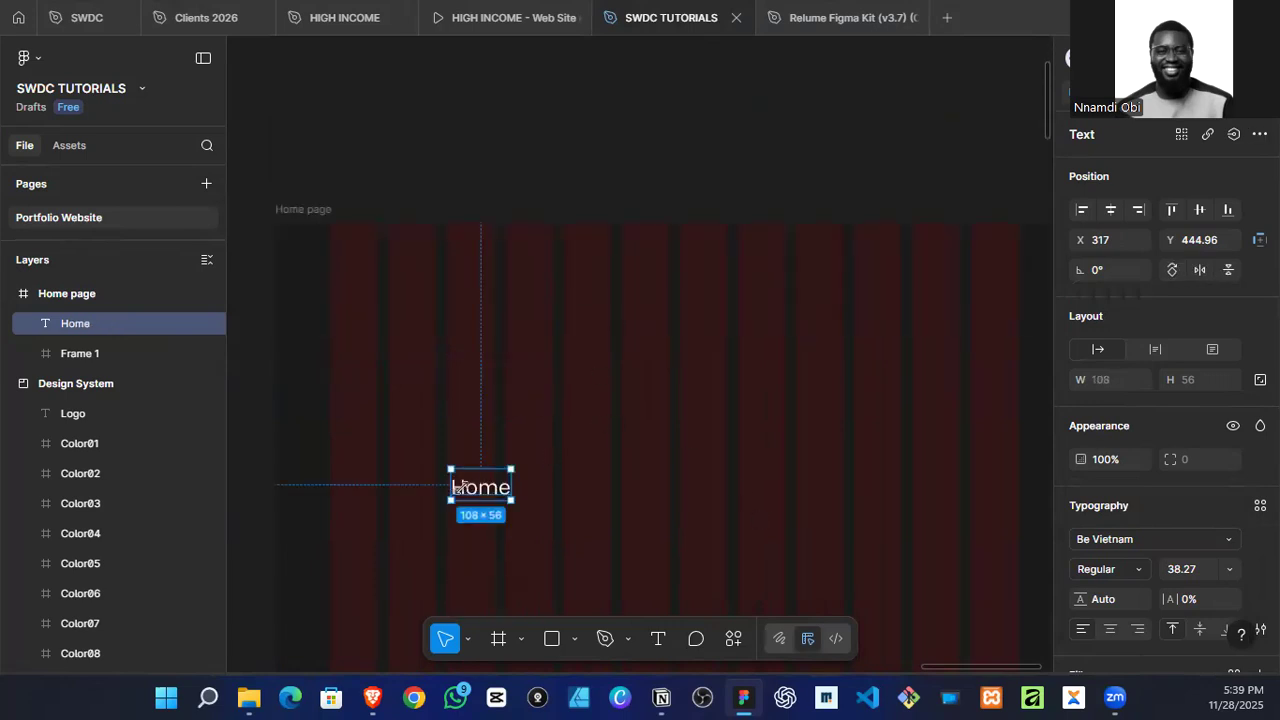
# Step: Duplicate the "Home" text to its right and change the copy to "About"
pyautogui.moveTo(483, 487); pyautogui.dragTo(565, 492)
pyautogui.doubleClick(556, 495)
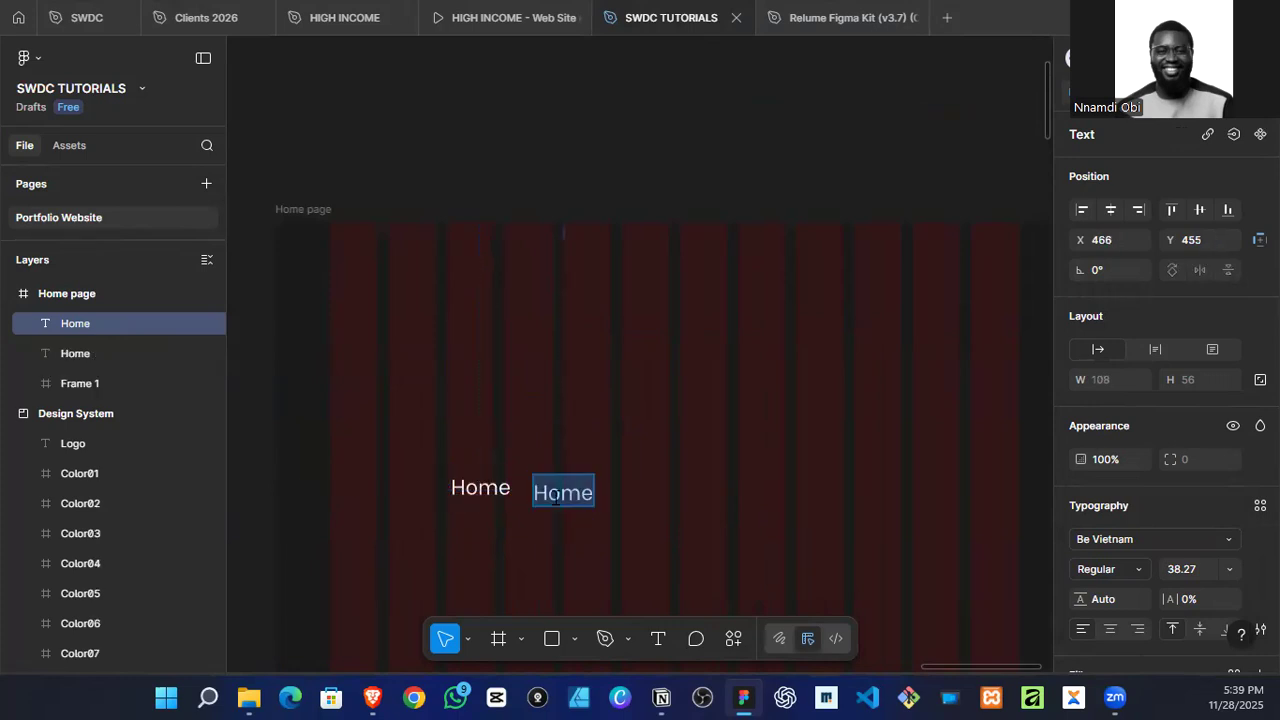
pyautogui.write('About')
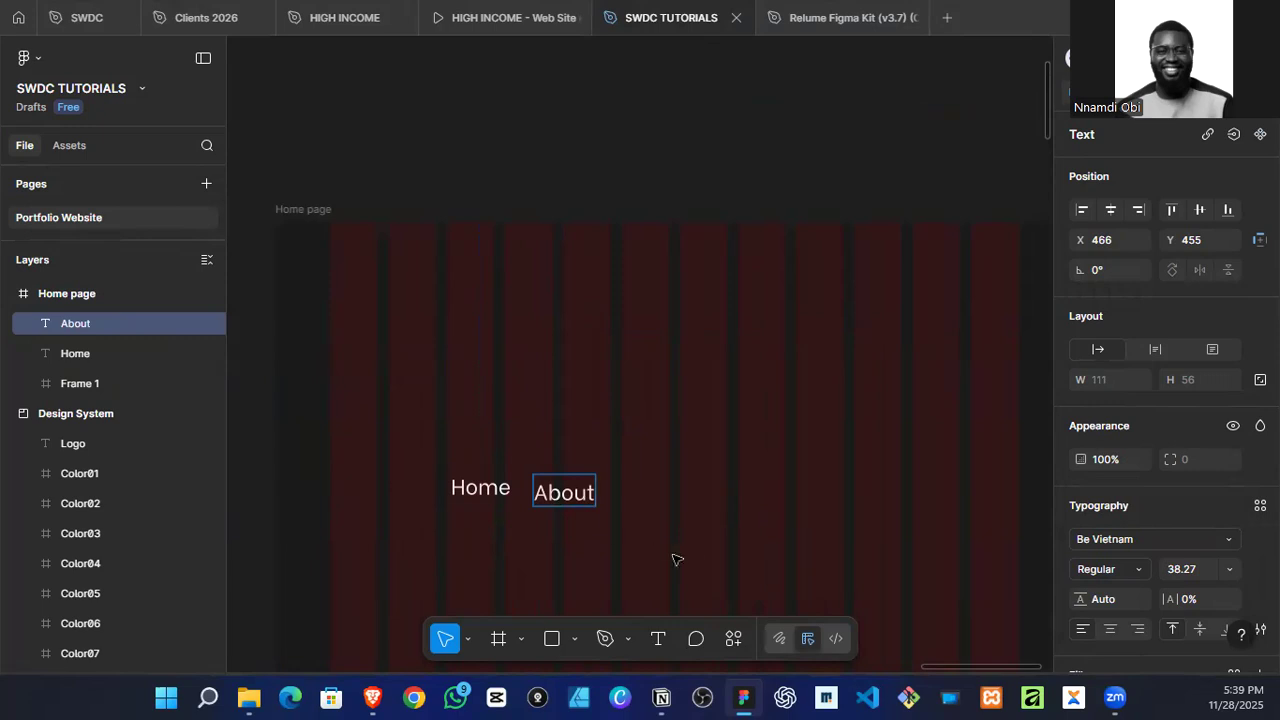
pyautogui.press('Escape')
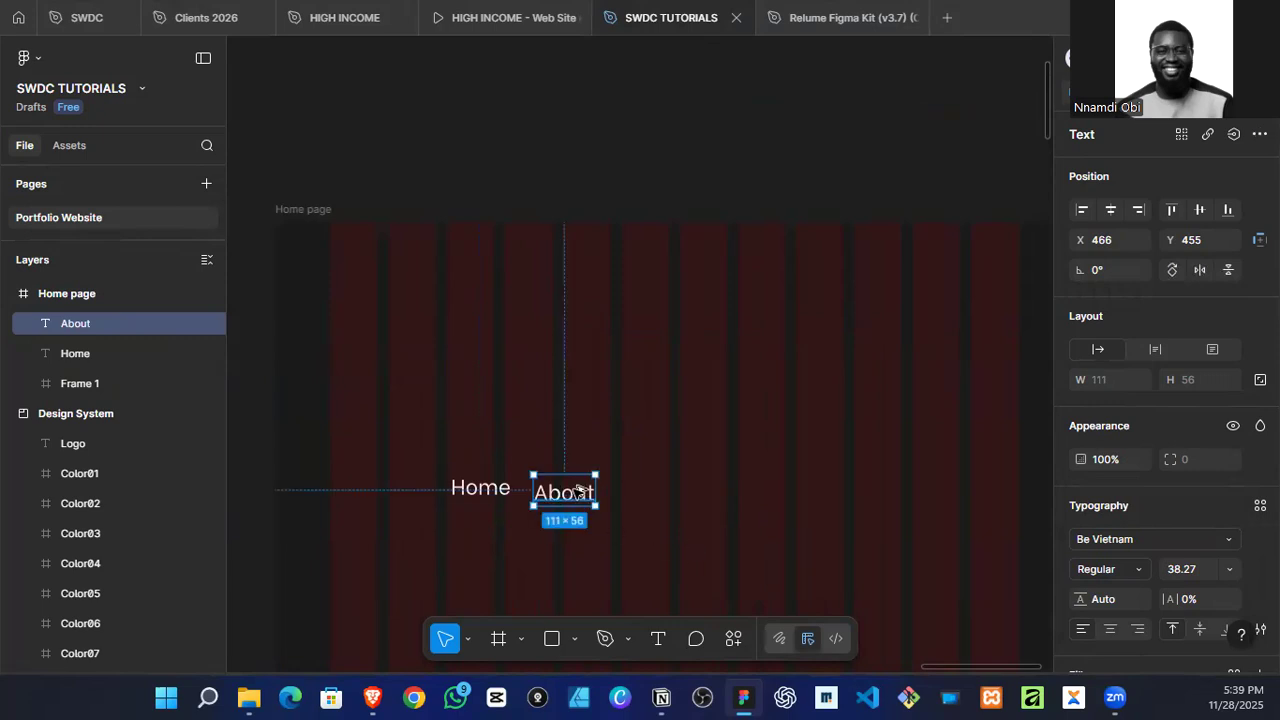
# Step: Duplicate the "About" text to its right and change the copy to "Case Study"
pyautogui.keyDown('alt'); pyautogui.moveTo(573, 489); pyautogui.dragTo(667, 496); pyautogui.keyUp('alt')
pyautogui.doubleClick(648, 500)
pyautogui.write('Case Study')
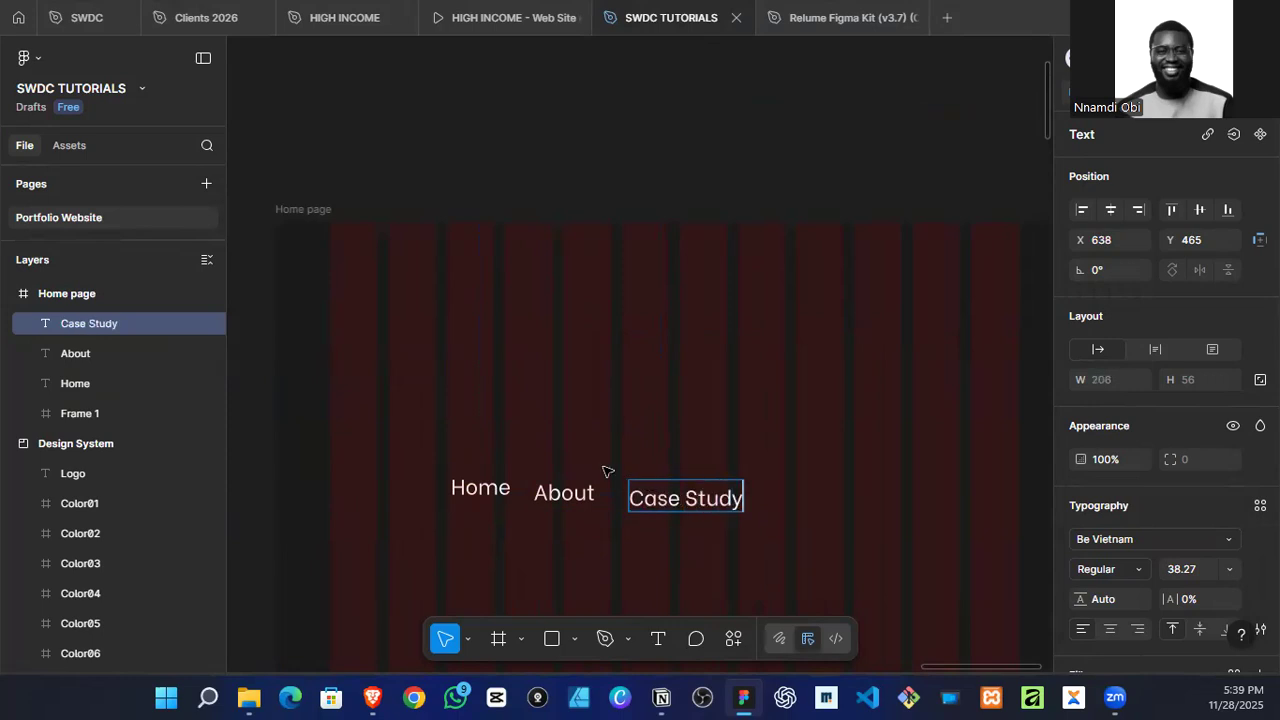
pyautogui.press('Escape')
# Step: Set the font size of the "Home", "About" and "Case Study" texts to 18
pyautogui.click(470, 492)
pyautogui.keyDown('shift'); pyautogui.click(545, 497); pyautogui.keyUp('shift')
pyautogui.keyDown('shift'); pyautogui.click(740, 505); pyautogui.keyUp('shift')
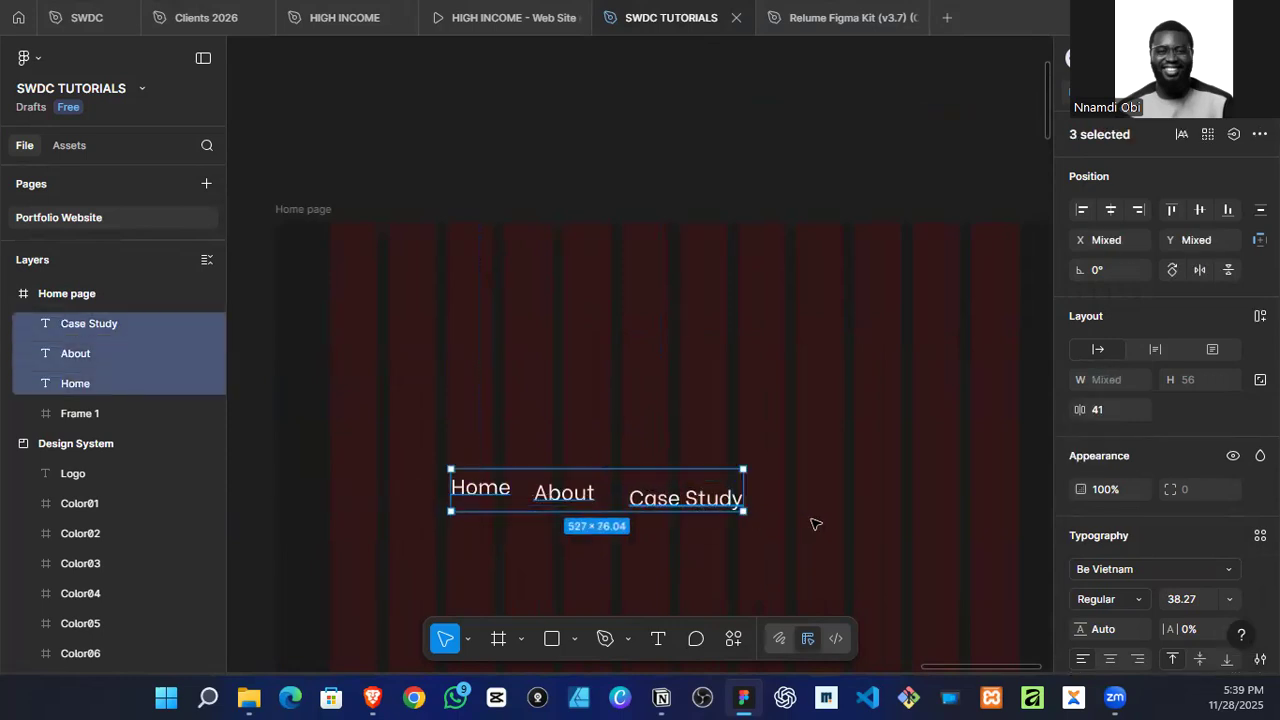
pyautogui.click(1228, 599)
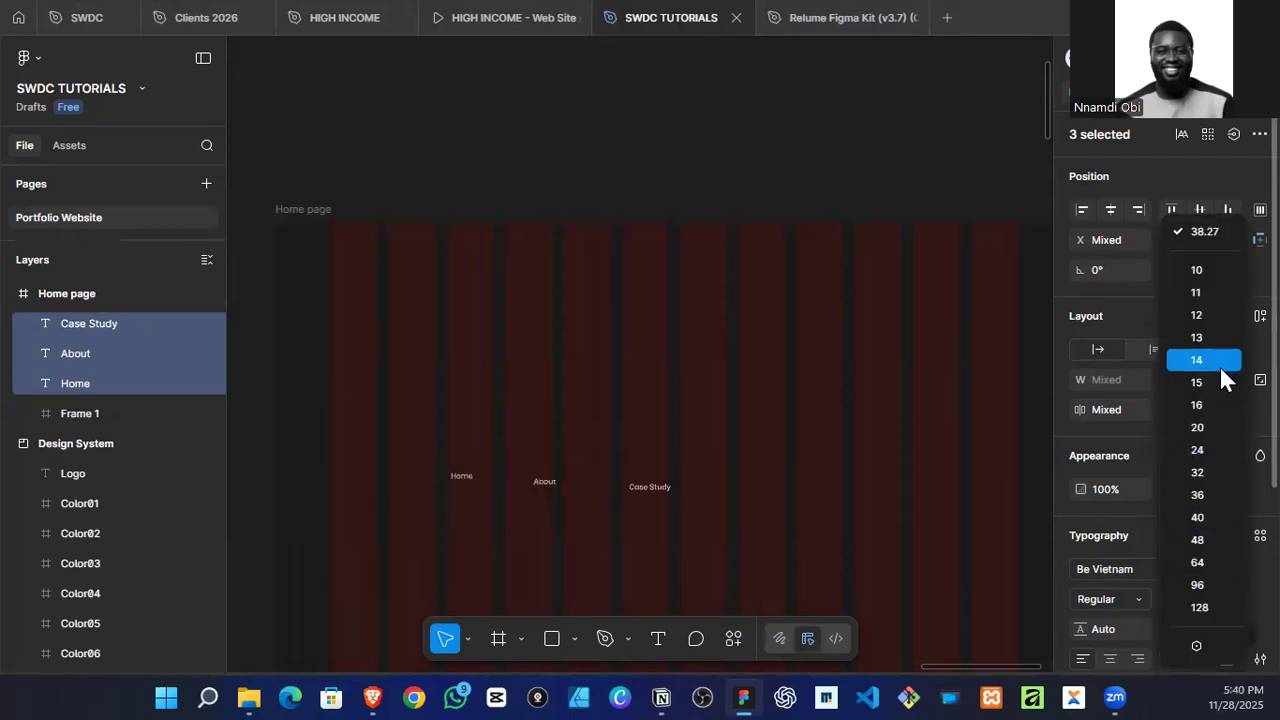
pyautogui.click(1202, 402)
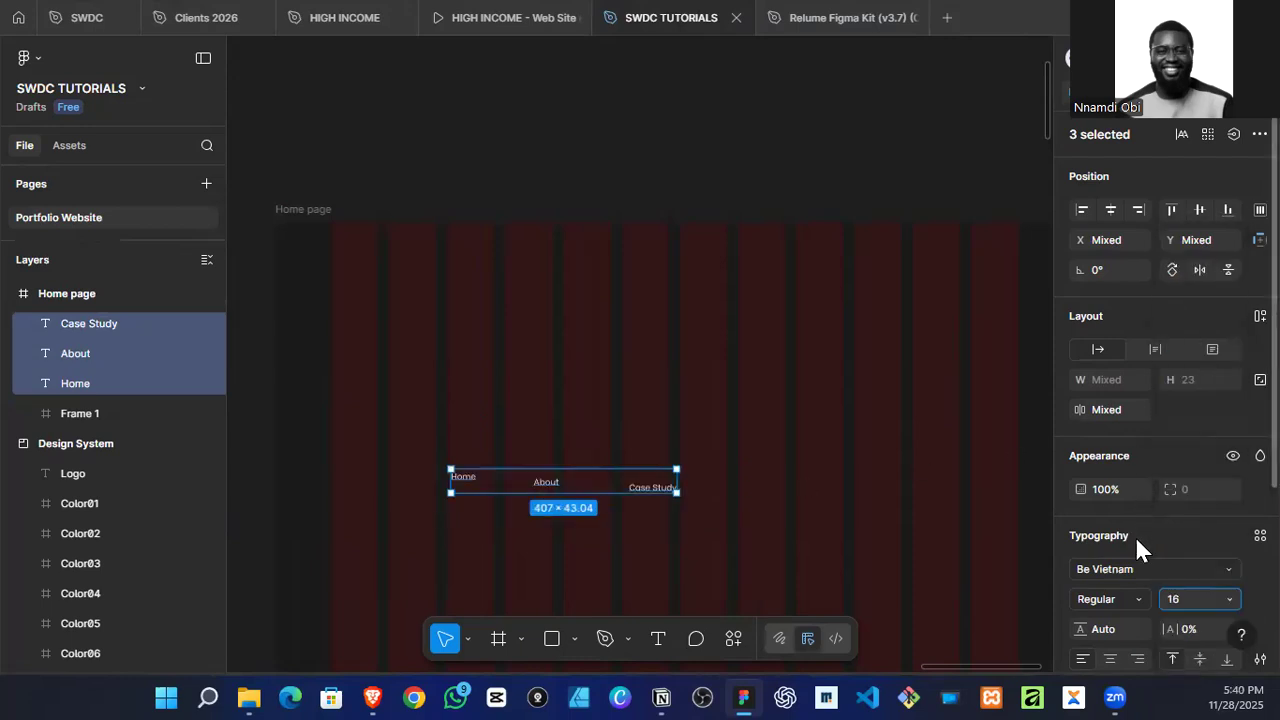
pyautogui.click(1189, 596)
pyautogui.write('18')
pyautogui.press('Return')
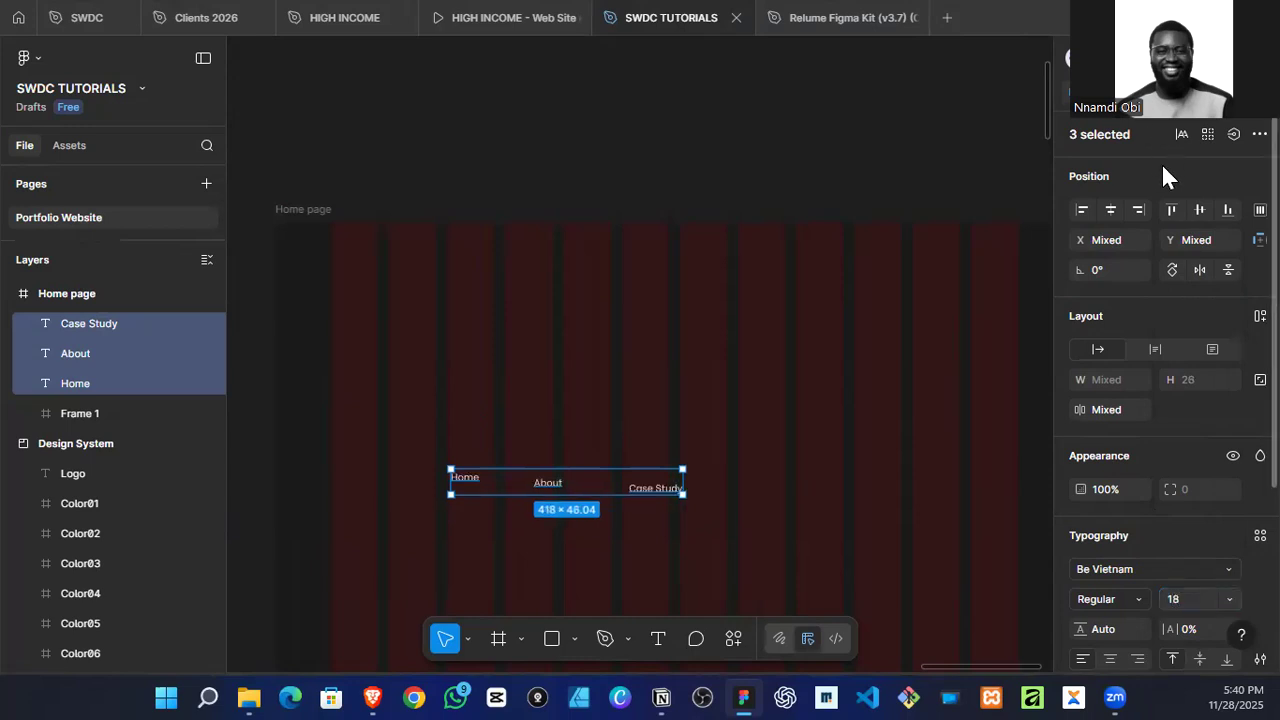
# Step: Align the three navigation texts on their vertical centres and space them 30 apart horizontally
pyautogui.click(1201, 210)
pyautogui.click(1260, 209)
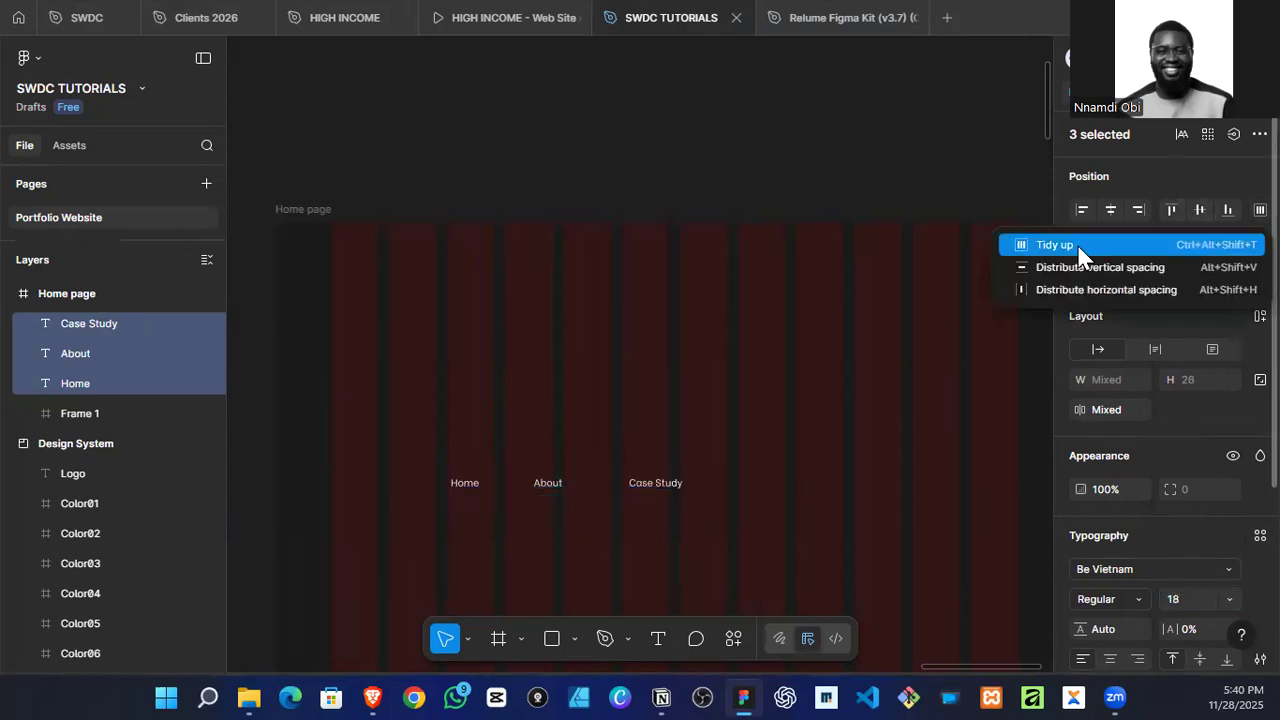
pyautogui.click(1082, 290)
pyautogui.click(1096, 418)
pyautogui.write('30')
pyautogui.press('Return')
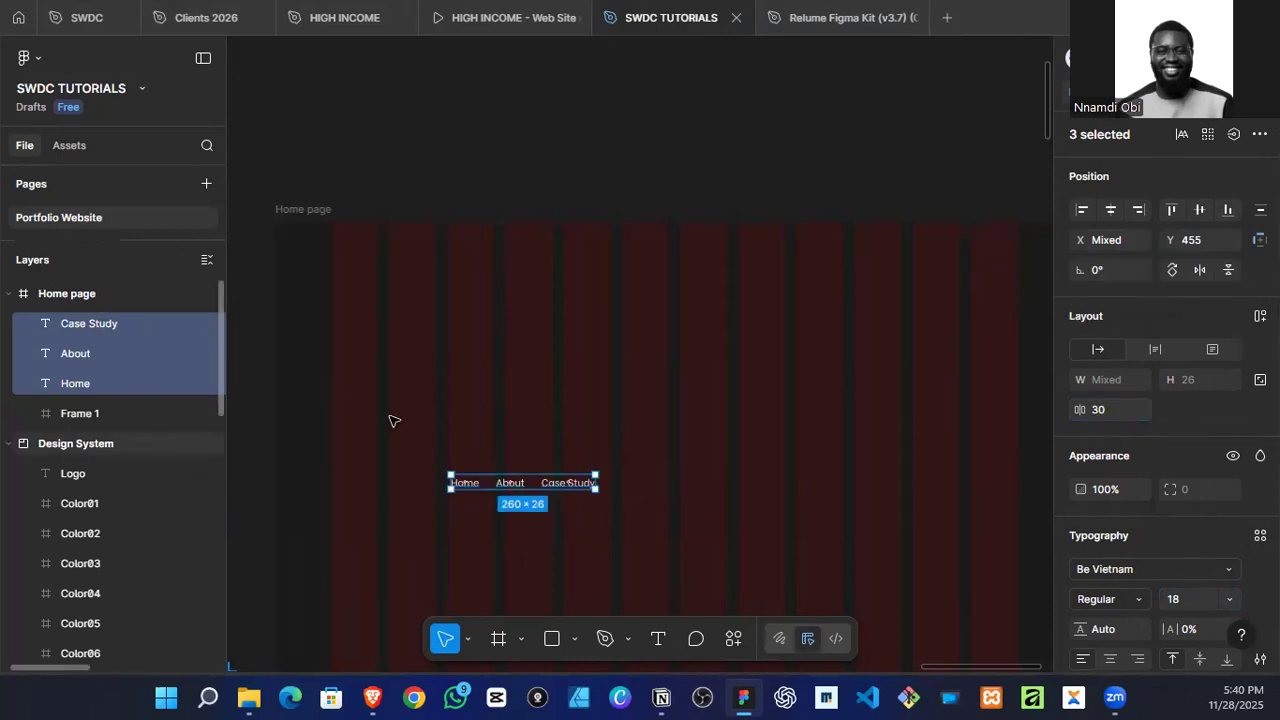
# Step: Copy the lightlab logo from the Design System section to the empty canvas beside the Home page frame
pyautogui.click(699, 381)
pyautogui.click(365, 285)
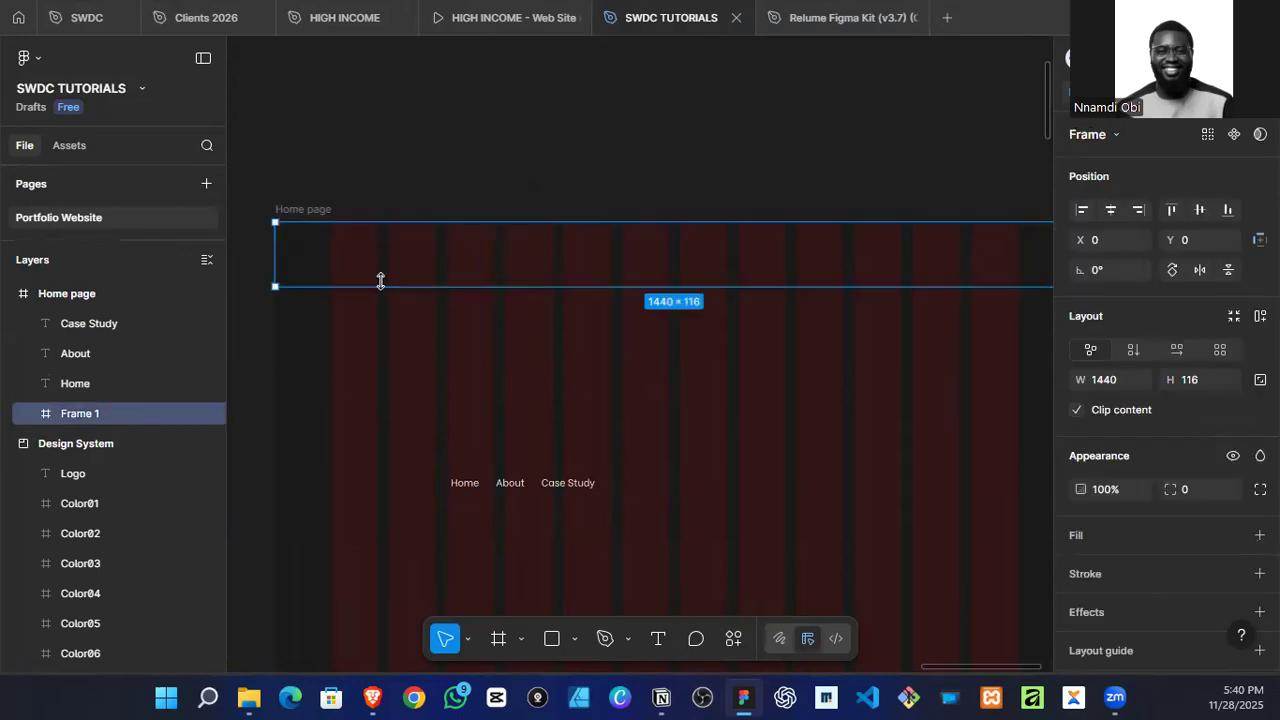
pyautogui.scroll(-5, 386, 252)
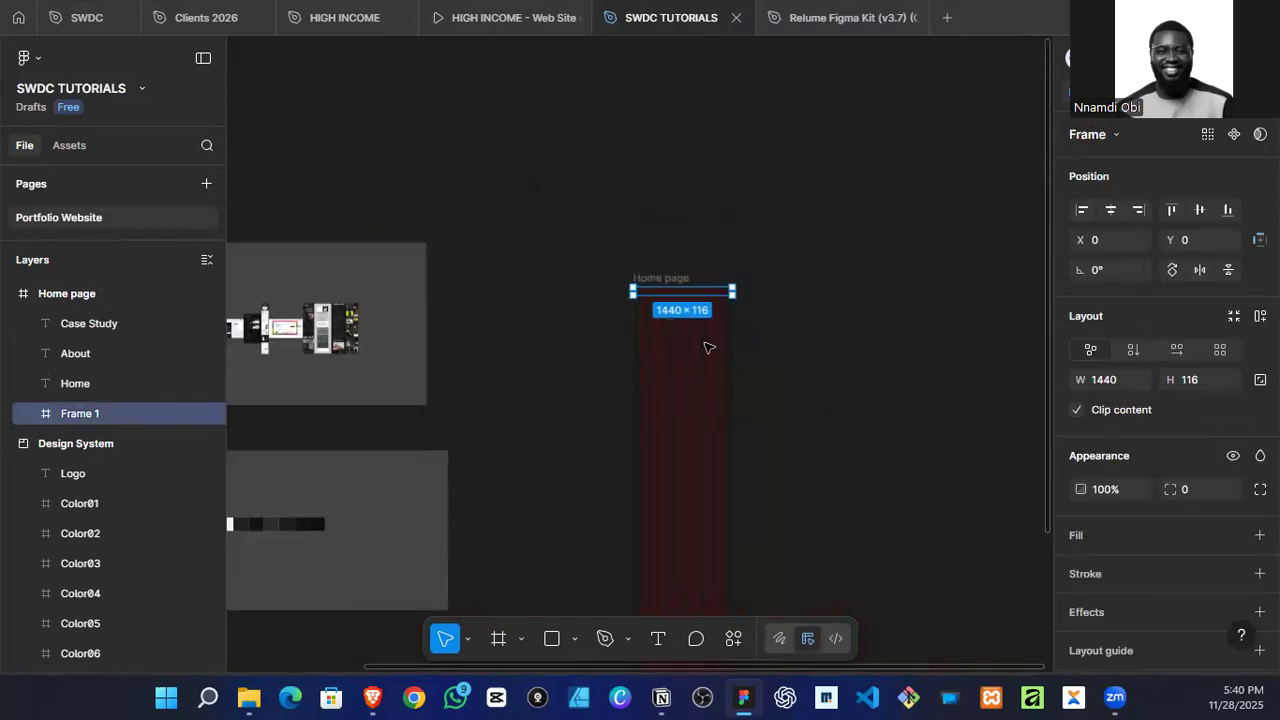
pyautogui.scroll(-3, 536, 432)
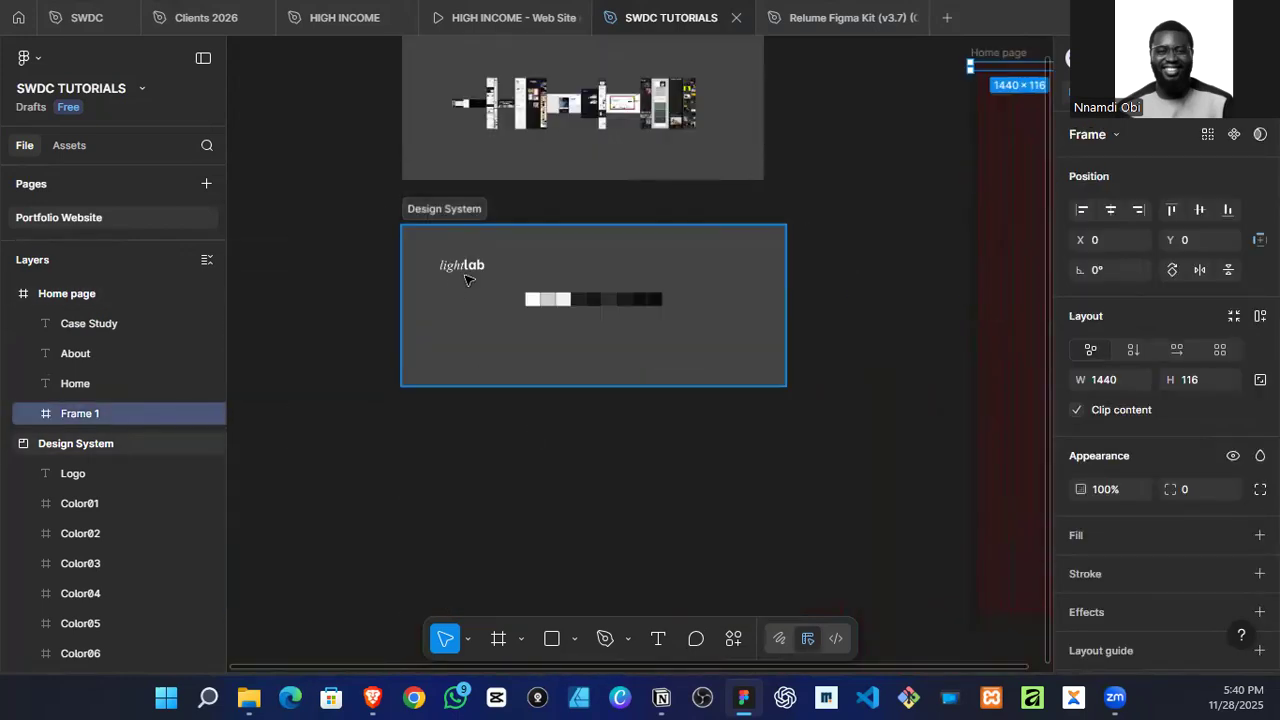
pyautogui.click(466, 275)
pyautogui.moveTo(470, 275); pyautogui.dragTo(908, 194)
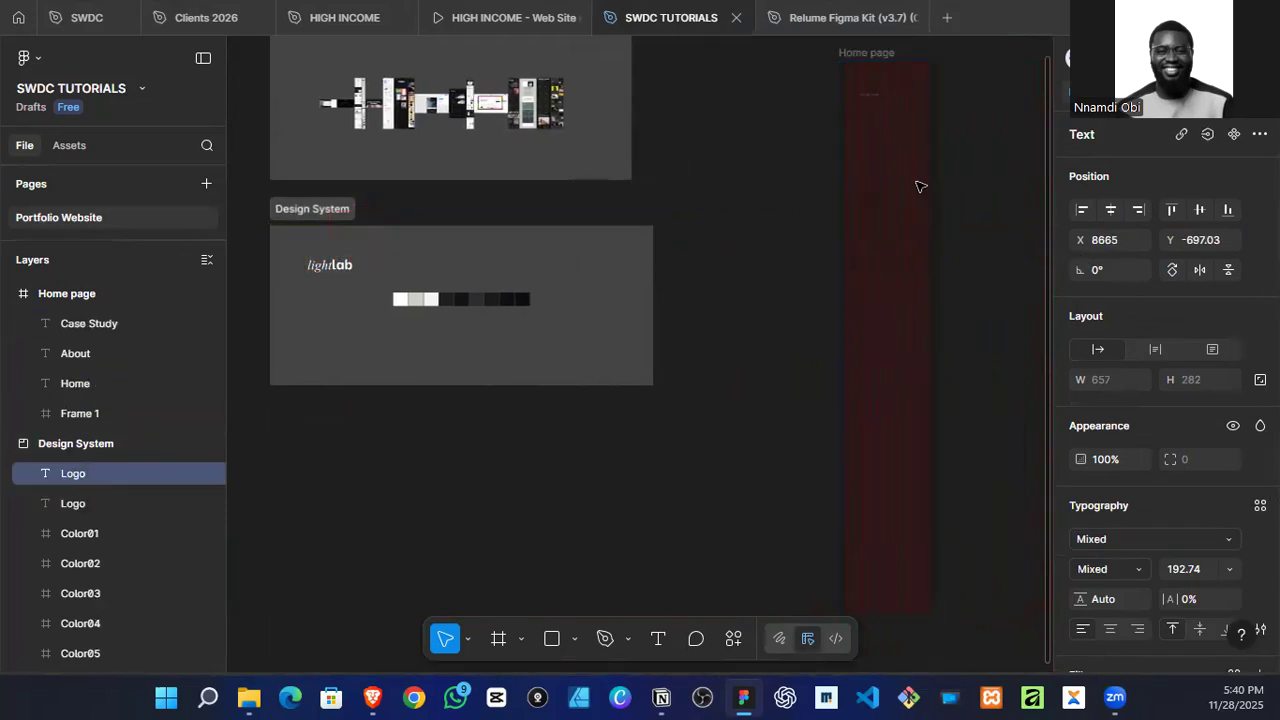
pyautogui.scroll(6, 914, 240)
pyautogui.scroll(2, 889, 240)
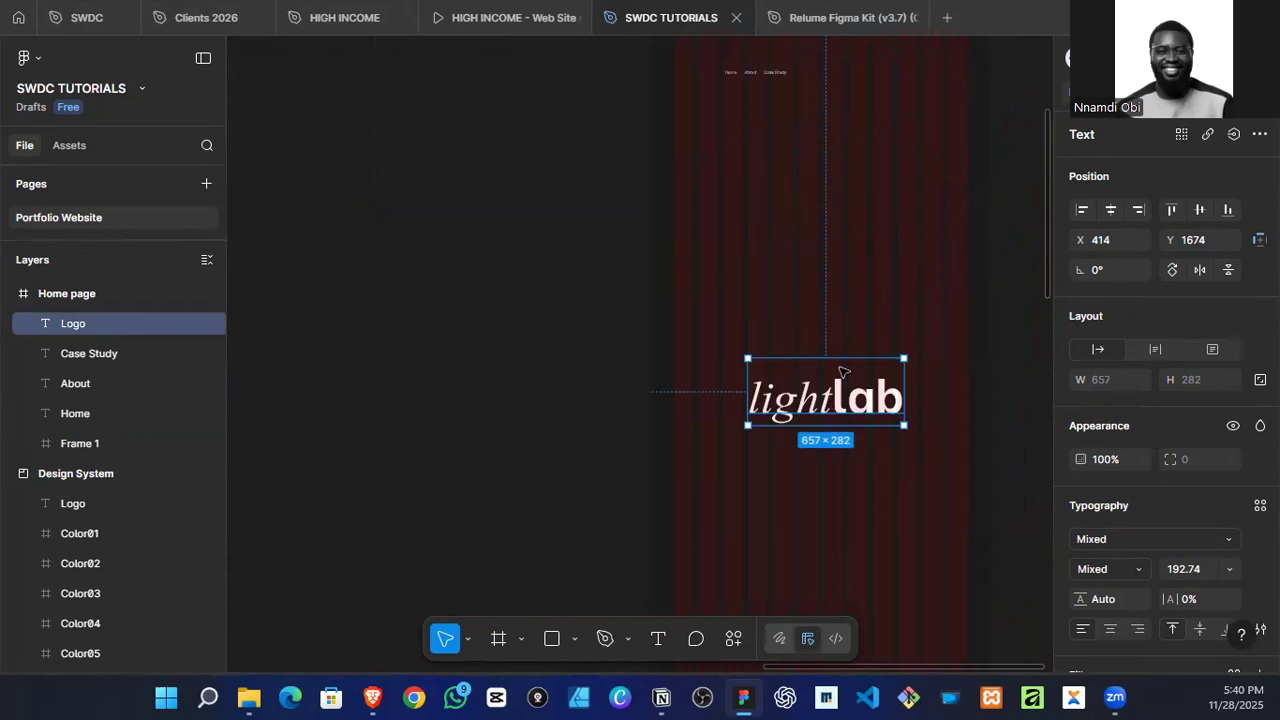
pyautogui.moveTo(833, 394); pyautogui.dragTo(527, 330)
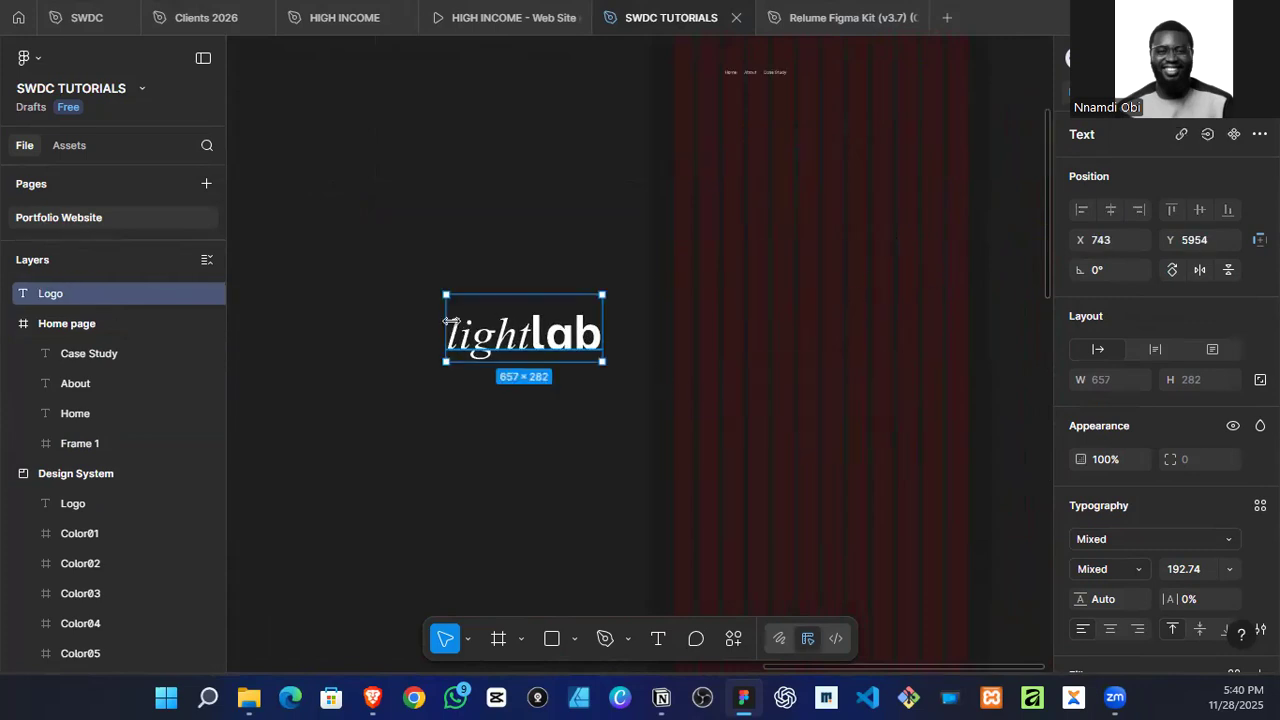
# Step: Draw a frame about 585 × 237 beside the Home page and move the copied logo into it
pyautogui.press('f')
pyautogui.moveTo(307, 157)
pyautogui.mouseDown()
pyautogui.moveTo(449, 191)
pyautogui.moveTo(446, 214)
pyautogui.mouseUp()
pyautogui.moveTo(584, 341); pyautogui.dragTo(385, 197)
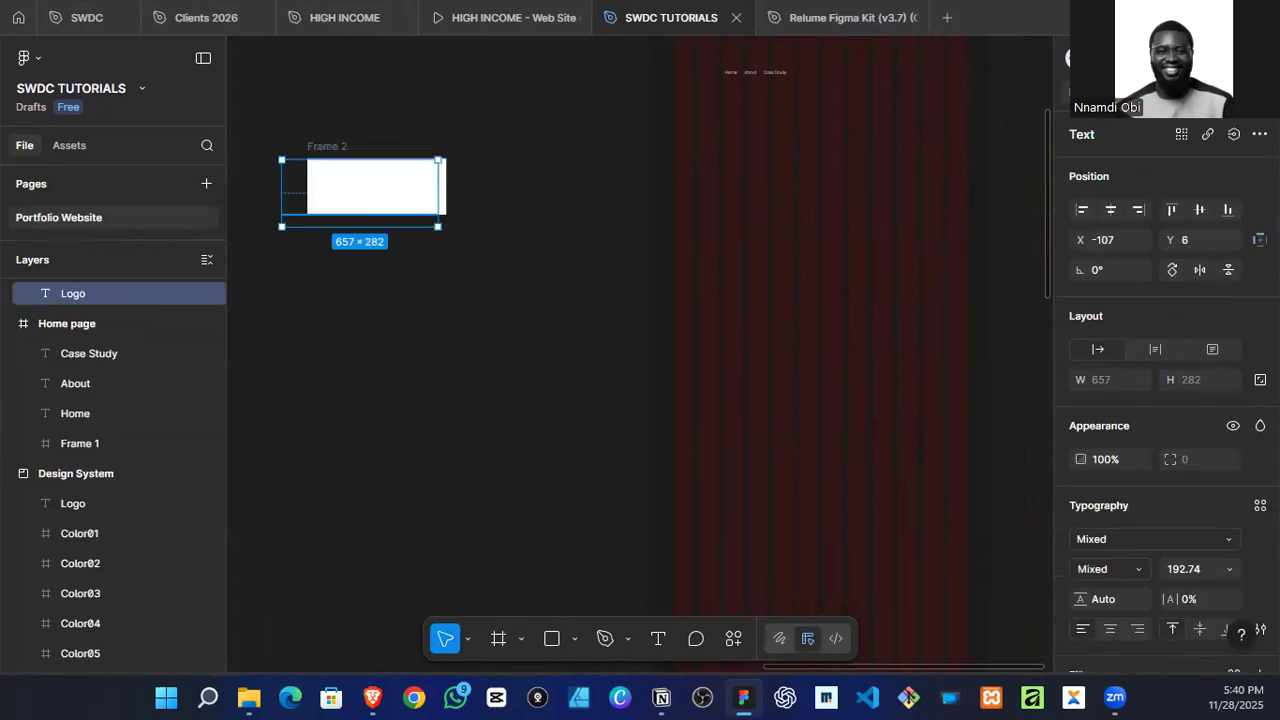
# Step: Set the copied logo's font size to 36 and centre it in its frame
pyautogui.click(1231, 569)
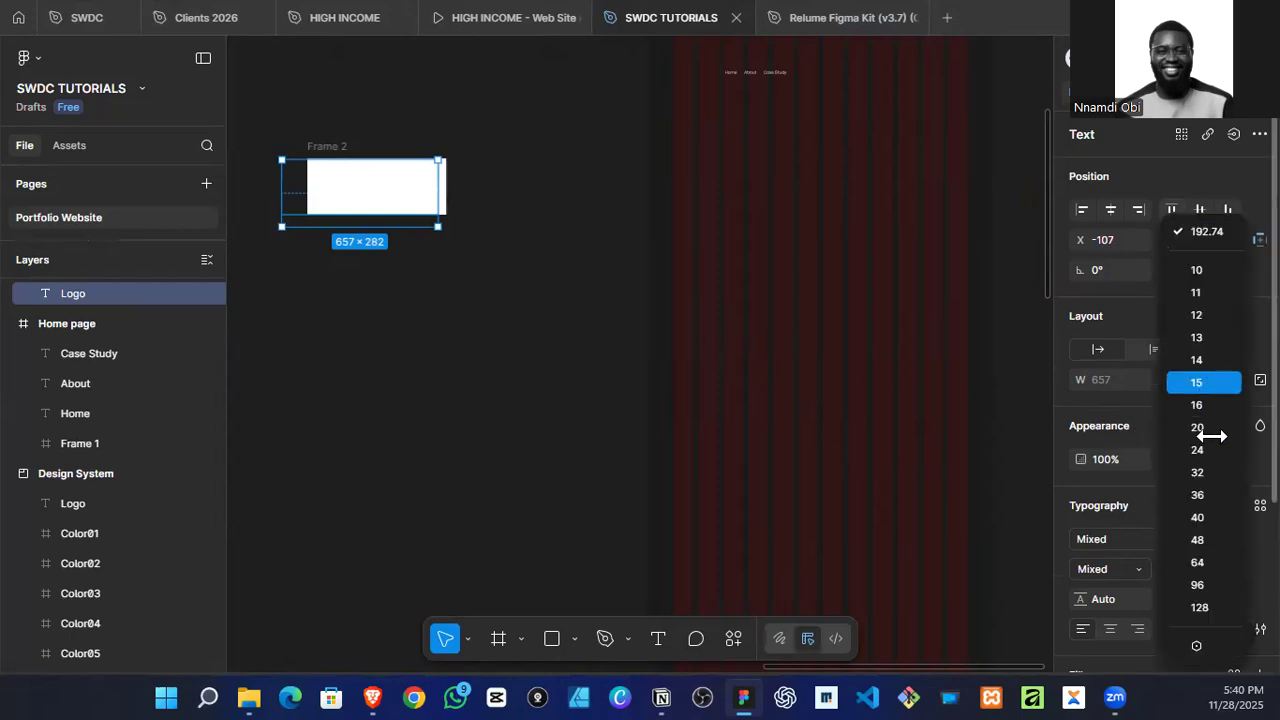
pyautogui.click(1190, 494)
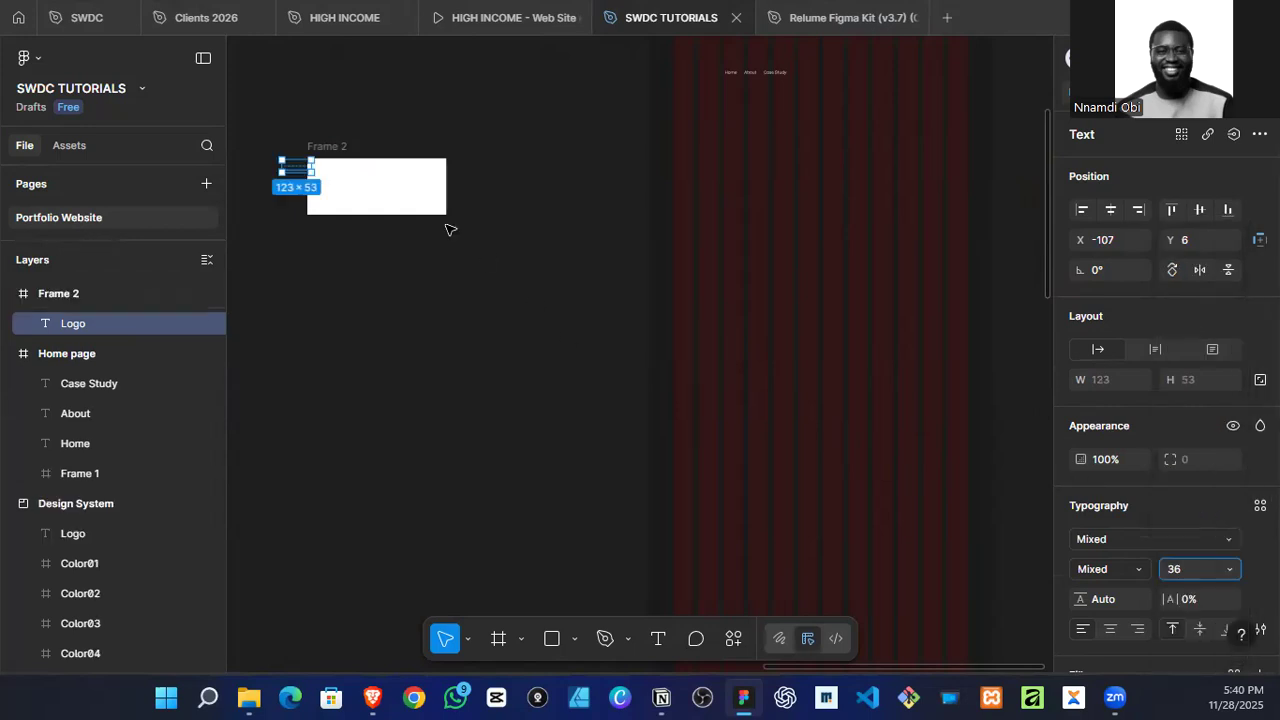
pyautogui.click(1110, 210)
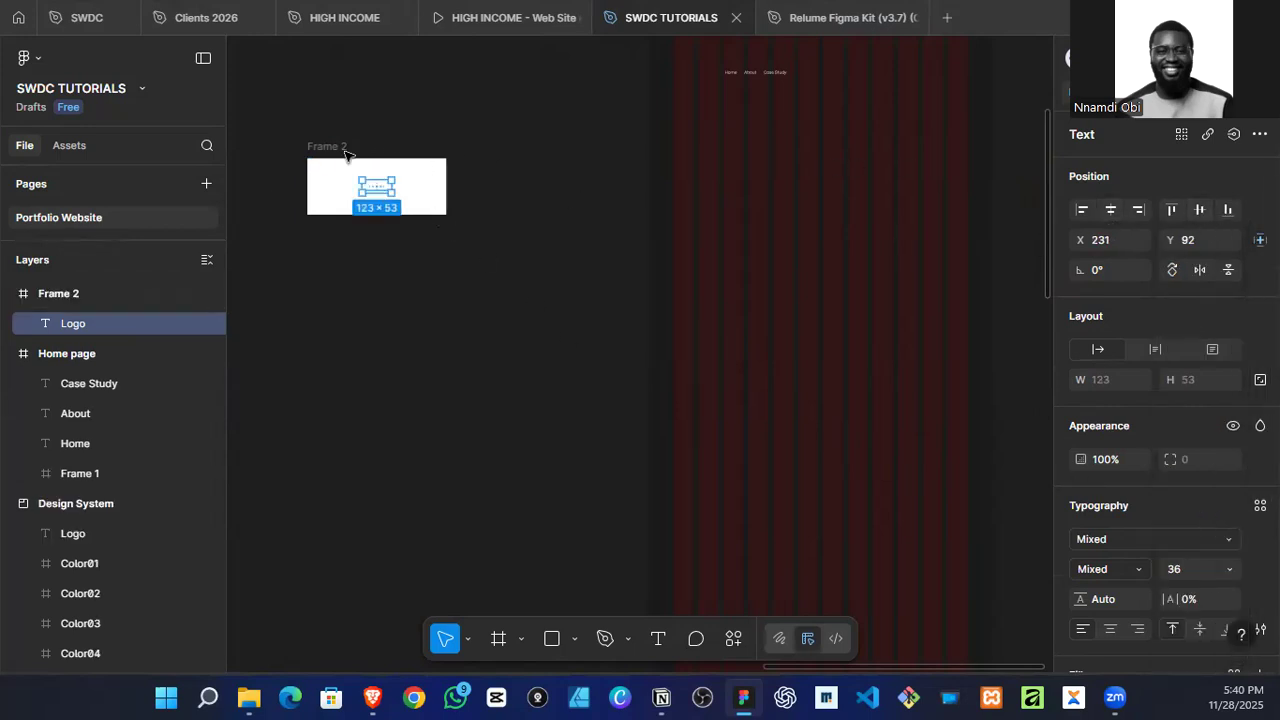
# Step: Hide the white fill of the frame containing the copied logo
pyautogui.press('Escape')
pyautogui.click(1234, 569)
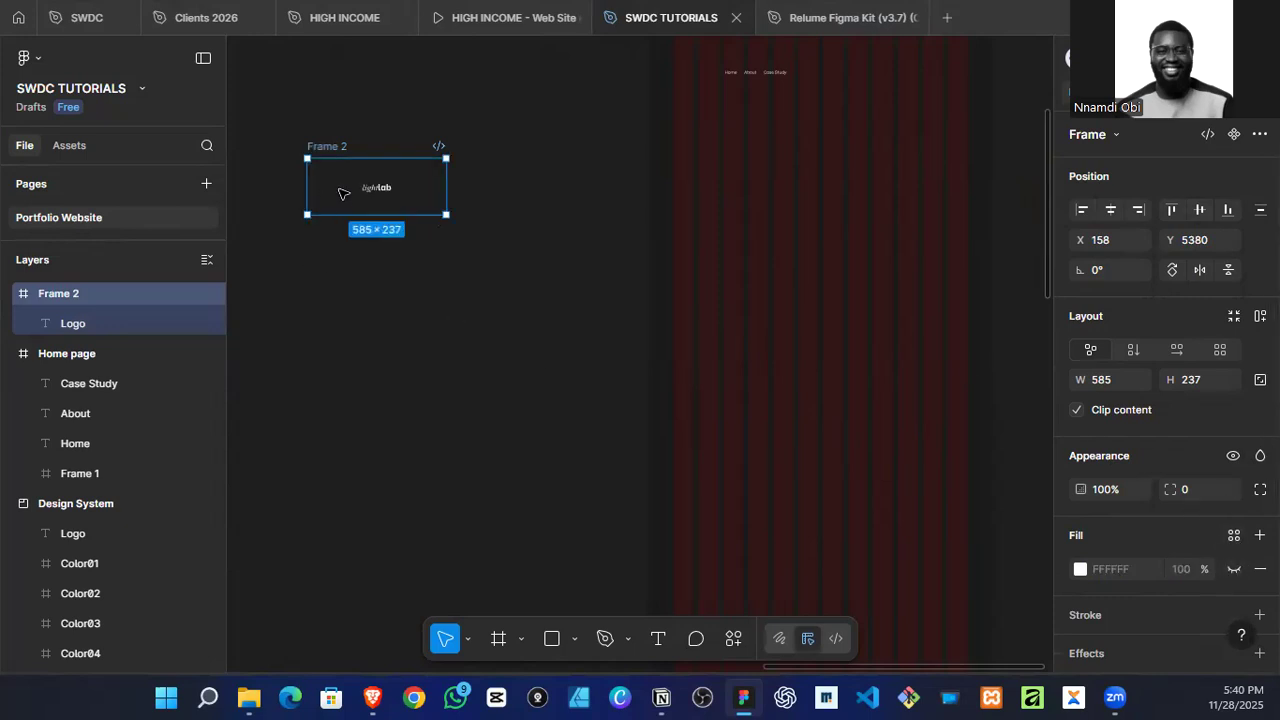
pyautogui.scroll(3, 402, 203)
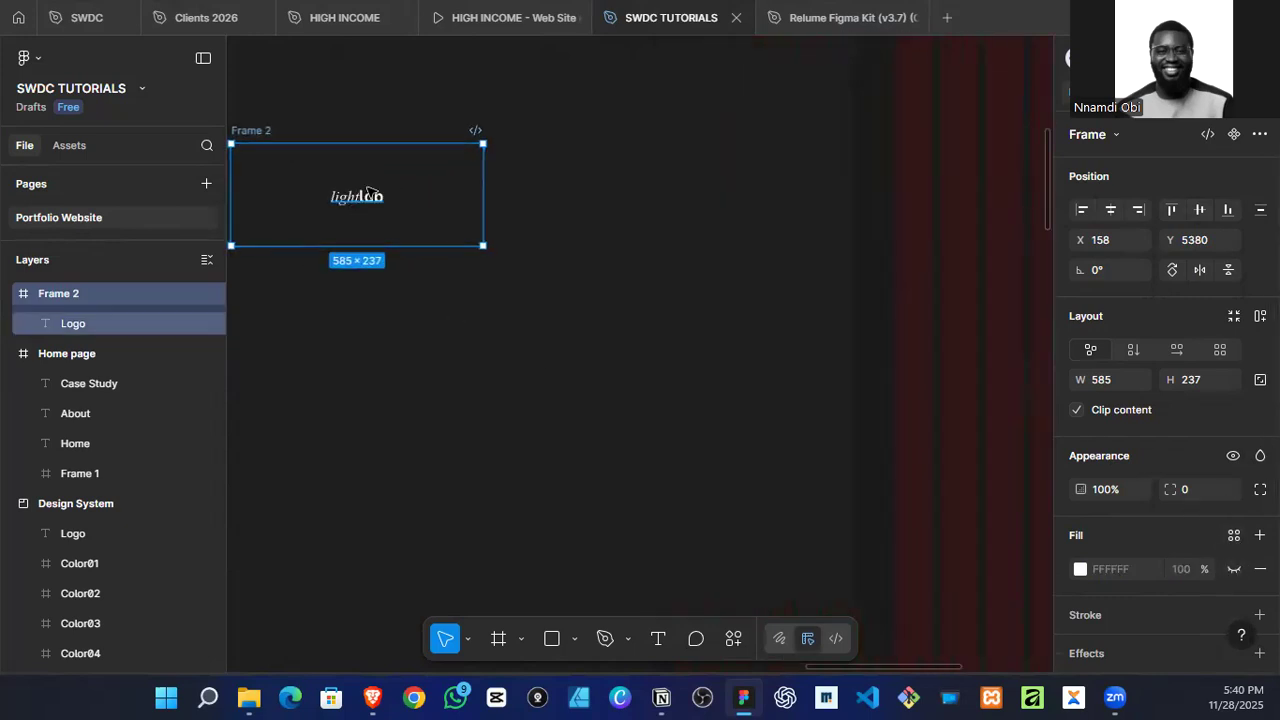
pyautogui.scroll(-2, 372, 201)
# Step: Set the copied logo's font size to 96 and centre it horizontally and vertically in its frame
pyautogui.click(372, 201)
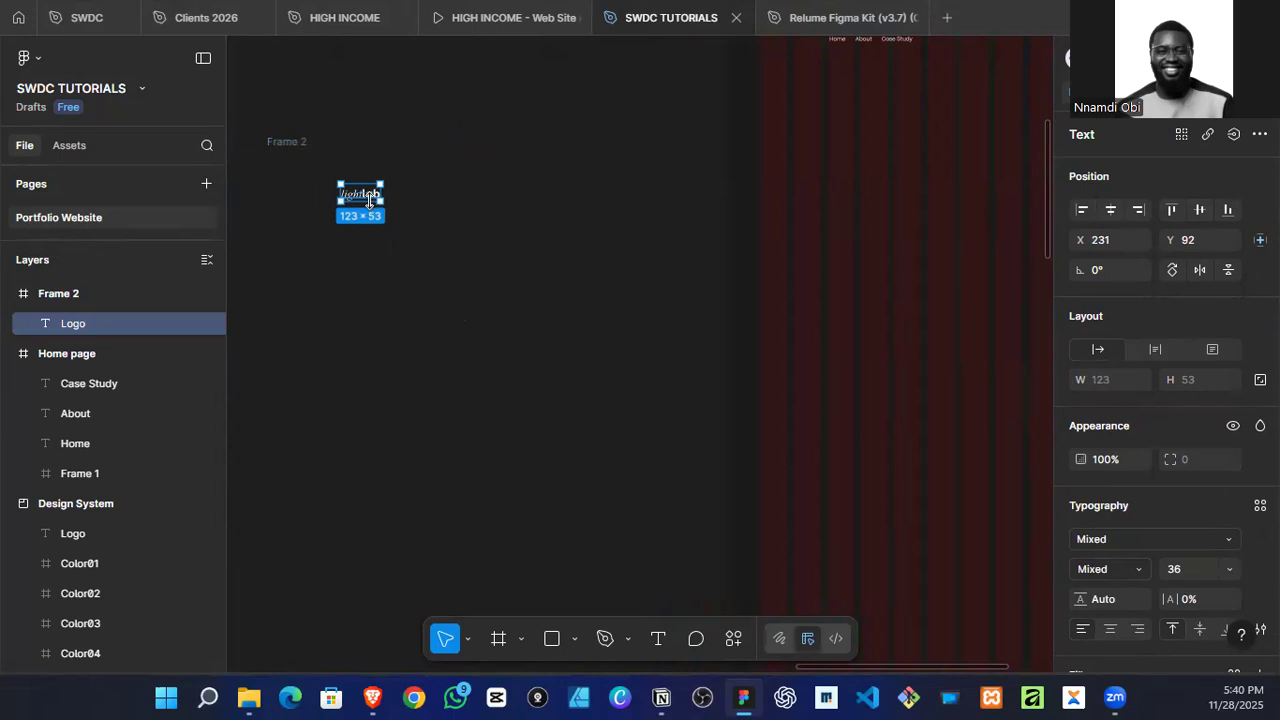
pyautogui.press('k')
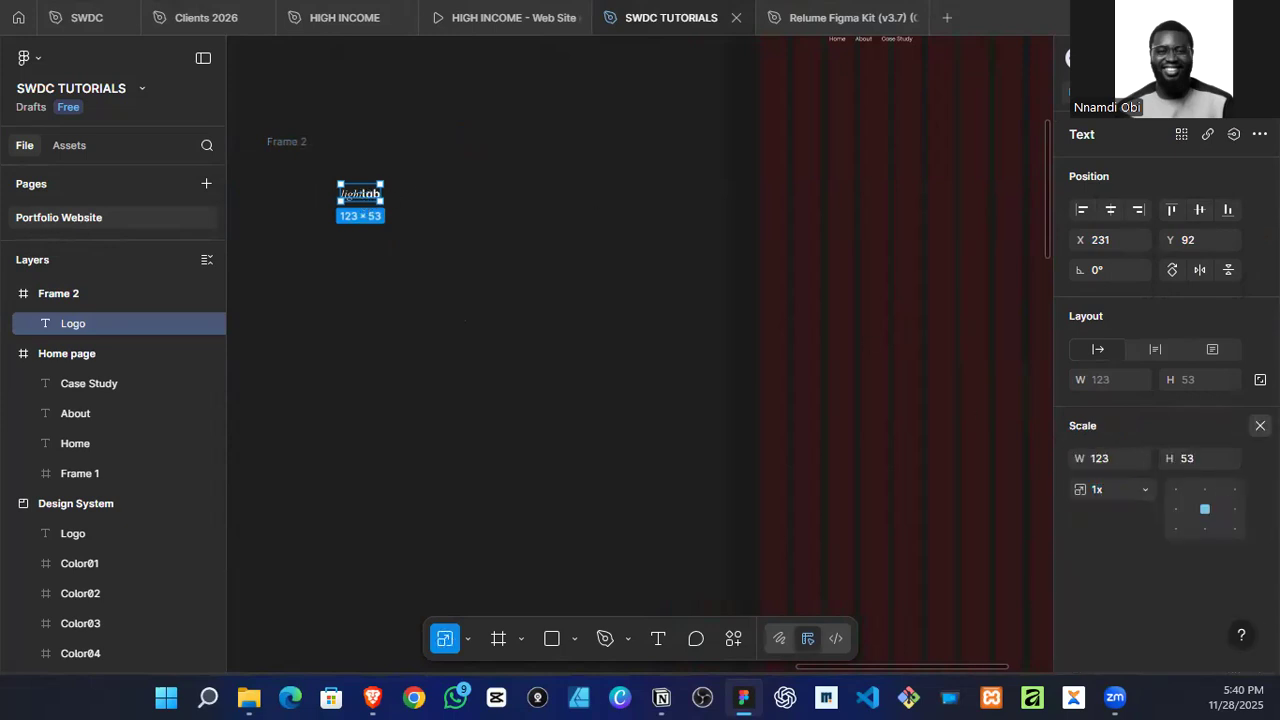
pyautogui.press('Escape')
pyautogui.click(1222, 566)
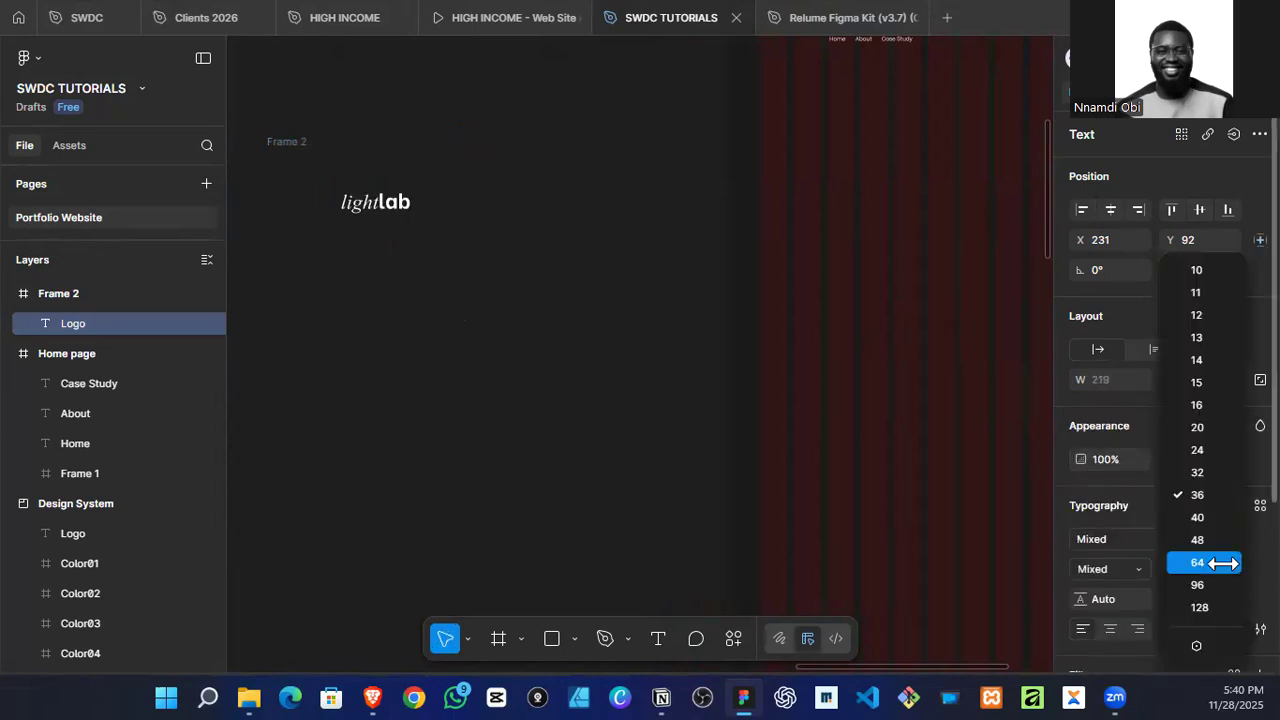
pyautogui.click(357, 195)
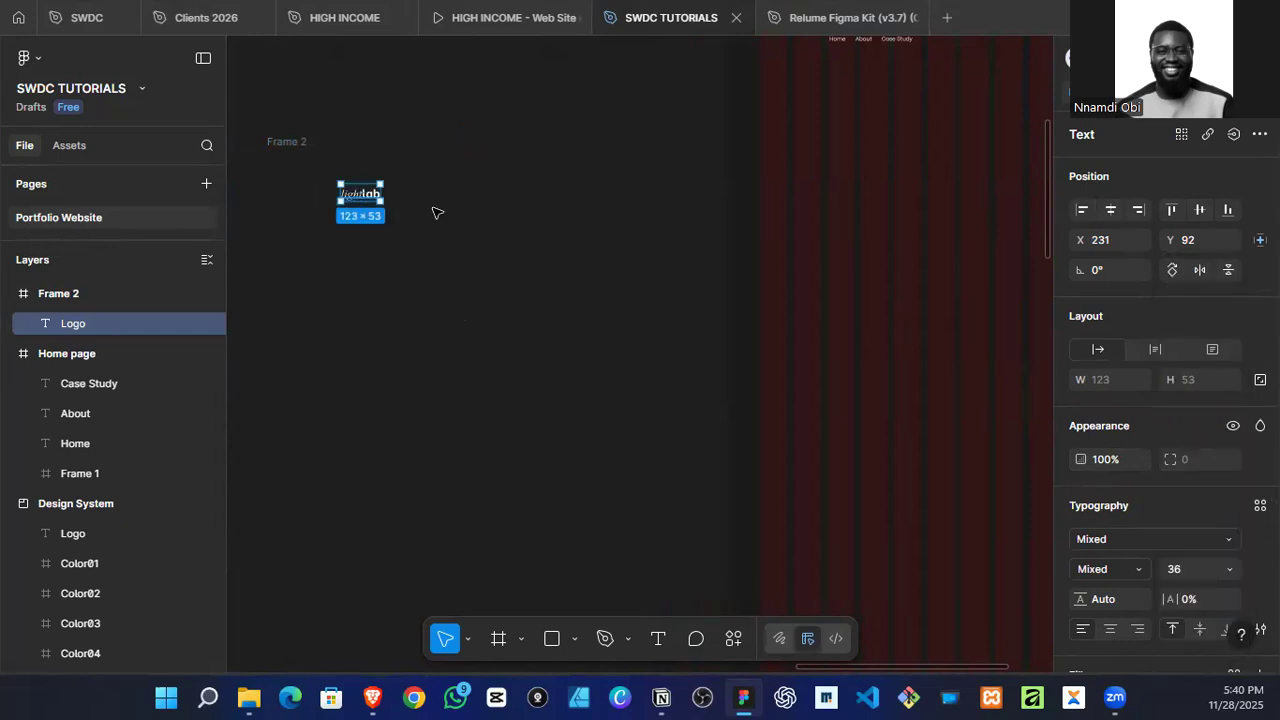
pyautogui.click(1227, 562)
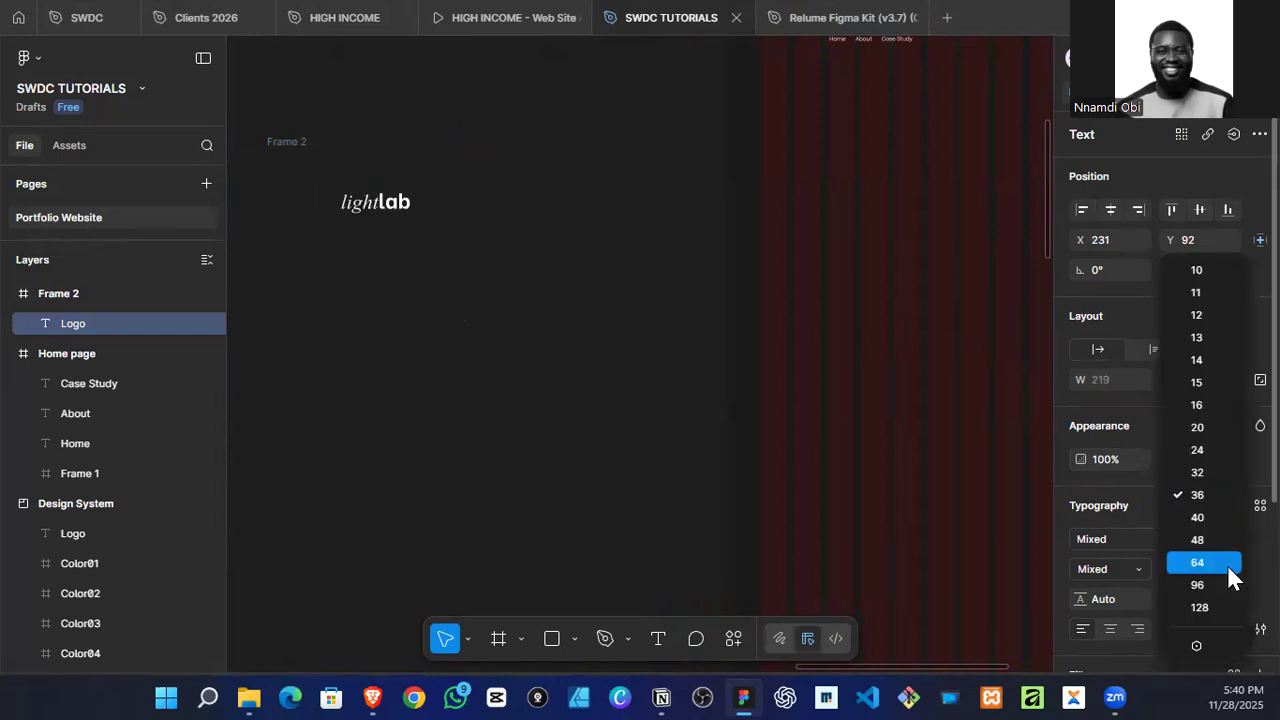
pyautogui.click(1225, 594)
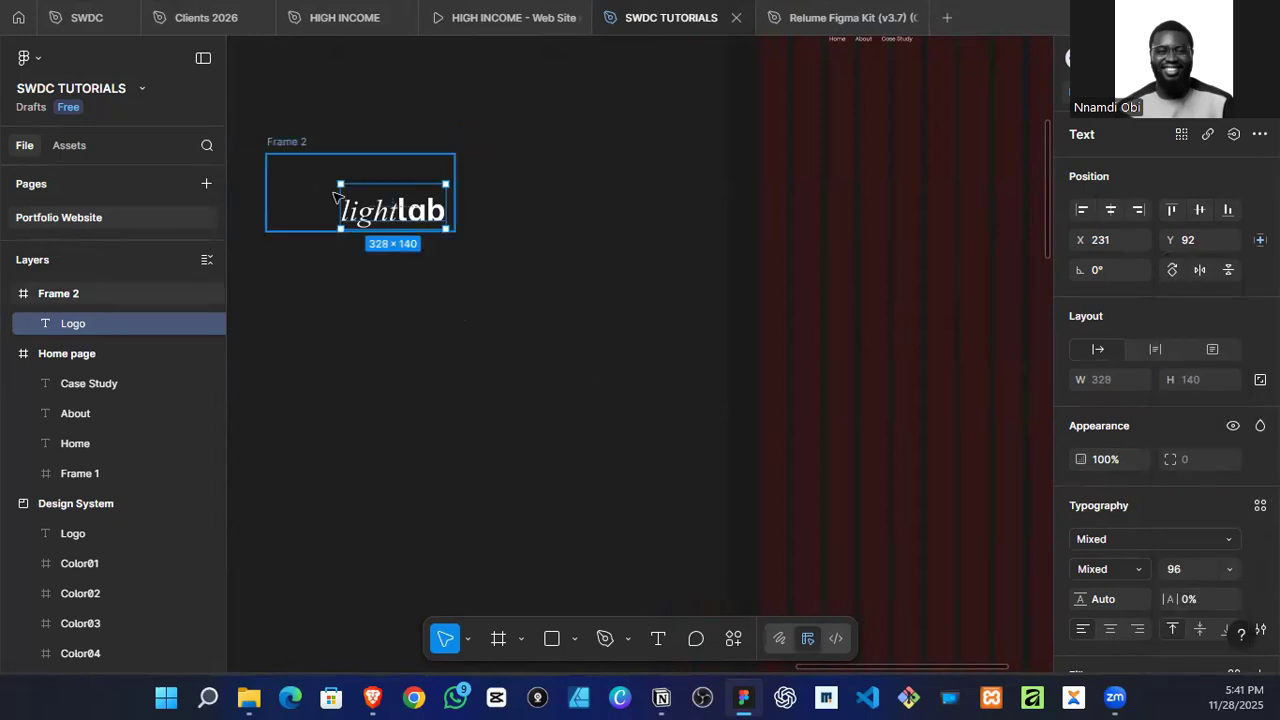
pyautogui.click(1110, 210)
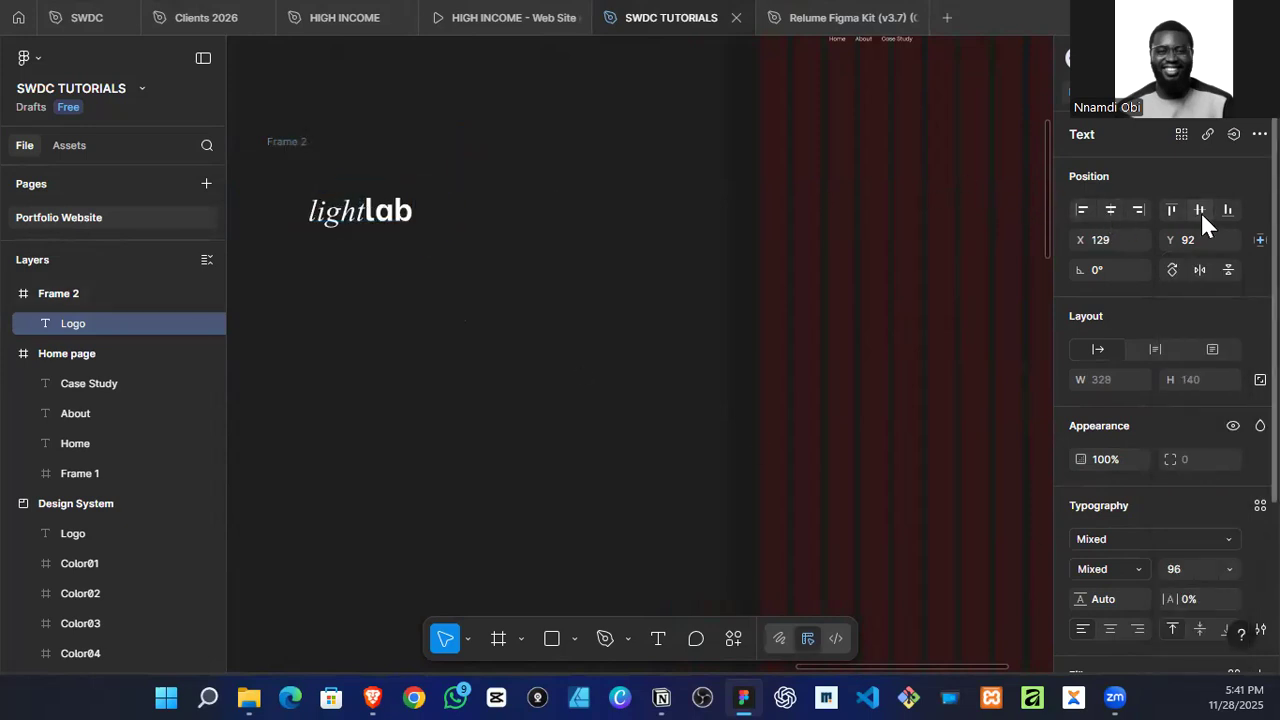
pyautogui.click(1199, 210)
# Step: Try to shrink the logo's frame to about 384 × 152 so it fits closely around the logo
pyautogui.click(283, 387)
pyautogui.click(292, 141)
pyautogui.moveTo(455, 202); pyautogui.dragTo(352, 203)
pyautogui.moveTo(333, 155)
pyautogui.mouseDown()
pyautogui.moveTo(333, 168)
pyautogui.moveTo(346, 150)
pyautogui.mouseUp()
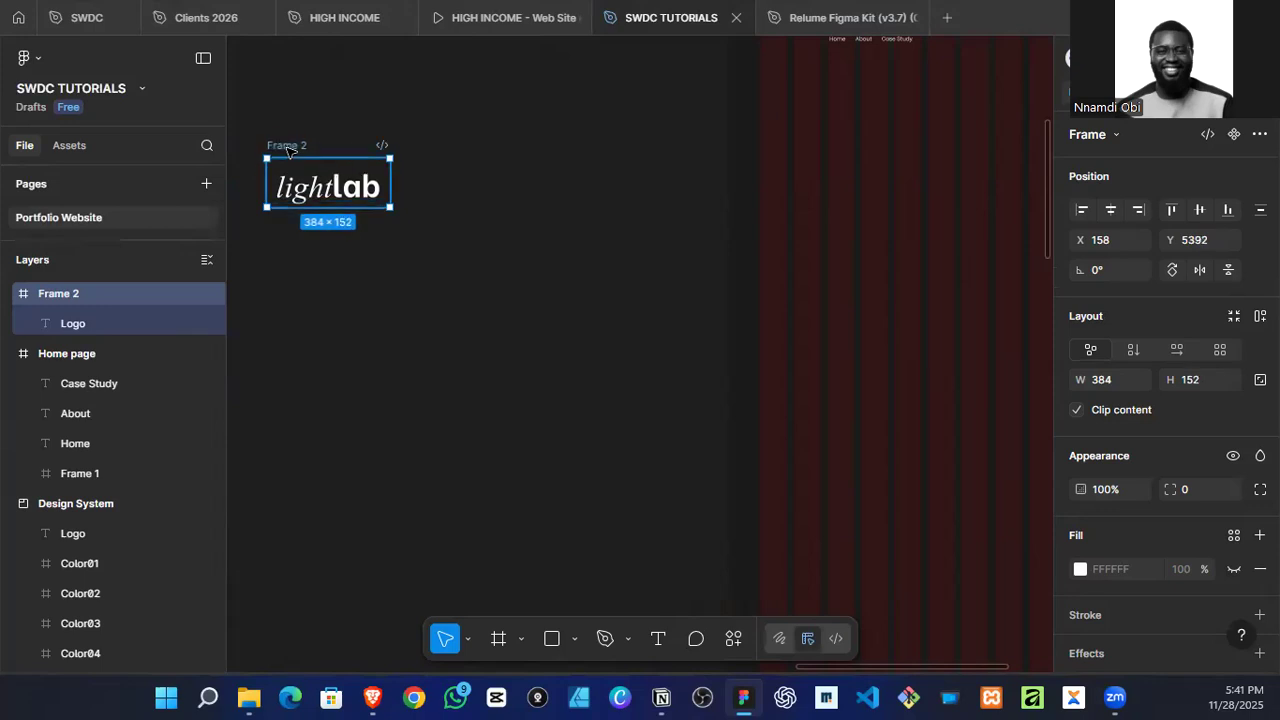
# Step: Undo the resizing of the logo's frame and select the logo text inside it
pyautogui.hotkey('ctrl', 'z')
pyautogui.hotkey('ctrl', 'z')
pyautogui.hotkey('ctrl', 'z')
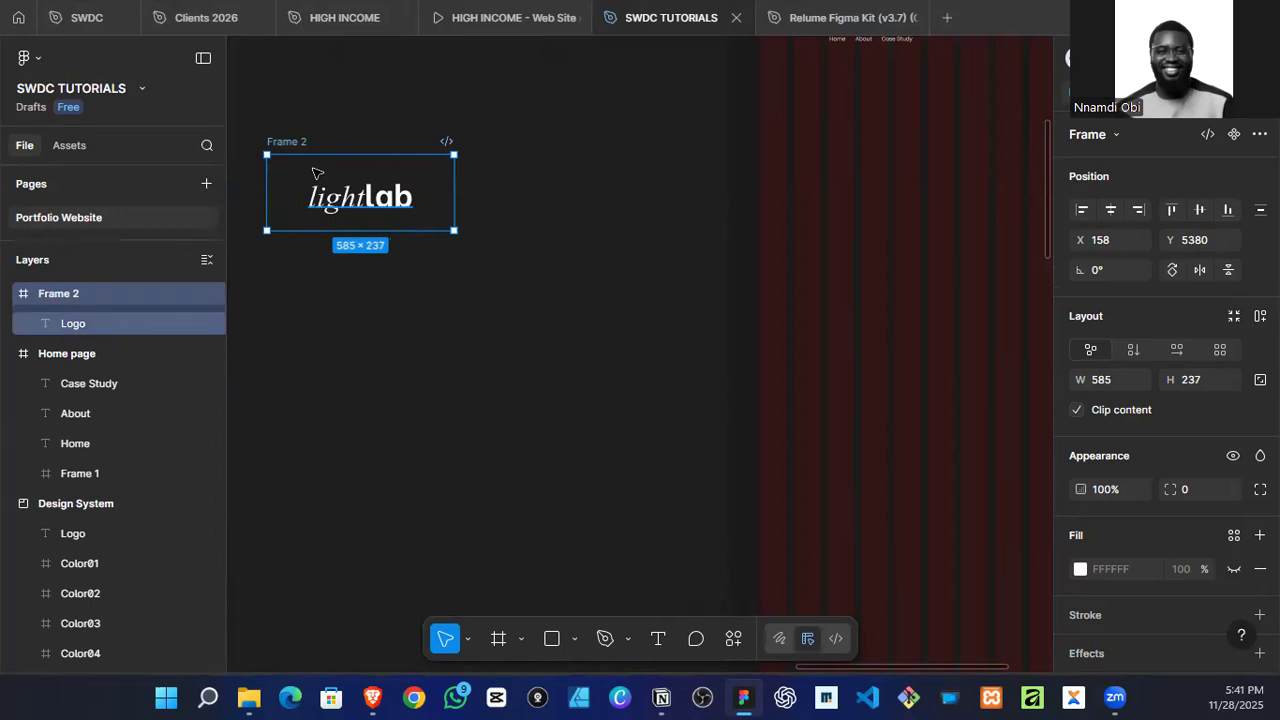
pyautogui.press('Escape')
pyautogui.click(383, 206)
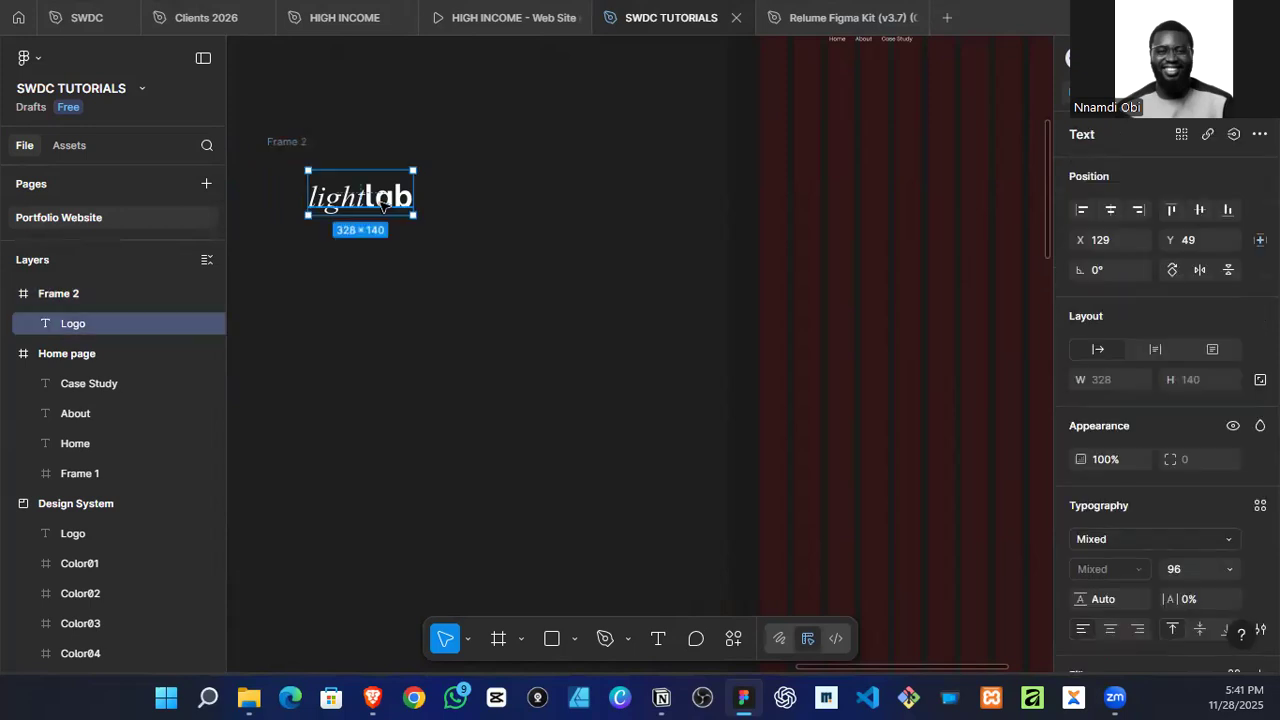
# Step: Shrink the frame around the copied logo to about 366 × 117 so it fits closely around the text
pyautogui.click(285, 141)
pyautogui.moveTo(357, 167); pyautogui.dragTo(355, 192)
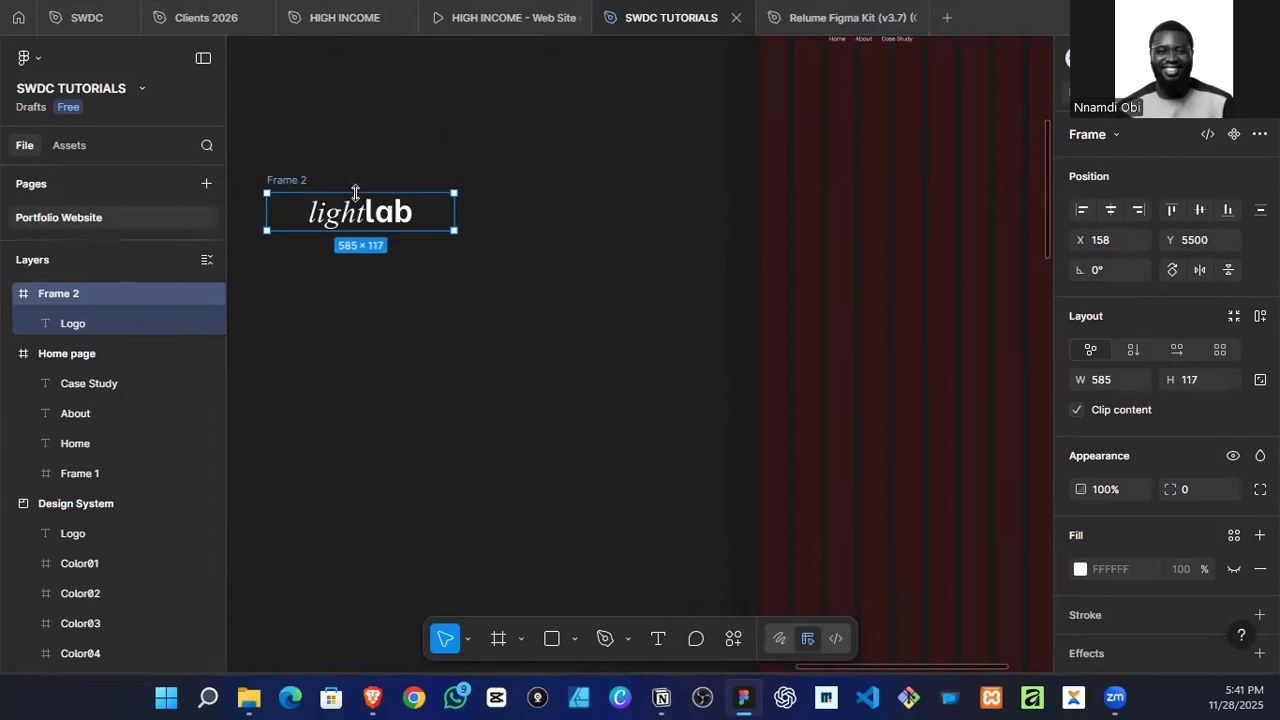
pyautogui.moveTo(454, 212); pyautogui.dragTo(418, 213)
pyautogui.moveTo(260, 210); pyautogui.dragTo(298, 210)
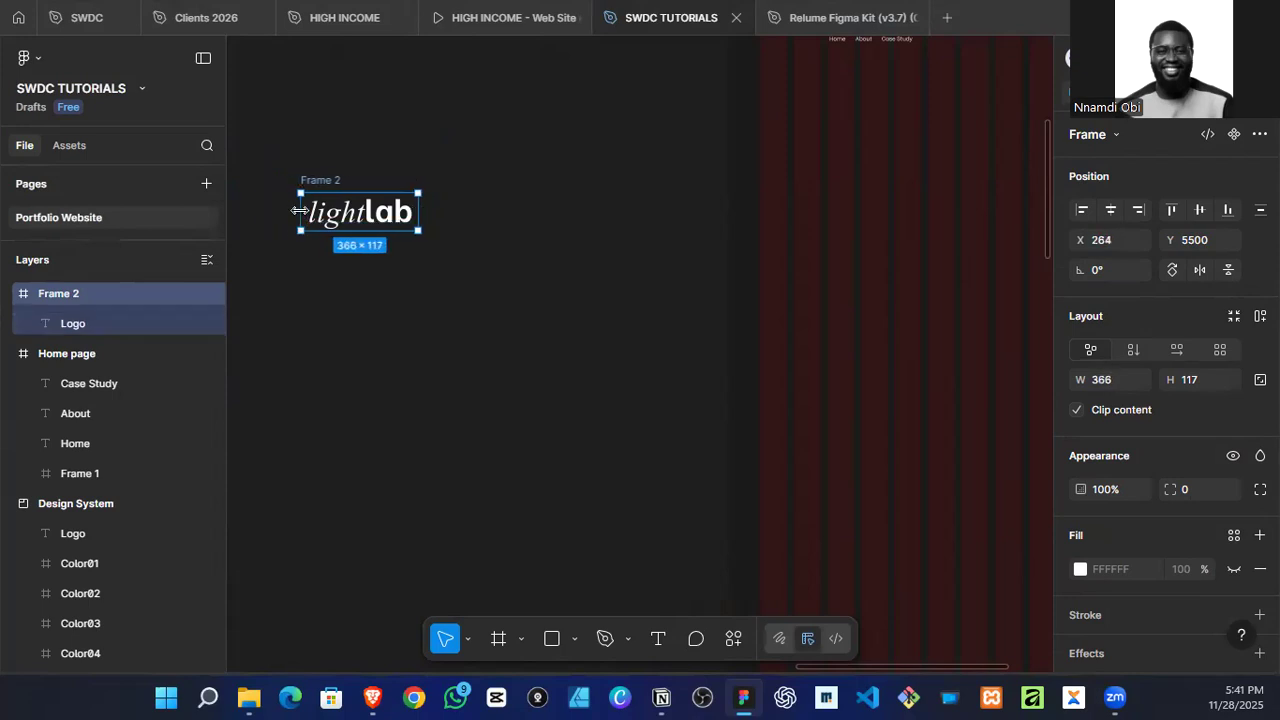
# Step: Centre the logo text horizontally and vertically in its resized frame
pyautogui.click(284, 148)
pyautogui.moveTo(282, 139); pyautogui.dragTo(452, 232)
pyautogui.click(388, 217)
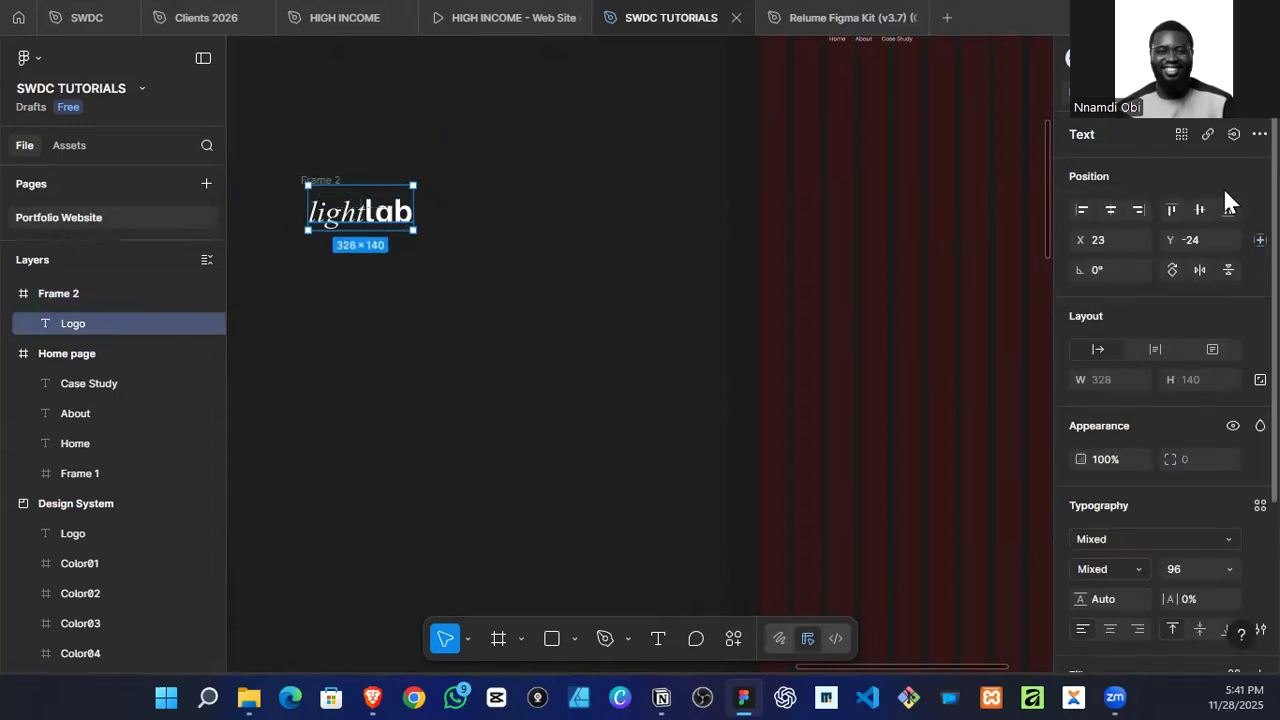
pyautogui.click(1118, 211)
pyautogui.click(1199, 210)
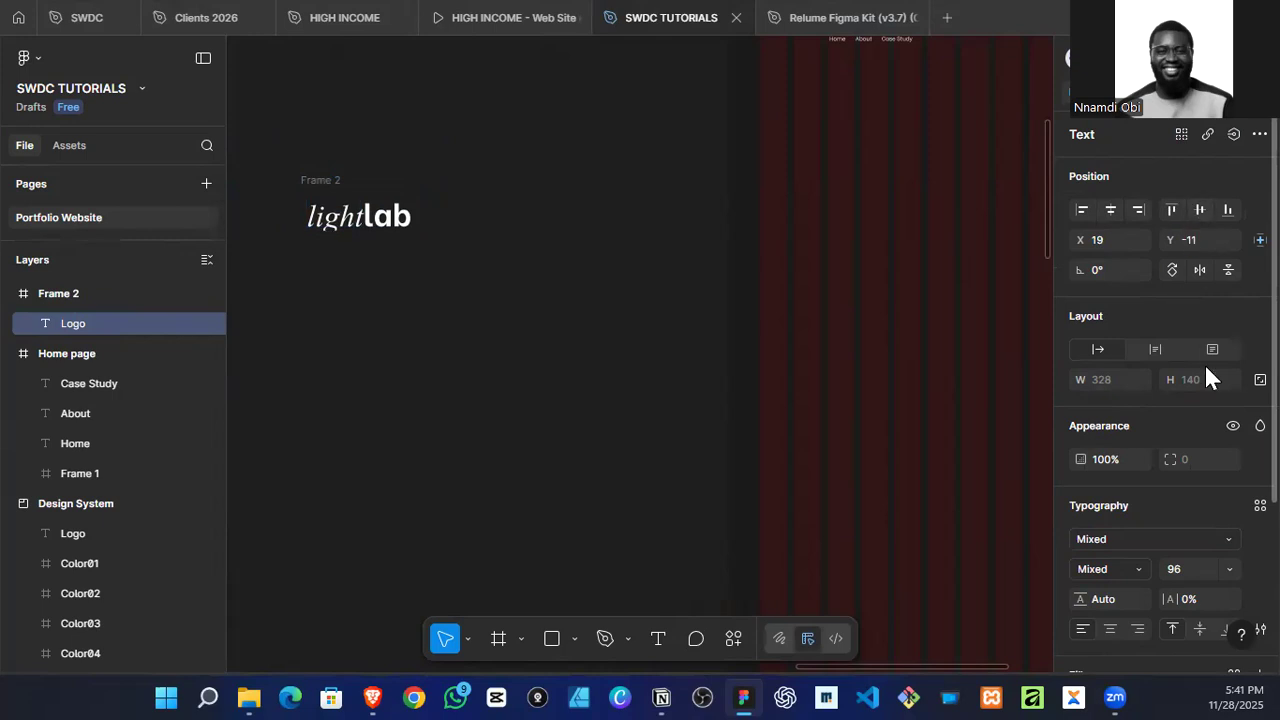
pyautogui.scroll(-3, 1200, 420)
pyautogui.click(1199, 411)
pyautogui.click(1174, 410)
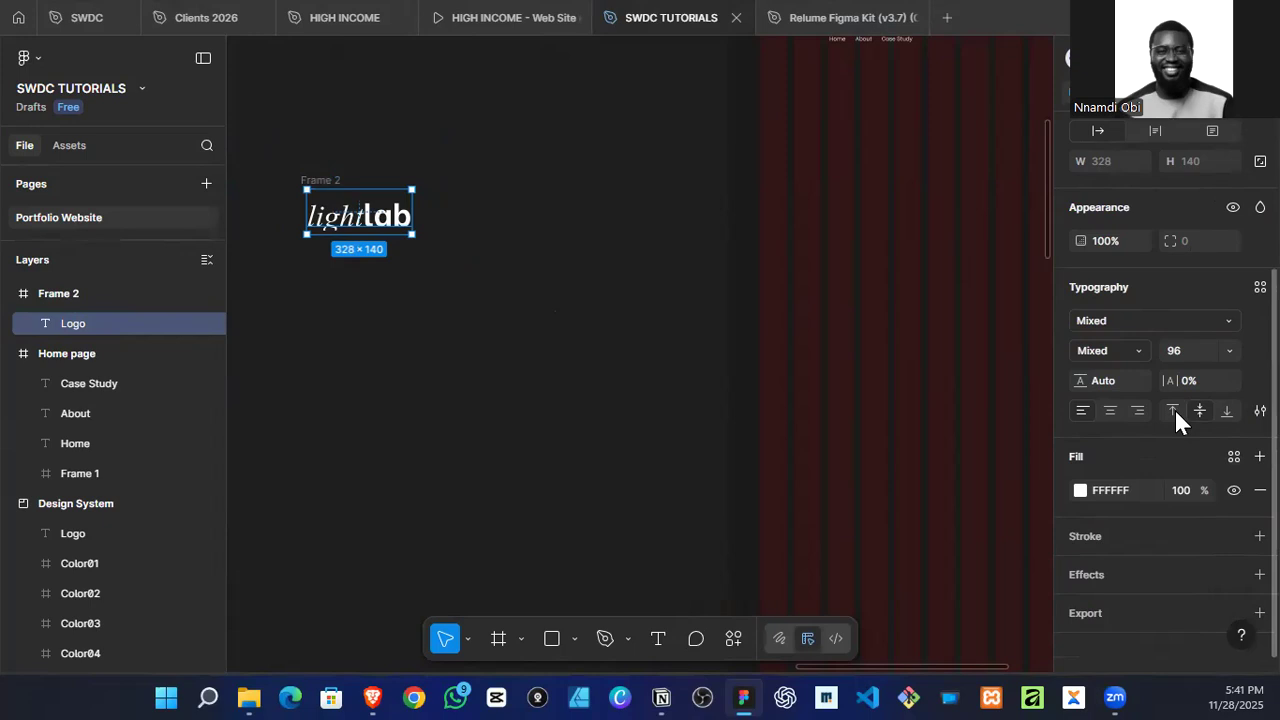
pyautogui.click(517, 380)
pyautogui.moveTo(281, 144); pyautogui.dragTo(409, 276)
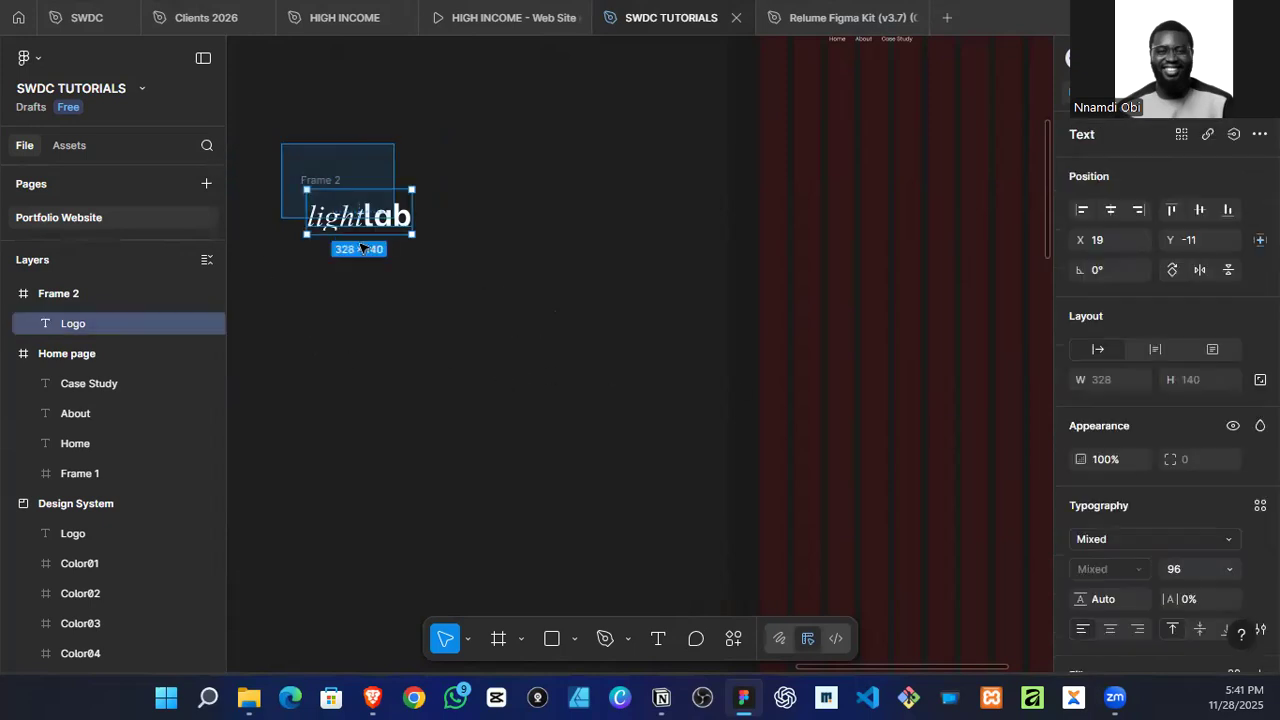
# Step: Rename the frame containing the copied logo as Logo 1
pyautogui.click(320, 180)
pyautogui.doubleClick(334, 180)
pyautogui.write('Logo 1')
pyautogui.press('Return')
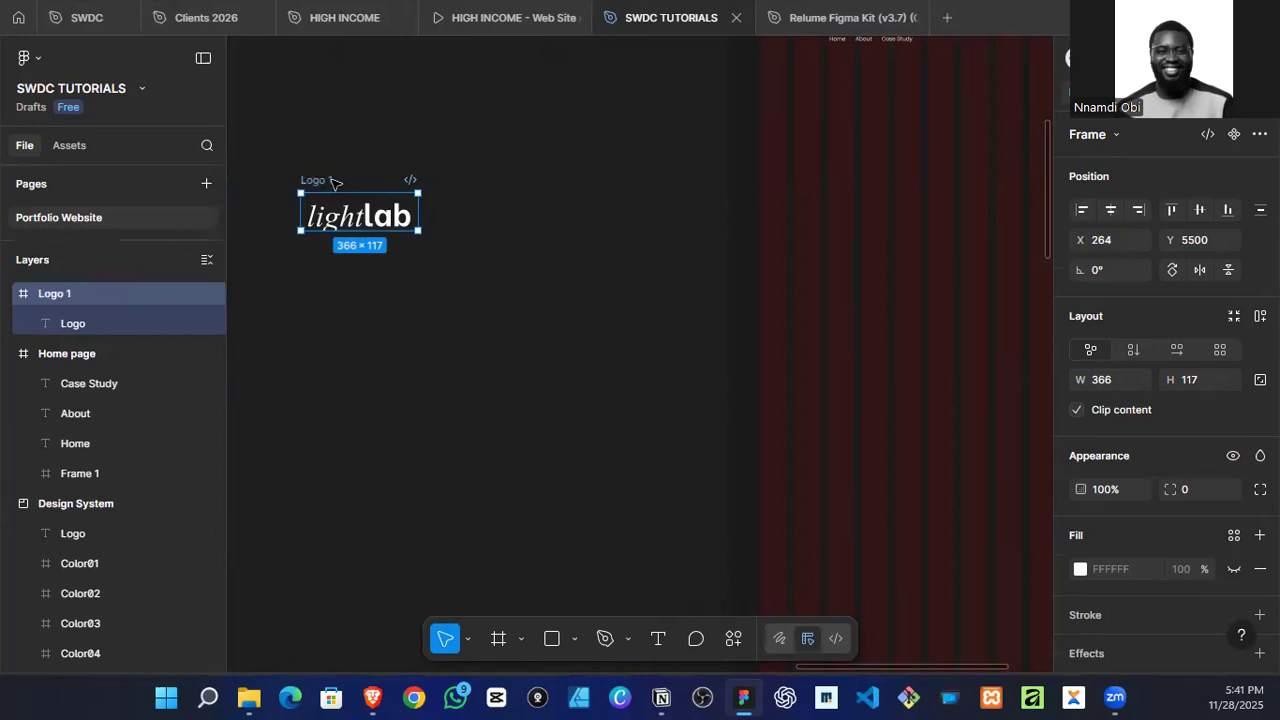
# Step: Move the Logo 1 frame onto the Home page, above the navigation links
pyautogui.scroll(-3, 333, 180)
pyautogui.moveTo(336, 176); pyautogui.dragTo(591, 200)
pyautogui.scroll(5, 591, 200)
pyautogui.scroll(-5, 672, 291)
pyautogui.scroll(3, 717, 320)
pyautogui.scroll(-3, 720, 298)
pyautogui.scroll(3, 718, 330)
pyautogui.scroll(-5, 751, 286)
# Step: Rename the 1440 × 116 frame across the top of the Home page as Header
pyautogui.click(751, 246)
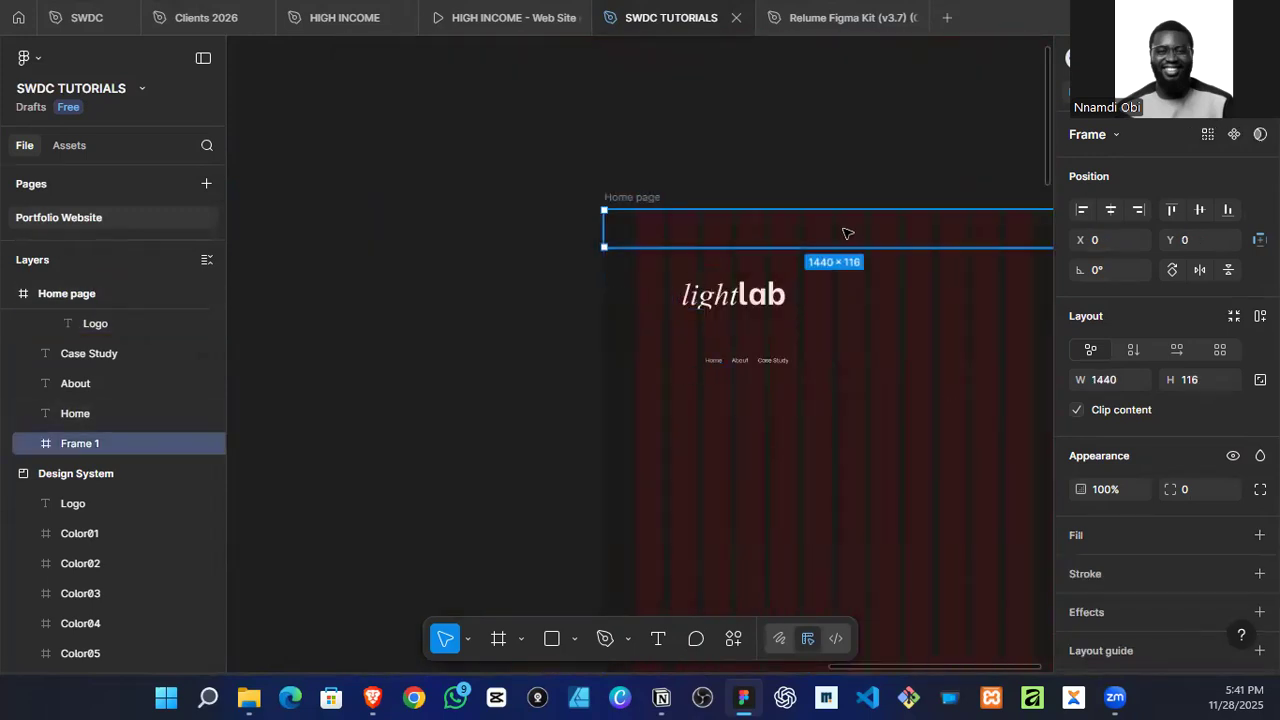
pyautogui.doubleClick(95, 443)
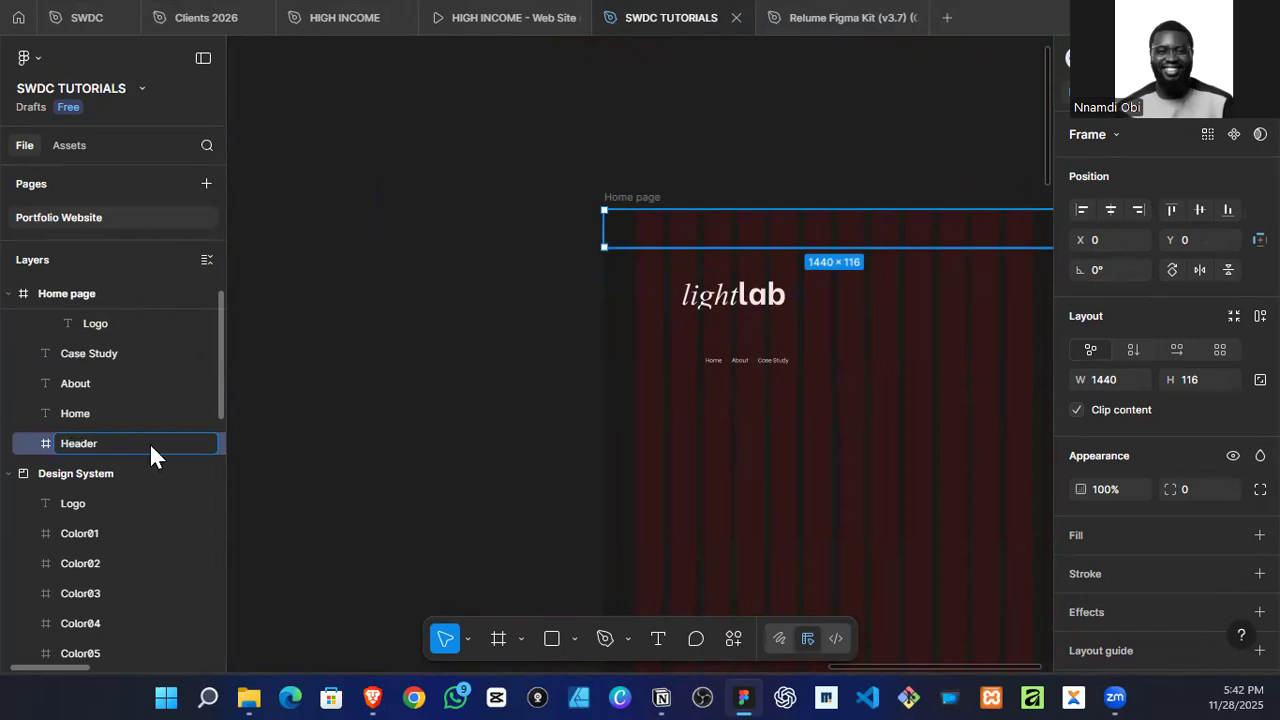
# Step: Set the font size of the logo text on the Home page to 64 and centre it in its frame
pyautogui.click(754, 300)
pyautogui.scroll(4, 754, 305)
pyautogui.scroll(-2, 746, 350)
pyautogui.scroll(3, 753, 357)
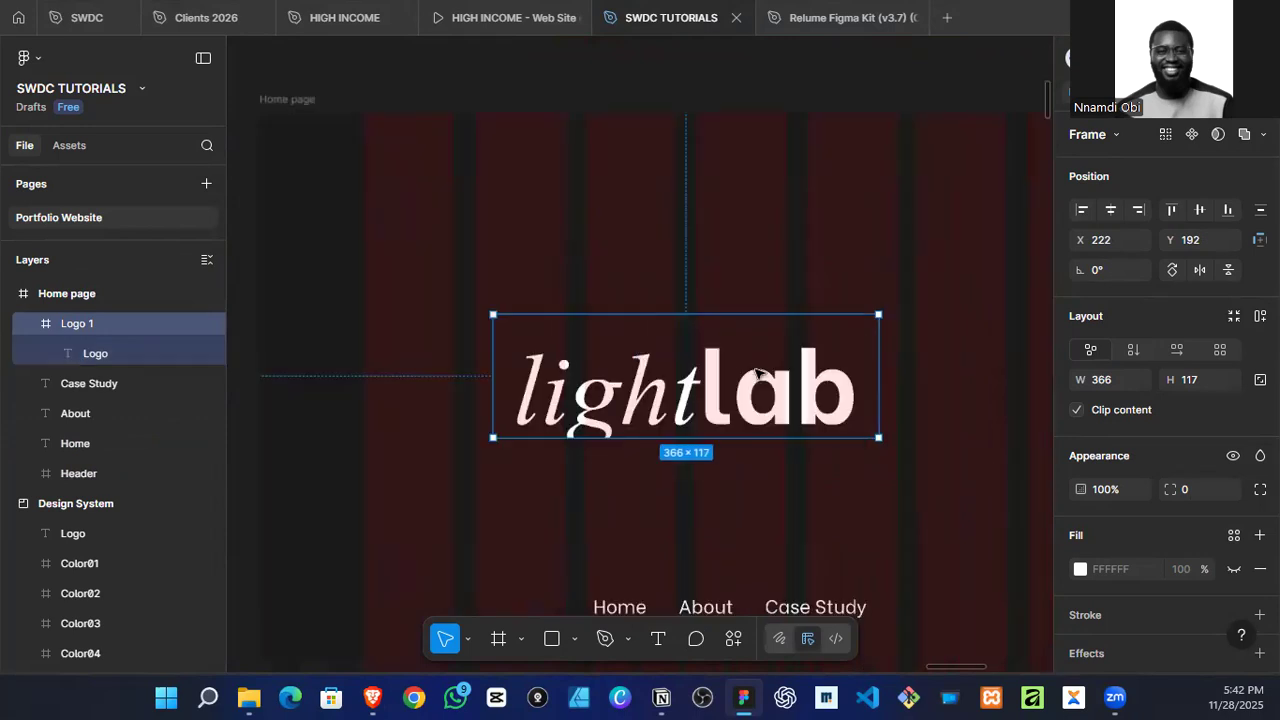
pyautogui.doubleClick(668, 398)
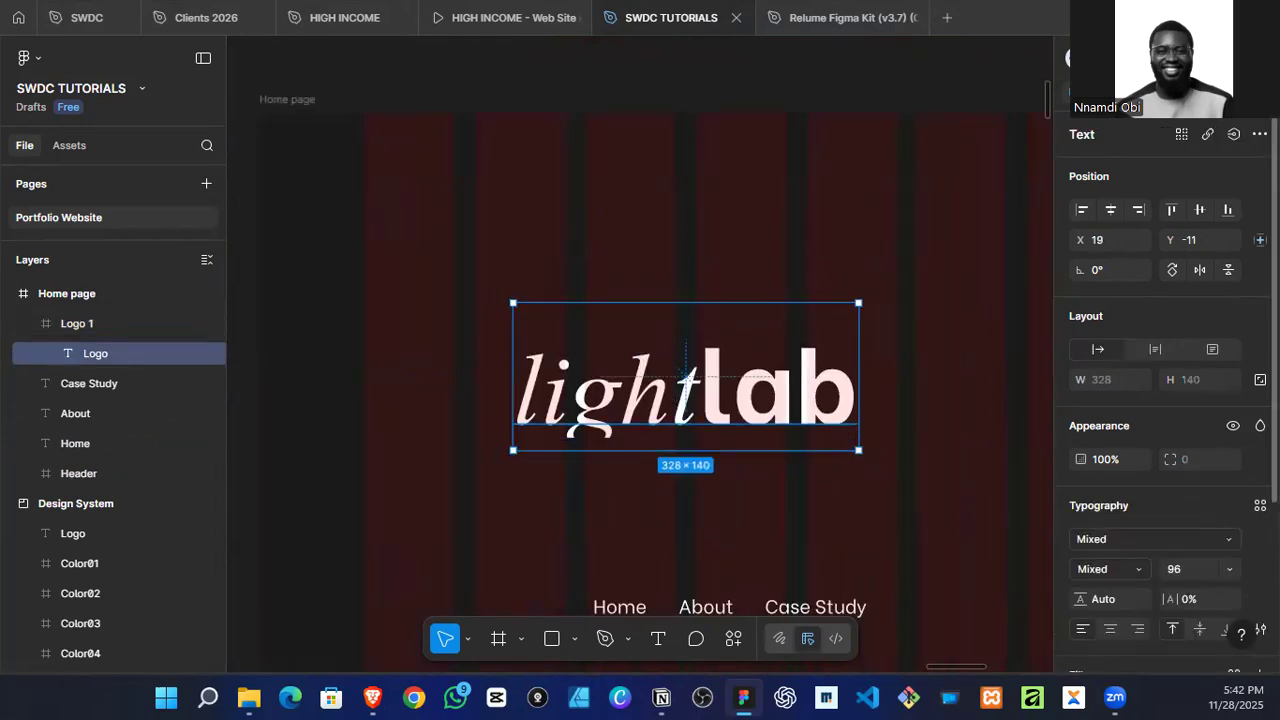
pyautogui.click(1230, 569)
pyautogui.click(1224, 547)
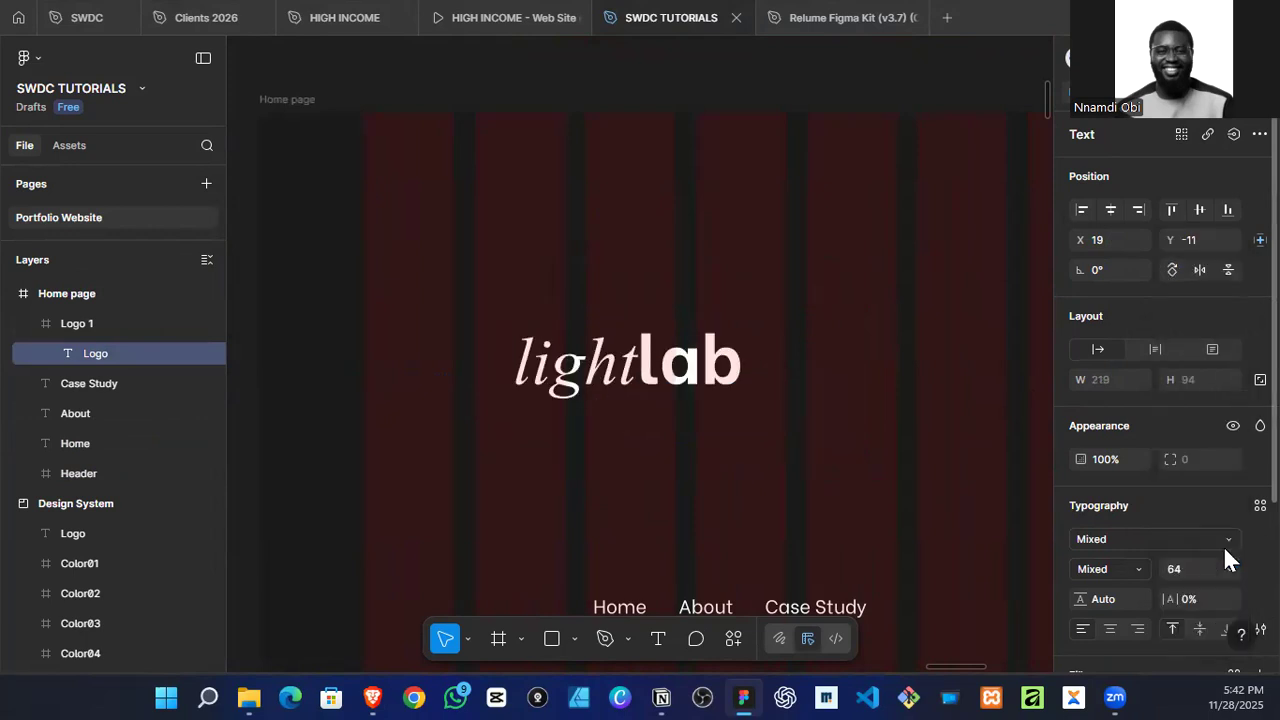
pyautogui.click(1111, 209)
# Step: Scale the Logo 1 frame down proportionally to about 207 × 66 and place it inside the Header
pyautogui.click(847, 392)
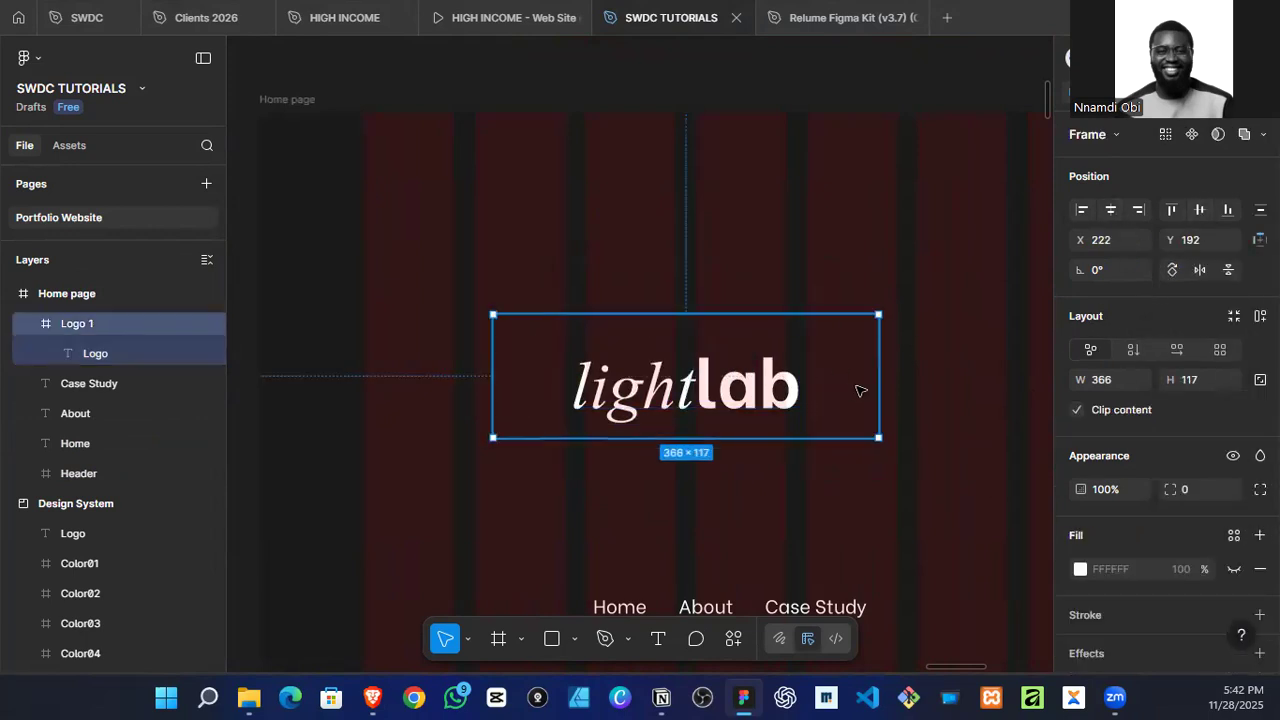
pyautogui.press('k')
pyautogui.moveTo(880, 370); pyautogui.dragTo(655, 265)
pyautogui.scroll(-3, 717, 372)
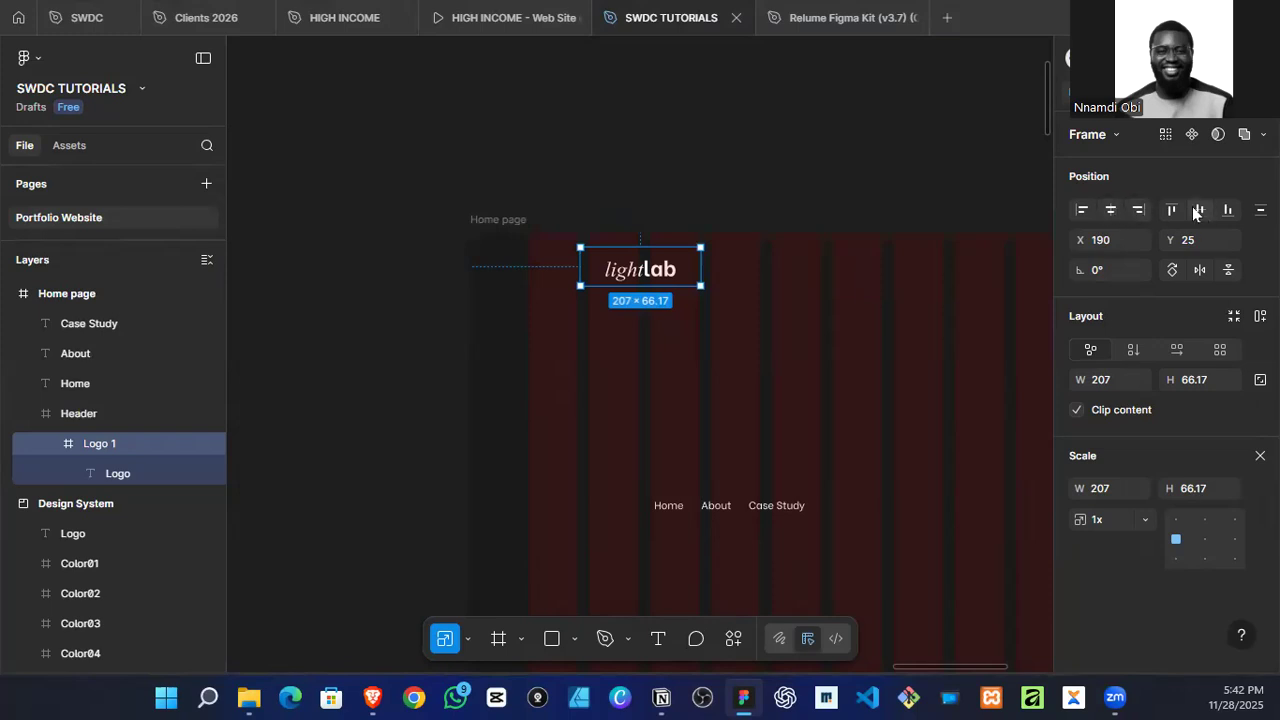
# Step: Move the Logo 1 frame within the Header to about X 66, Y 35 so the logo text meets the first grid column
pyautogui.click(688, 351)
pyautogui.click(686, 277)
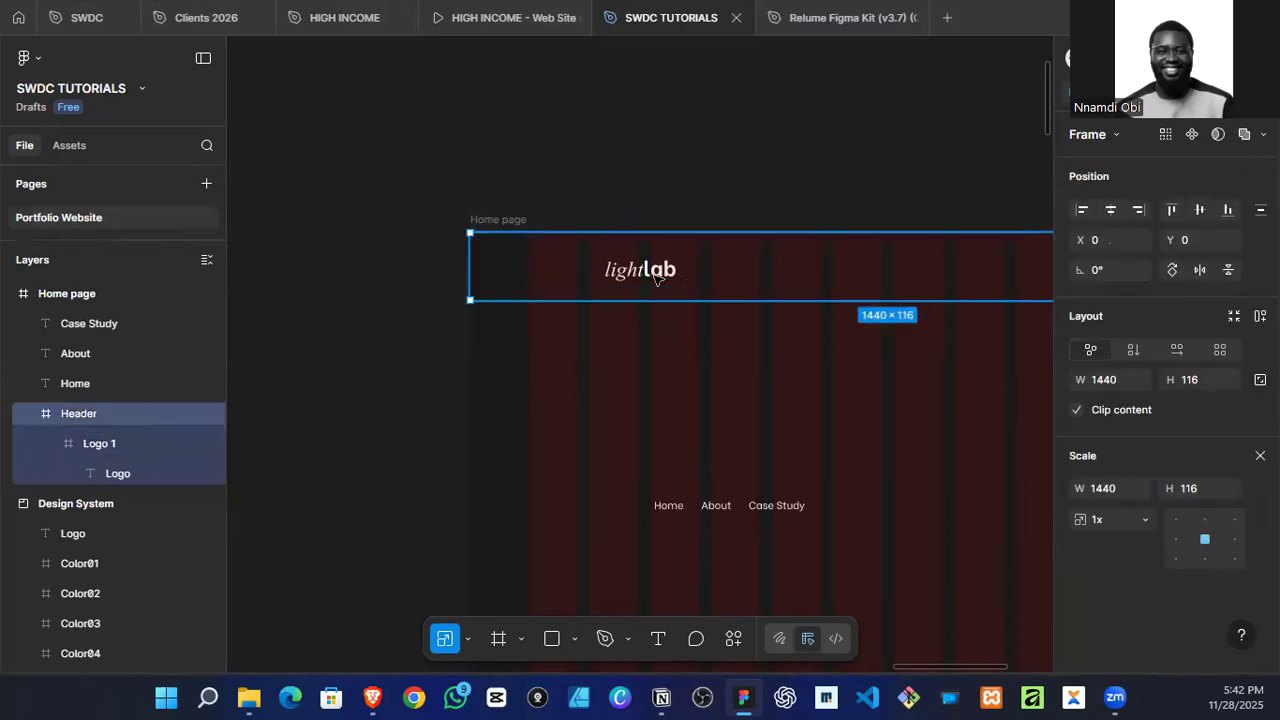
pyautogui.click(656, 277)
pyautogui.moveTo(630, 265); pyautogui.dragTo(561, 271)
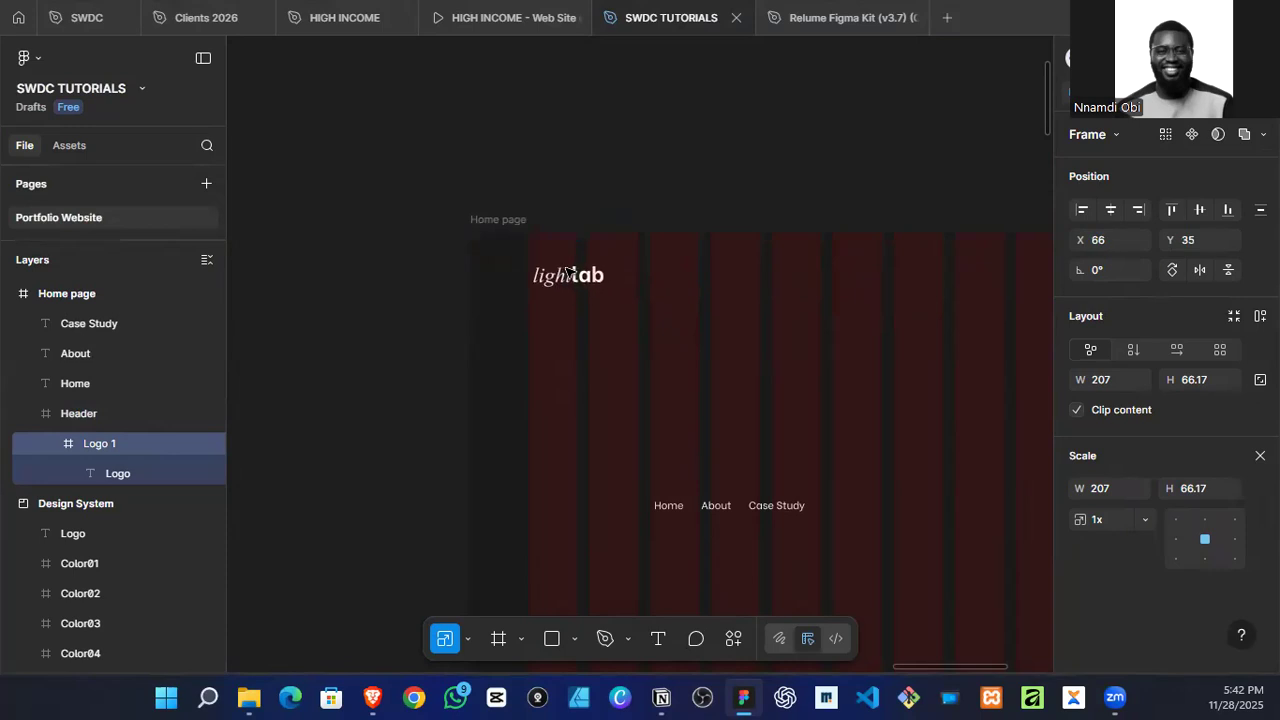
pyautogui.scroll(3, 563, 280)
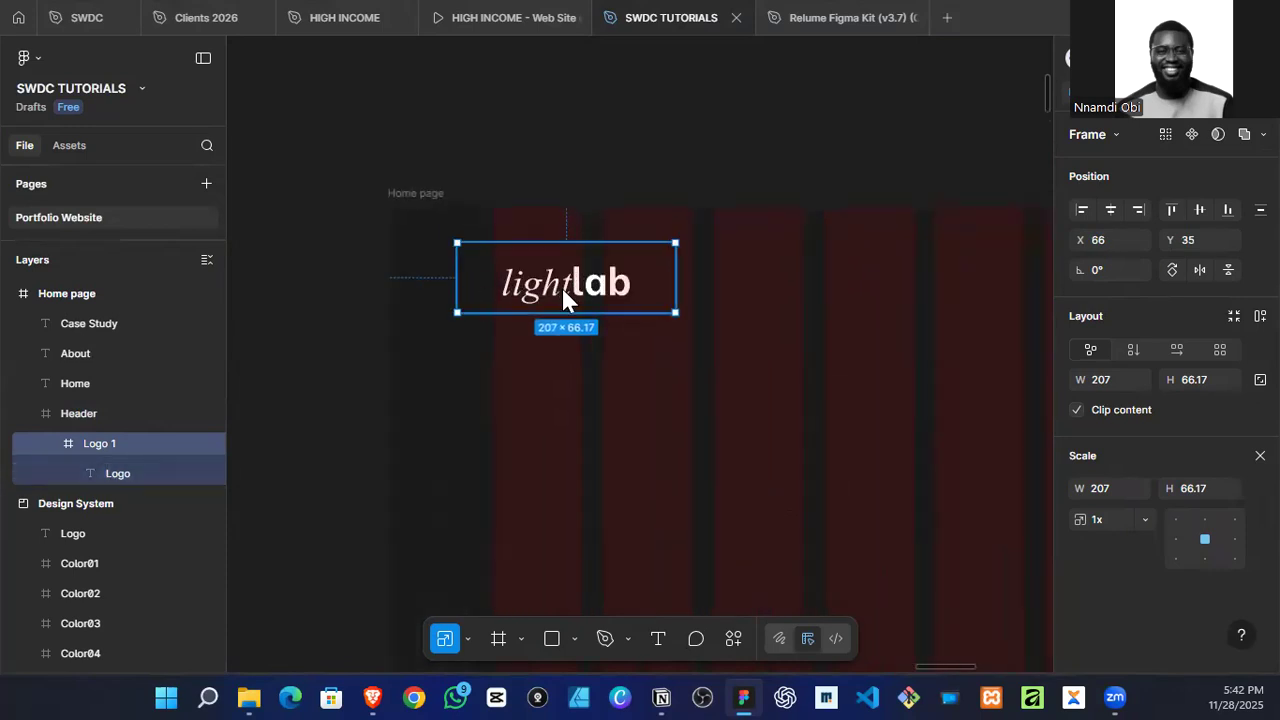
# Step: Take the logo text out of the Logo 1 frame and delete the empty frame
pyautogui.doubleClick(564, 288)
pyautogui.moveTo(568, 270); pyautogui.dragTo(590, 136)
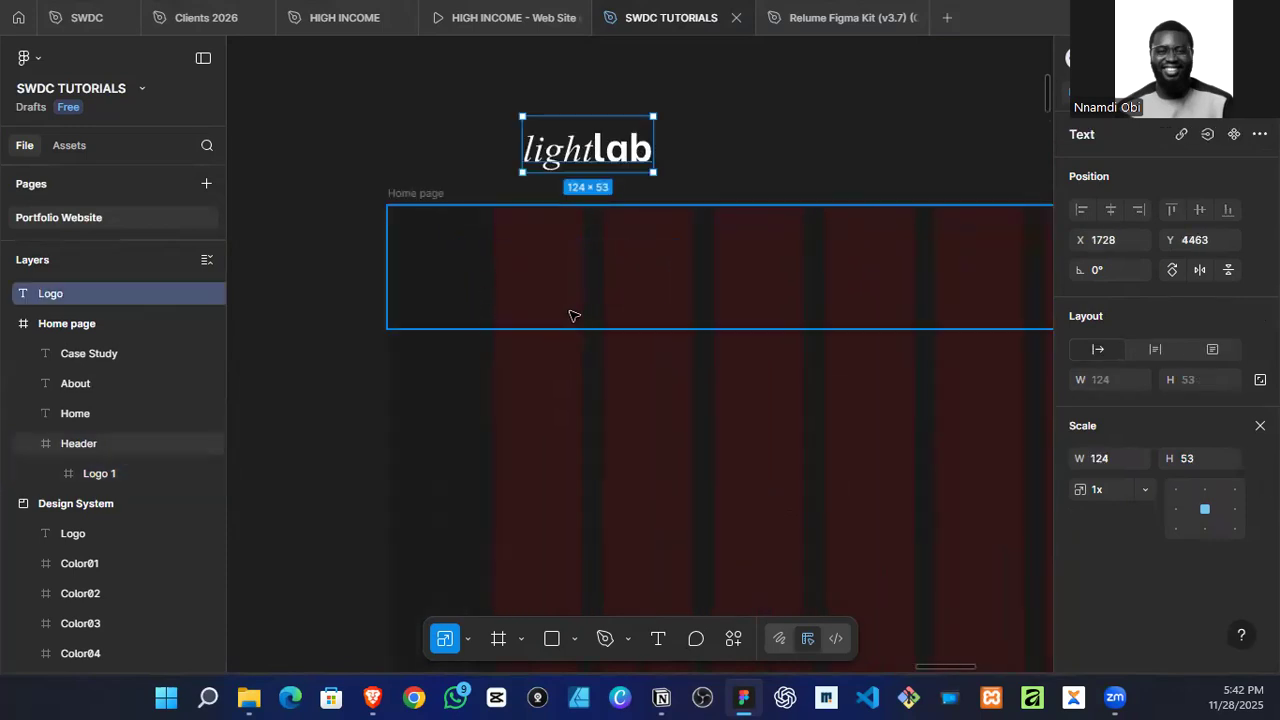
pyautogui.click(549, 274)
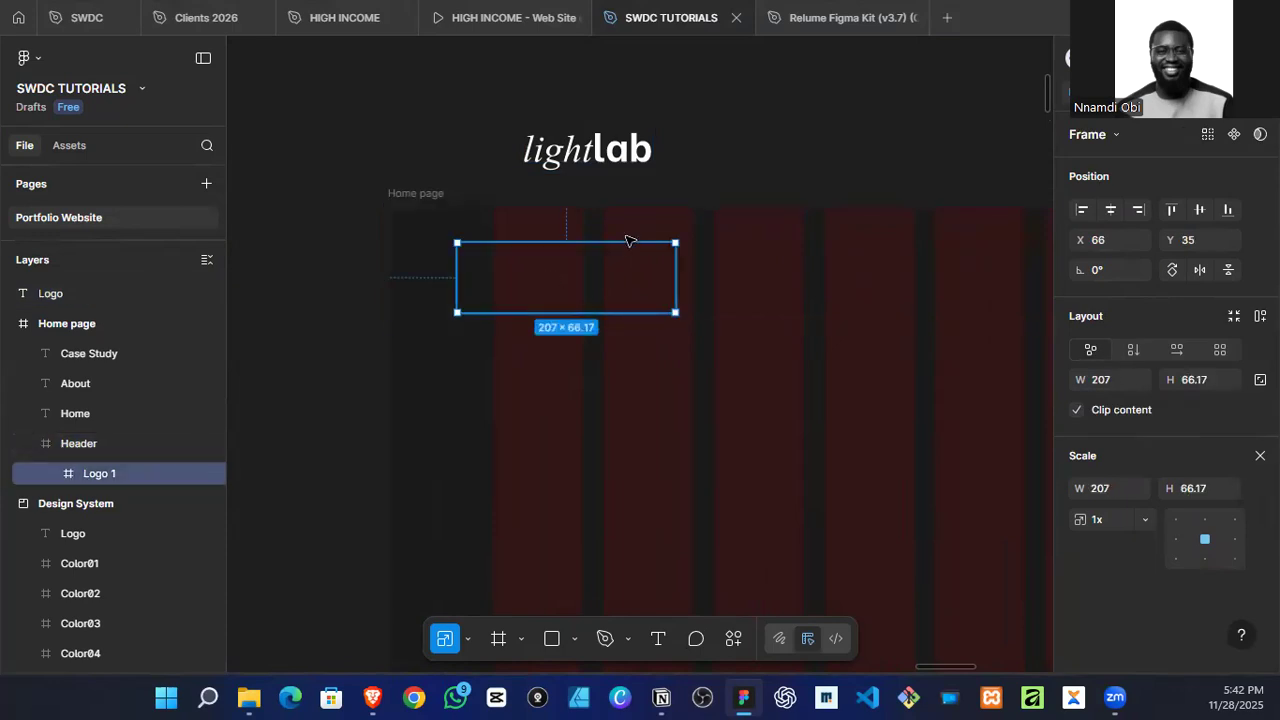
pyautogui.press('Delete')
# Step: Place the logo text in the Header at the first grid column, X 100, and centre it vertically
pyautogui.click(594, 150)
pyautogui.moveTo(594, 150); pyautogui.dragTo(561, 263)
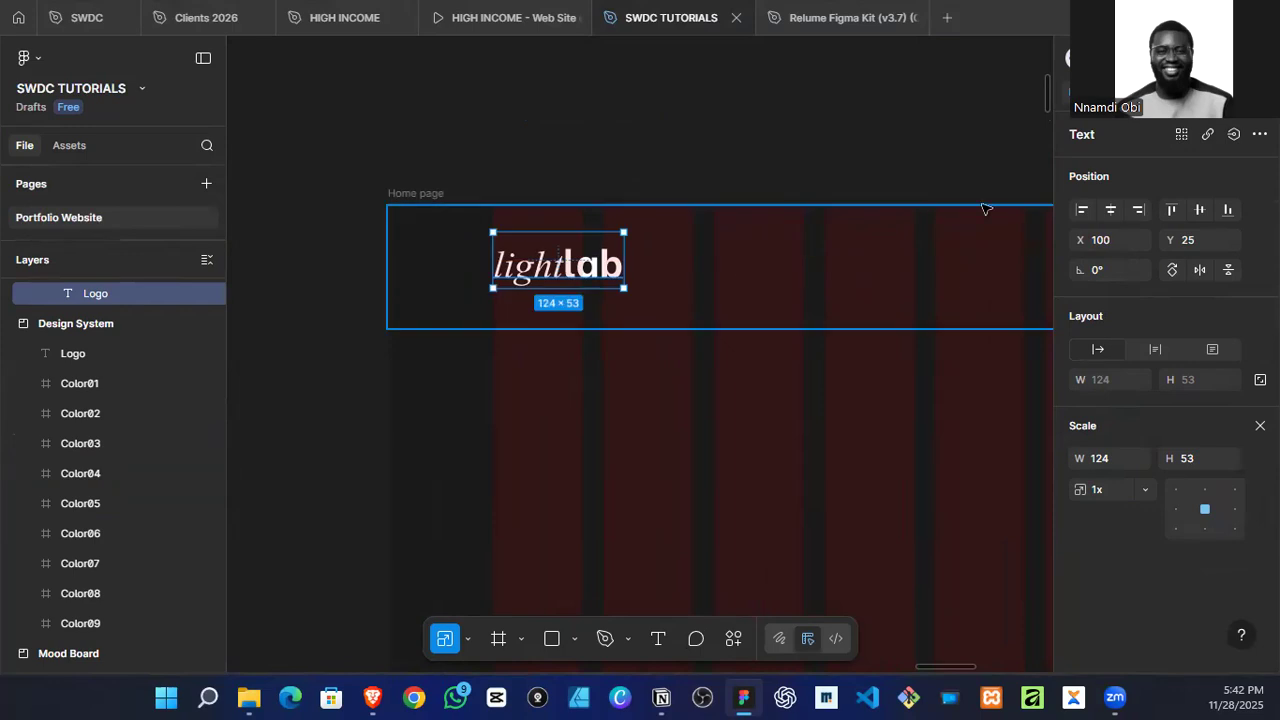
pyautogui.click(1199, 209)
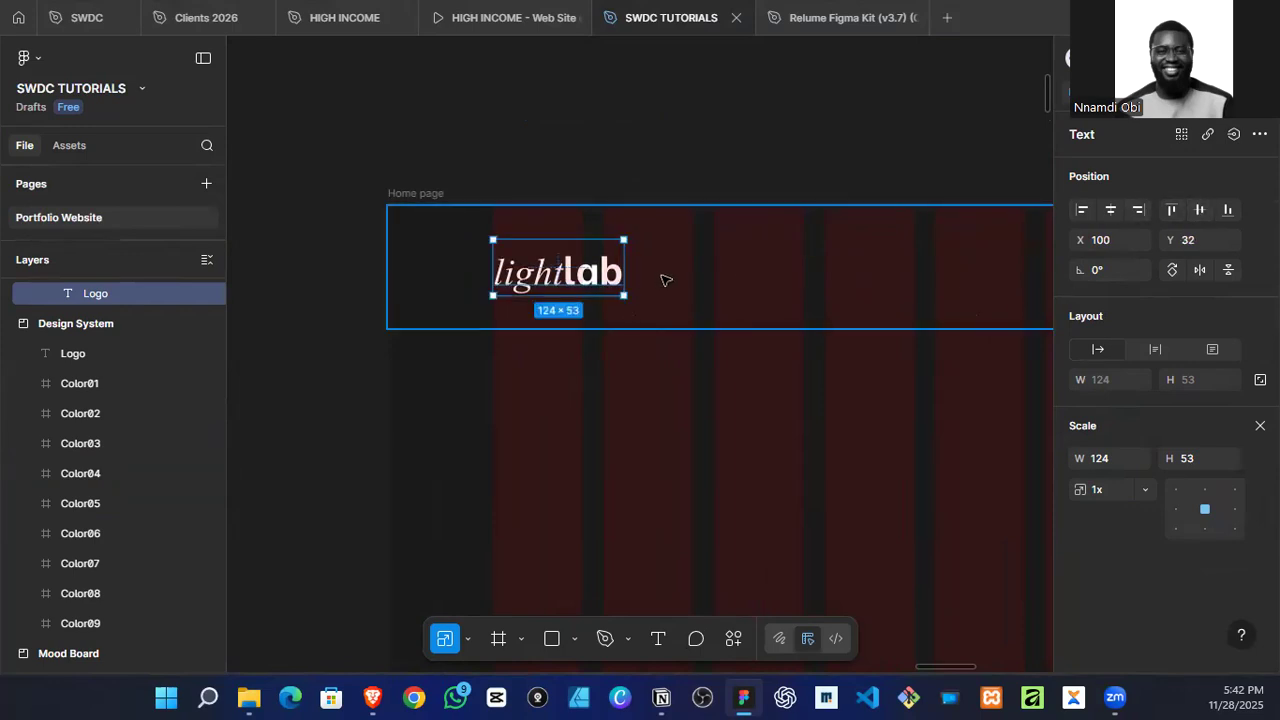
pyautogui.click(665, 280)
pyautogui.scroll(-2, 585, 278)
pyautogui.click(585, 278)
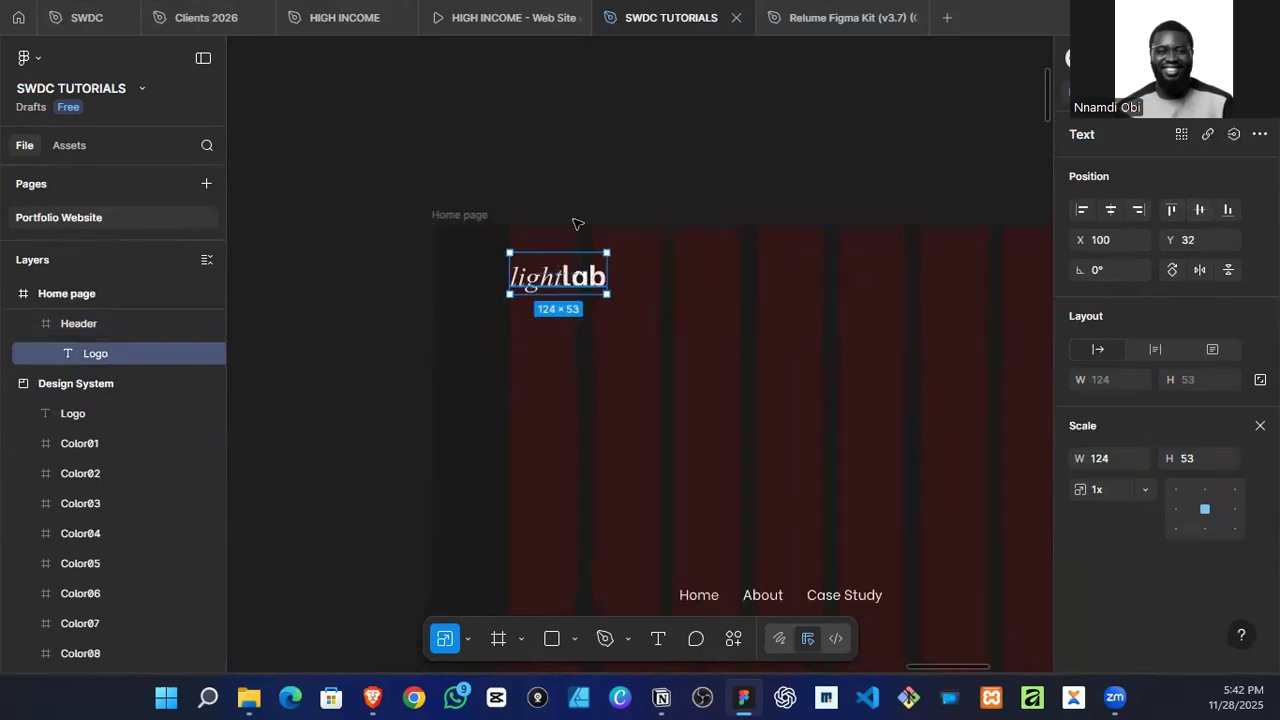
pyautogui.click(580, 171)
pyautogui.scroll(-2, 554, 240)
pyautogui.moveTo(340, 470); pyautogui.dragTo(598, 546)
pyautogui.click(551, 226)
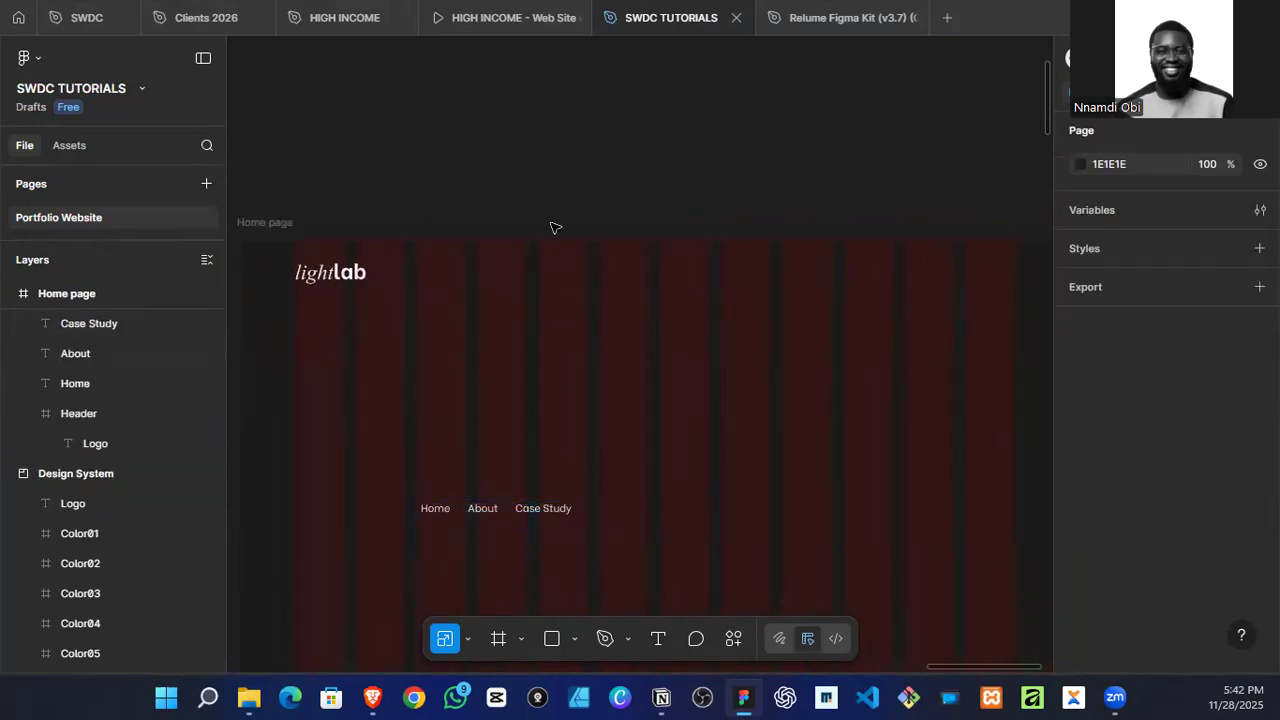
# Step: Examine the navigation bars of the reference websites on the Mood Board for ideas on styling the menu
pyautogui.click(482, 508)
pyautogui.scroll(-10, 623, 466)
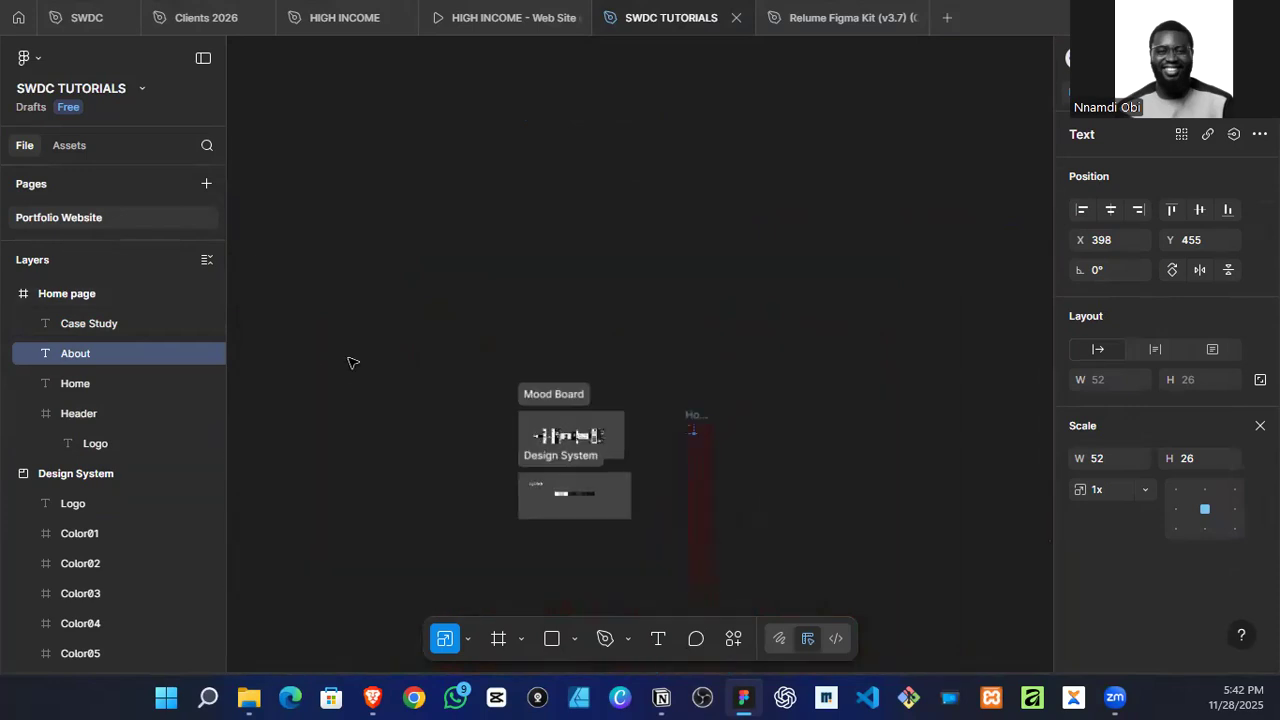
pyautogui.scroll(10, 588, 594)
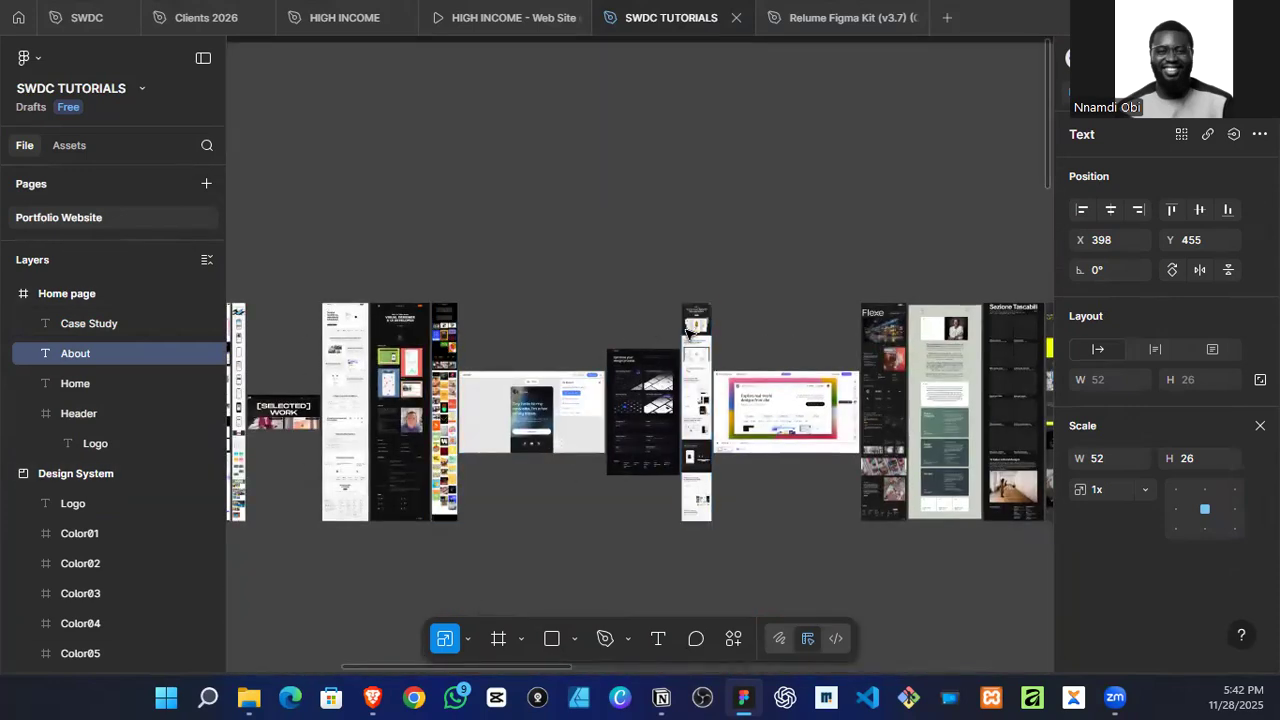
pyautogui.scroll(5, 686, 333)
pyautogui.scroll(6, 700, 200)
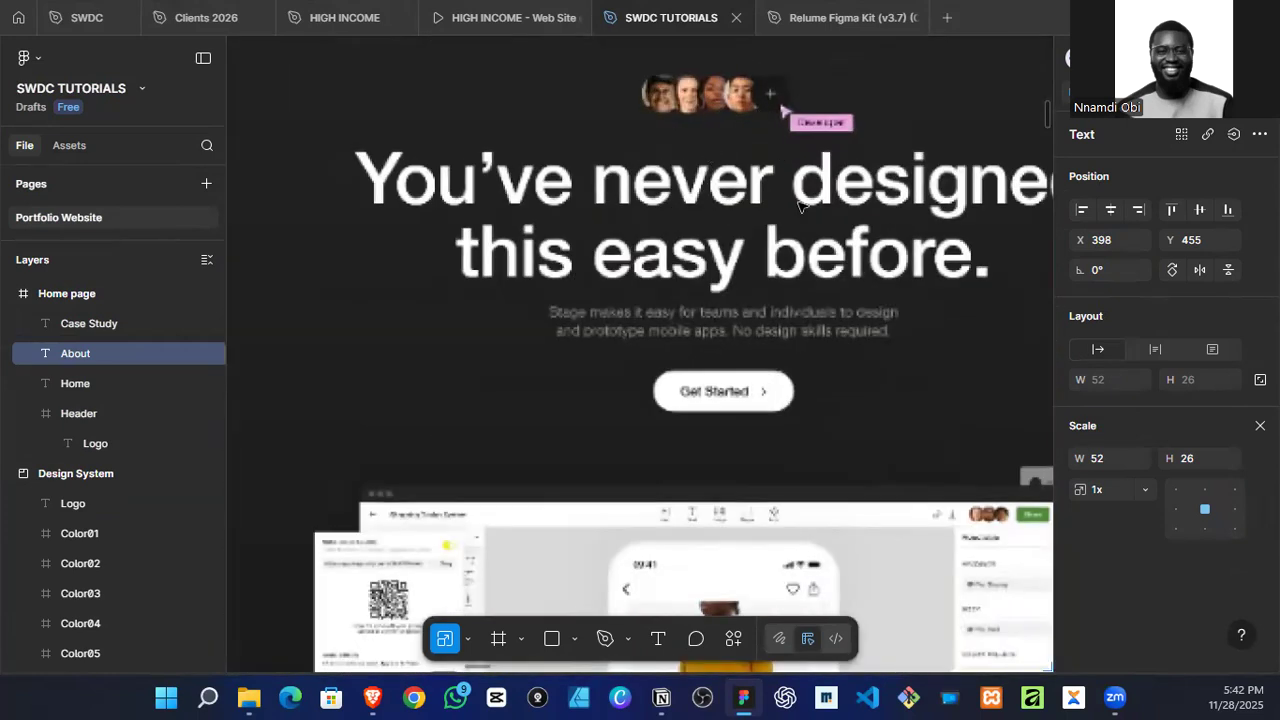
pyautogui.scroll(-7, 790, 230)
pyautogui.hscroll(-3, 309, 380)
pyautogui.scroll(-3, 420, 371)
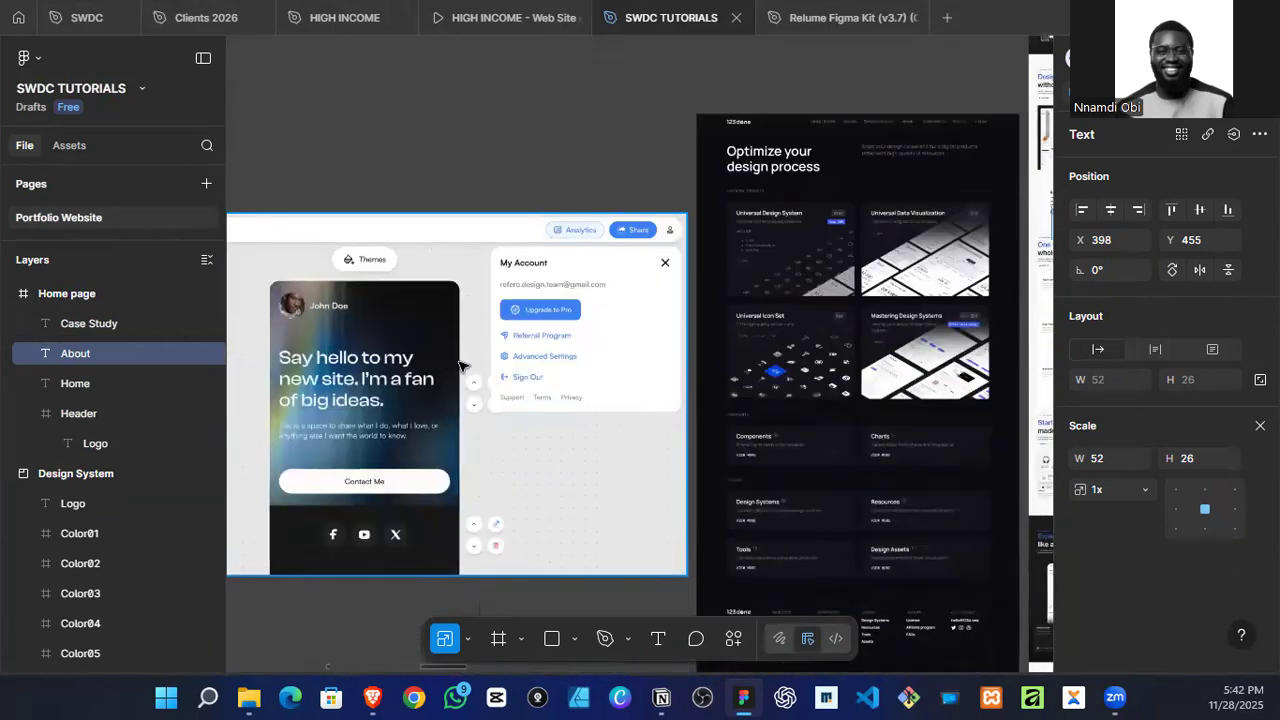
pyautogui.scroll(-3, 459, 362)
pyautogui.hscroll(-8, 560, 280)
pyautogui.scroll(4, 673, 185)
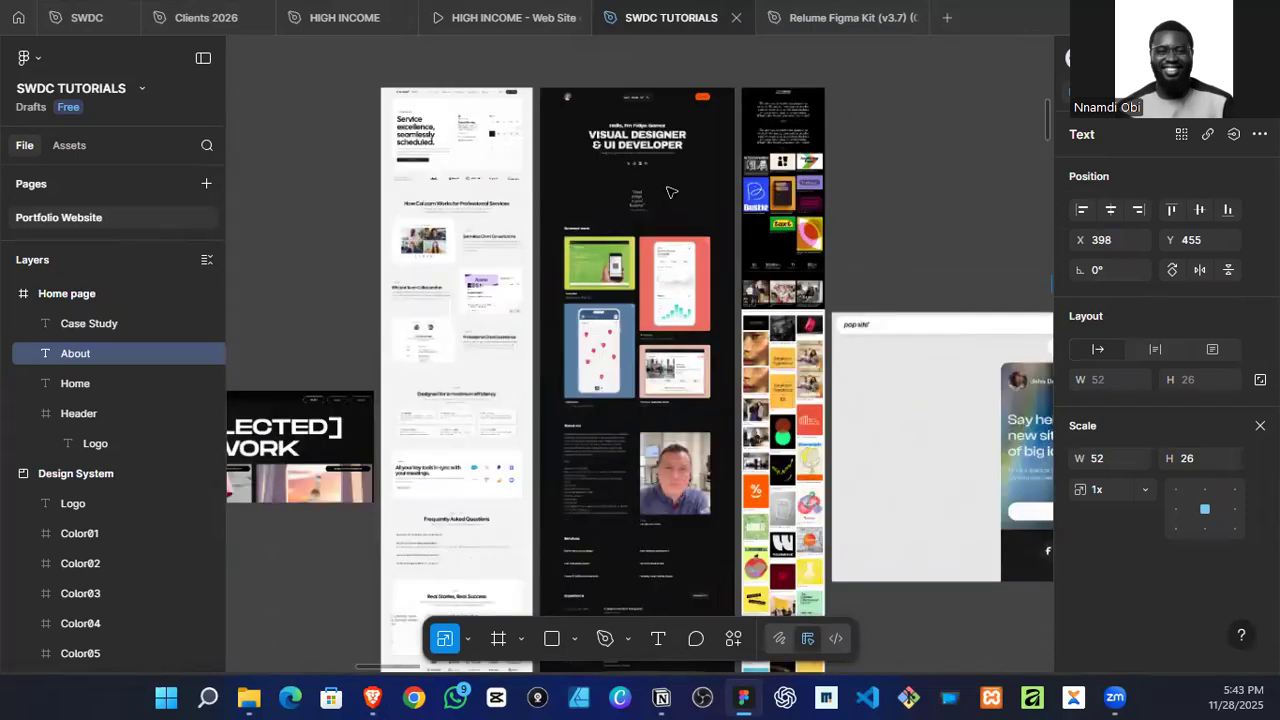
pyautogui.scroll(7, 675, 185)
pyautogui.scroll(4, 557, 375)
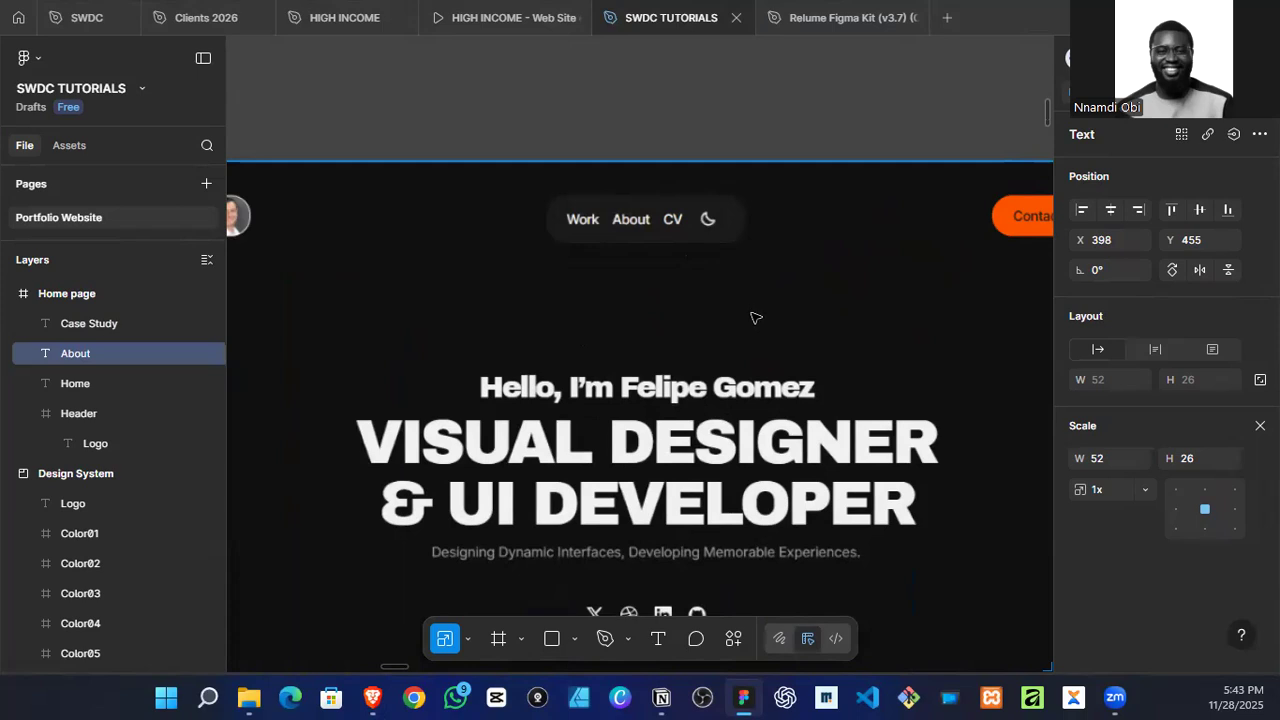
pyautogui.scroll(-8, 749, 200)
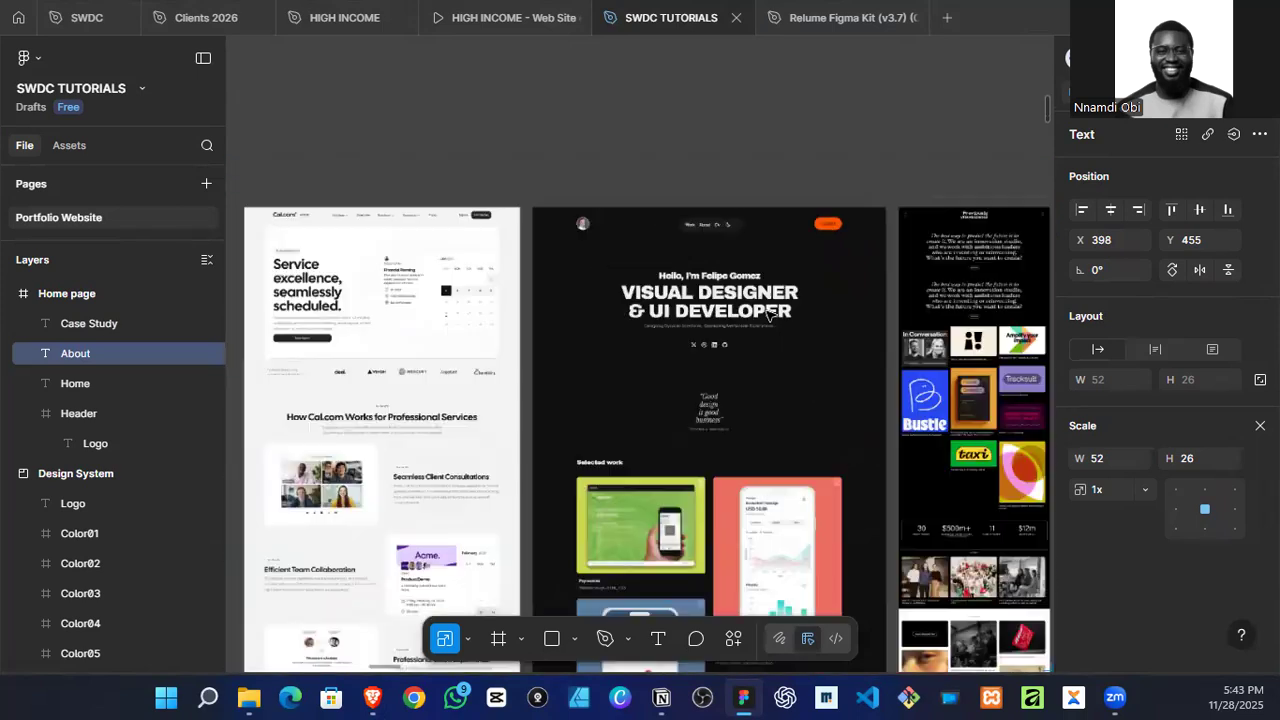
pyautogui.scroll(3, 789, 398)
pyautogui.scroll(-2, 788, 408)
pyautogui.hscroll(10, 795, 420)
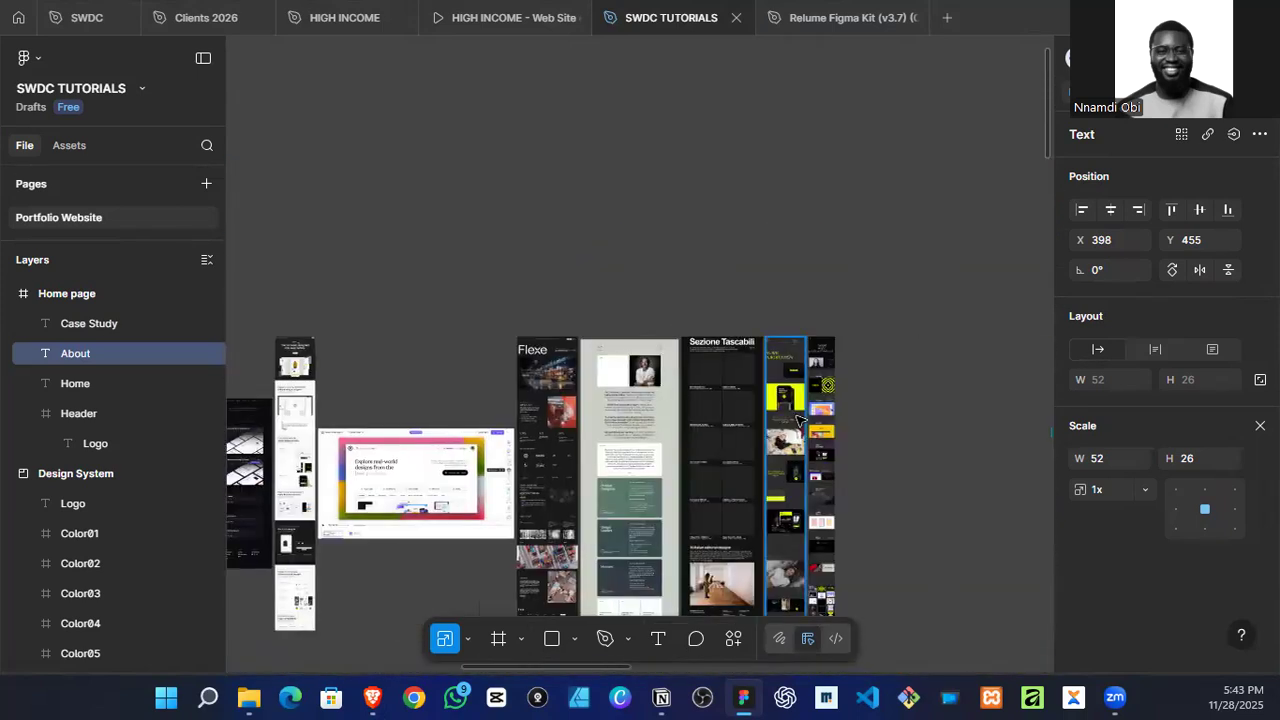
pyautogui.scroll(-4, 802, 429)
pyautogui.hscroll(2, 677, 480)
pyautogui.scroll(-3, 691, 457)
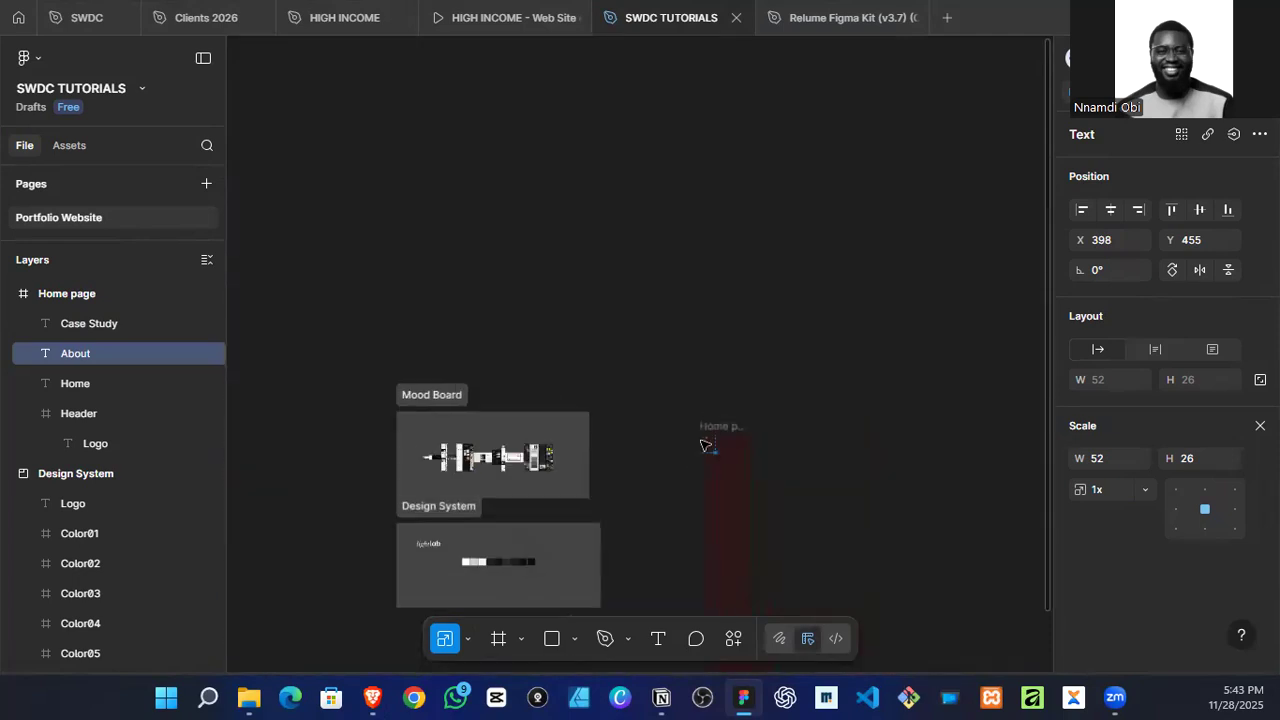
pyautogui.scroll(3, 729, 471)
pyautogui.scroll(4, 620, 466)
pyautogui.scroll(3, 610, 462)
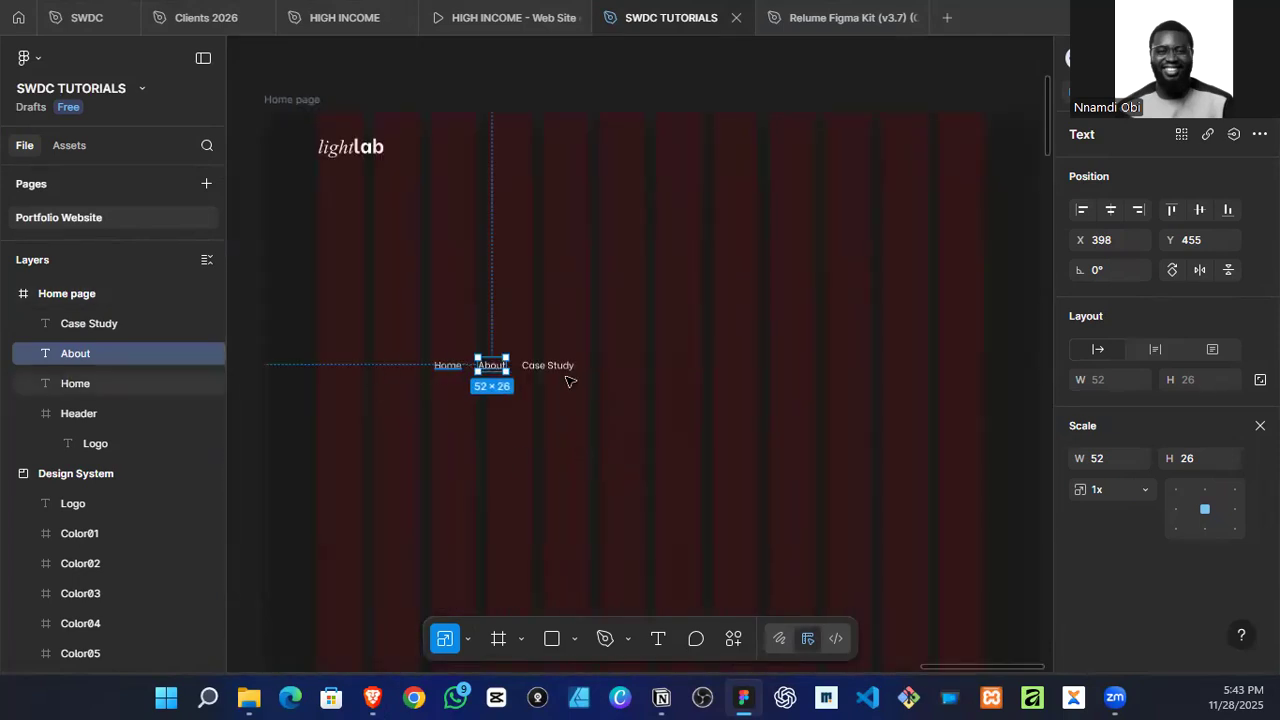
# Step: Draw a frame about 355 × 81 below the navigation links and give it an FFFFFF fill at 4% opacity
pyautogui.press('Escape')
pyautogui.press('f')
pyautogui.moveTo(588, 419); pyautogui.dragTo(779, 462)
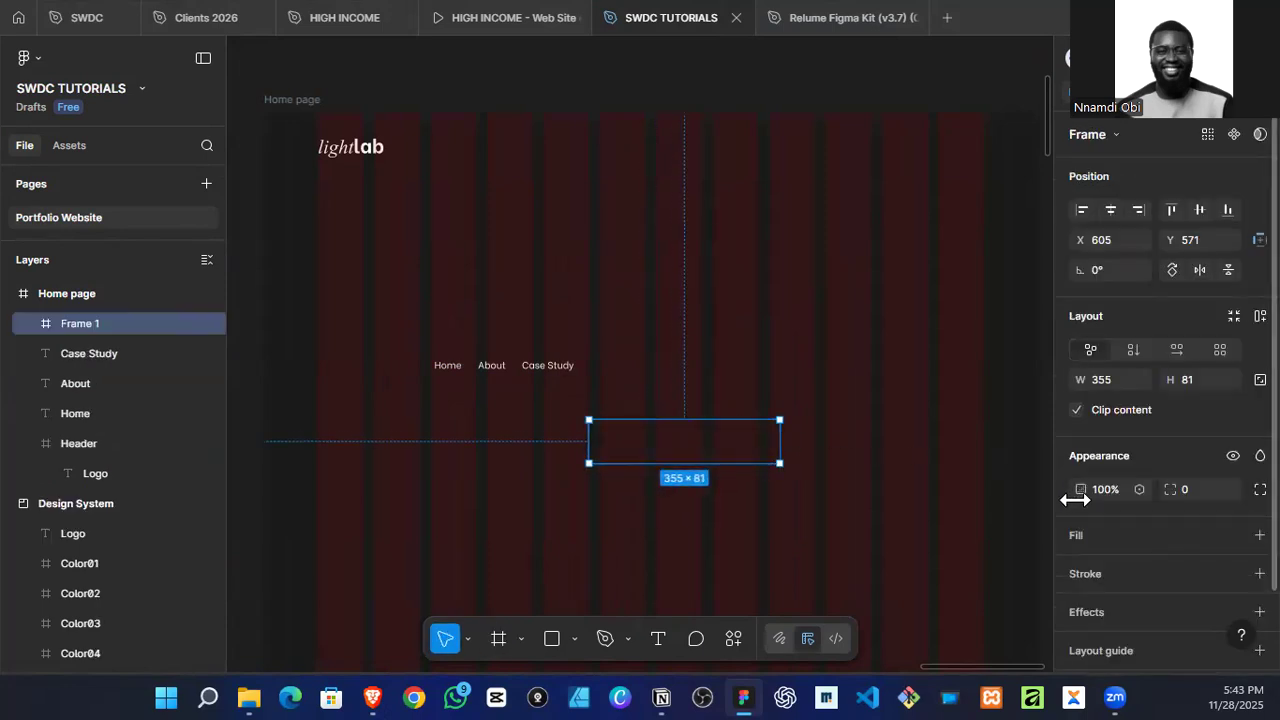
pyautogui.click(1067, 545)
pyautogui.moveTo(898, 515); pyautogui.dragTo(893, 513)
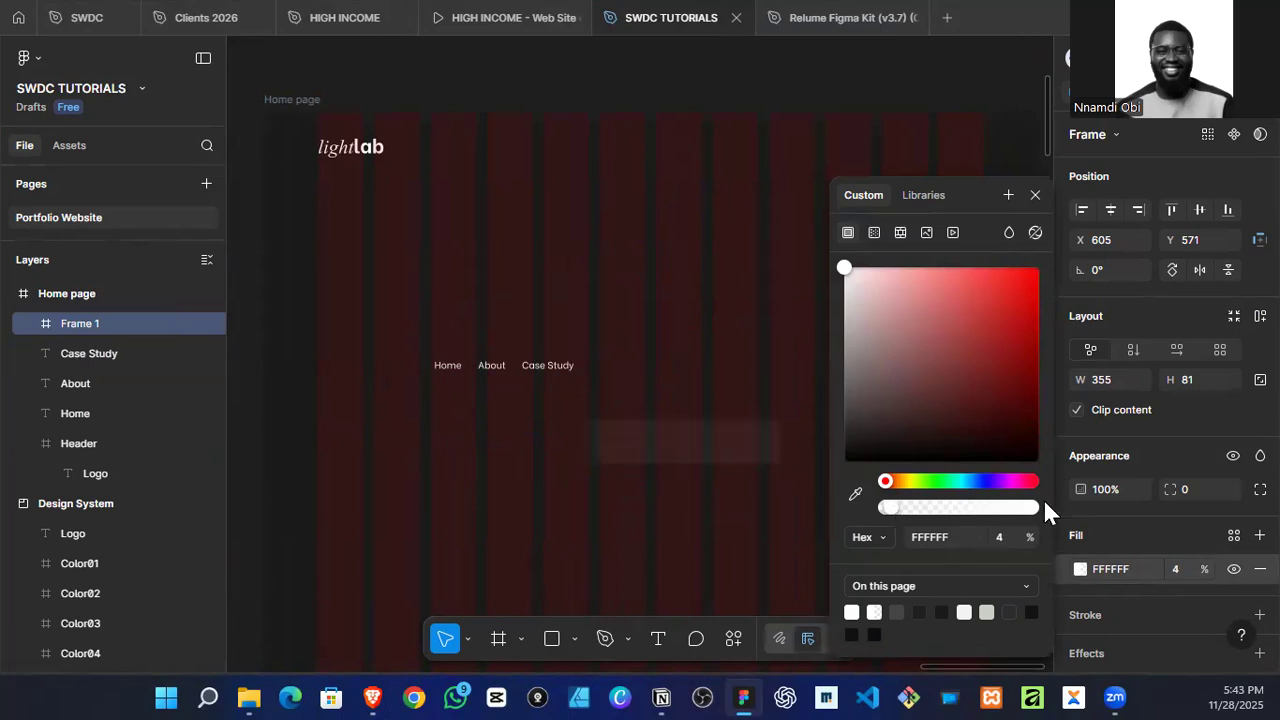
# Step: Set the corner radius of the translucent menu frame to 50
pyautogui.click(1184, 568)
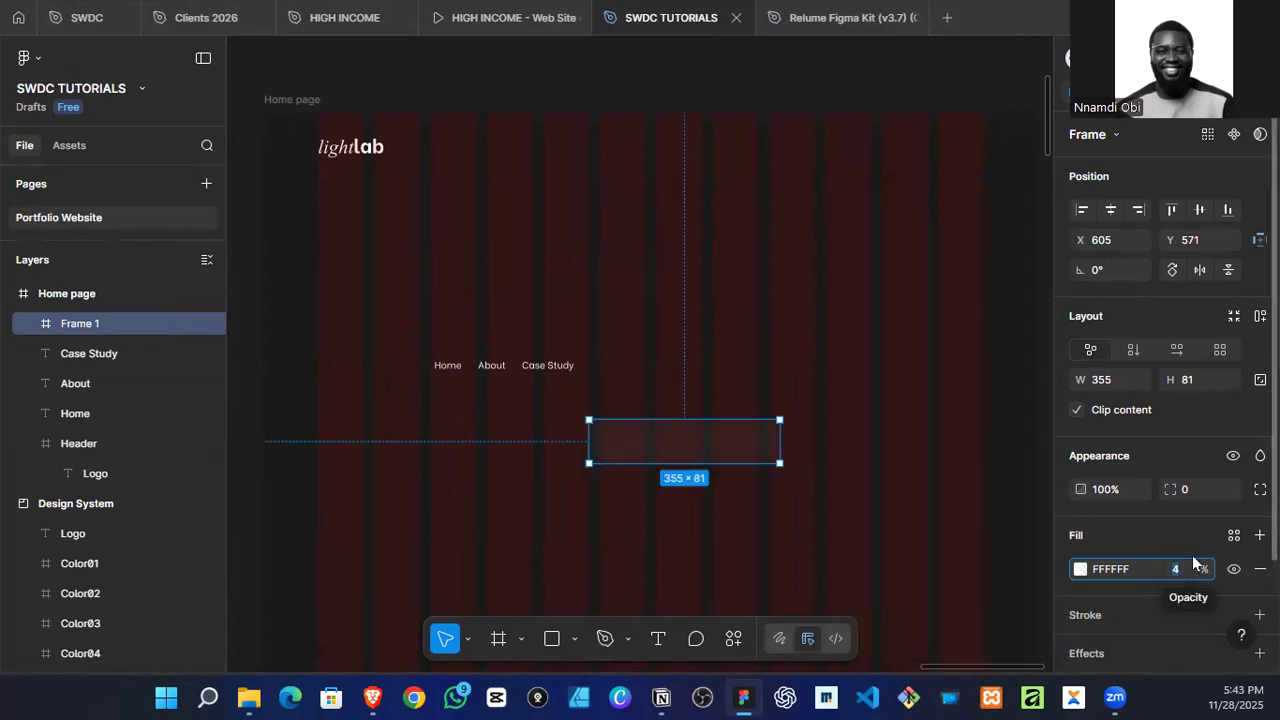
pyautogui.scroll(-2, 1192, 530)
pyautogui.click(1194, 366)
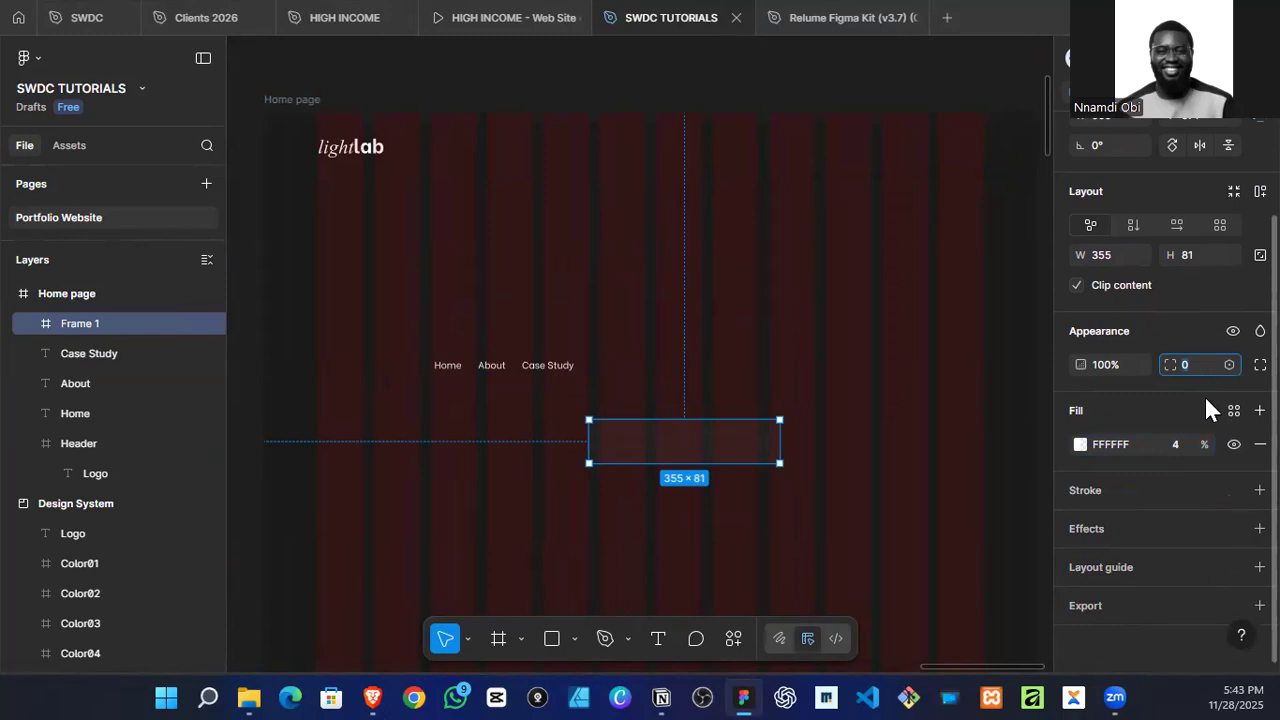
pyautogui.write('50')
pyautogui.press('Return')
pyautogui.click(661, 357)
# Step: Move the Home, About and Case Study links into the rounded menu frame and group them
pyautogui.scroll(2, 557, 372)
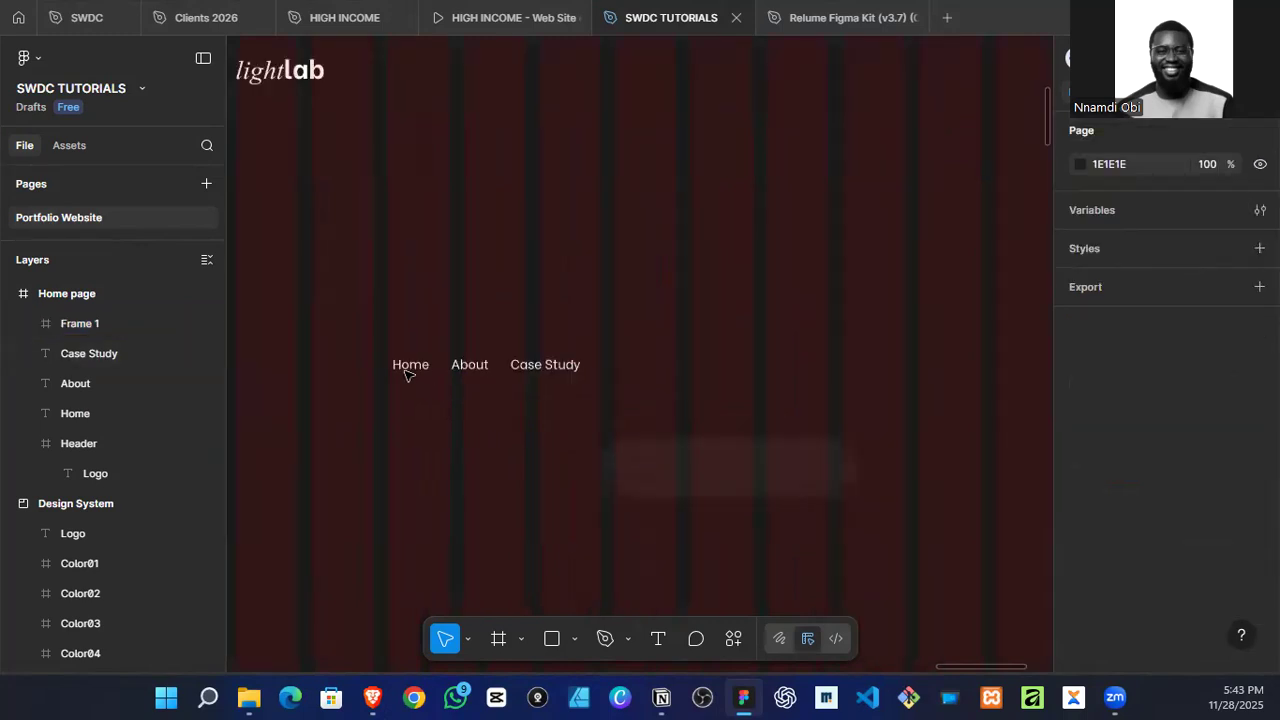
pyautogui.click(428, 366)
pyautogui.keyDown('shift'); pyautogui.click(470, 365); pyautogui.keyUp('shift')
pyautogui.keyDown('shift'); pyautogui.click(532, 370); pyautogui.keyUp('shift')
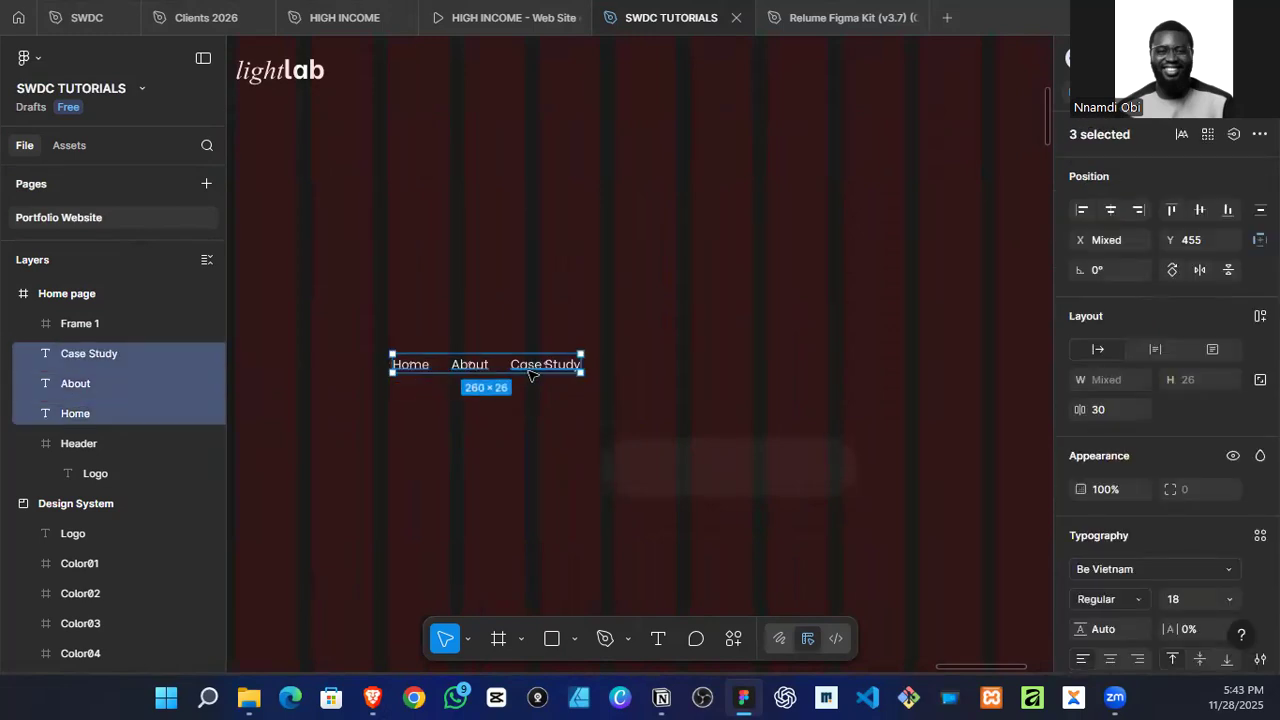
pyautogui.moveTo(536, 366); pyautogui.dragTo(780, 471)
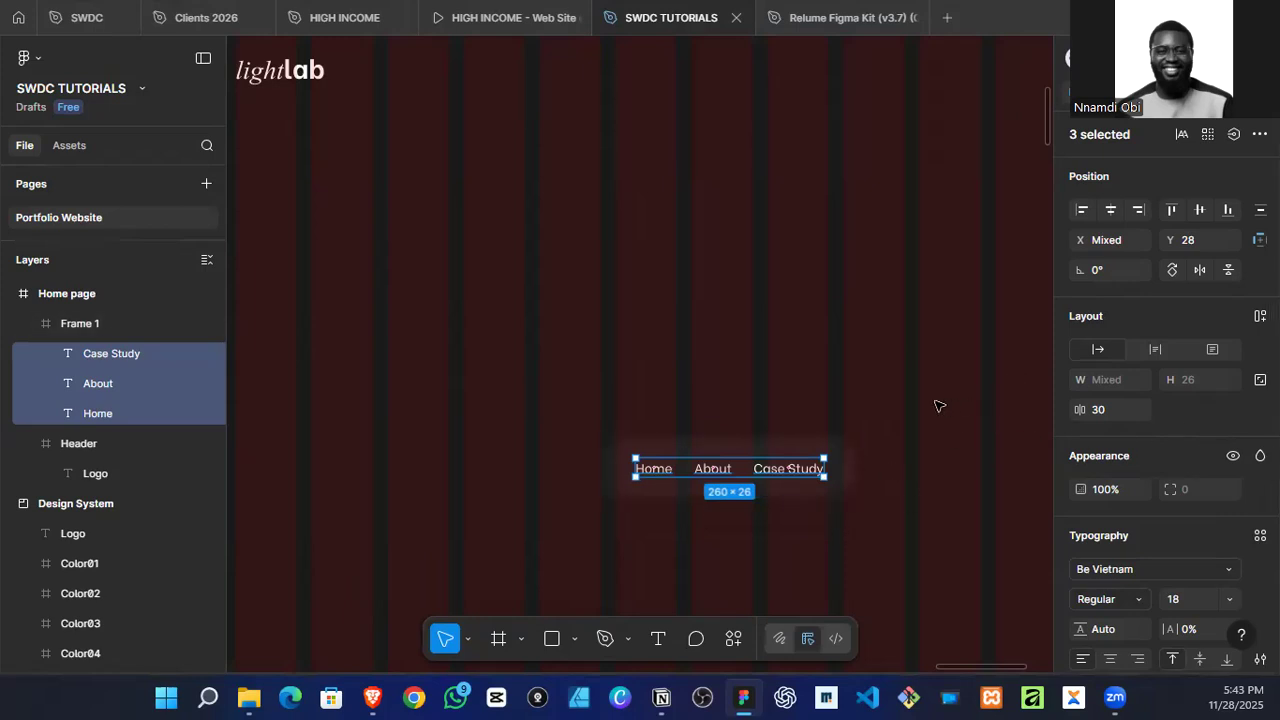
pyautogui.hotkey('ctrl', 'g')
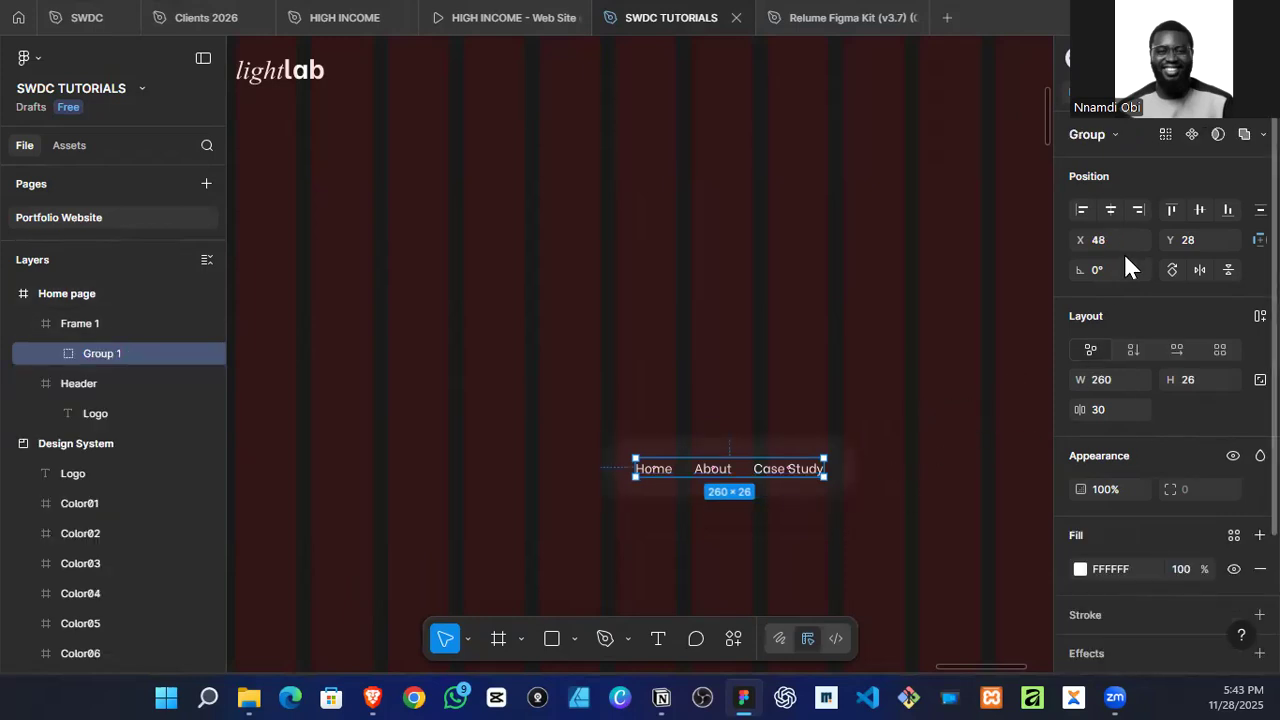
# Step: Set the Home link's font weight to Bold
pyautogui.scroll(3, 655, 465)
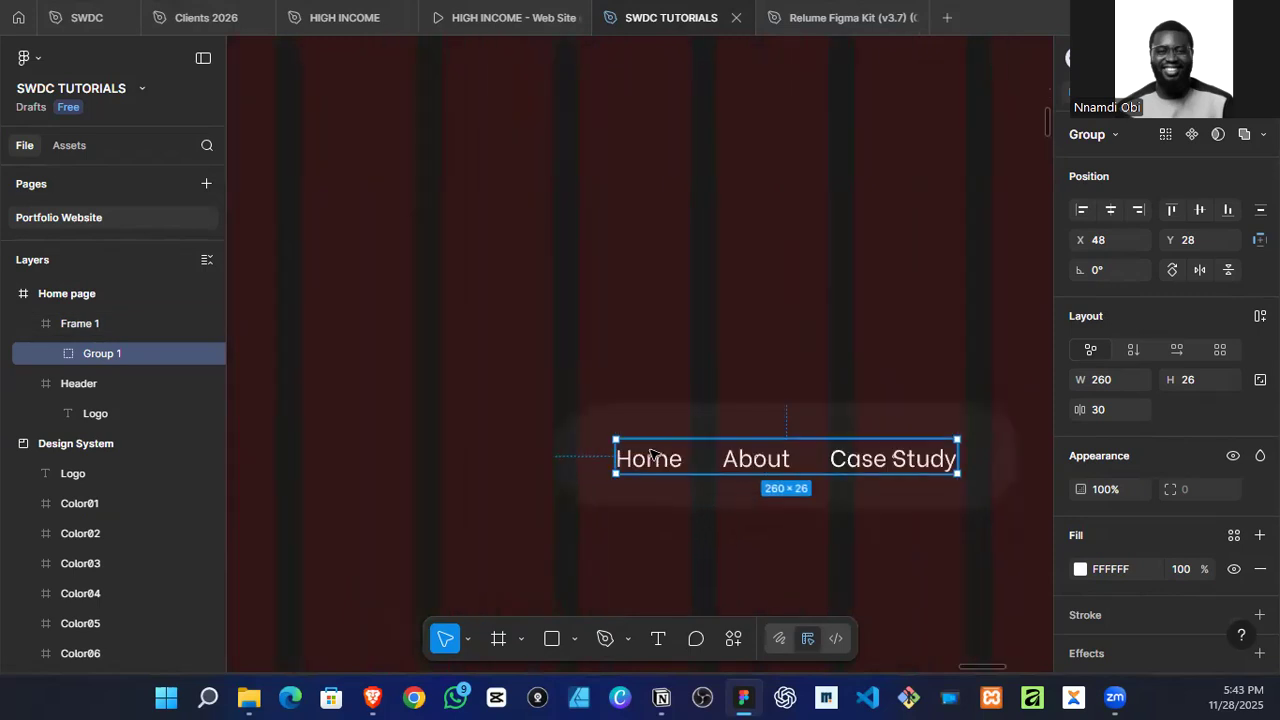
pyautogui.doubleClick(650, 455)
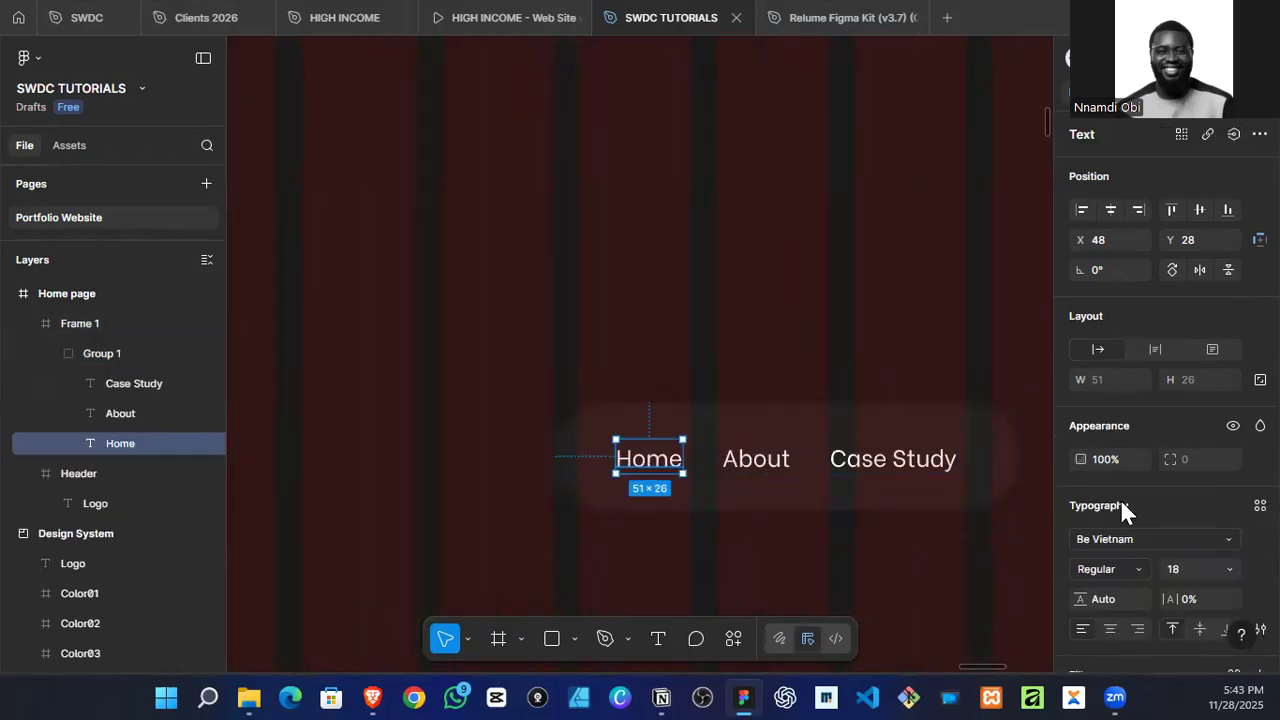
pyautogui.click(1143, 568)
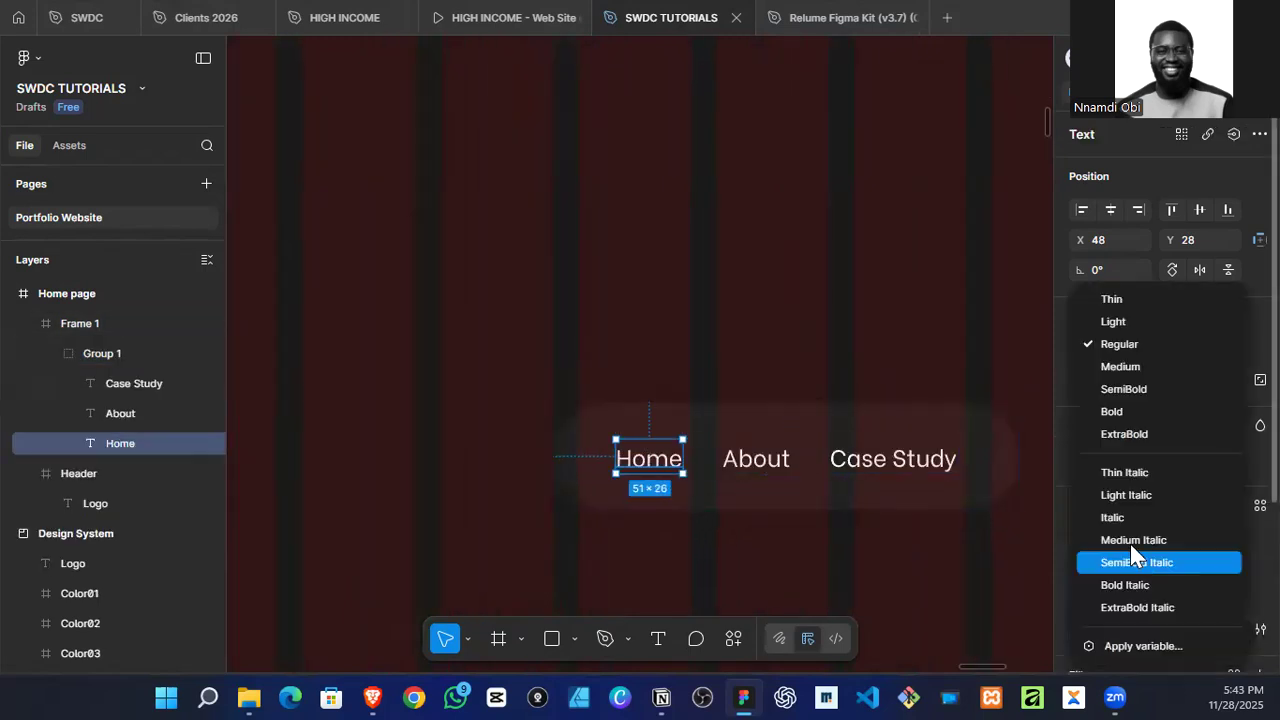
pyautogui.click(1141, 411)
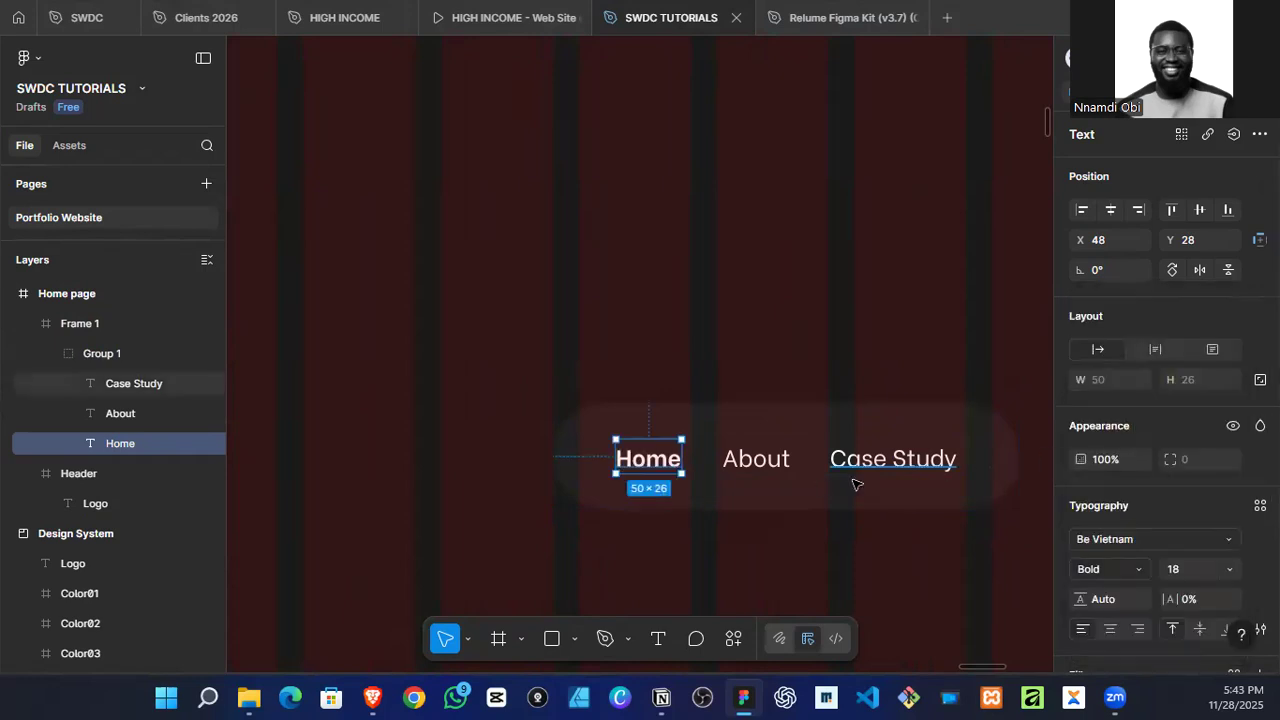
# Step: Set the font weight of the About and Case Study links to Light
pyautogui.press('Tab')
pyautogui.keyDown('shift'); pyautogui.click(872, 460); pyautogui.keyUp('shift')
pyautogui.scroll(-3, 1142, 561)
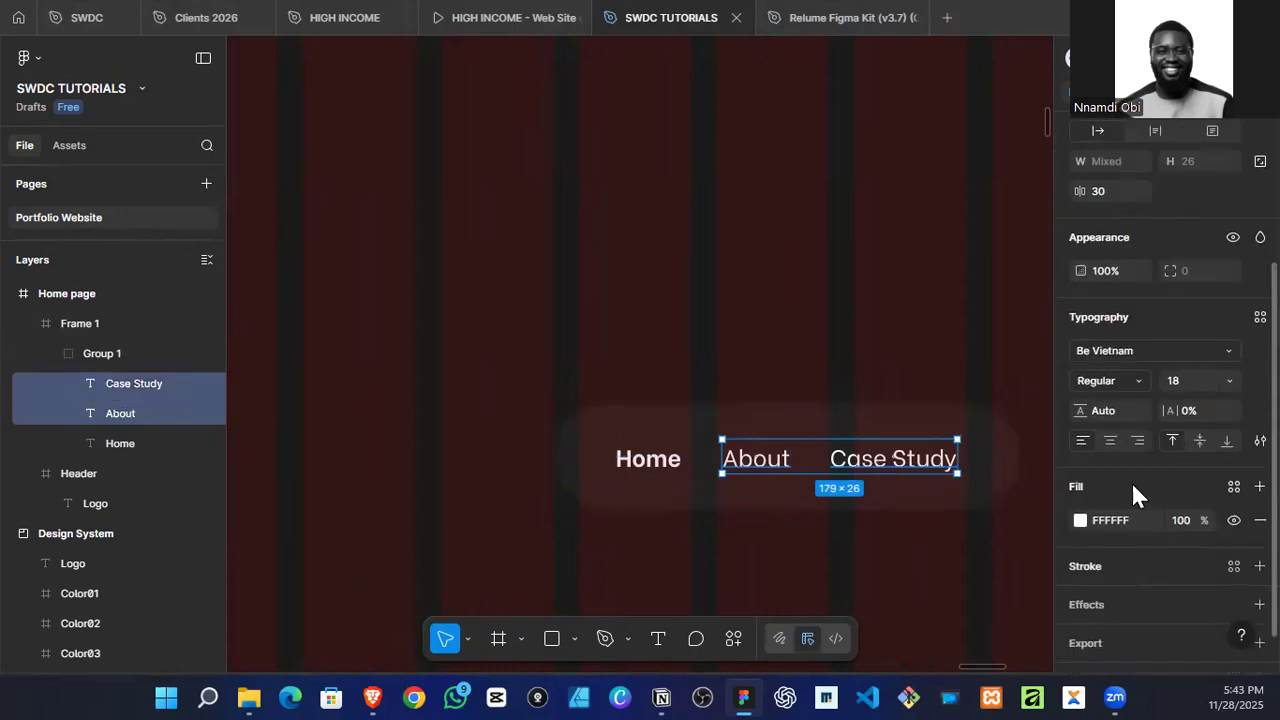
pyautogui.click(1134, 381)
pyautogui.click(1130, 324)
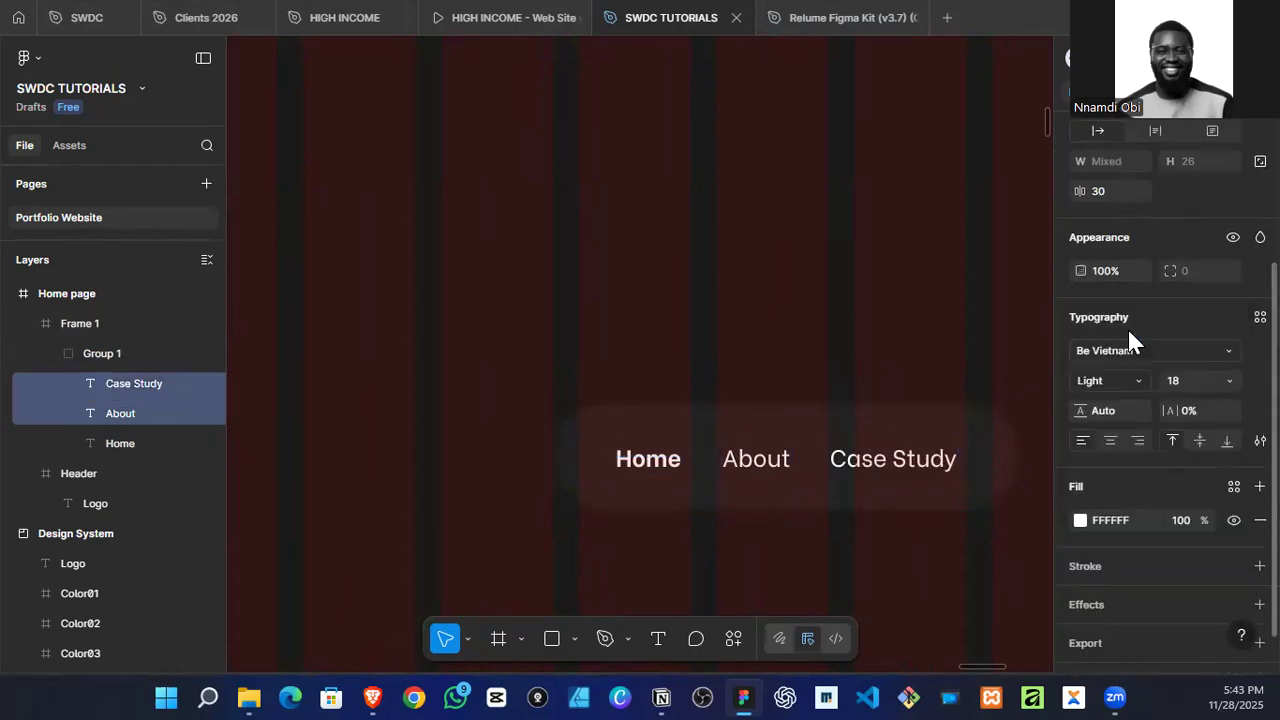
# Step: Try several of the page's colours on the About and Case Study links, then set their fill to the grey BABABA
pyautogui.click(1080, 520)
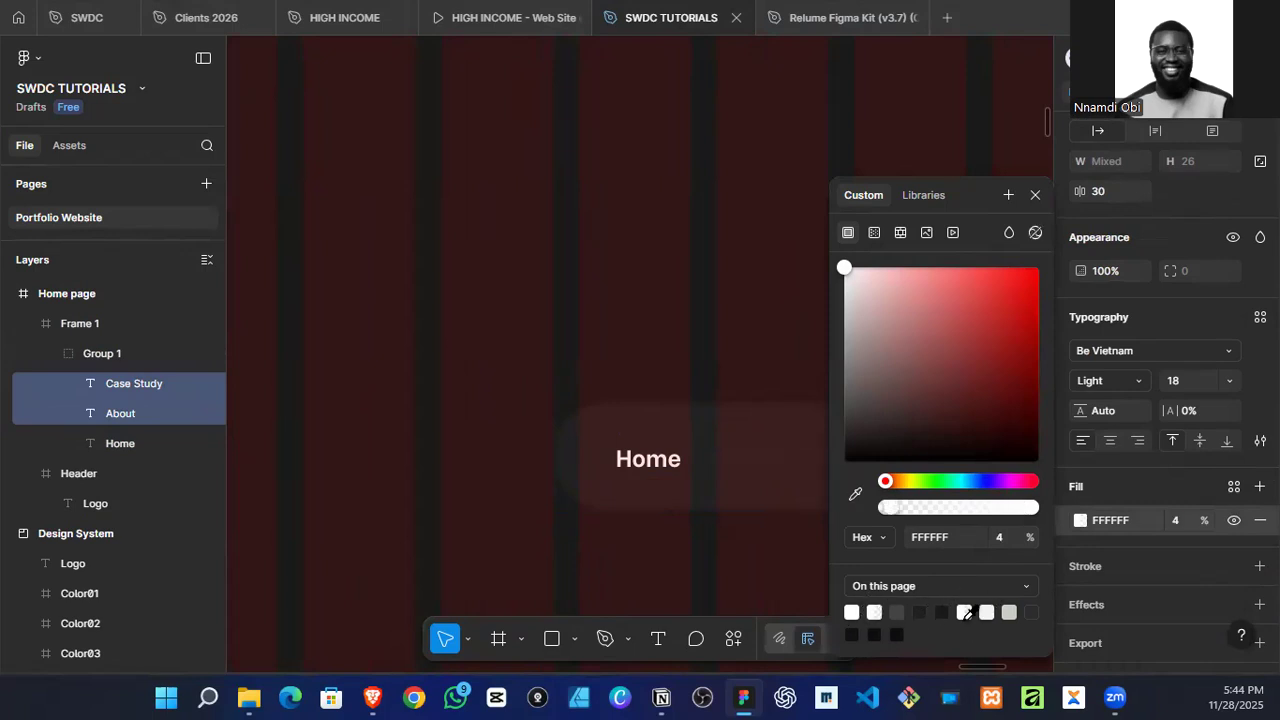
pyautogui.click(1009, 612)
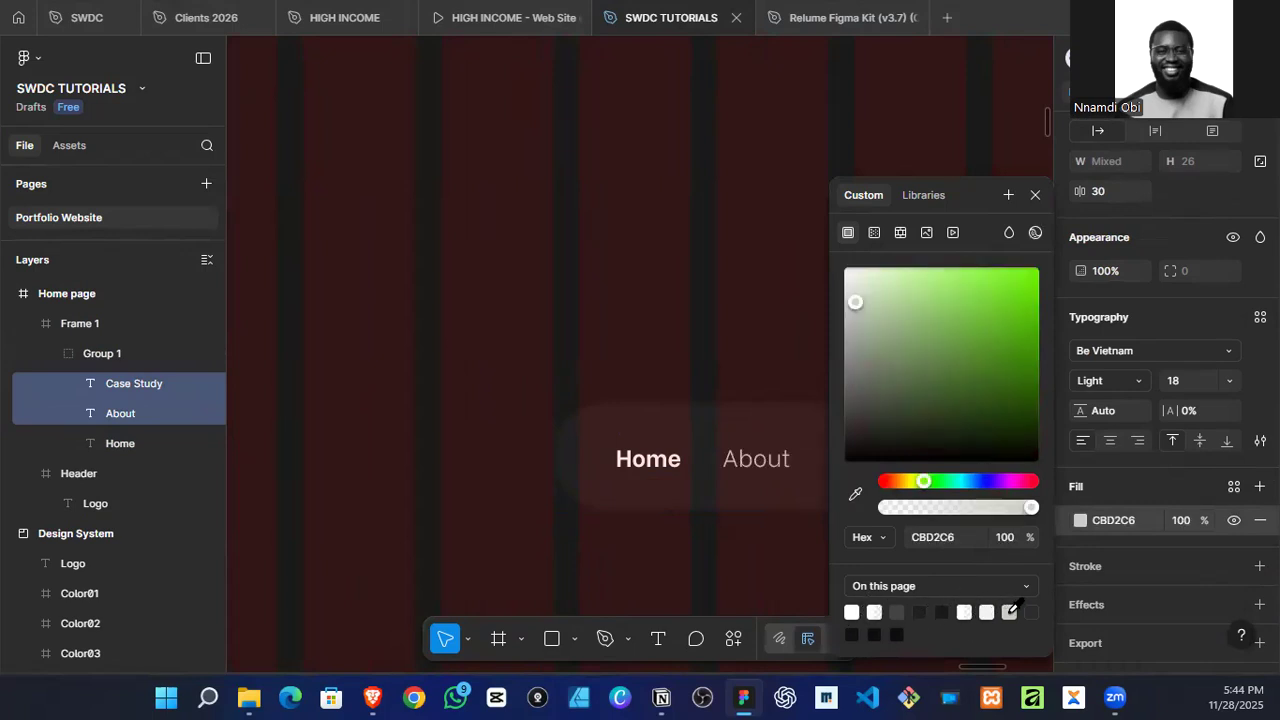
pyautogui.click(922, 612)
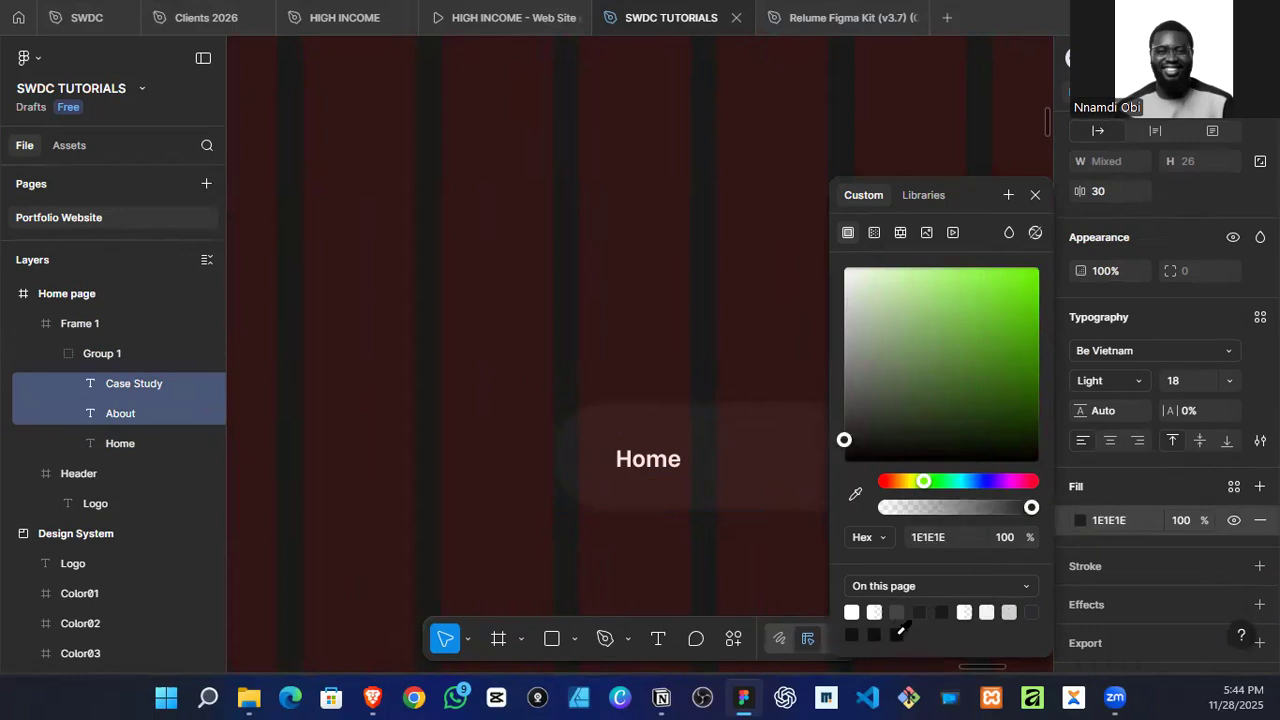
pyautogui.click(898, 633)
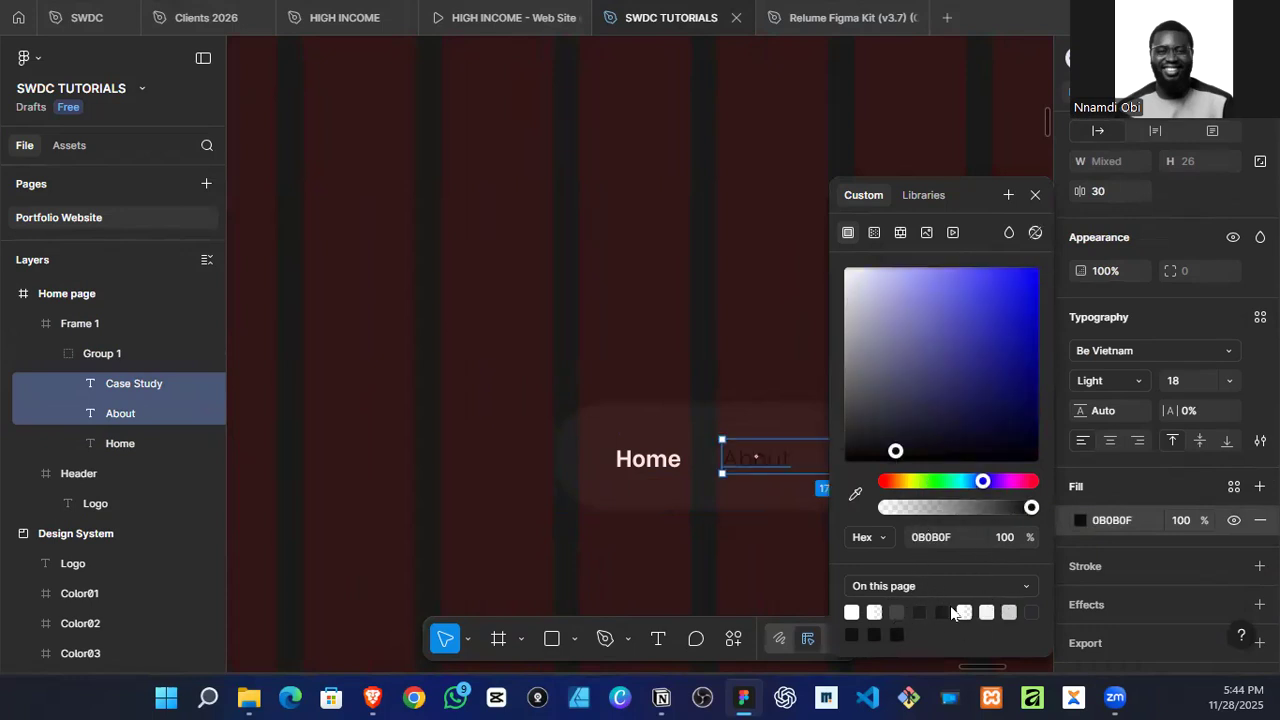
pyautogui.click(986, 612)
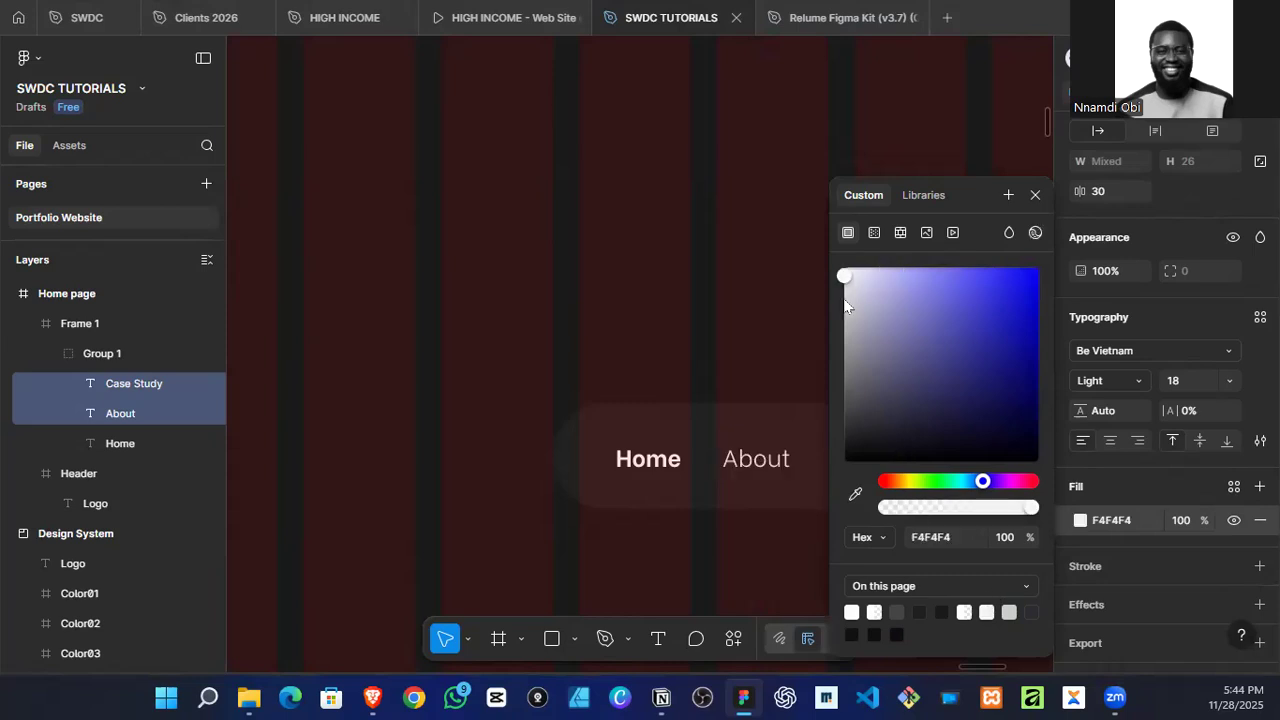
pyautogui.moveTo(846, 298); pyautogui.dragTo(845, 330)
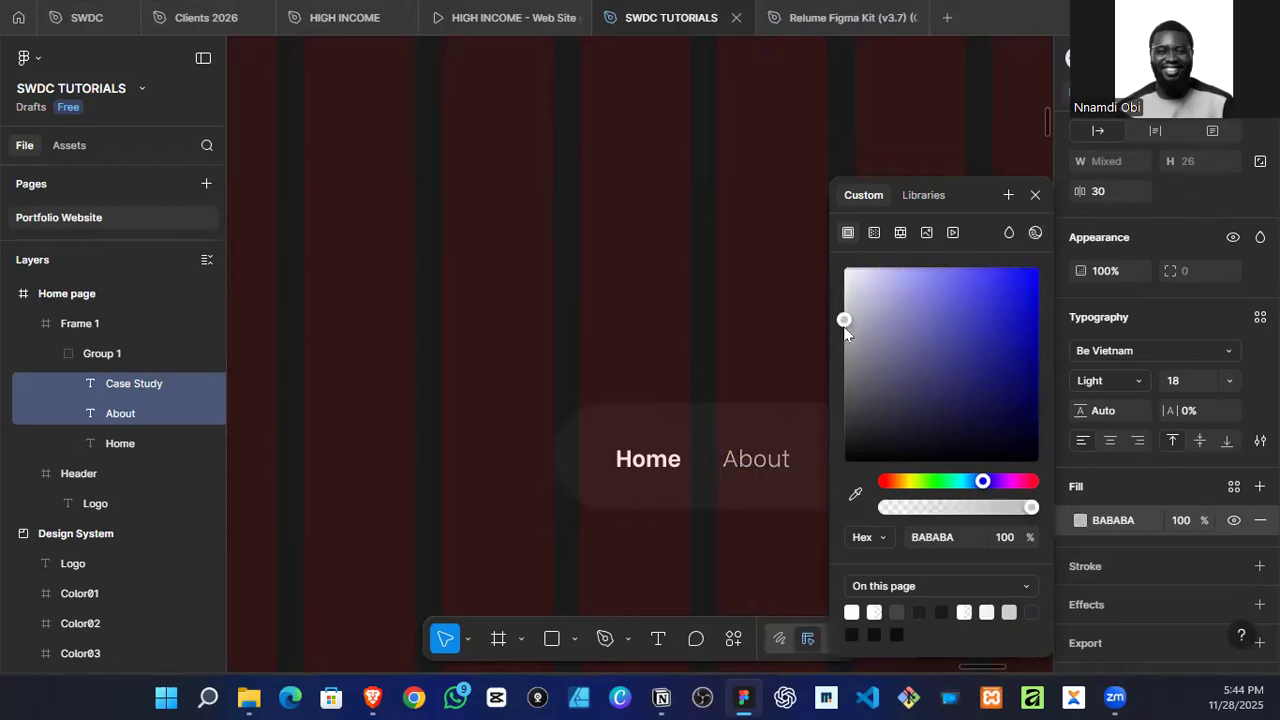
pyautogui.click(794, 331)
# Step: Move the menu frame with its links up into the Header and centre it horizontally
pyautogui.scroll(-3, 437, 286)
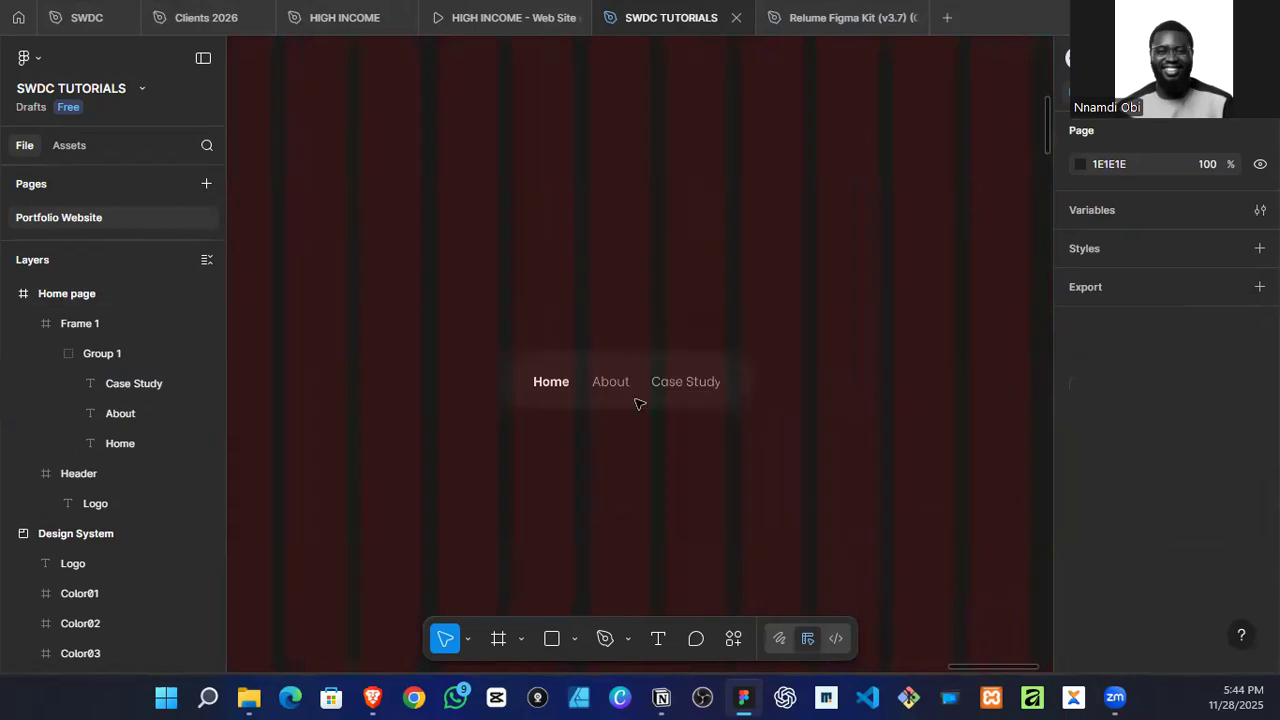
pyautogui.moveTo(451, 267); pyautogui.dragTo(795, 492)
pyautogui.scroll(-5, 760, 410)
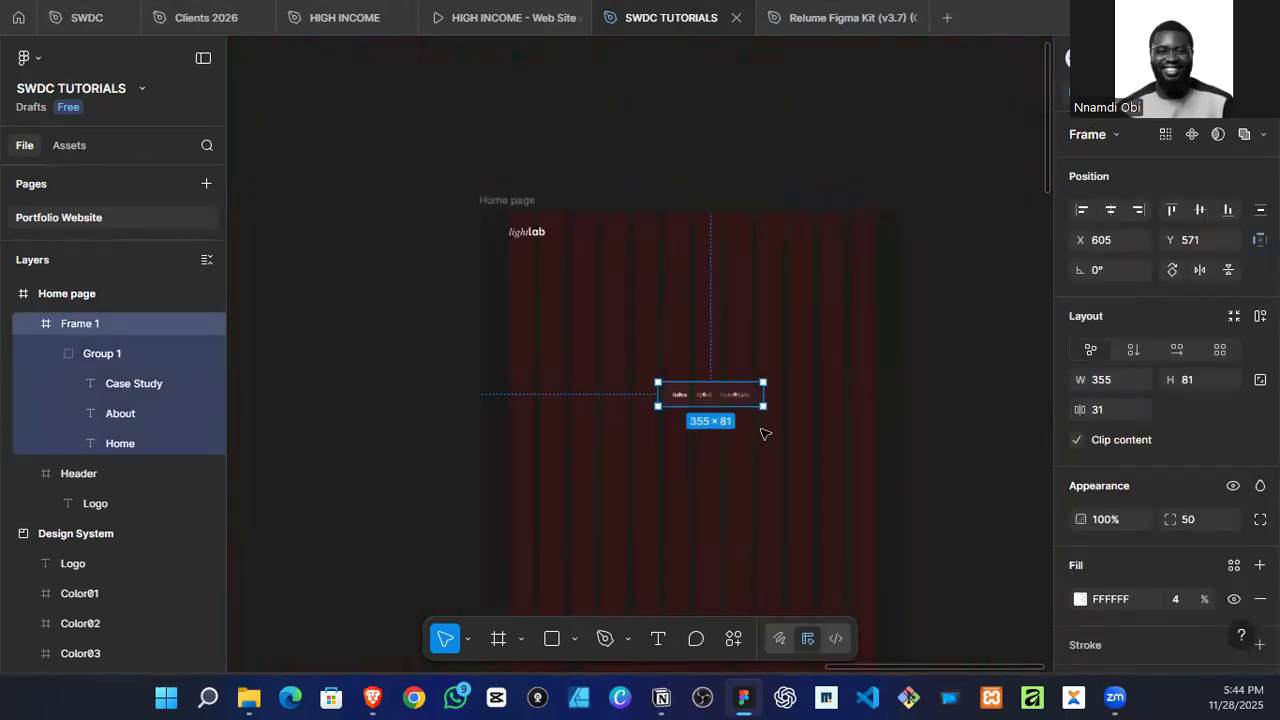
pyautogui.click(777, 420)
pyautogui.scroll(4, 706, 396)
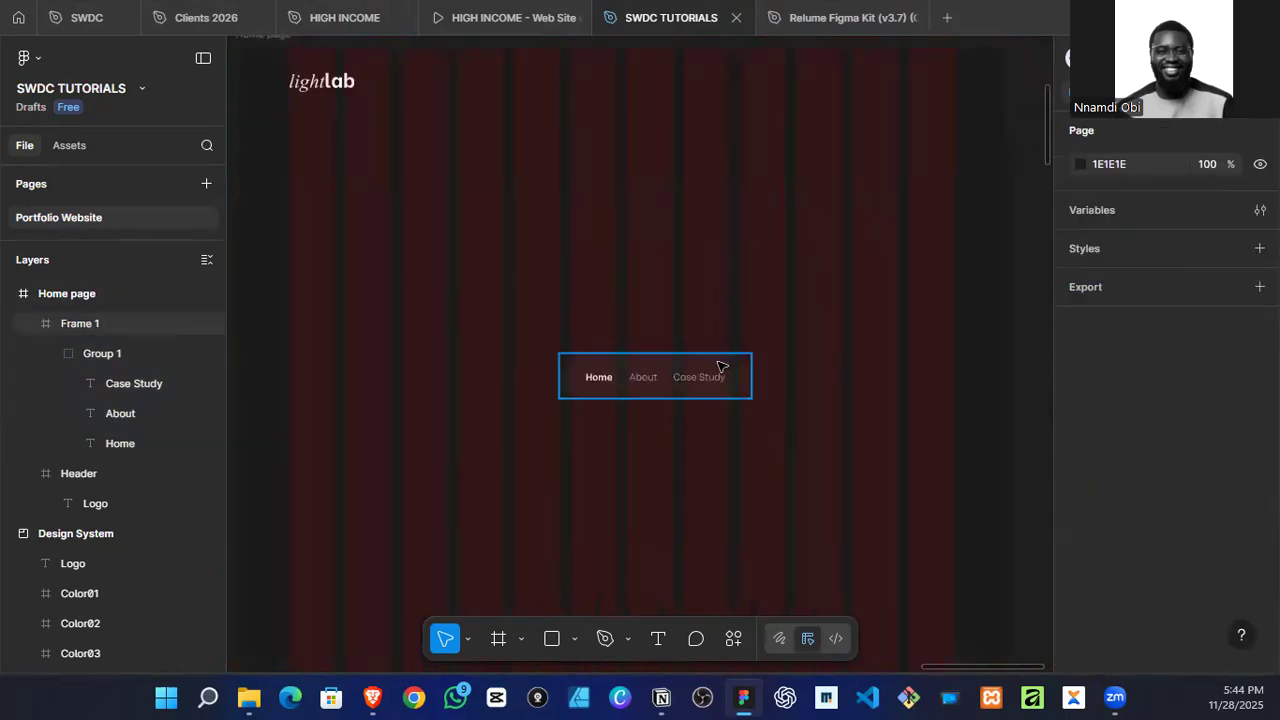
pyautogui.click(700, 375)
pyautogui.scroll(-2, 670, 375)
pyautogui.moveTo(670, 374); pyautogui.dragTo(639, 152)
pyautogui.click(1110, 209)
# Step: Increase the Header's height to about 140
pyautogui.scroll(2, 690, 207)
pyautogui.click(791, 157)
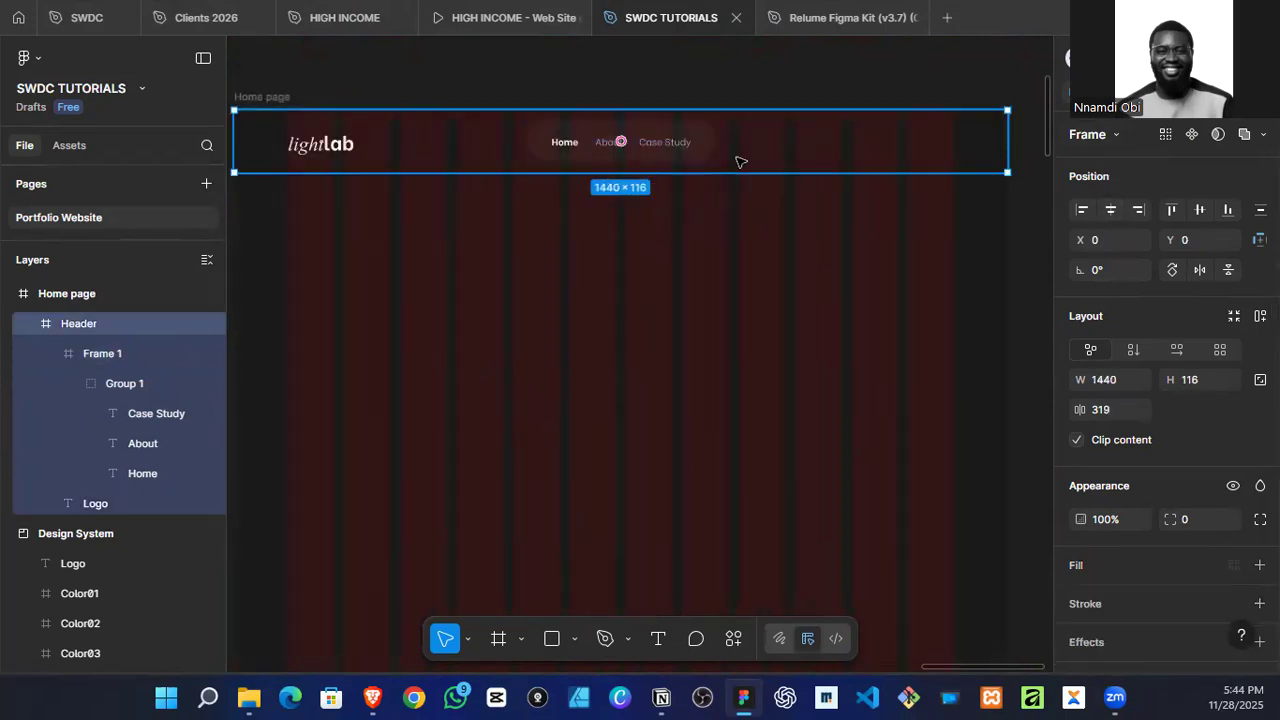
pyautogui.moveTo(612, 174); pyautogui.dragTo(612, 185)
# Step: Scale the menu frame with its links down to about 230 × 52 and centre it horizontally and vertically in the Header
pyautogui.doubleClick(651, 149)
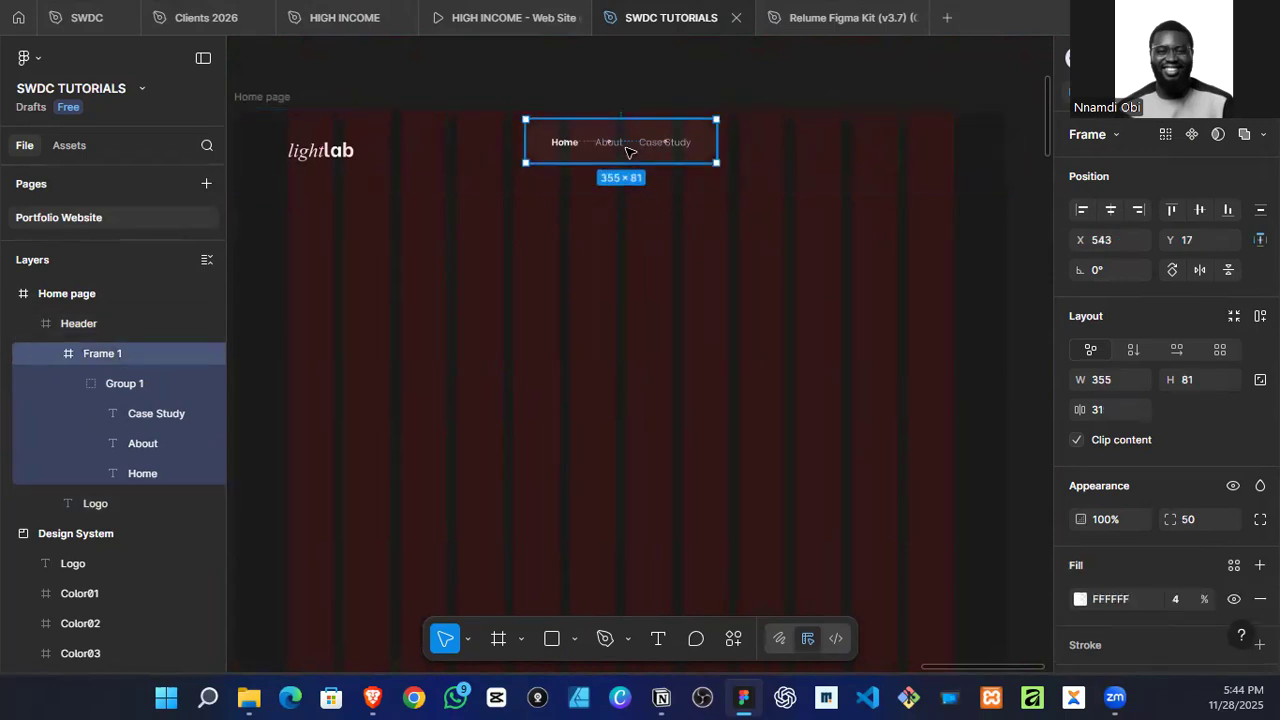
pyautogui.press('k')
pyautogui.moveTo(714, 132); pyautogui.dragTo(620, 140)
pyautogui.click(1110, 210)
pyautogui.click(1199, 210)
# Step: Reduce the Header's height to about 106 with the normal Move tool
pyautogui.click(717, 178)
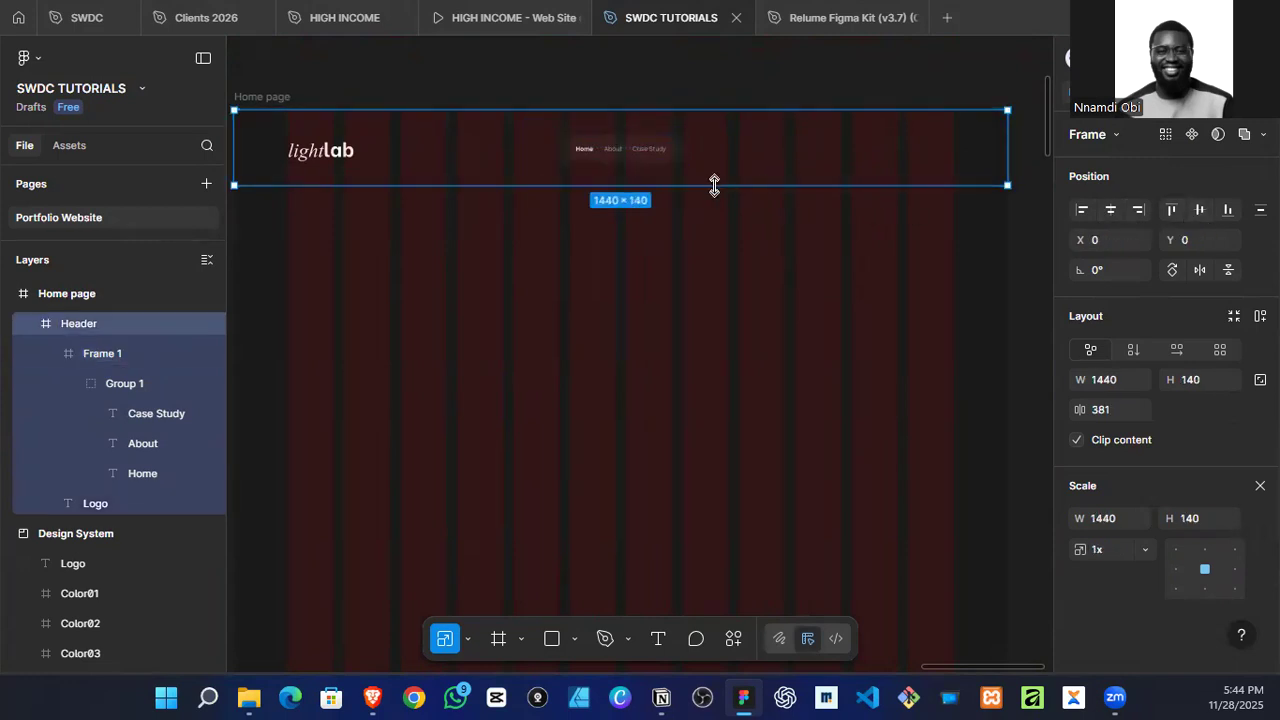
pyautogui.press('v')
pyautogui.moveTo(717, 182); pyautogui.dragTo(722, 167)
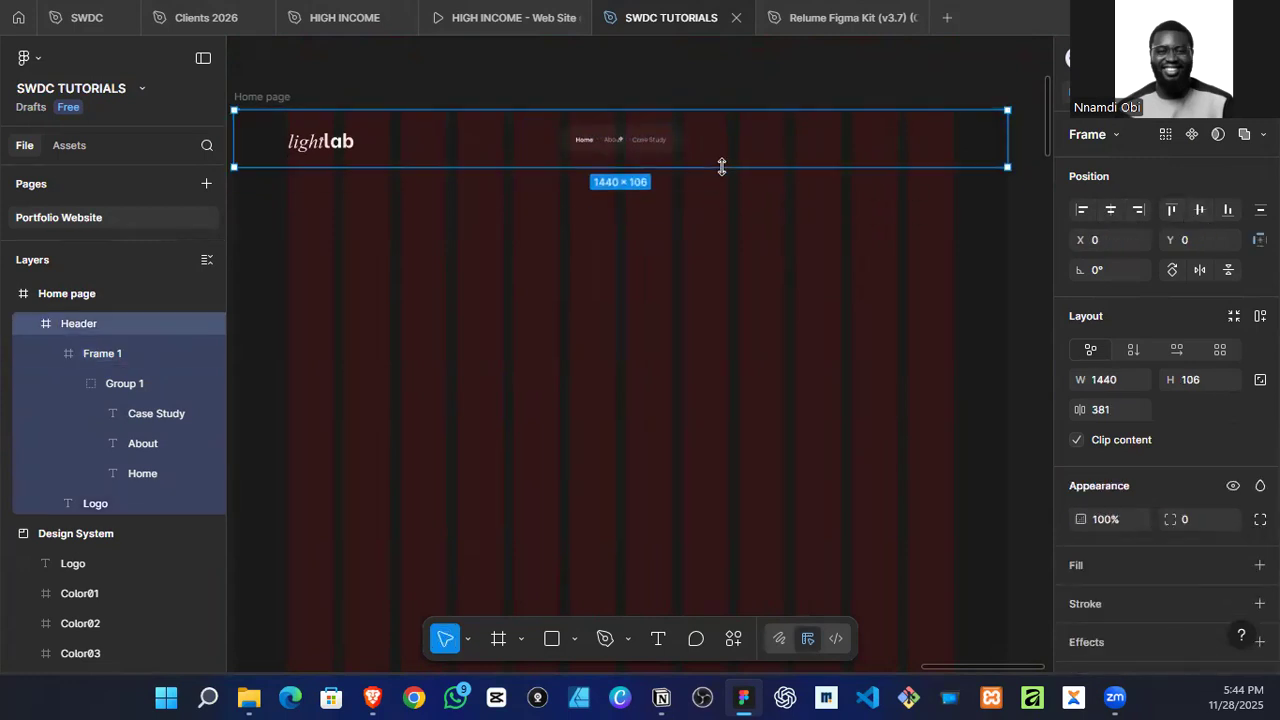
pyautogui.doubleClick(651, 140)
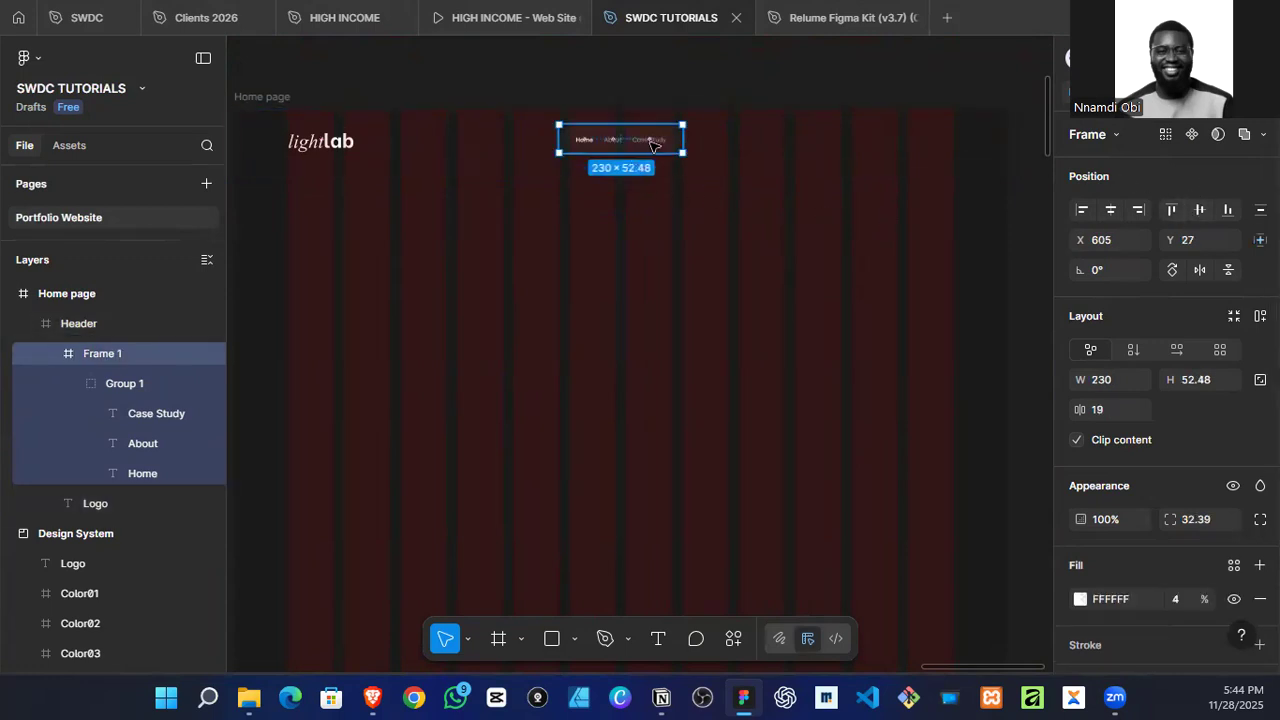
pyautogui.click(546, 418)
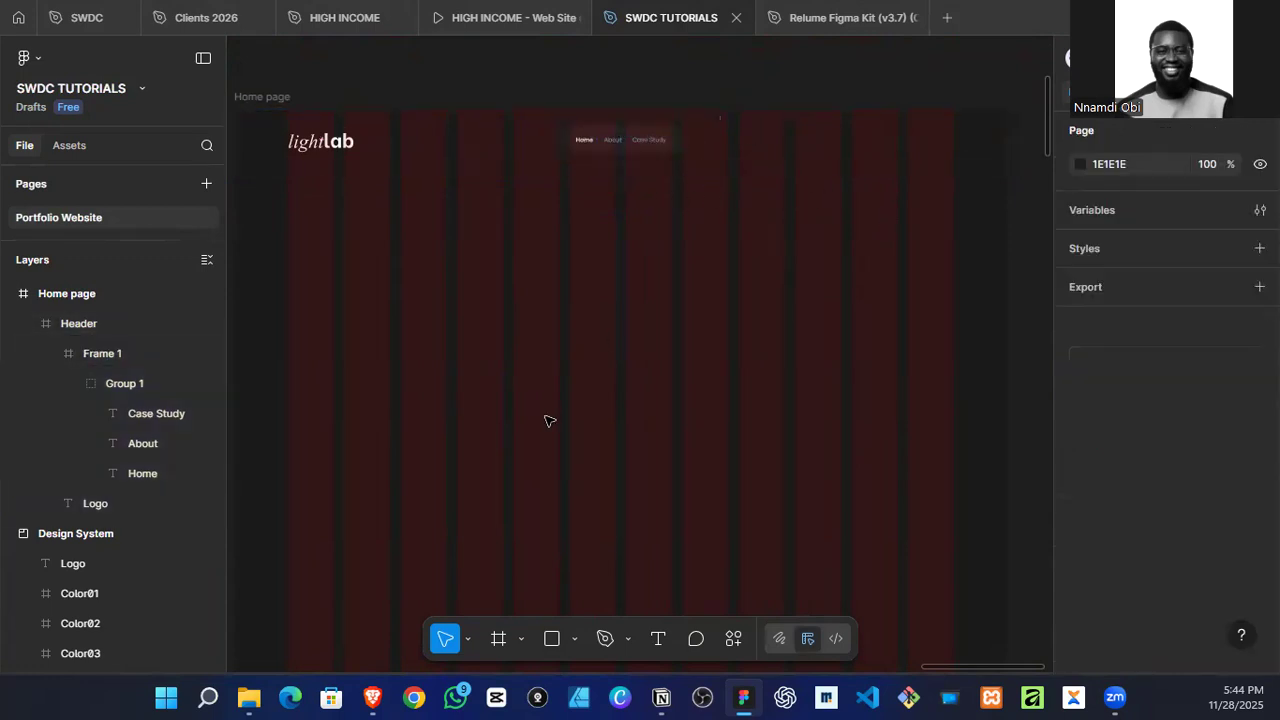
# Step: Add a "Book A Call" text on the Home page below the Header
pyautogui.press('t')
pyautogui.click(550, 354)
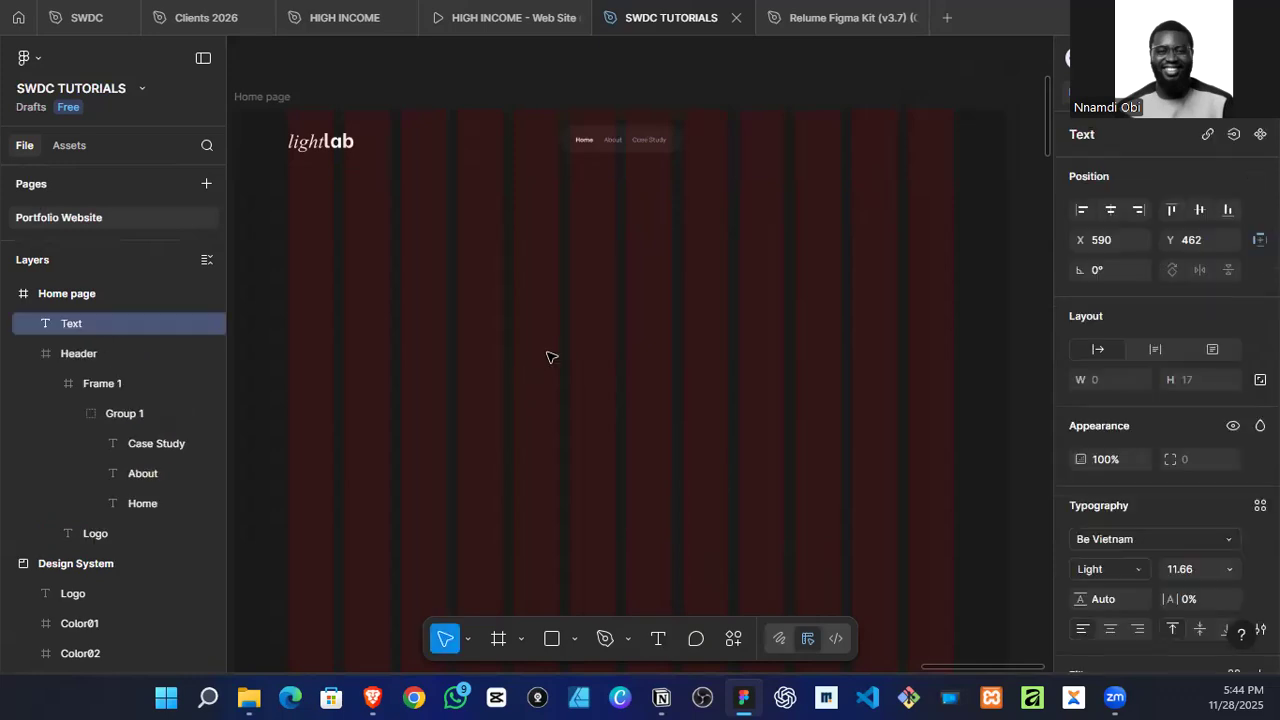
pyautogui.write('Book A Ca')
pyautogui.press('Escape')
# Step: Wrap the "Book A Call" text in an auto layout frame as a button
pyautogui.scroll(3, 580, 403)
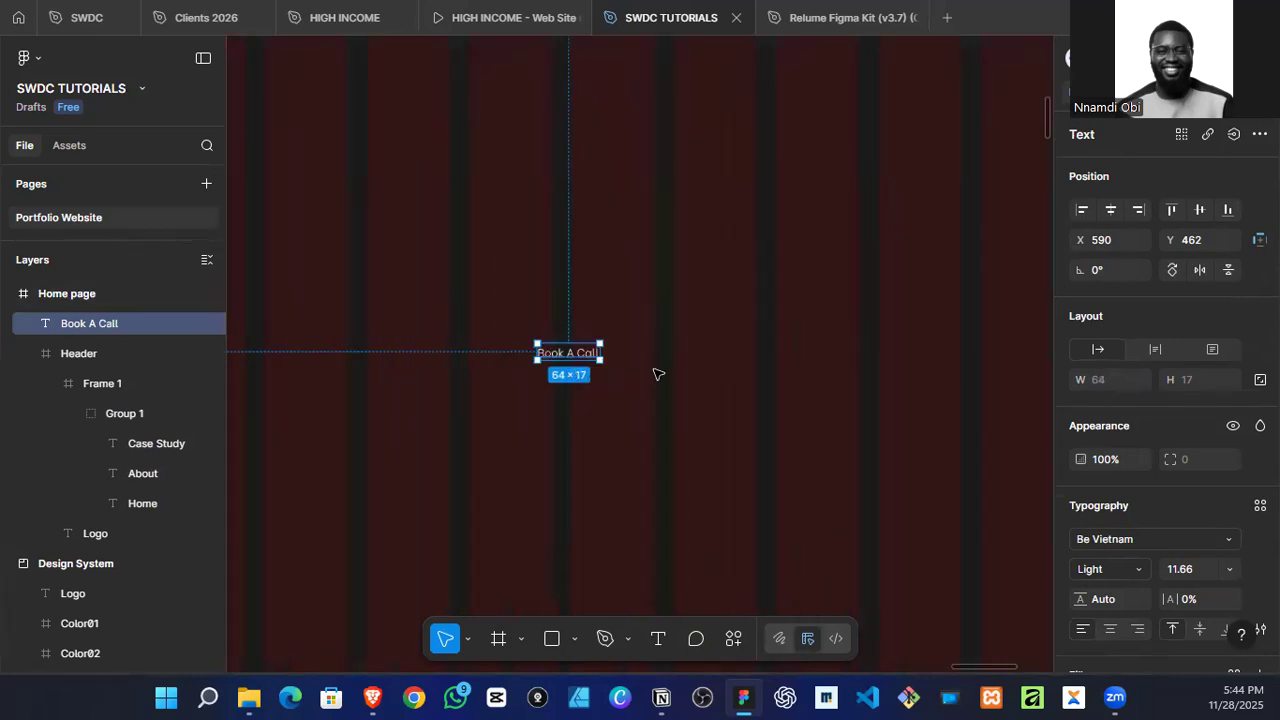
pyautogui.click(573, 376)
pyautogui.scroll(3, 573, 376)
pyautogui.click(588, 354)
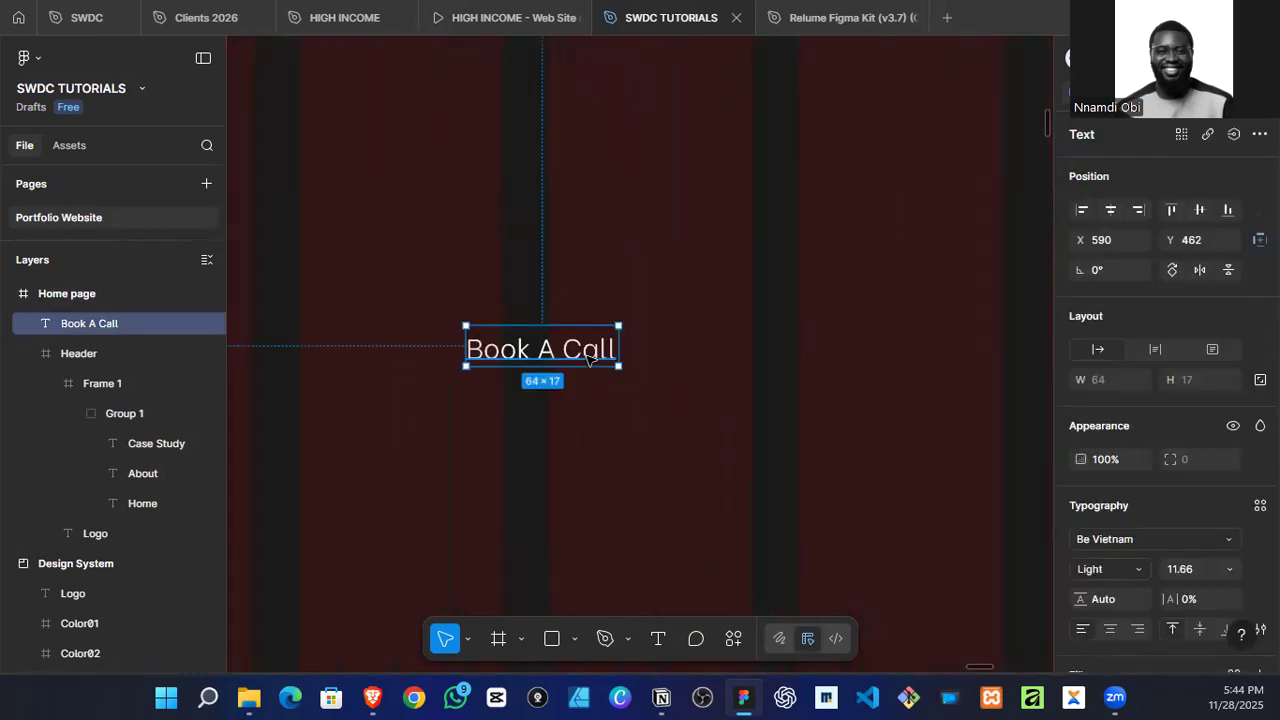
pyautogui.hotkey('shift', 'a')
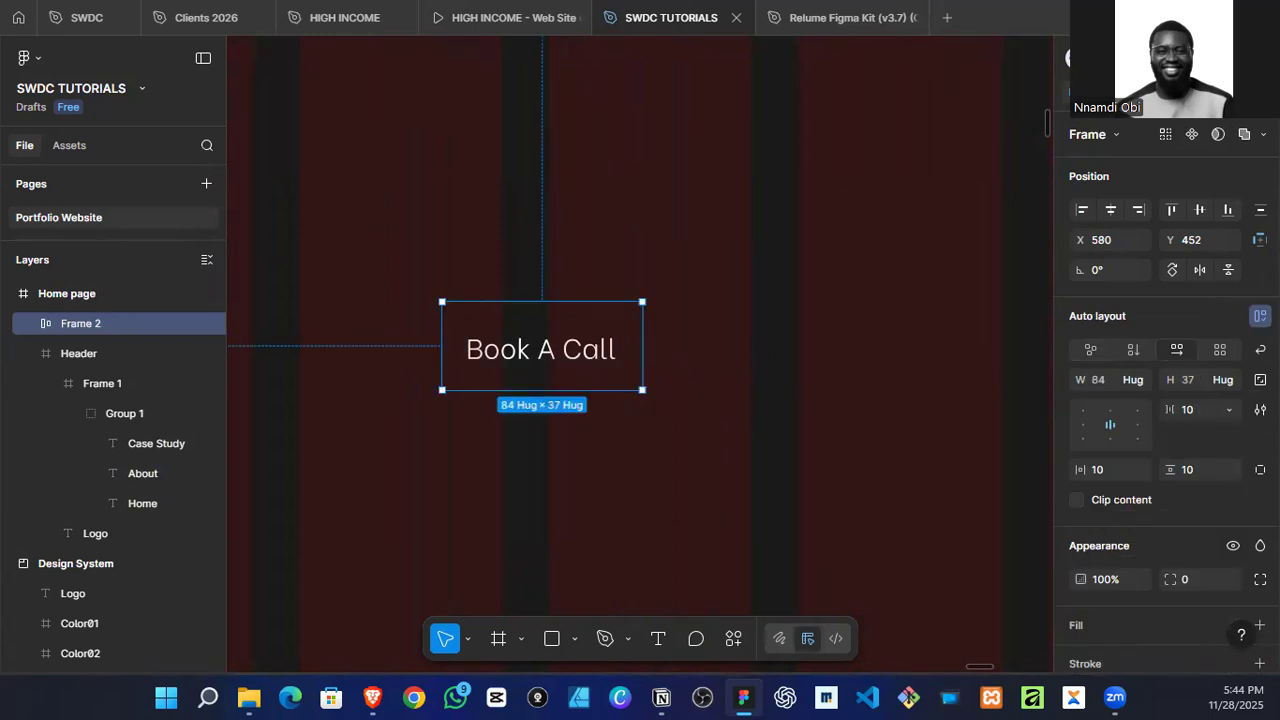
# Step: Add a fill to the "Book A Call" button frame and set it to the dark orange B25504
pyautogui.scroll(-2, 1133, 558)
pyautogui.click(1108, 402)
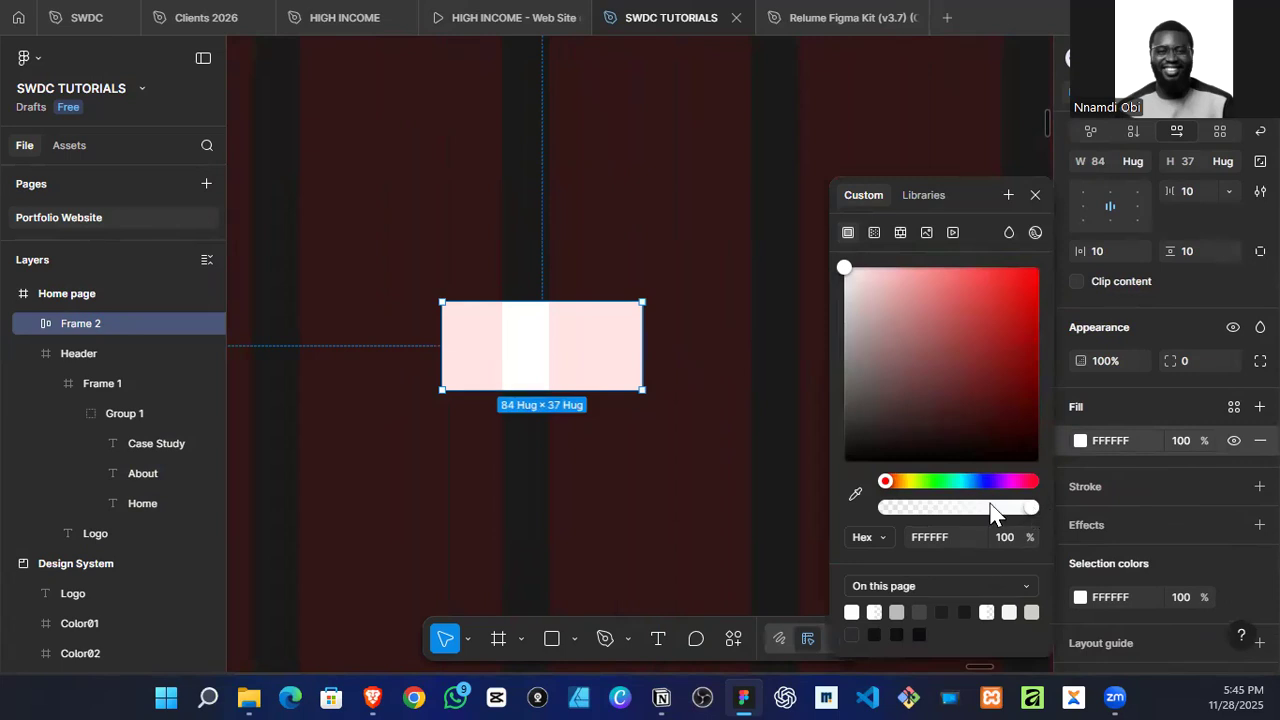
pyautogui.click(897, 482)
pyautogui.moveTo(953, 375); pyautogui.dragTo(986, 272)
pyautogui.moveTo(1006, 330); pyautogui.dragTo(1032, 332)
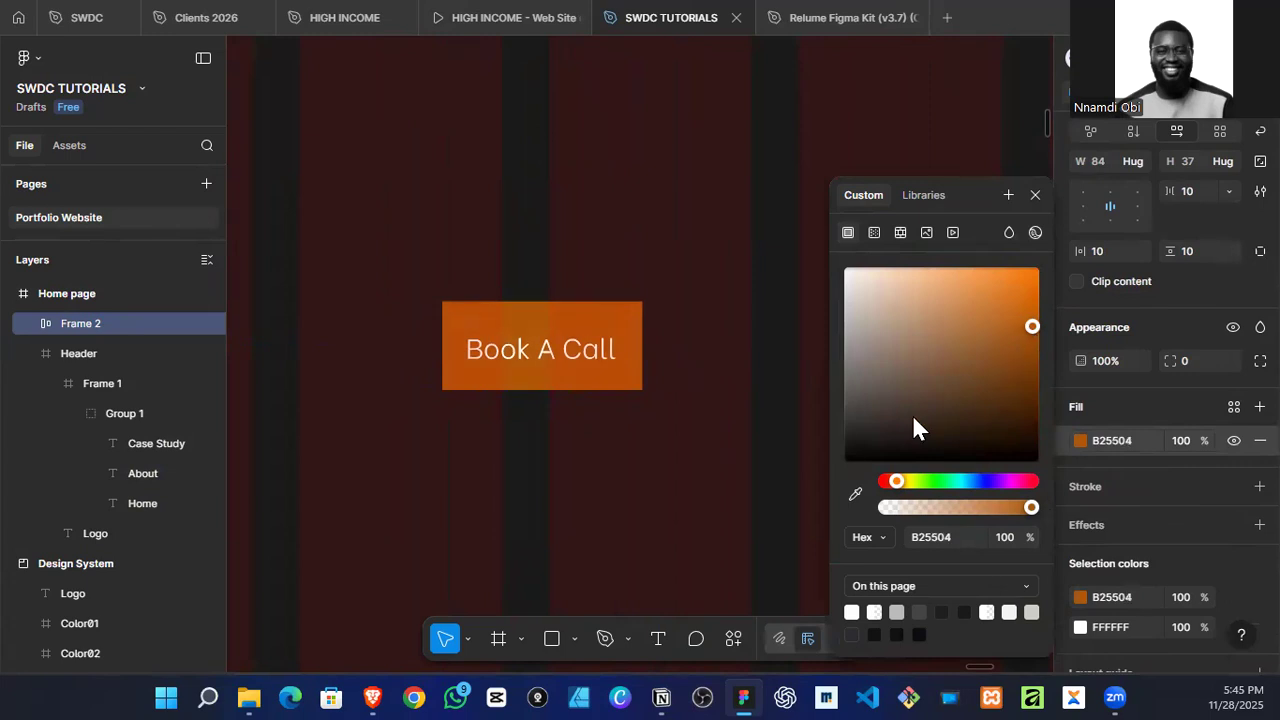
pyautogui.click(771, 463)
# Step: Set the corner radius of the "Book A Call" button frame to 50
pyautogui.click(635, 323)
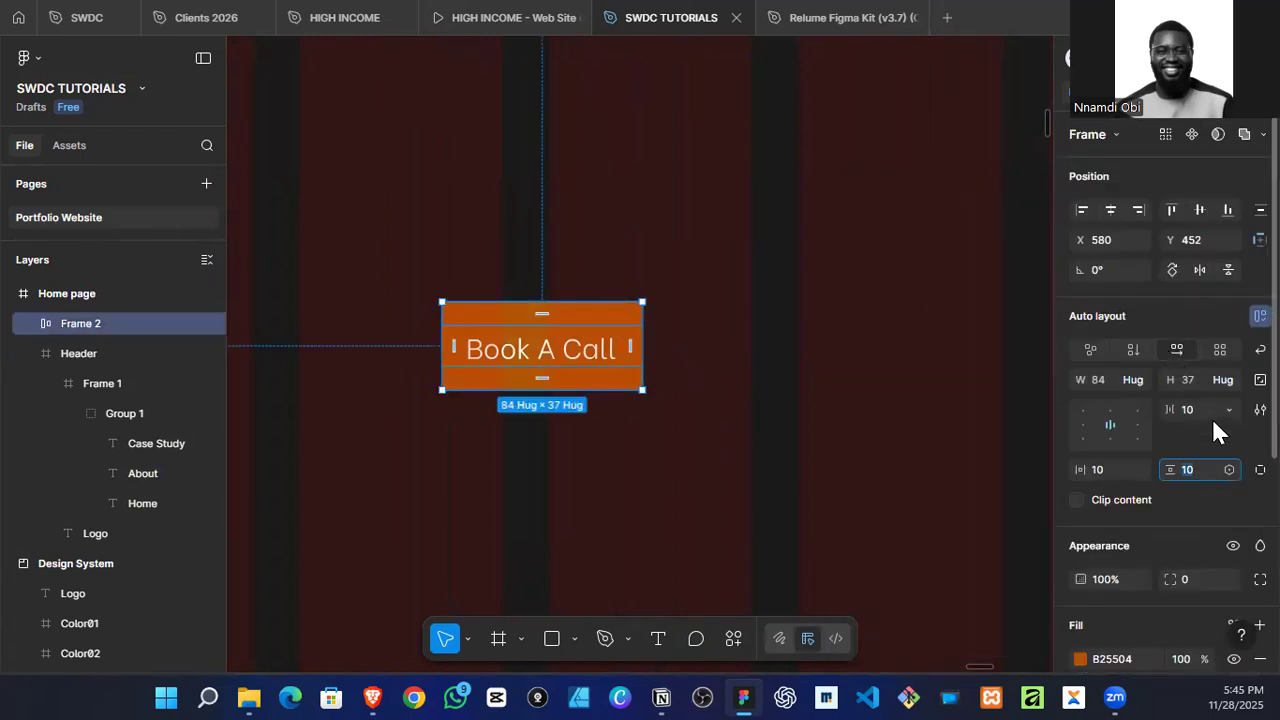
pyautogui.click(1204, 578)
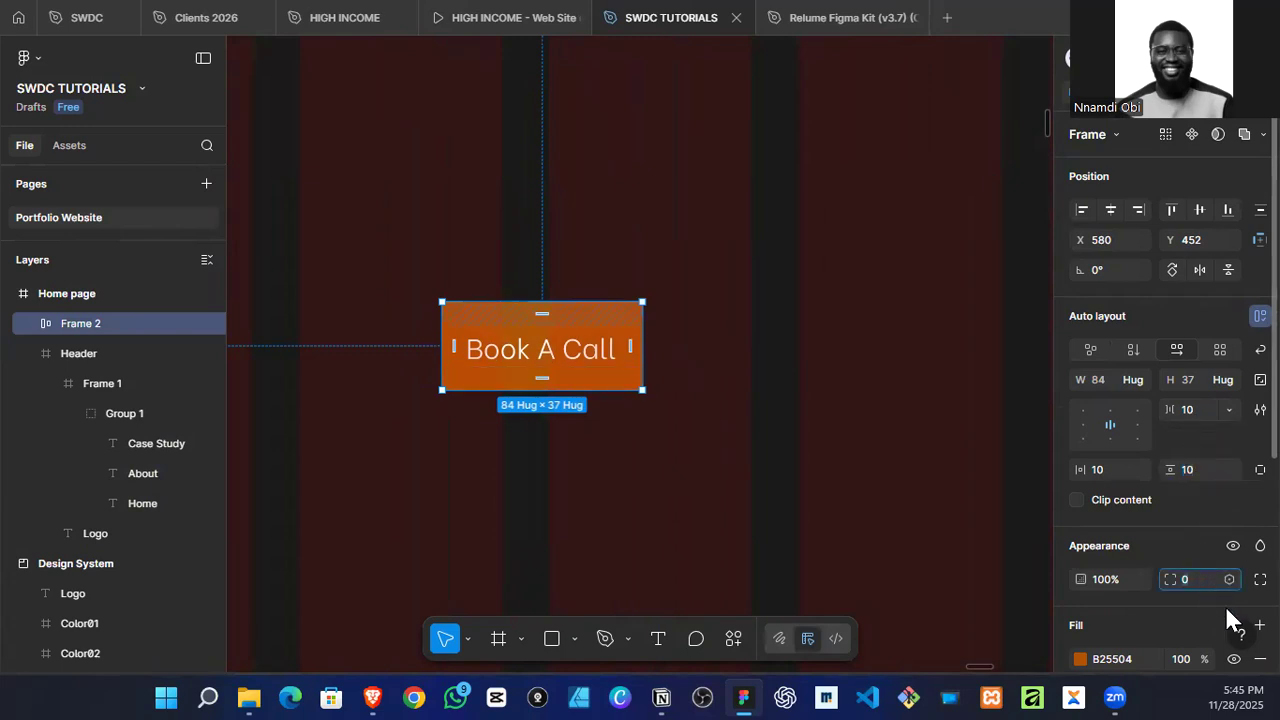
pyautogui.write('50')
pyautogui.press('Return')
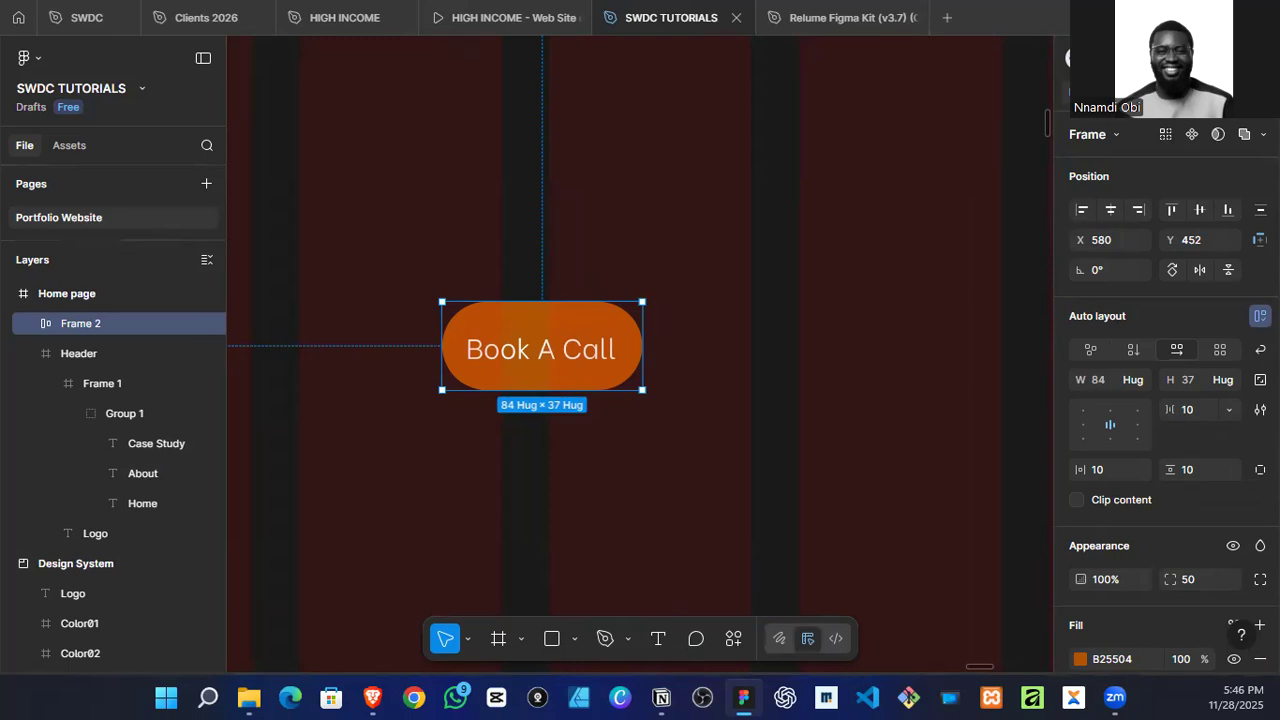
# Step: Run the Iconify plugin to find an icon for the "Book A Call" button
pyautogui.click(566, 370)
pyautogui.click(686, 366)
pyautogui.click(637, 348)
pyautogui.click(737, 634)
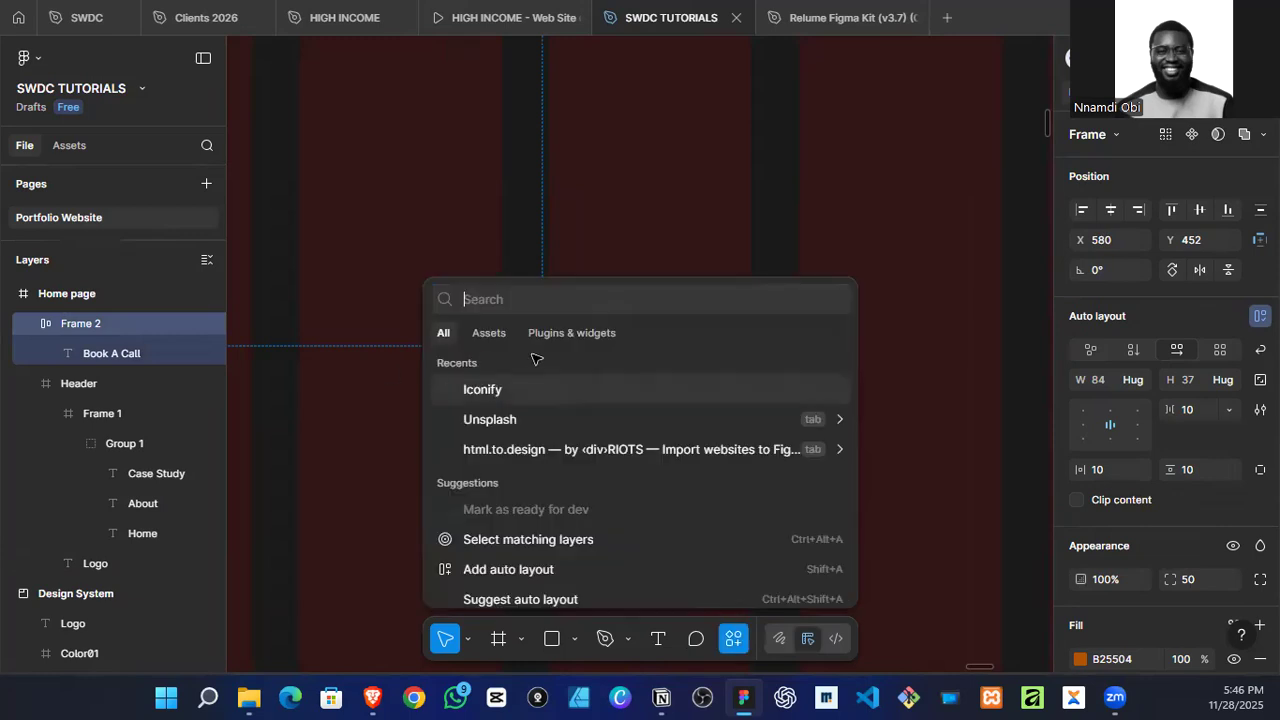
pyautogui.click(538, 388)
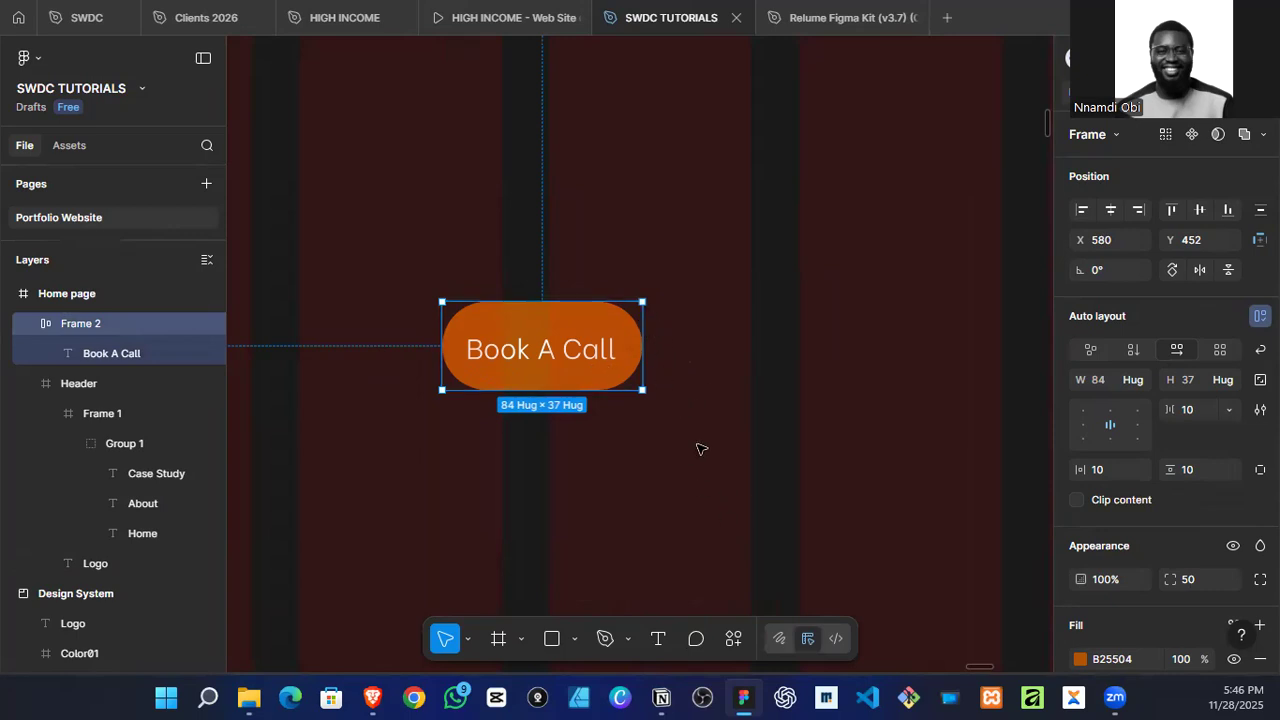
pyautogui.click(739, 634)
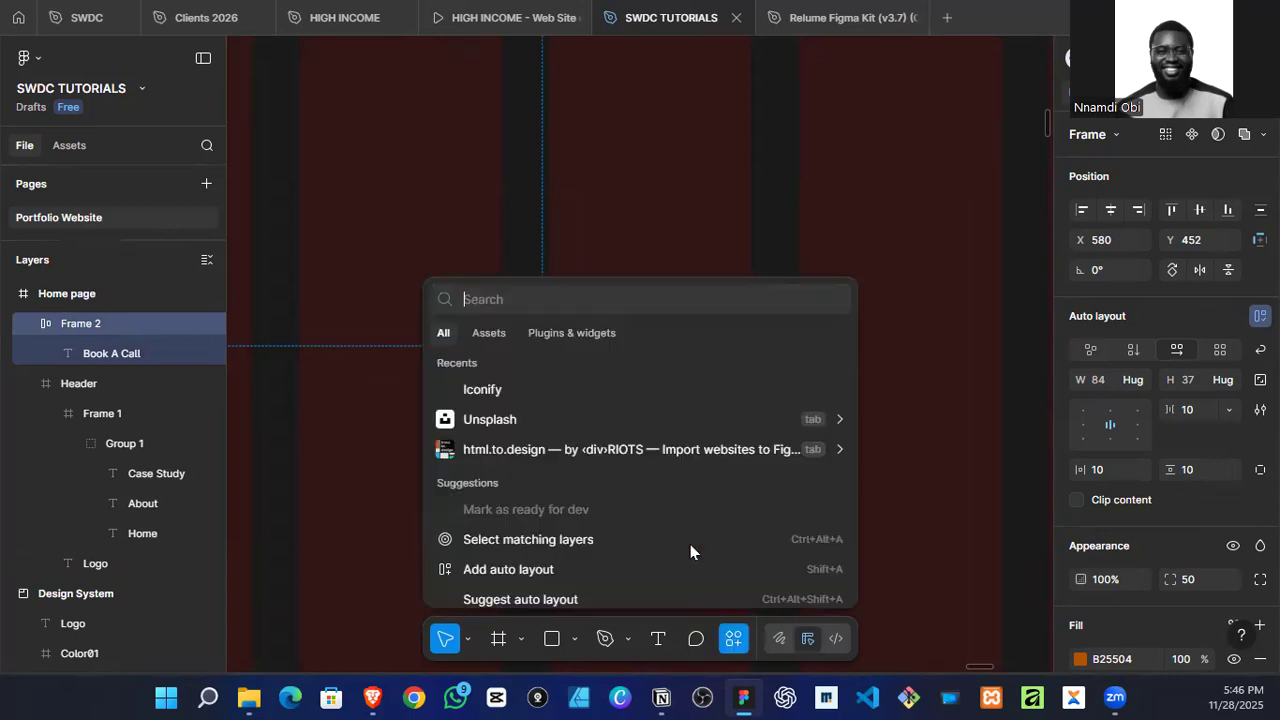
pyautogui.click(502, 397)
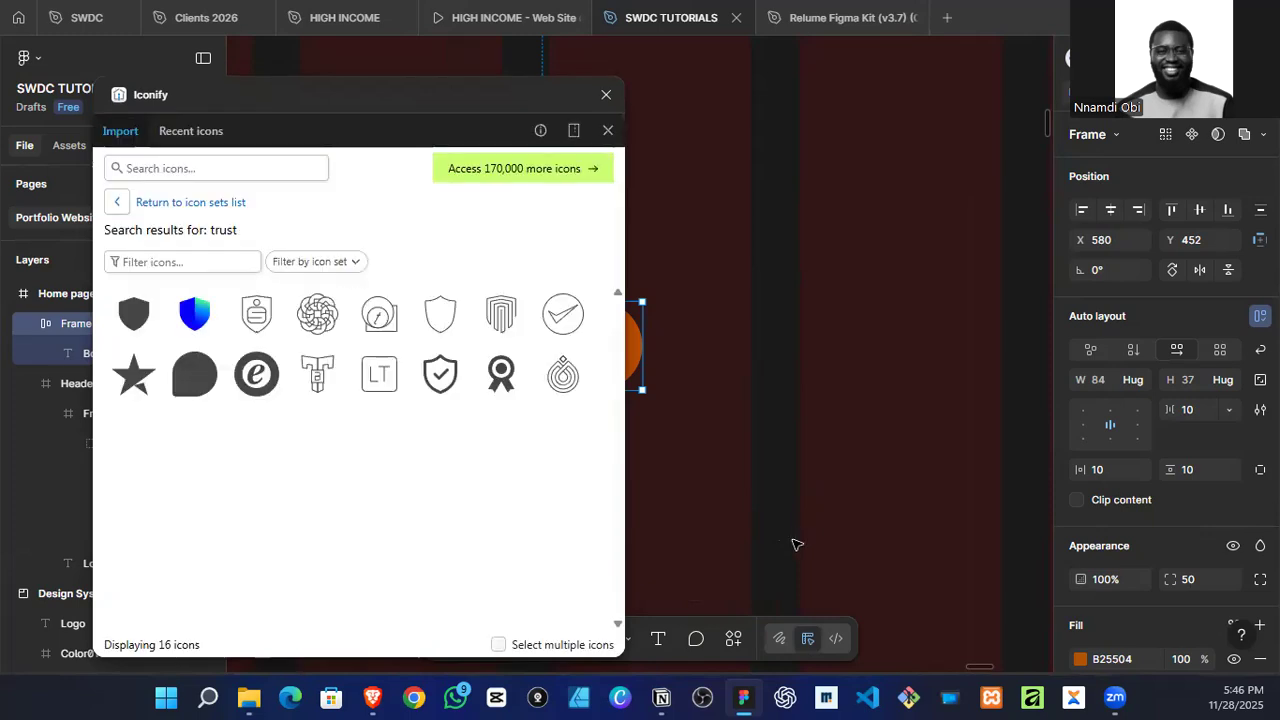
# Step: Search the icons for "calendar" and place the solar:calendar-line-duotone icon beside the "Book A Call" button
pyautogui.click(254, 172)
pyautogui.write('calendar')
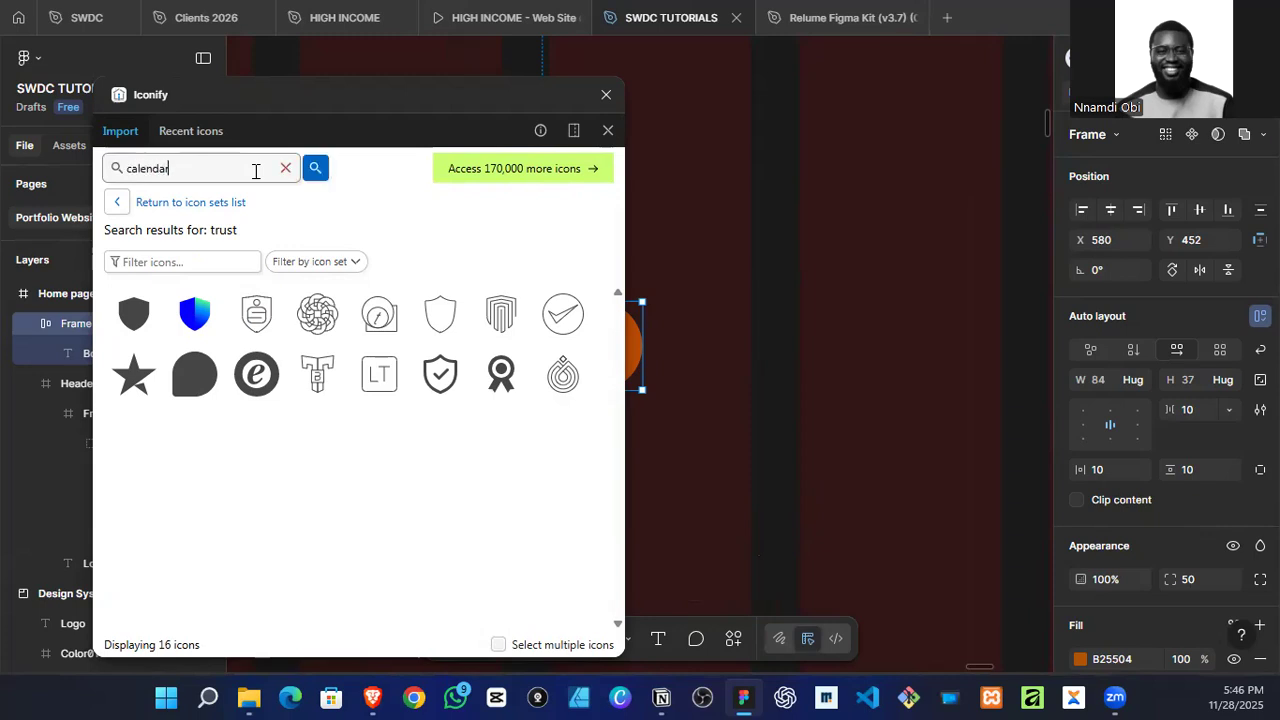
pyautogui.press('Return')
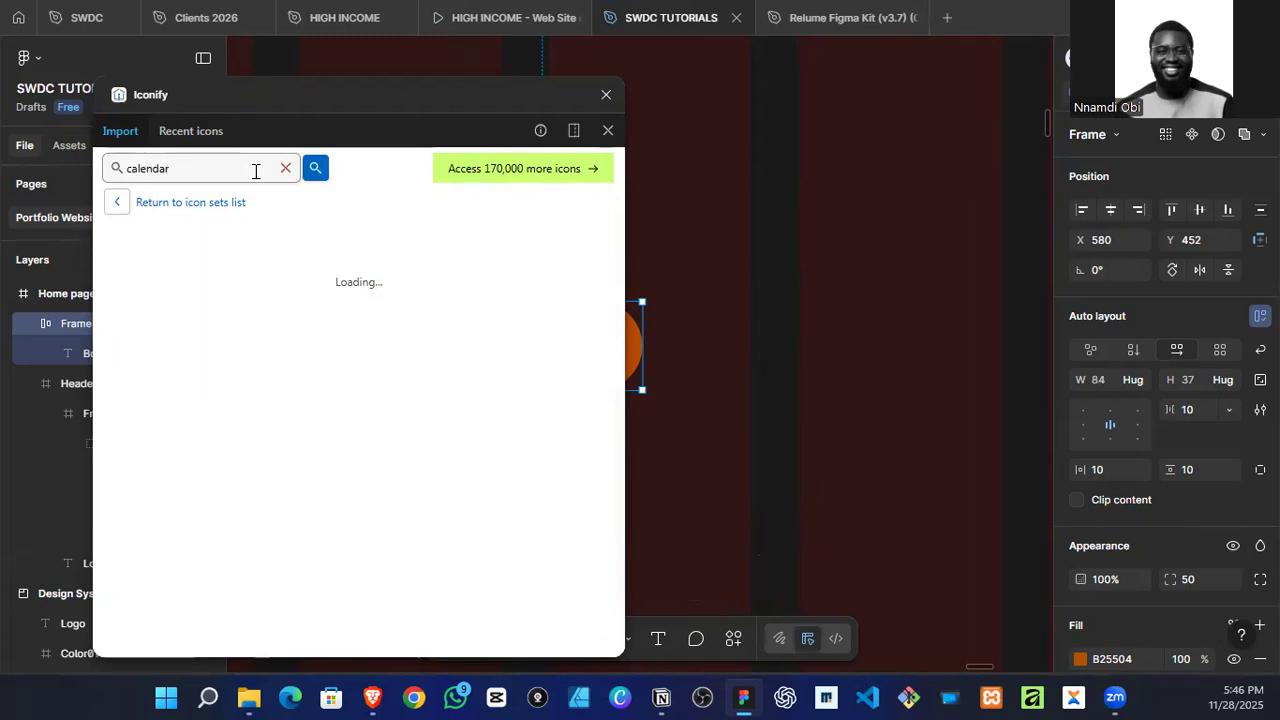
pyautogui.moveTo(573, 340); pyautogui.dragTo(710, 318)
# Step: Recolor the calendar icon white and close the Iconify plugin
pyautogui.scroll(-5, 1160, 520)
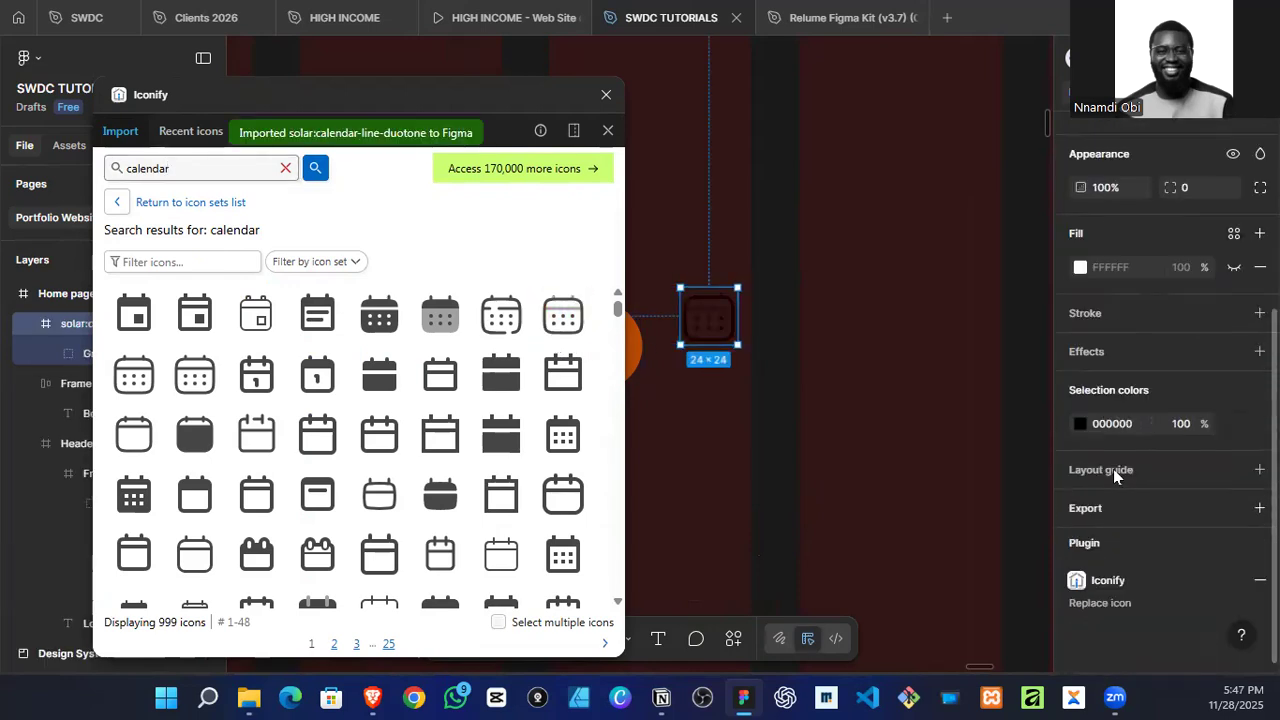
pyautogui.click(1080, 423)
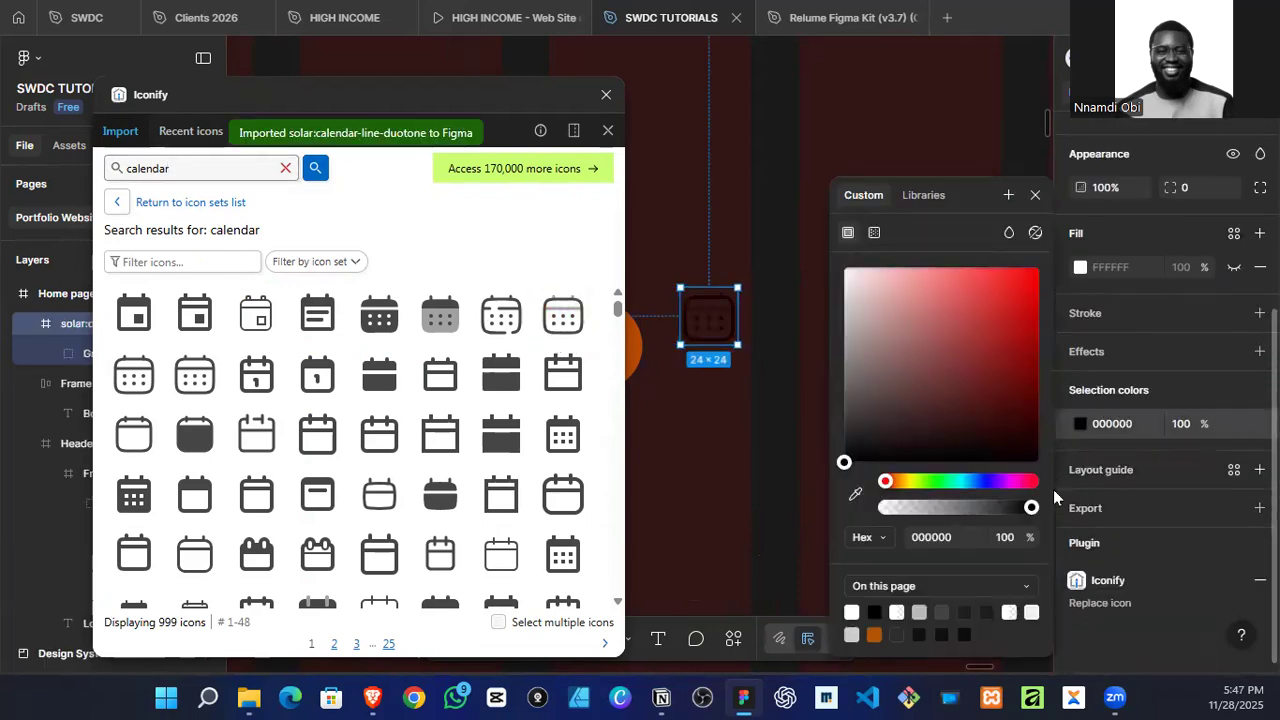
pyautogui.click(851, 612)
pyautogui.click(578, 70)
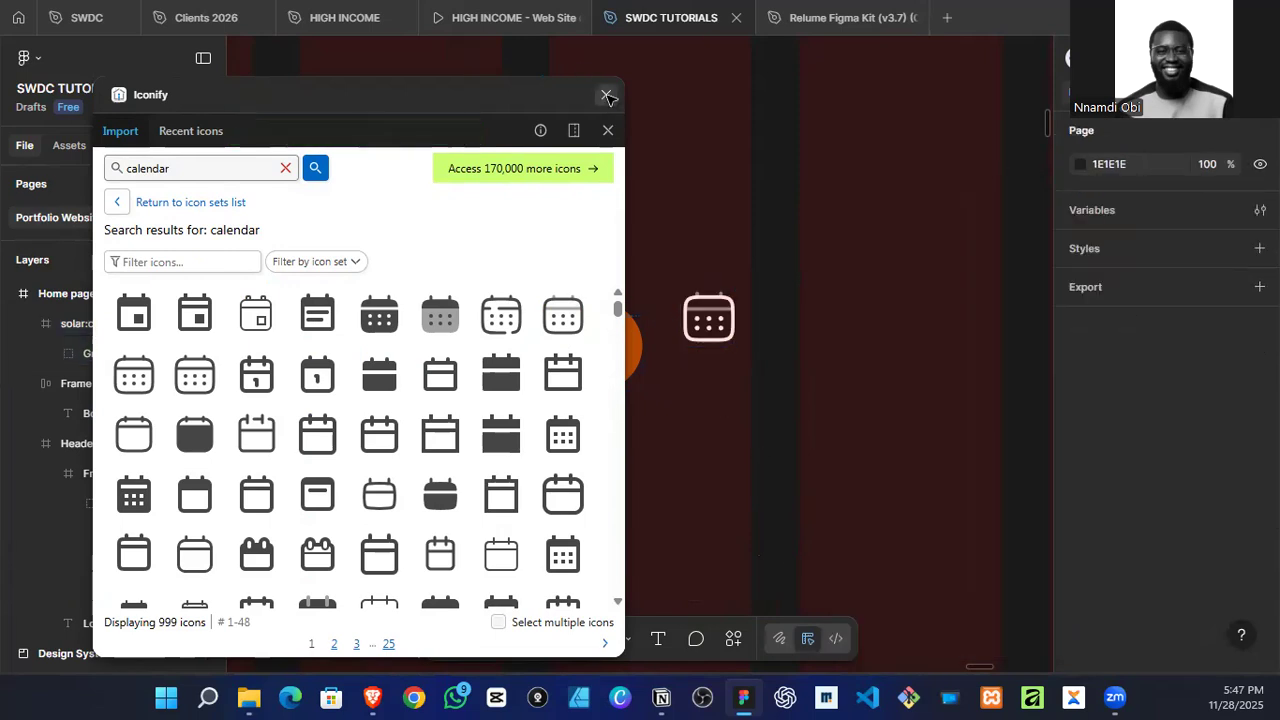
pyautogui.click(606, 94)
# Step: Resize the calendar icon to 16 by 16 and place it after the text inside the "Book A Call" button
pyautogui.click(709, 297)
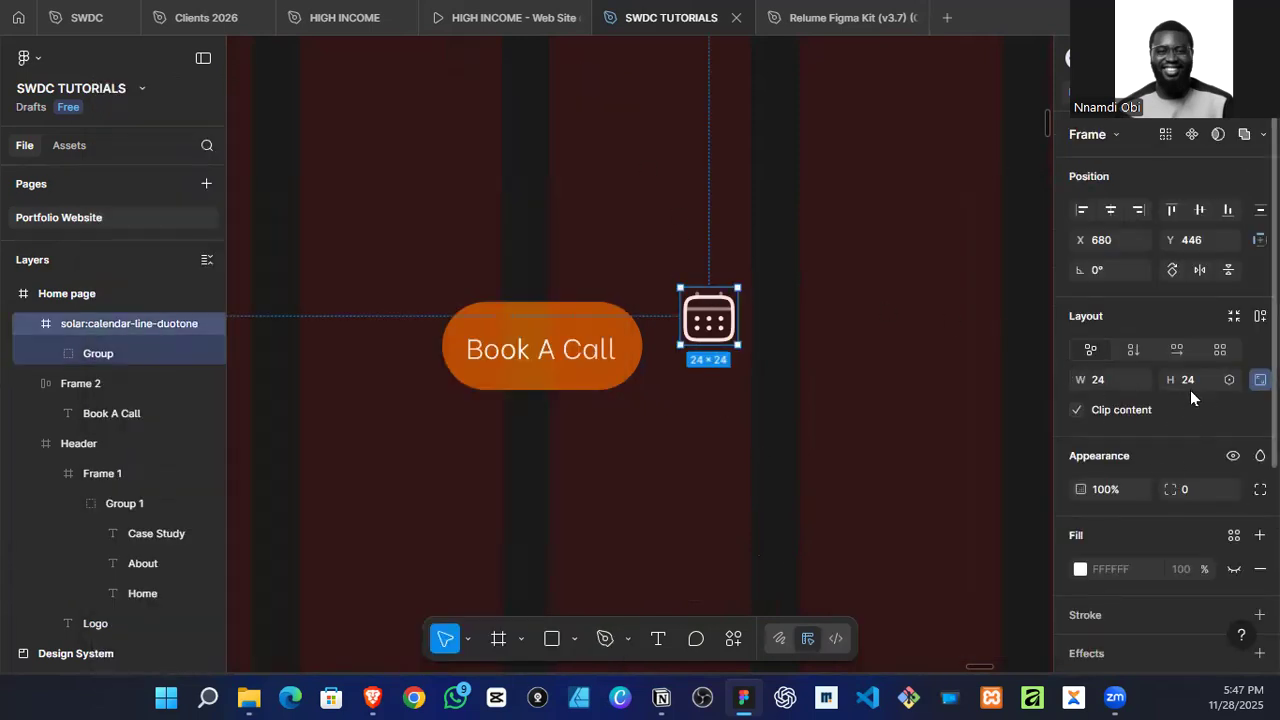
pyautogui.click(1190, 382)
pyautogui.write('16')
pyautogui.press('Return')
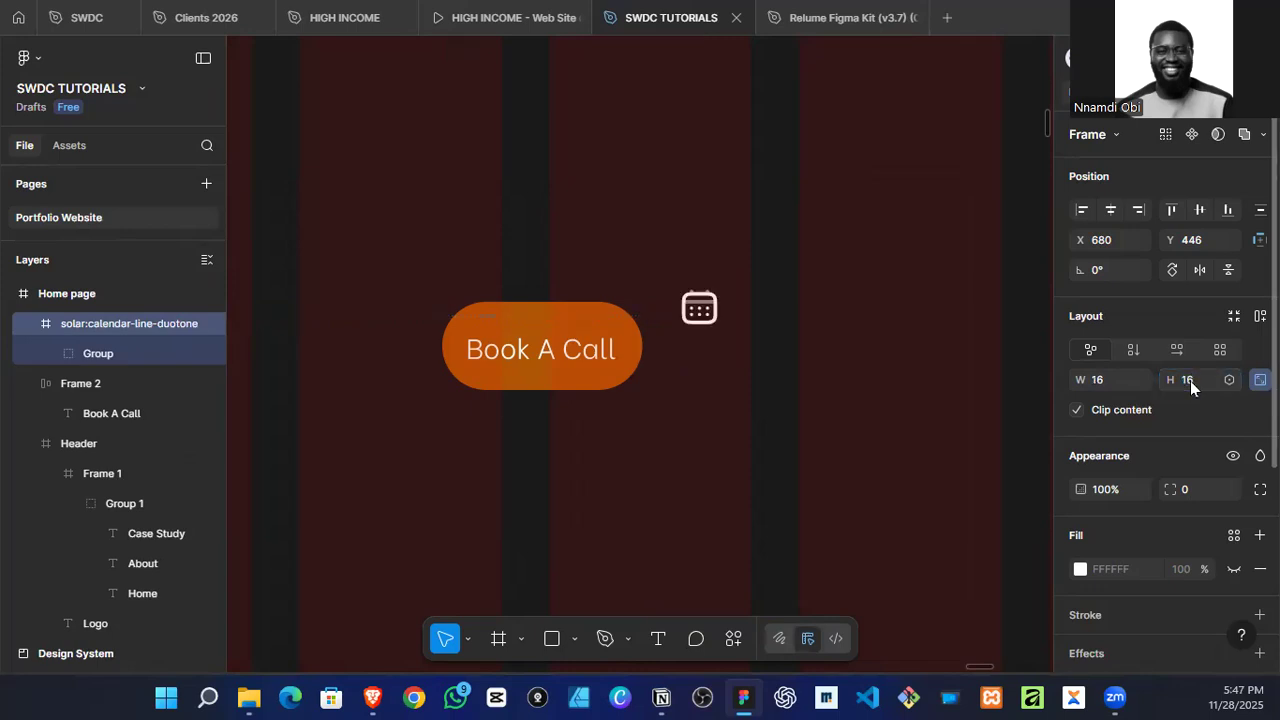
pyautogui.moveTo(712, 314); pyautogui.dragTo(617, 364)
pyautogui.click(766, 391)
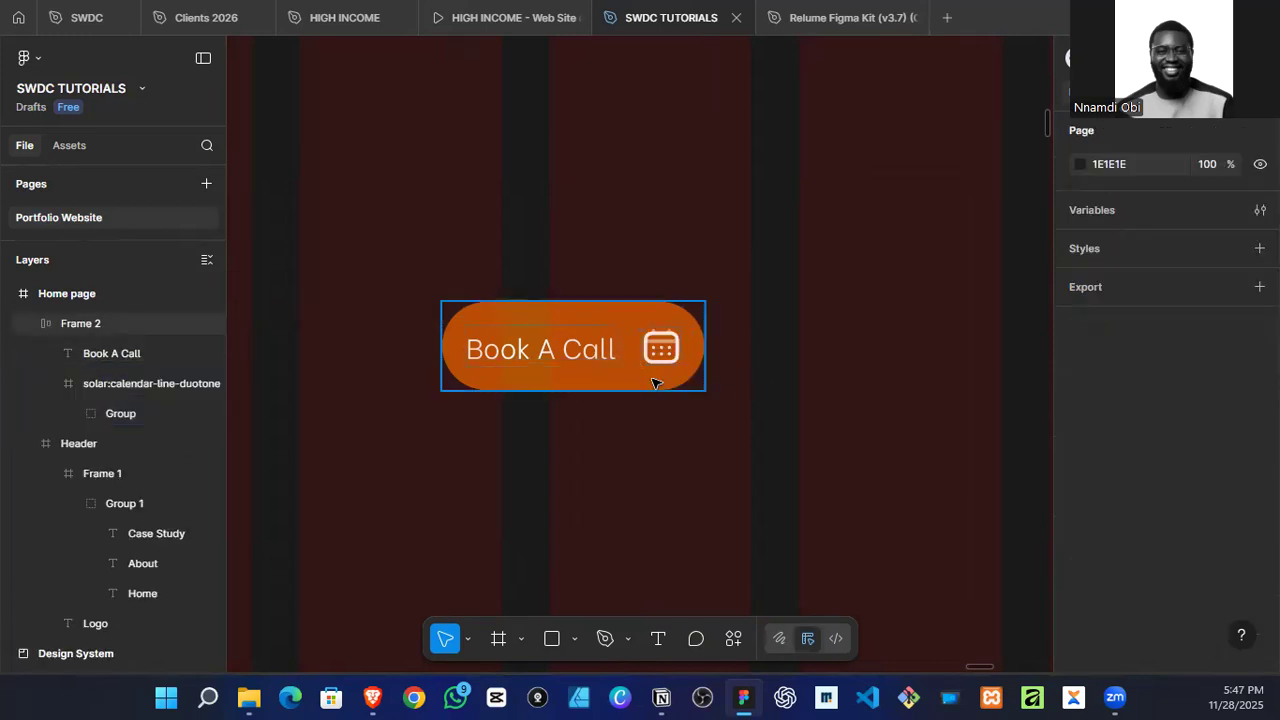
# Step: Widen the "Book A Call" button frame to 128
pyautogui.scroll(-2, 634, 386)
pyautogui.scroll(-3, 626, 408)
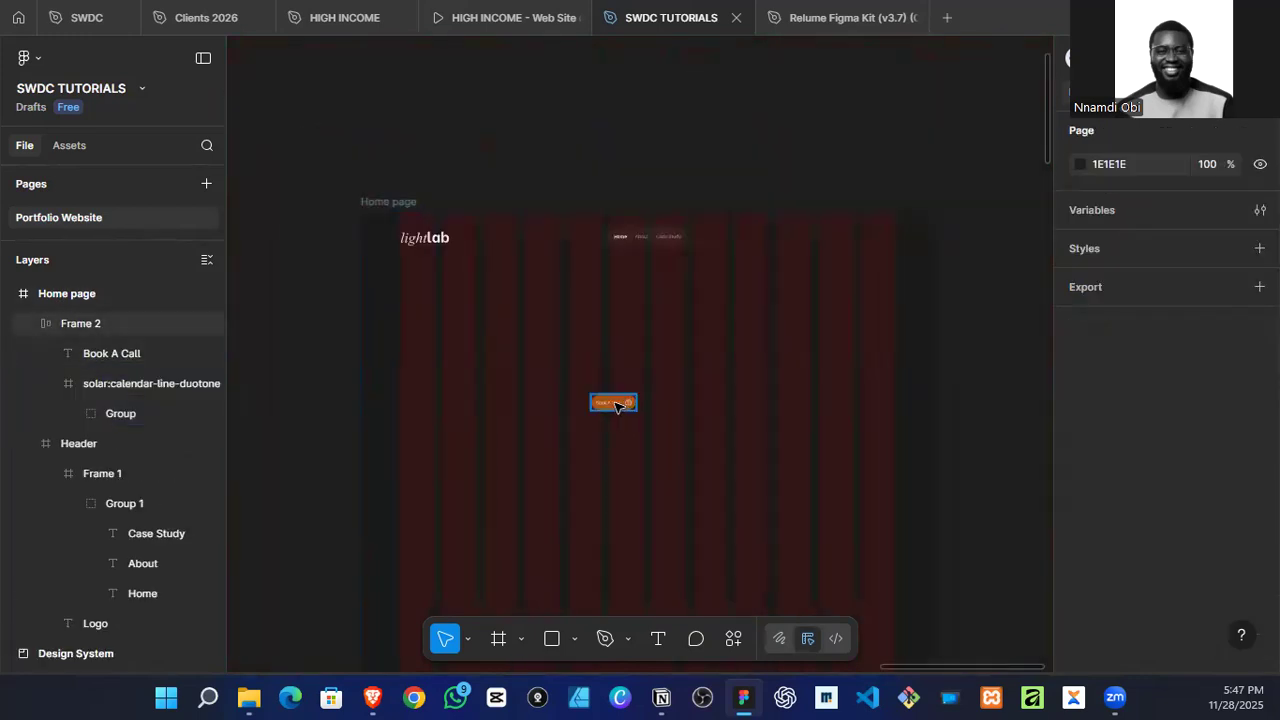
pyautogui.scroll(5, 620, 405)
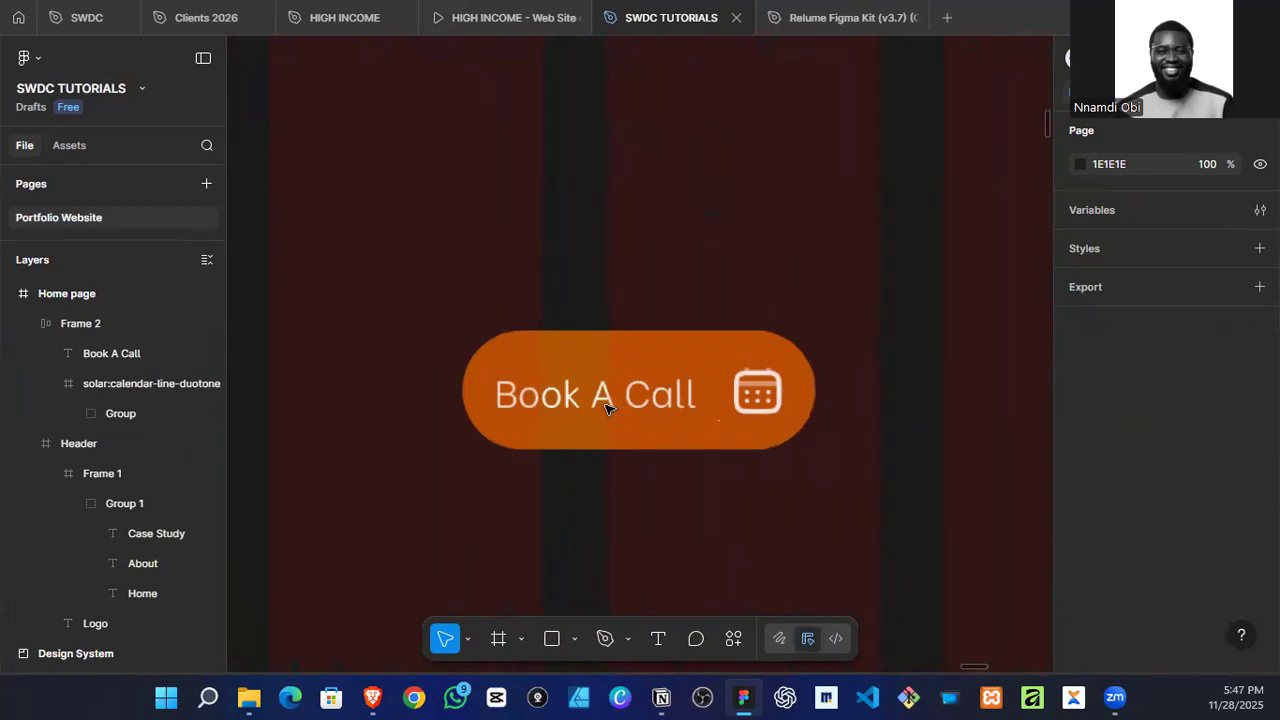
pyautogui.click(472, 392)
pyautogui.moveTo(461, 390); pyautogui.dragTo(404, 388)
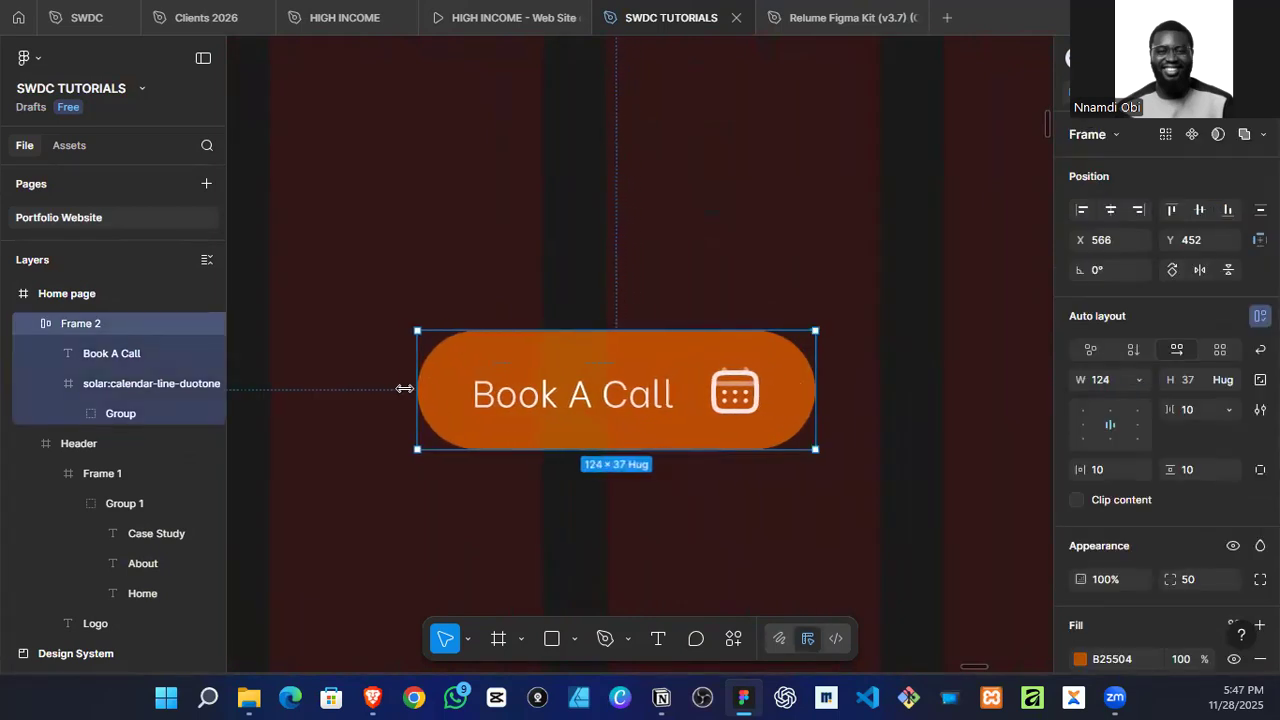
# Step: Change the font weight of the "Book A Call" text to SemiBold
pyautogui.click(526, 393)
pyautogui.scroll(-3, 1156, 527)
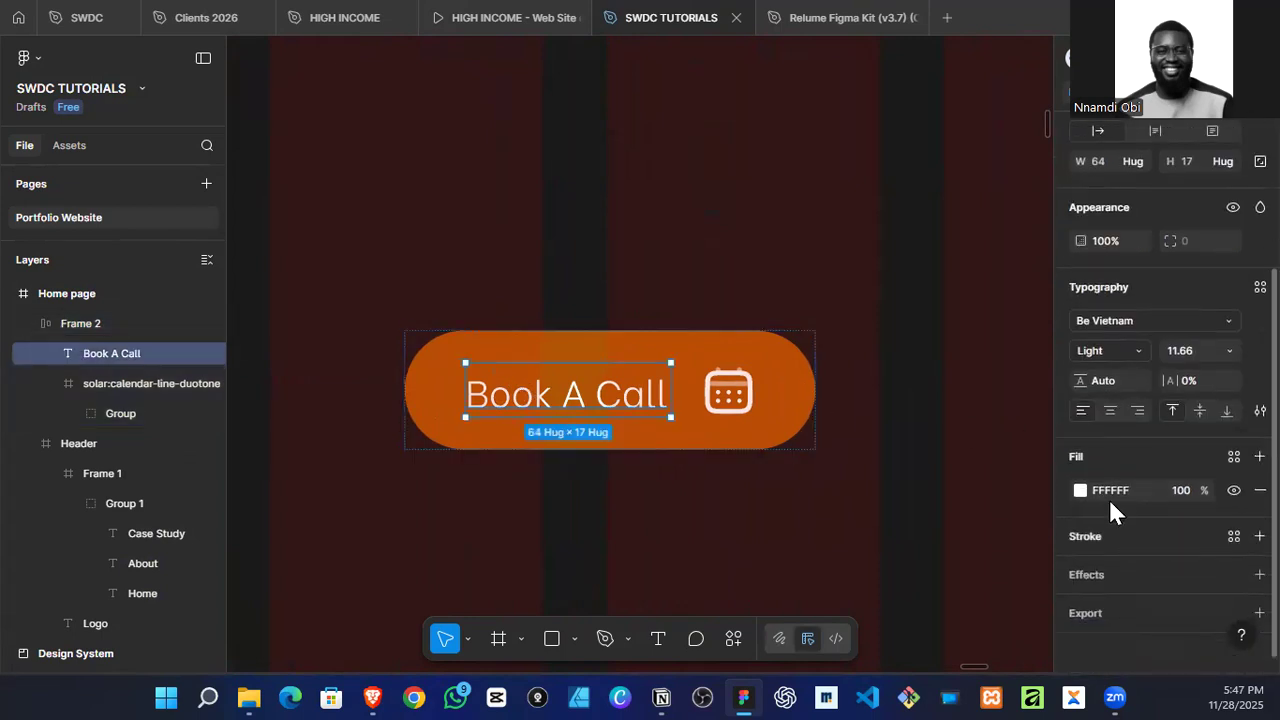
pyautogui.click(1118, 350)
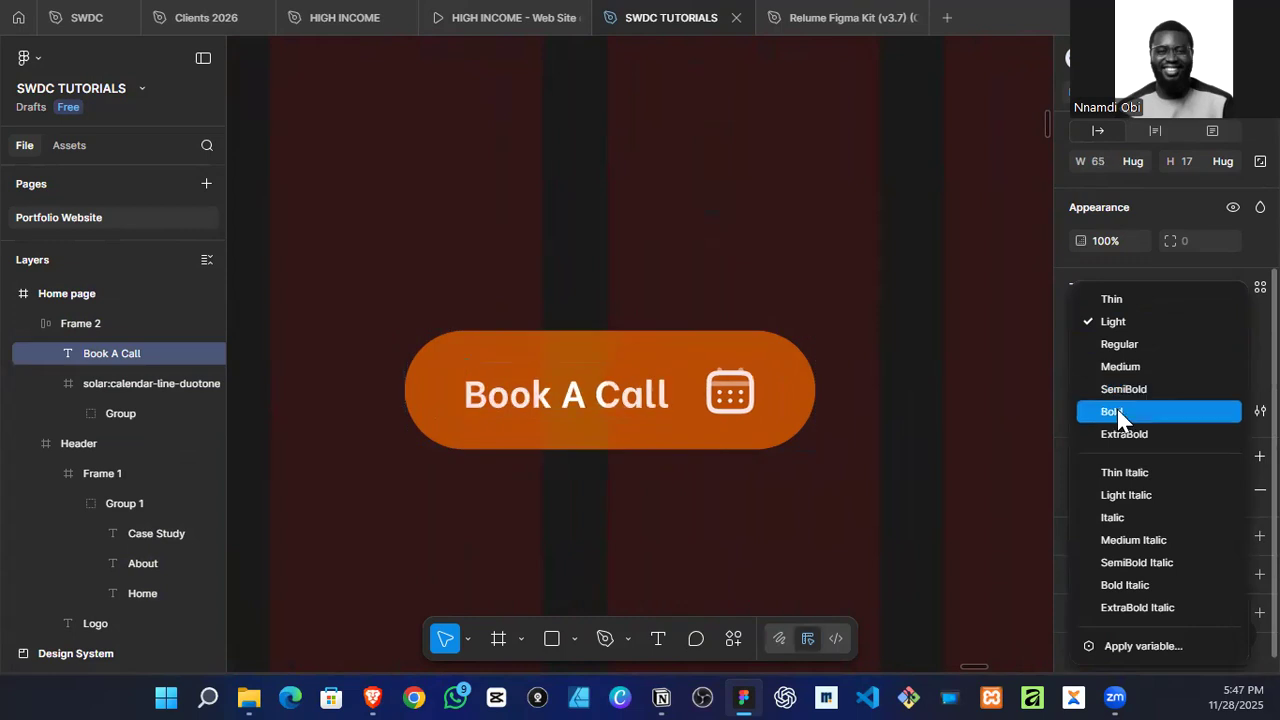
pyautogui.click(1127, 392)
pyautogui.click(908, 411)
# Step: Move the "Book A Call" button into the Header at the right edge of the last grid column and center it vertically
pyautogui.scroll(-4, 600, 470)
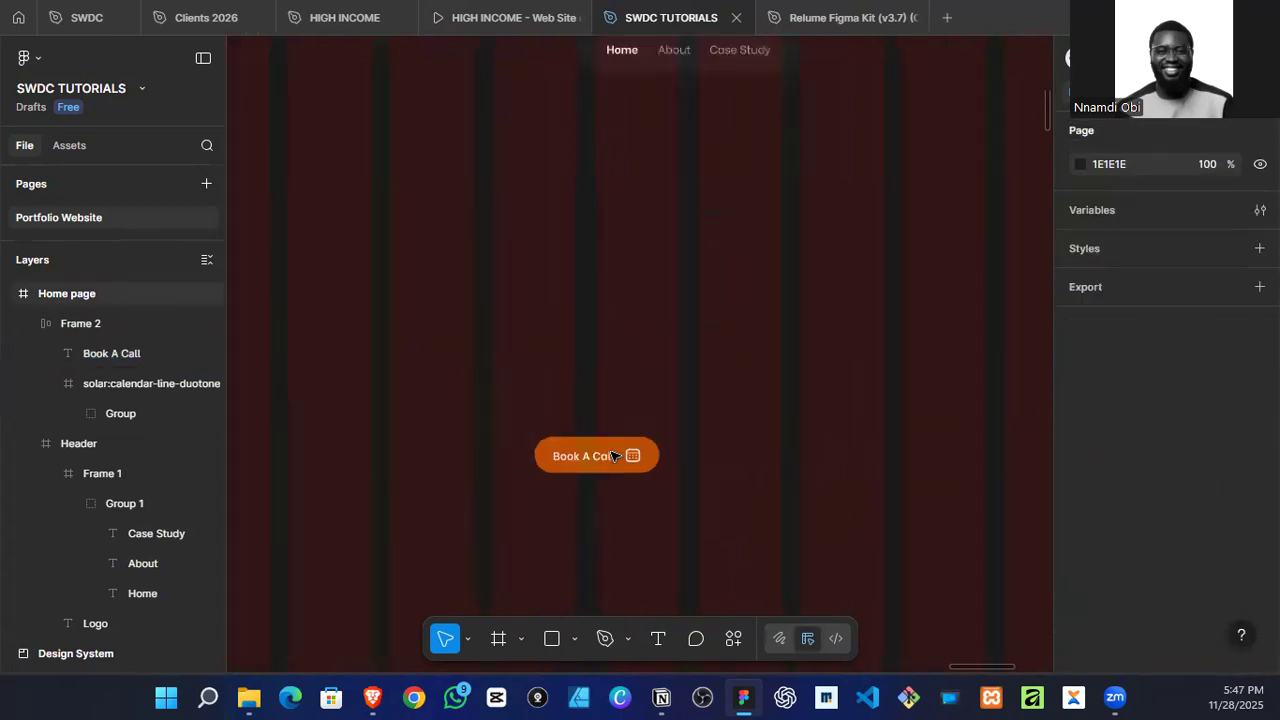
pyautogui.scroll(-5, 612, 456)
pyautogui.click(606, 456)
pyautogui.moveTo(606, 456); pyautogui.dragTo(852, 295)
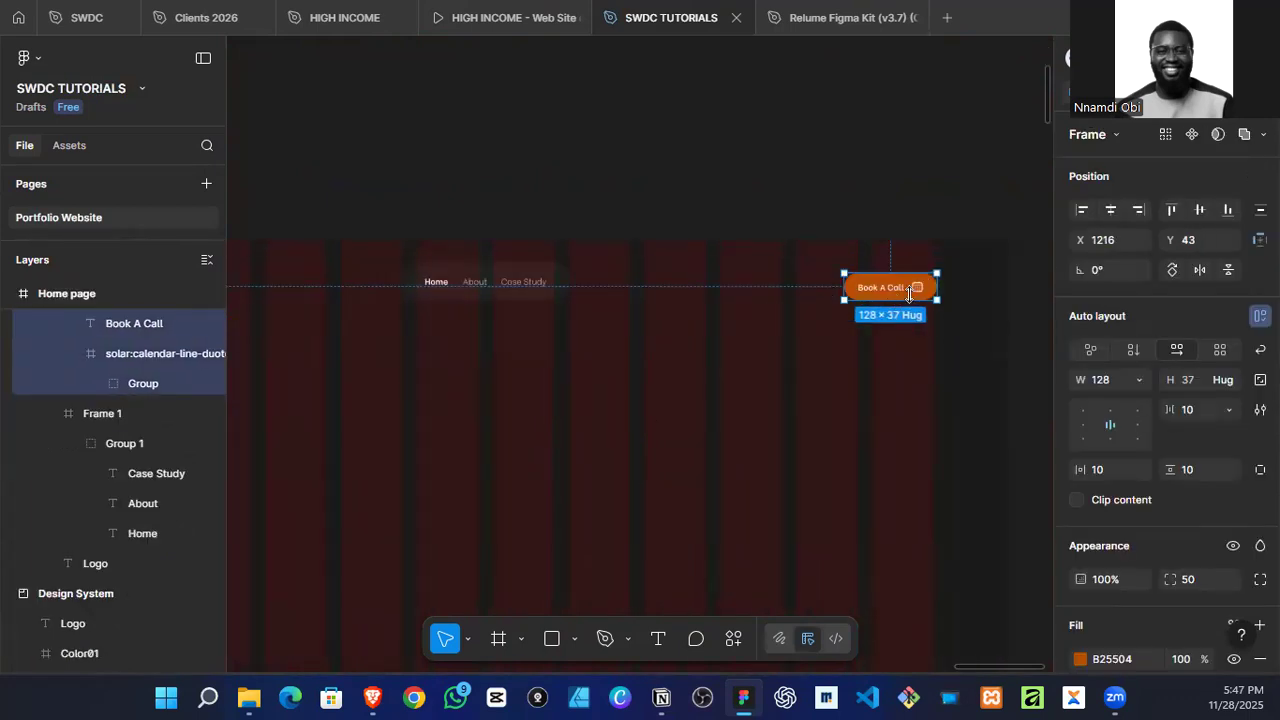
pyautogui.click(1199, 209)
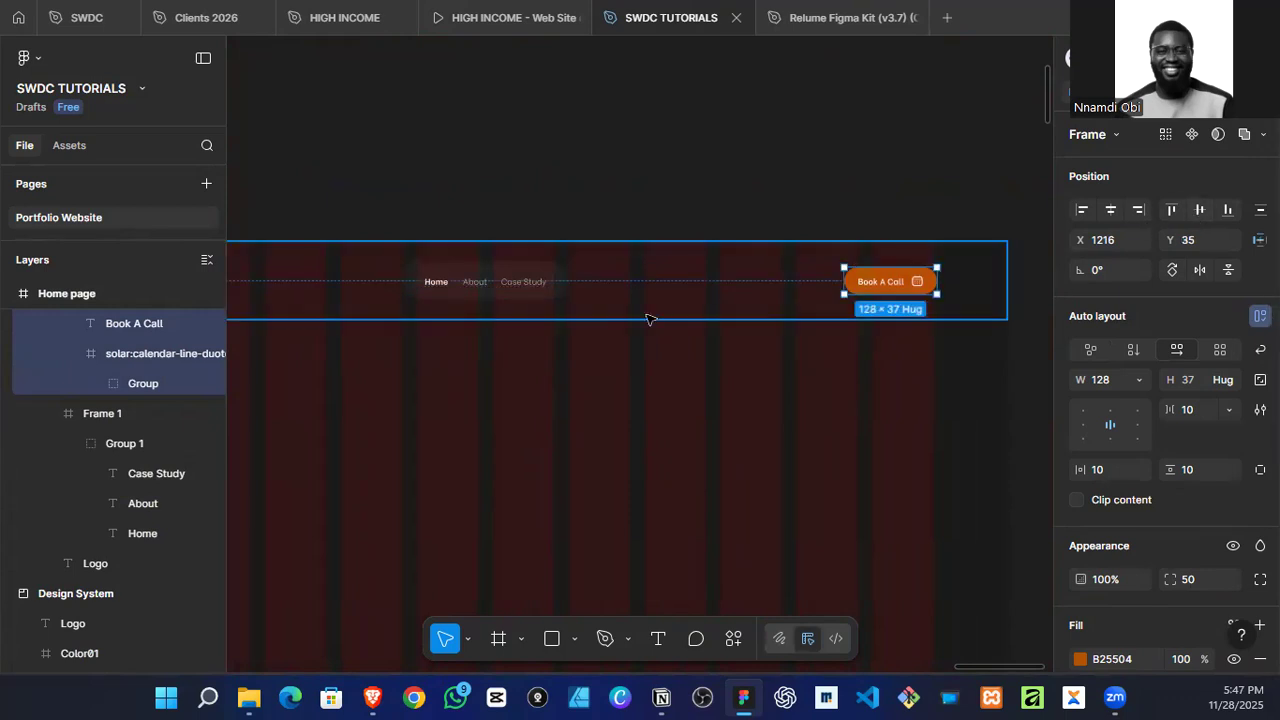
# Step: Set the height of the navigation menu frame to 50 and vertically center the group of links inside it
pyautogui.click(500, 278)
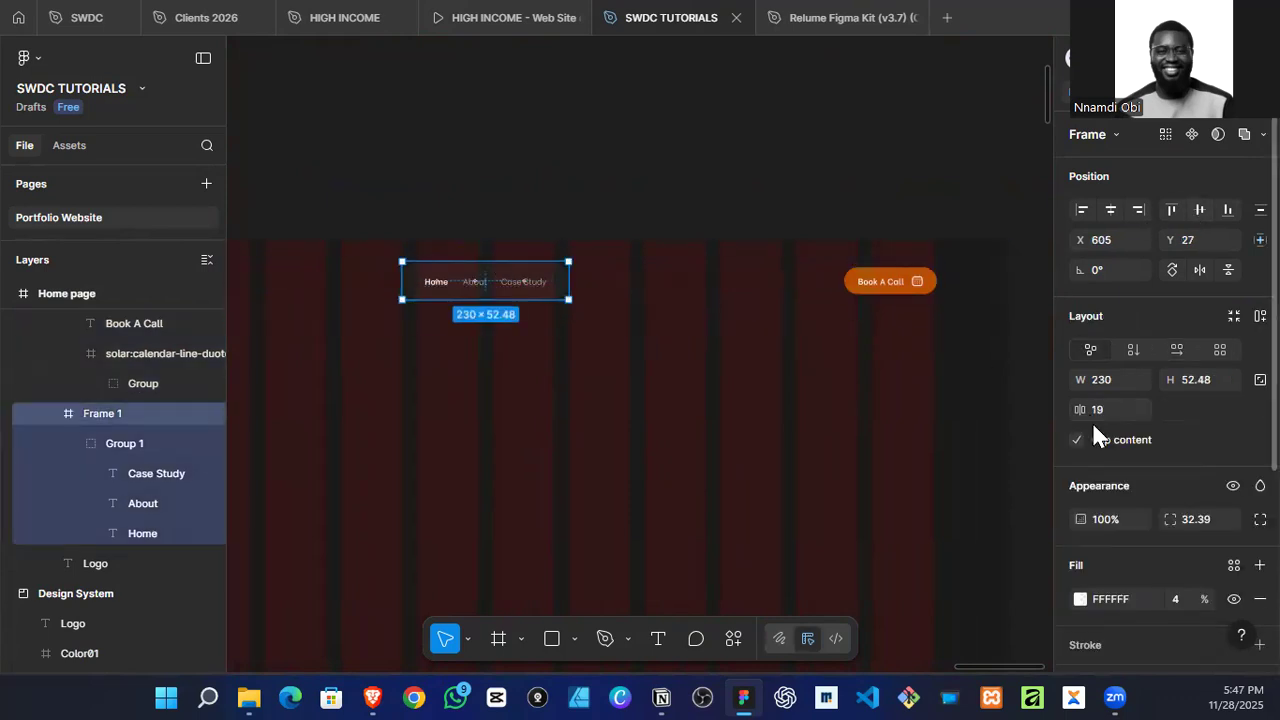
pyautogui.click(1203, 382)
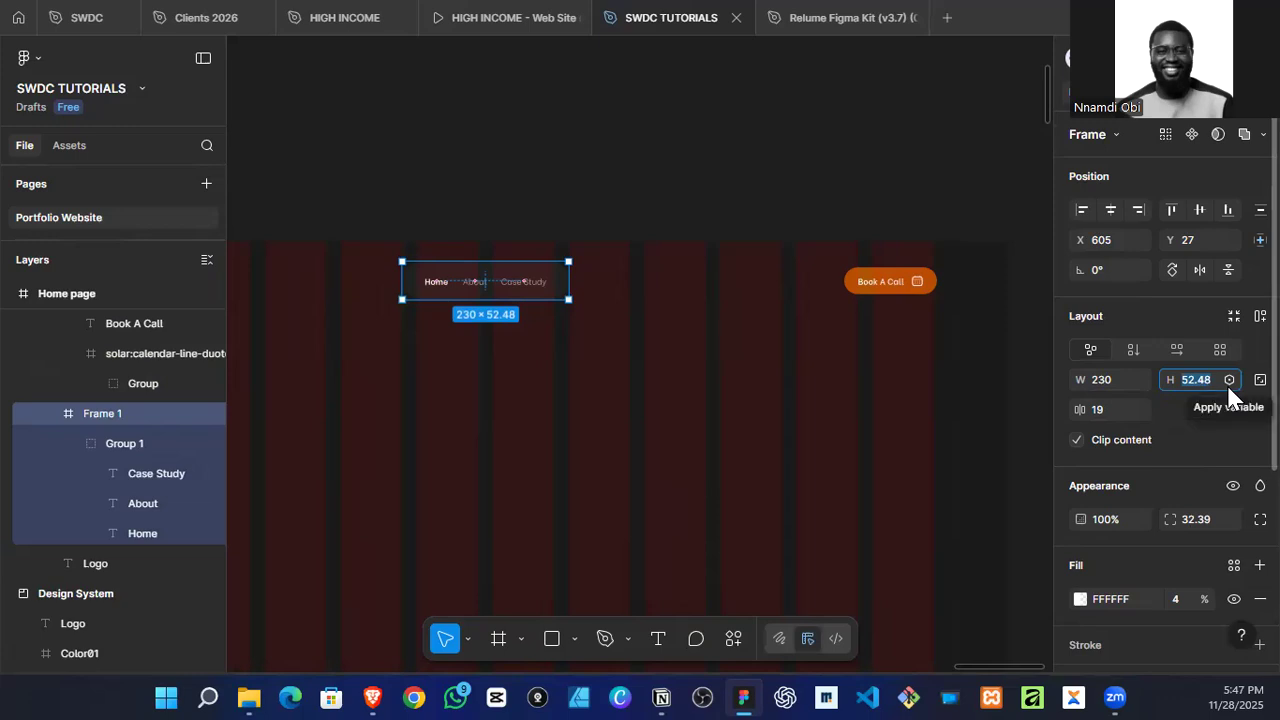
pyautogui.write('50')
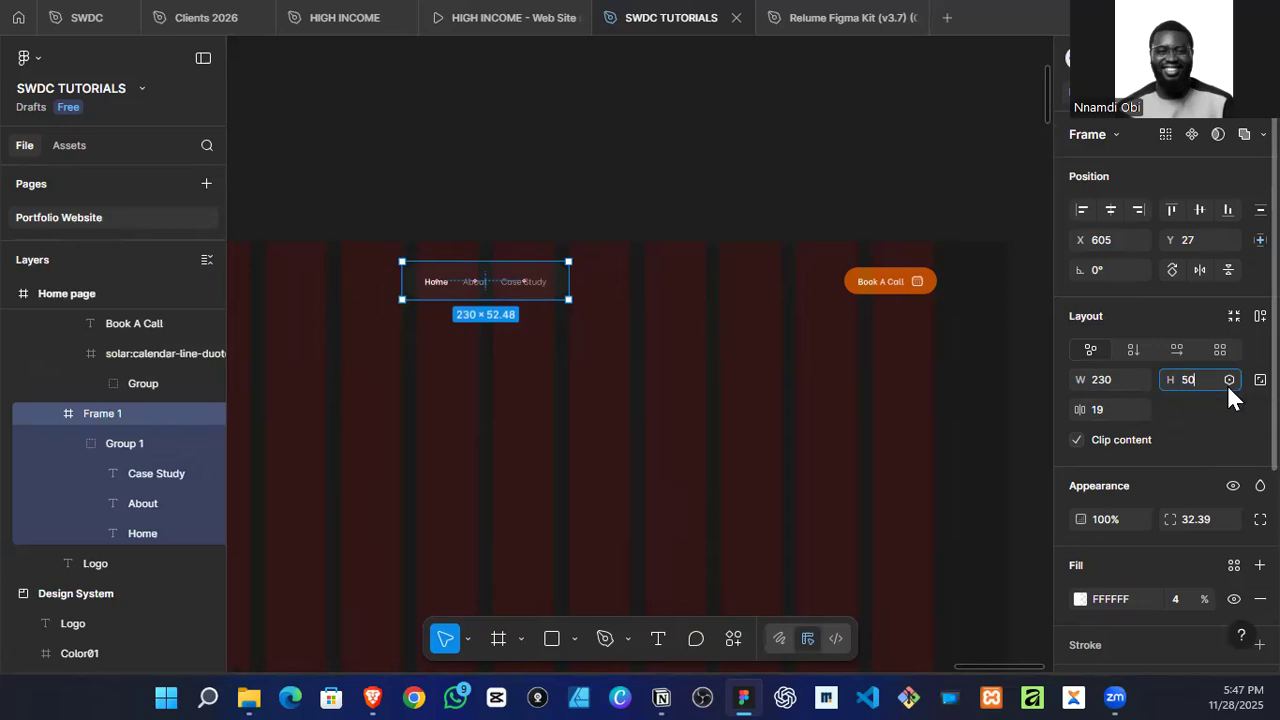
pyautogui.press('Return')
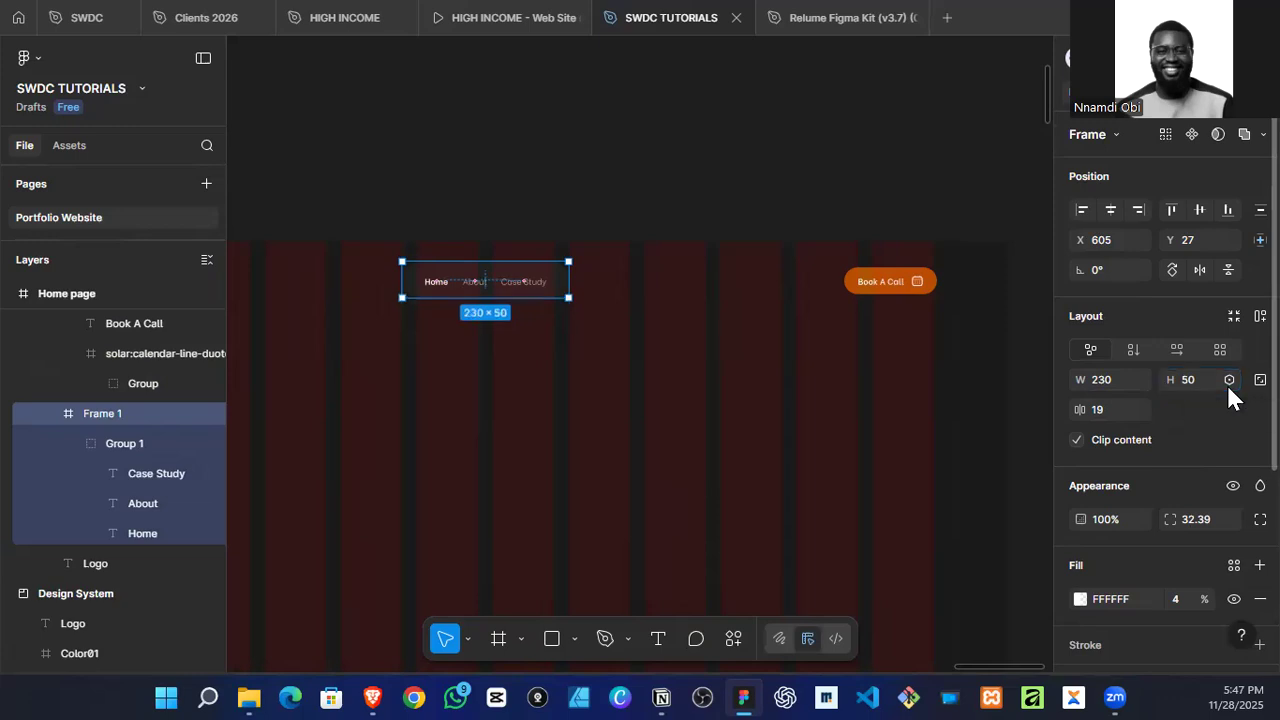
pyautogui.doubleClick(505, 285)
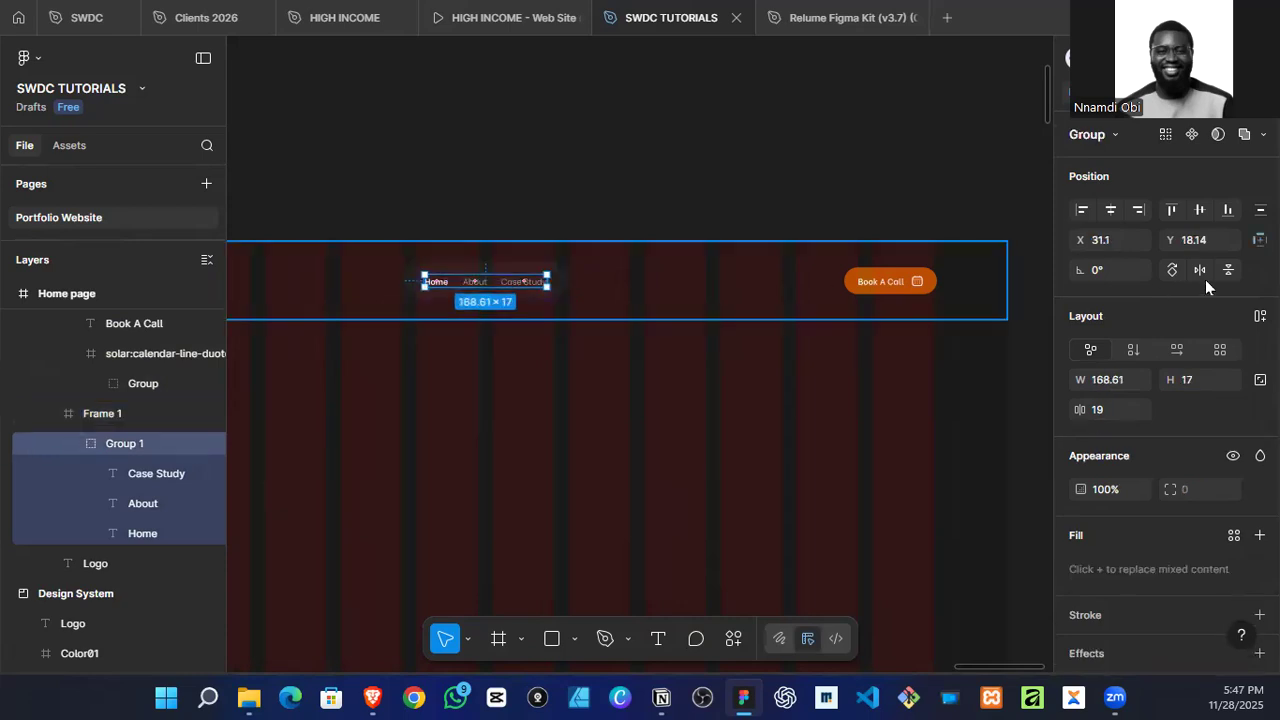
pyautogui.click(1199, 212)
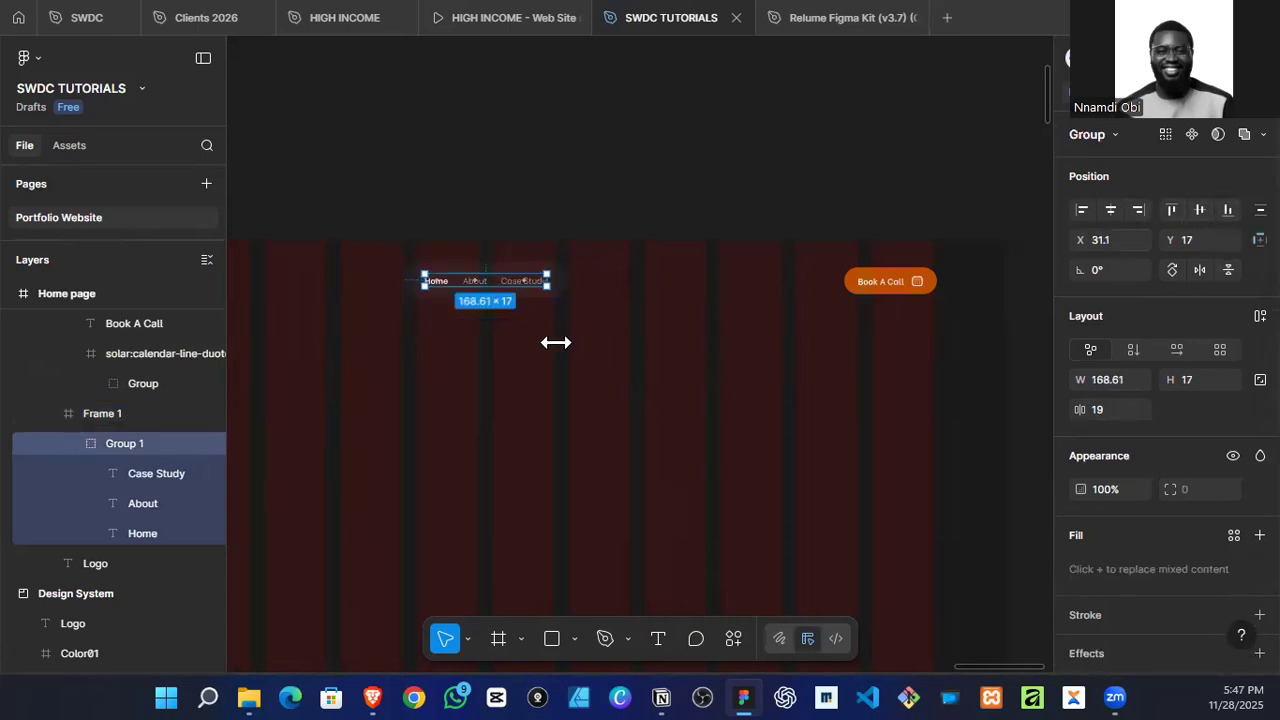
# Step: Set the height of the "Book A Call" button to 50 and center it vertically in the Header
pyautogui.scroll(2, 700, 345)
pyautogui.click(1012, 266)
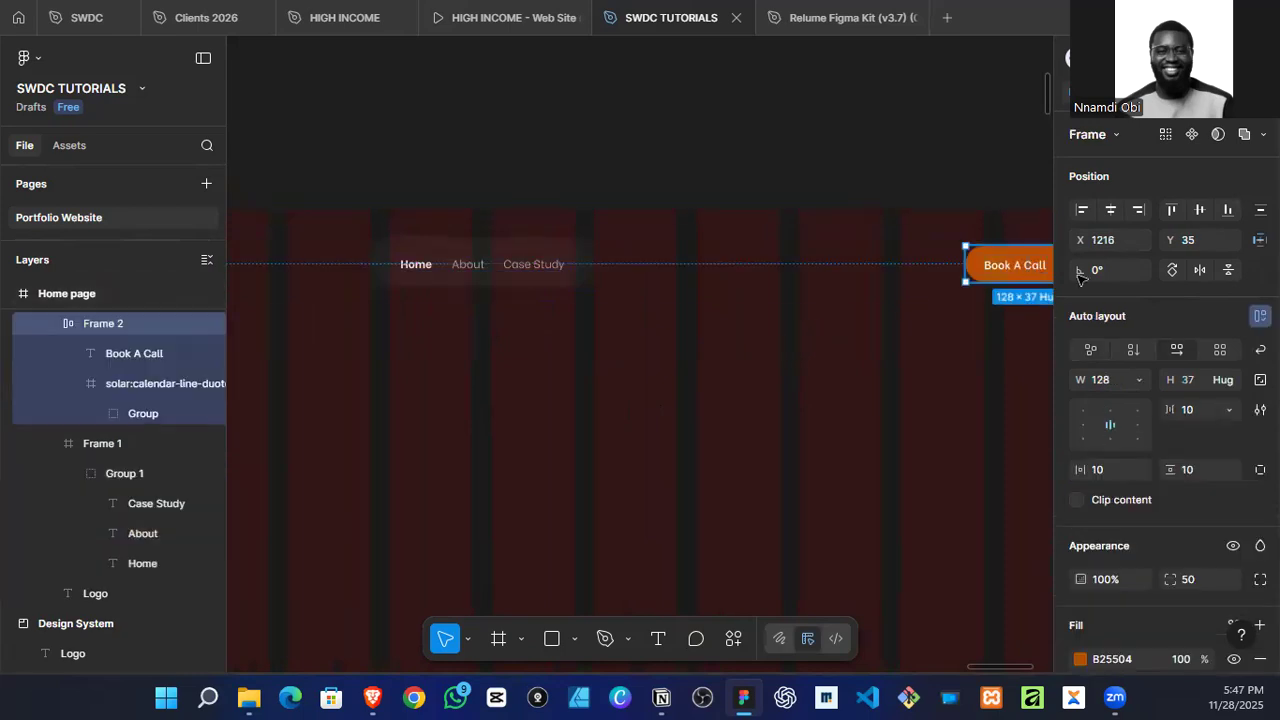
pyautogui.click(1191, 380)
pyautogui.write('50')
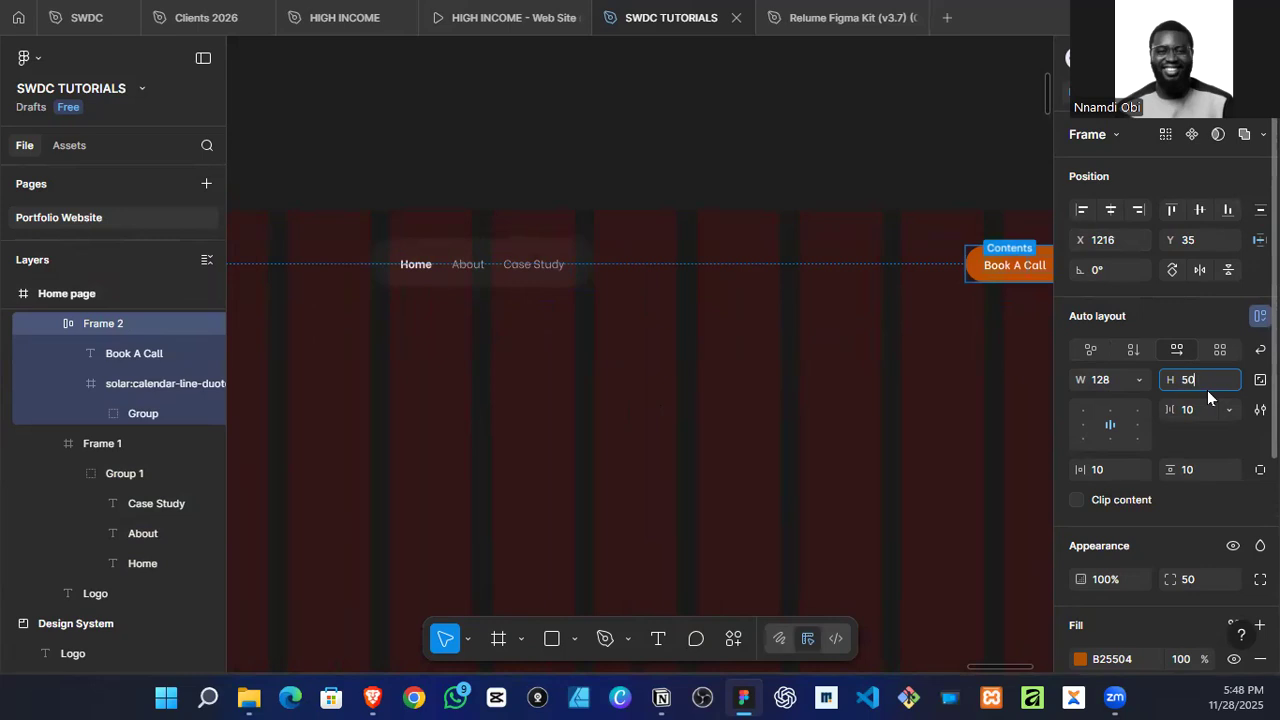
pyautogui.press('Return')
pyautogui.scroll(-3, 961, 430)
pyautogui.scroll(-2, 915, 410)
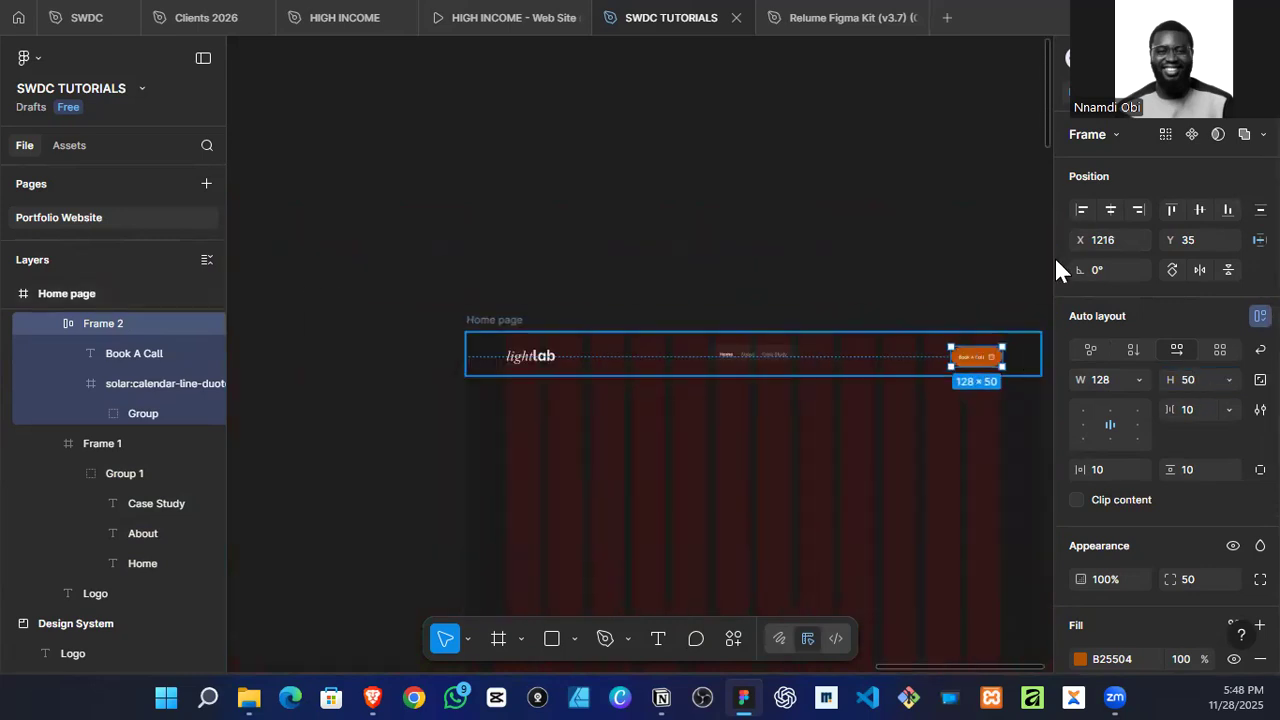
pyautogui.click(1200, 209)
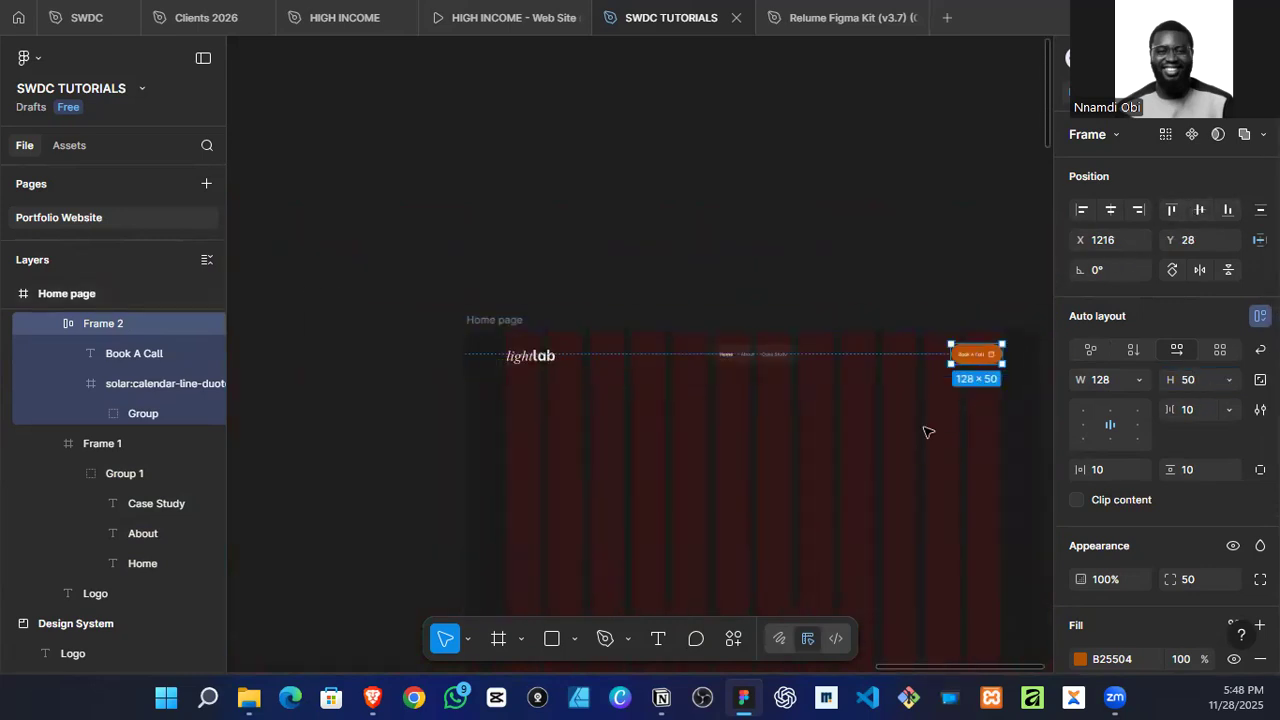
# Step: Examine the website references in the Mood Board, especially the header and hero of the dark designer portfolio
pyautogui.scroll(-5, 517, 320)
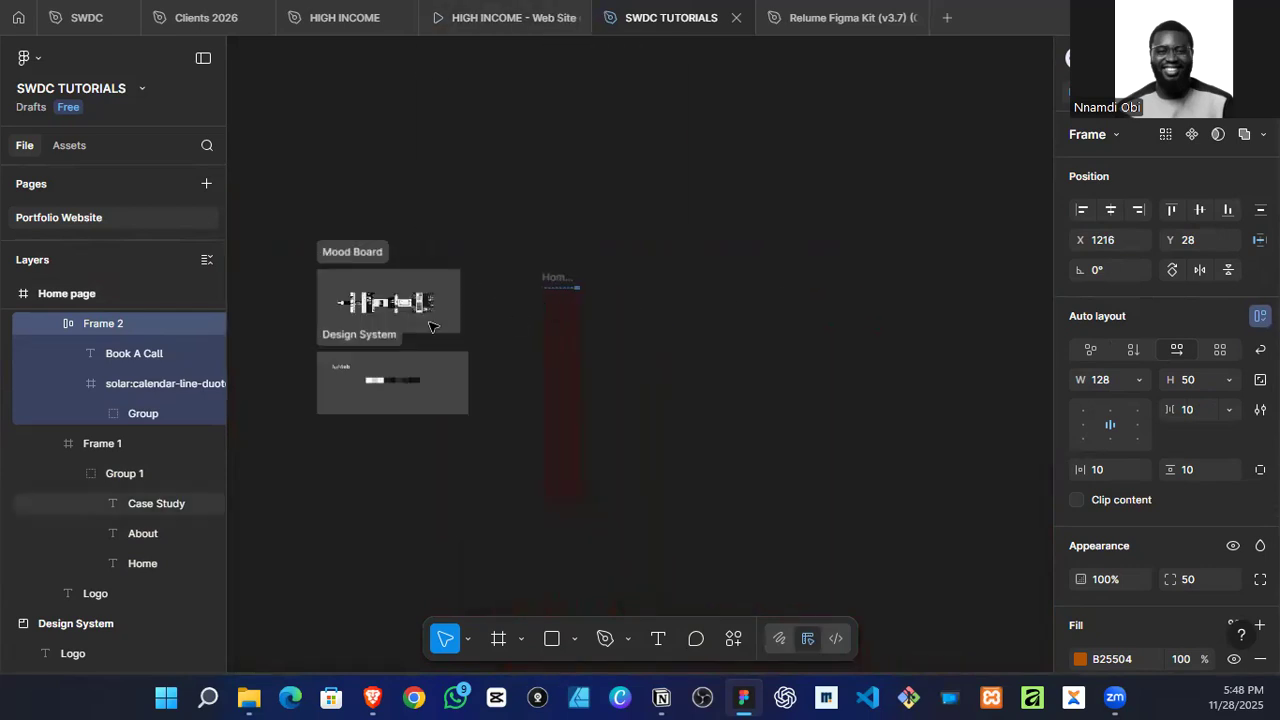
pyautogui.hscroll(-3, 416, 325)
pyautogui.scroll(10, 770, 300)
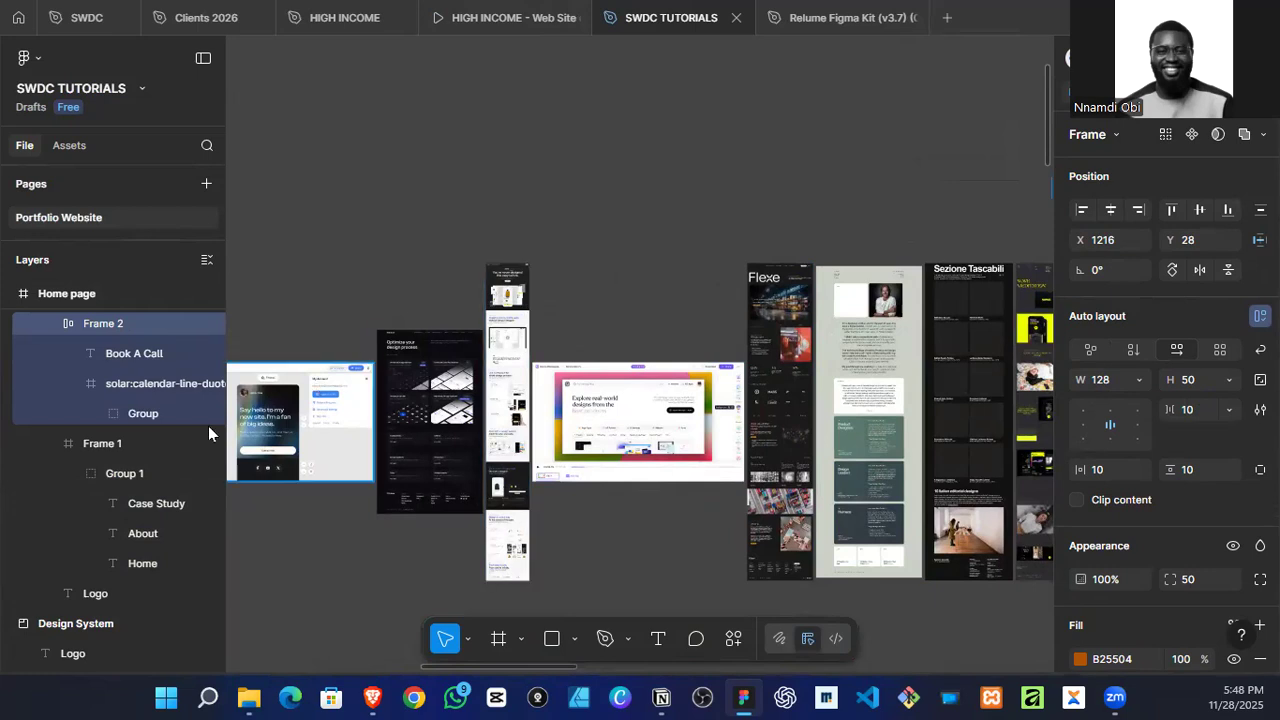
pyautogui.hscroll(-5, 468, 390)
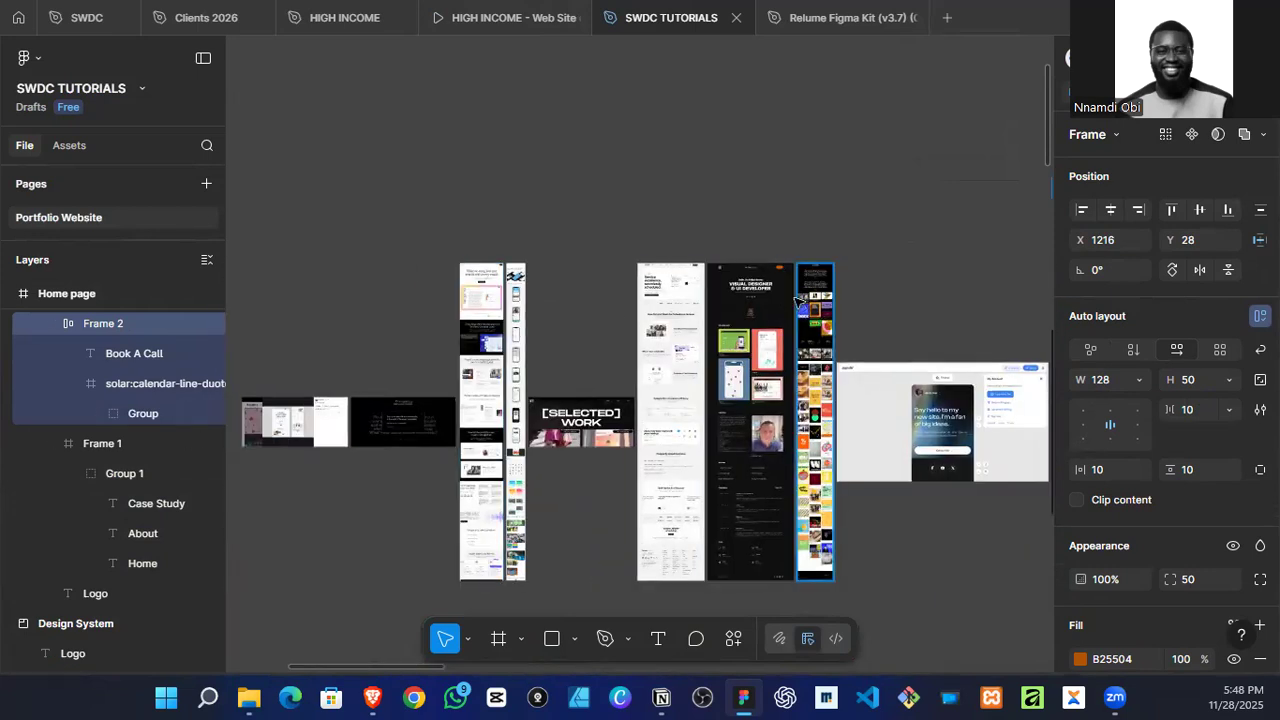
pyautogui.scroll(5, 783, 286)
pyautogui.scroll(5, 783, 286)
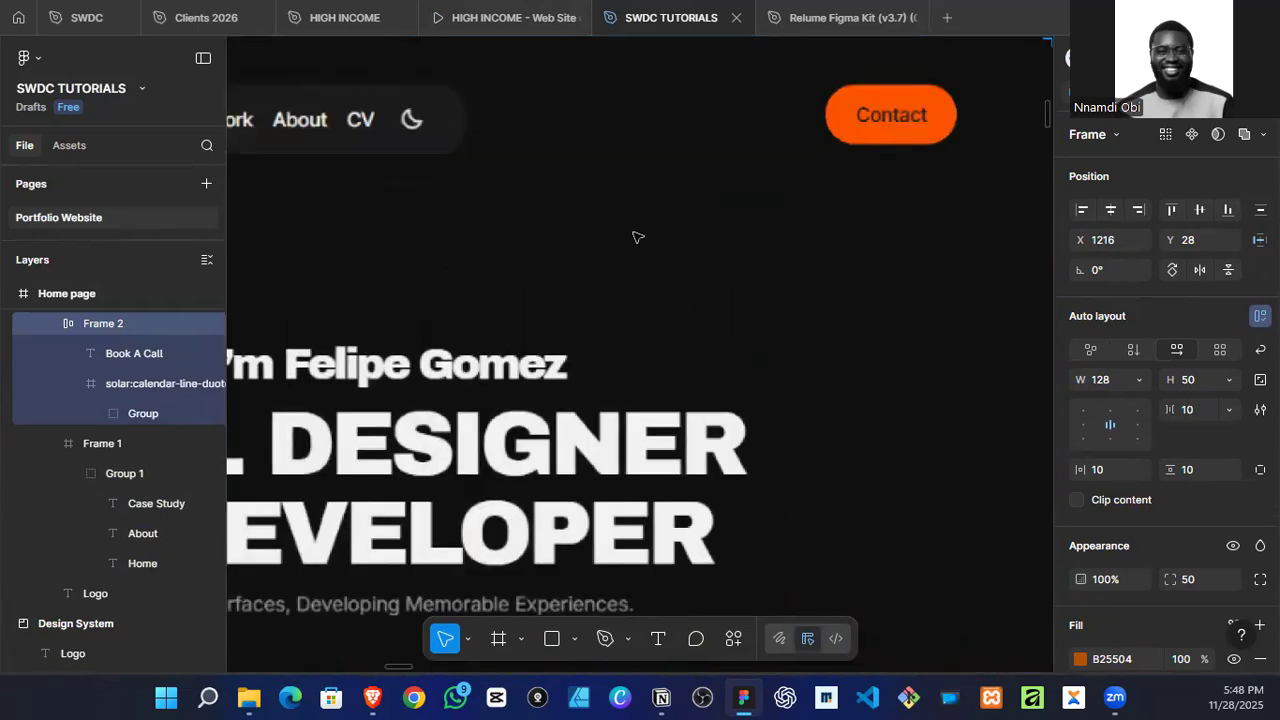
pyautogui.scroll(-15, 638, 237)
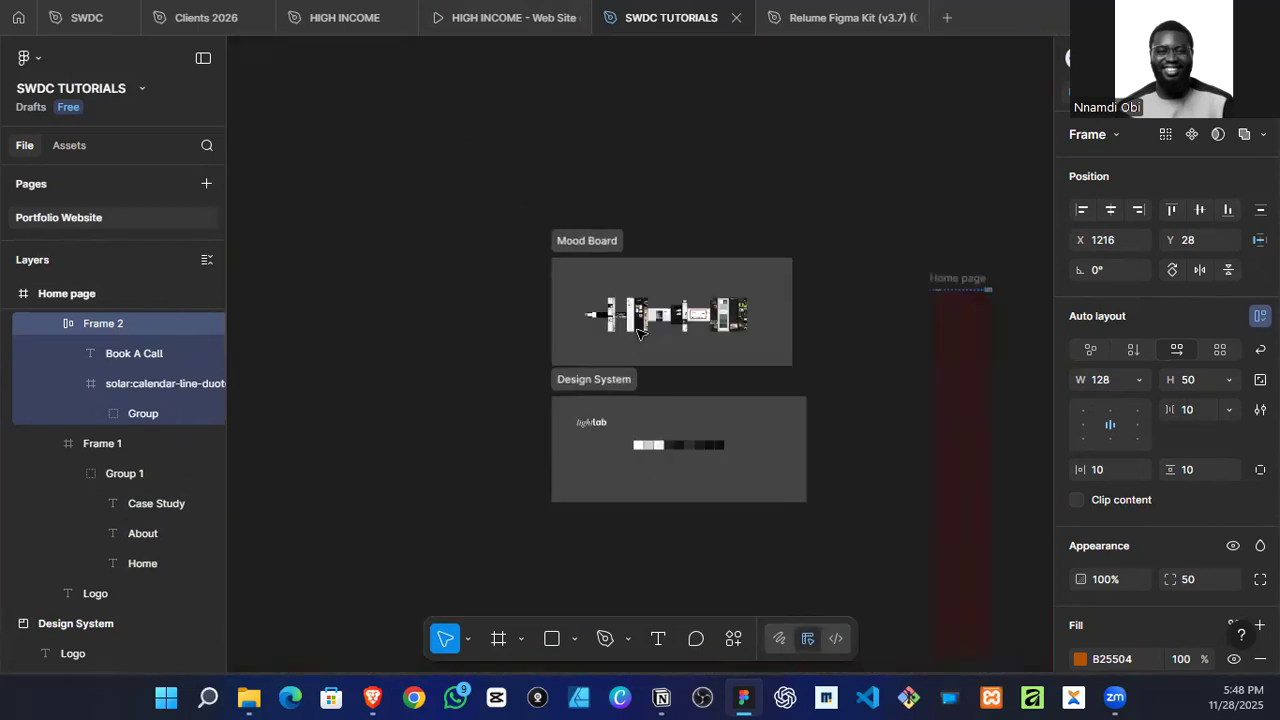
# Step: Group the logo, the navigation menu frame and the "Book A Call" button inside the Header
pyautogui.scroll(-4, 638, 333)
pyautogui.hscroll(6, 563, 337)
pyautogui.scroll(10, 409, 331)
pyautogui.scroll(10, 574, 306)
pyautogui.scroll(6, 480, 523)
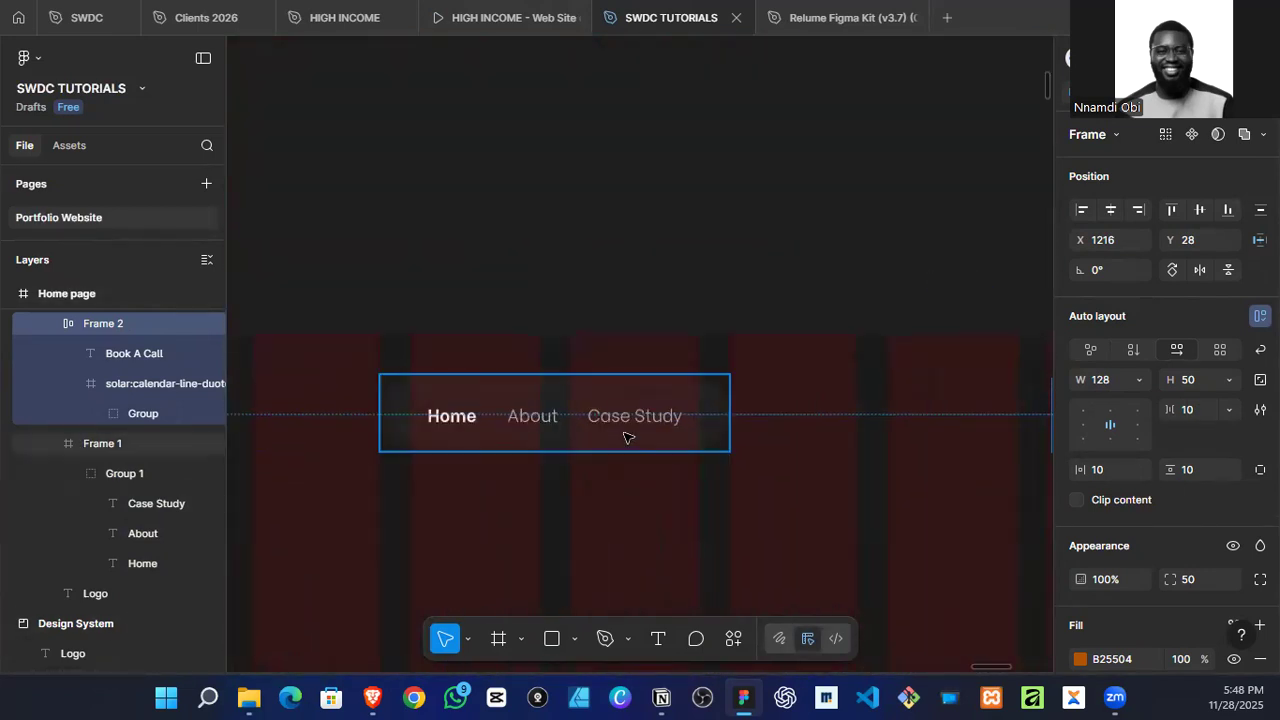
pyautogui.scroll(-5, 600, 452)
pyautogui.hscroll(5, 860, 470)
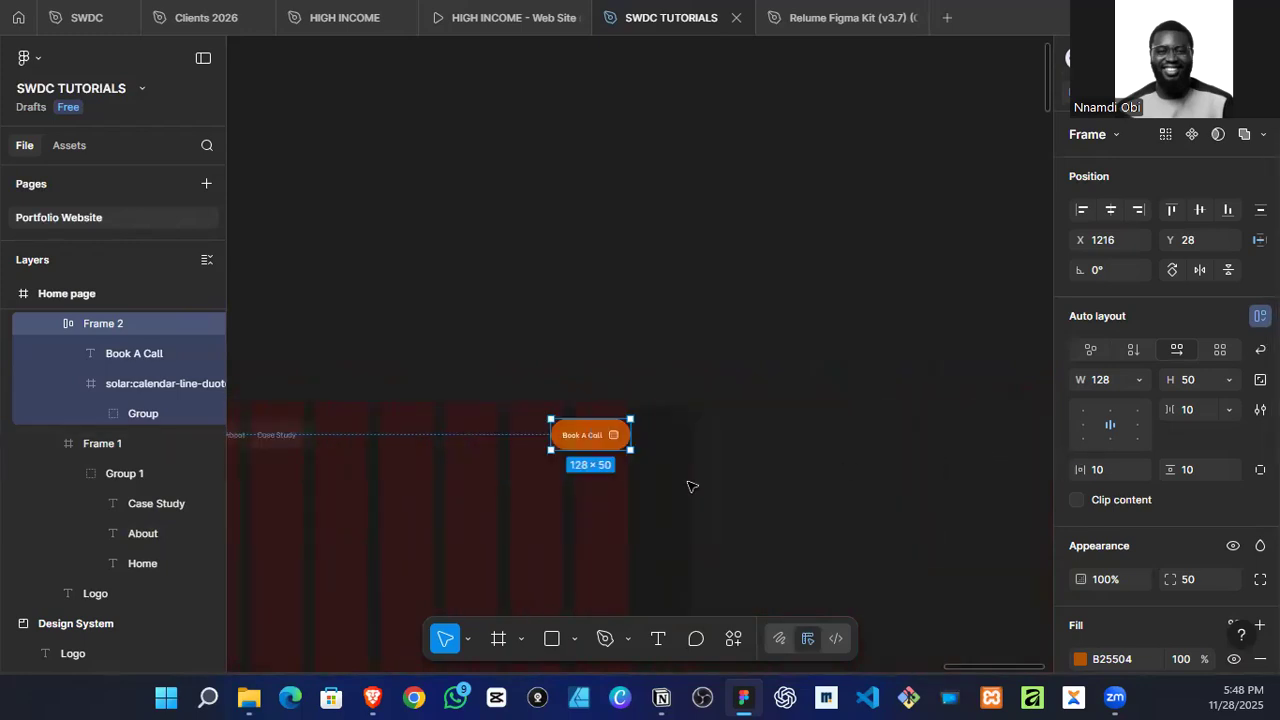
pyautogui.click(840, 422)
pyautogui.hscroll(-5, 834, 423)
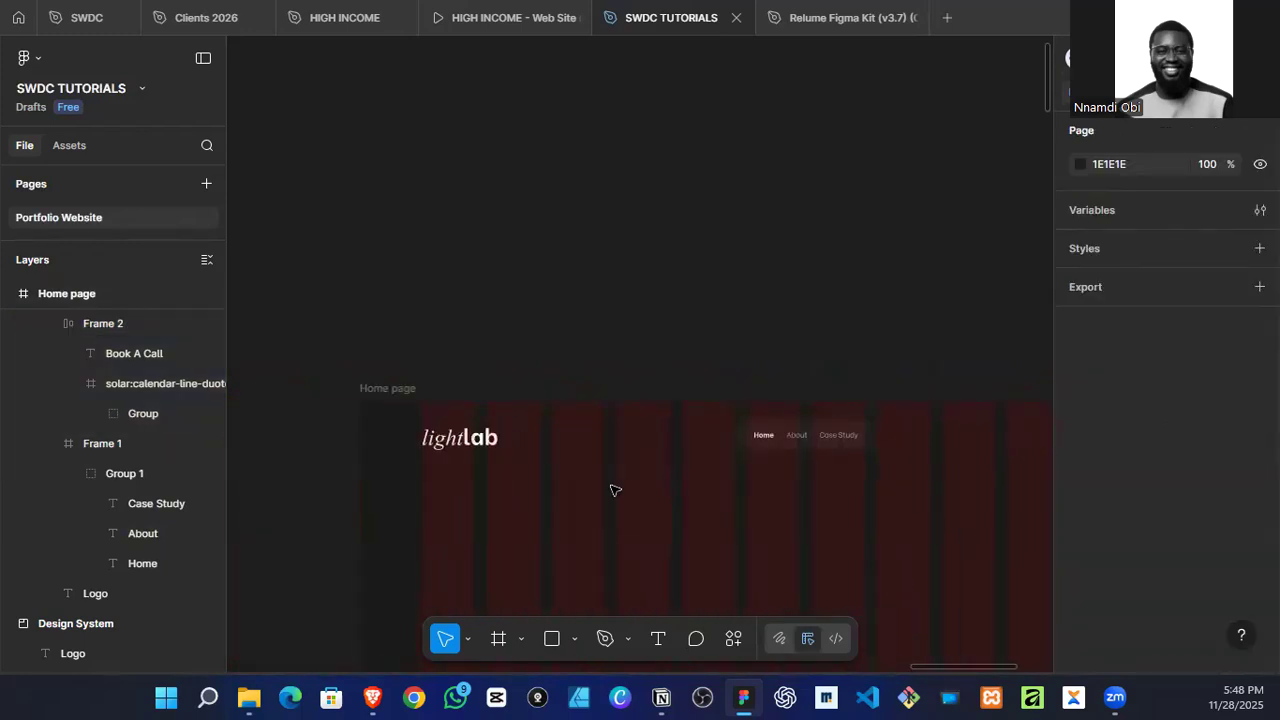
pyautogui.click(630, 445)
pyautogui.scroll(-3, 485, 445)
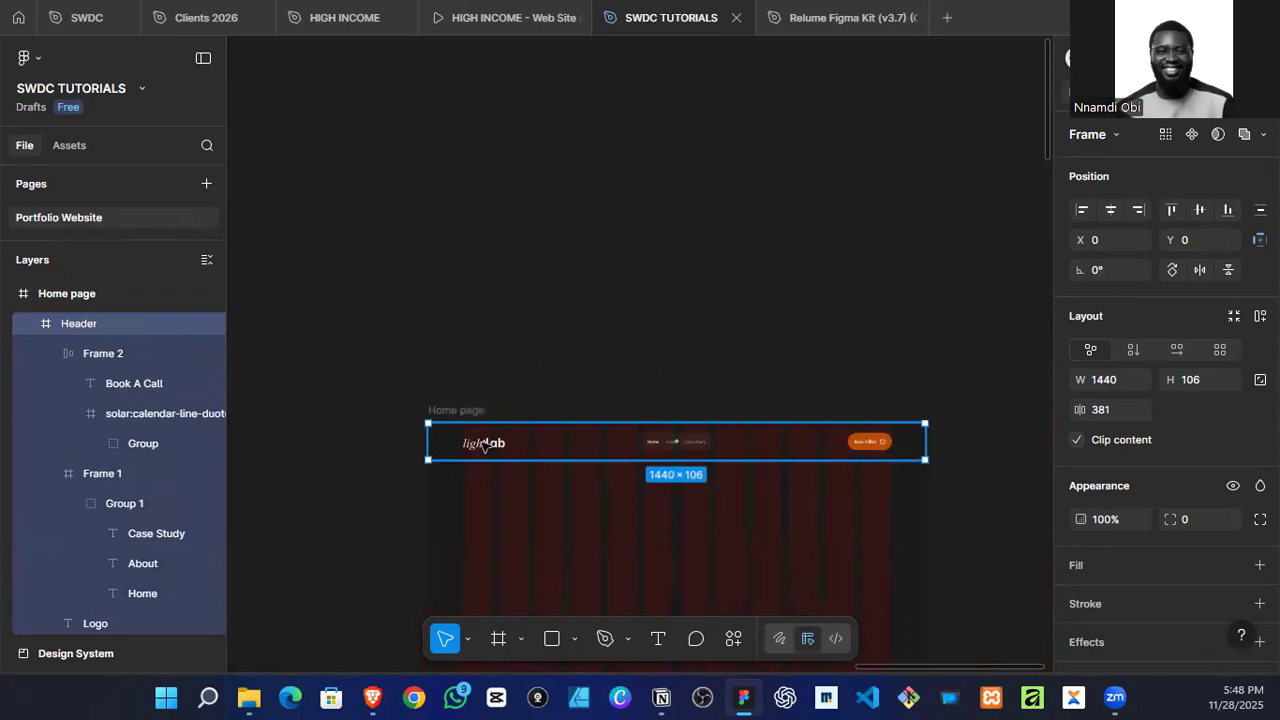
pyautogui.click(505, 448)
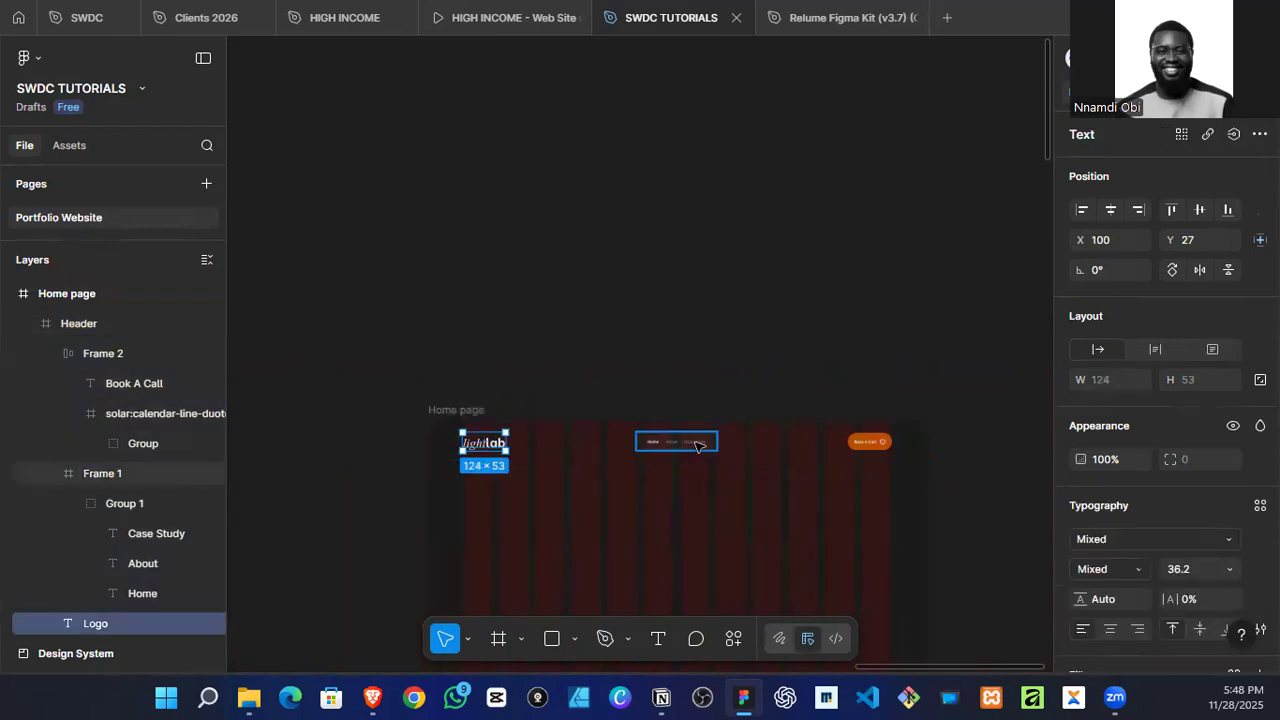
pyautogui.keyDown('shift'); pyautogui.click(690, 446); pyautogui.keyUp('shift')
pyautogui.keyDown('shift'); pyautogui.click(868, 441); pyautogui.keyUp('shift')
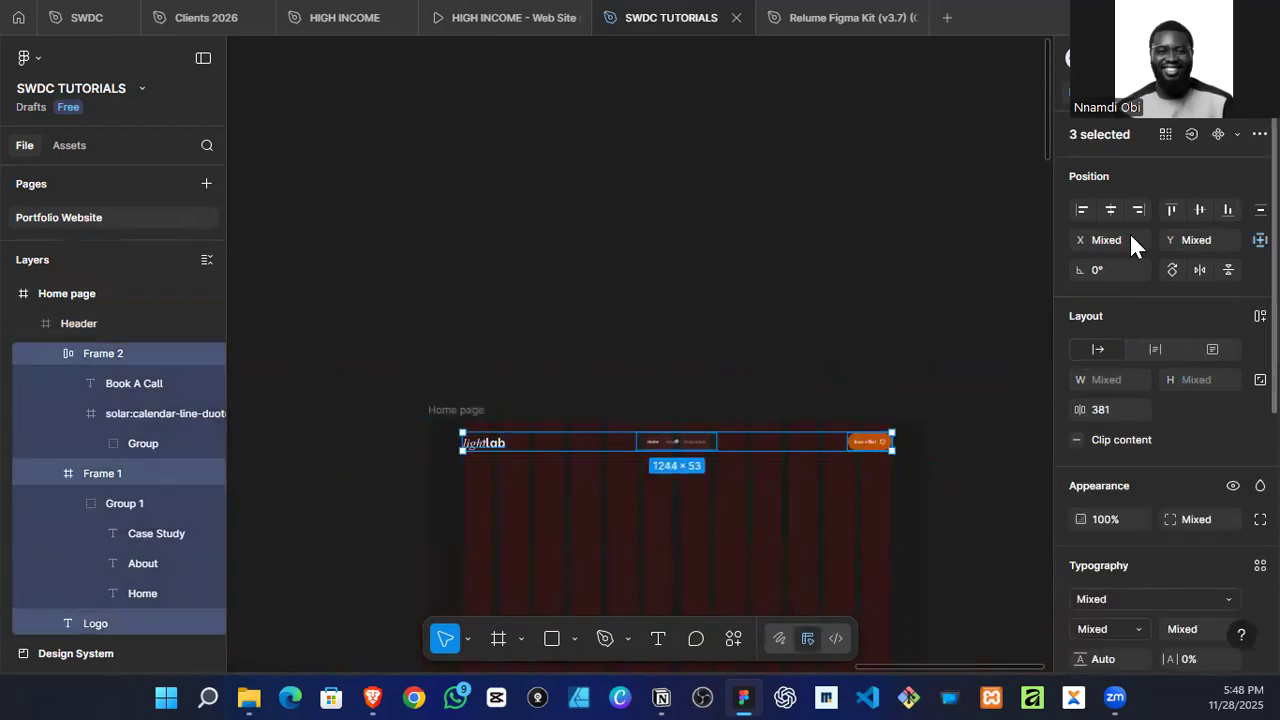
pyautogui.hotkey('ctrl', 'g')
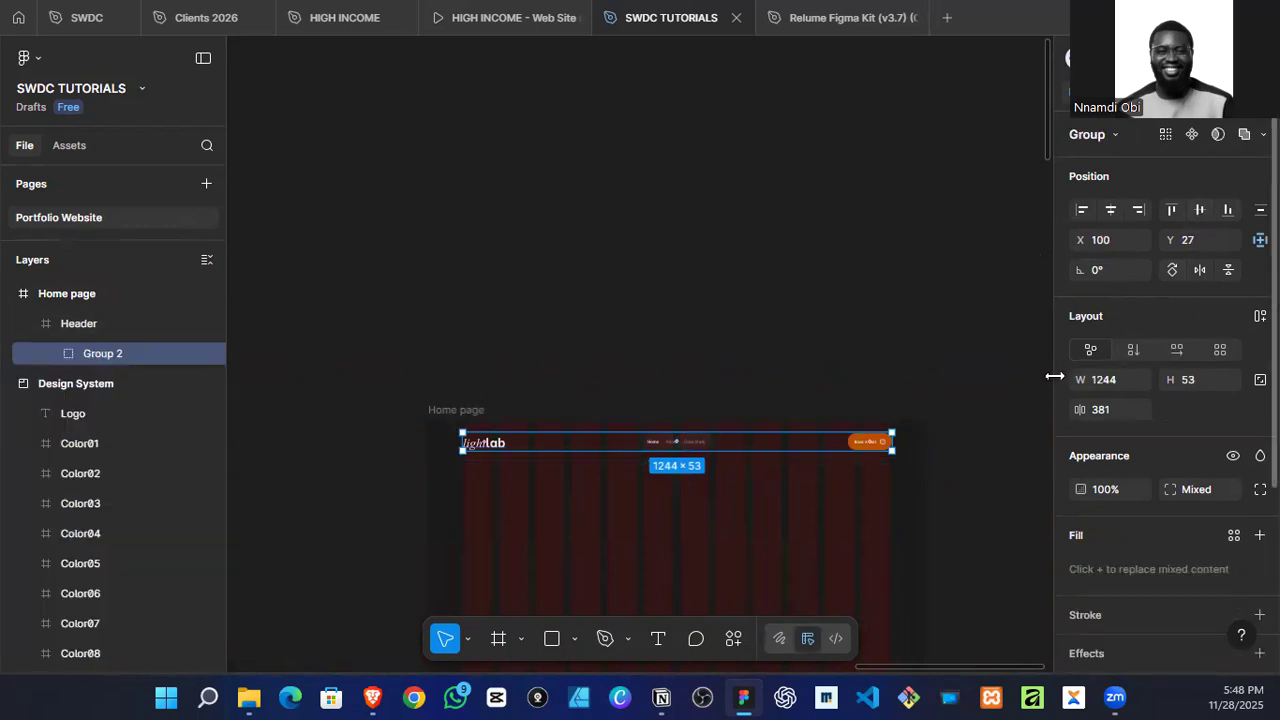
pyautogui.click(828, 497)
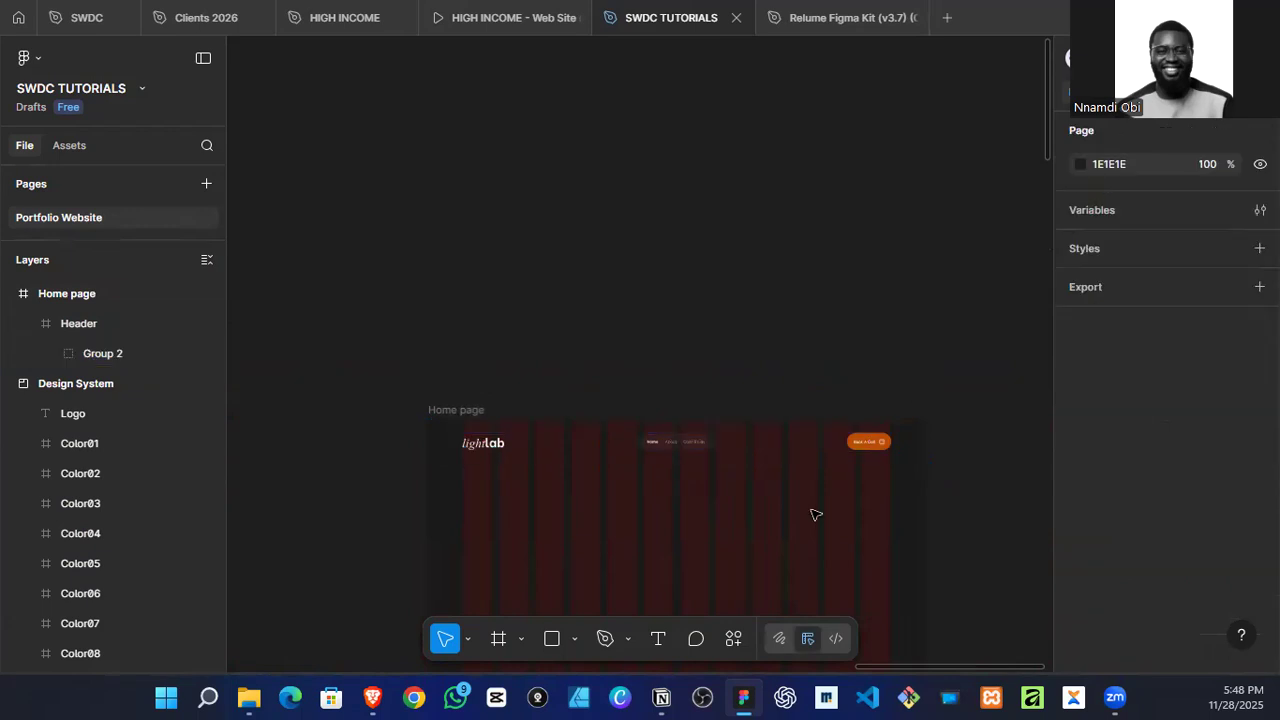
# Step: Check the Header with the Home page's 12-column layout guide hidden, and turn the guide back on
pyautogui.click(914, 447)
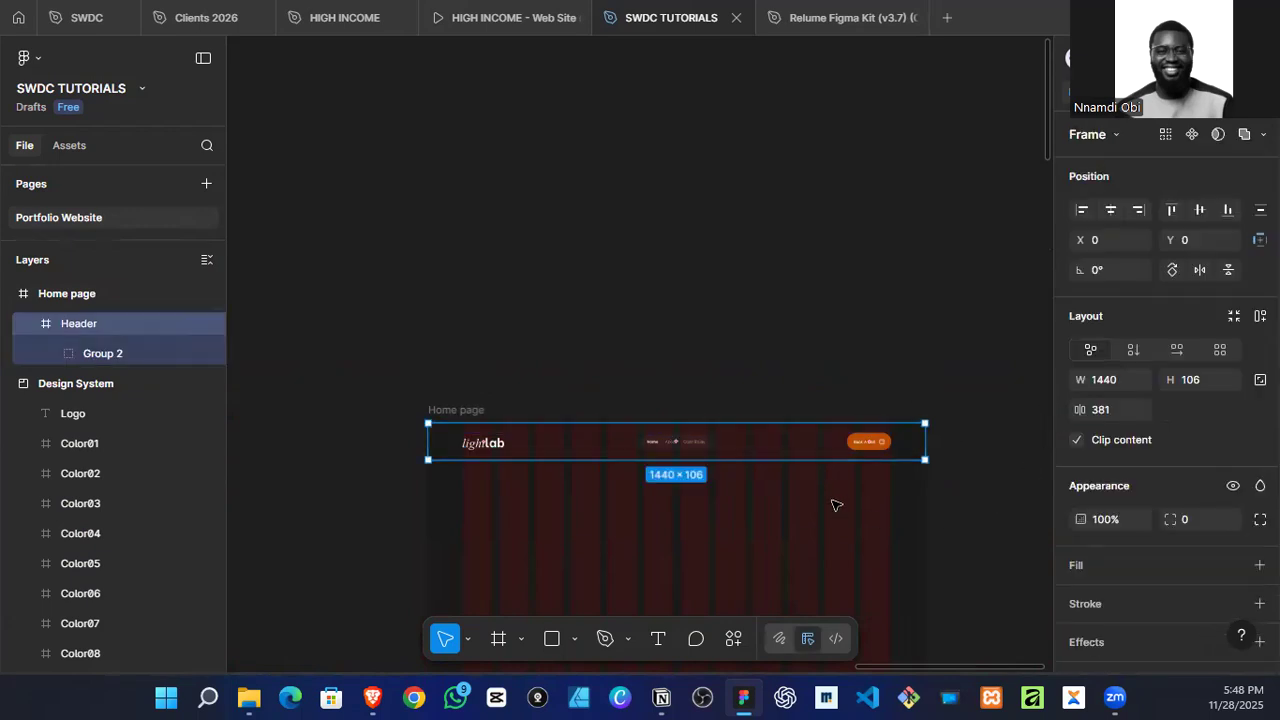
pyautogui.scroll(-2, 836, 512)
pyautogui.click(460, 297)
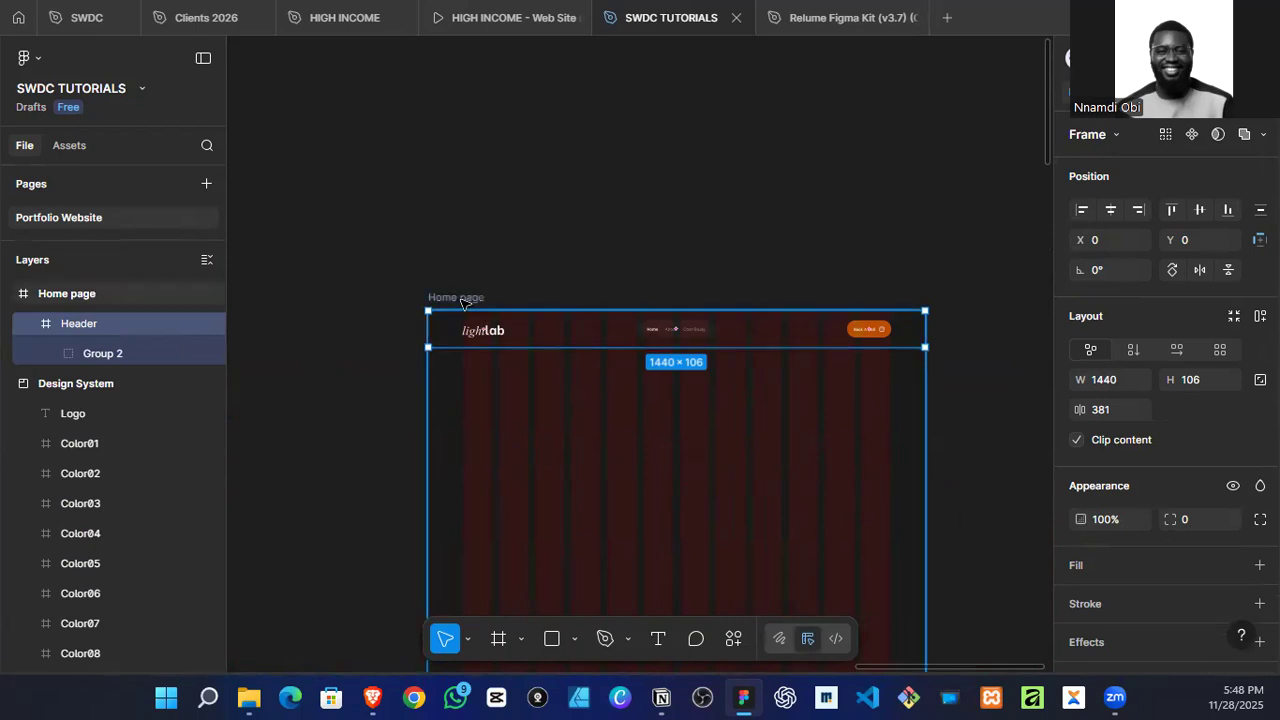
pyautogui.scroll(-3, 1180, 570)
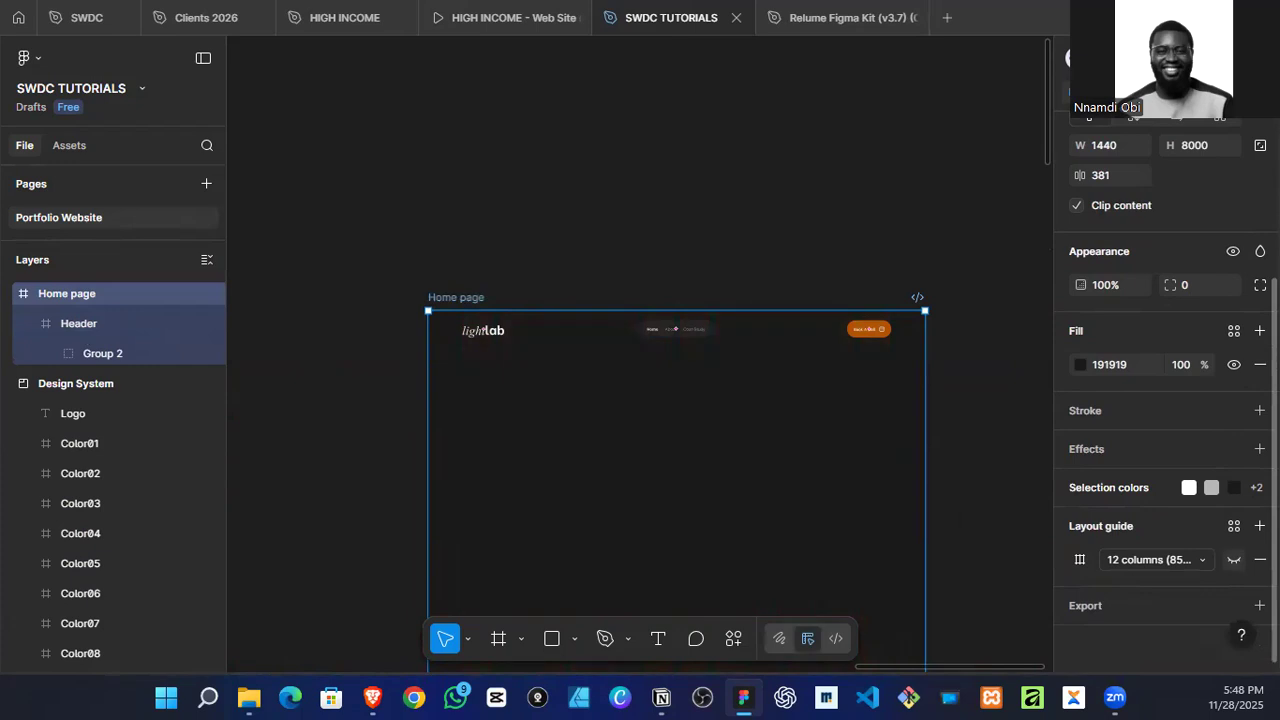
pyautogui.click(1233, 560)
# Step: Examine the Mood Board references, including the 123done page and the hero text of the dark designer portfolio
pyautogui.scroll(-3, 570, 325)
pyautogui.scroll(-3, 651, 397)
pyautogui.scroll(5, 640, 408)
pyautogui.scroll(-2, 642, 431)
pyautogui.scroll(-3, 620, 434)
pyautogui.hscroll(-2, 380, 310)
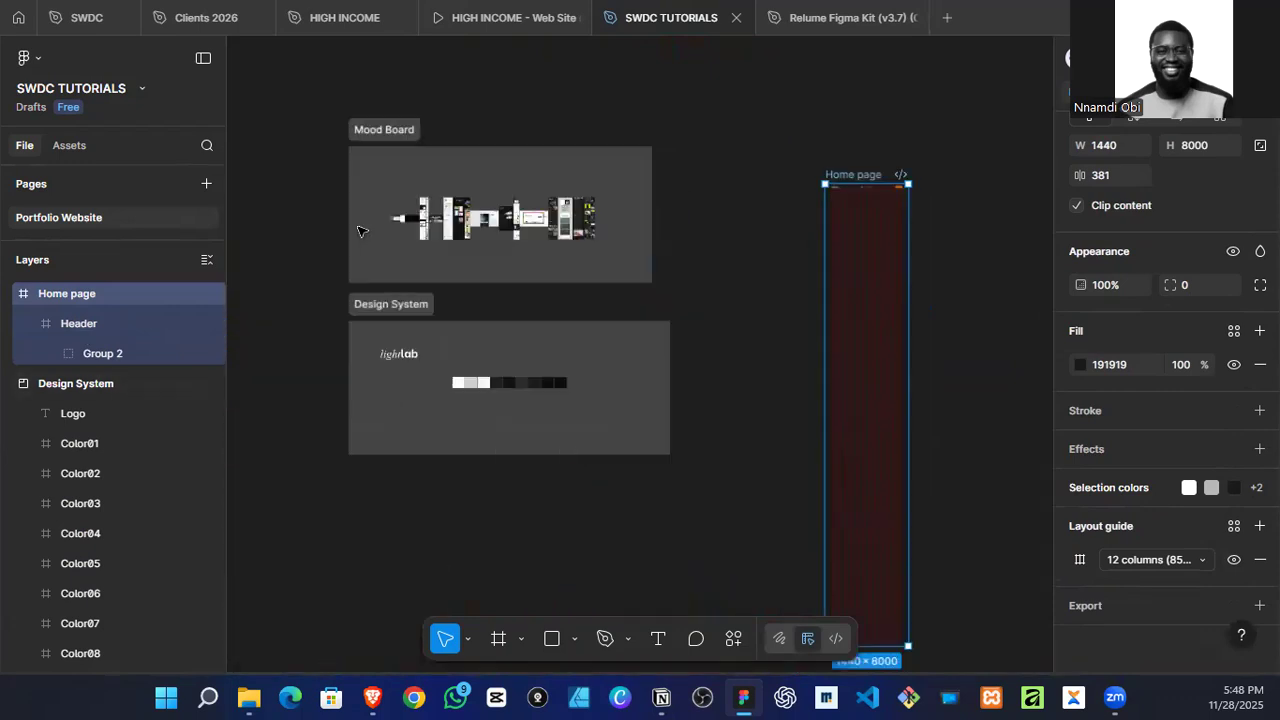
pyautogui.scroll(5, 600, 230)
pyautogui.scroll(5, 553, 479)
pyautogui.scroll(5, 553, 479)
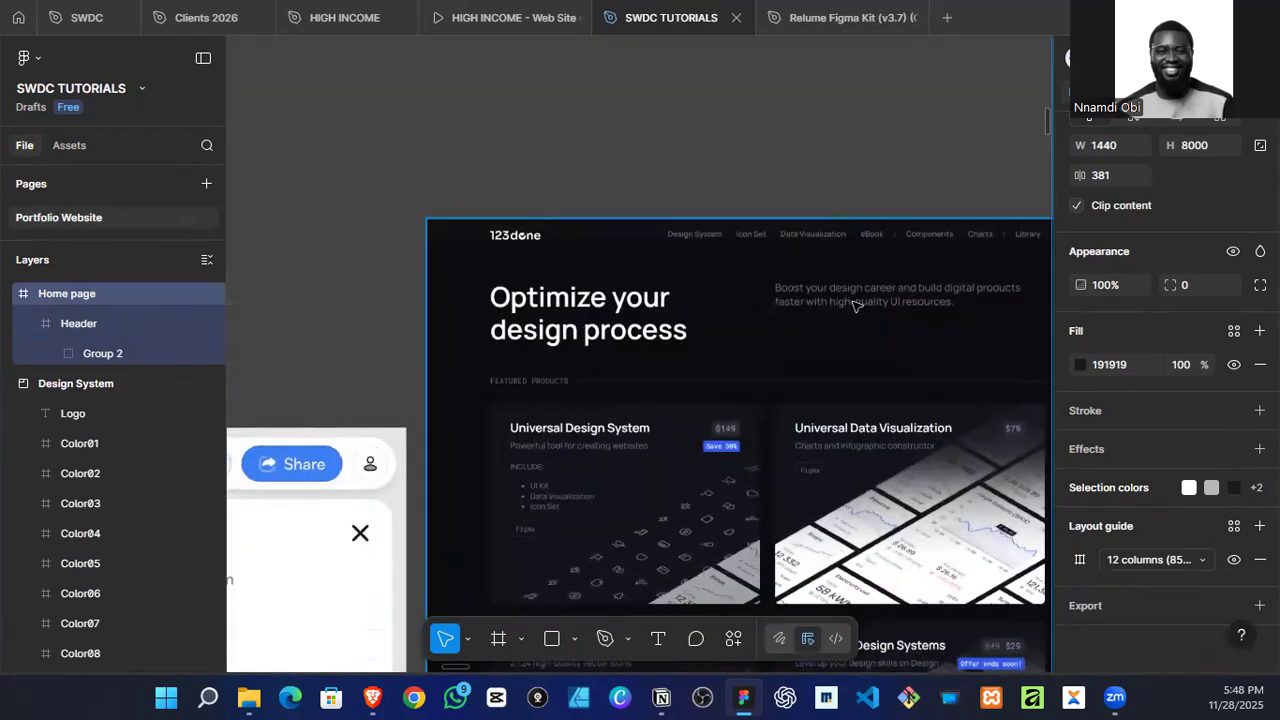
pyautogui.scroll(-5, 855, 305)
pyautogui.hscroll(-5, 480, 435)
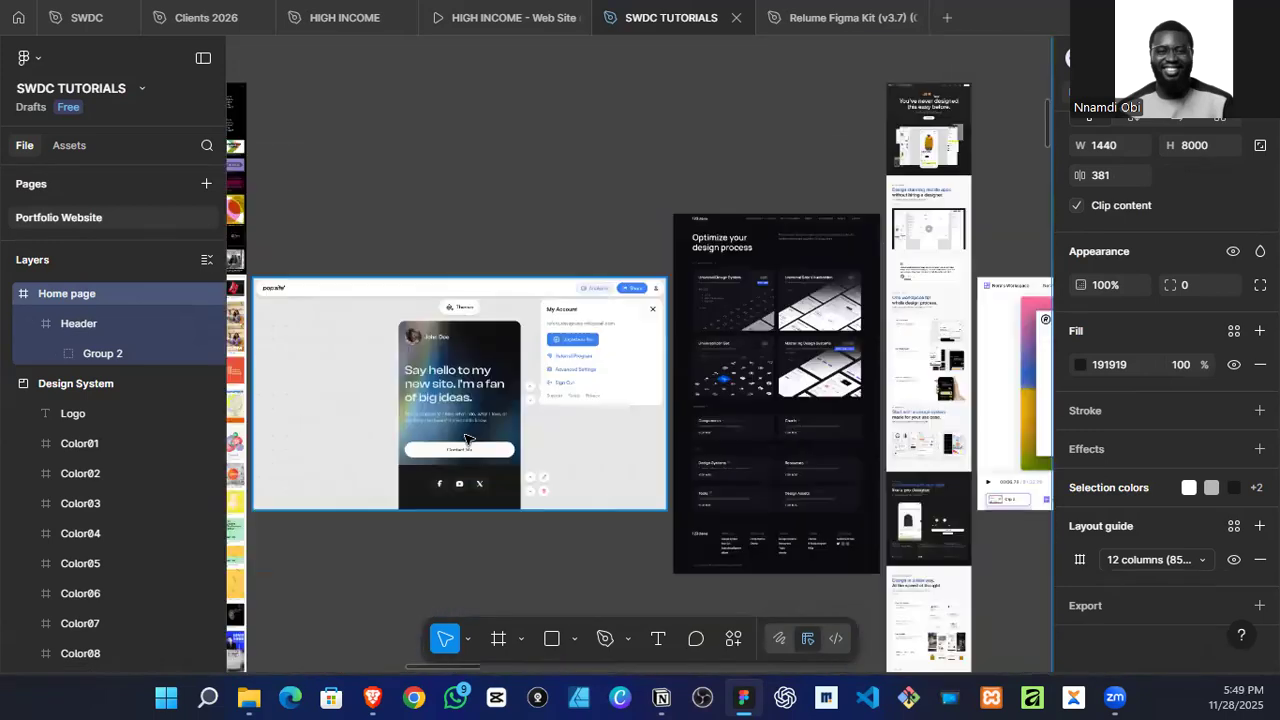
pyautogui.hscroll(-3, 480, 435)
pyautogui.hscroll(-10, 480, 435)
pyautogui.scroll(3, 606, 398)
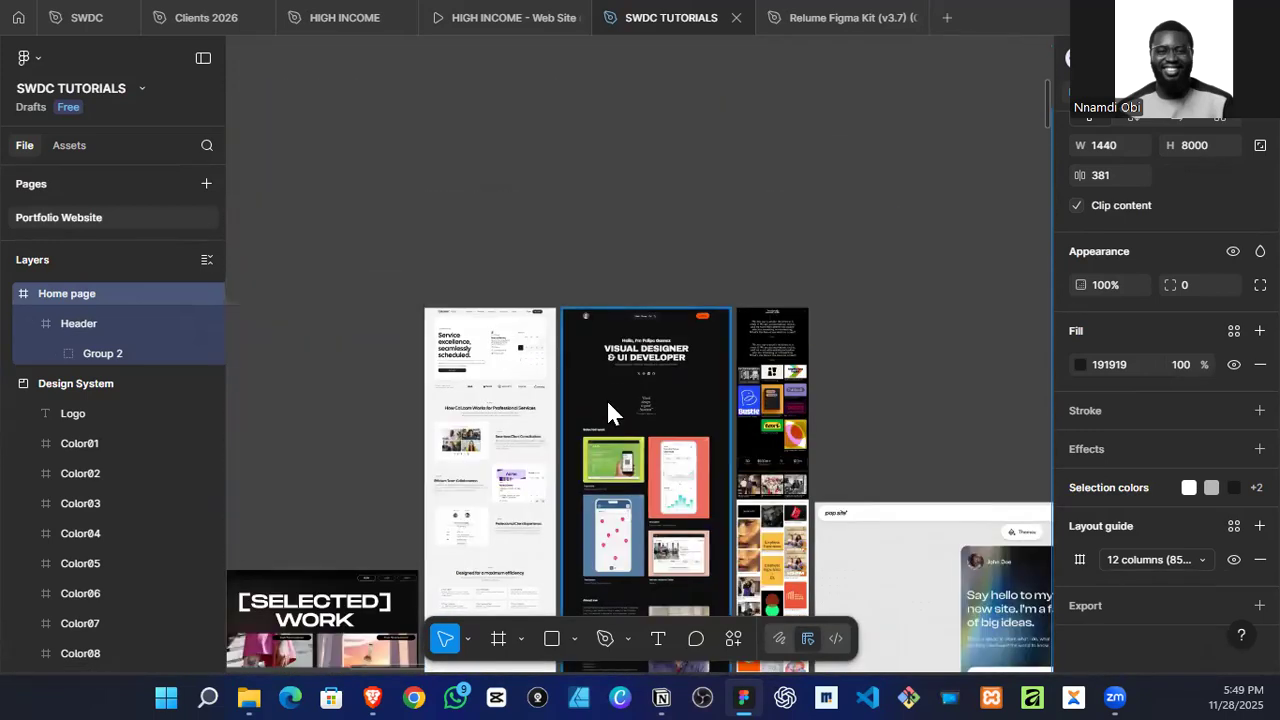
pyautogui.scroll(5, 614, 403)
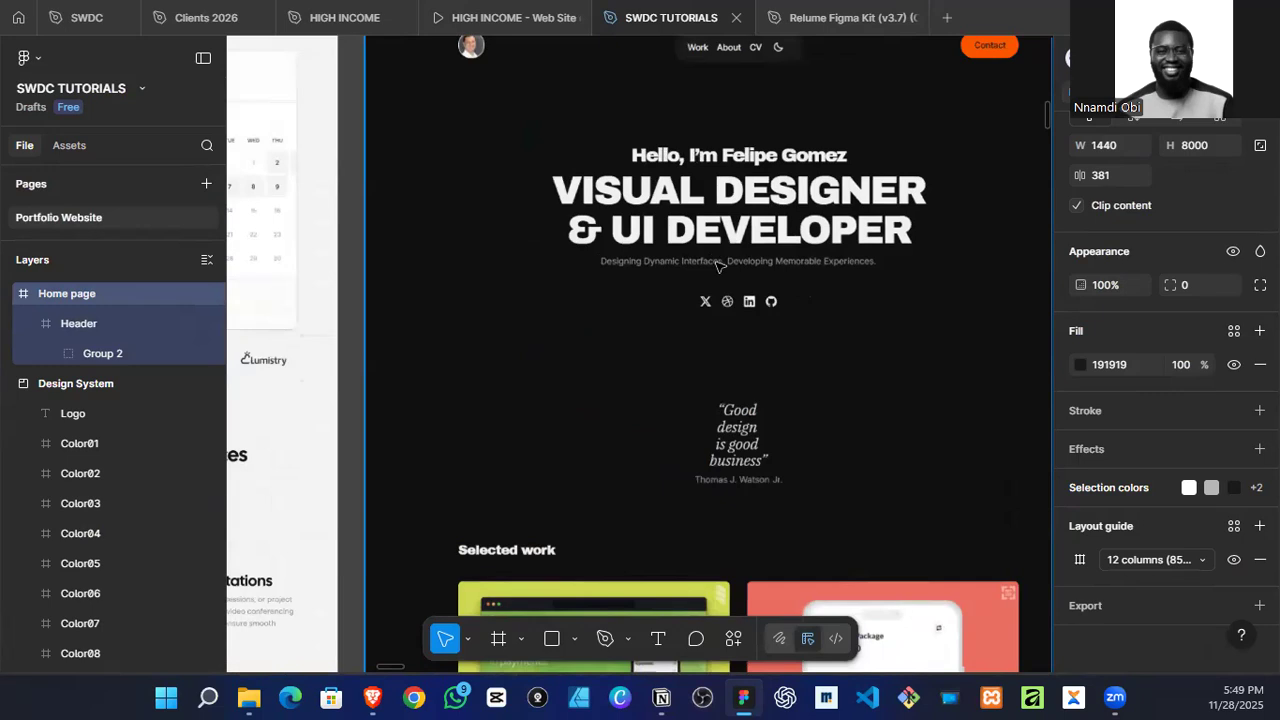
# Step: Examine the Cal.com page and the Contra portfolio screenshot in the Mood Board for hero layout ideas
pyautogui.scroll(-5, 724, 259)
pyautogui.hscroll(-5, 716, 507)
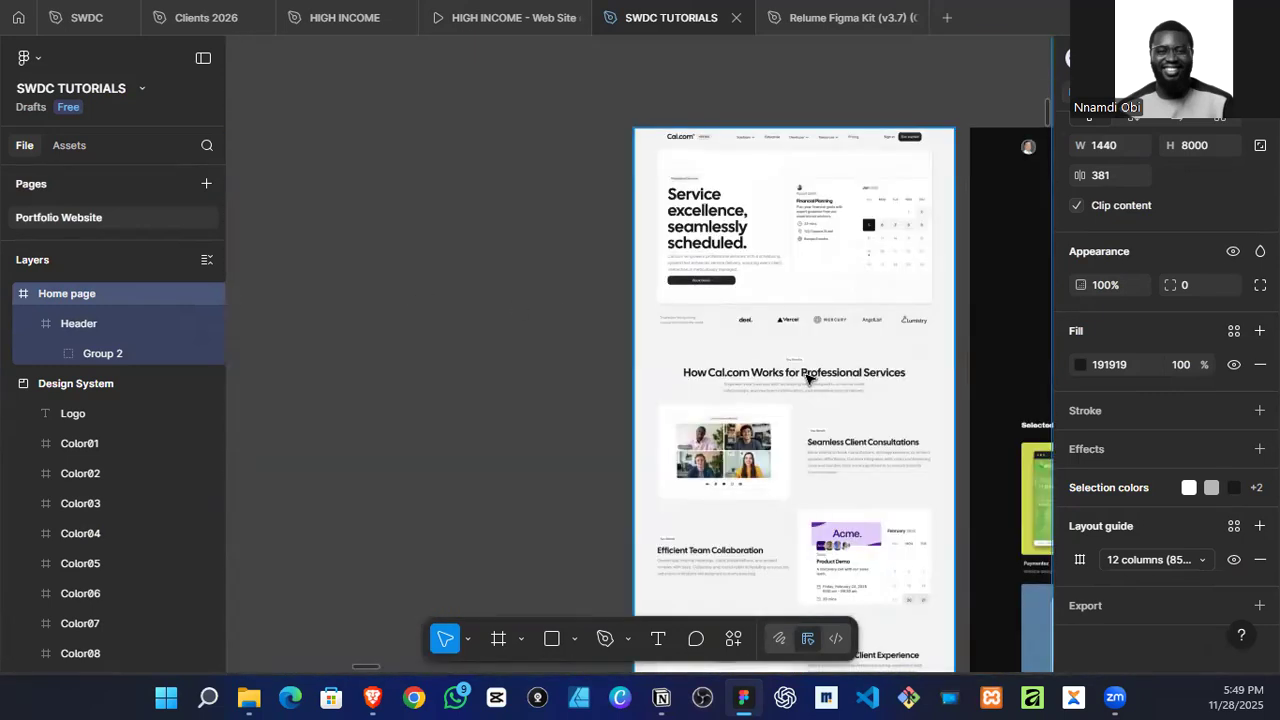
pyautogui.scroll(-5, 716, 340)
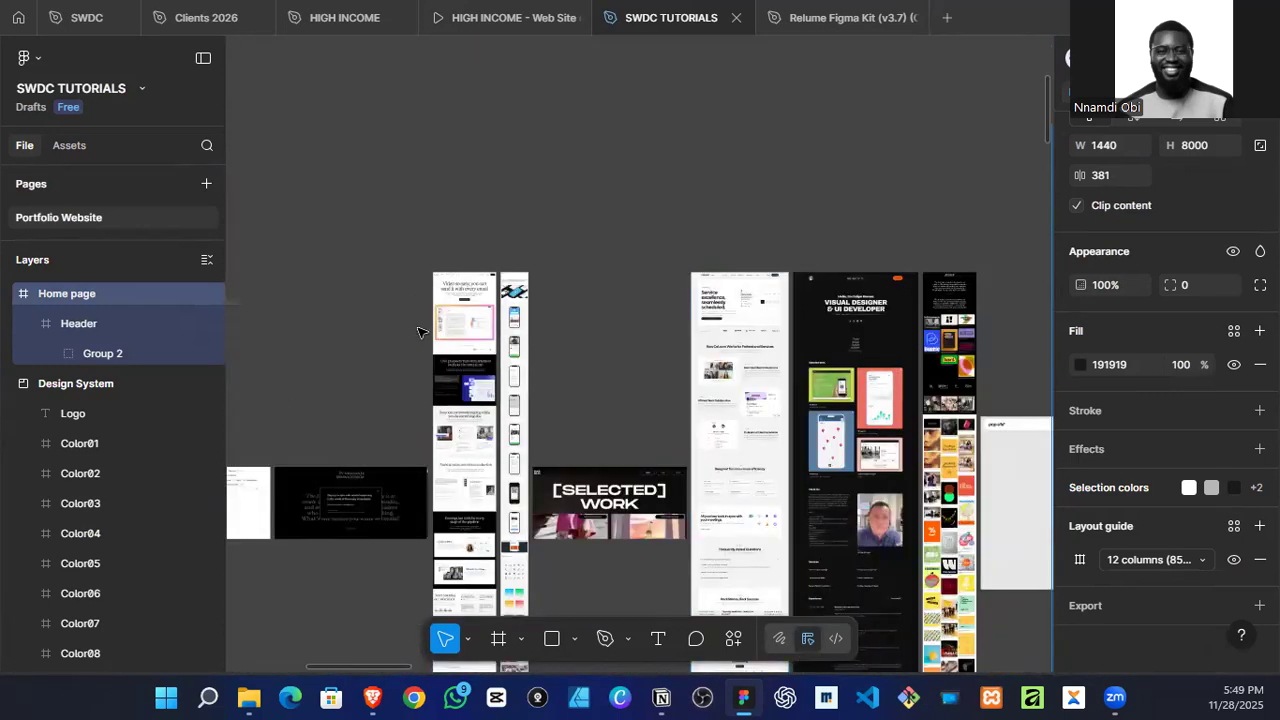
pyautogui.hscroll(-5, 455, 380)
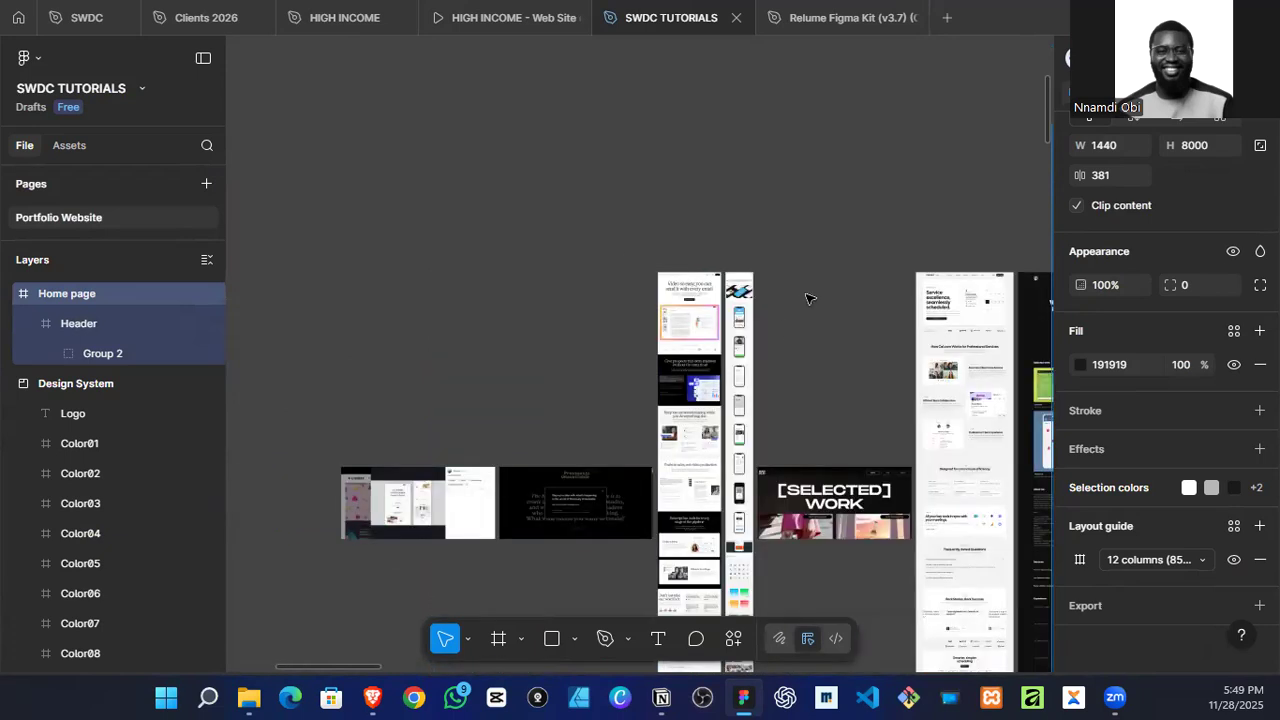
pyautogui.scroll(5, 363, 474)
pyautogui.scroll(-5, 612, 372)
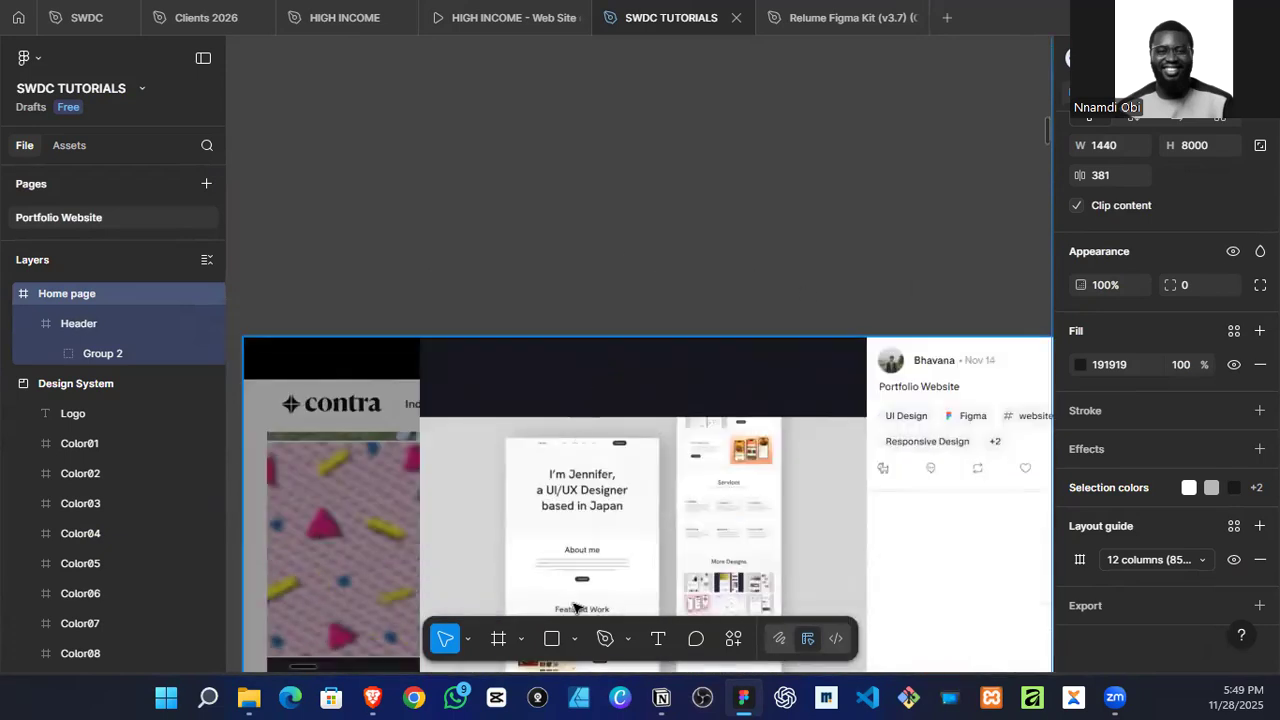
pyautogui.scroll(5, 608, 543)
pyautogui.scroll(-3, 583, 502)
pyautogui.scroll(-5, 583, 502)
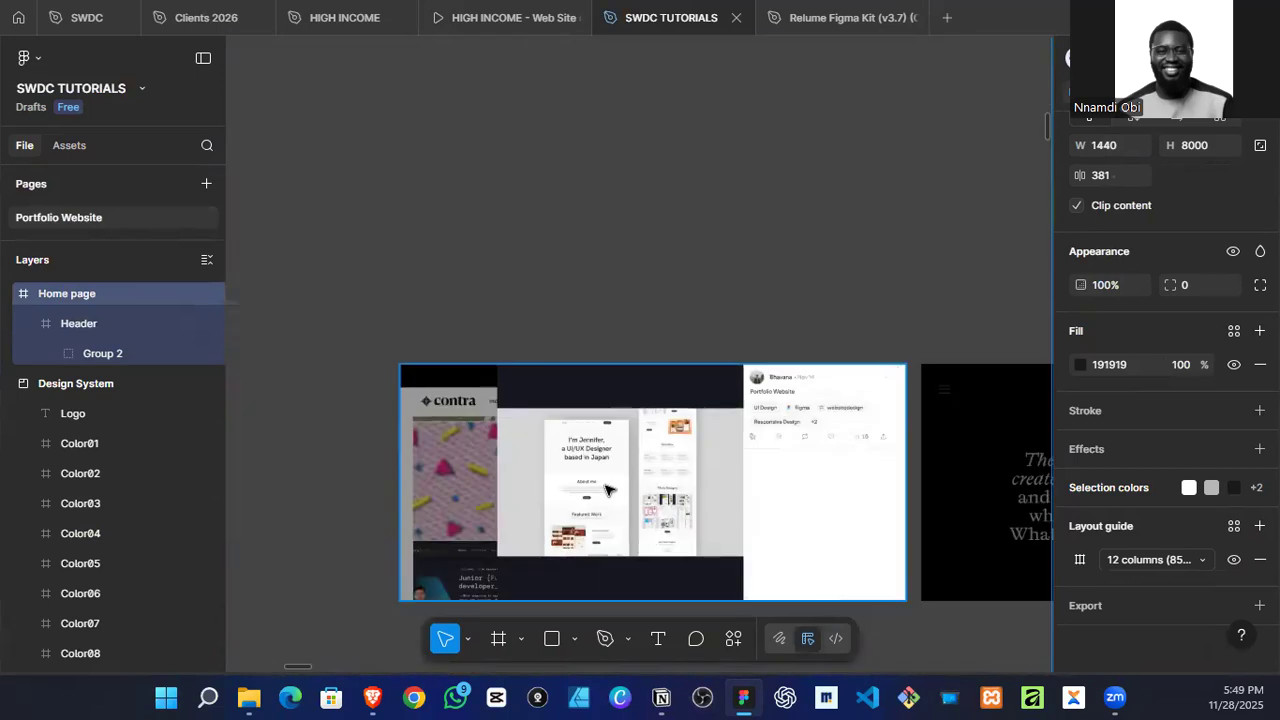
pyautogui.scroll(4, 945, 227)
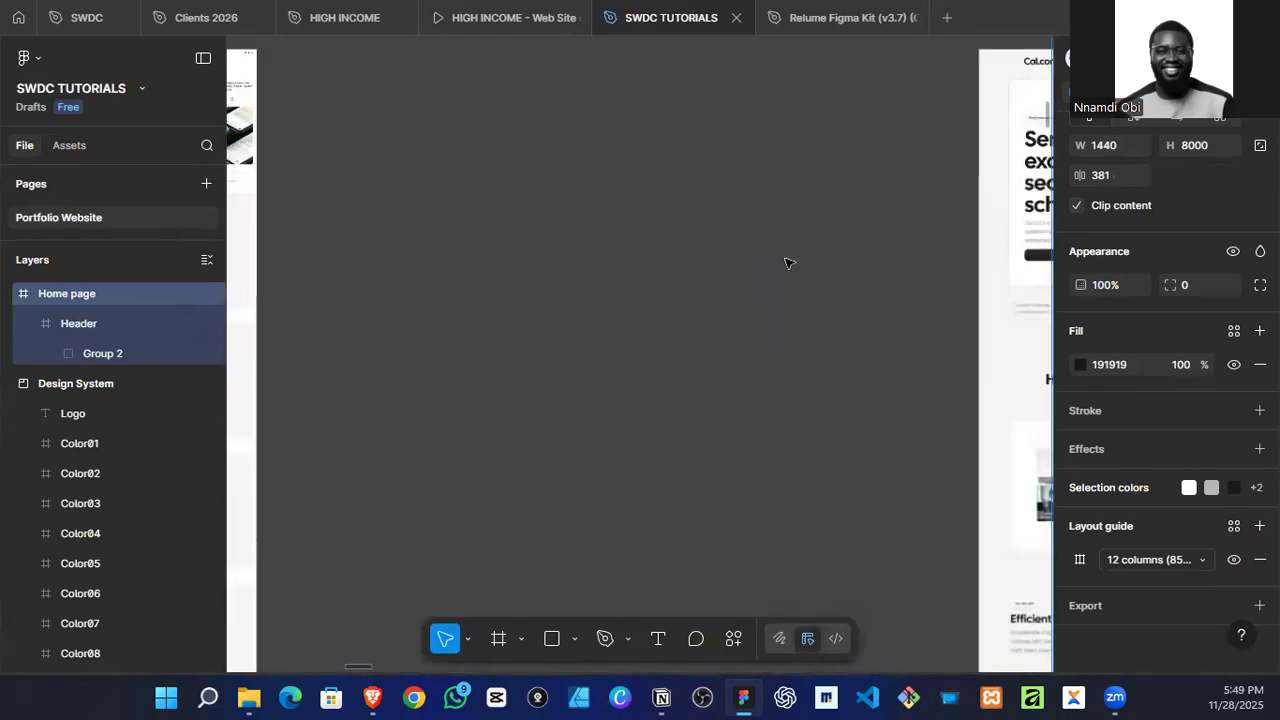
pyautogui.scroll(-3, 530, 316)
pyautogui.scroll(4, 334, 263)
pyautogui.scroll(-5, 334, 263)
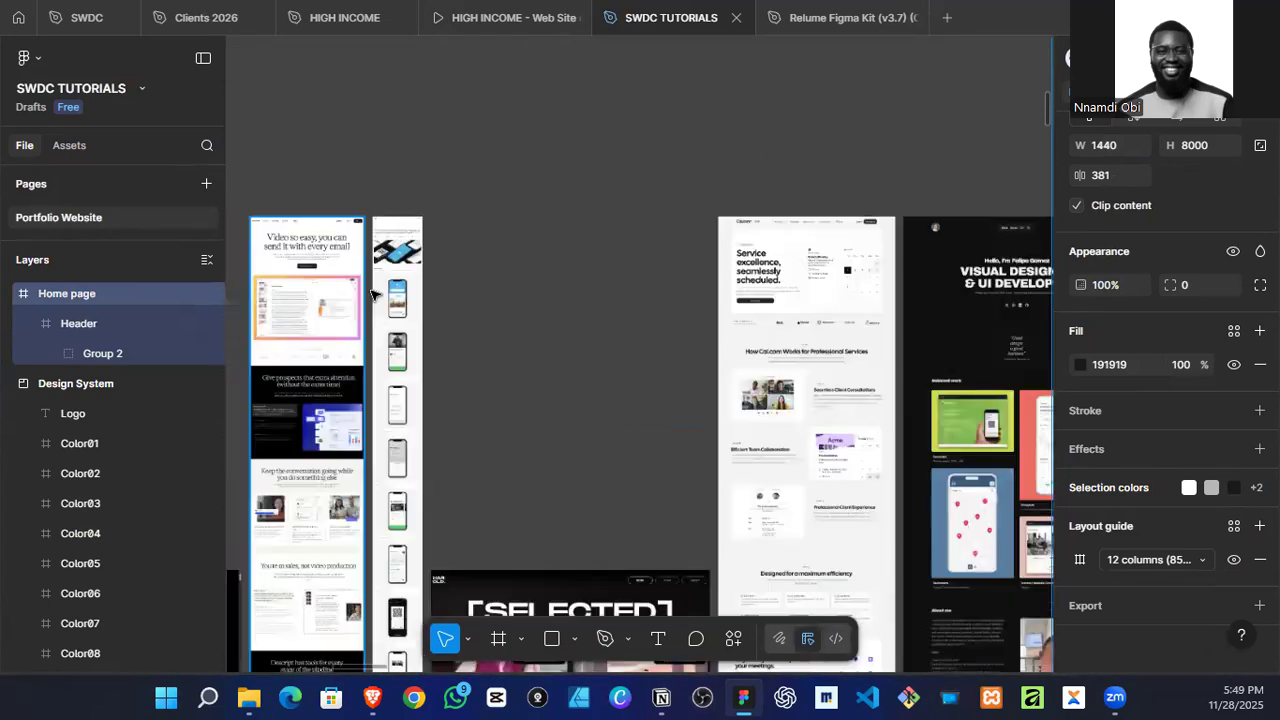
# Step: Examine the Flexe page and the "You've never designed this easy before." hero in the Mood Board
pyautogui.scroll(4, 752, 392)
pyautogui.hscroll(3, 752, 392)
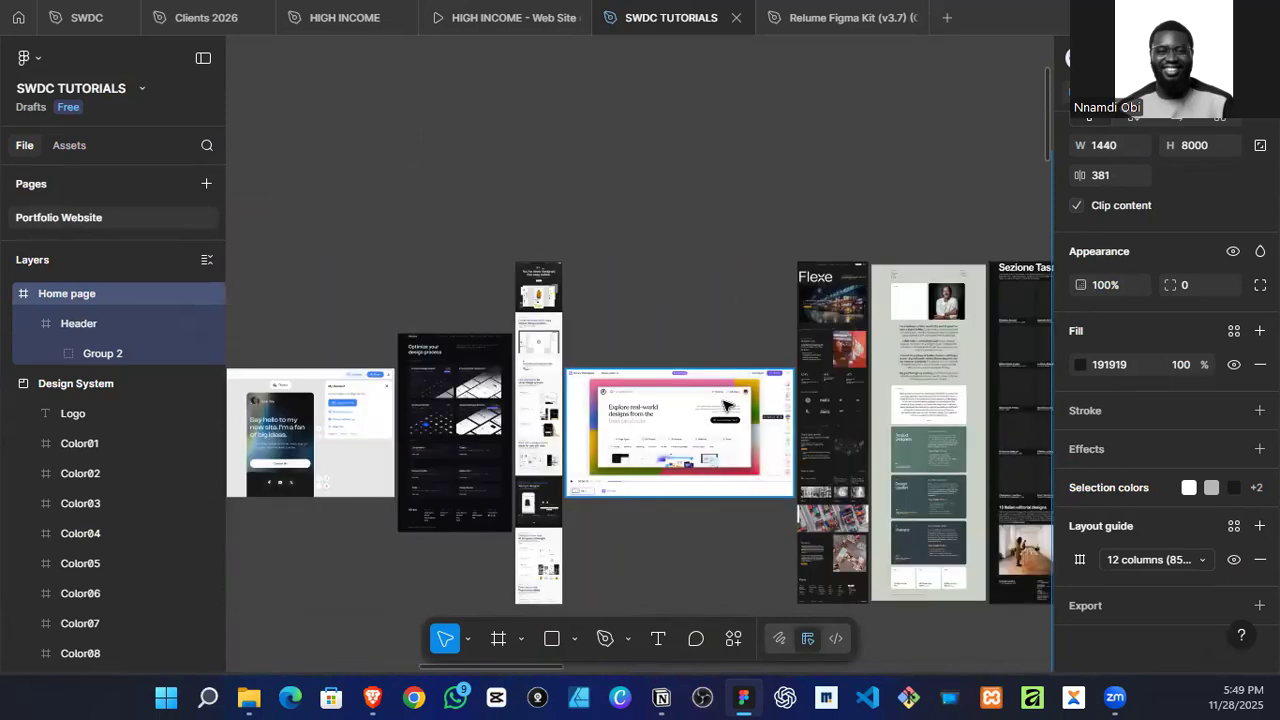
pyautogui.hscroll(4, 541, 328)
pyautogui.scroll(5, 607, 296)
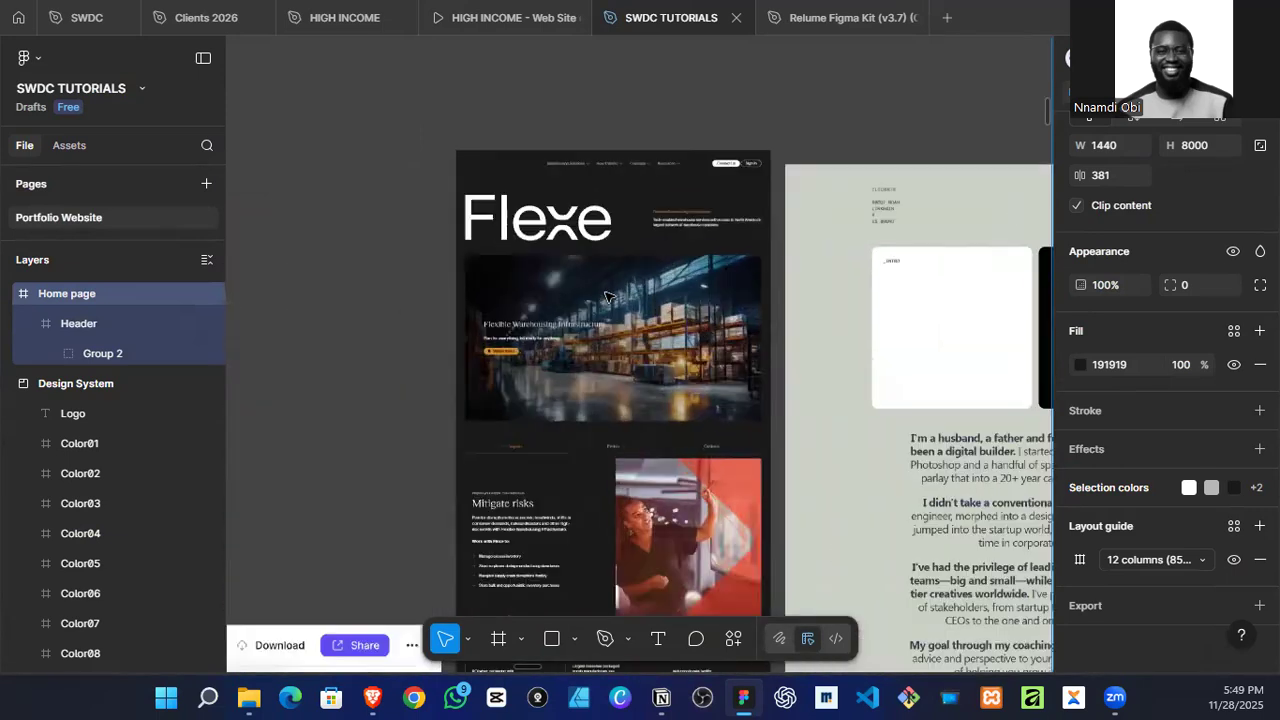
pyautogui.scroll(-4, 668, 490)
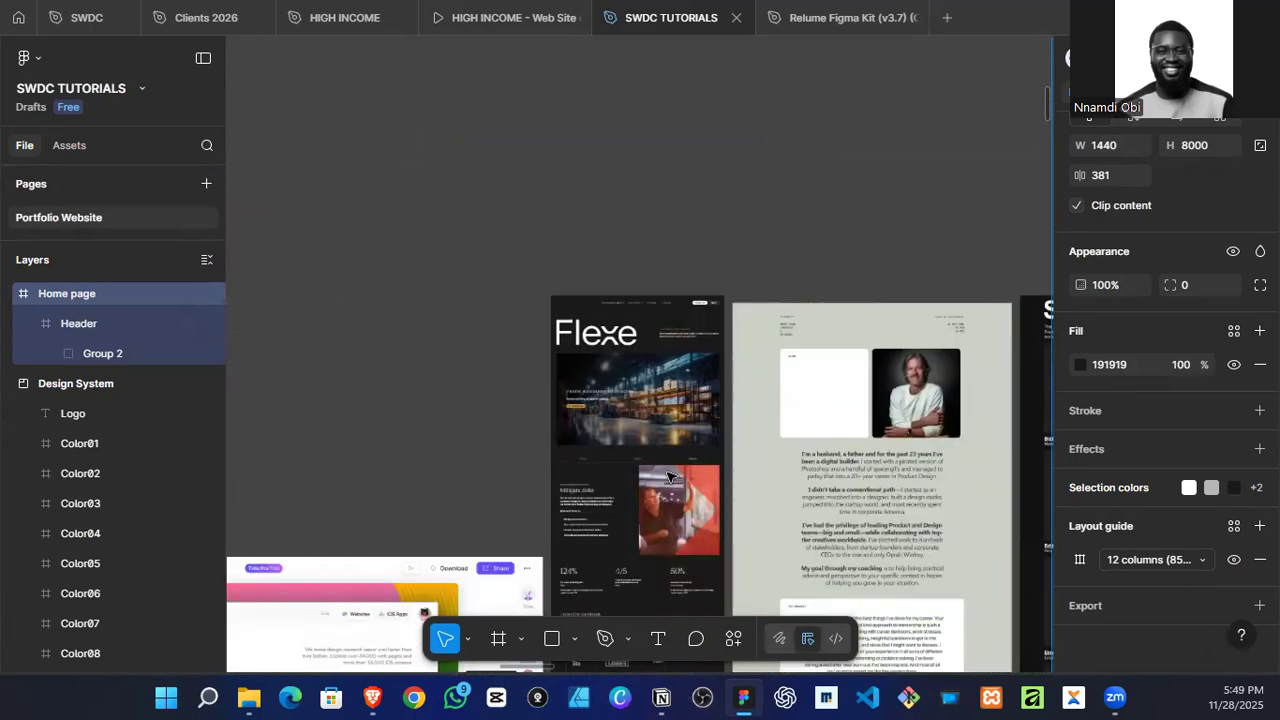
pyautogui.hscroll(-5, 269, 393)
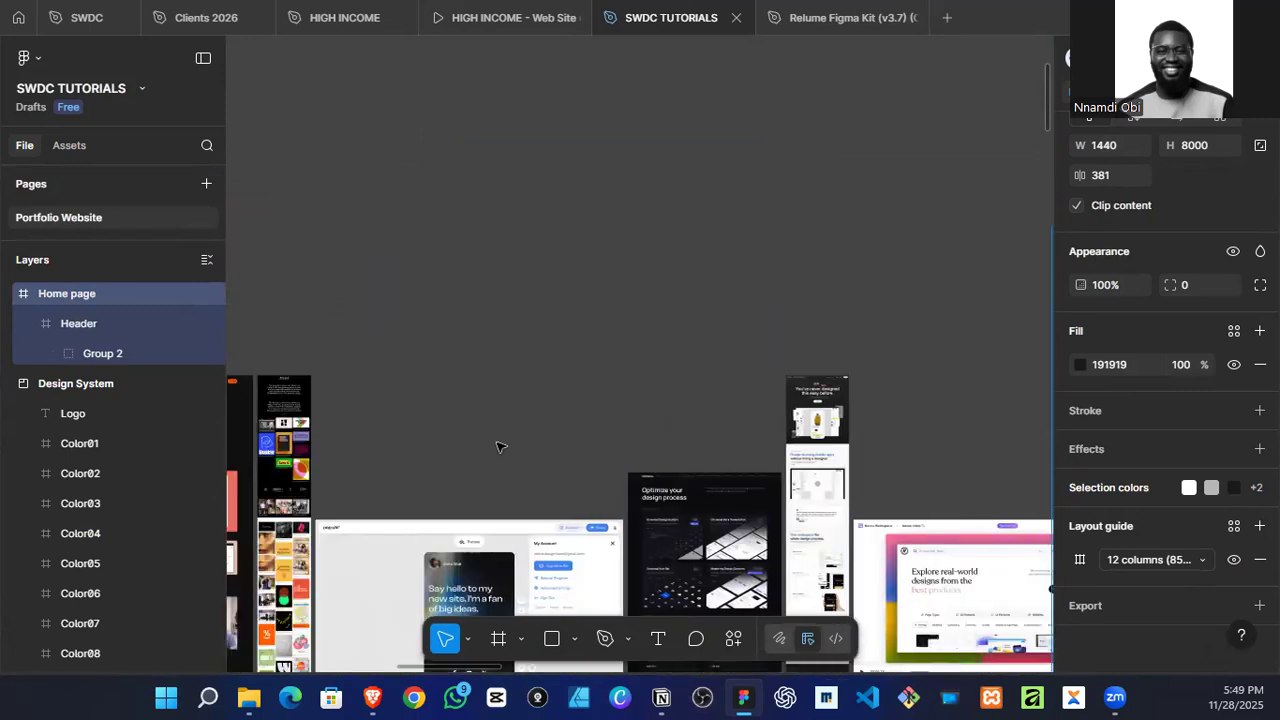
pyautogui.scroll(6, 835, 412)
pyautogui.scroll(3, 835, 412)
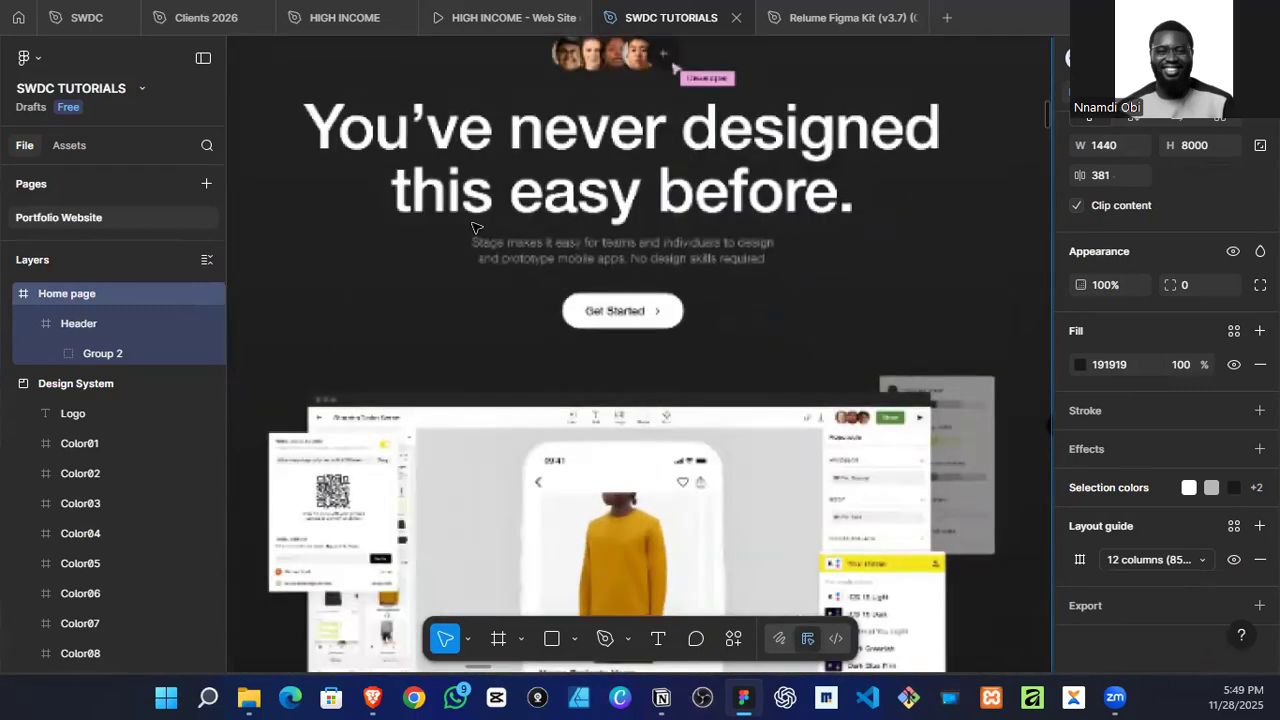
pyautogui.scroll(3, 493, 331)
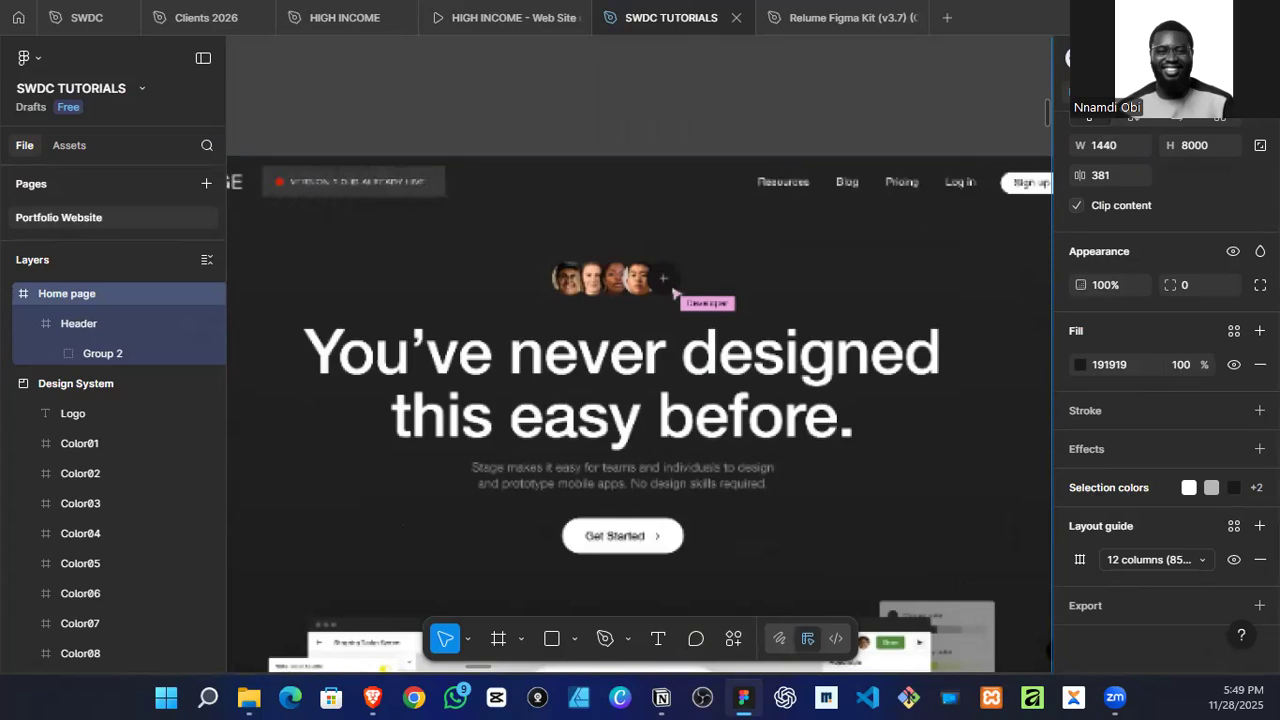
# Step: Switch to Google Chrome and open the browsing history entries for "chatgpt"
pyautogui.press('super+d')
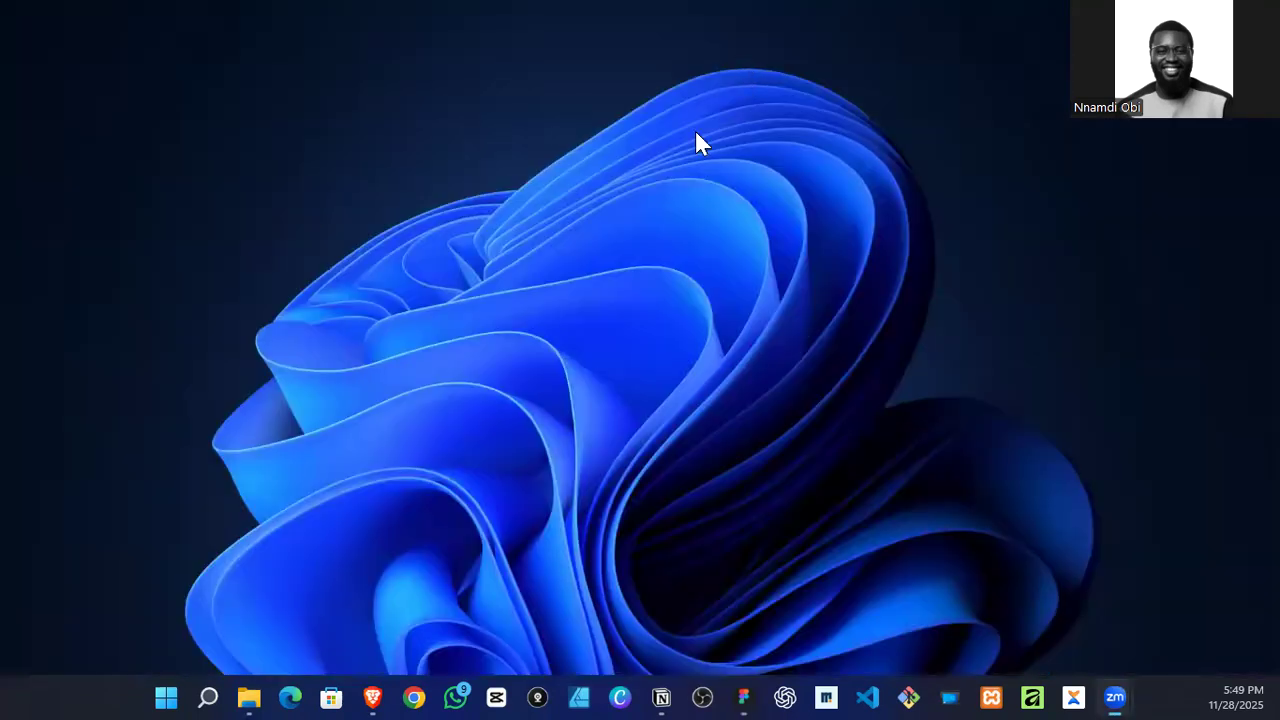
pyautogui.click(374, 696)
pyautogui.click(374, 696)
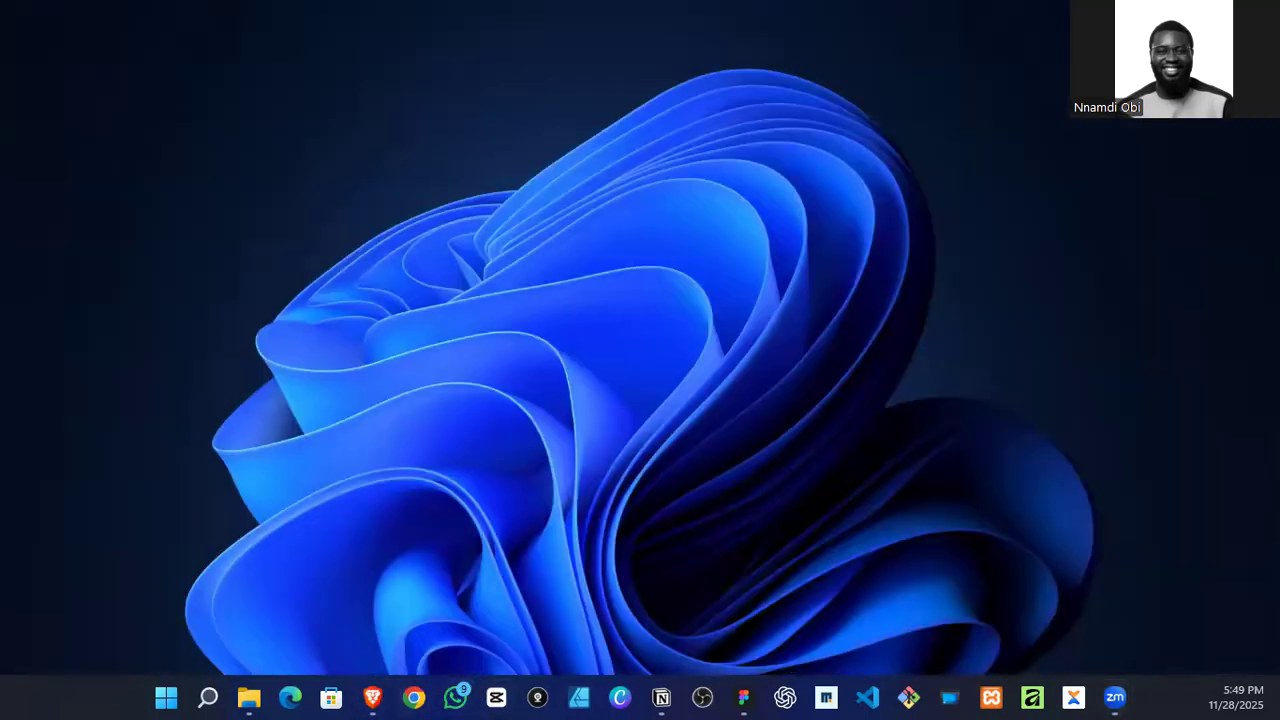
pyautogui.click(413, 697)
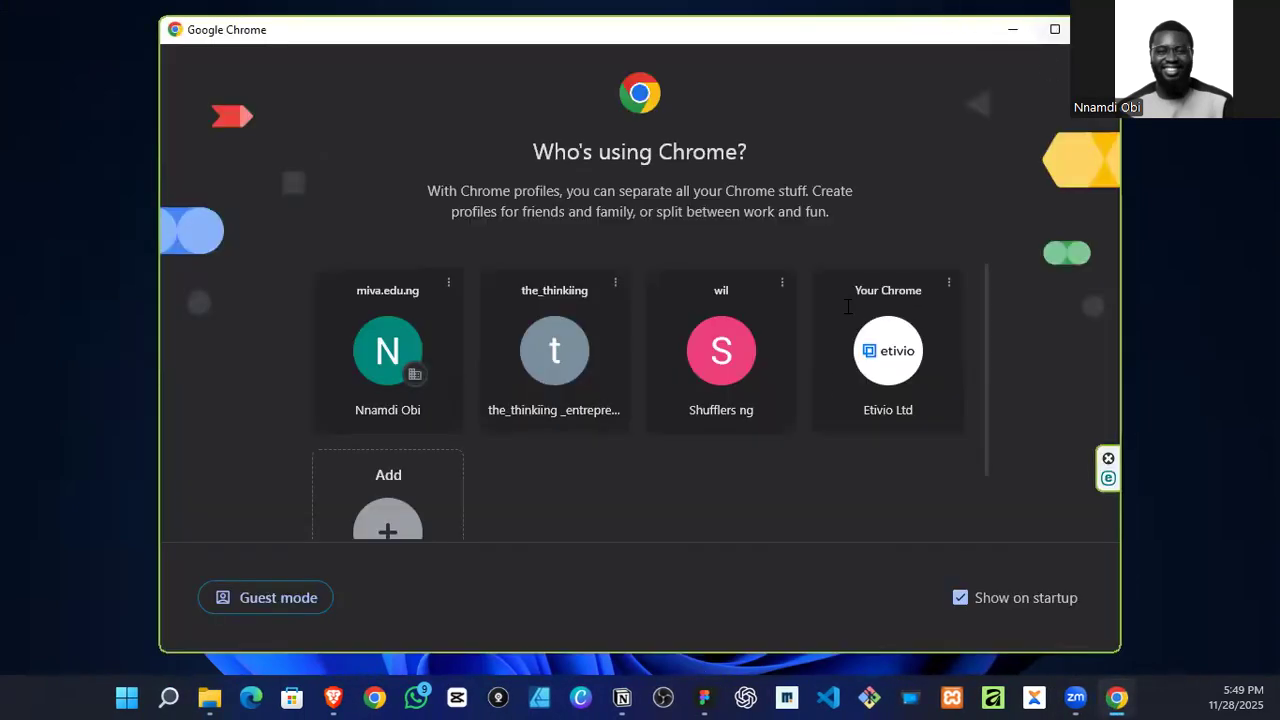
pyautogui.click(871, 366)
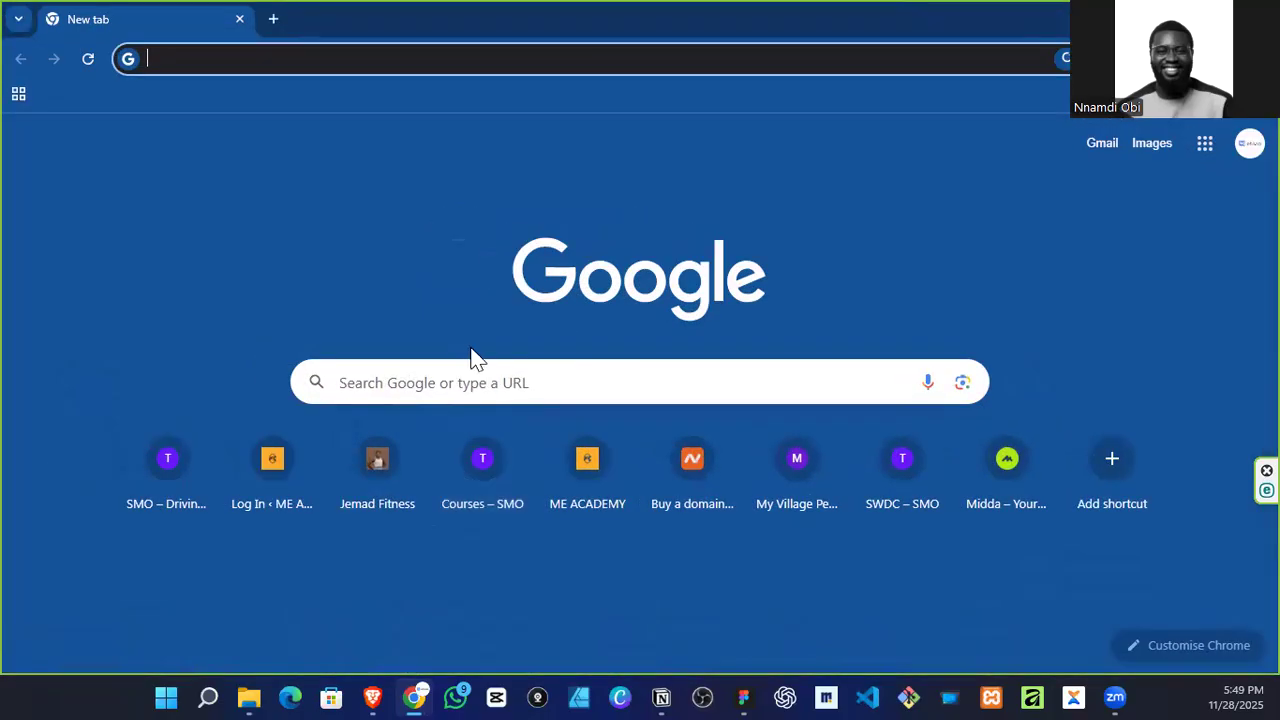
pyautogui.write('ch')
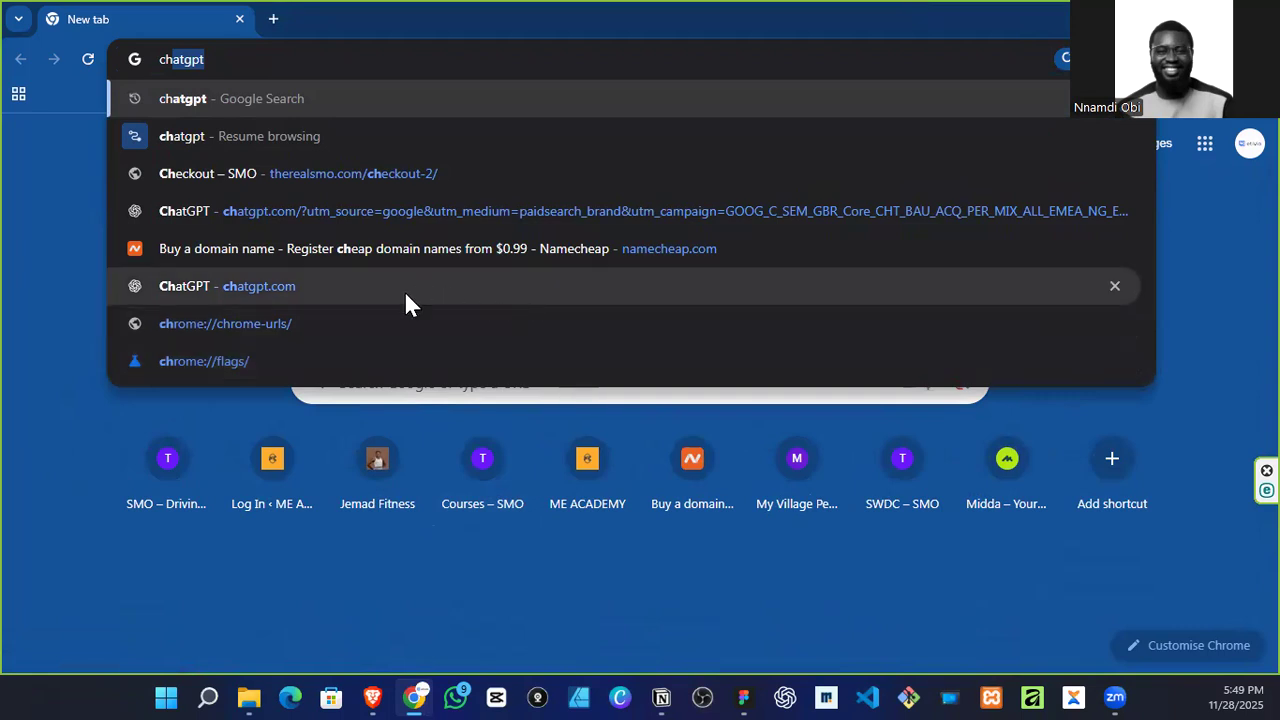
pyautogui.click(333, 148)
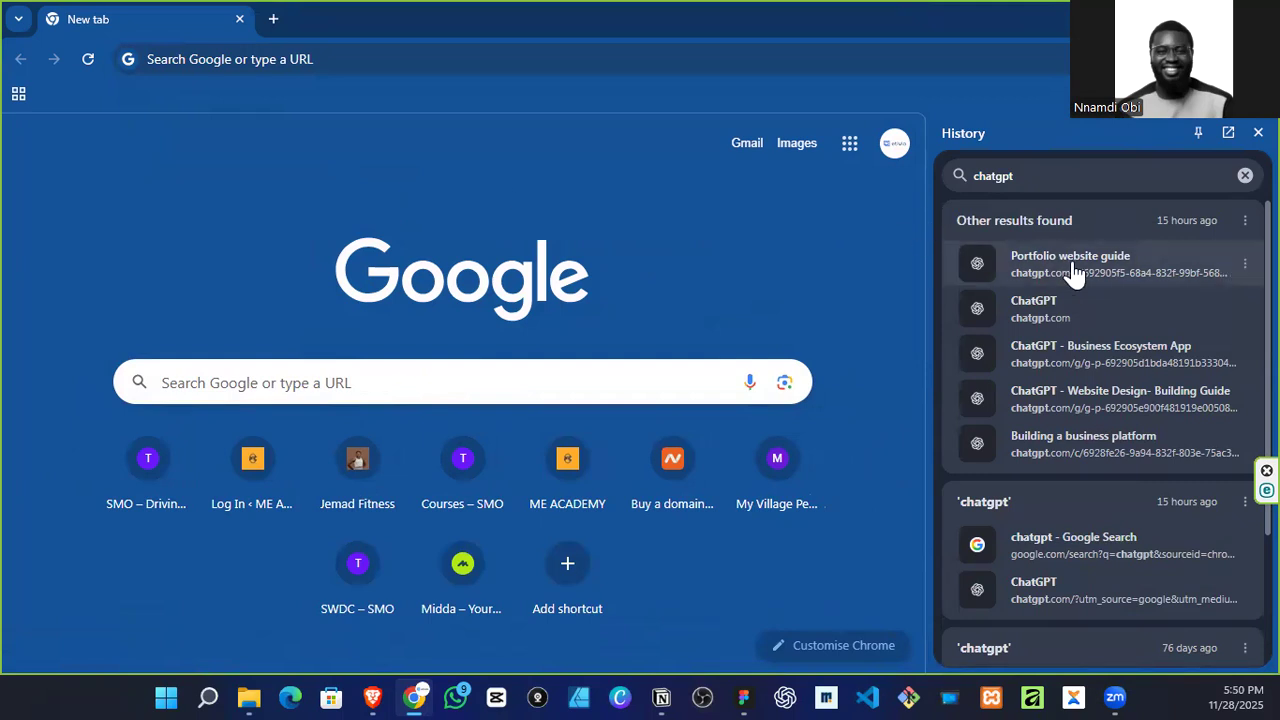
# Step: Open ChatGPT from the "Portfolio website guide" history entry, clear the history search and close the browsing history
pyautogui.click(1087, 262)
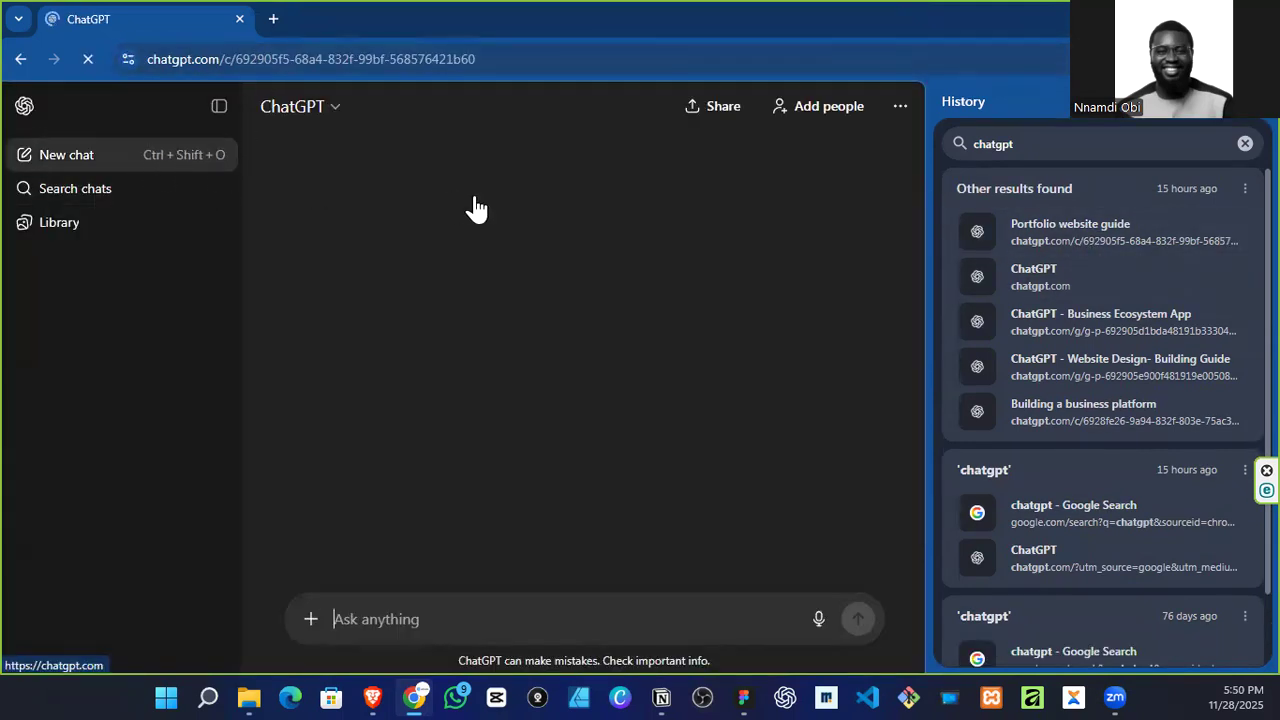
pyautogui.click(1246, 143)
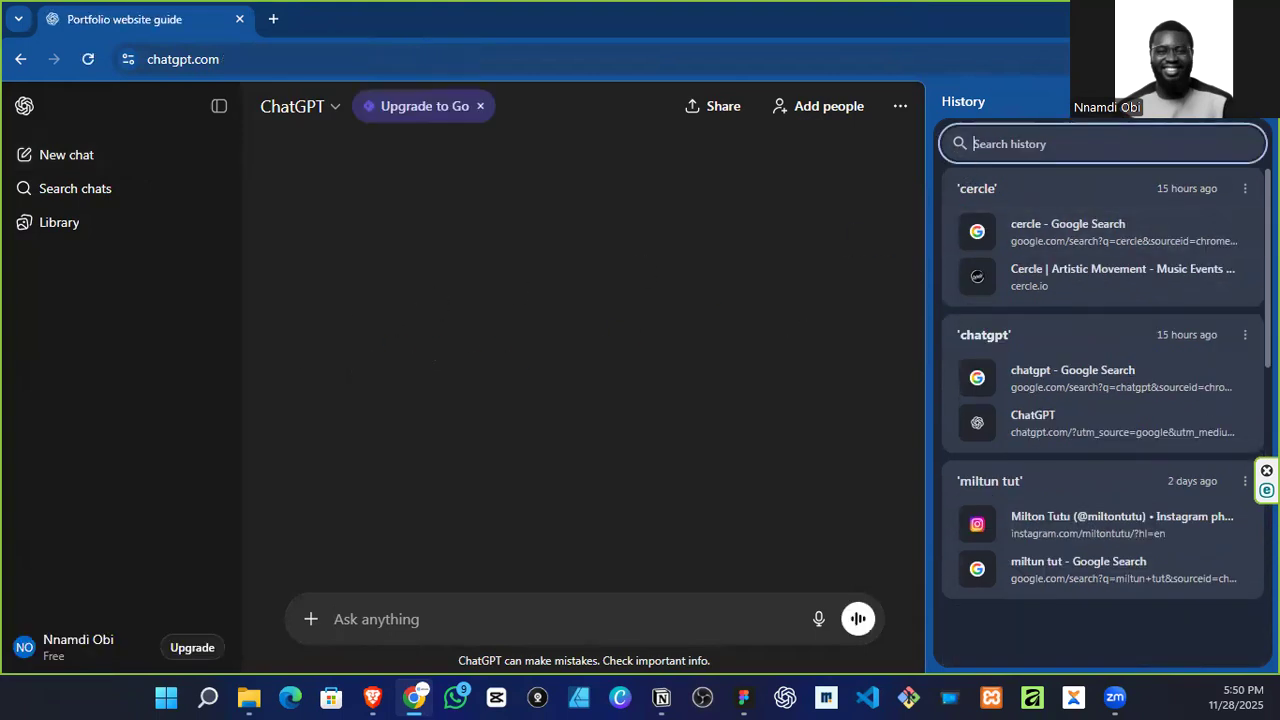
pyautogui.click(1253, 101)
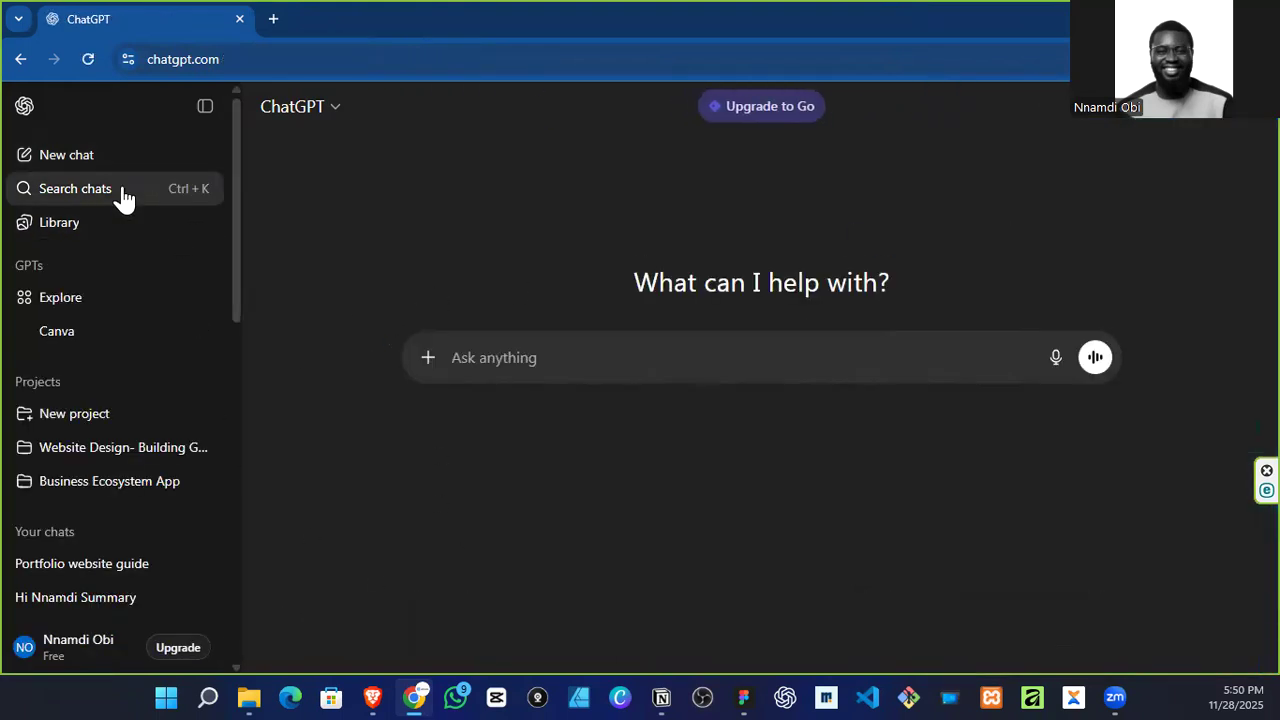
# Step: Ask ChatGPT for hero section copy for a UI/UX designer's portfolio website, requesting a headline, a sub headline and a CTA
pyautogui.click(530, 358)
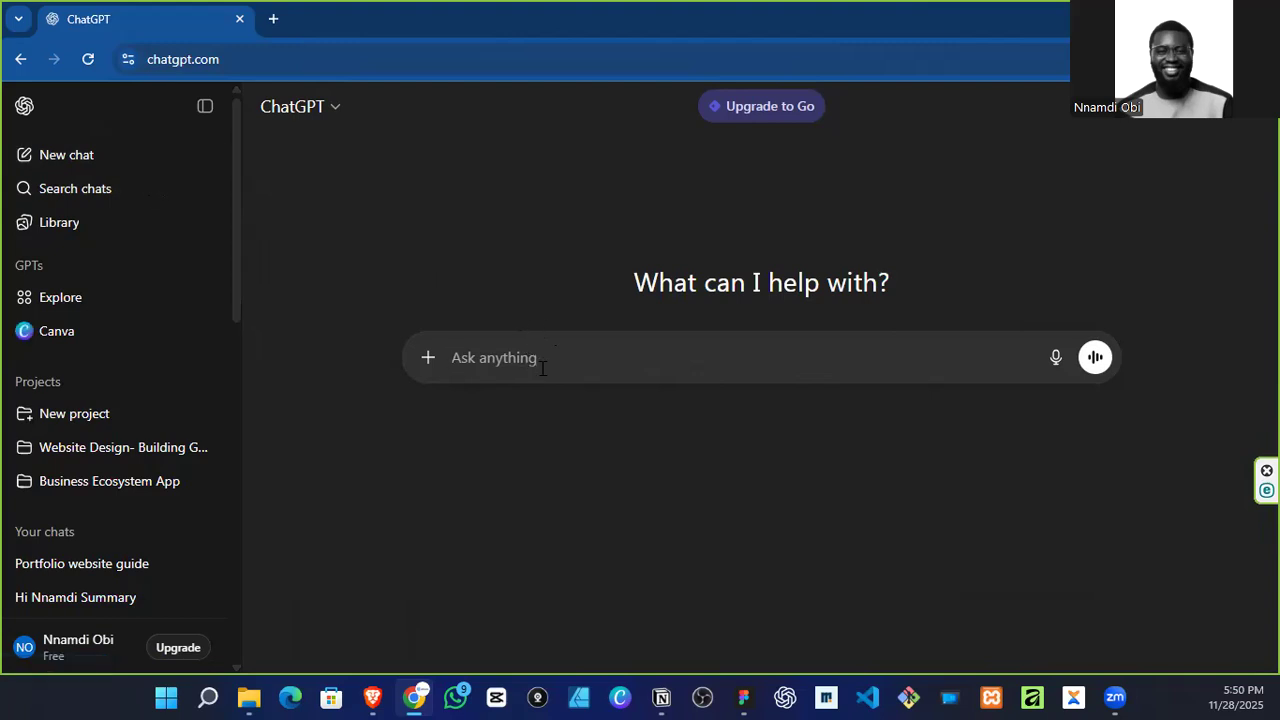
pyautogui.write('I am building a ')
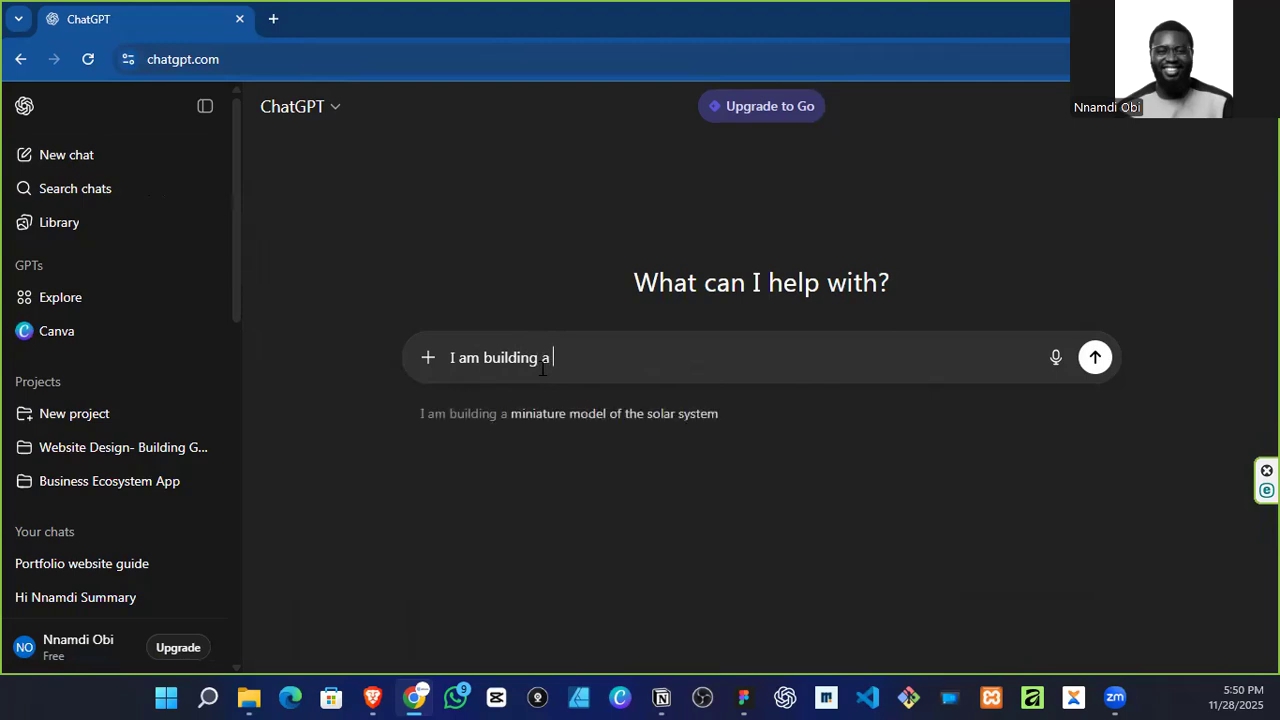
pyautogui.write('portfoli')
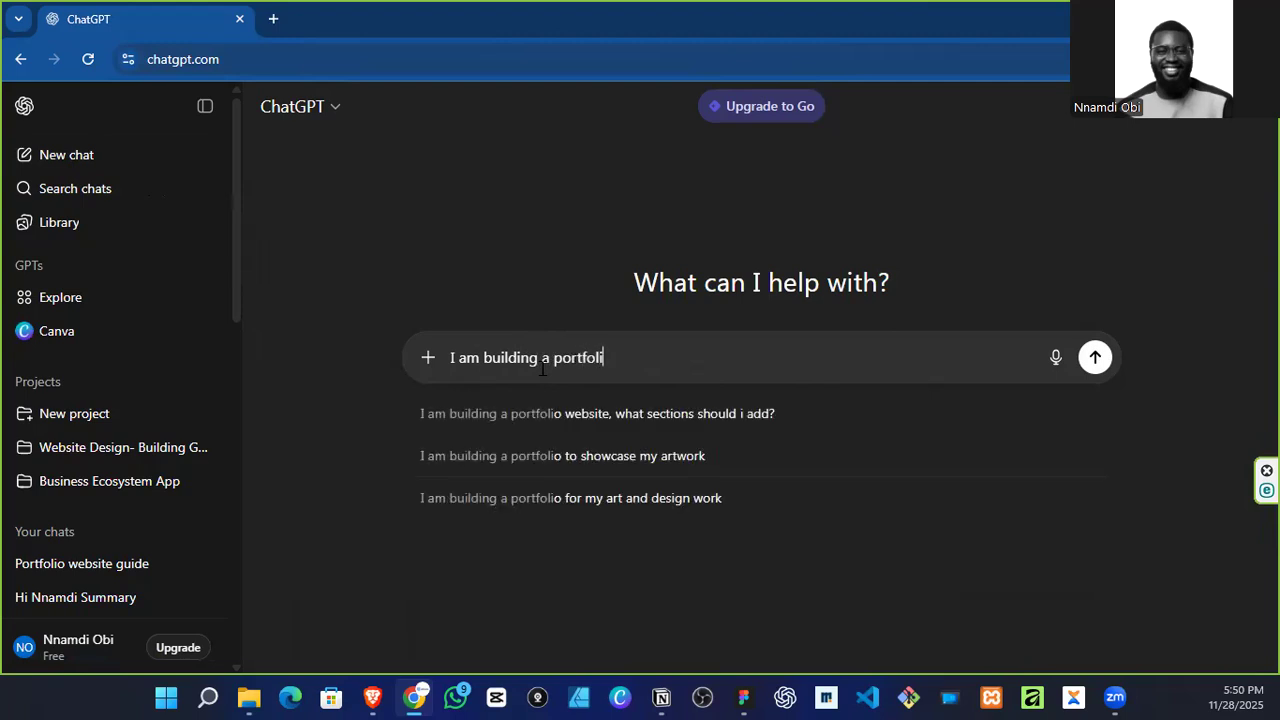
pyautogui.write('o website, i need a copy for my hero section')
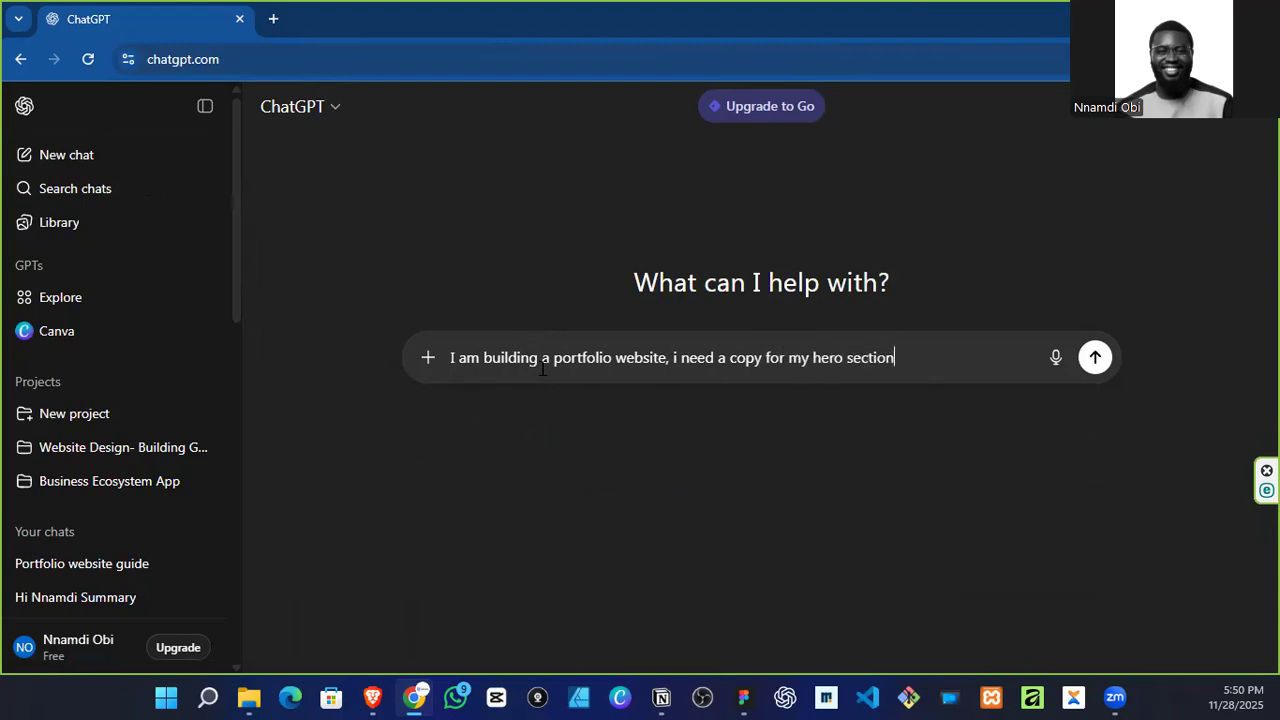
pyautogui.write('am a uiux designer,')
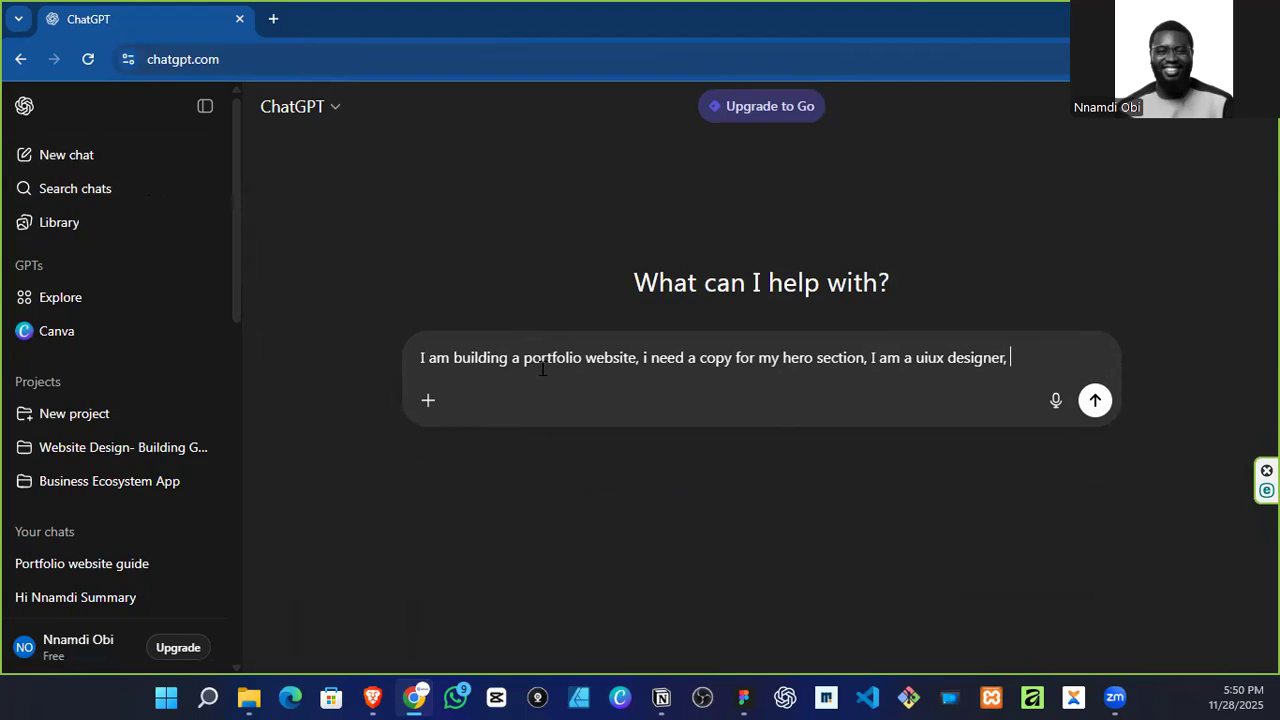
pyautogui.hotkey('shift', 'Return')
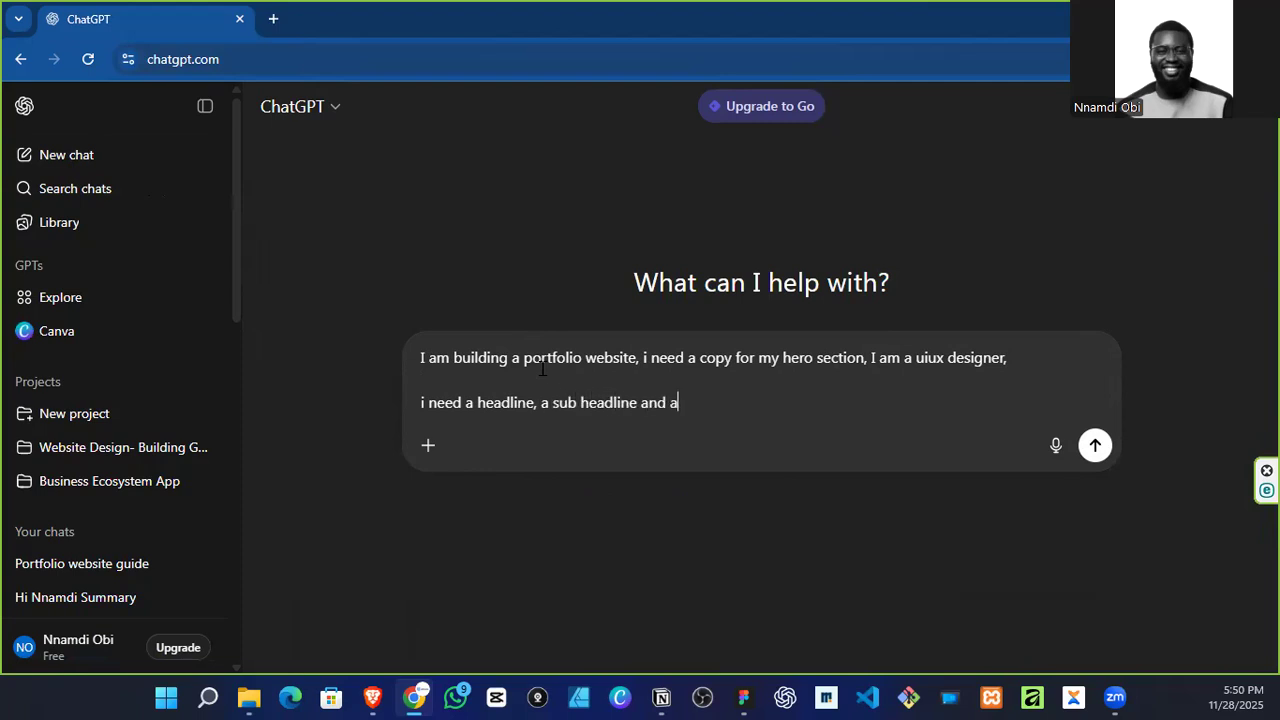
pyautogui.press('Return')
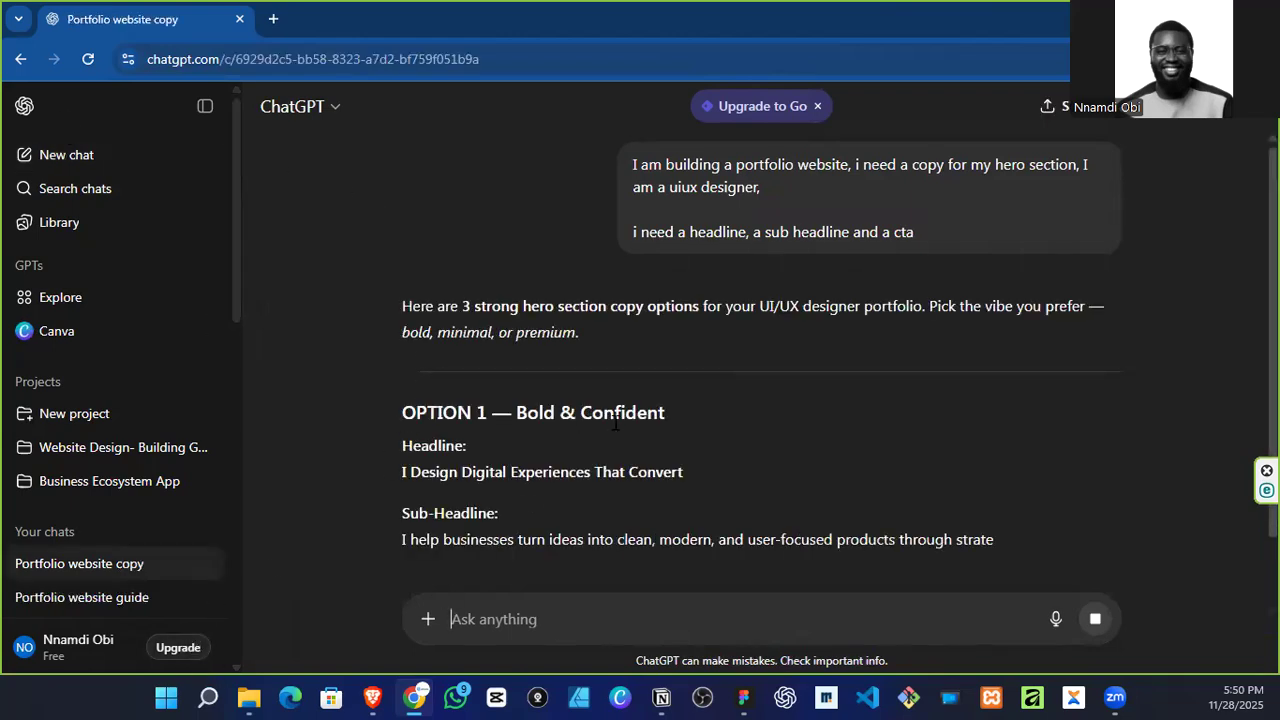
# Step: Copy the Option 3 headline "Design That Elevates Brands & Drives Business Growth" from the ChatGPT reply
pyautogui.scroll(-2, 544, 403)
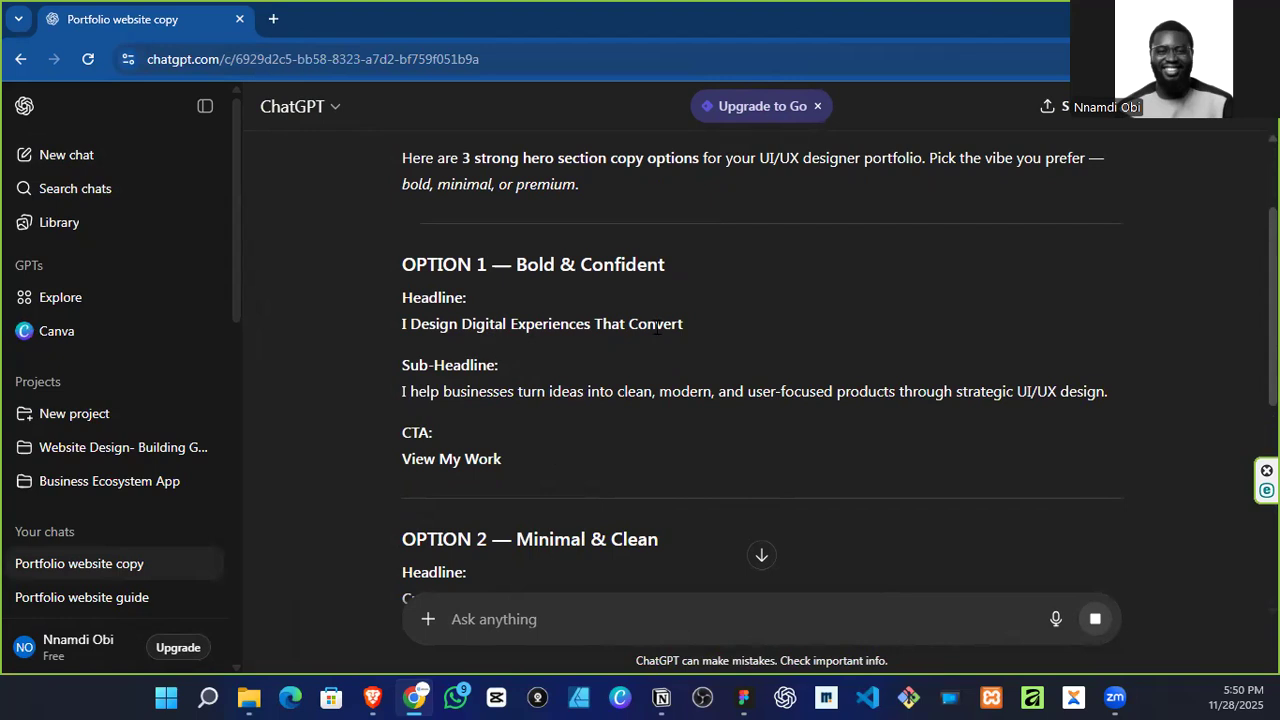
pyautogui.scroll(-4, 522, 407)
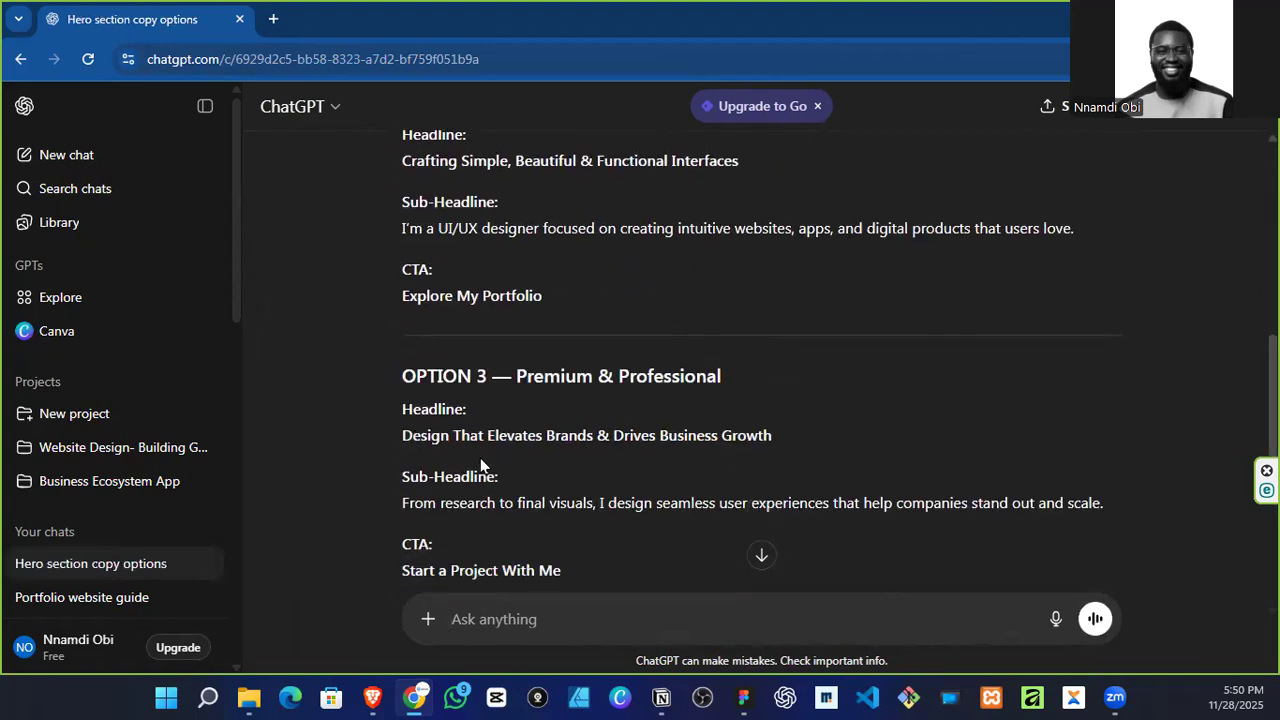
pyautogui.moveTo(404, 444); pyautogui.dragTo(759, 446)
pyautogui.hotkey('ctrl', 'c')
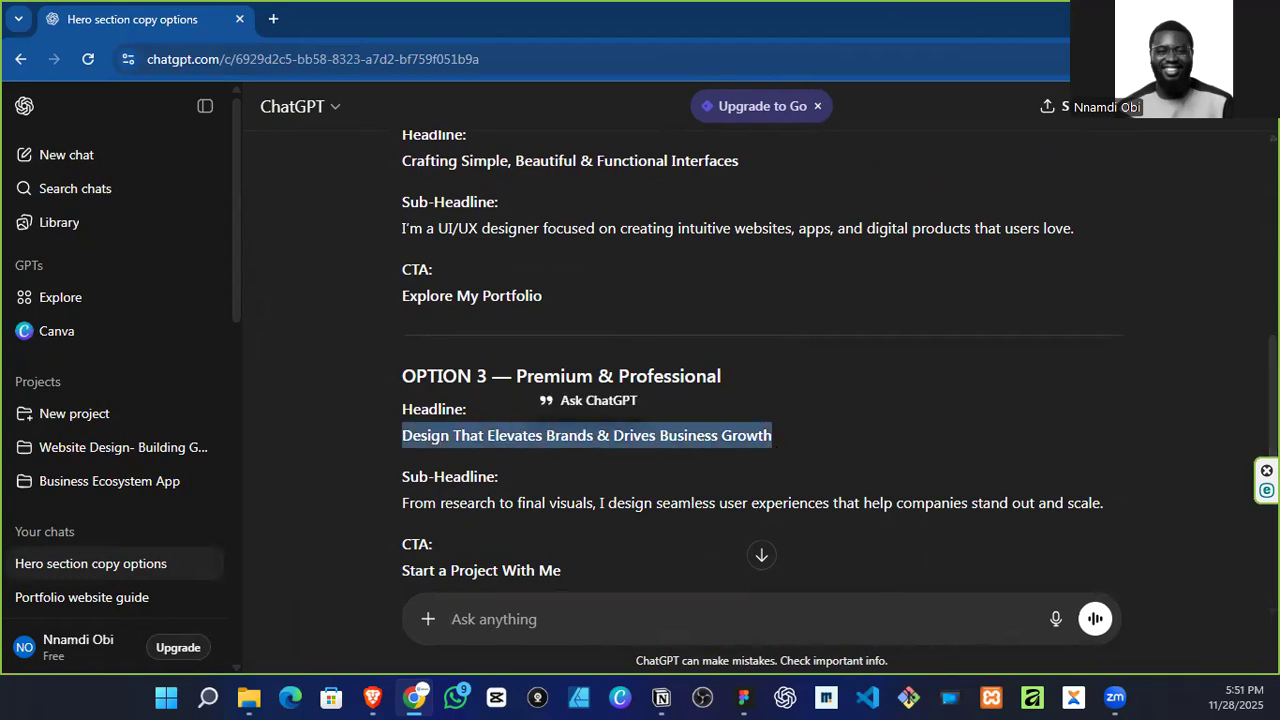
# Step: Switch to Figma and examine the hero sections of the Mood Board references, including the "Visual Designer & UI Developer" portfolio
pyautogui.click(1170, 17)
pyautogui.click(744, 697)
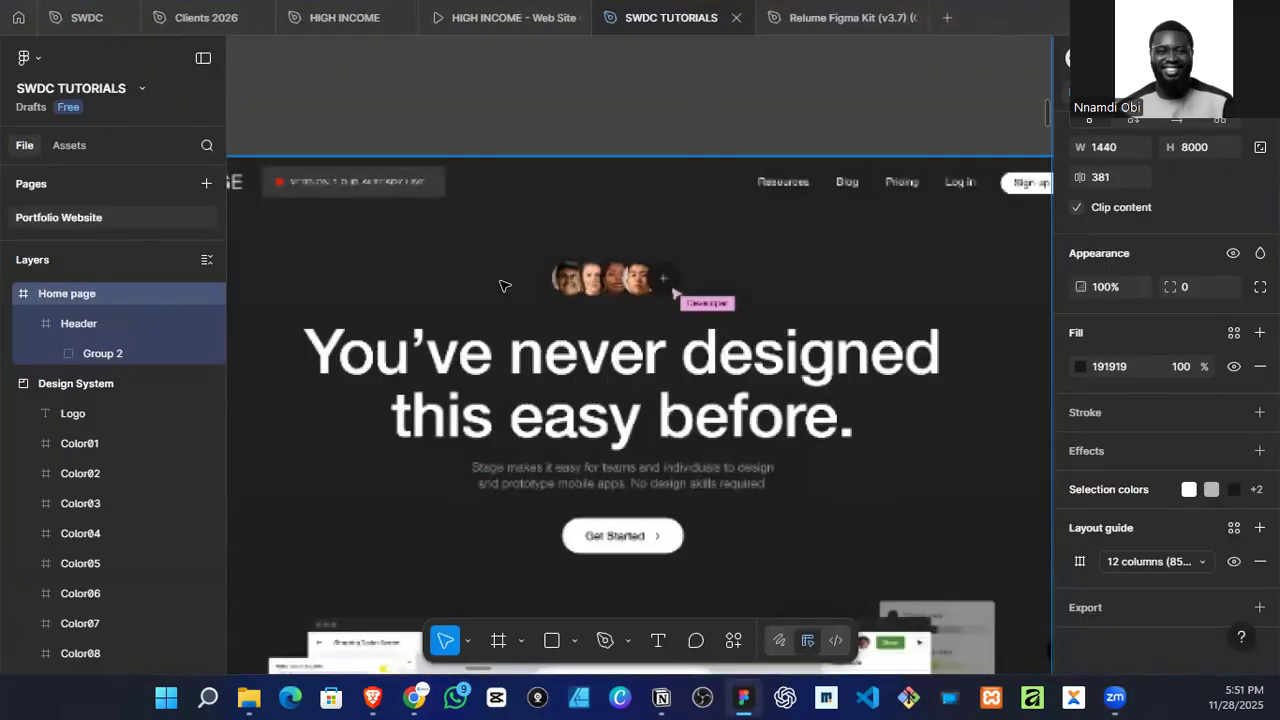
pyautogui.scroll(-2, 534, 246)
pyautogui.scroll(-5, 590, 297)
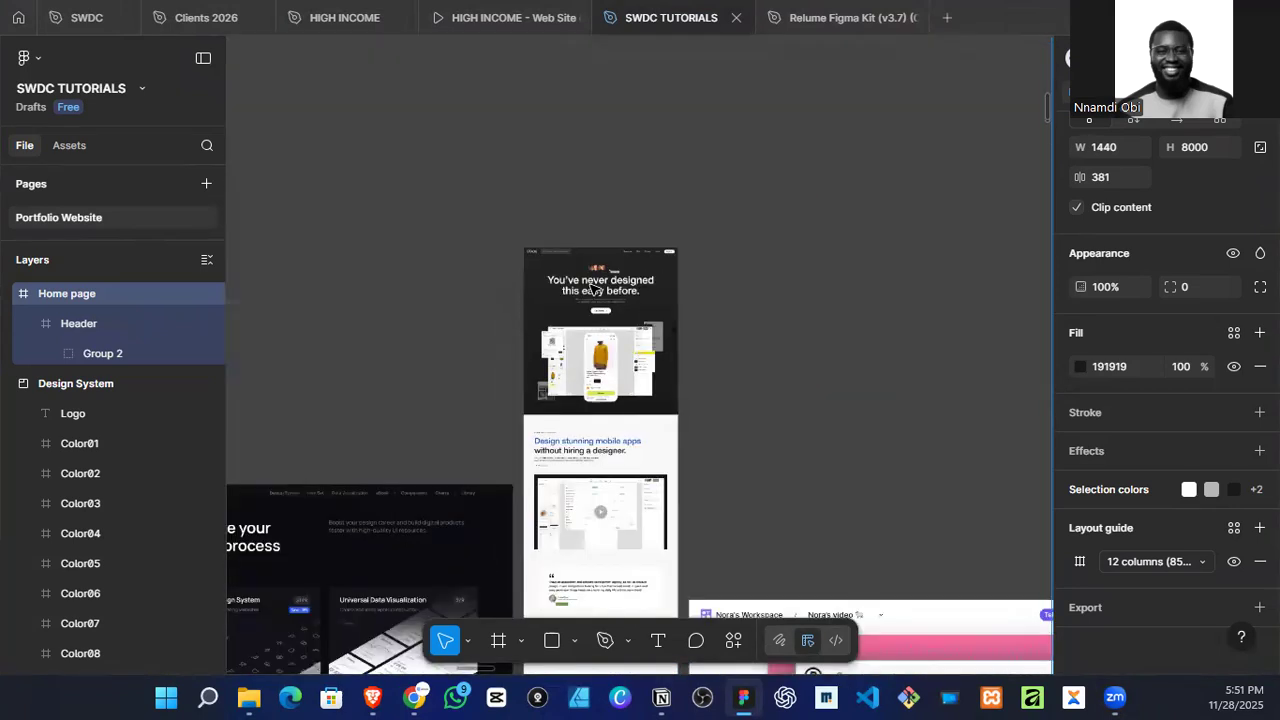
pyautogui.scroll(5, 591, 314)
pyautogui.scroll(-5, 591, 316)
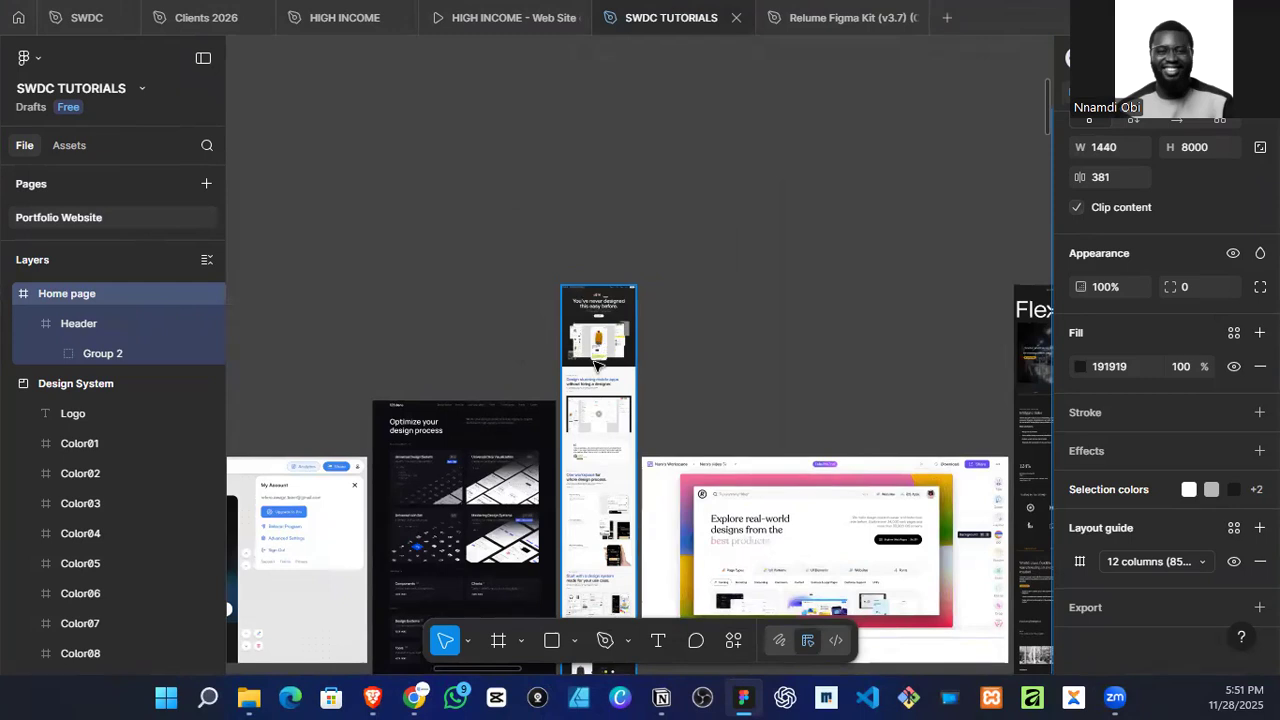
pyautogui.scroll(3, 596, 365)
pyautogui.scroll(-8, 590, 390)
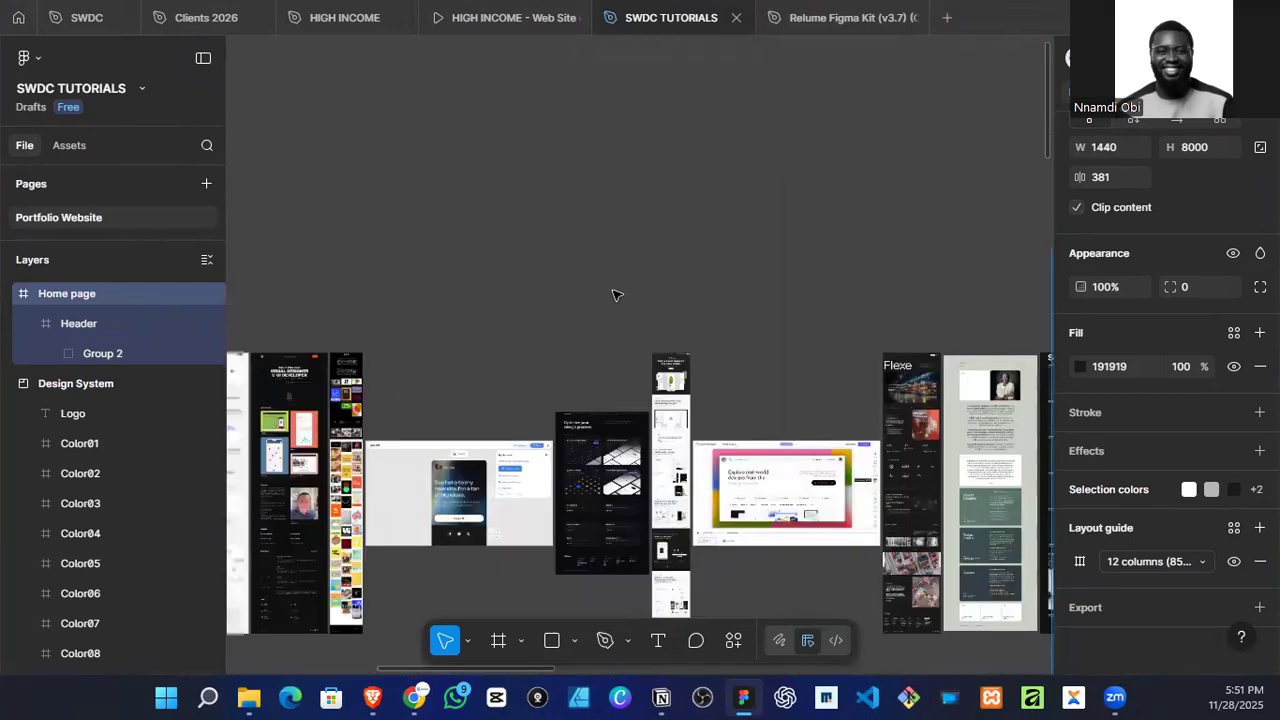
pyautogui.scroll(5, 372, 400)
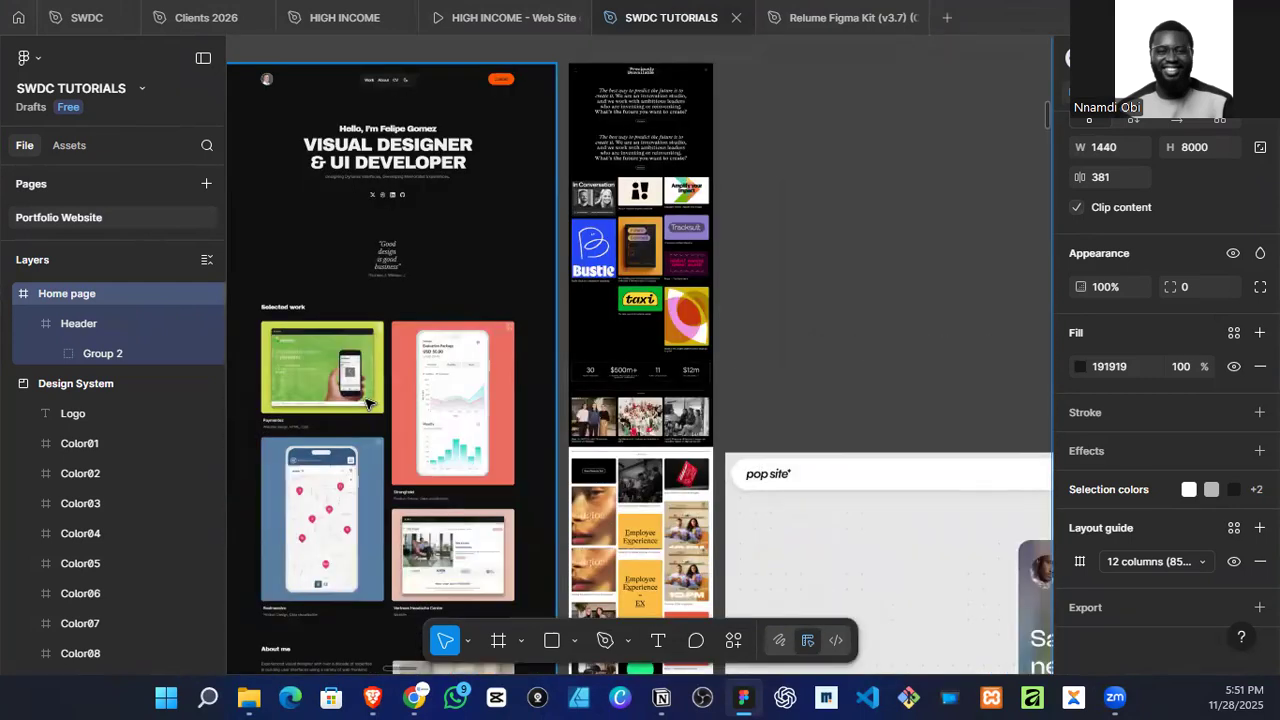
pyautogui.scroll(-8, 367, 403)
# Step: Draw a frame of about 1440 × 673 across the full width of the Home page, just below the header
pyautogui.hscroll(4, 760, 367)
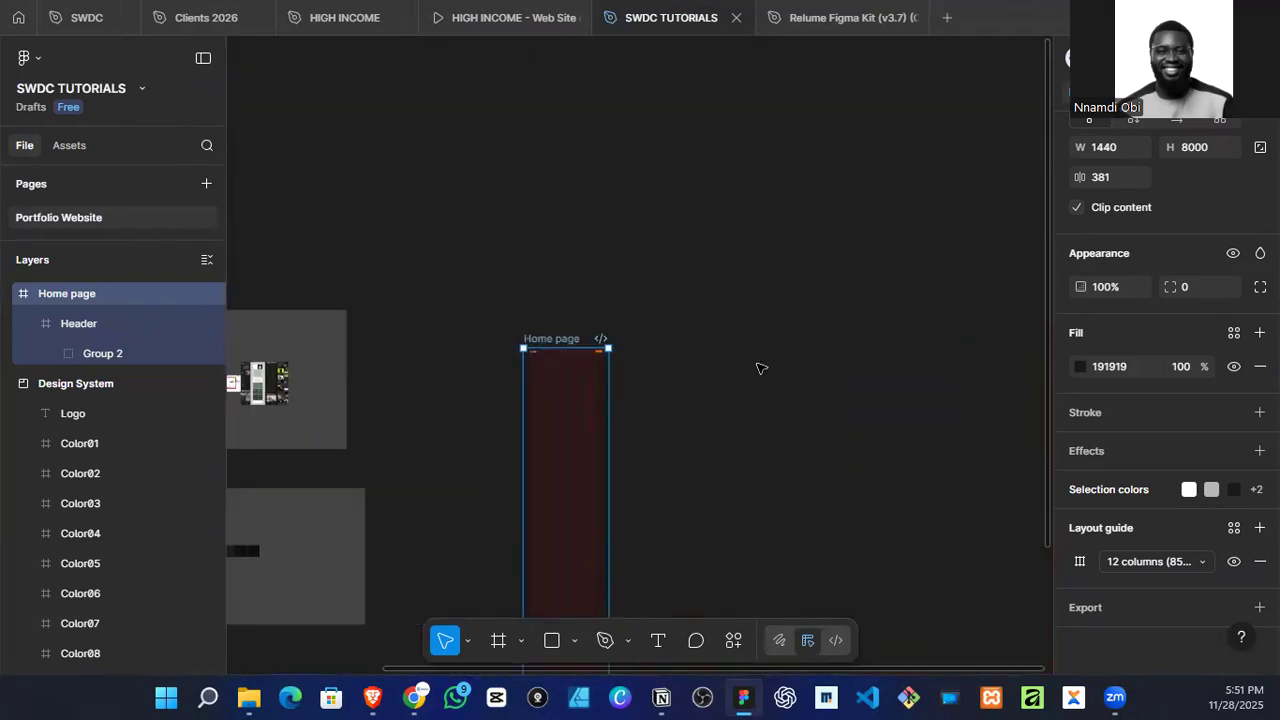
pyautogui.scroll(3, 532, 379)
pyautogui.scroll(2, 566, 334)
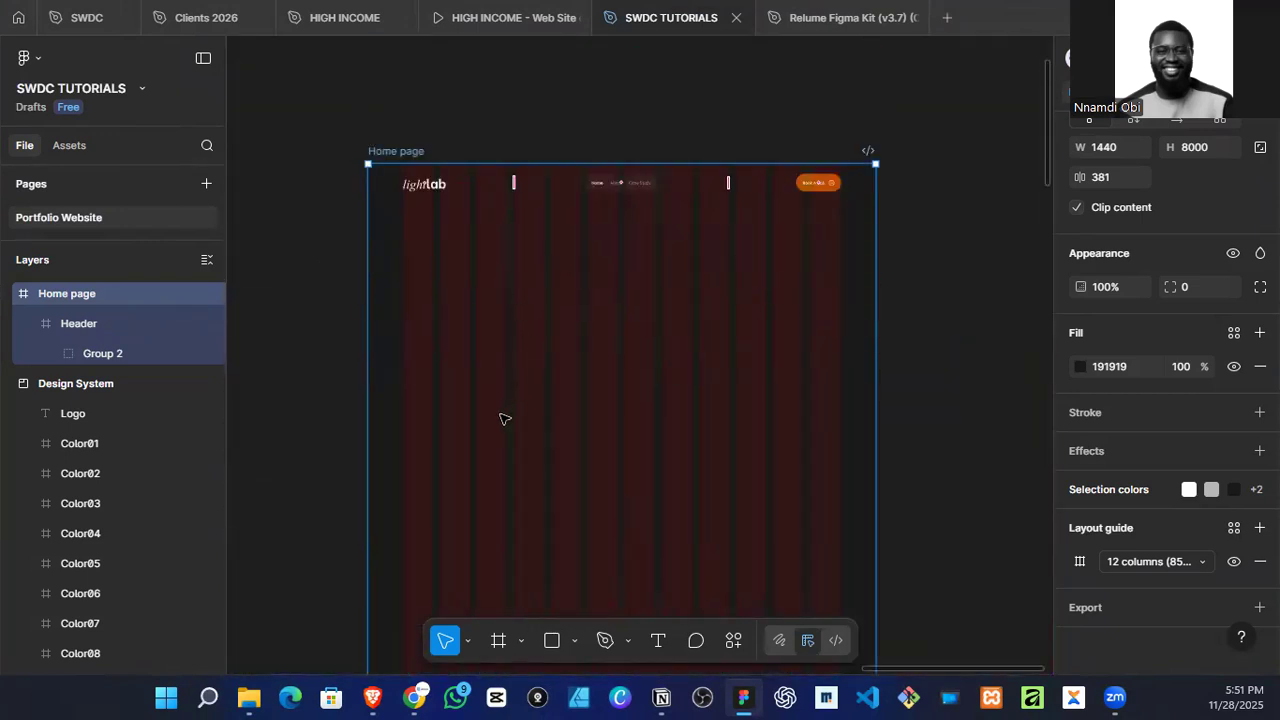
pyautogui.press('f')
pyautogui.moveTo(368, 212); pyautogui.dragTo(876, 449)
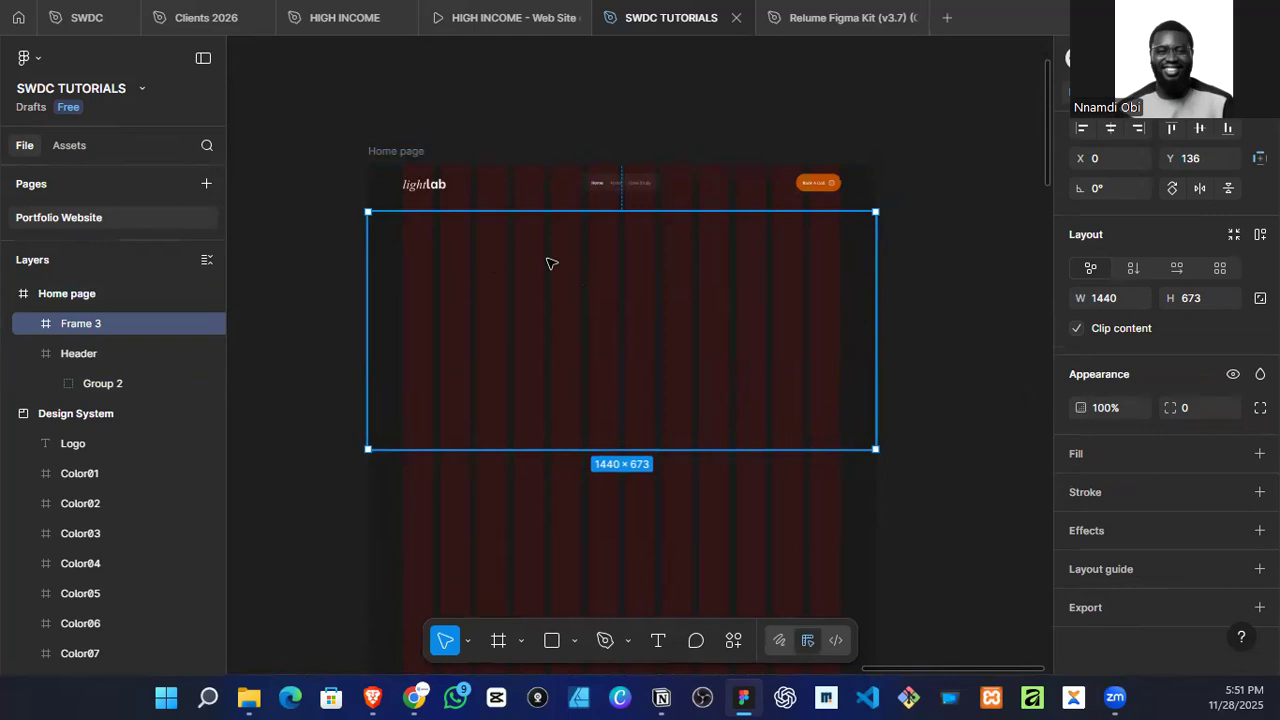
# Step: Set the vertical spacing between the Header and the new hero frame to 0
pyautogui.hotkey('shift', '2')
pyautogui.click(538, 150)
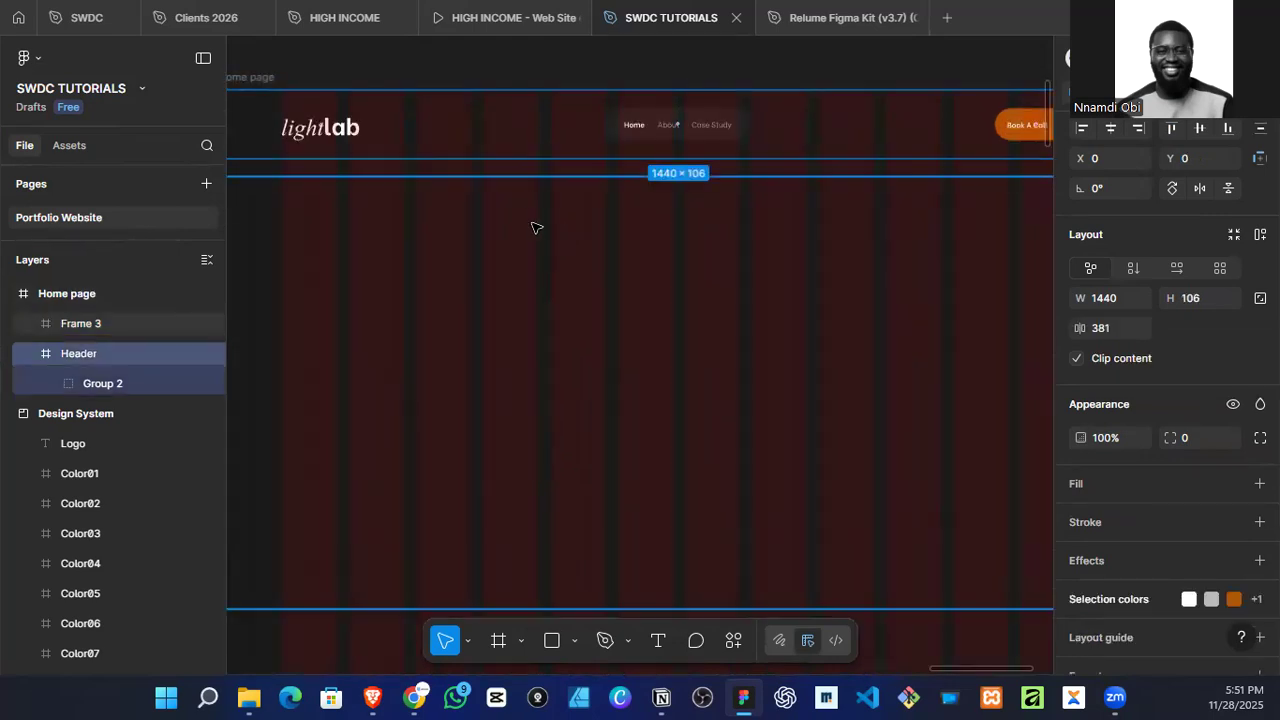
pyautogui.keyDown('shift'); pyautogui.click(528, 228); pyautogui.keyUp('shift')
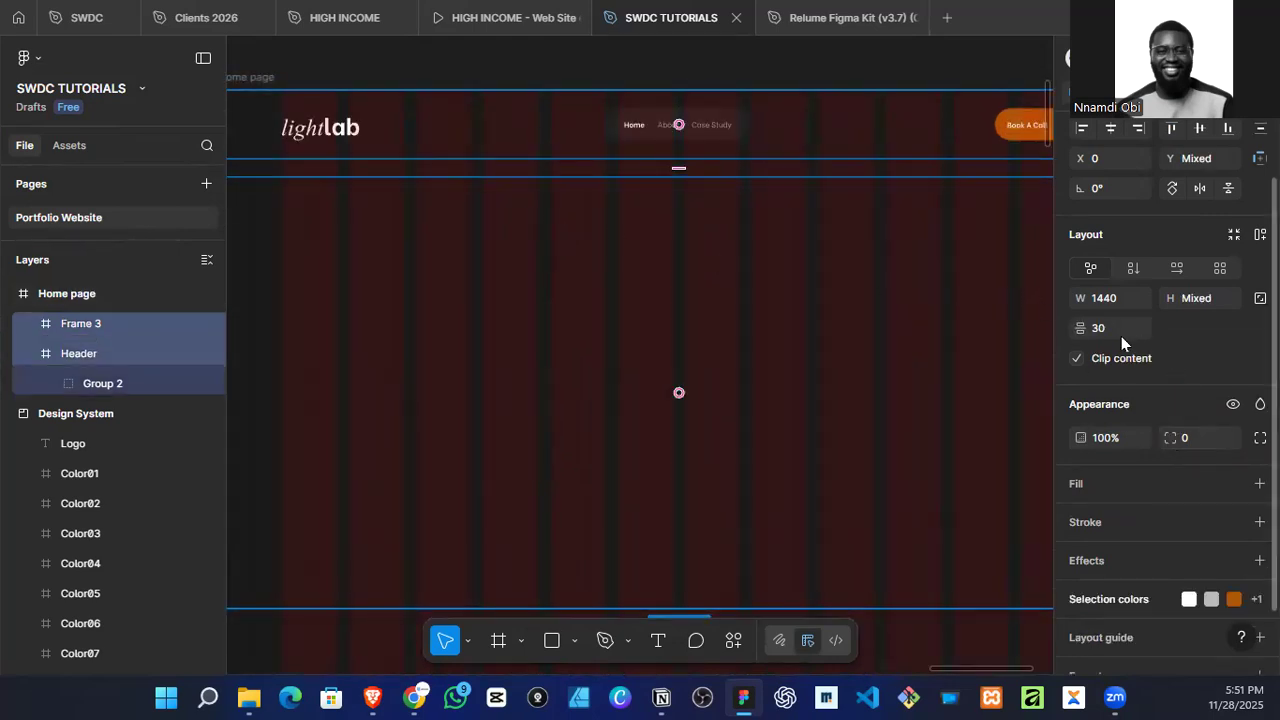
pyautogui.press('Return')
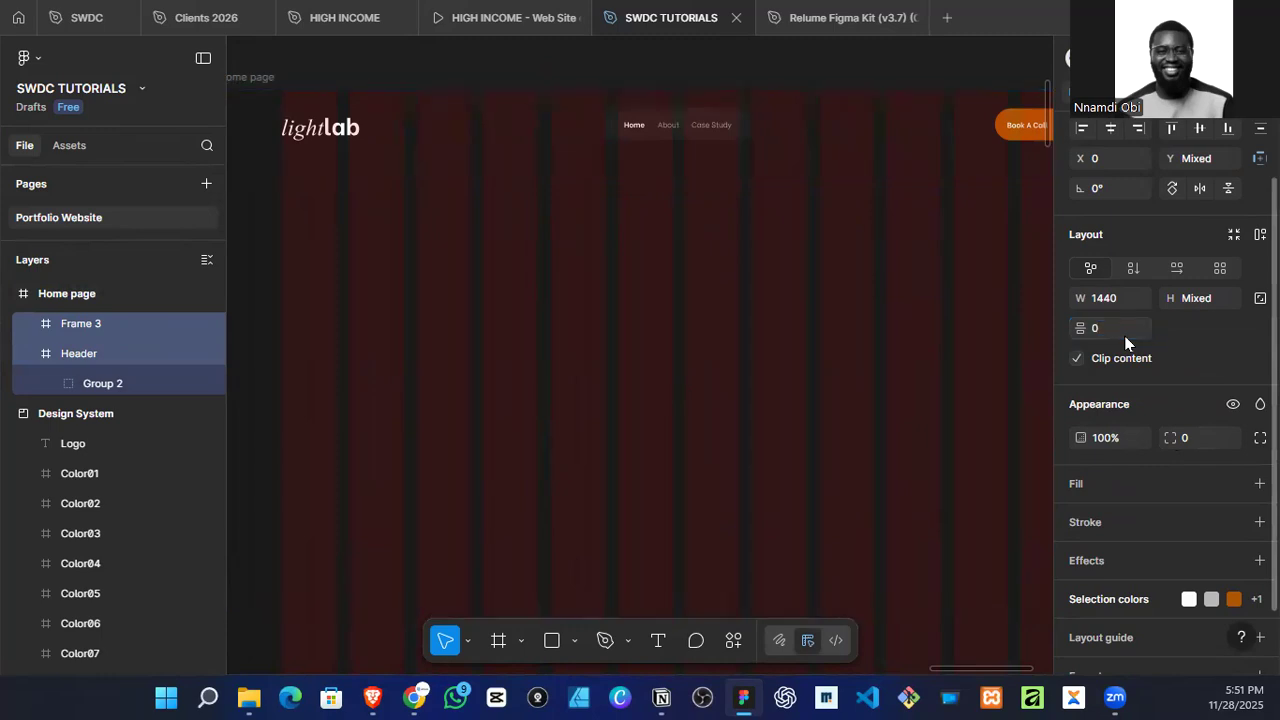
# Step: Add a text layer in the hero frame containing the copied headline "Design That Elevates Brands & Drives Business Growth"
pyautogui.scroll(-3, 620, 295)
pyautogui.click(535, 330)
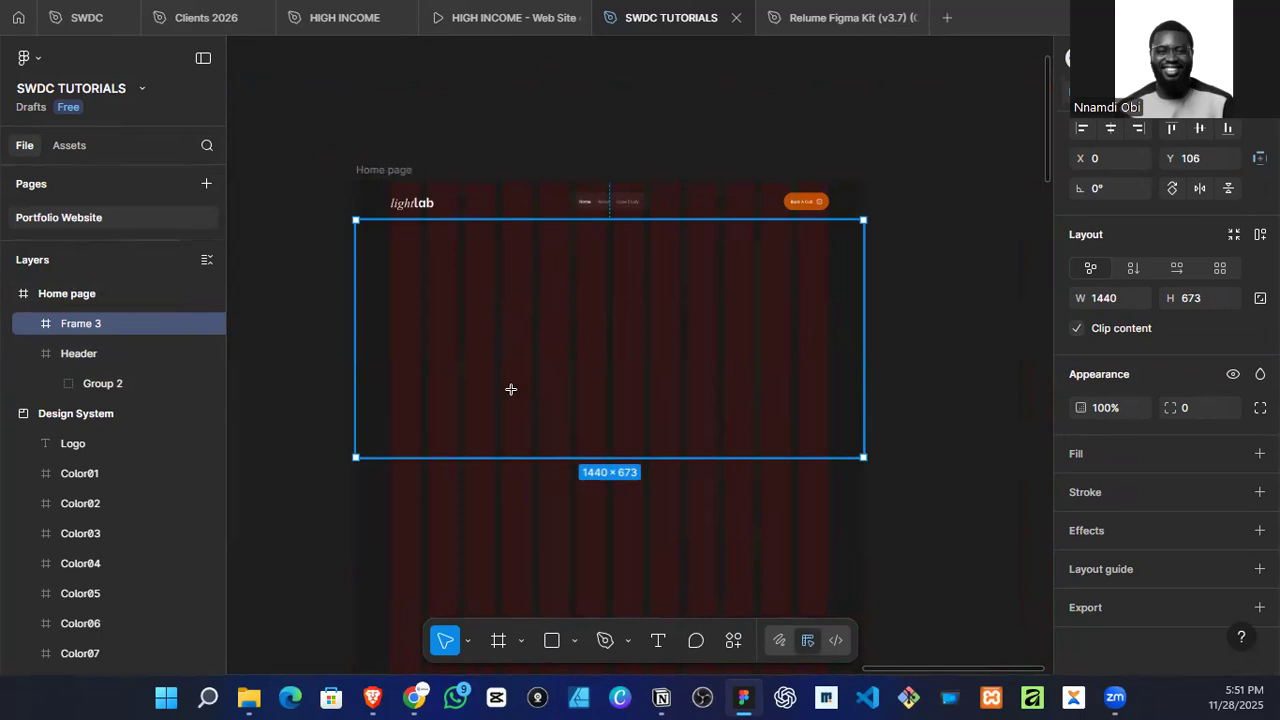
pyautogui.press('t')
pyautogui.click(463, 325)
pyautogui.hotkey('ctrl', 'v')
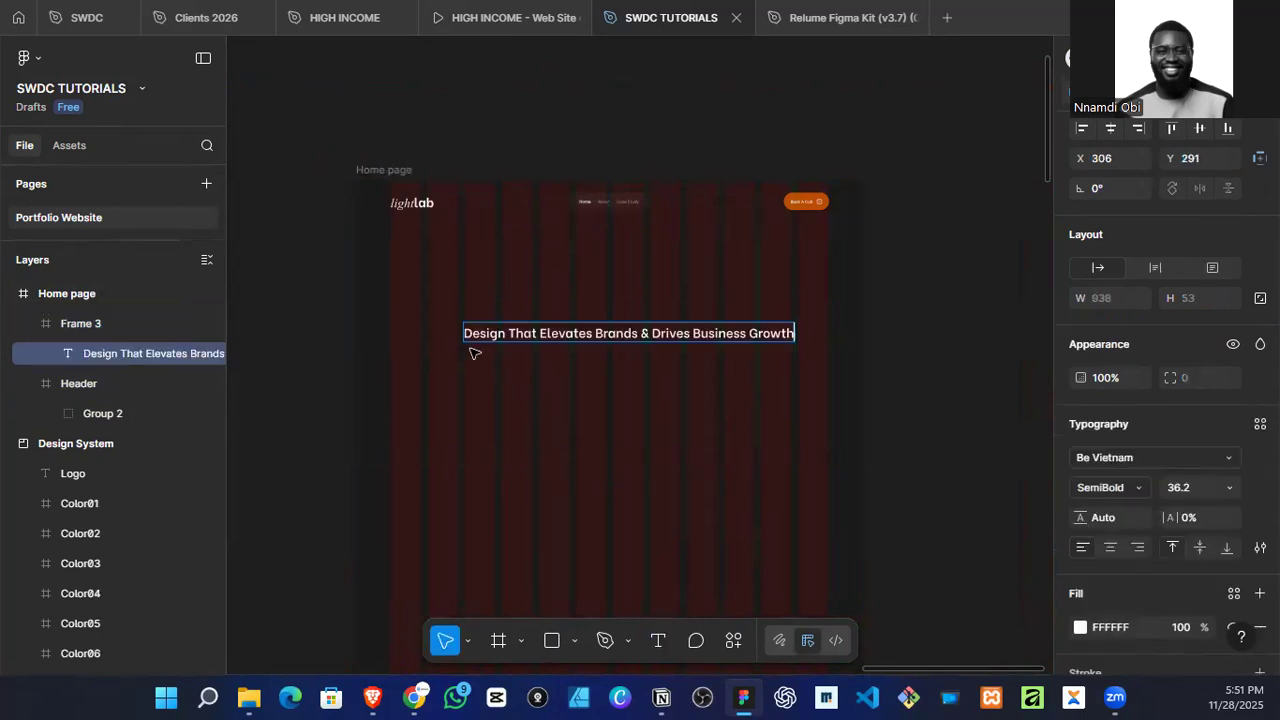
pyautogui.press('Escape')
# Step: Narrow the headline's text box to about 691 wide so it wraps onto two lines, and centre-align the text
pyautogui.scroll(3, 800, 340)
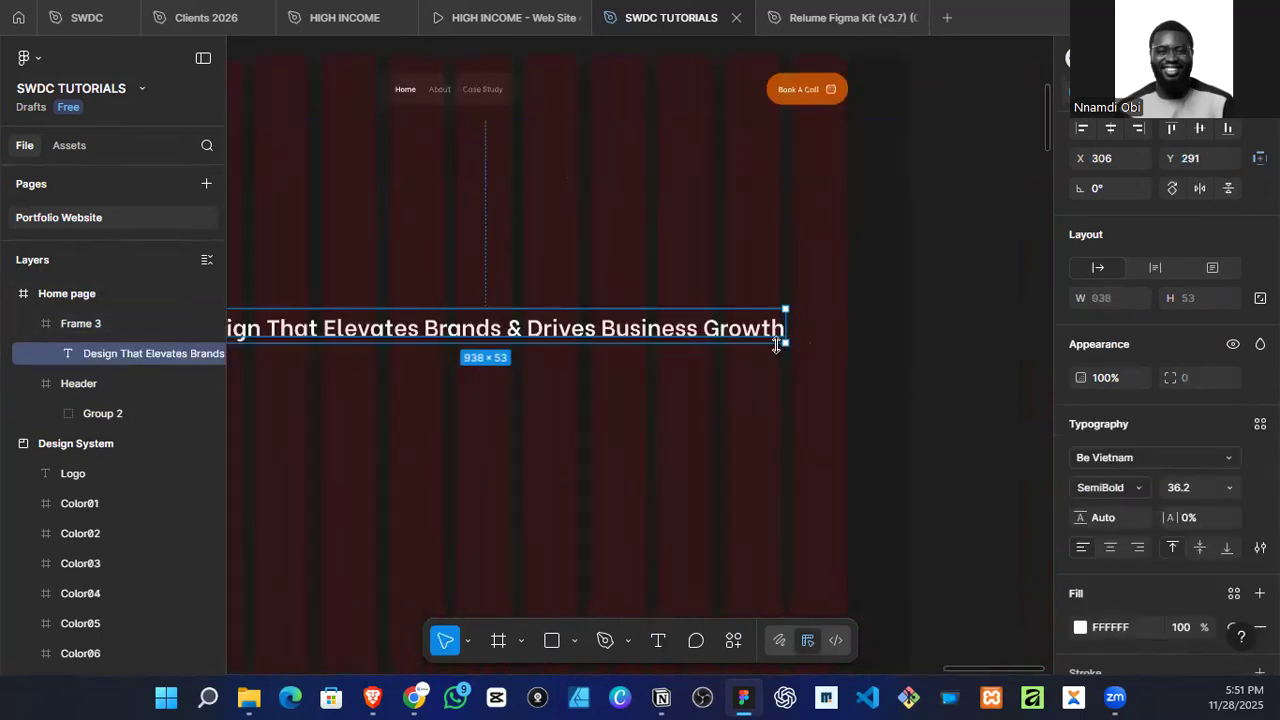
pyautogui.moveTo(790, 327); pyautogui.dragTo(627, 327)
pyautogui.click(1112, 547)
pyautogui.hscroll(-2, 686, 420)
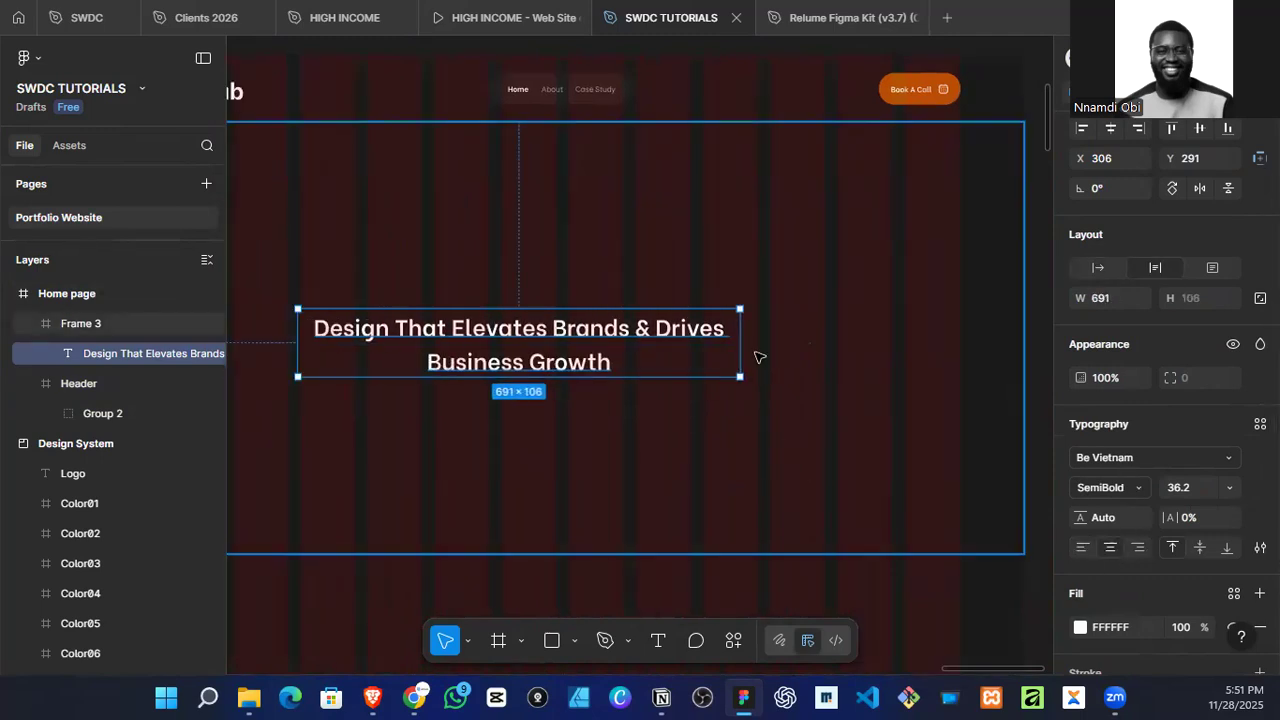
# Step: Scale the headline up to about 997 × 190 and centre it horizontally in the hero frame at about Y 164
pyautogui.moveTo(736, 344); pyautogui.dragTo(839, 335)
pyautogui.scroll(-3, 699, 347)
pyautogui.press('k')
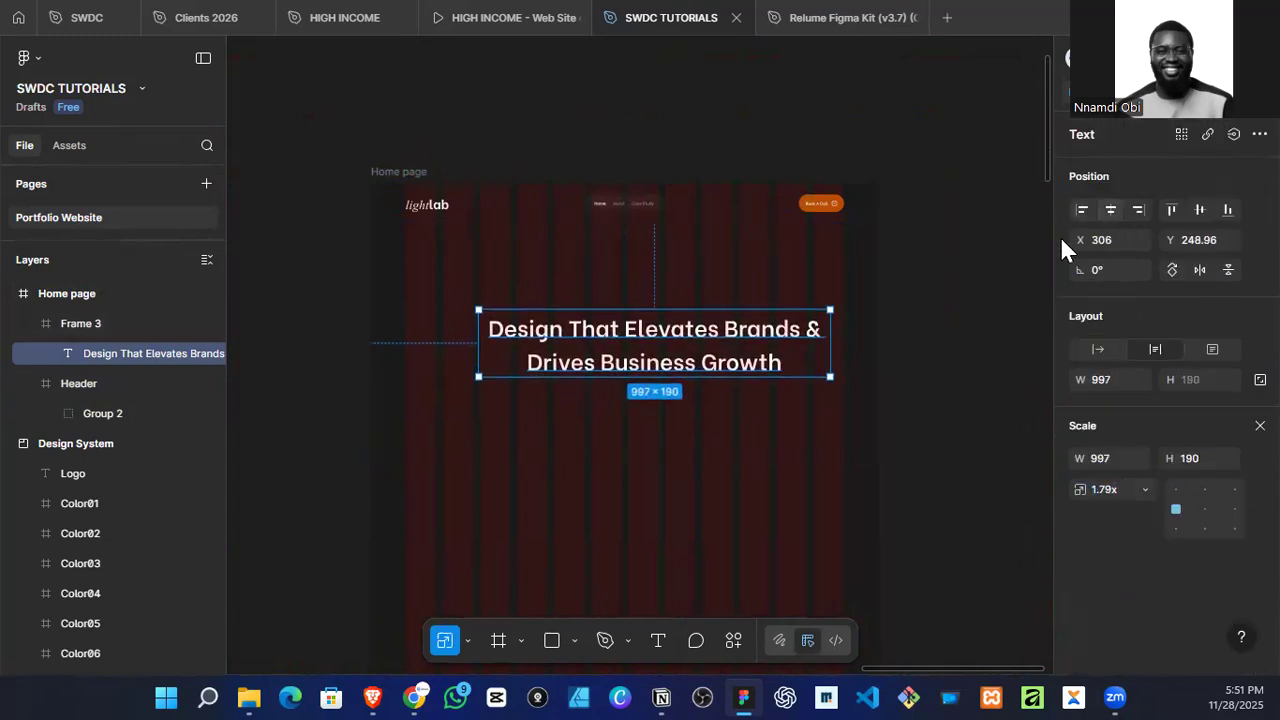
pyautogui.click(1110, 212)
pyautogui.moveTo(723, 357); pyautogui.dragTo(723, 327)
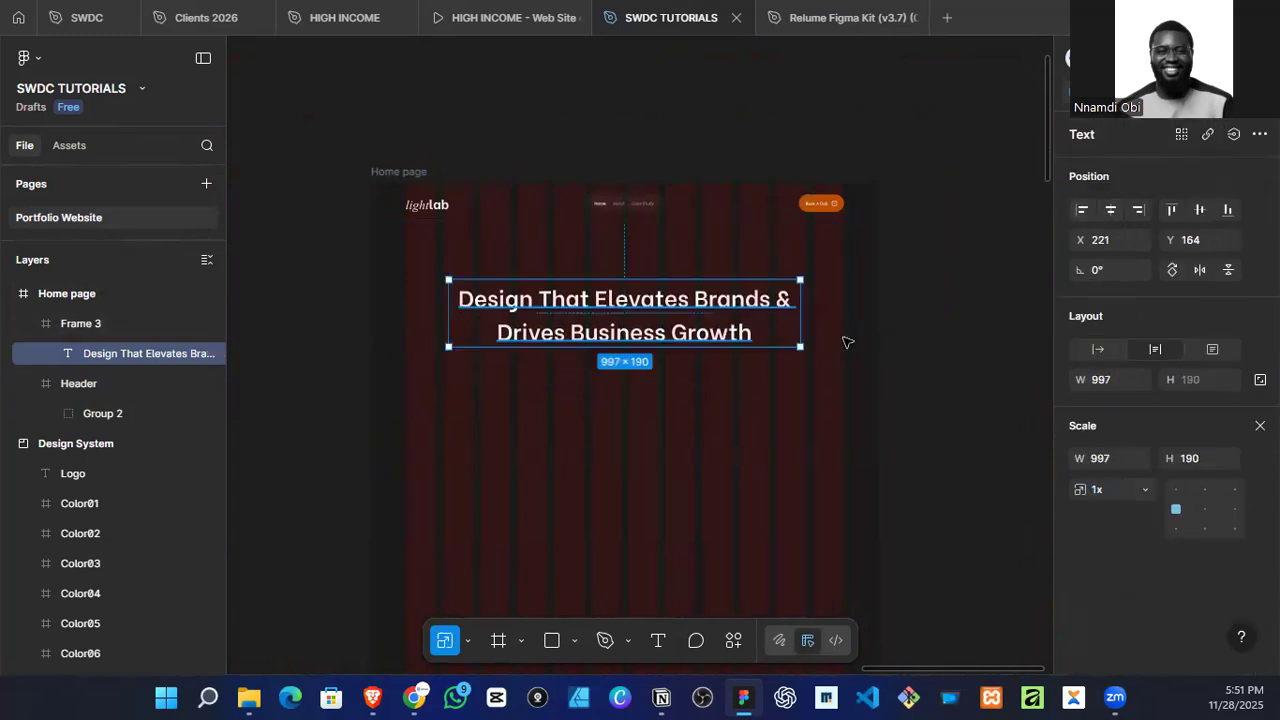
pyautogui.press('v')
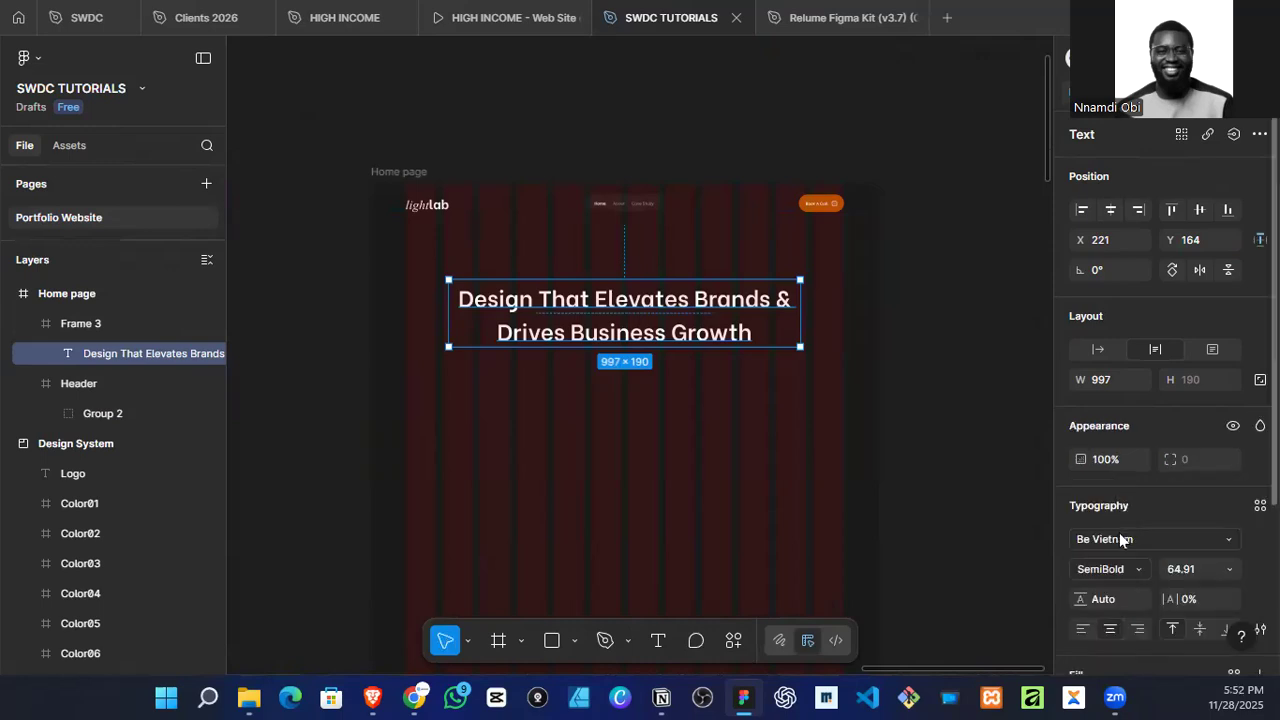
# Step: Browse the list of all fonts for a typeface for the hero headline, previewing those listed after Be Vietnam
pyautogui.click(1118, 569)
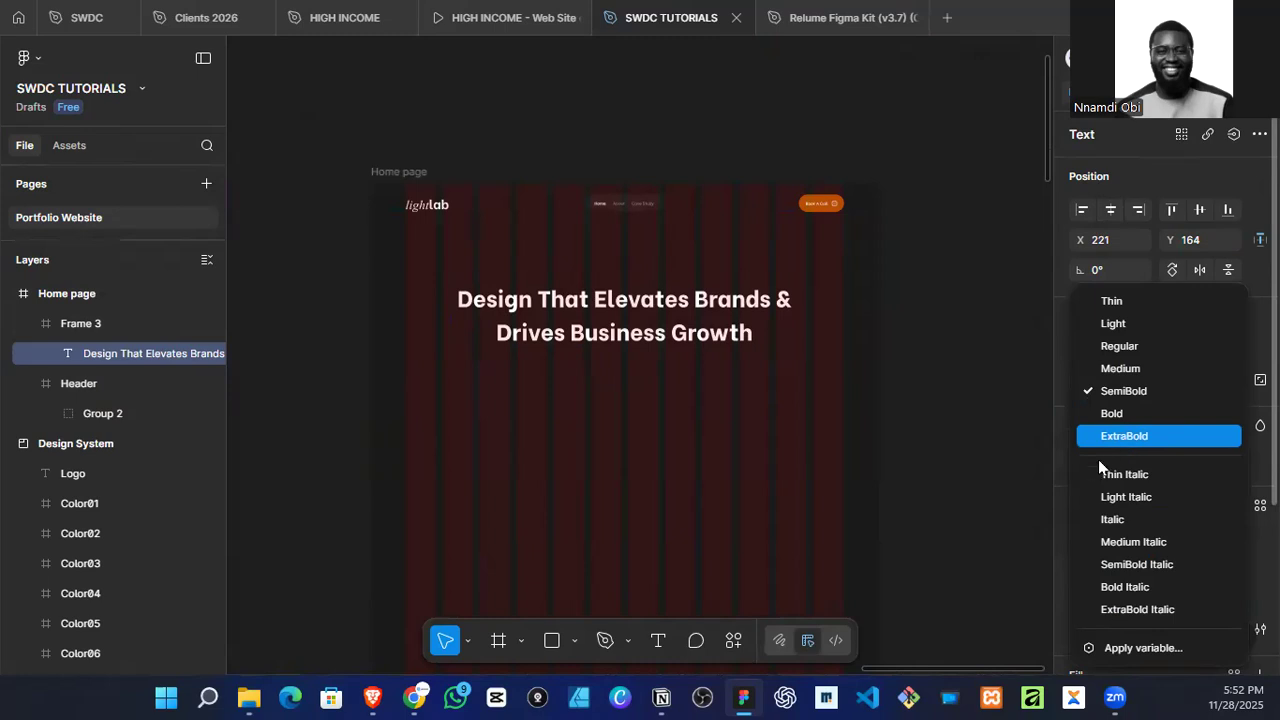
pyautogui.click(1059, 482)
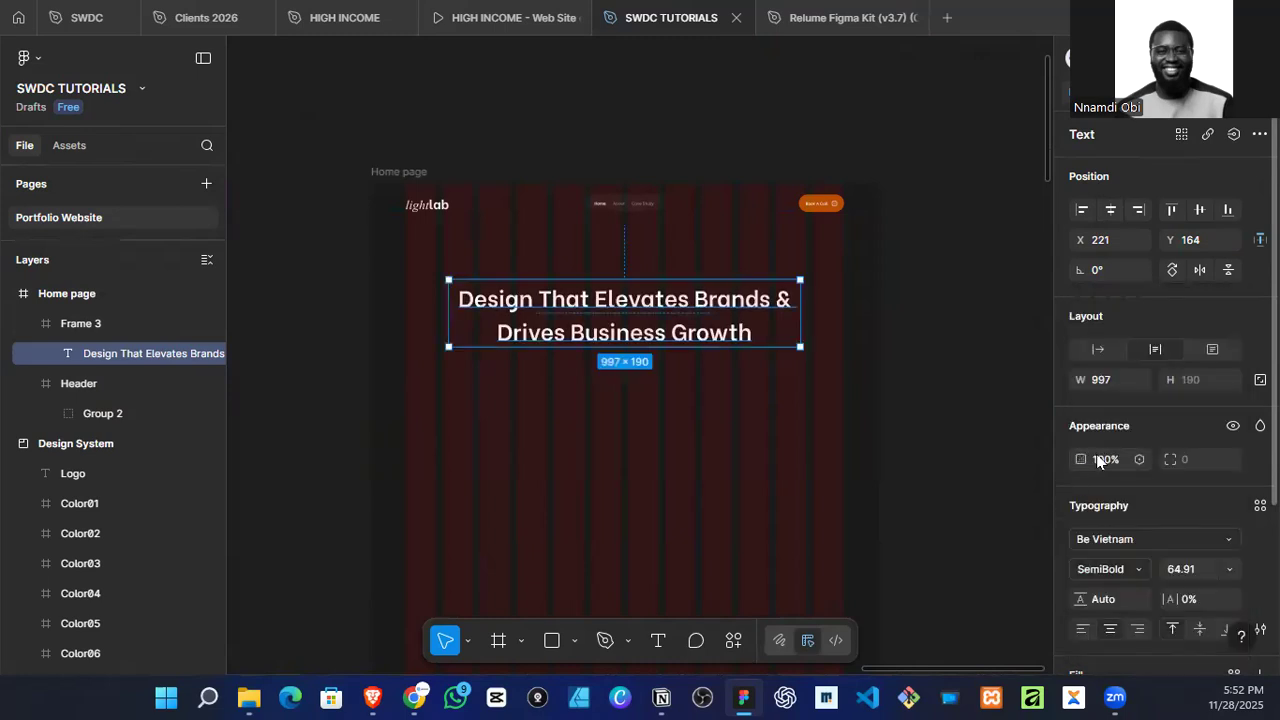
pyautogui.click(1094, 542)
pyautogui.click(886, 307)
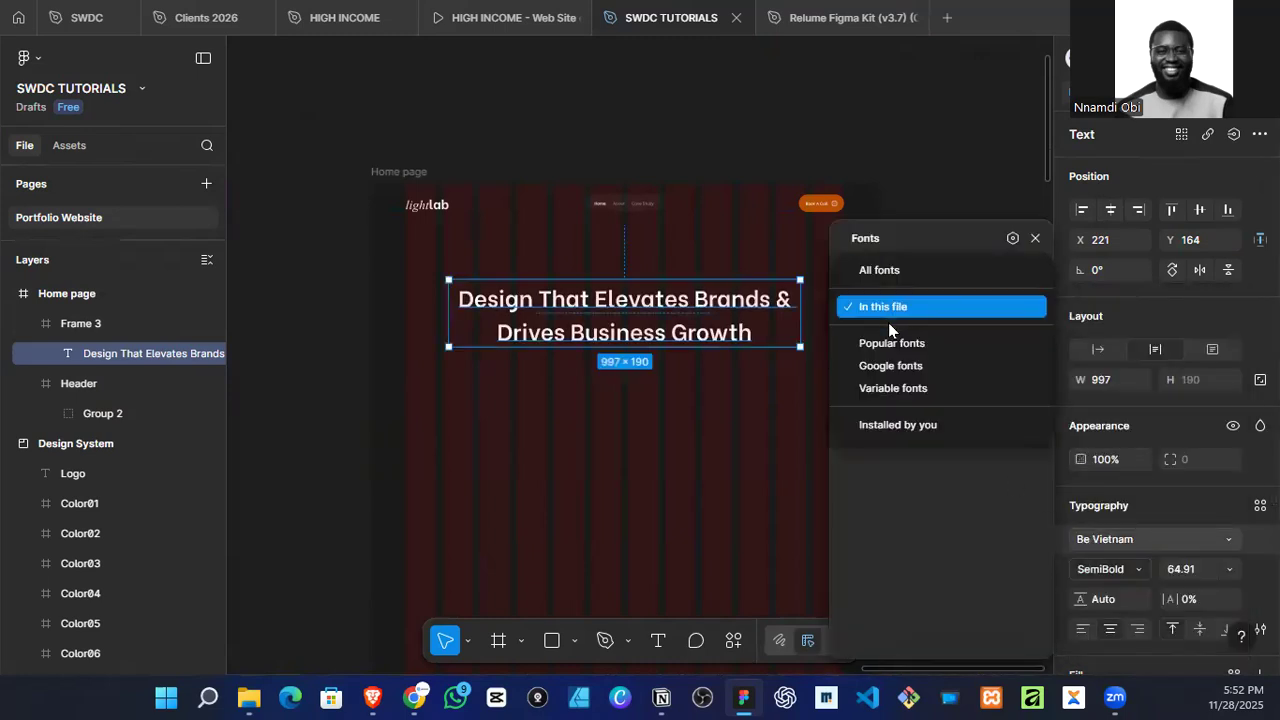
pyautogui.click(896, 278)
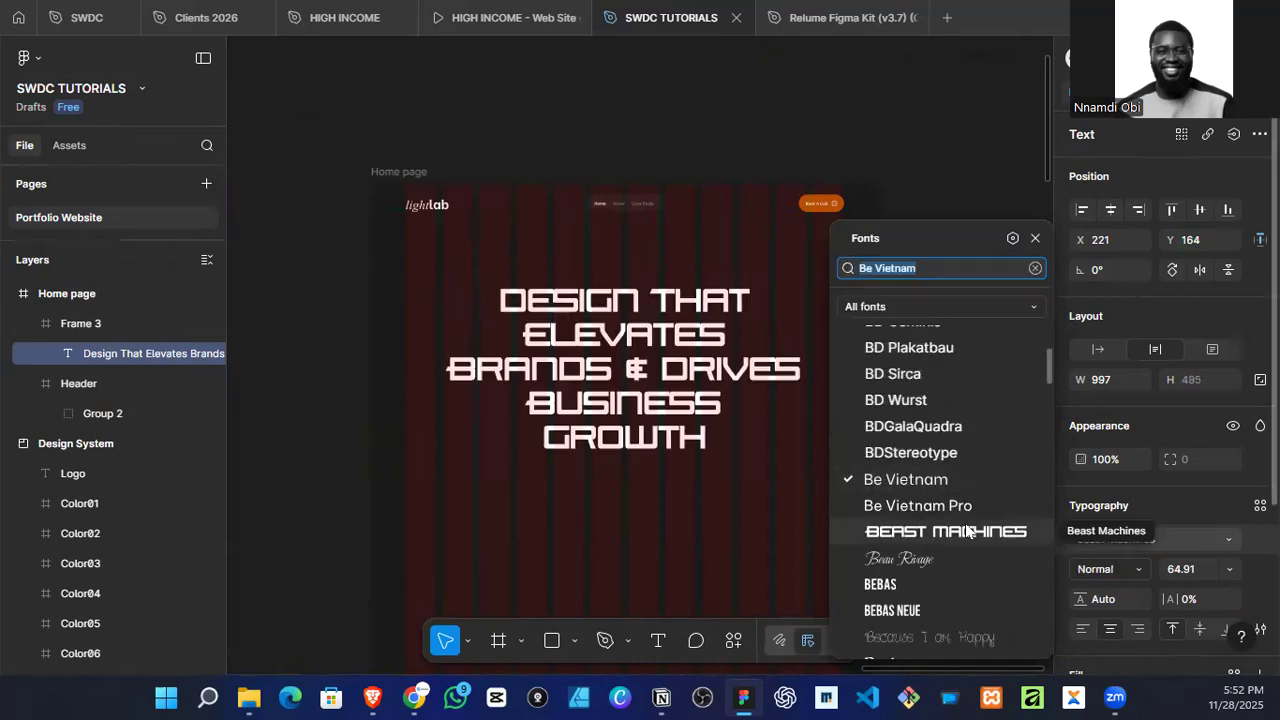
pyautogui.scroll(-2, 969, 460)
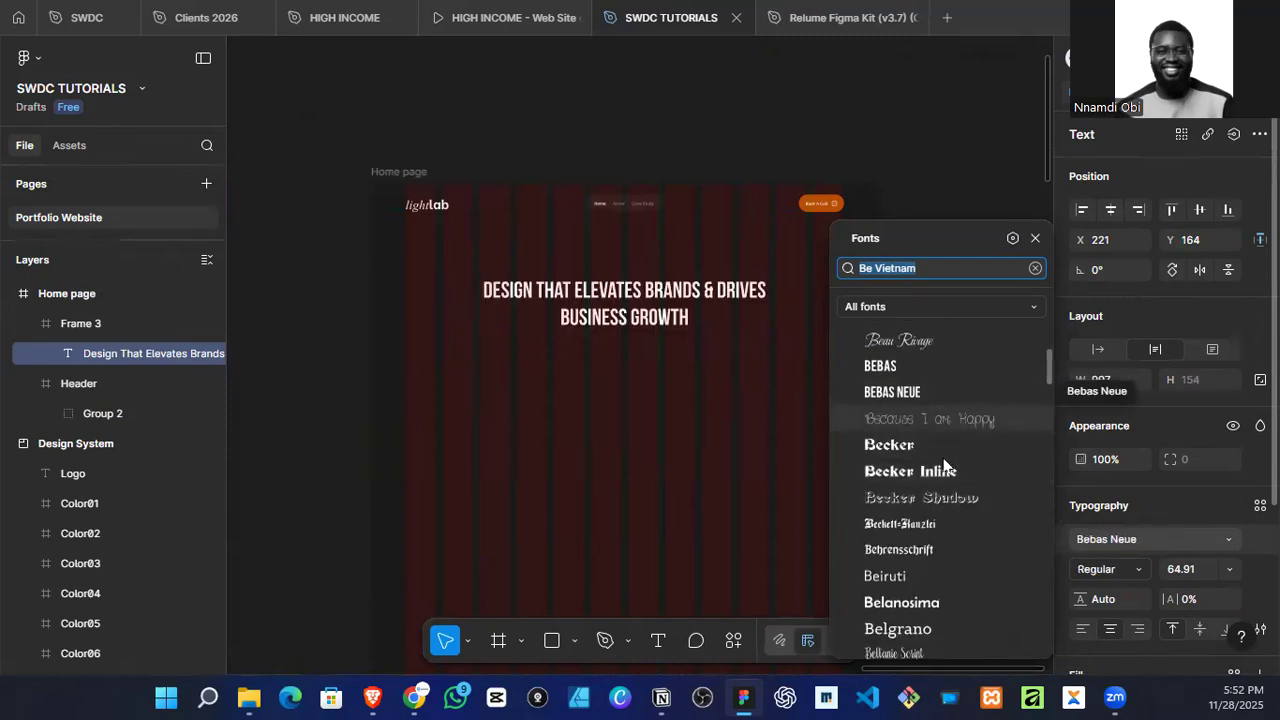
pyautogui.scroll(-2, 937, 576)
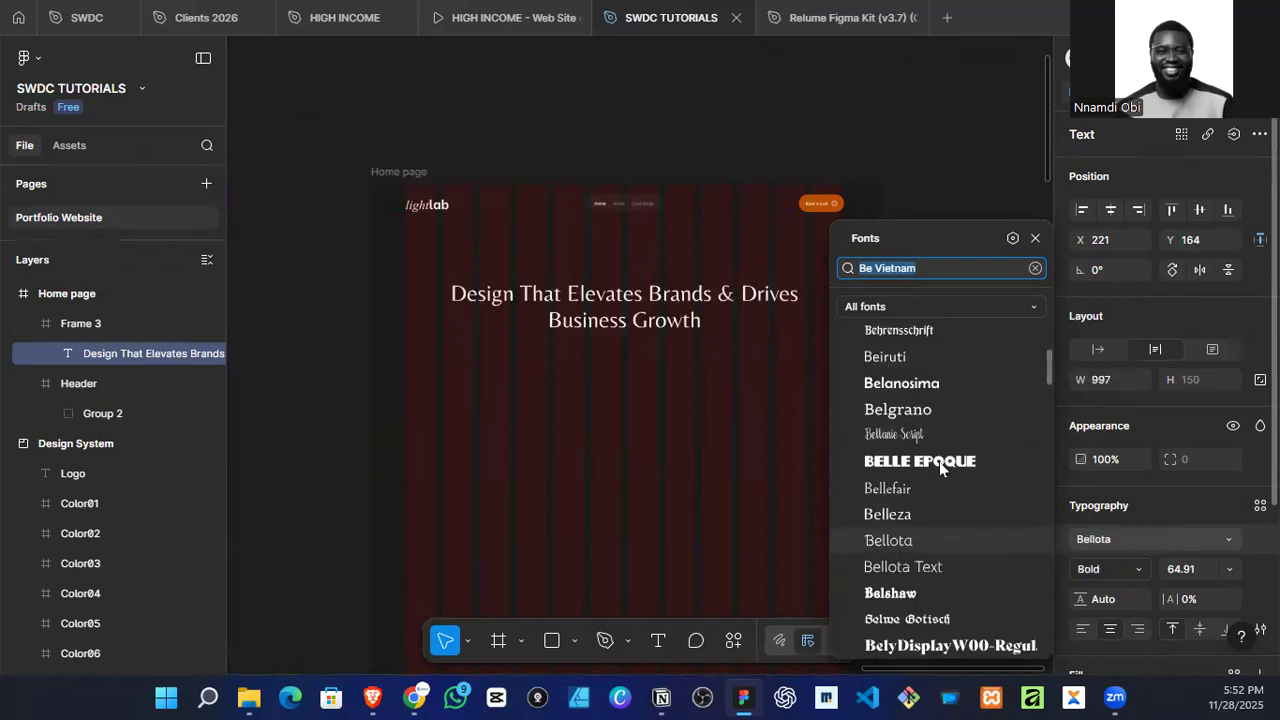
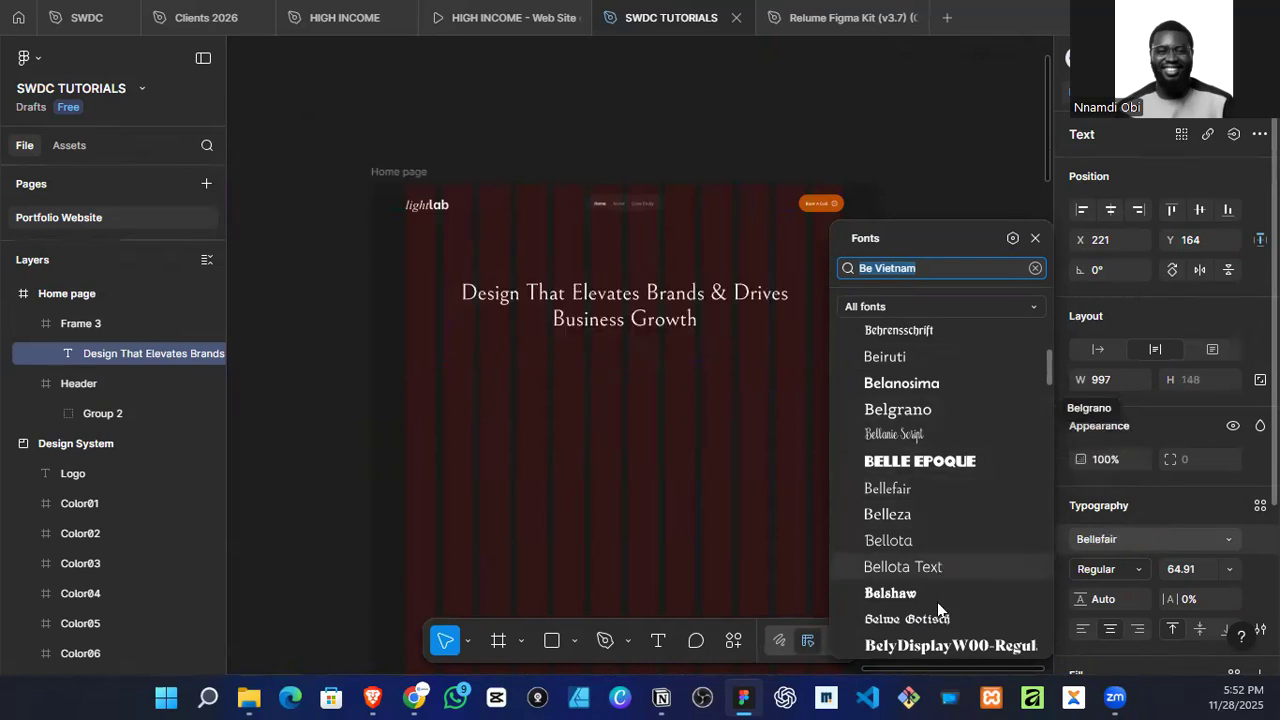
# Step: Search the fonts for "Brico" and apply Bricolage Grotesque to the hero headline
pyautogui.scroll(-2, 937, 609)
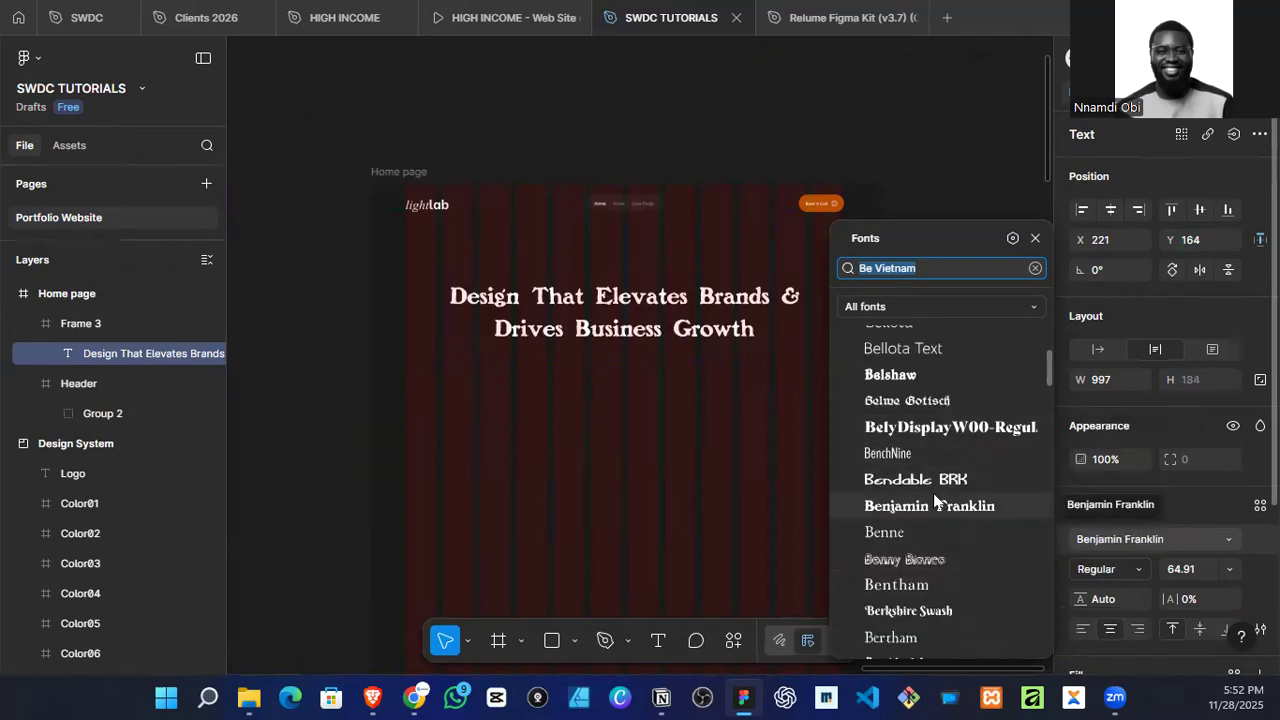
pyautogui.scroll(-5, 945, 485)
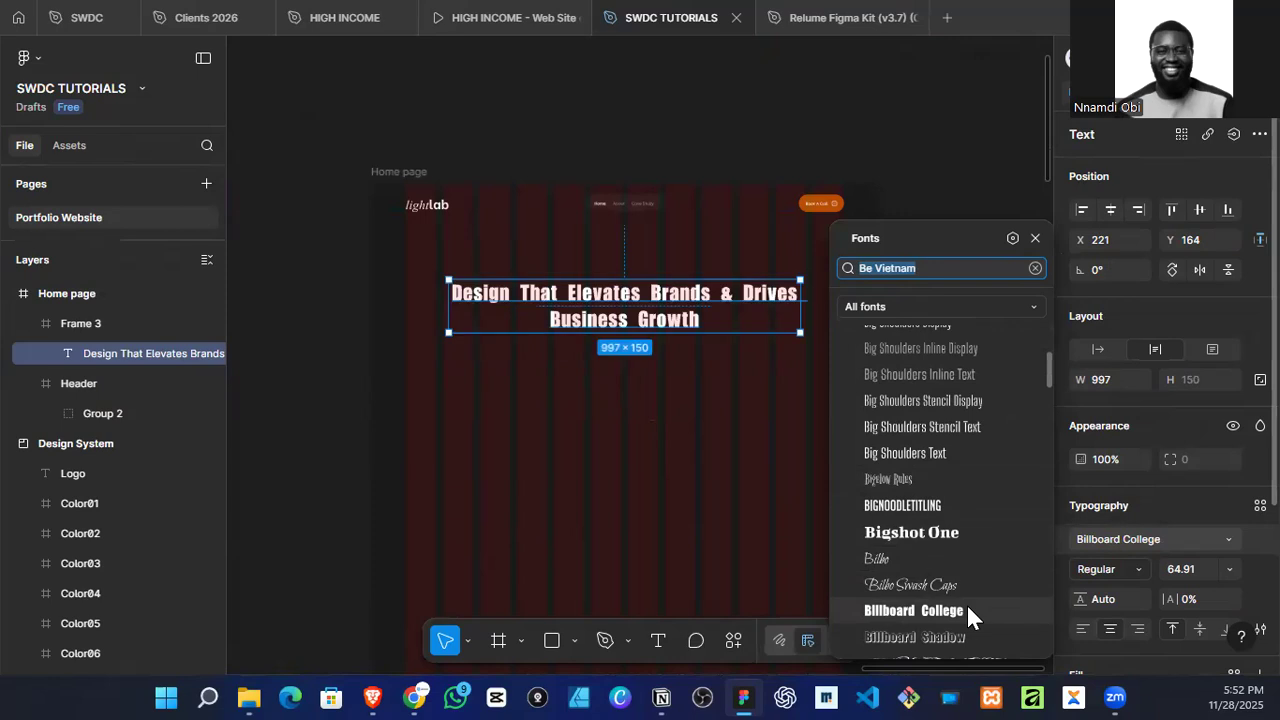
pyautogui.scroll(-3, 966, 605)
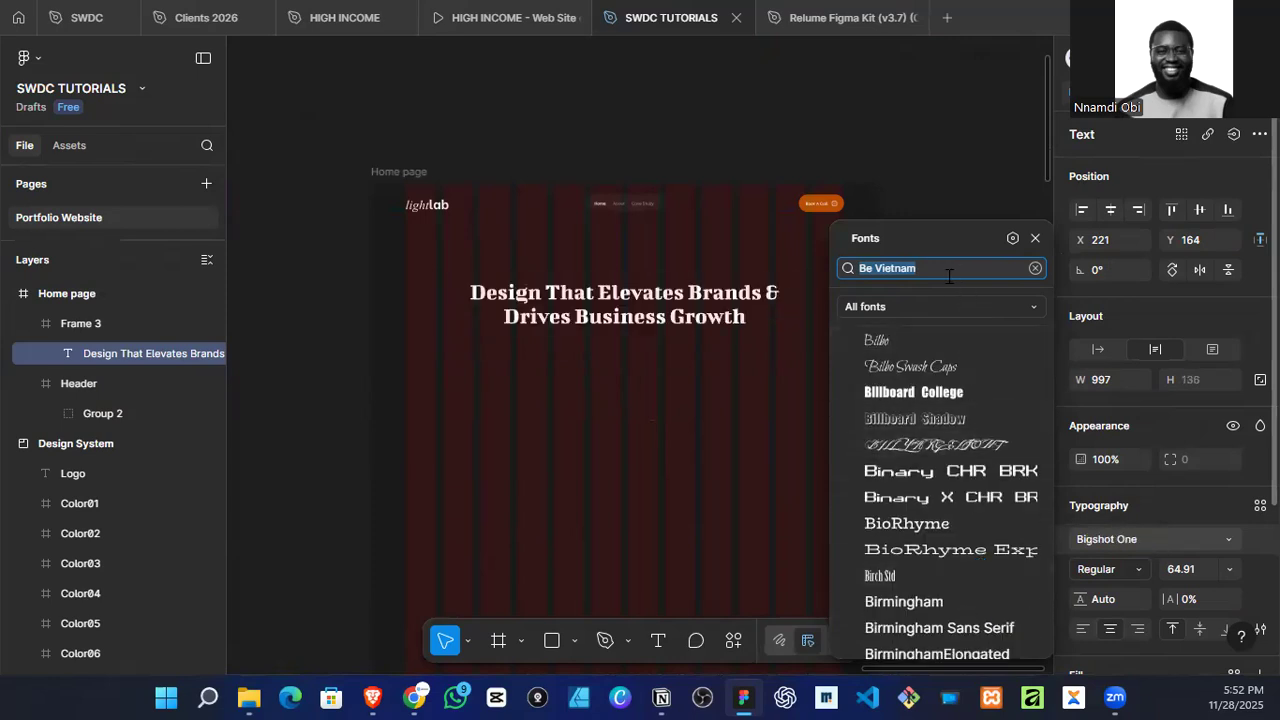
pyautogui.write('Brico')
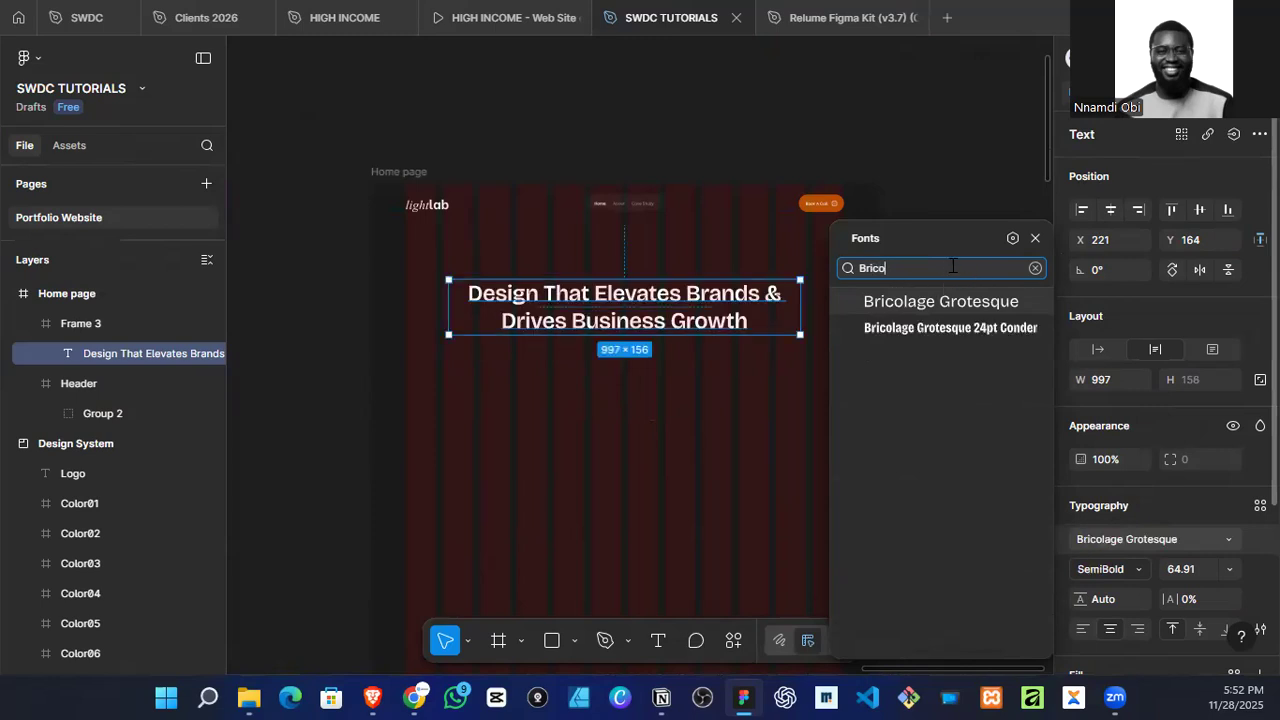
pyautogui.click(948, 304)
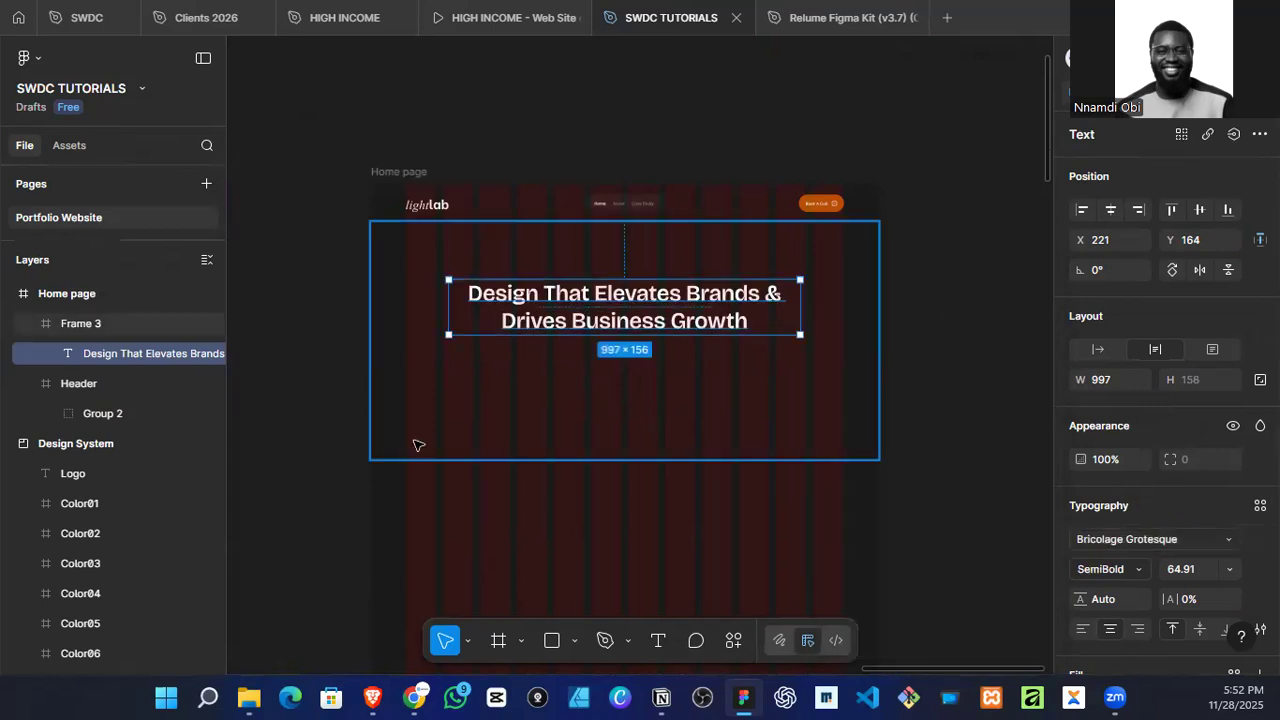
# Step: Change the header's Home link to Bricolage Grotesque, chosen from the fonts used in this file
pyautogui.scroll(3, 429, 240)
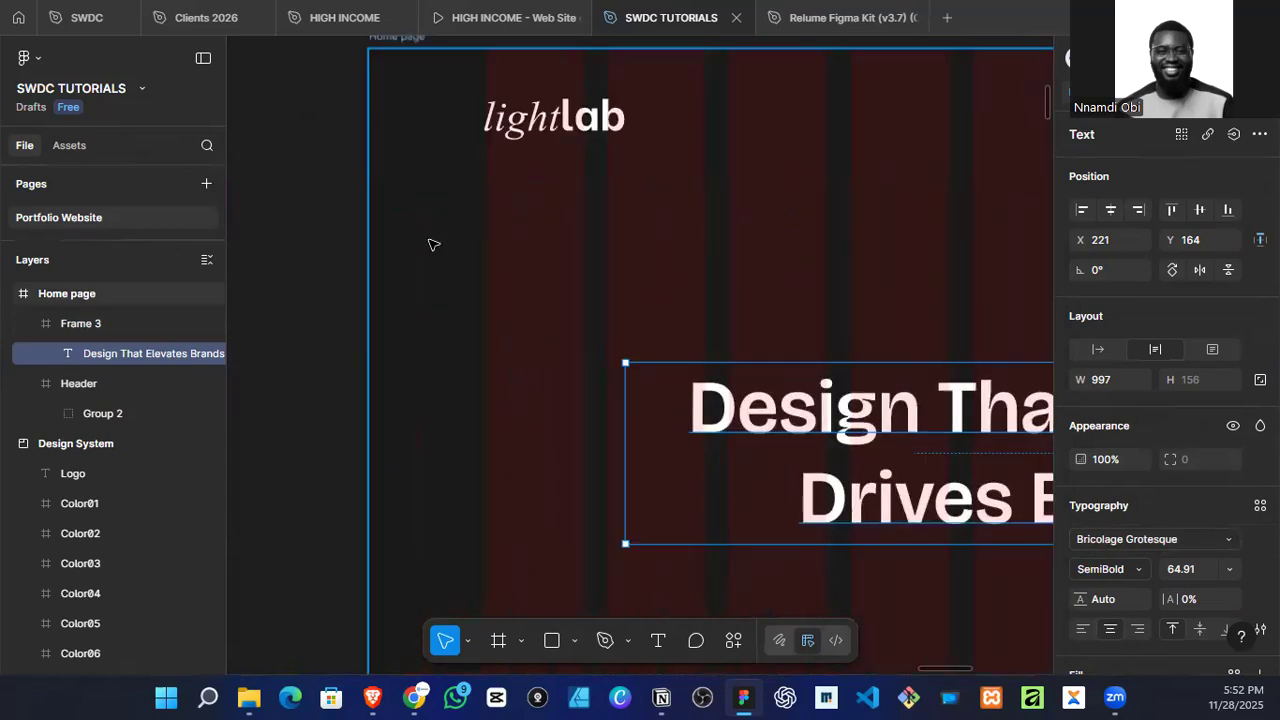
pyautogui.scroll(5, 720, 217)
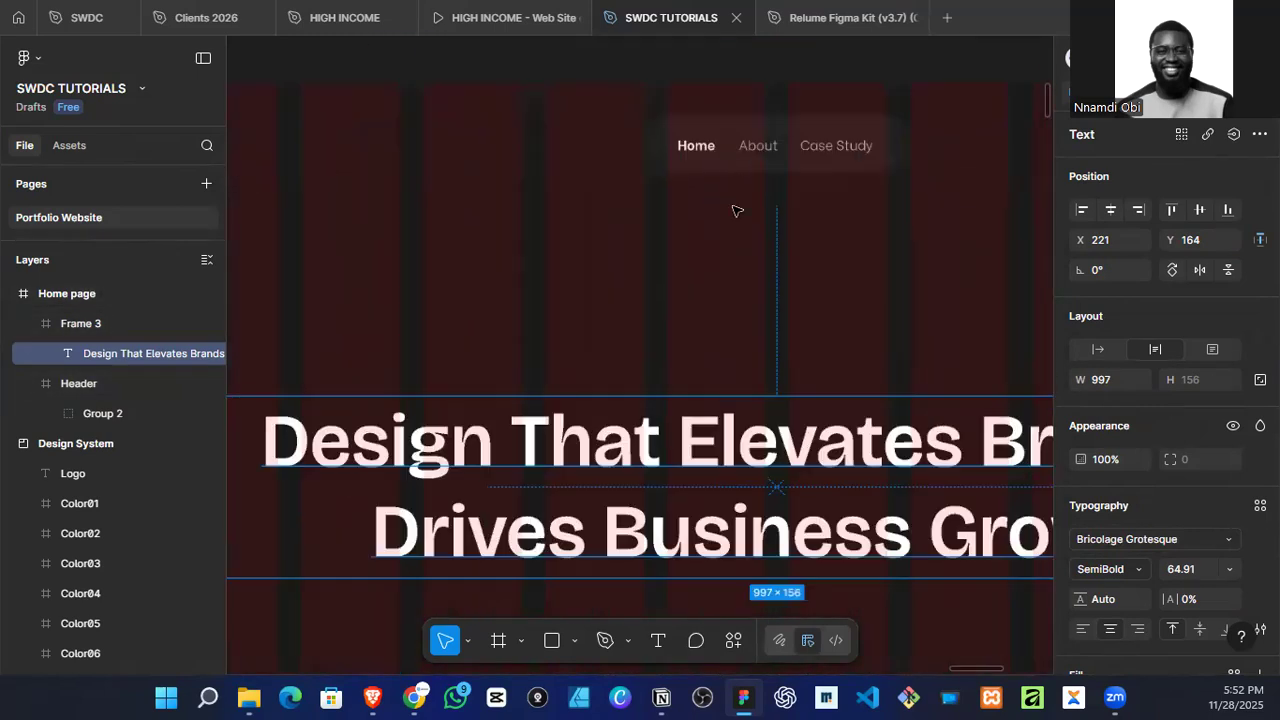
pyautogui.doubleClick(709, 149)
pyautogui.doubleClick(709, 149)
pyautogui.doubleClick(709, 149)
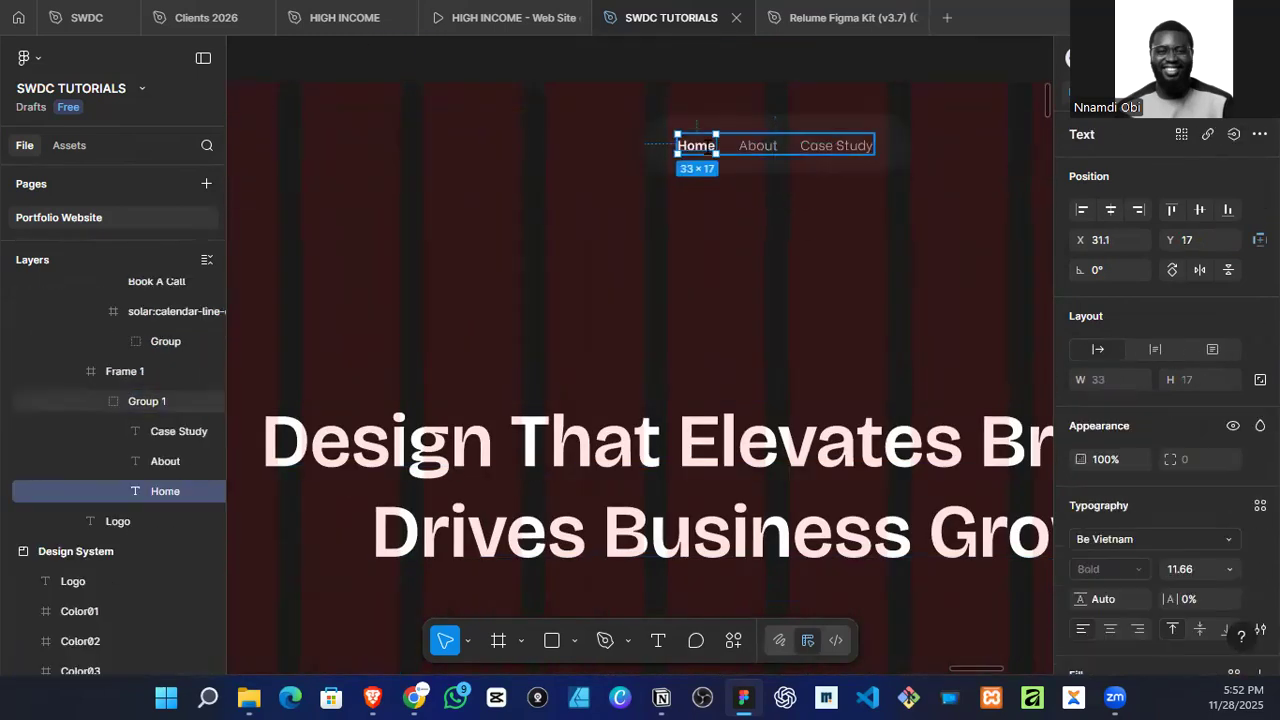
pyautogui.click(1152, 542)
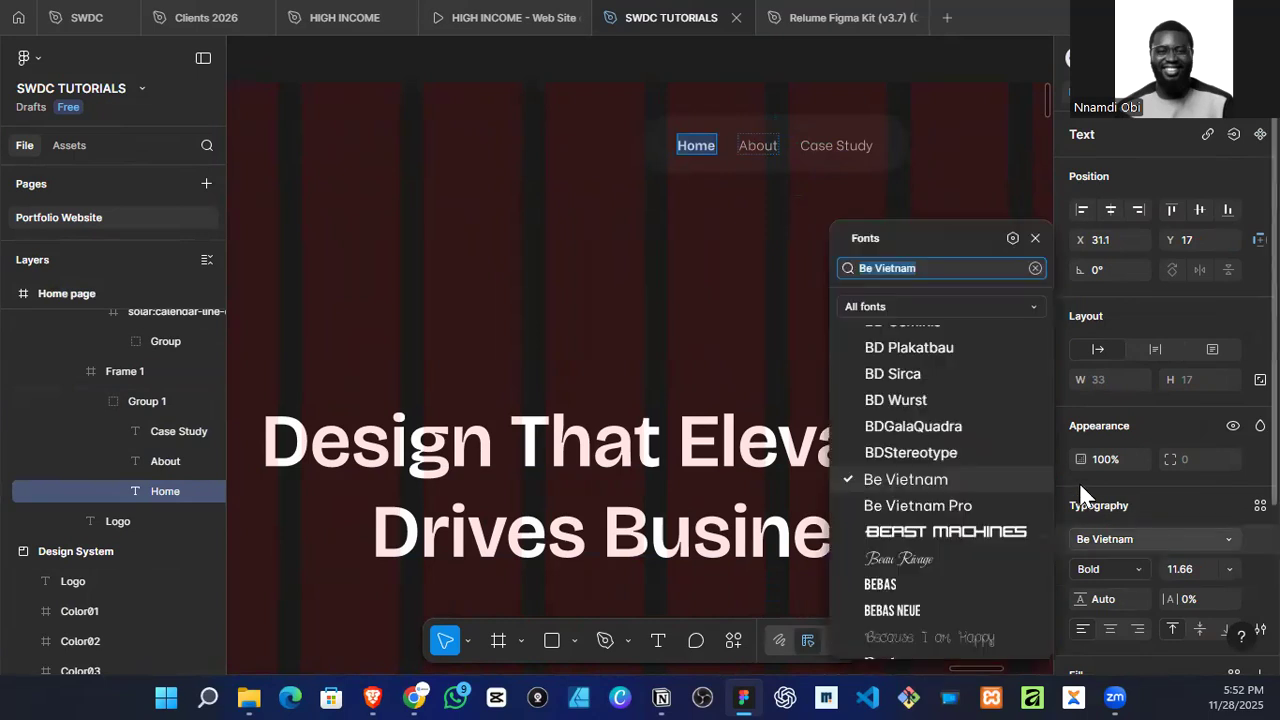
pyautogui.click(943, 303)
pyautogui.click(930, 340)
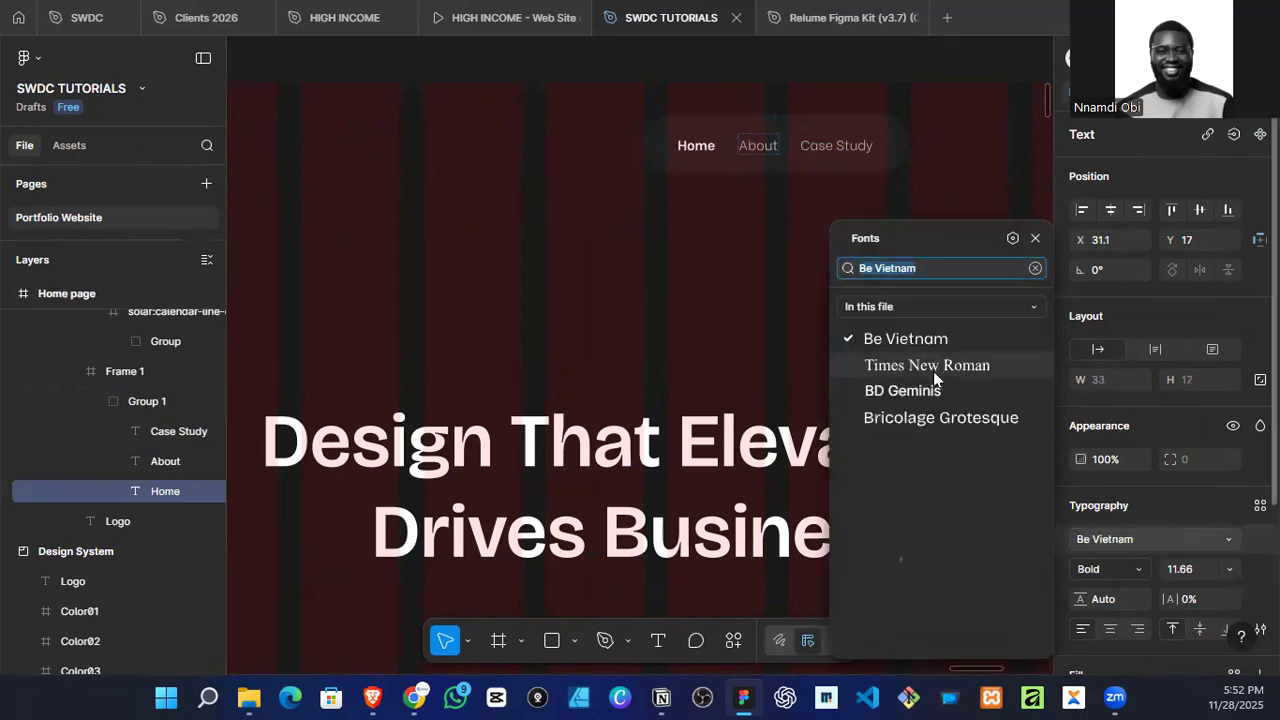
pyautogui.click(917, 420)
# Step: Change the About and Case Study links in the header to Bricolage Grotesque
pyautogui.doubleClick(762, 148)
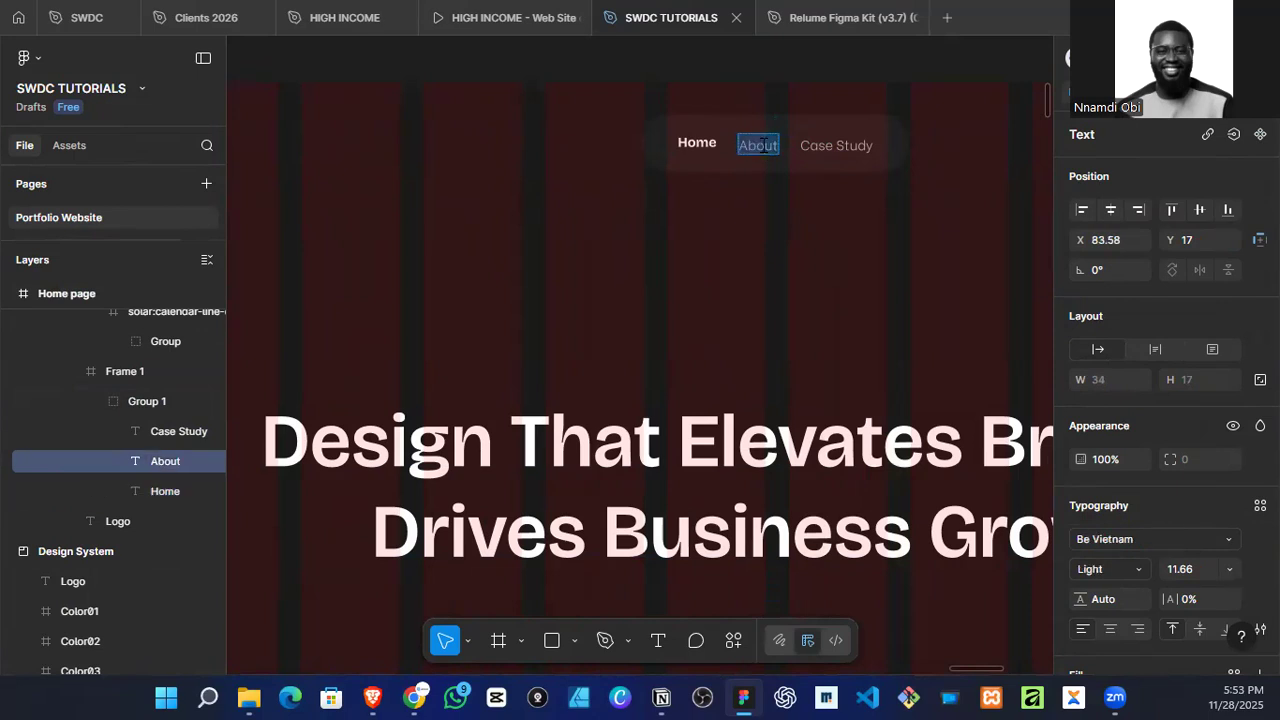
pyautogui.click(1110, 539)
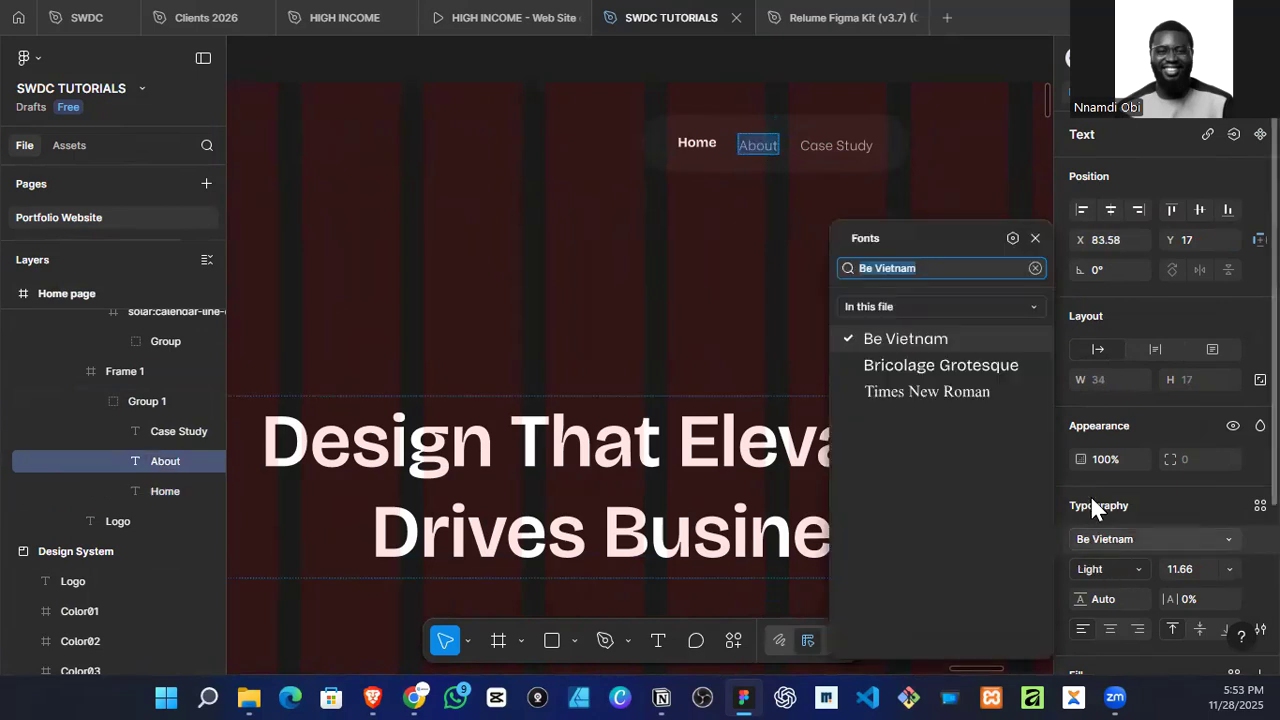
pyautogui.click(940, 366)
pyautogui.click(838, 148)
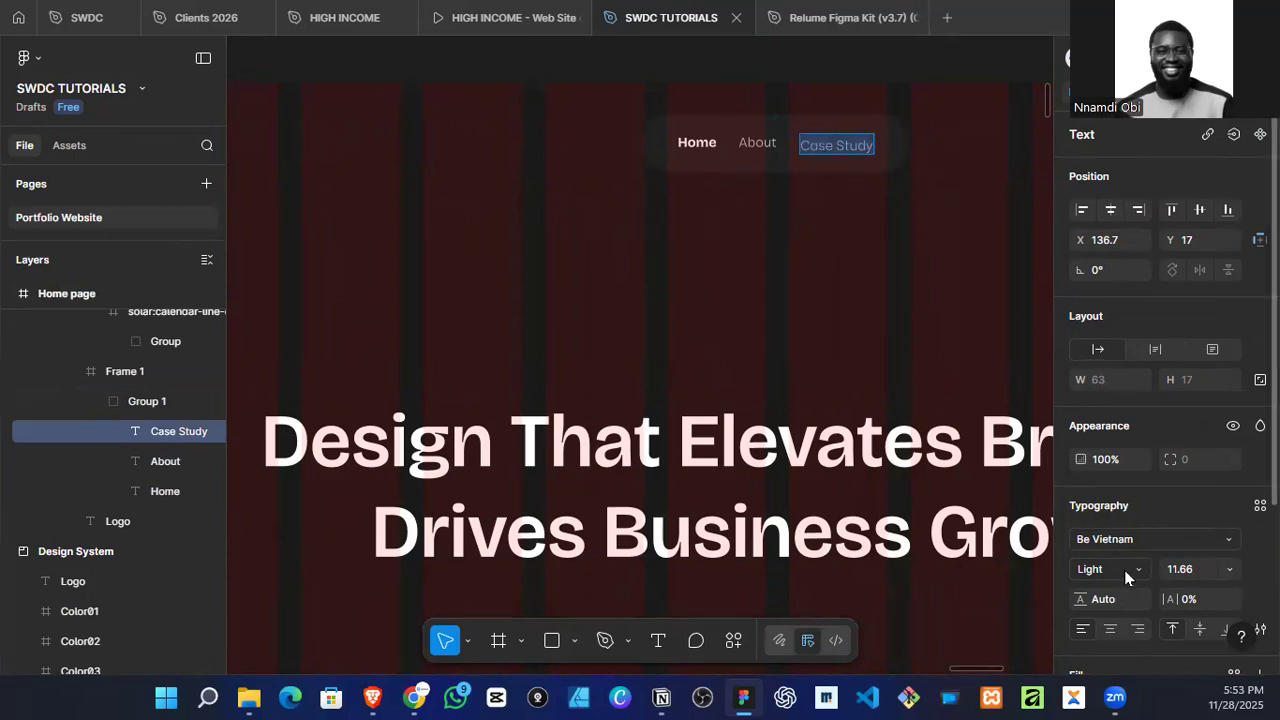
pyautogui.click(1128, 541)
pyautogui.click(900, 368)
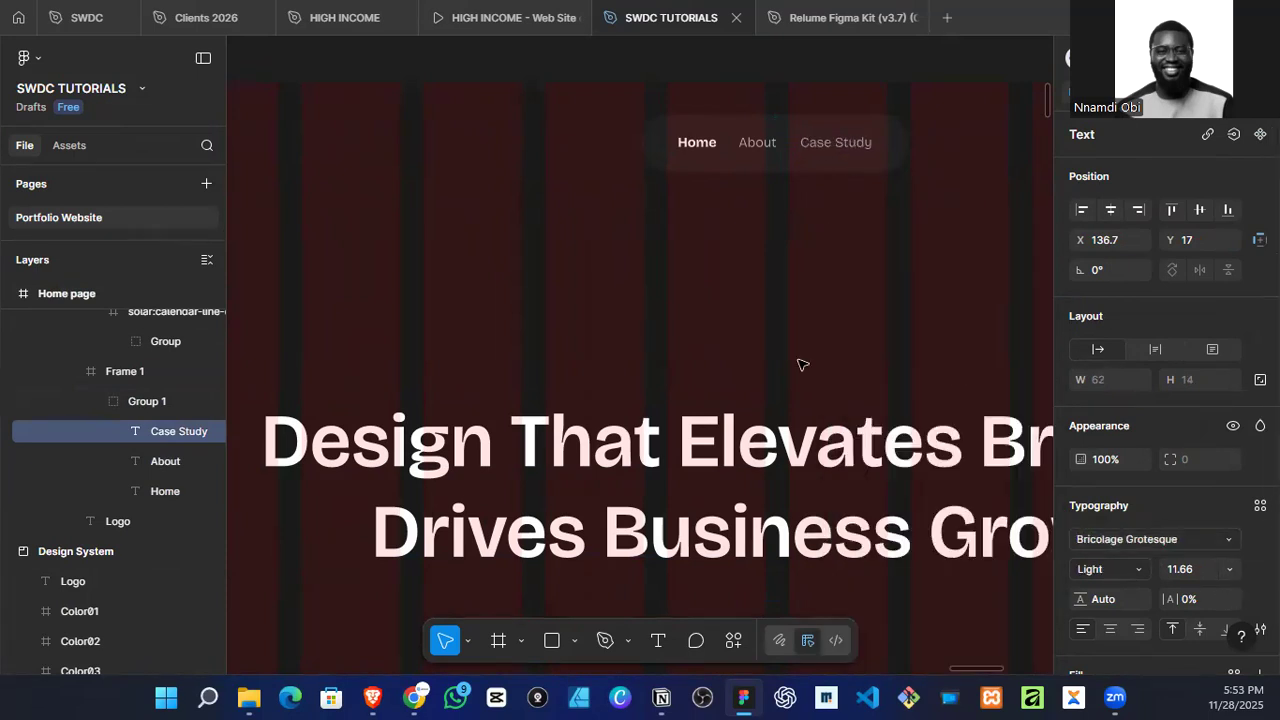
# Step: Change the Book A Call button's label to Bricolage Grotesque
pyautogui.scroll(-3, 643, 371)
pyautogui.hscroll(3, 903, 314)
pyautogui.scroll(5, 774, 309)
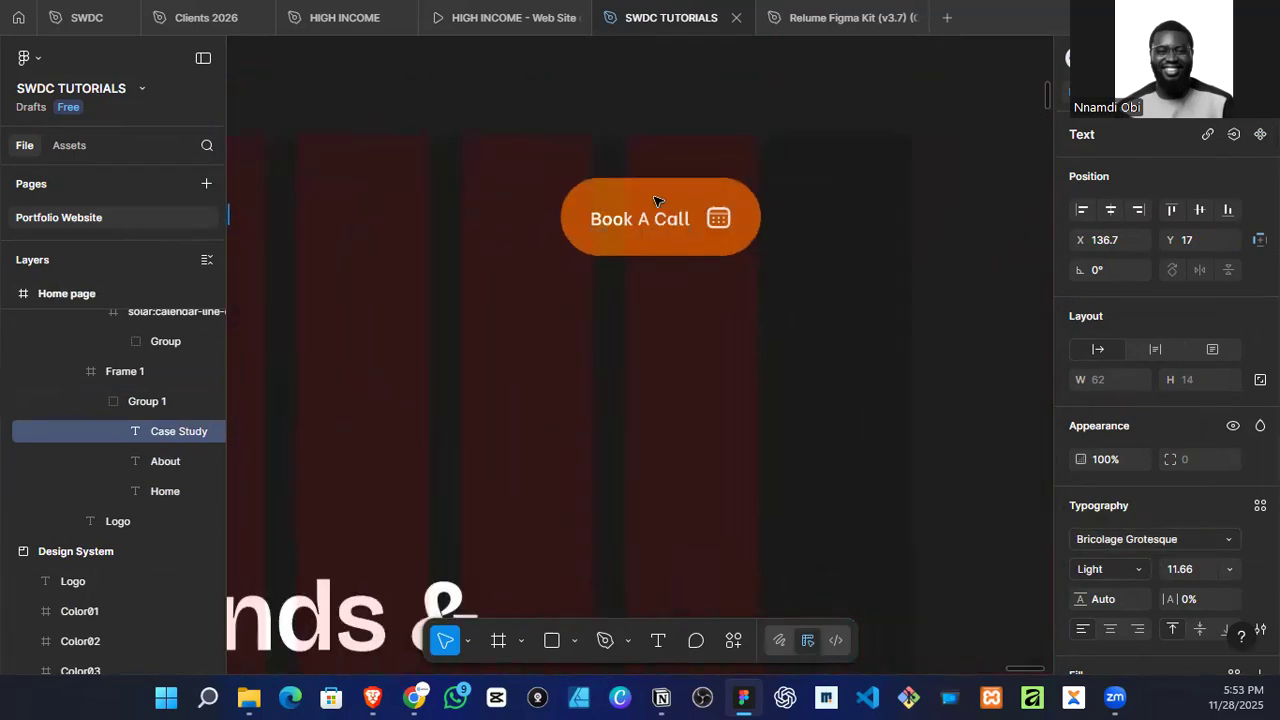
pyautogui.doubleClick(641, 217)
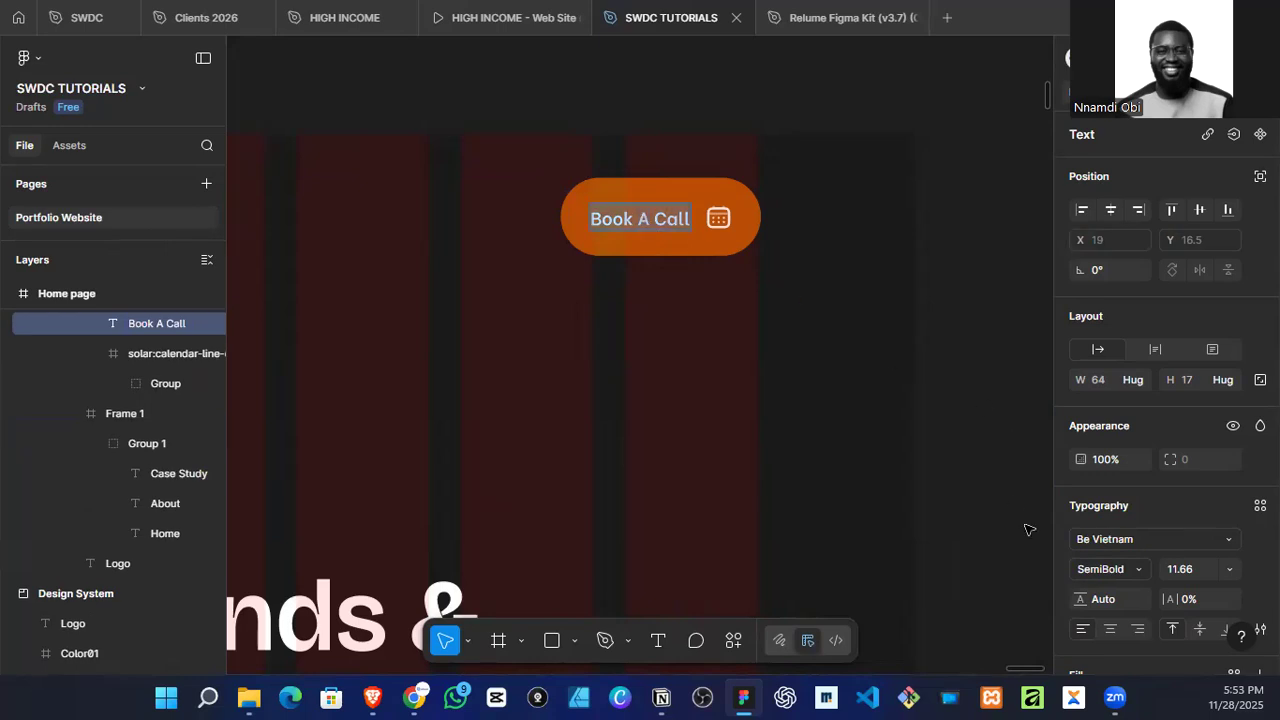
pyautogui.click(1113, 552)
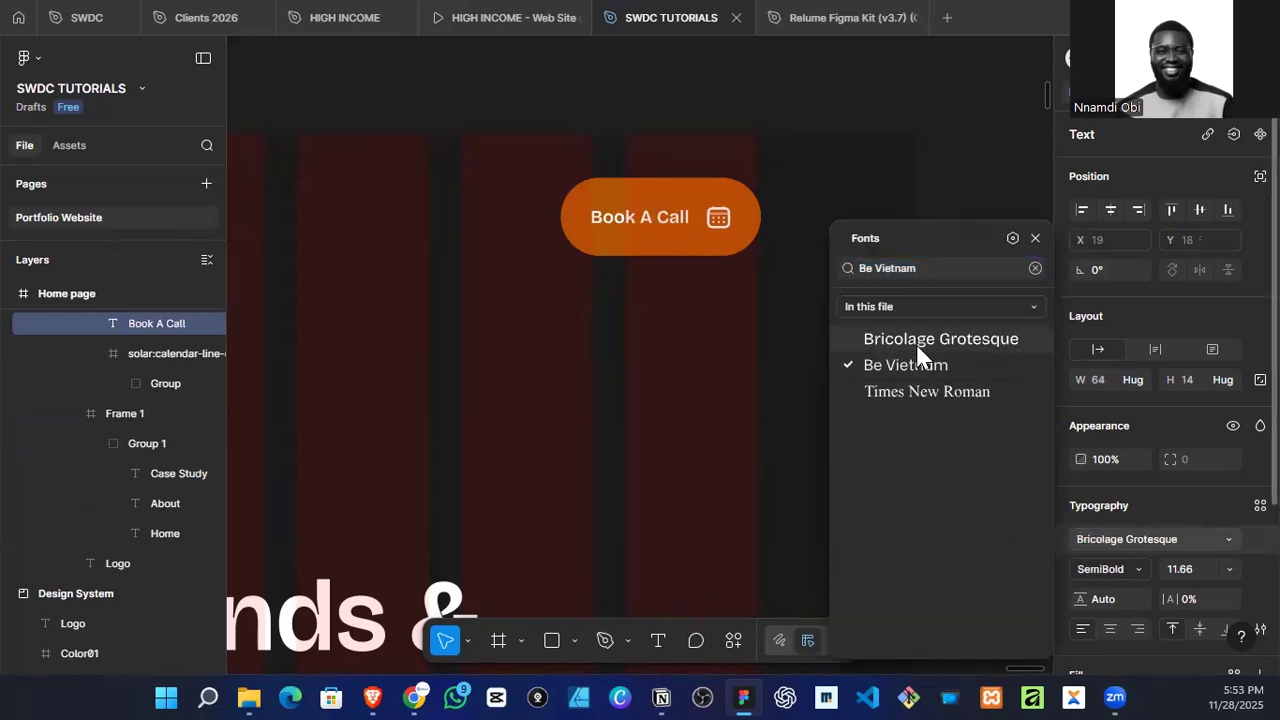
pyautogui.click(935, 340)
# Step: Narrow the headline's text box to about 863 so the second line starts with "&", and centre it horizontally in the hero frame
pyautogui.scroll(-5, 778, 327)
pyautogui.hscroll(-3, 611, 431)
pyautogui.scroll(-3, 635, 378)
pyautogui.hscroll(3, 635, 378)
pyautogui.click(712, 220)
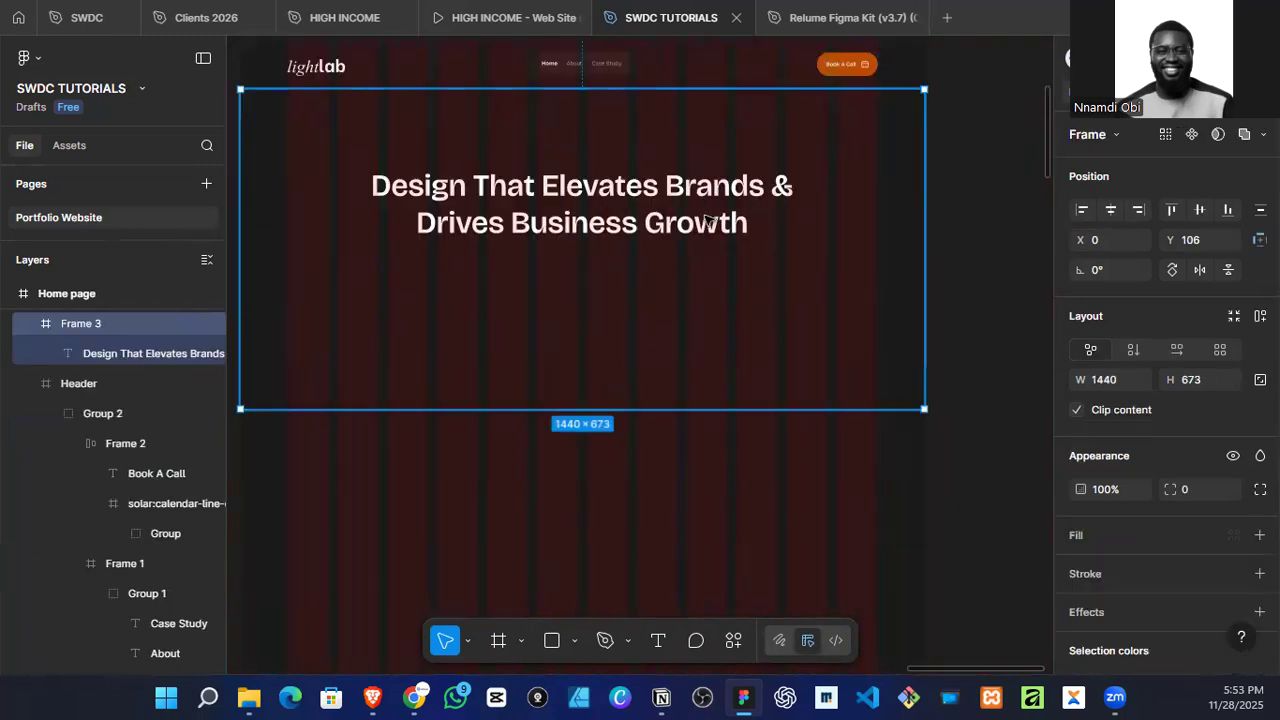
pyautogui.click(779, 201)
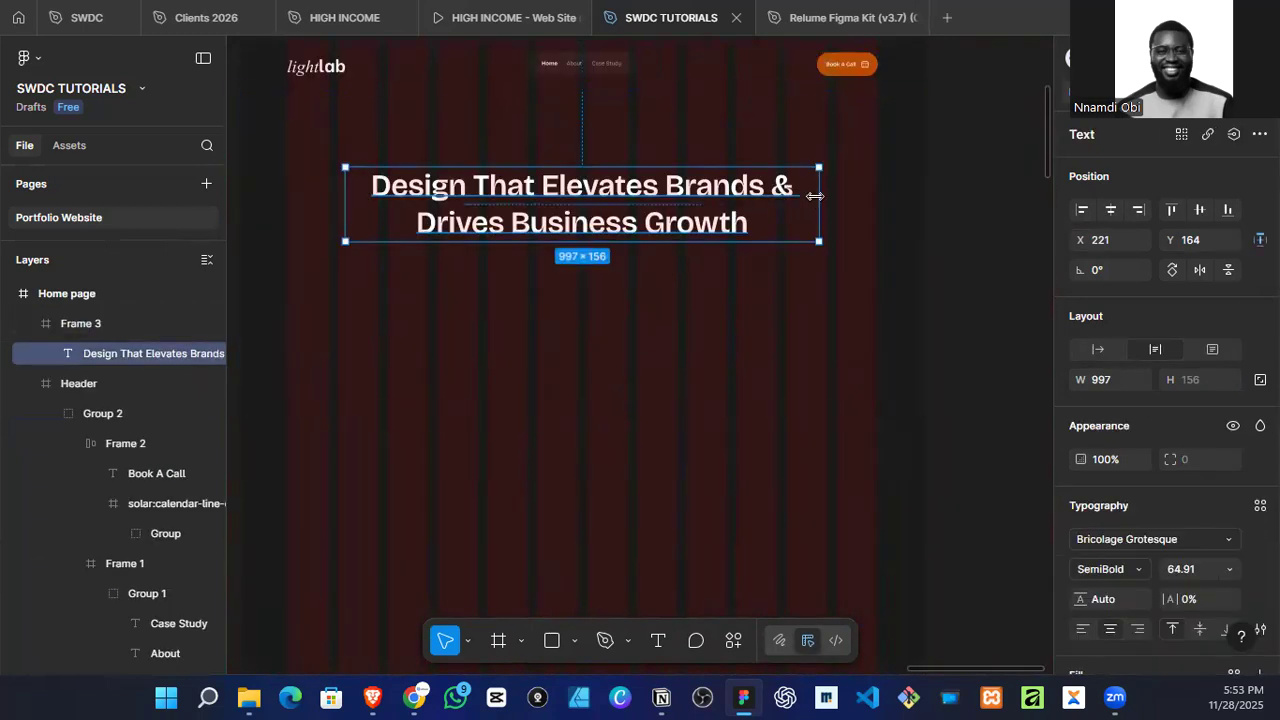
pyautogui.moveTo(788, 190); pyautogui.dragTo(755, 192)
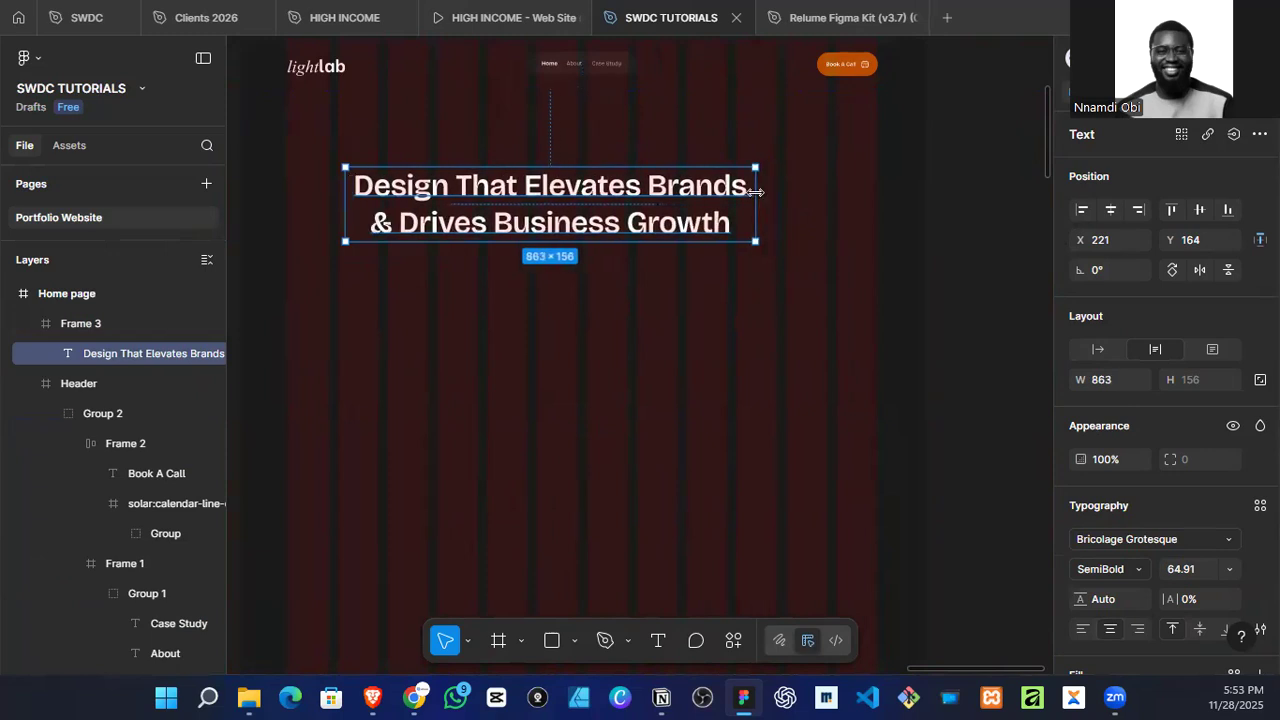
pyautogui.click(1110, 210)
pyautogui.keyDown('ctrl'); pyautogui.scroll(-3, 671, 274); pyautogui.keyUp('ctrl')
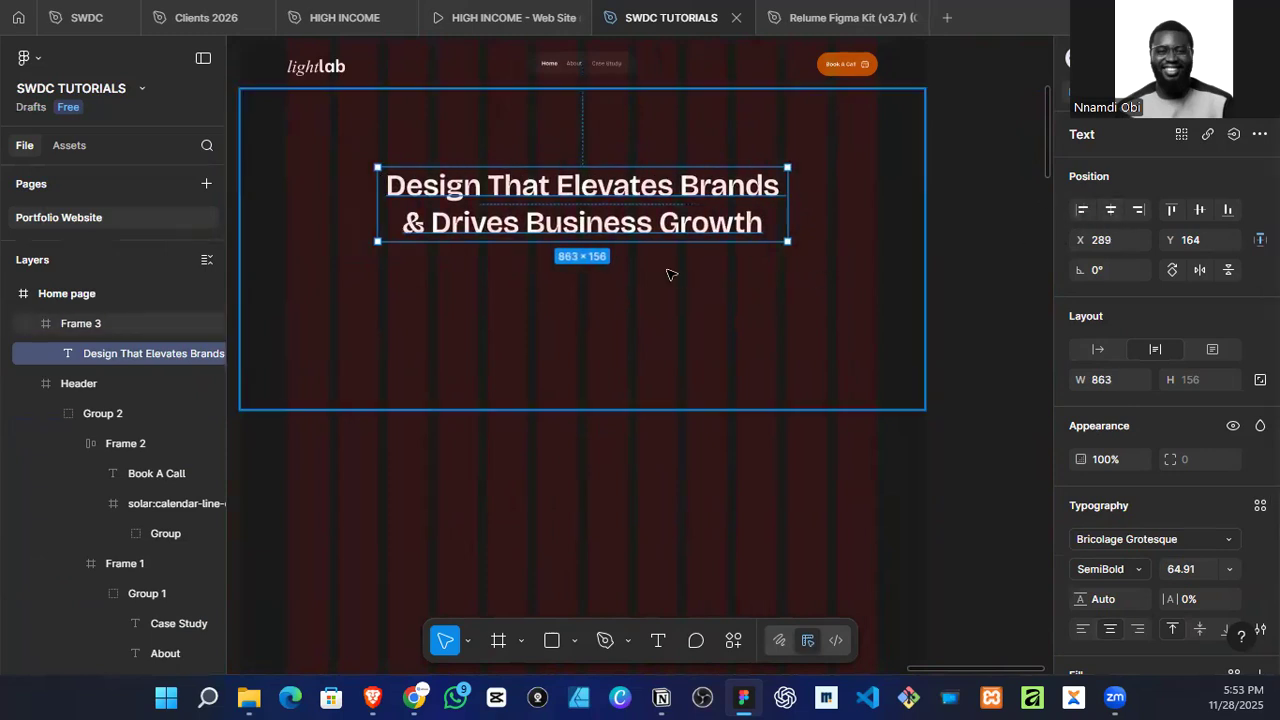
# Step: Scale the headline up proportionally to about 1000 × 168 and centre it horizontally in the hero frame
pyautogui.press('k')
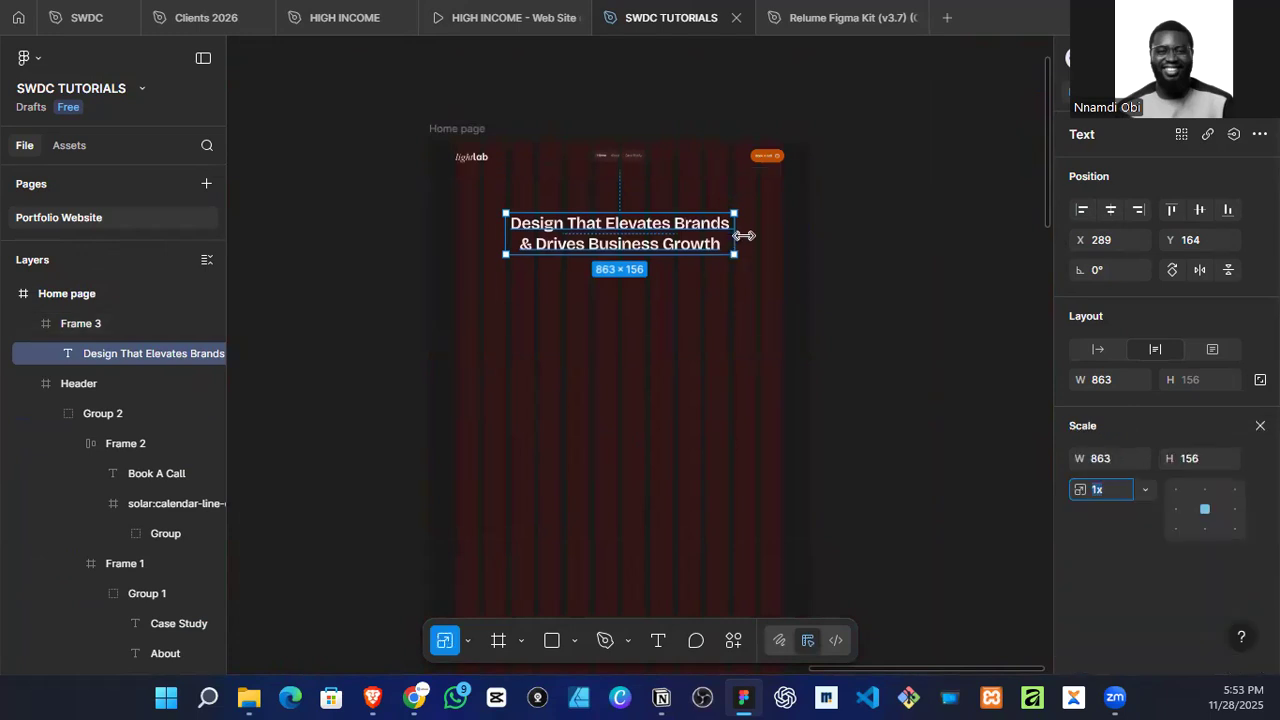
pyautogui.moveTo(736, 228); pyautogui.dragTo(755, 230)
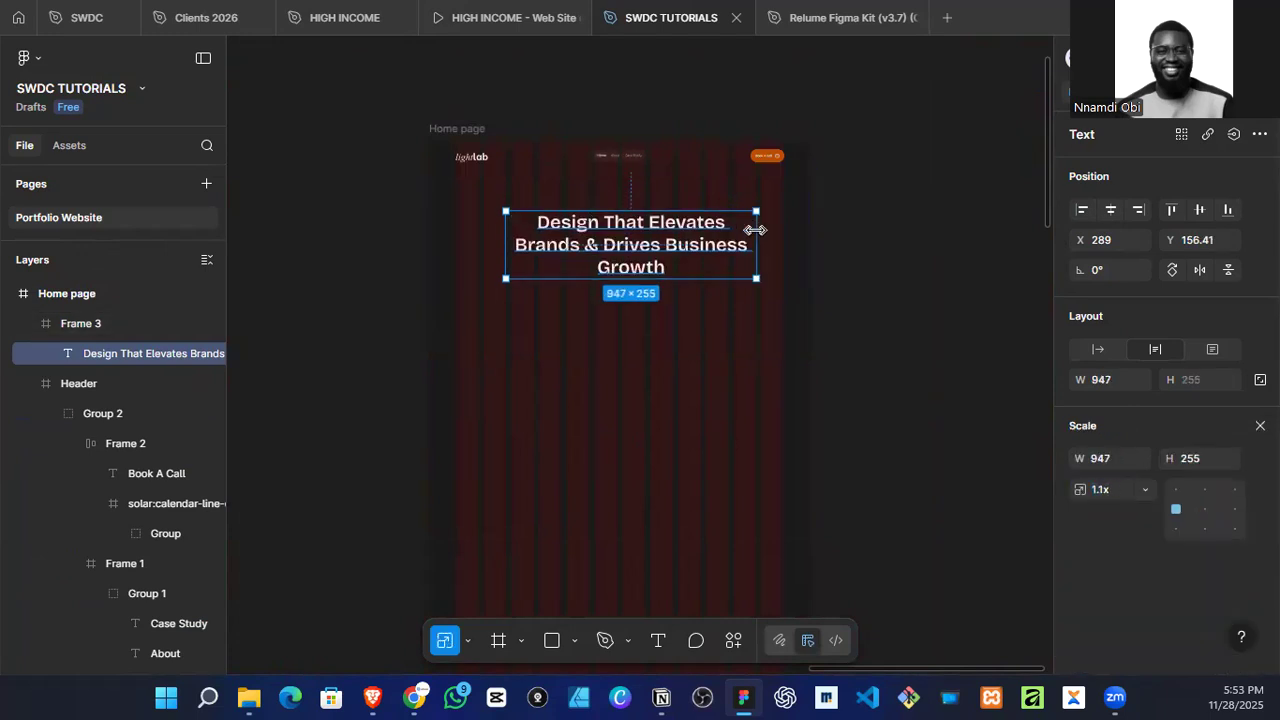
pyautogui.hotkey('ctrl', 'z')
pyautogui.moveTo(737, 240); pyautogui.dragTo(771, 240)
pyautogui.press('v')
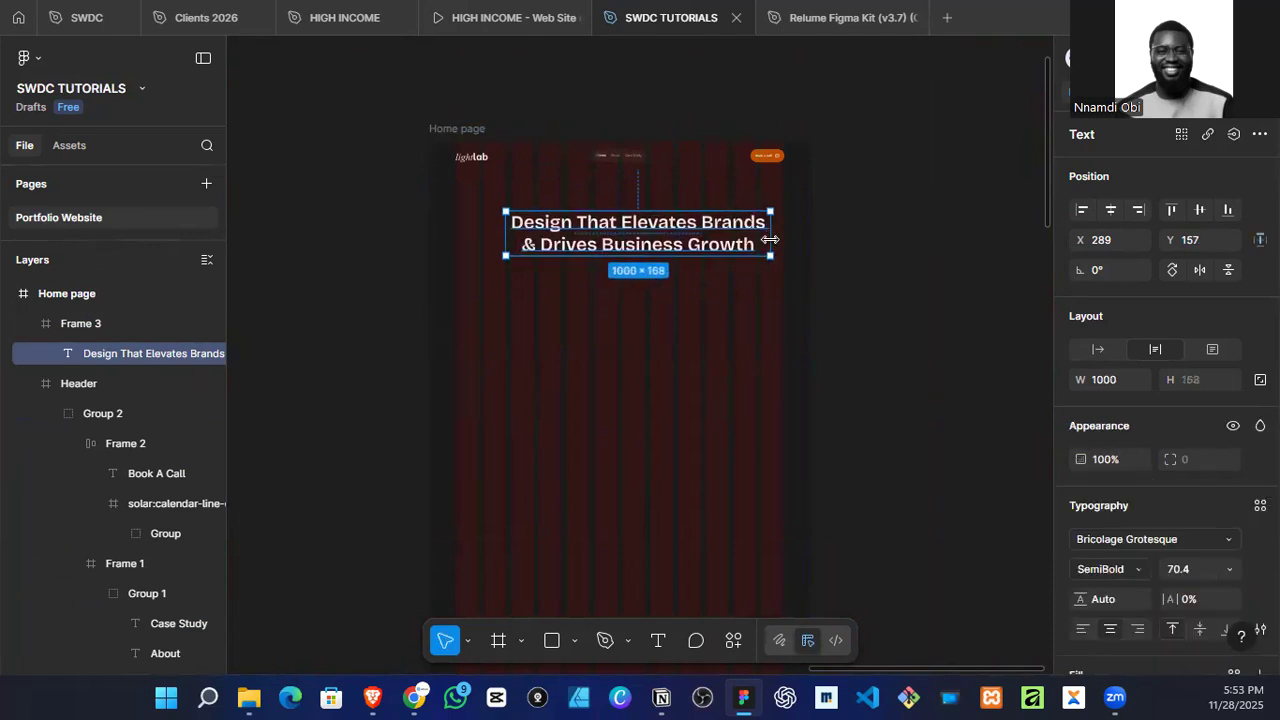
pyautogui.click(1110, 209)
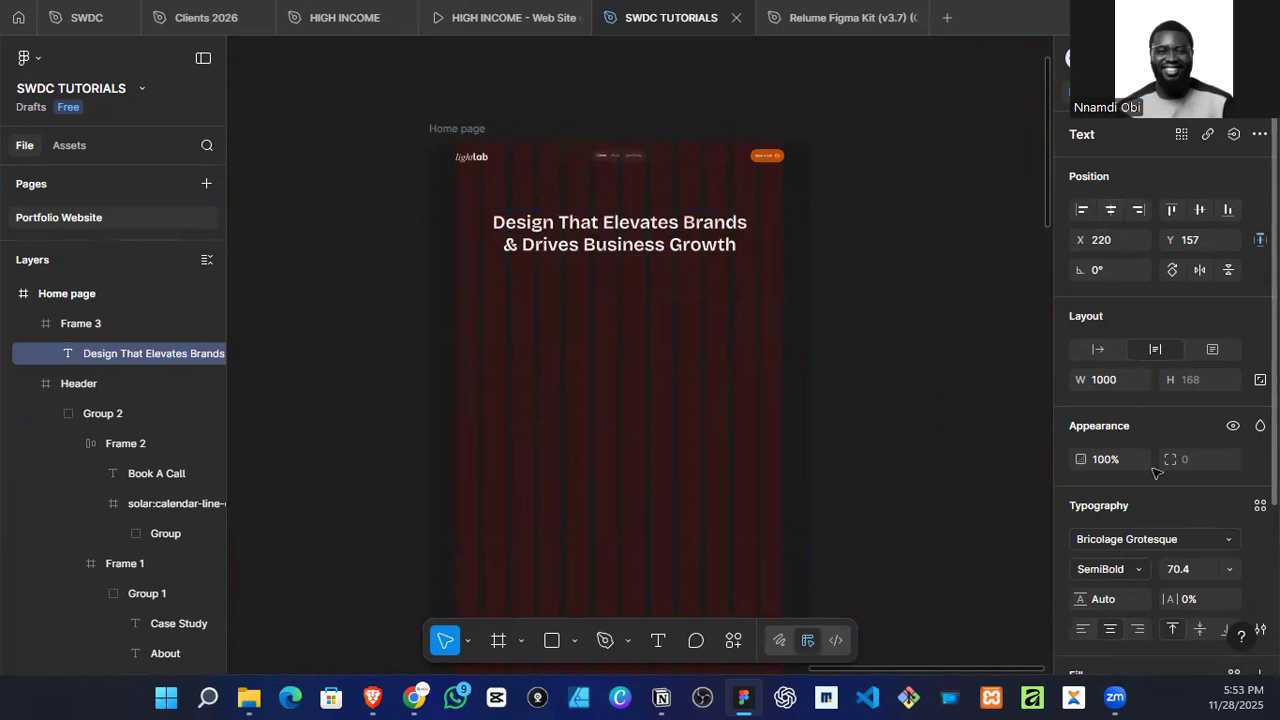
# Step: Set the headline's font size to 80 and widen its text box to about 1154 so it fits on two lines
pyautogui.click(1192, 576)
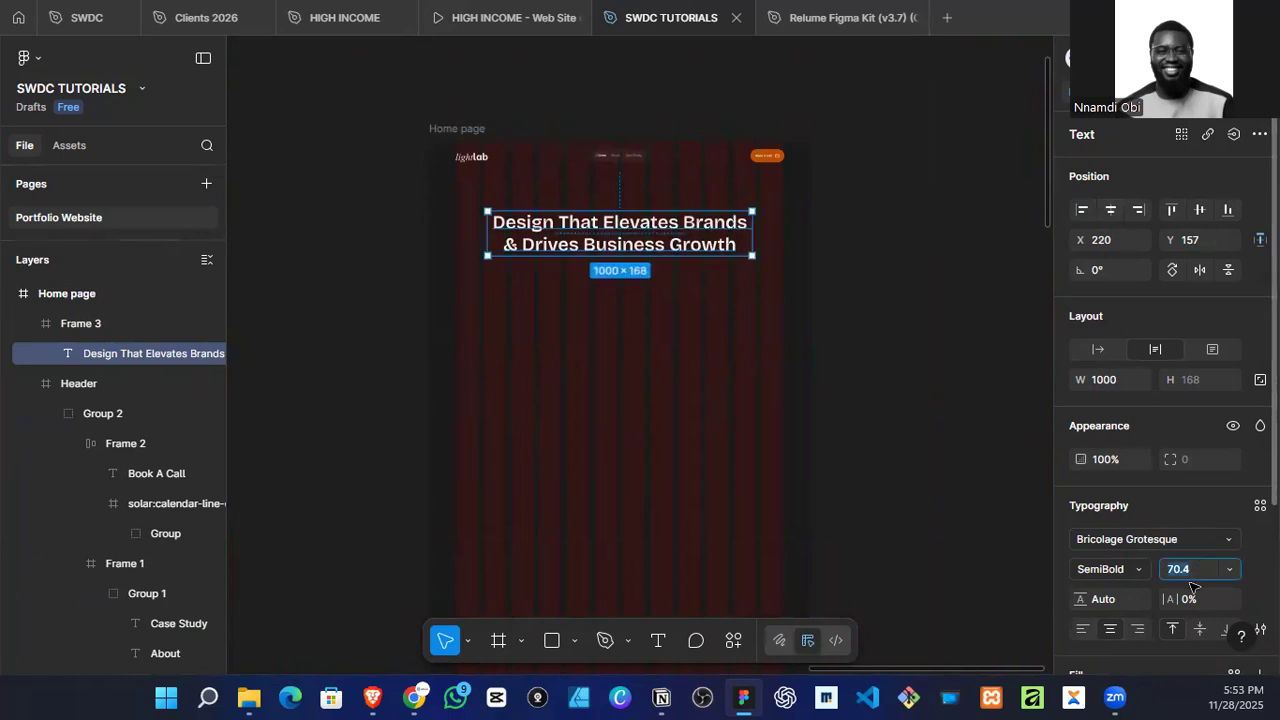
pyautogui.press('Return')
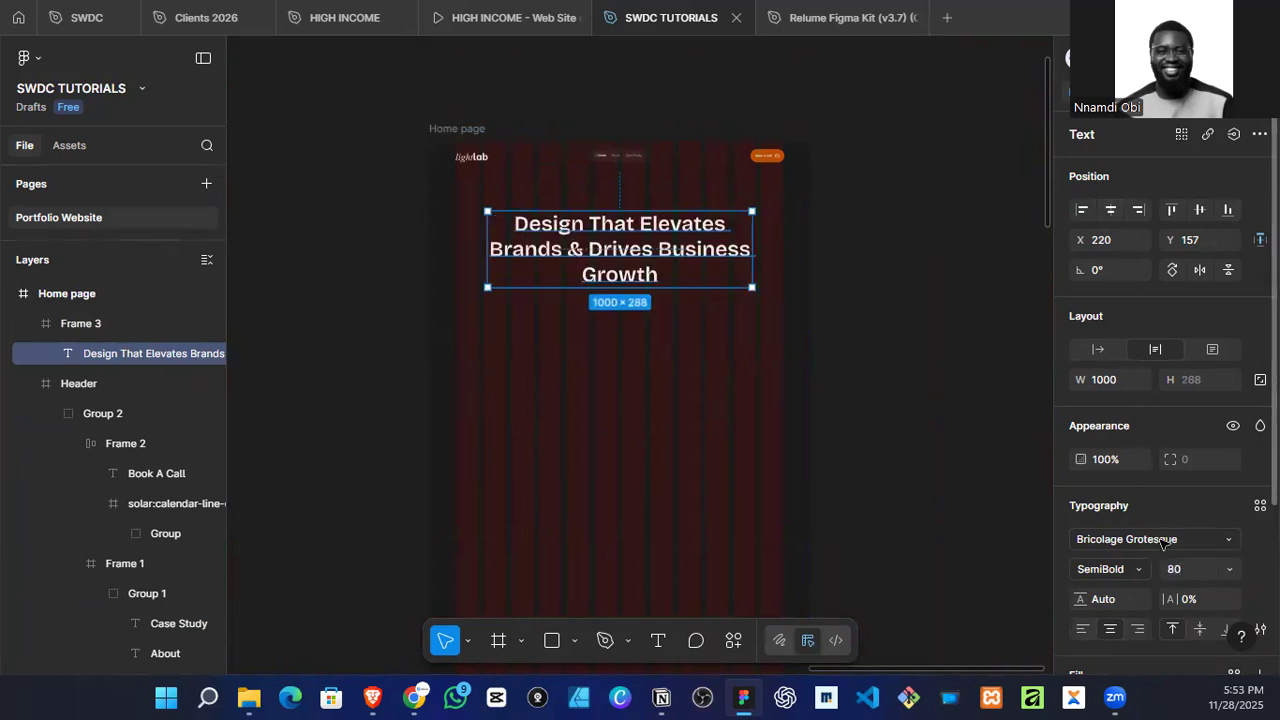
pyautogui.moveTo(753, 246); pyautogui.dragTo(792, 243)
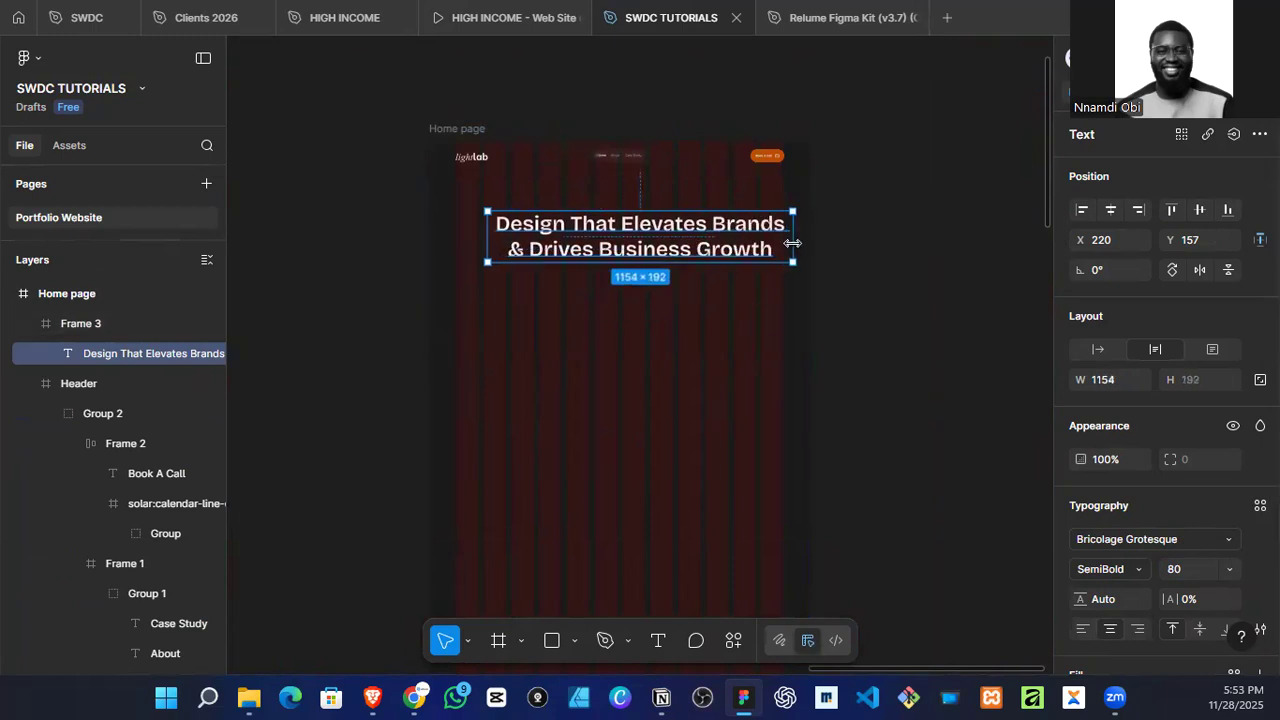
# Step: Set the headline's font size to 72 and centre it horizontally in the hero frame
pyautogui.click(1175, 566)
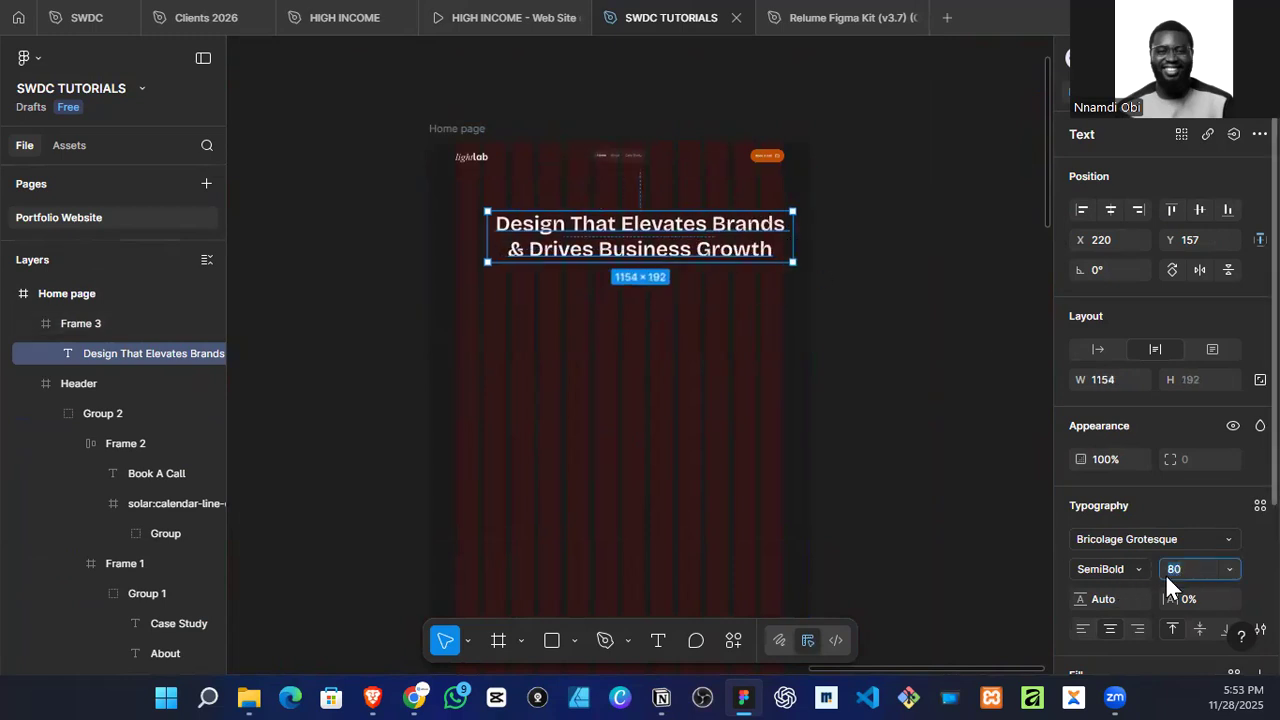
pyautogui.write('72')
pyautogui.press('Return')
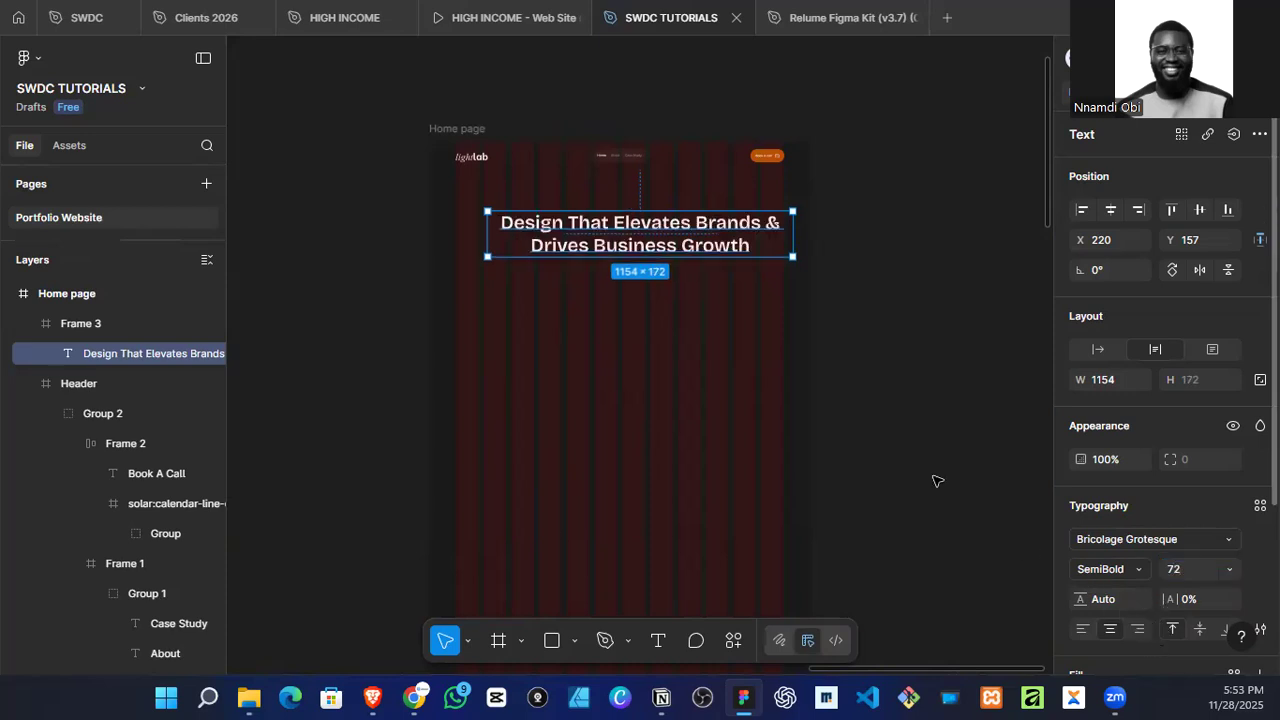
pyautogui.click(1110, 209)
pyautogui.click(893, 236)
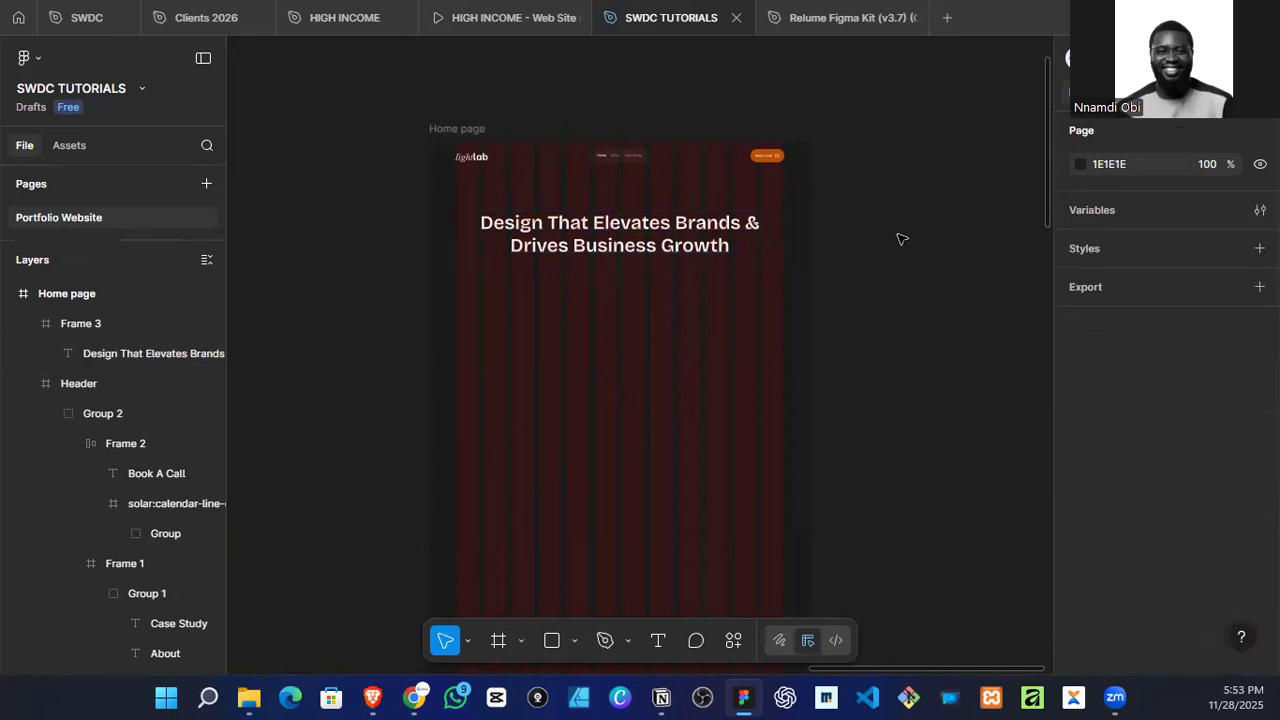
# Step: Scale the headline down from both sides to about 1000 × 150
pyautogui.click(636, 248)
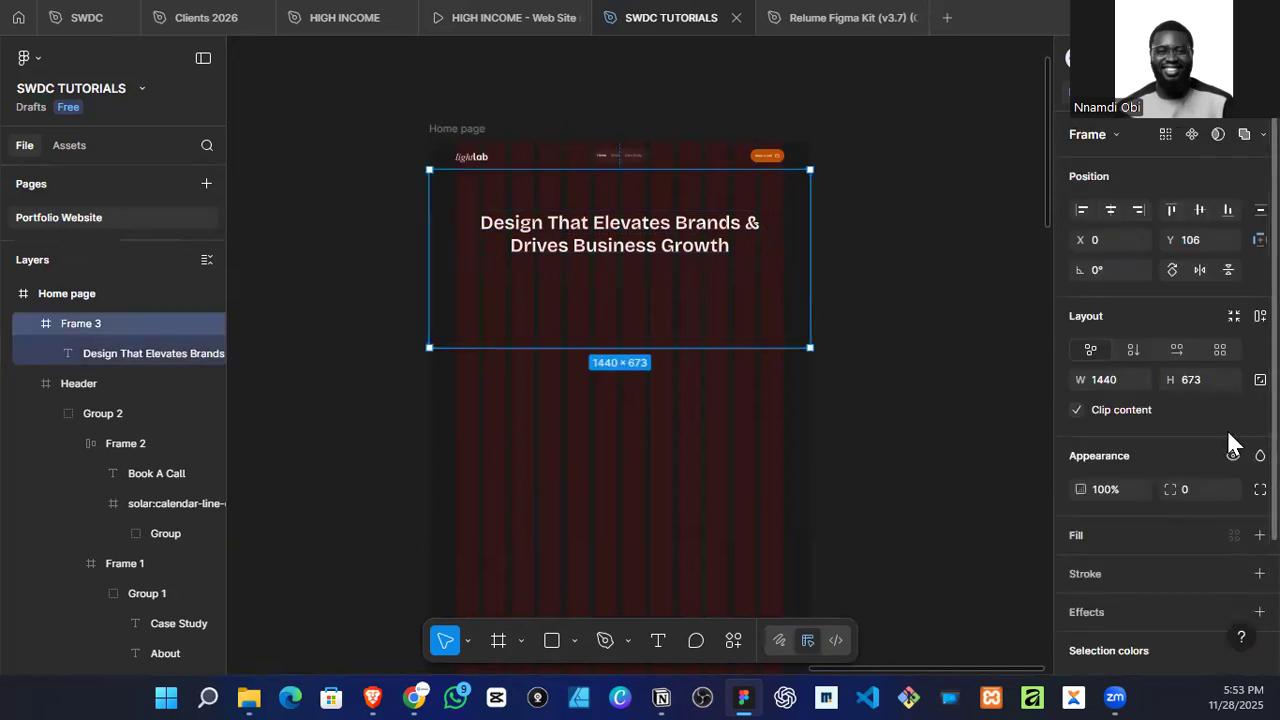
pyautogui.click(746, 228)
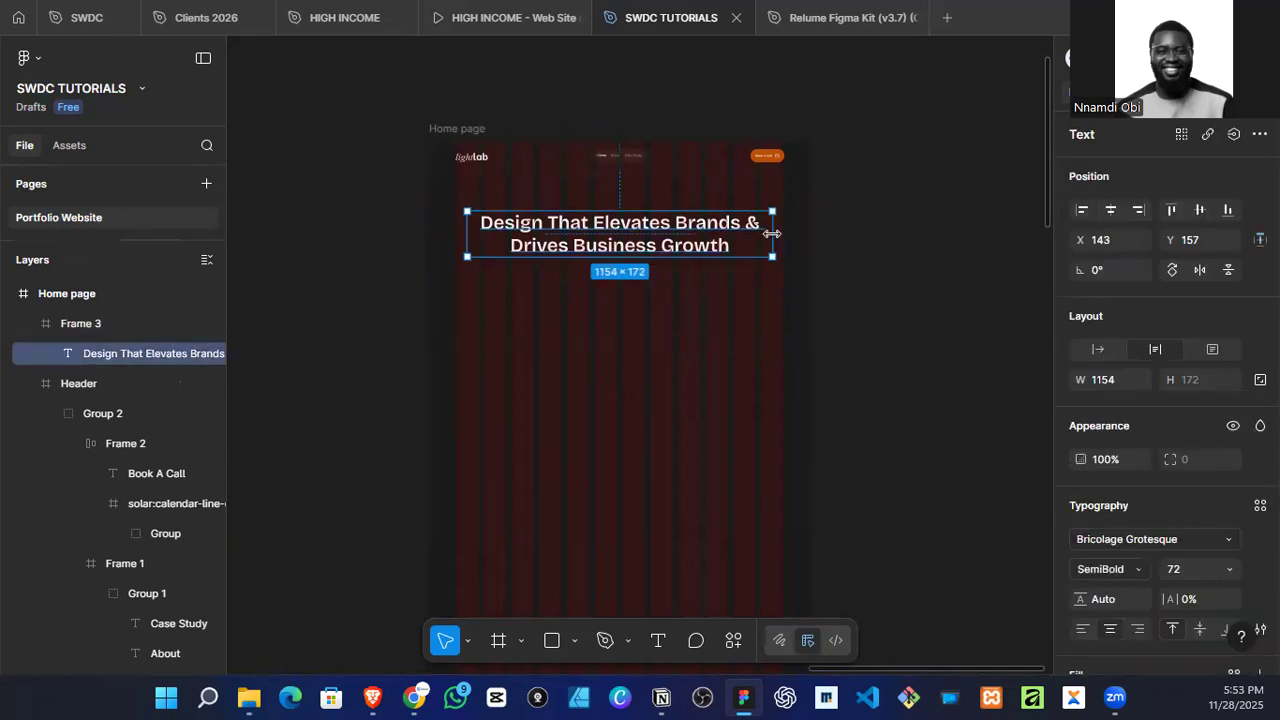
pyautogui.press('k')
pyautogui.moveTo(764, 235); pyautogui.dragTo(753, 234)
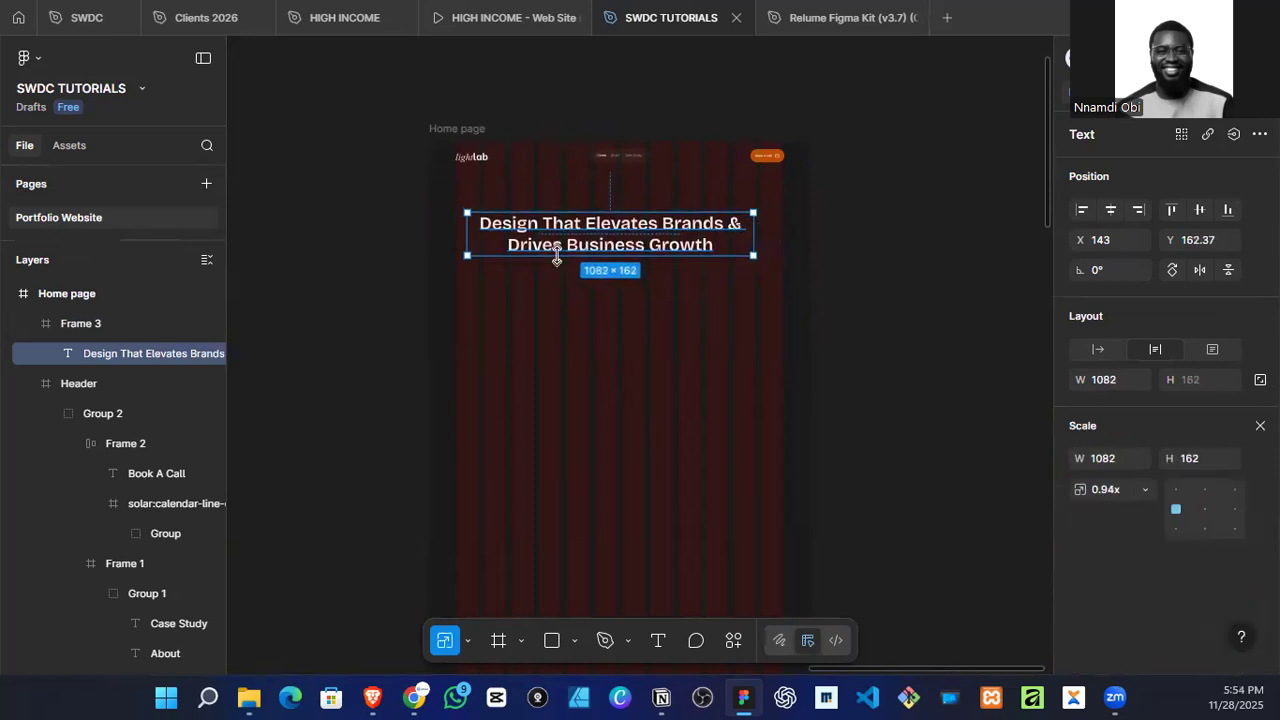
pyautogui.moveTo(465, 232); pyautogui.dragTo(491, 229)
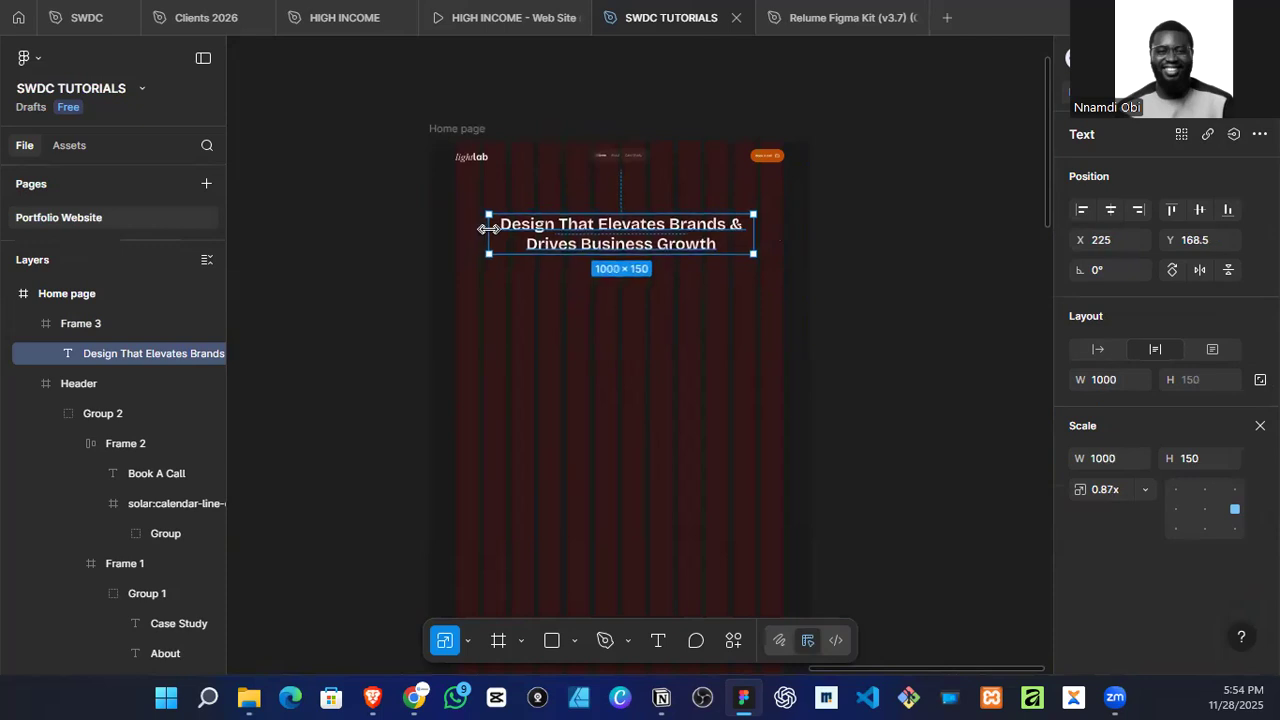
# Step: Centre the headline horizontally in the hero frame and deselect it
pyautogui.click(1108, 213)
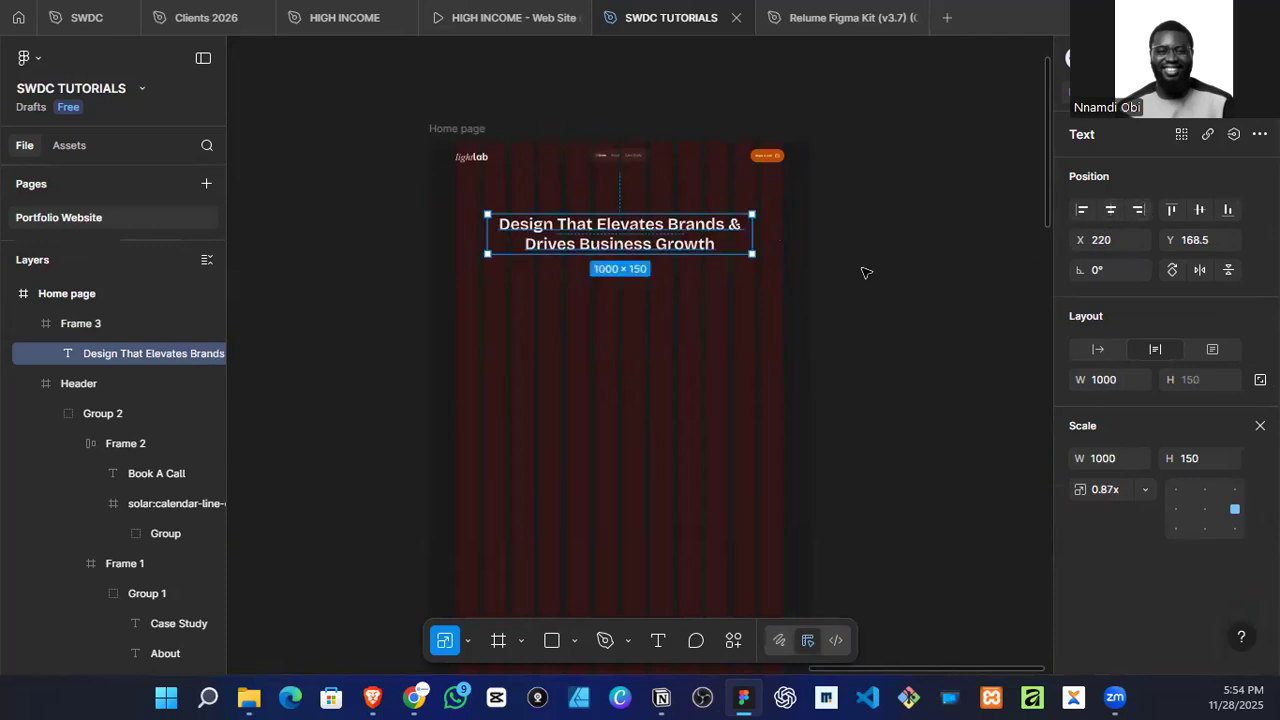
pyautogui.scroll(2, 617, 242)
pyautogui.scroll(2, 595, 259)
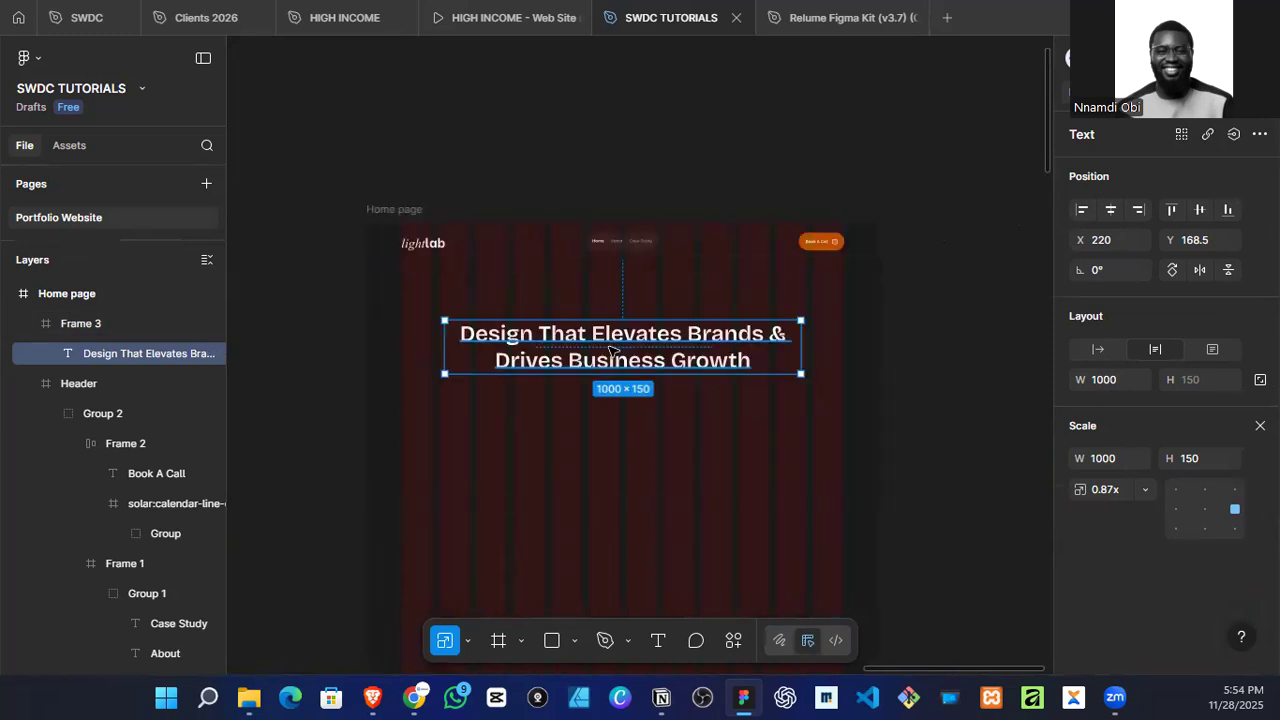
pyautogui.click(640, 143)
# Step: Draw a circle about 174 × 174 on the empty canvas above the Home page frame and duplicate it into a row of five
pyautogui.scroll(6, 640, 147)
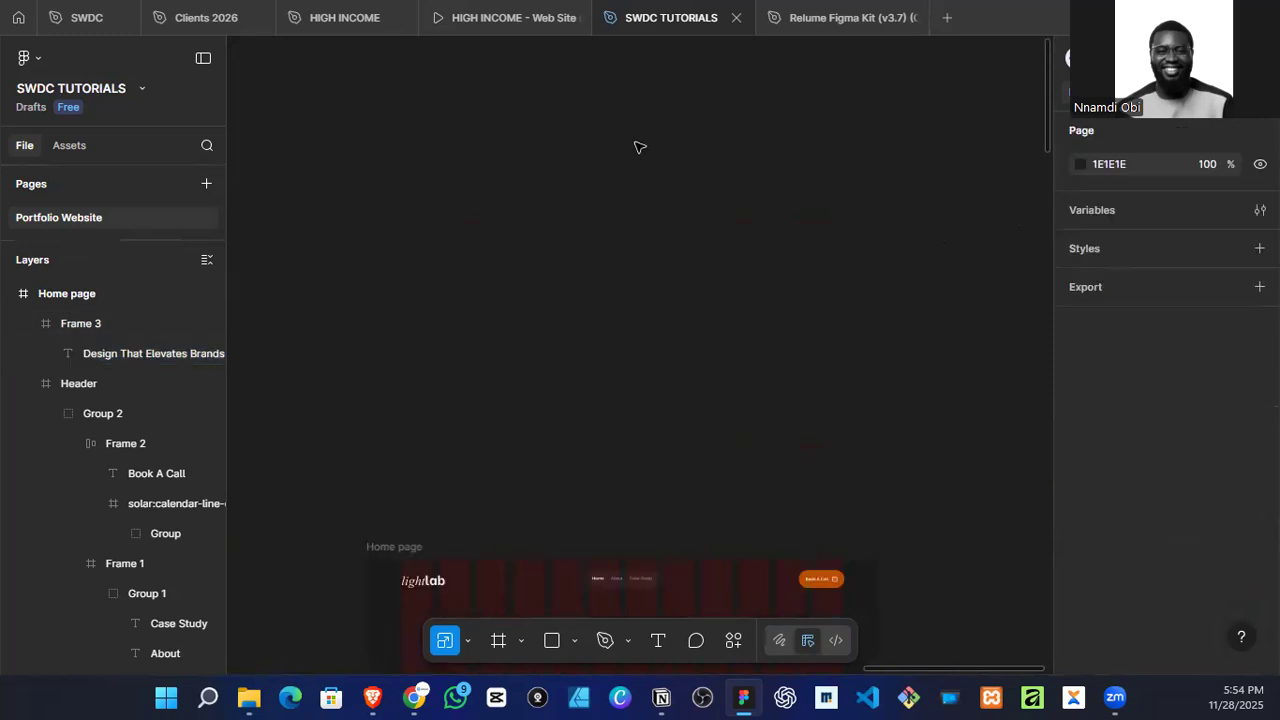
pyautogui.press('o')
pyautogui.moveTo(496, 285); pyautogui.dragTo(557, 346)
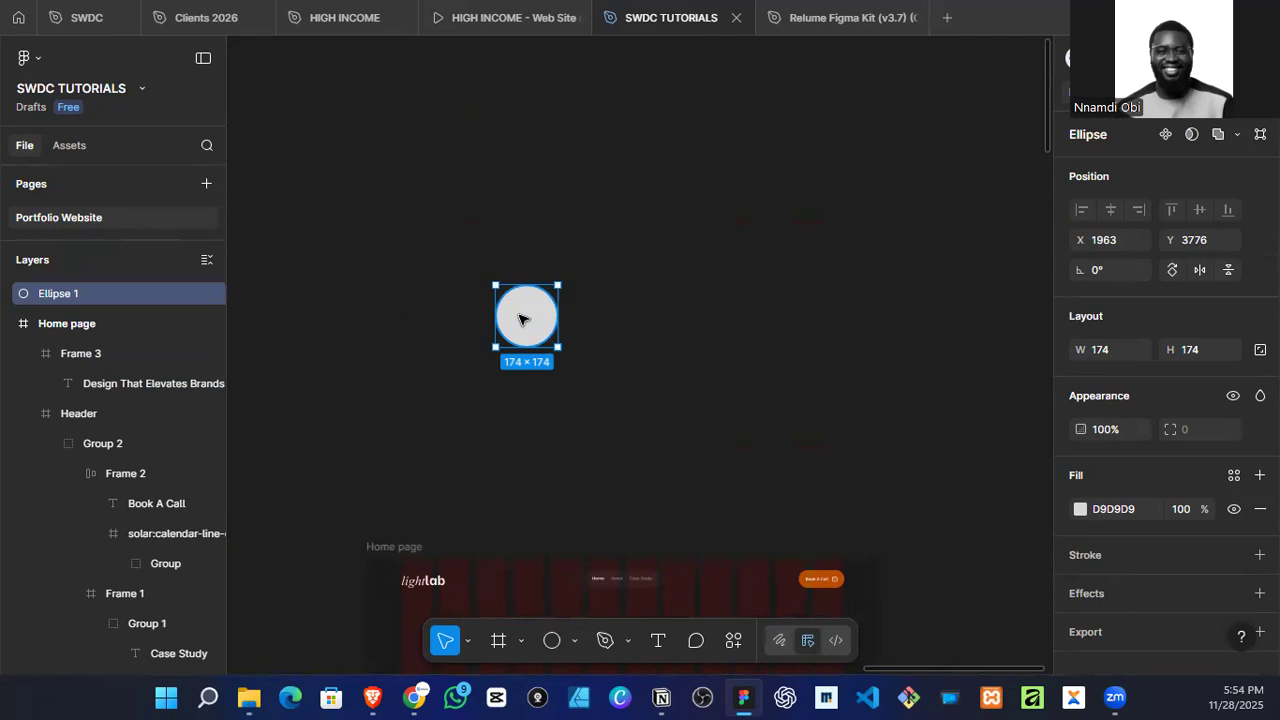
pyautogui.moveTo(522, 318); pyautogui.dragTo(588, 320)
pyautogui.hotkey('ctrl', 'd')
pyautogui.hotkey('ctrl', 'd')
pyautogui.hotkey('ctrl', 'd')
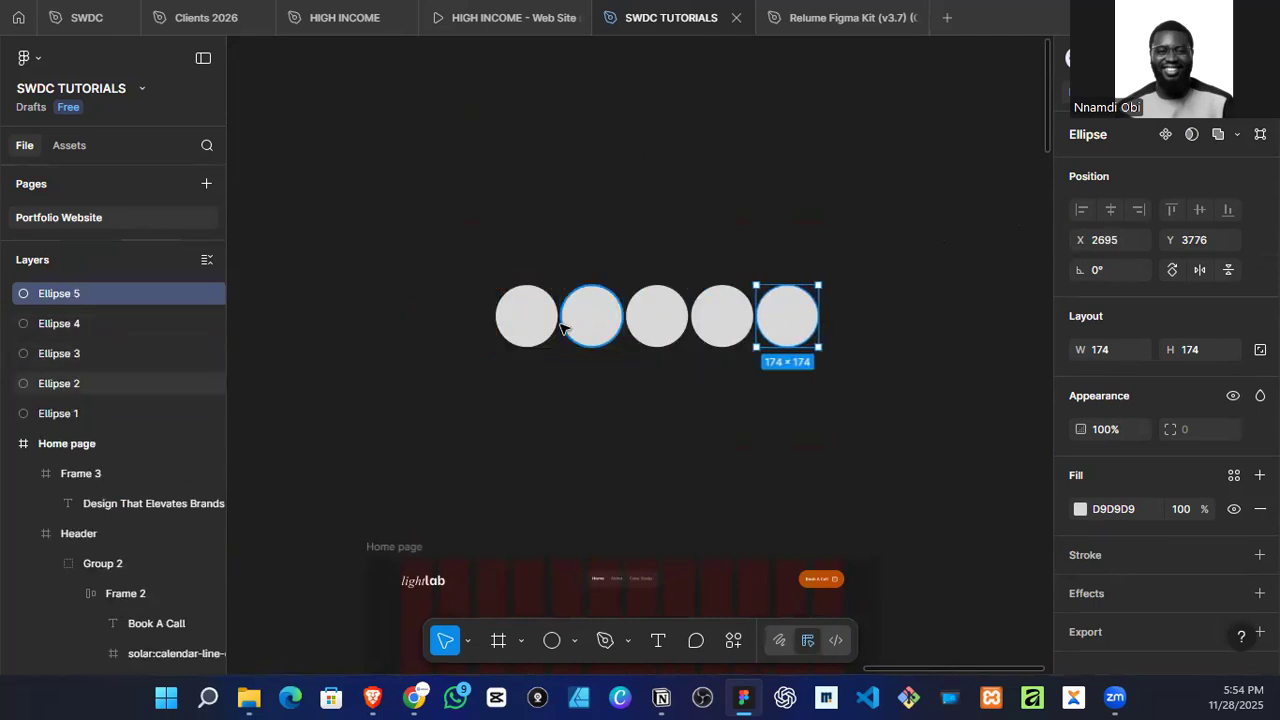
# Step: Select all five circles and distribute their horizontal spacing evenly
pyautogui.click(588, 322)
pyautogui.moveTo(441, 226); pyautogui.dragTo(920, 380)
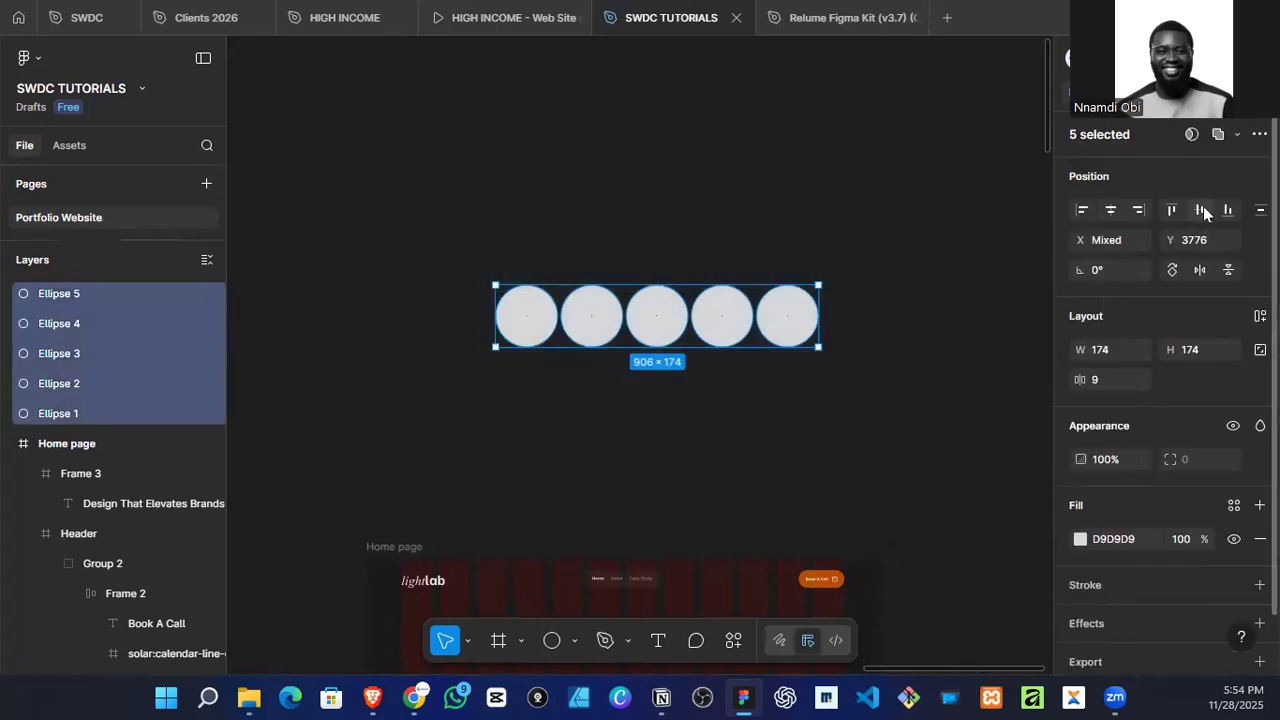
pyautogui.click(1260, 209)
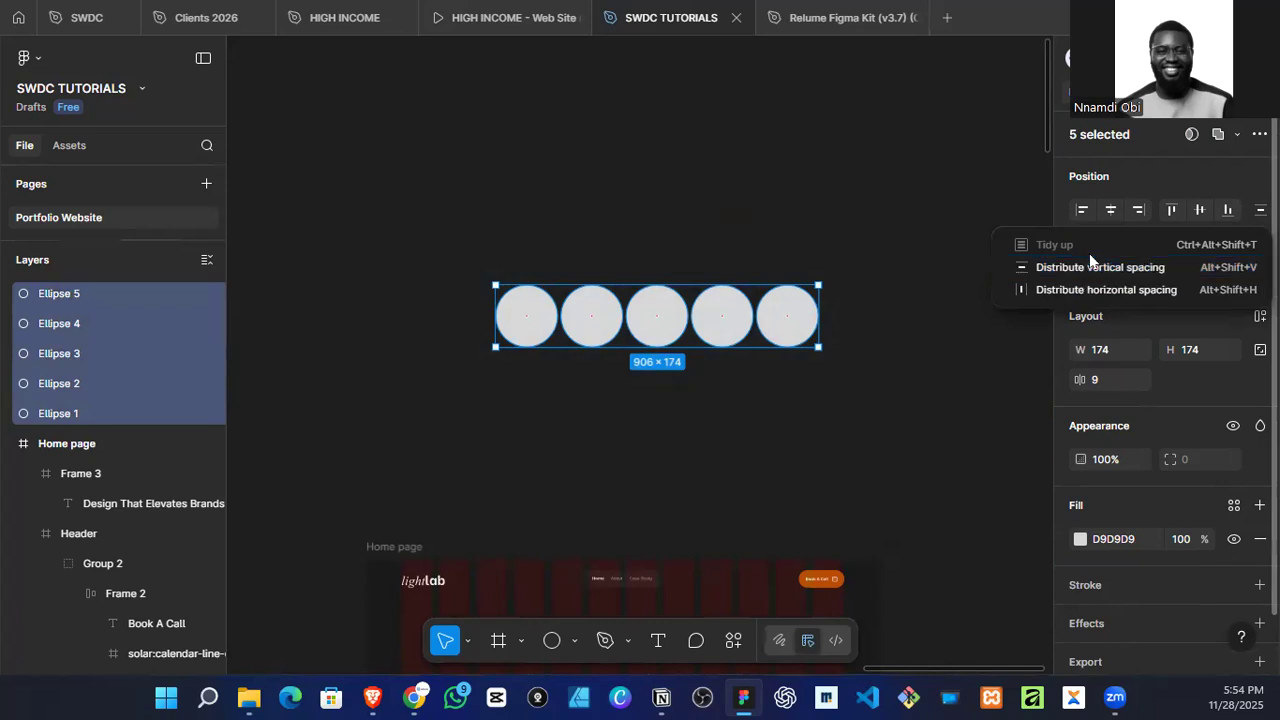
pyautogui.click(1068, 290)
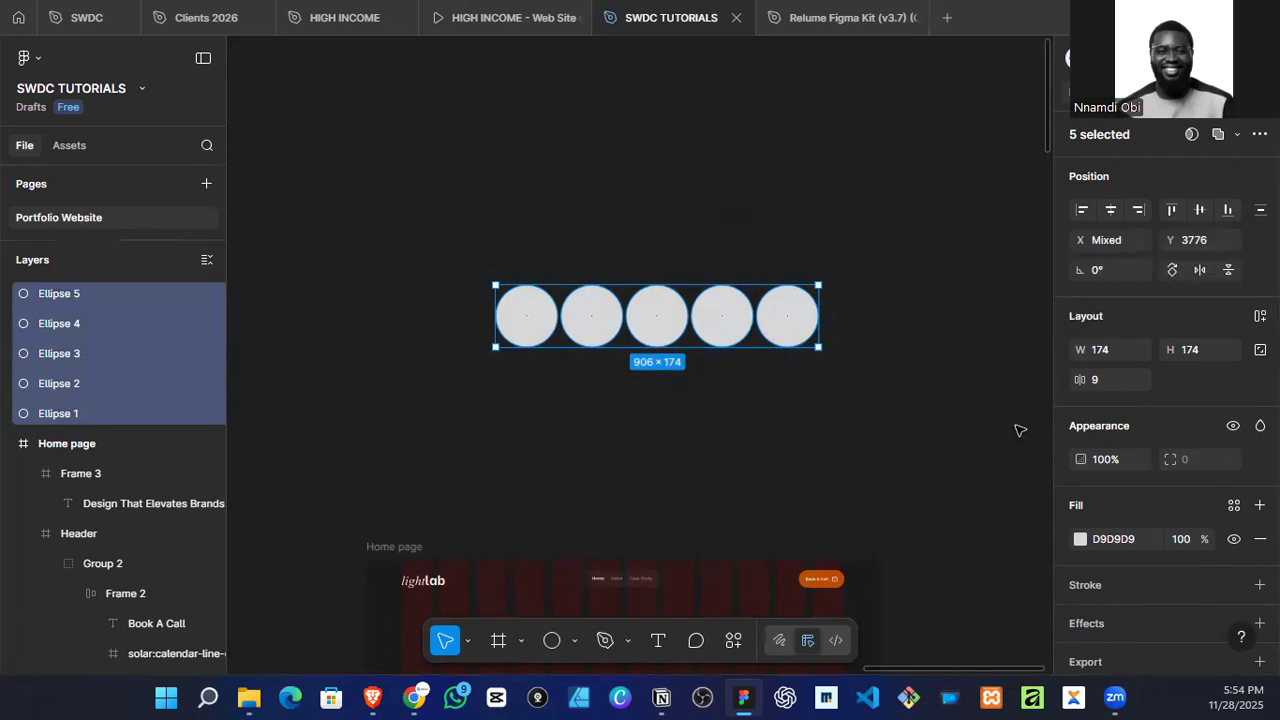
# Step: Reduce the horizontal spacing between the circles to a negative value so each overlaps its neighbour by about half its width
pyautogui.click(1106, 388)
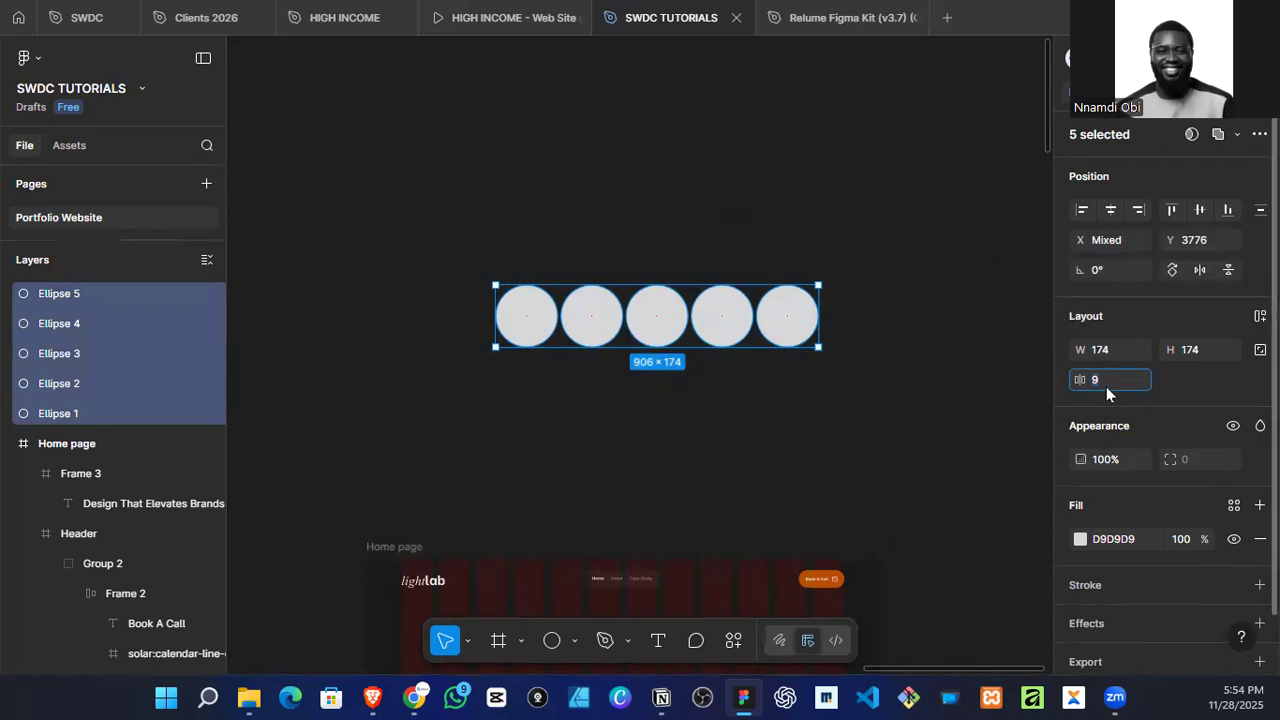
pyautogui.press('Down')
pyautogui.press('Down')
pyautogui.press('Down')
pyautogui.press('Down')
pyautogui.press('Down')
pyautogui.press('Down')
pyautogui.press('Down')
pyautogui.press('Down')
pyautogui.press('Down')
pyautogui.press('Down')
pyautogui.press('Down')
pyautogui.press('Down')
pyautogui.press('Down')
pyautogui.press('Down')
pyautogui.press('Down')
pyautogui.press('Down')
pyautogui.press('Down')
pyautogui.press('Down')
pyautogui.press('Down')
pyautogui.press('Down')
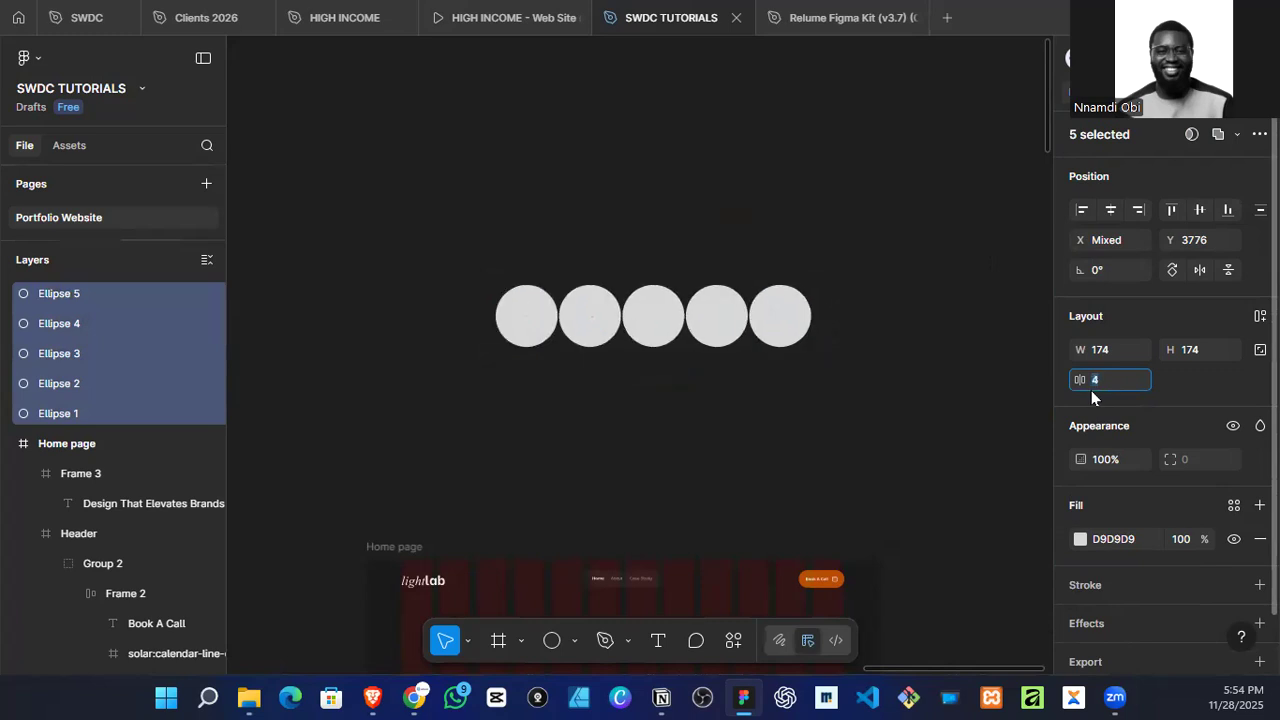
pyautogui.press('Down')
pyautogui.press('Down')
pyautogui.press('Down')
pyautogui.press('Down')
pyautogui.press('Down')
pyautogui.press('Down')
pyautogui.press('Down')
pyautogui.press('Down')
pyautogui.press('Down')
pyautogui.press('Down')
pyautogui.press('Down')
pyautogui.press('Down')
pyautogui.press('Down')
pyautogui.press('Down')
pyautogui.press('Down')
pyautogui.press('Down')
pyautogui.press('Down')
pyautogui.press('Down')
pyautogui.press('Down')
pyautogui.press('Down')
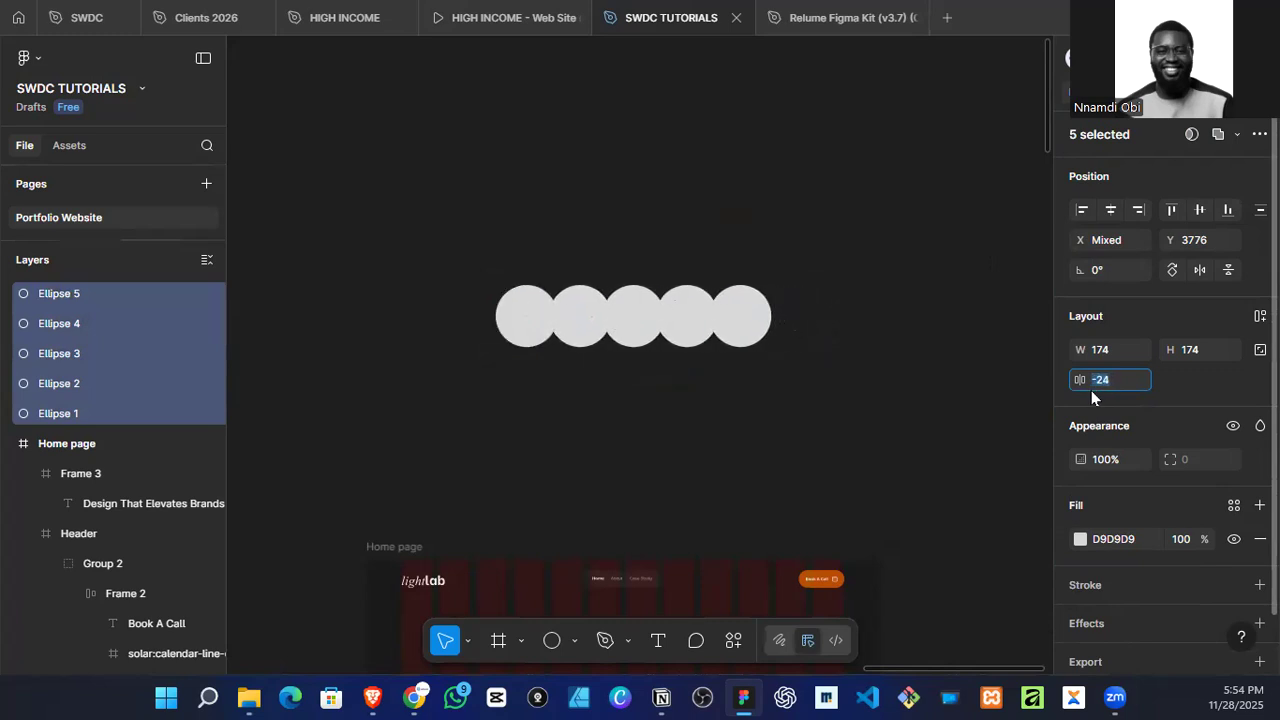
pyautogui.press('Down')
pyautogui.press('Down')
pyautogui.press('Down')
pyautogui.press('Down')
pyautogui.press('Down')
pyautogui.press('Down')
pyautogui.press('Down')
pyautogui.press('Down')
pyautogui.press('Down')
pyautogui.press('Down')
pyautogui.press('Down')
pyautogui.press('Down')
pyautogui.press('Down')
pyautogui.press('Down')
pyautogui.press('Down')
pyautogui.press('Down')
pyautogui.press('Down')
pyautogui.press('Down')
pyautogui.press('Down')
pyautogui.press('Down')
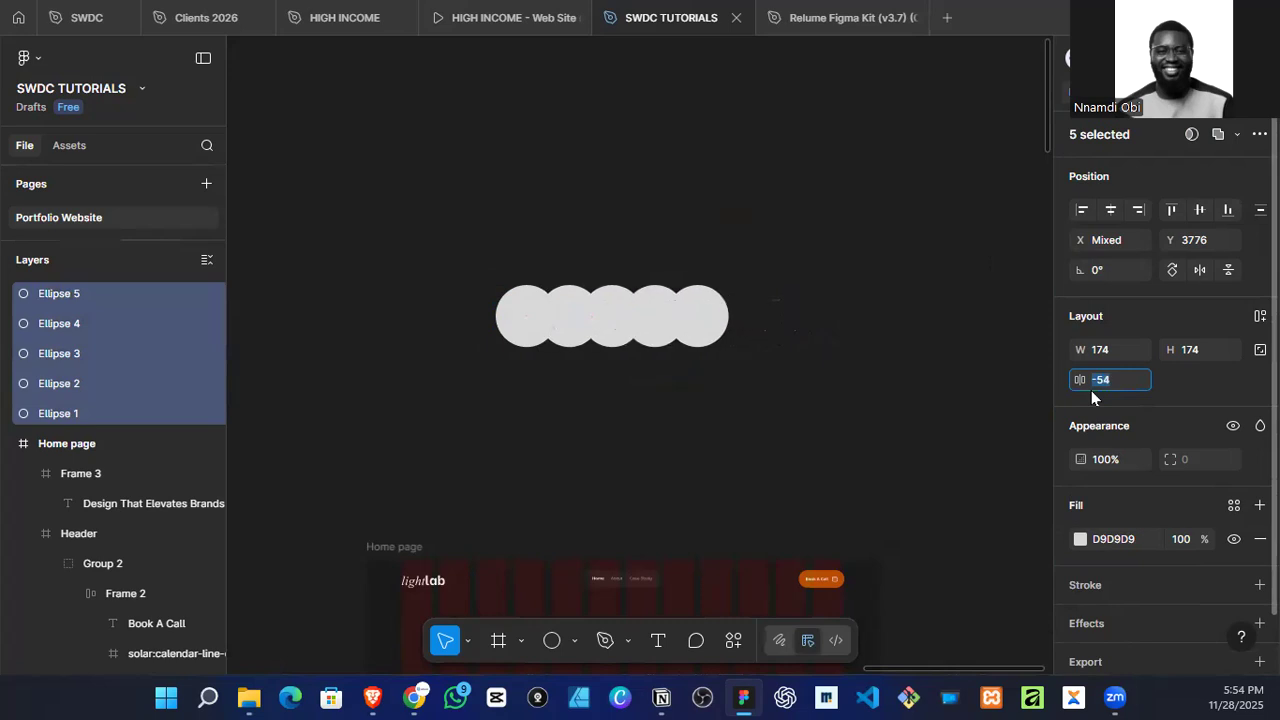
pyautogui.press('Down')
pyautogui.press('Down')
pyautogui.press('Down')
pyautogui.press('Down')
pyautogui.press('Down')
pyautogui.press('Down')
pyautogui.press('Down')
pyautogui.press('Down')
pyautogui.press('Down')
pyautogui.press('Down')
pyautogui.press('Down')
pyautogui.press('Down')
pyautogui.press('Down')
pyautogui.press('Down')
pyautogui.press('Down')
pyautogui.press('Down')
pyautogui.press('Down')
pyautogui.press('Down')
pyautogui.press('Down')
pyautogui.press('Down')
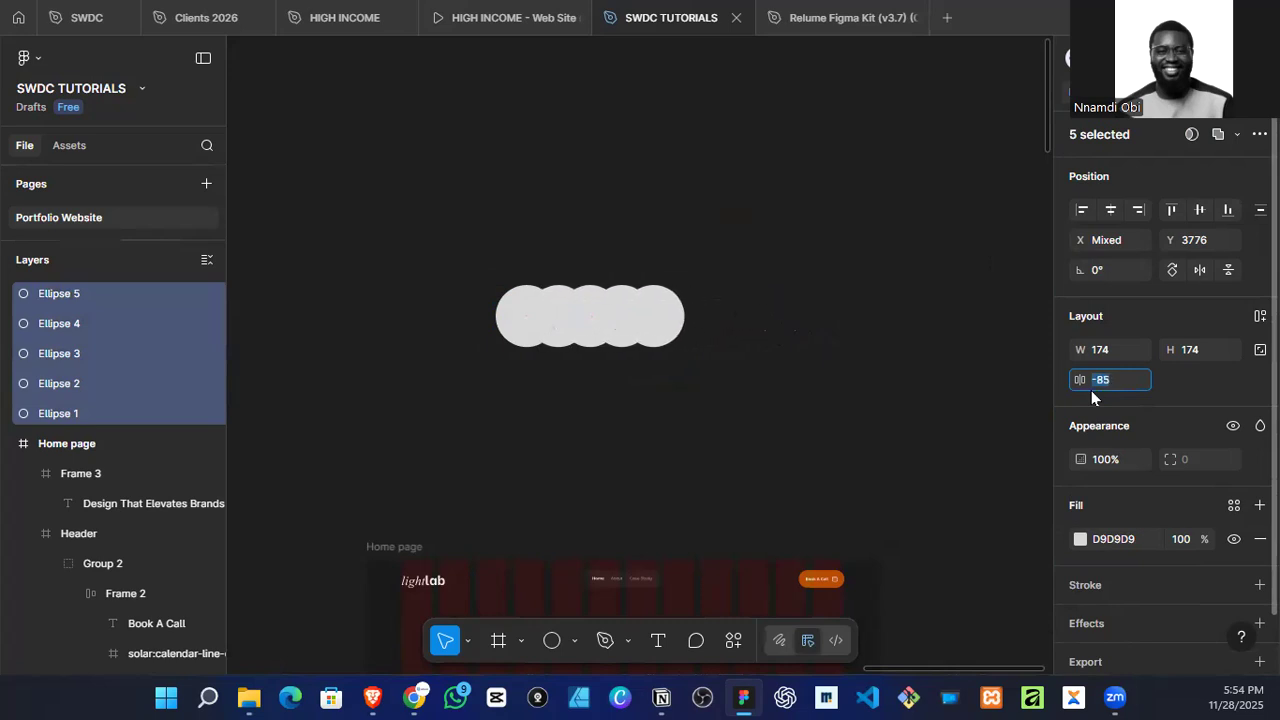
pyautogui.click(798, 409)
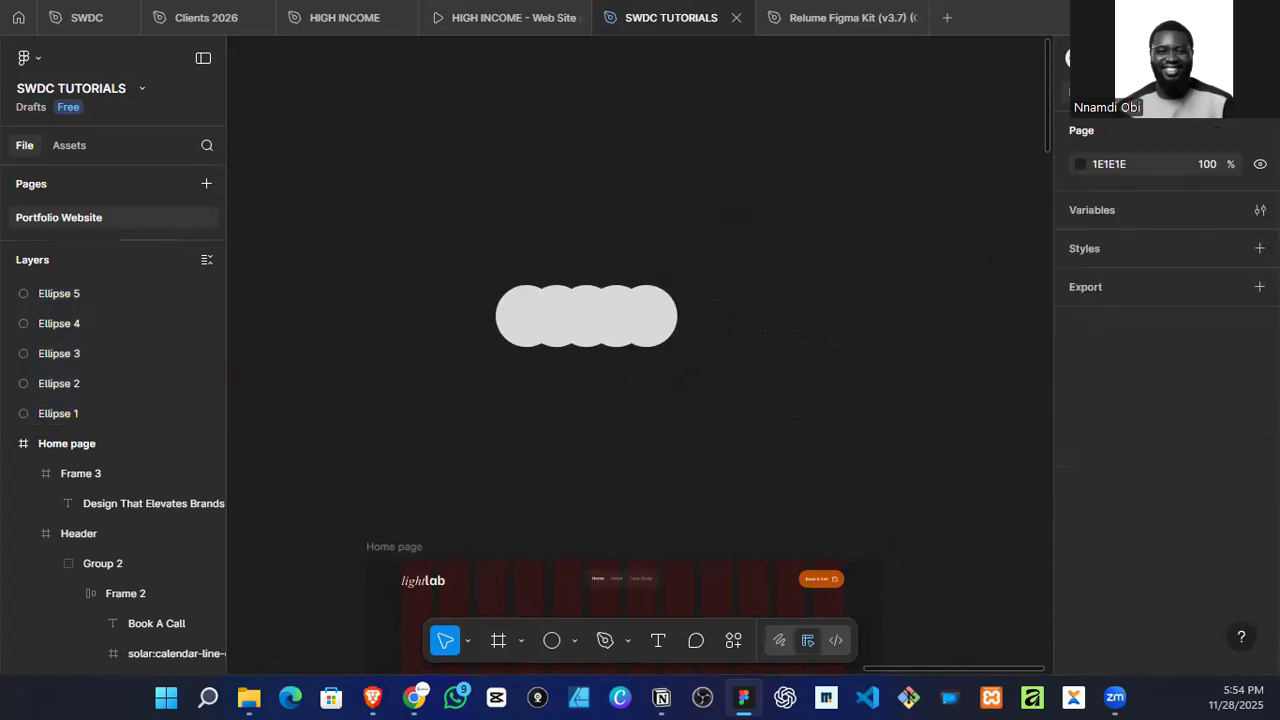
# Step: Run the Unsplash plugin and search its photos for "portrait african"
pyautogui.click(734, 640)
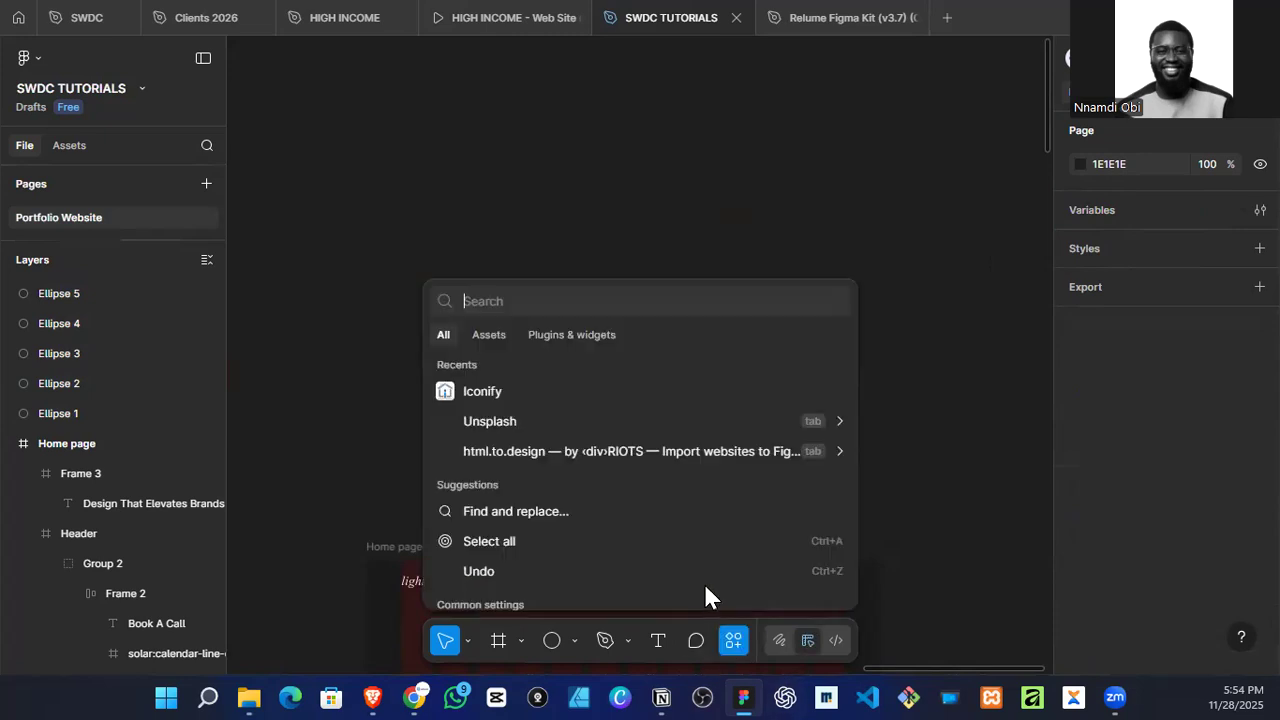
pyautogui.click(526, 425)
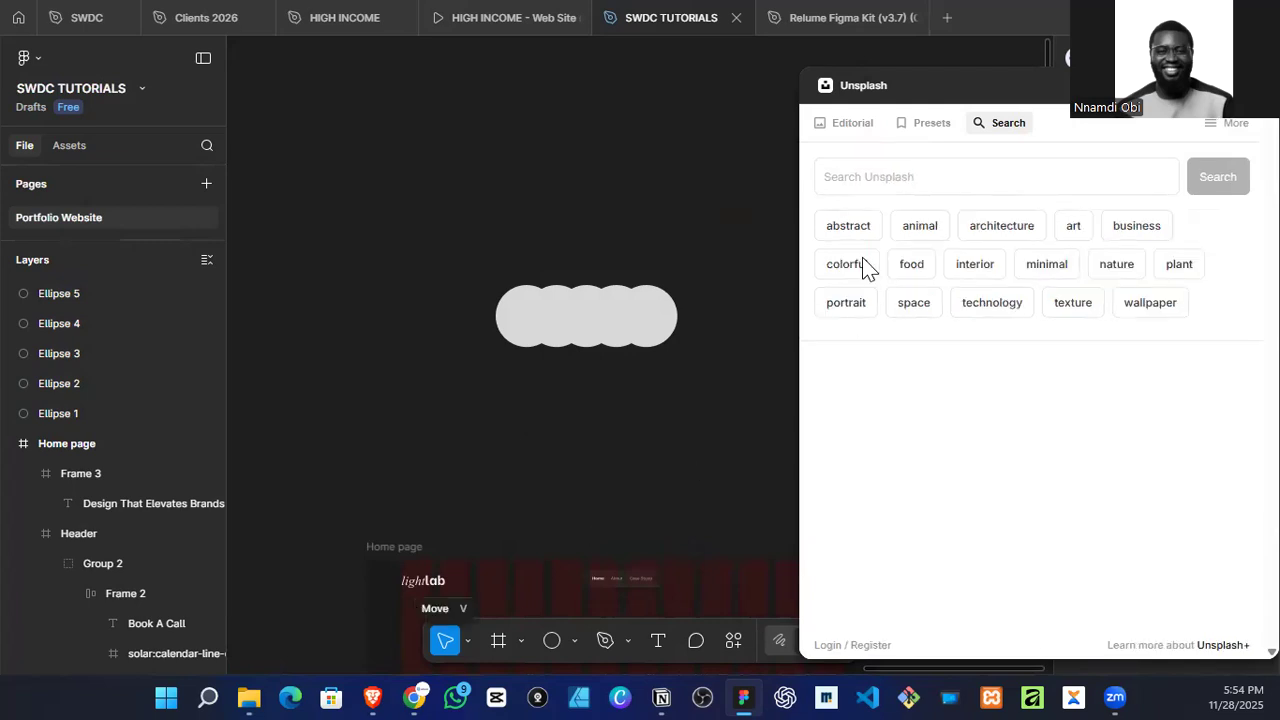
pyautogui.click(849, 305)
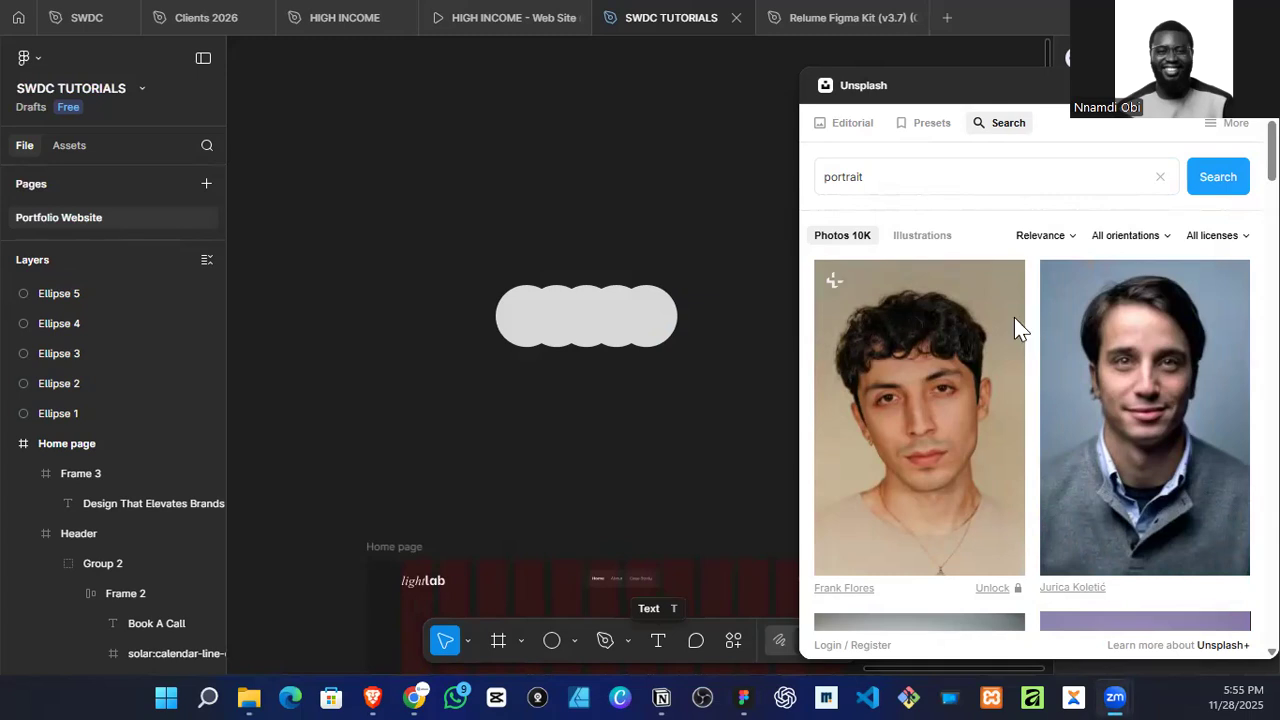
pyautogui.click(557, 316)
pyautogui.click(881, 172)
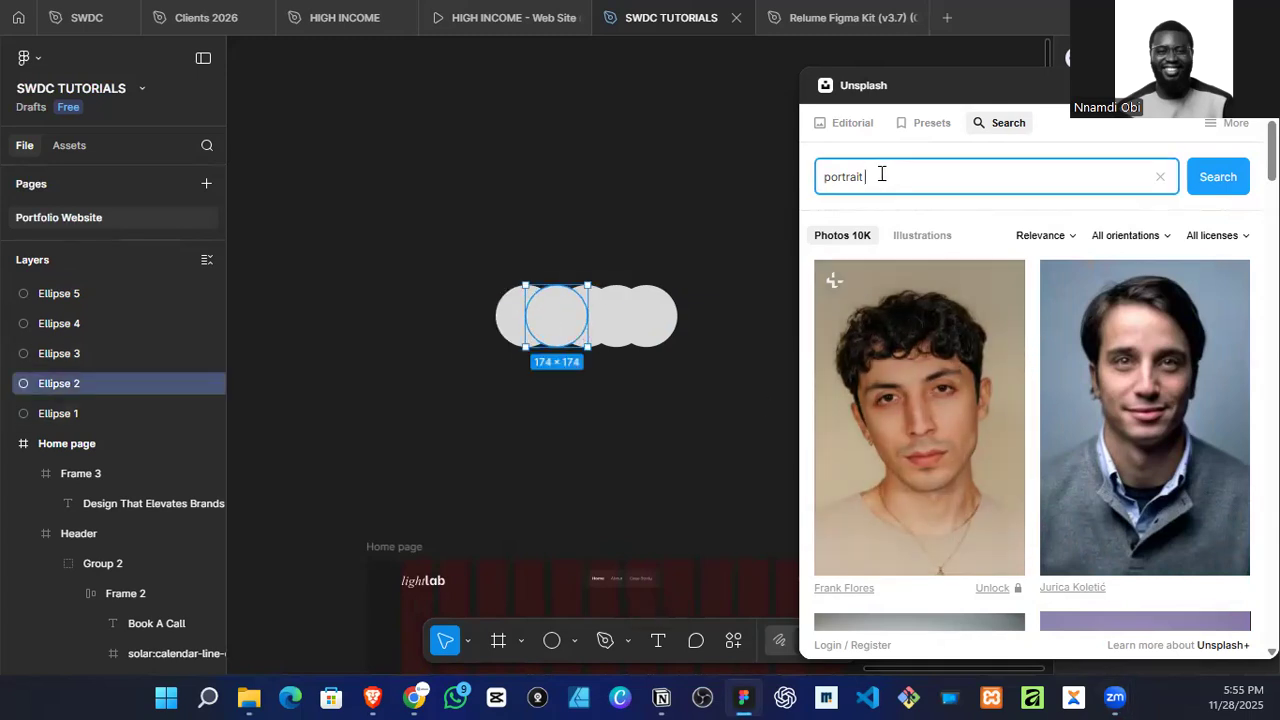
pyautogui.press('Return')
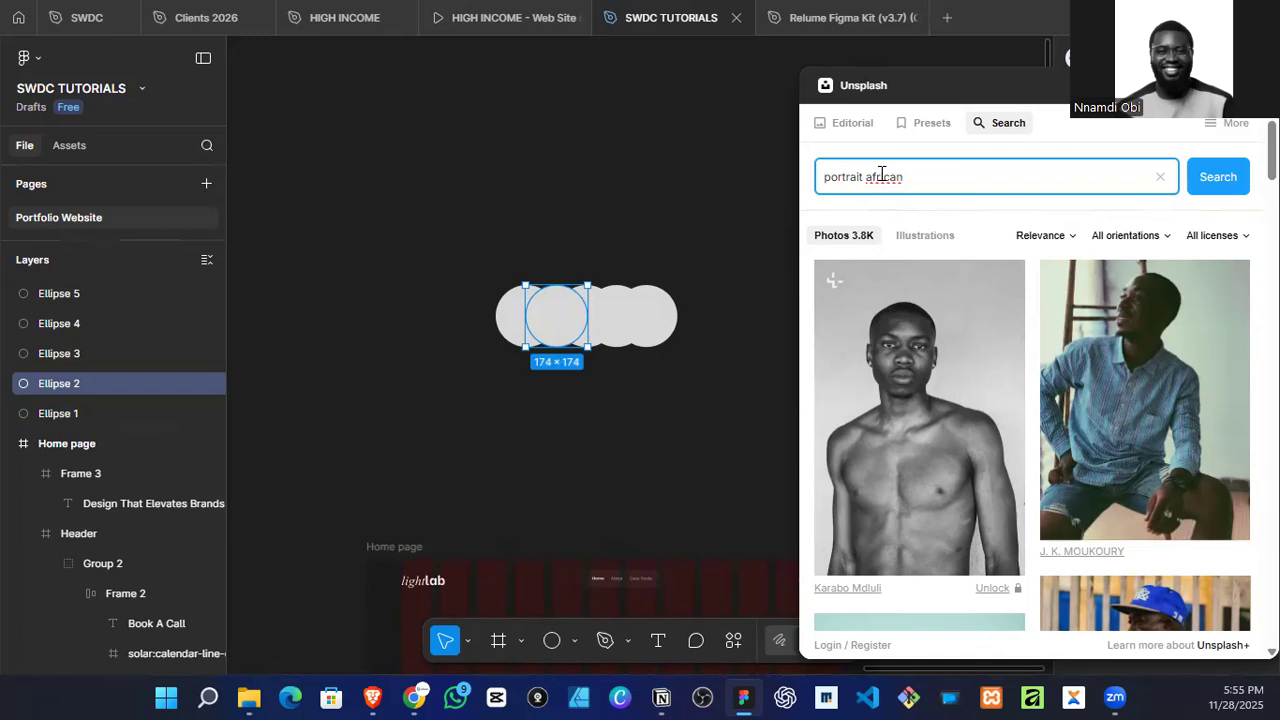
pyautogui.press('Return')
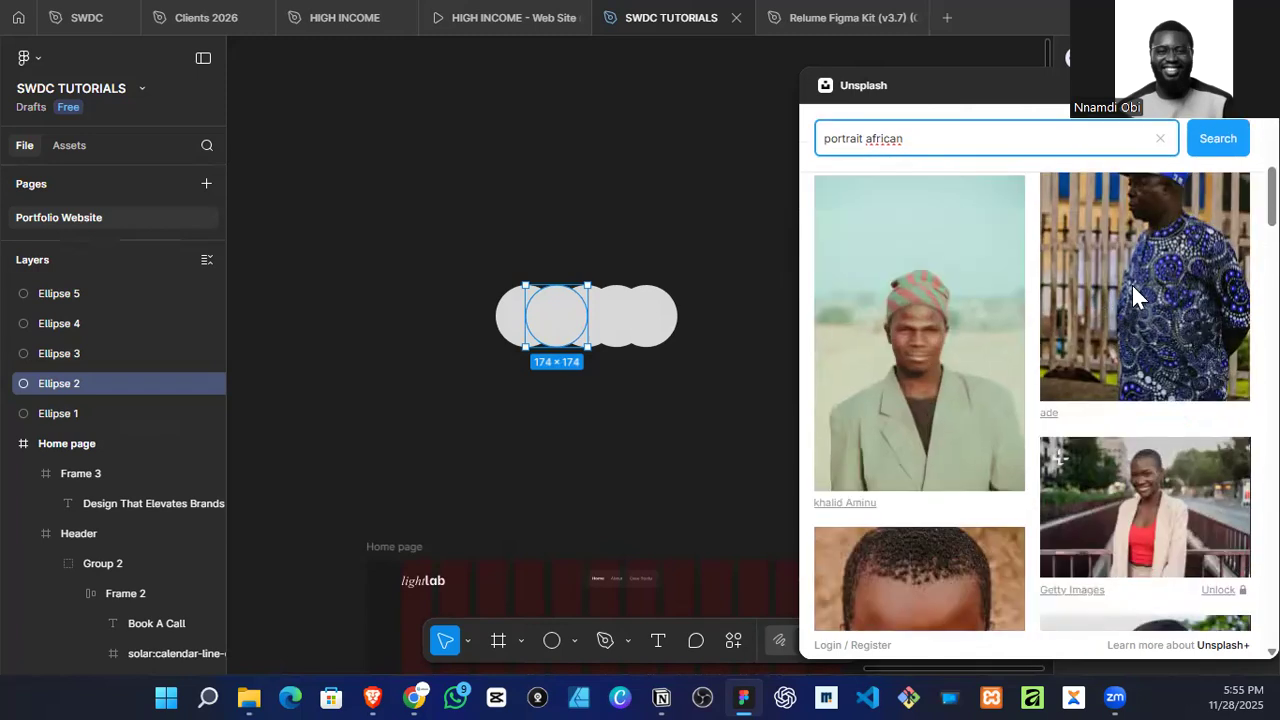
# Step: Filter the Unsplash results to the Free licence and Square orientation
pyautogui.click(1218, 237)
pyautogui.click(1214, 288)
pyautogui.click(1160, 243)
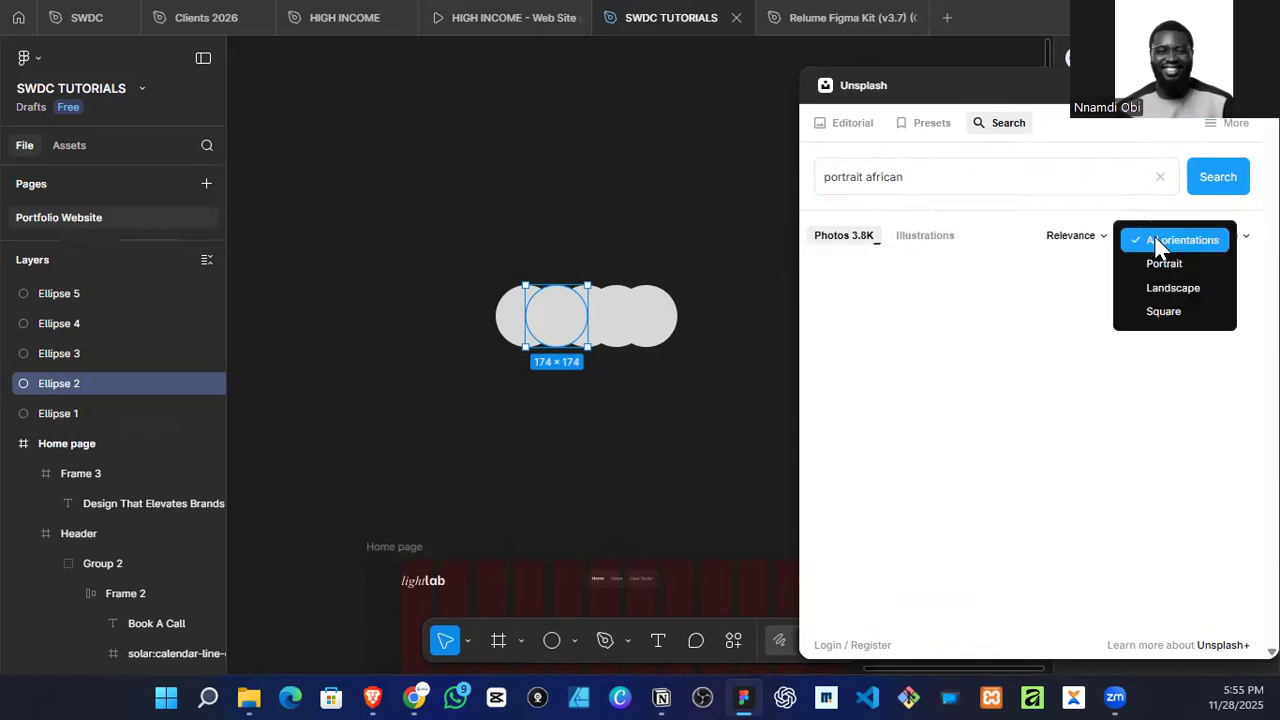
pyautogui.click(1160, 311)
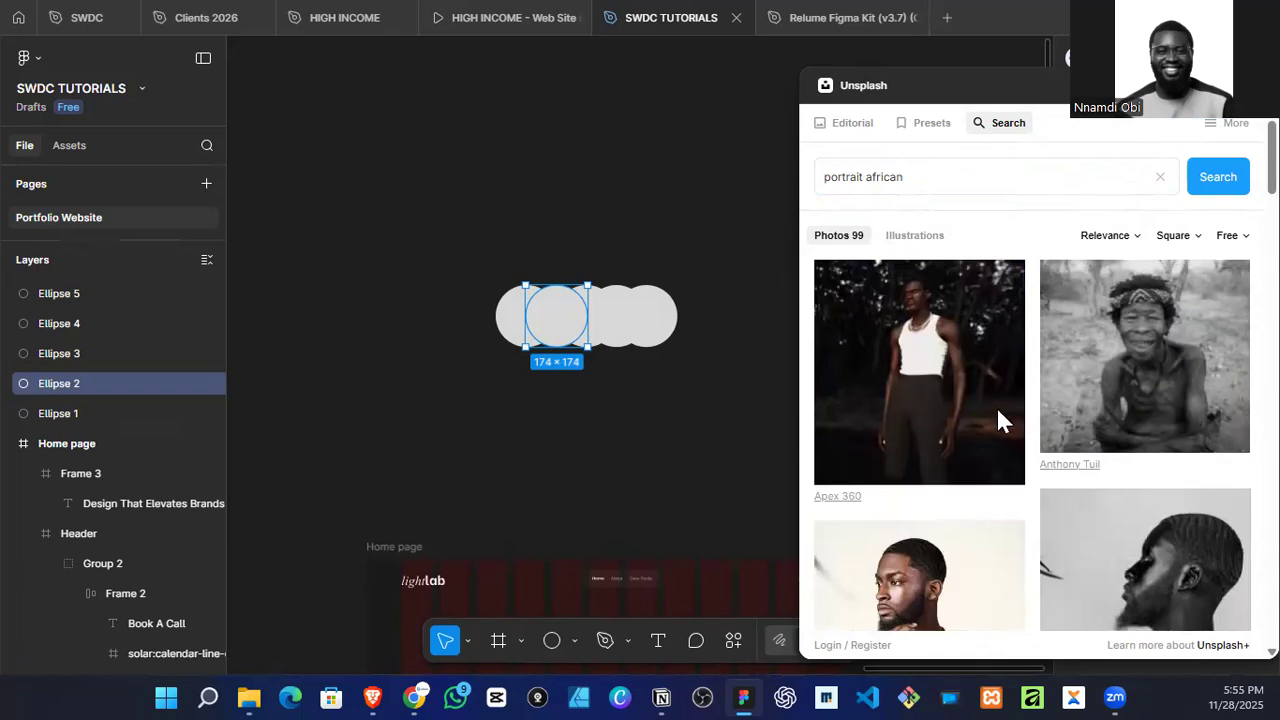
# Step: Fill the first circle of the row with the Unsplash photo of a man in a dark cap on a yellow background
pyautogui.scroll(-2, 1000, 415)
pyautogui.scroll(-5, 995, 392)
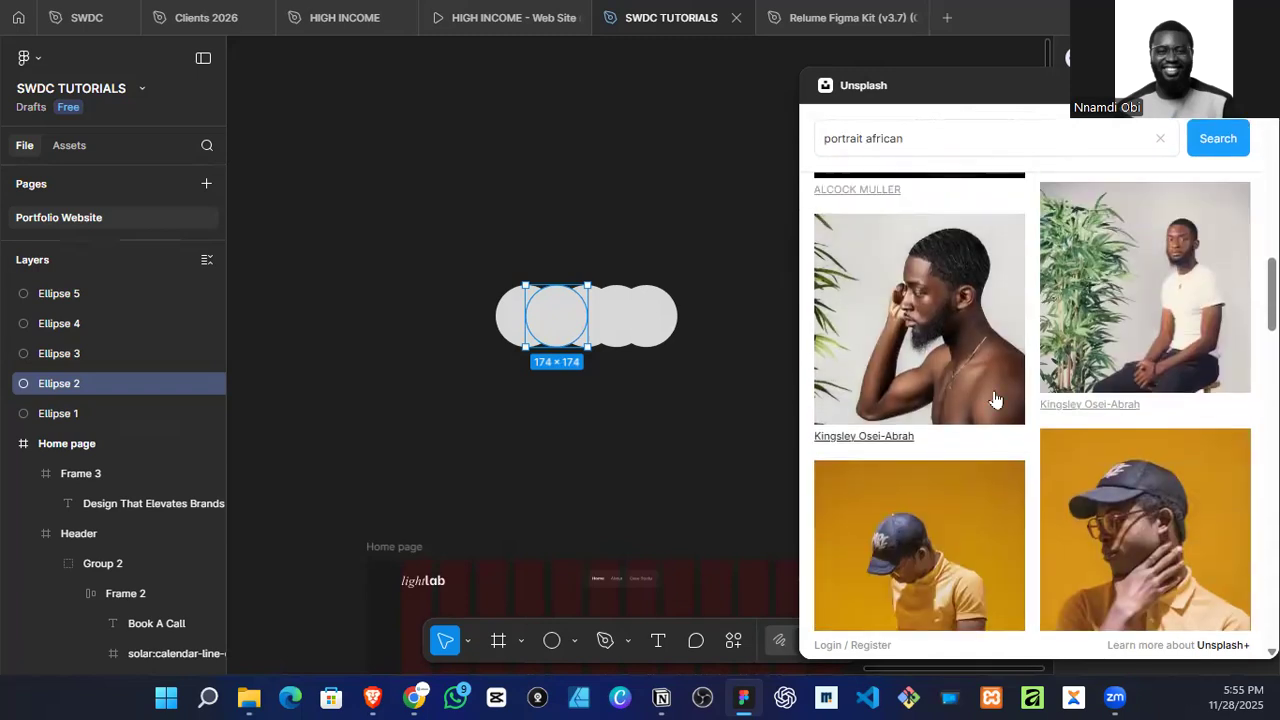
pyautogui.scroll(-2, 1100, 425)
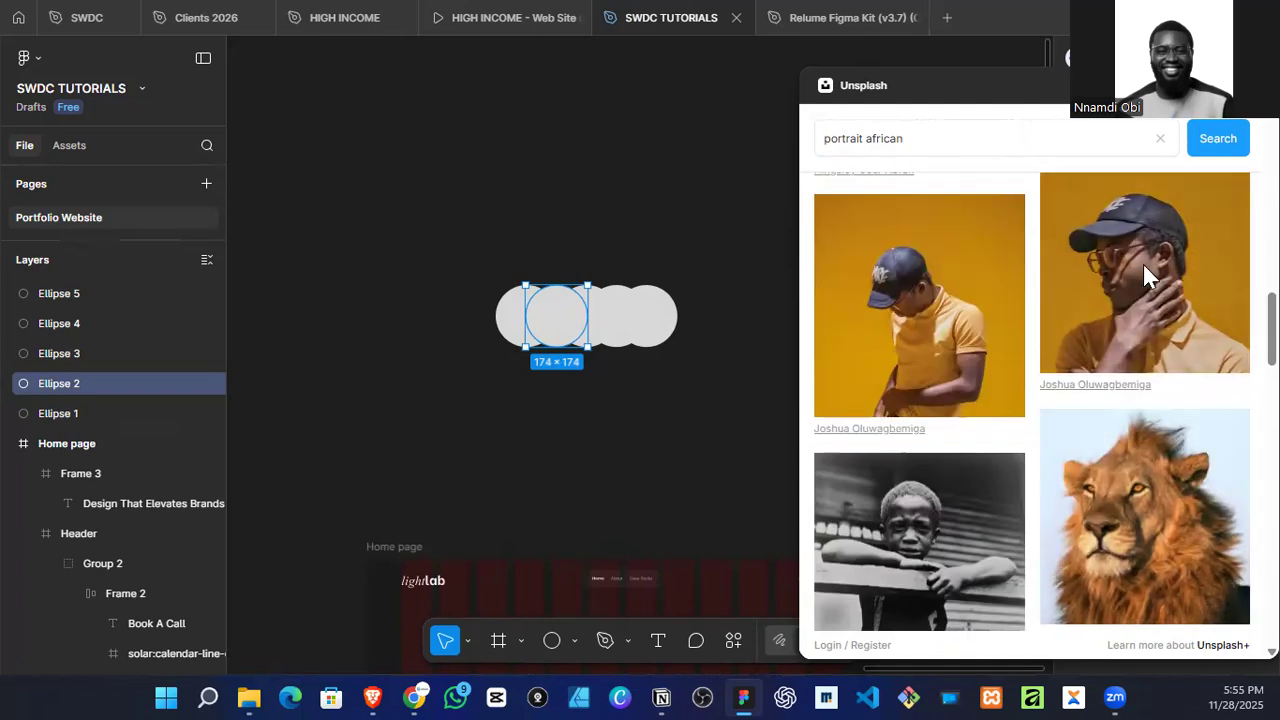
pyautogui.click(505, 318)
# Step: Fill the second circle with the Unsplash photo of a curly-haired woman on a pink background
pyautogui.scroll(-1, 1005, 392)
pyautogui.scroll(-4, 1005, 392)
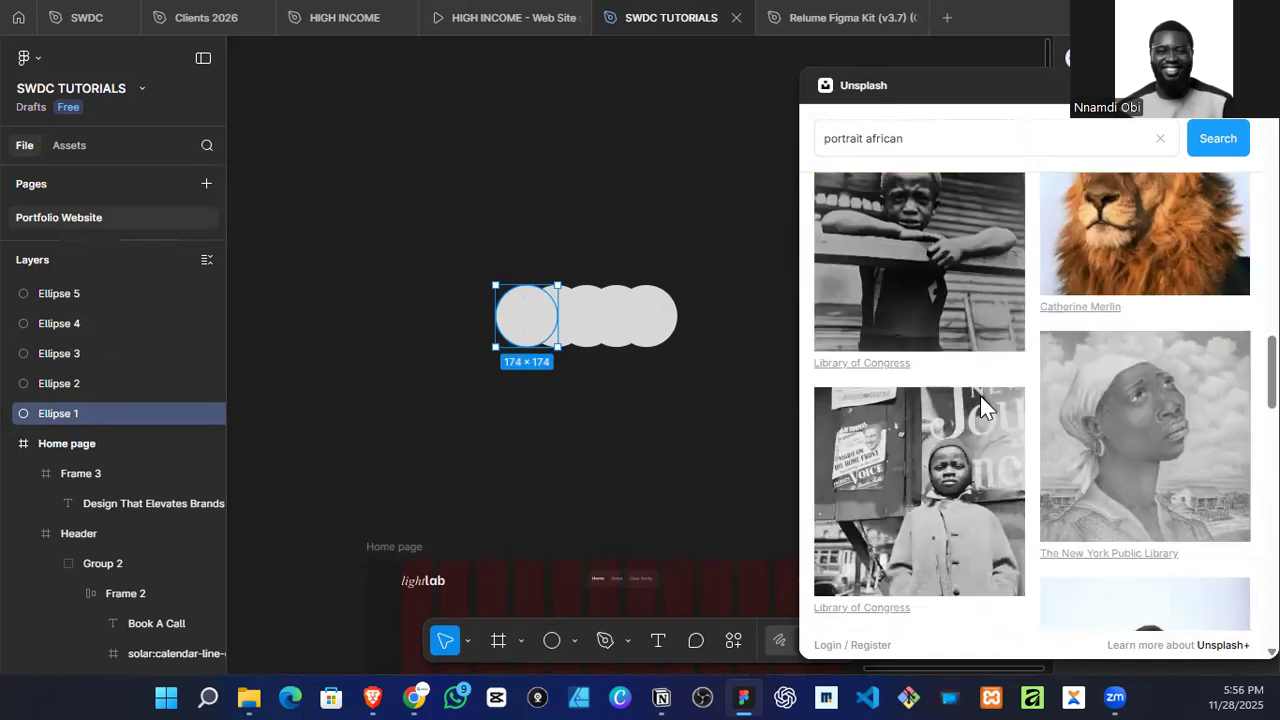
pyautogui.click(567, 325)
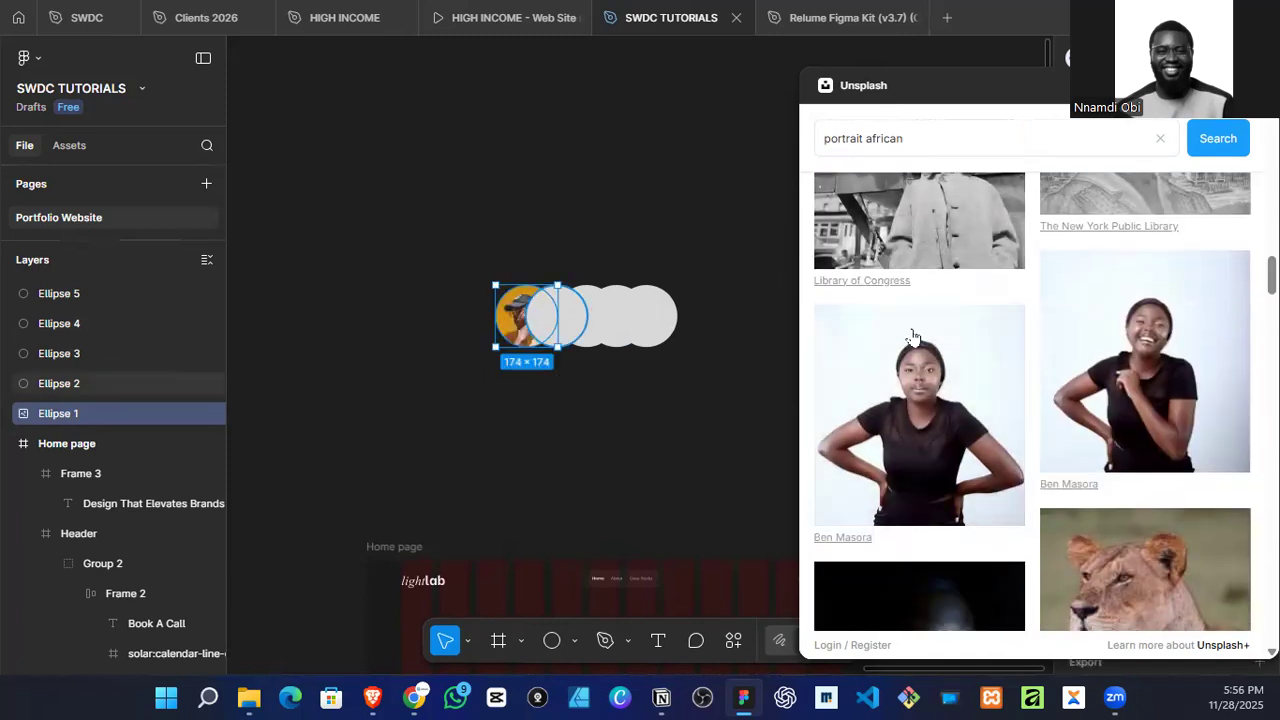
pyautogui.scroll(-10, 920, 360)
pyautogui.scroll(-10, 1089, 347)
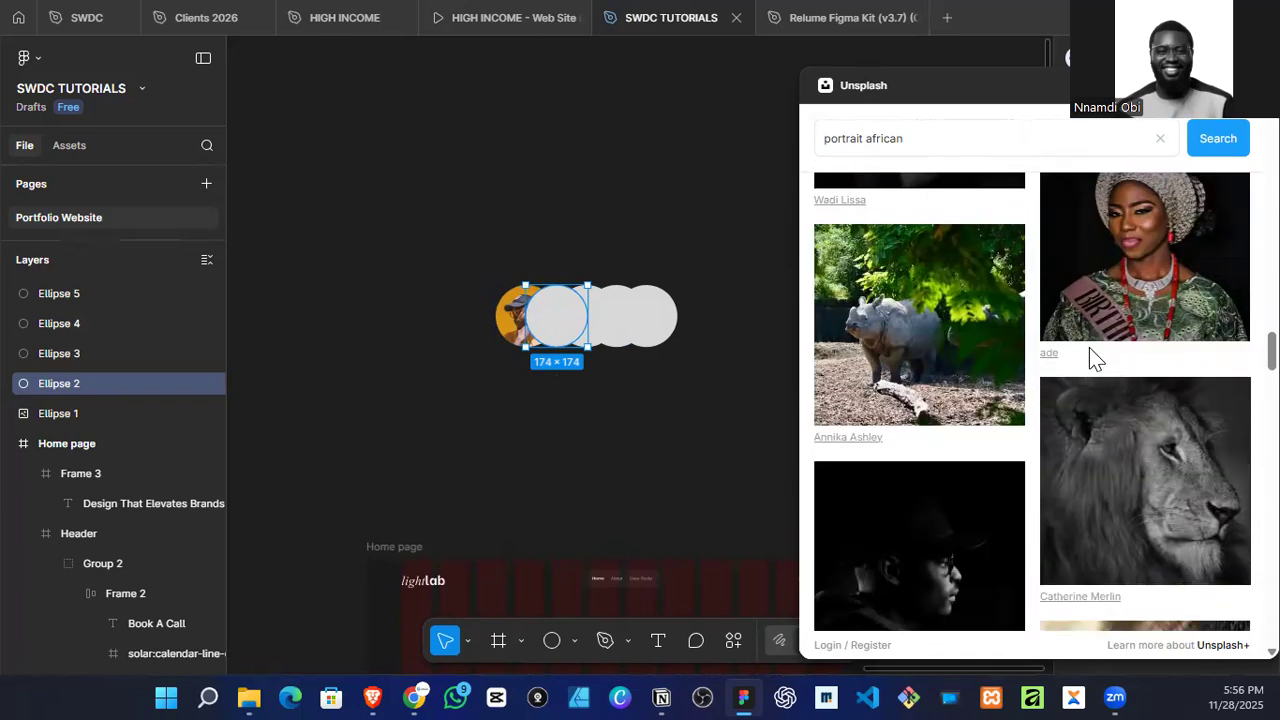
pyautogui.scroll(-3, 1081, 360)
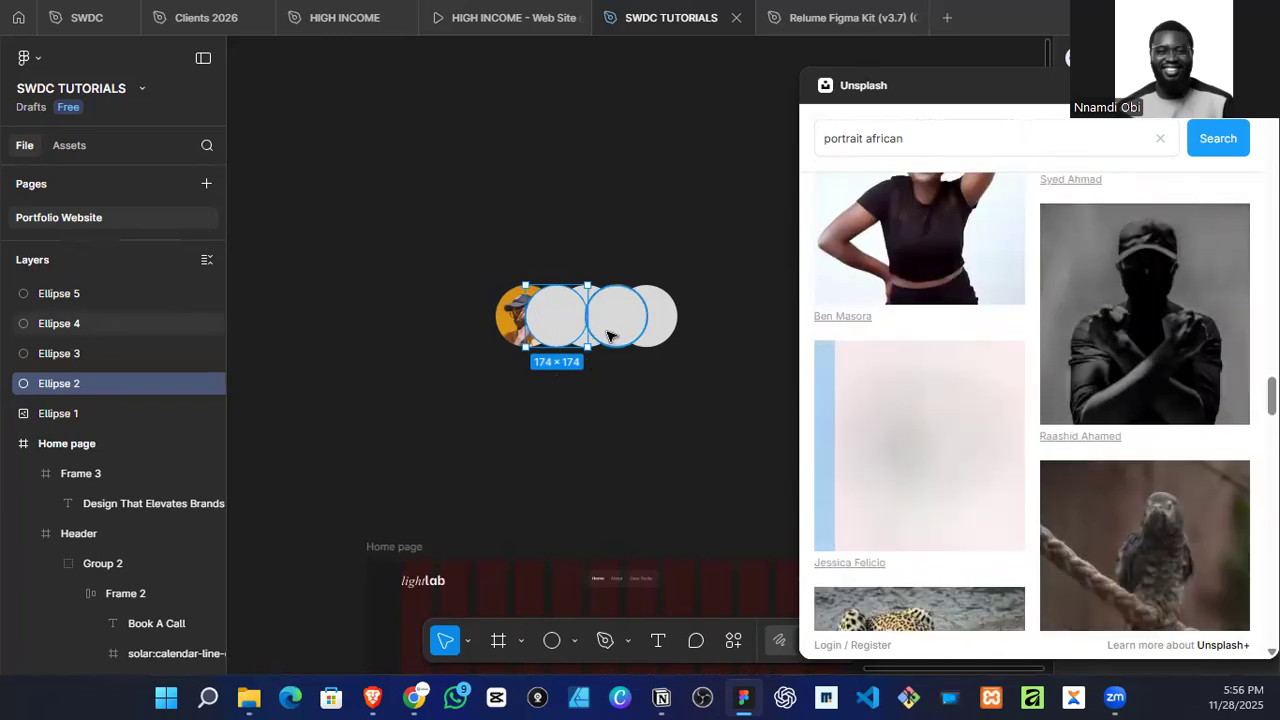
# Step: Fill the third circle with the Unsplash photo of a woman wearing a colourful patterned headwrap
pyautogui.click(571, 326)
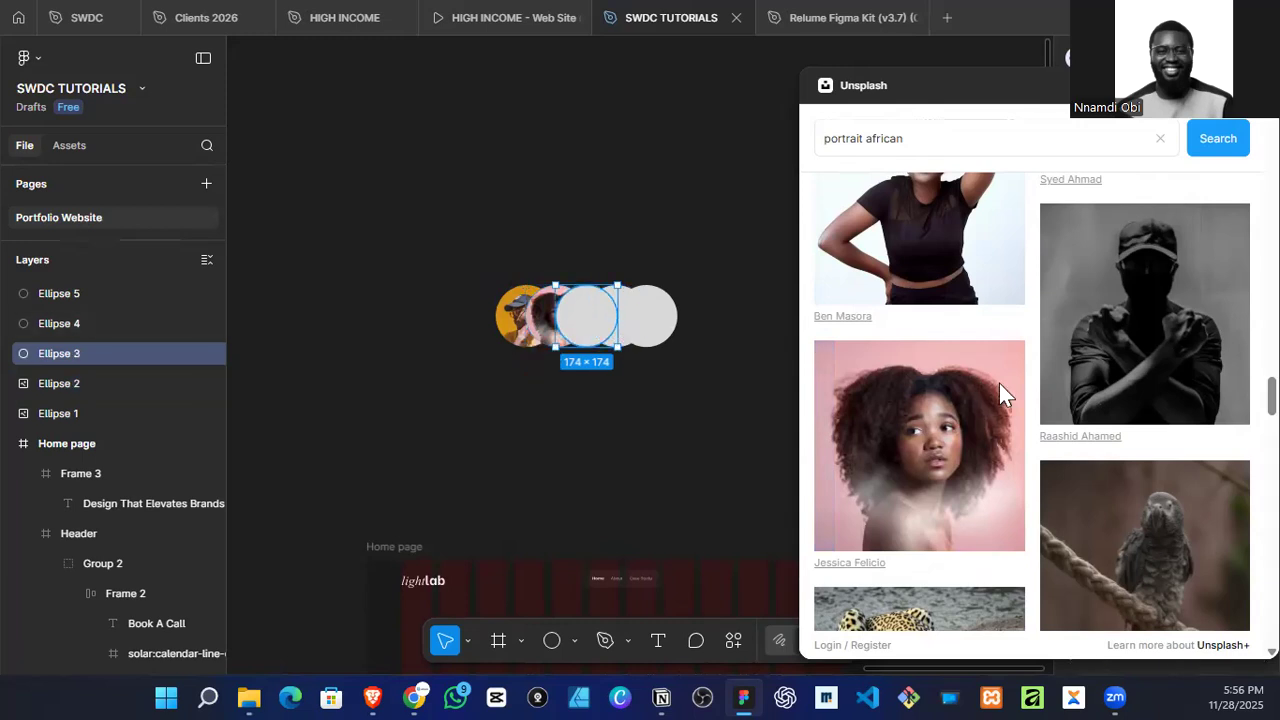
pyautogui.scroll(-8, 1000, 400)
pyautogui.scroll(-3, 1018, 418)
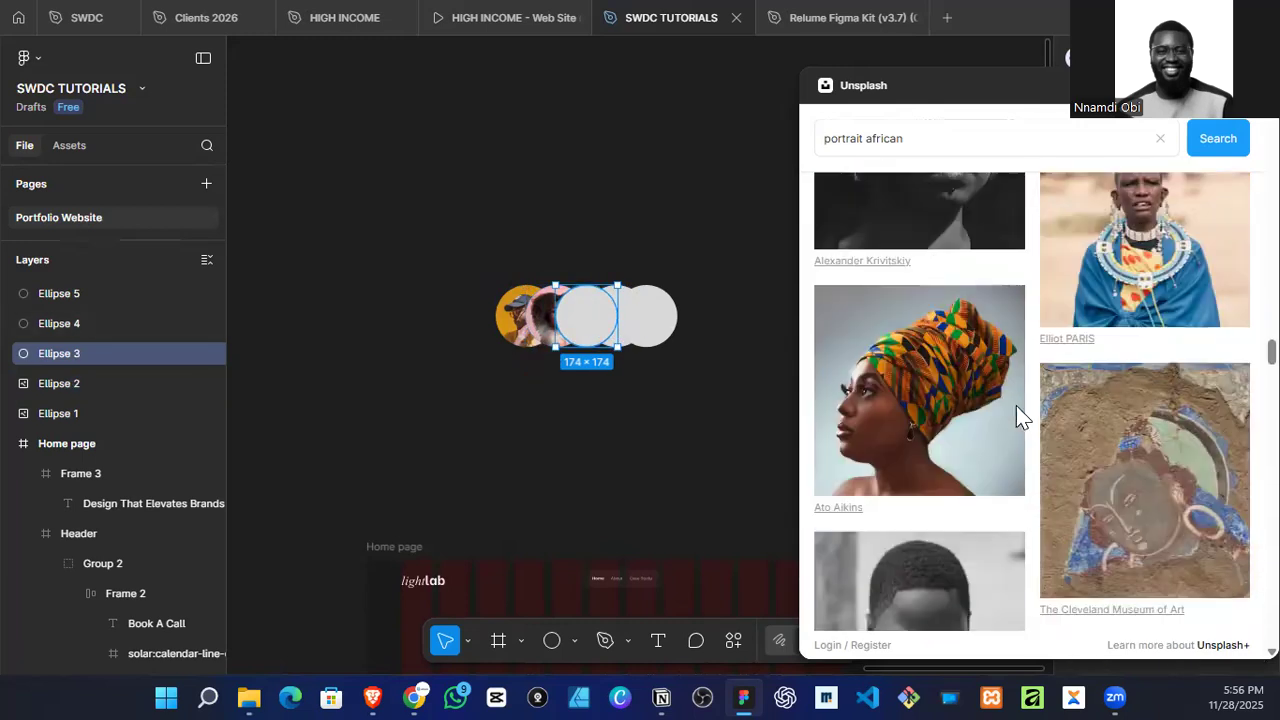
pyautogui.click(967, 418)
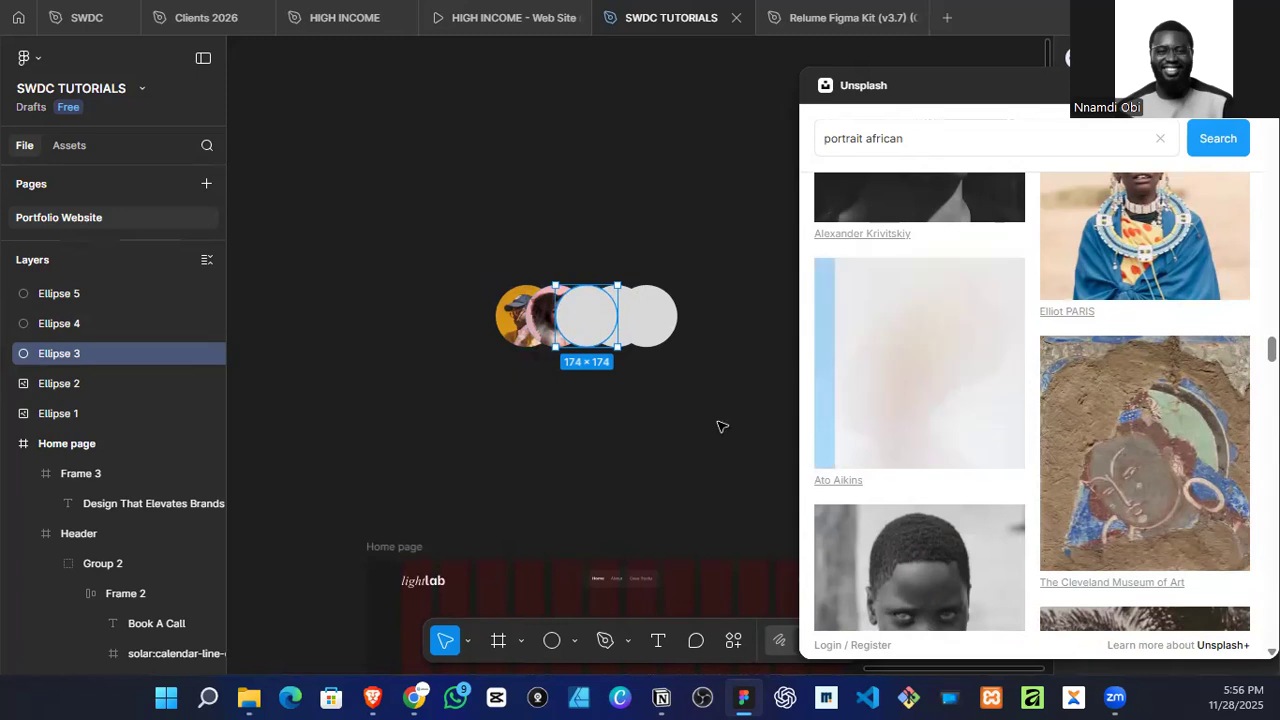
# Step: Fill the fourth circle with the Unsplash photo of a long-haired woman with white face paint in purple-red light
pyautogui.click(610, 325)
pyautogui.scroll(-6, 1053, 380)
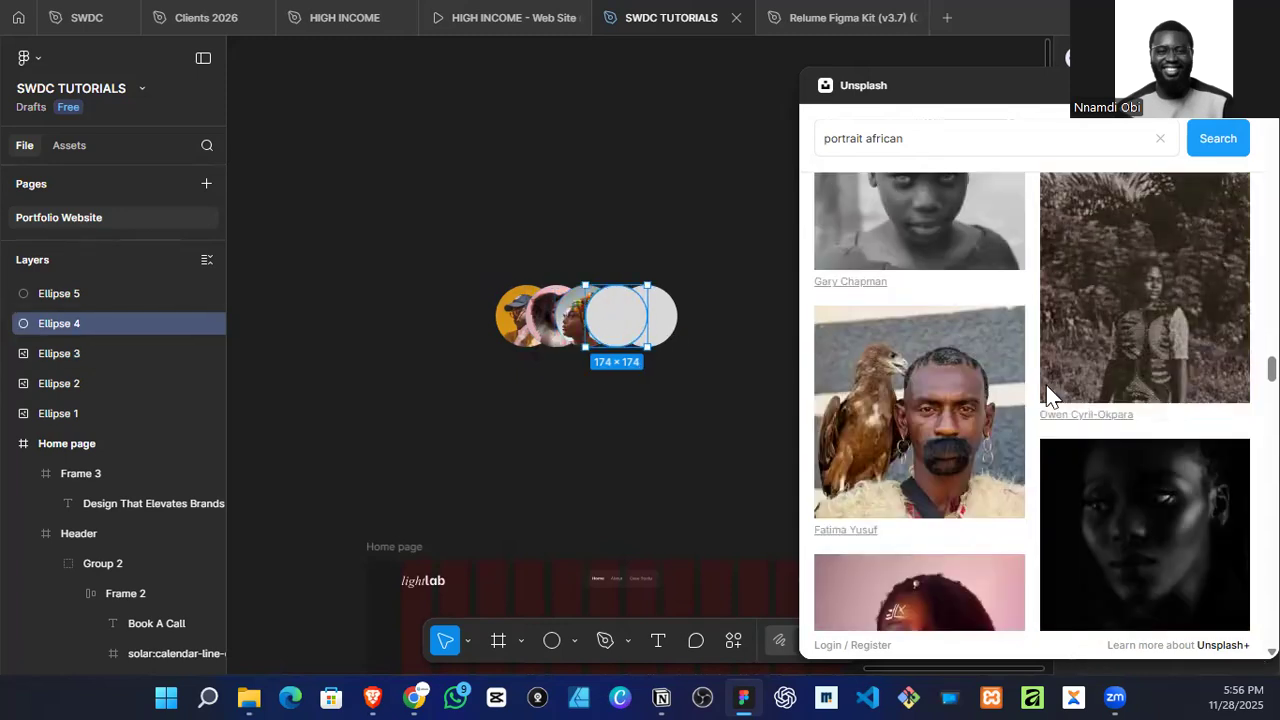
pyautogui.scroll(5, 1048, 392)
pyautogui.scroll(-5, 1042, 405)
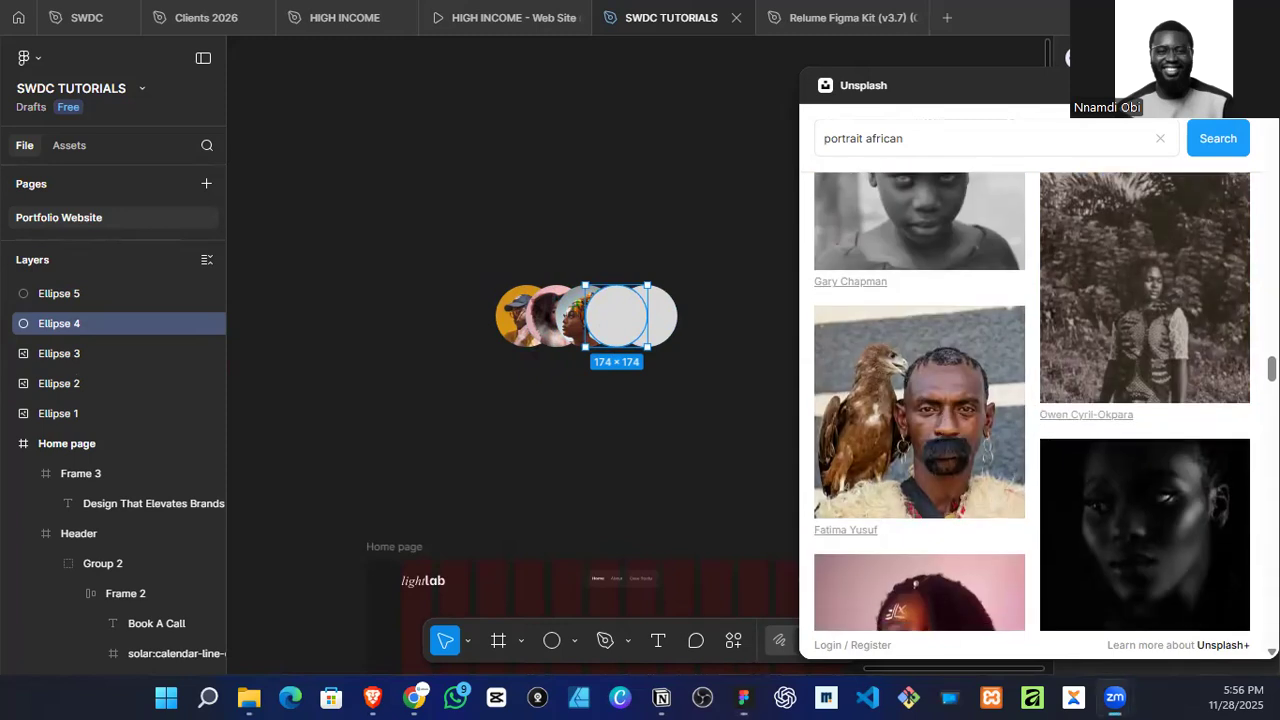
pyautogui.scroll(-3, 1204, 300)
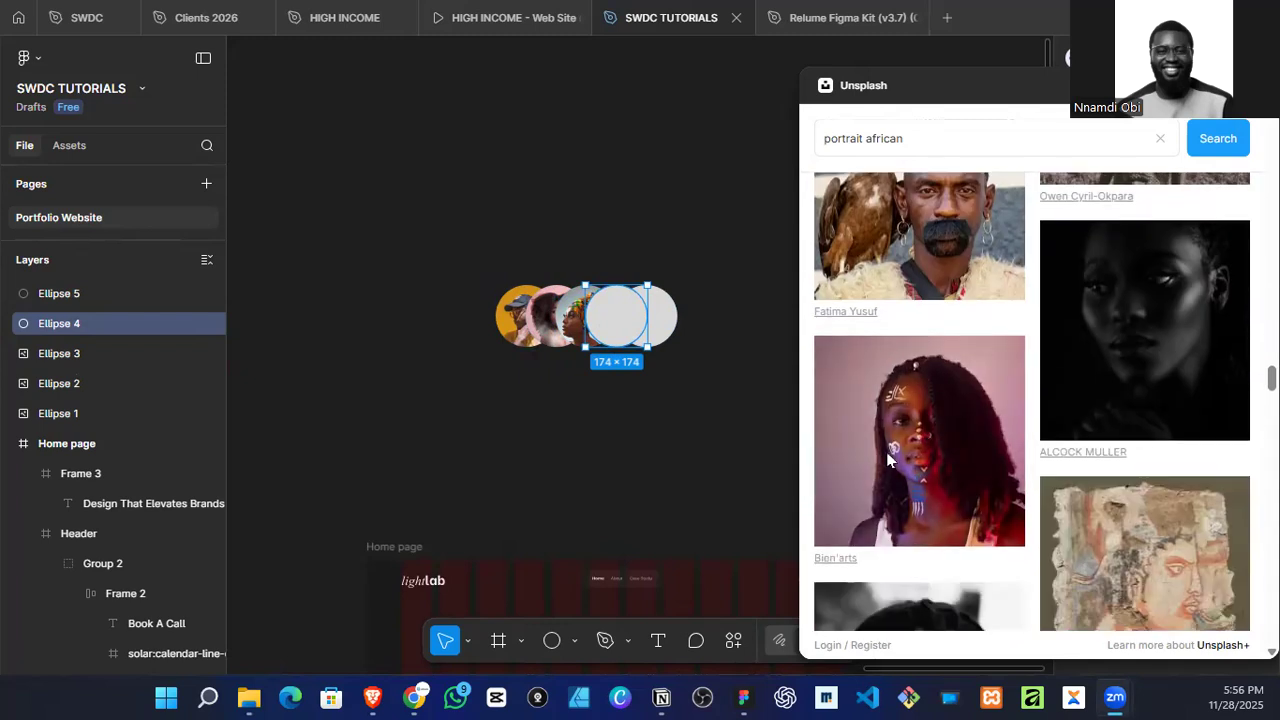
pyautogui.click(923, 440)
# Step: Fill the fifth circle of the row with the Unsplash photo of a smiling man in a turquoise turban
pyautogui.scroll(-5, 937, 429)
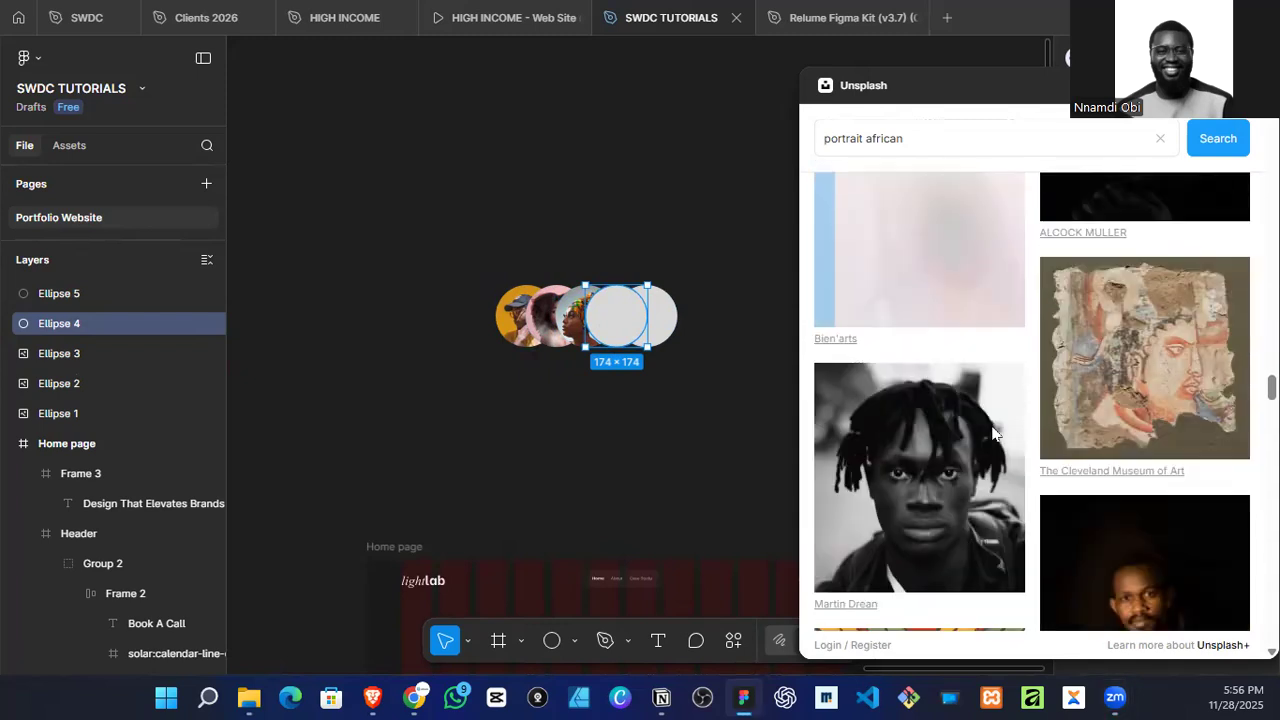
pyautogui.scroll(-3, 988, 434)
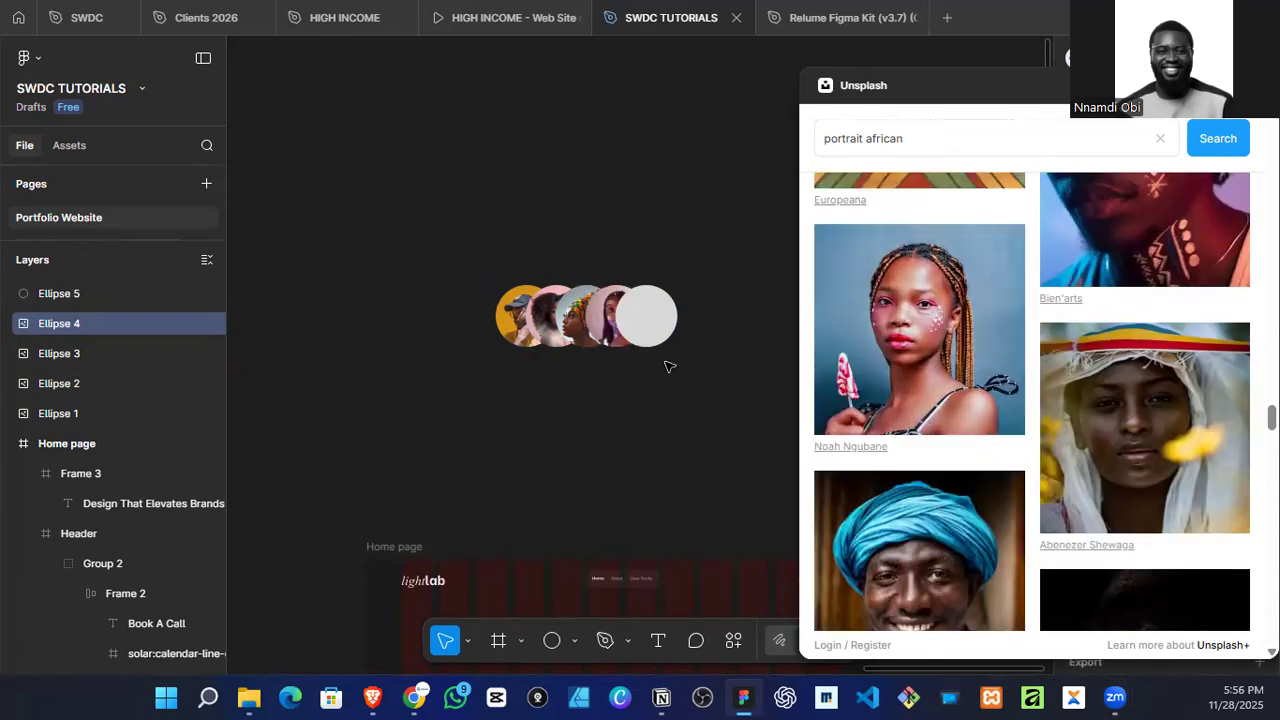
pyautogui.click(664, 324)
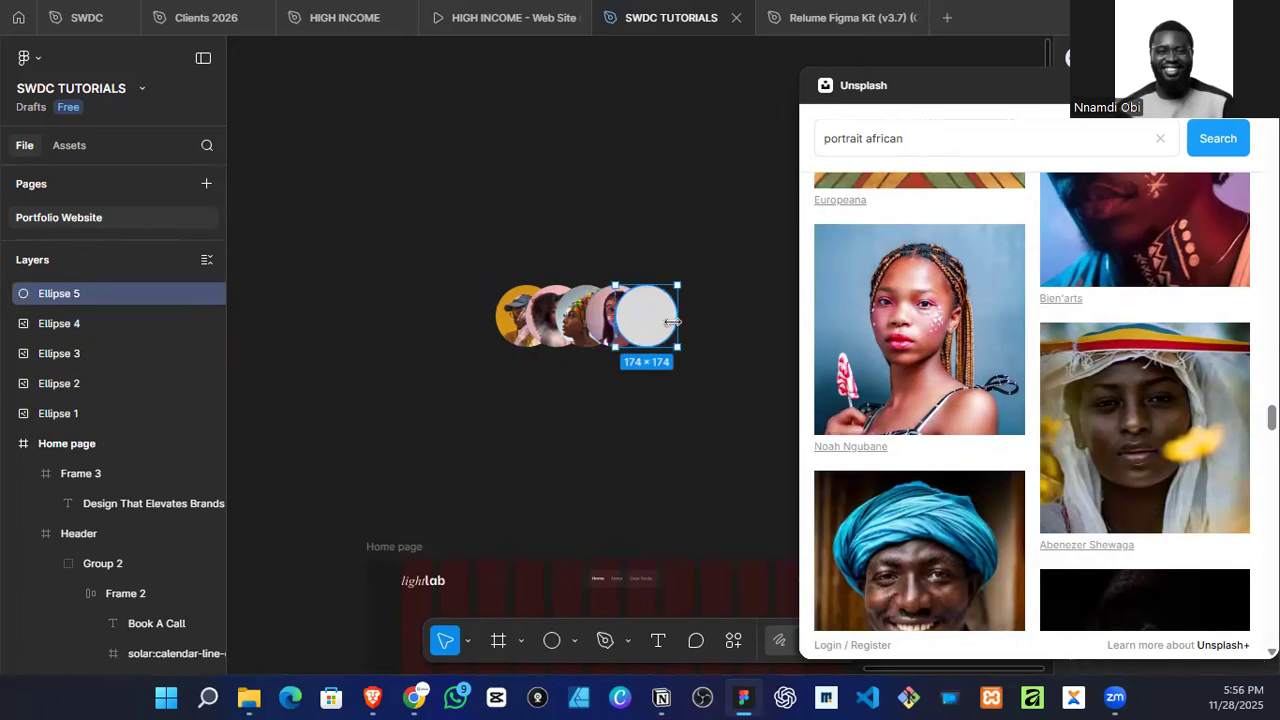
pyautogui.scroll(-6, 1033, 376)
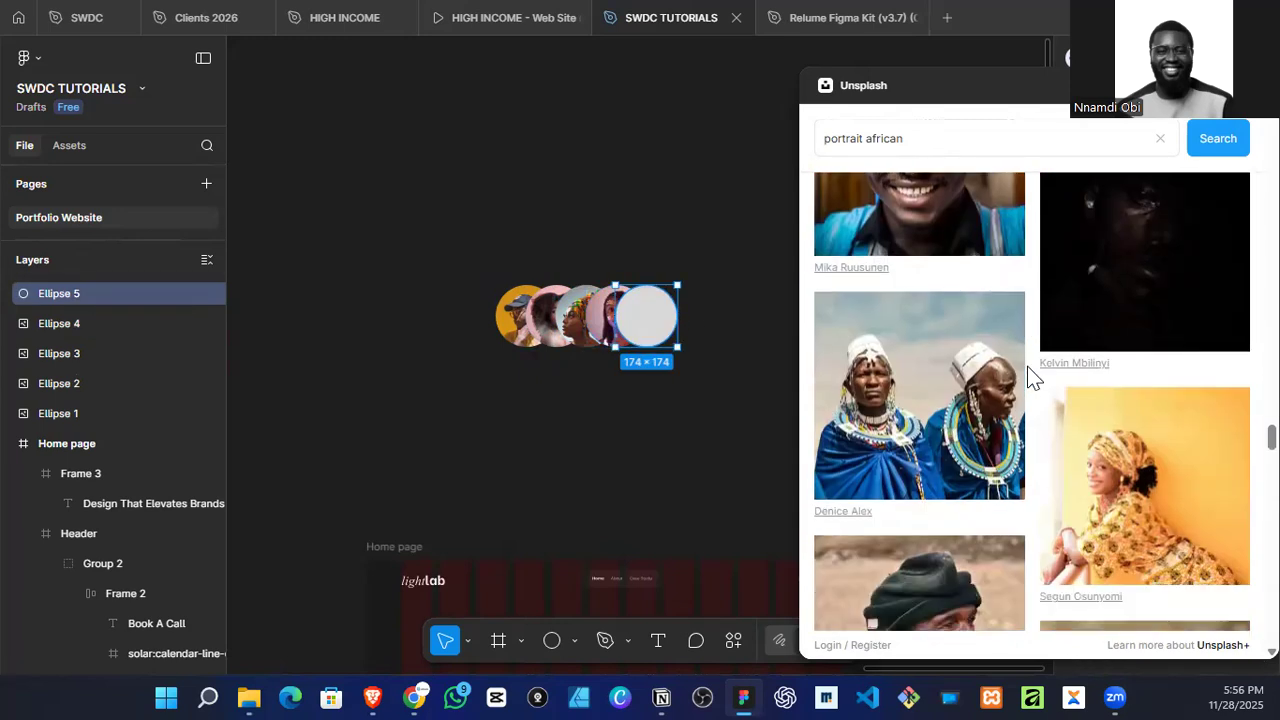
pyautogui.scroll(3, 1033, 378)
pyautogui.click(978, 368)
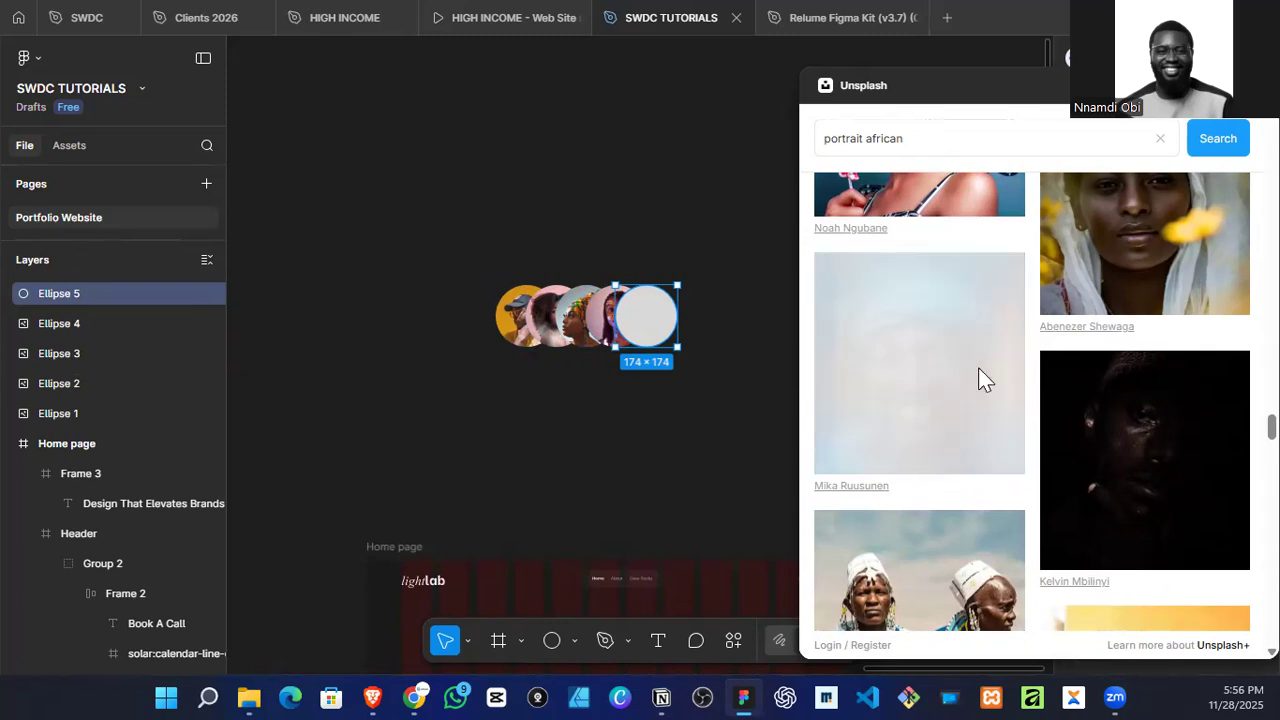
# Step: Look through more portrait results in Unsplash, deselect the fifth circle and close the plugin
pyautogui.scroll(-8, 982, 372)
pyautogui.scroll(-5, 986, 377)
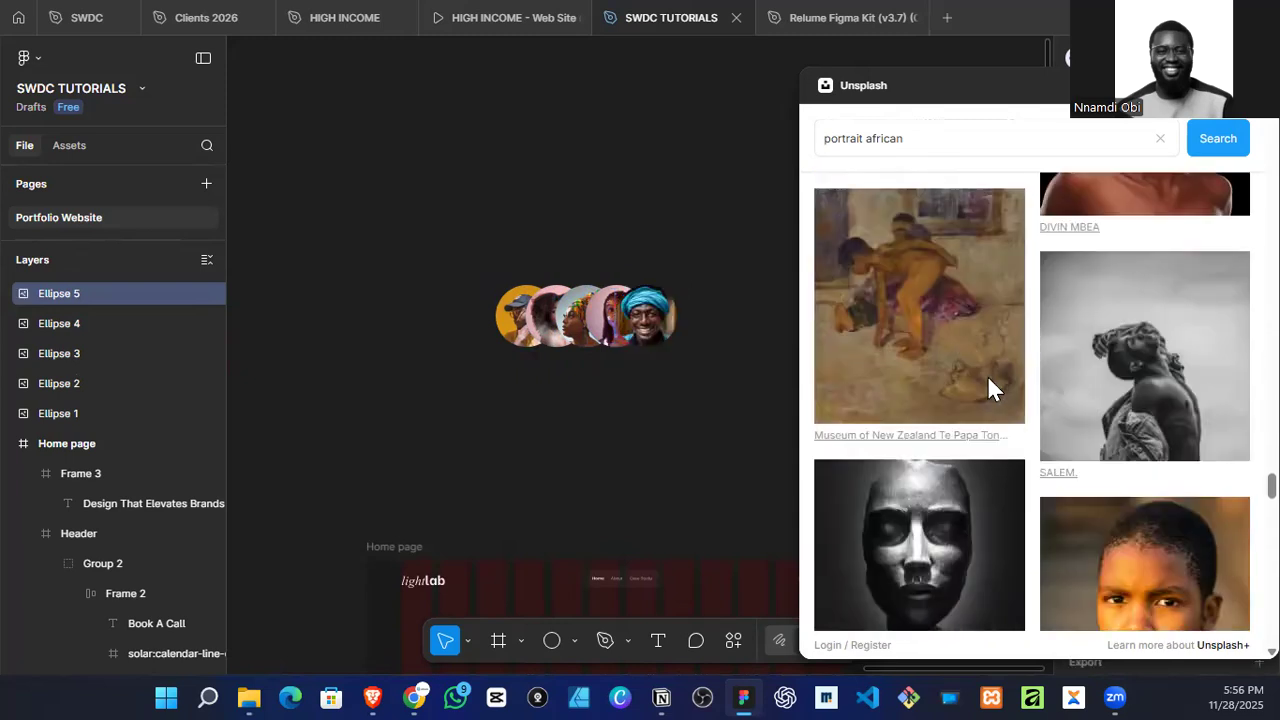
pyautogui.scroll(-5, 987, 380)
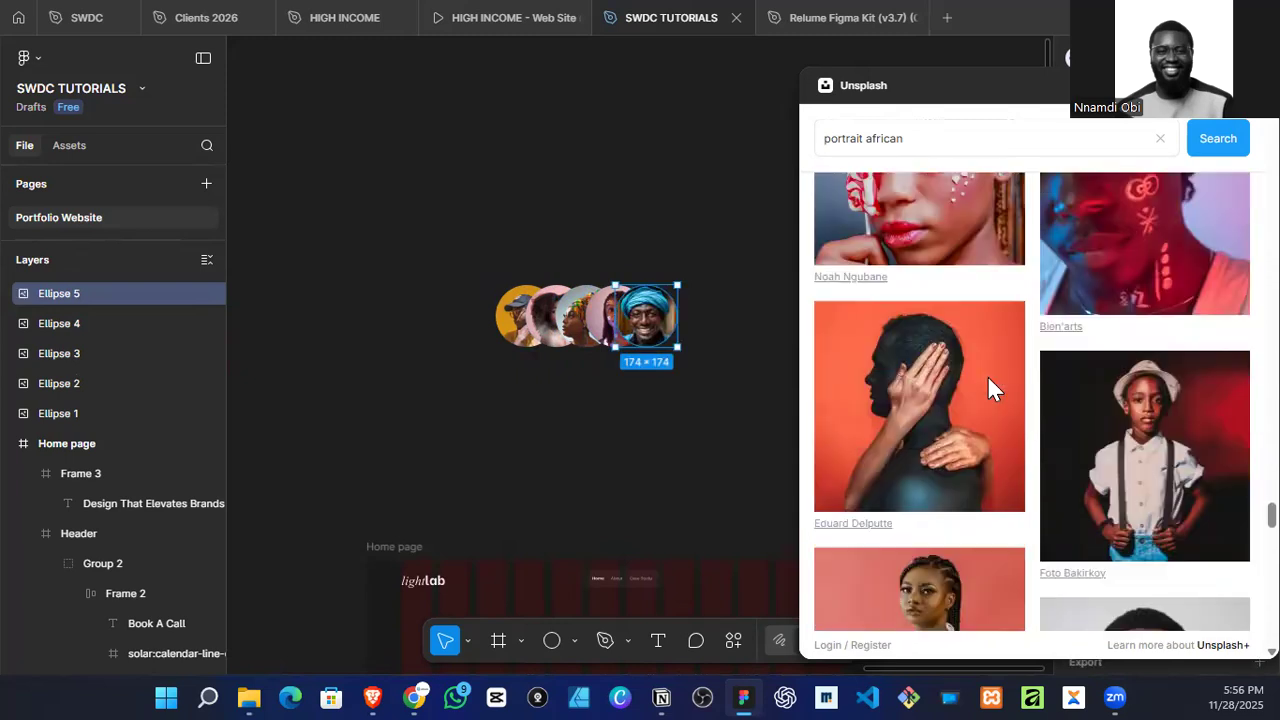
pyautogui.scroll(-6, 987, 377)
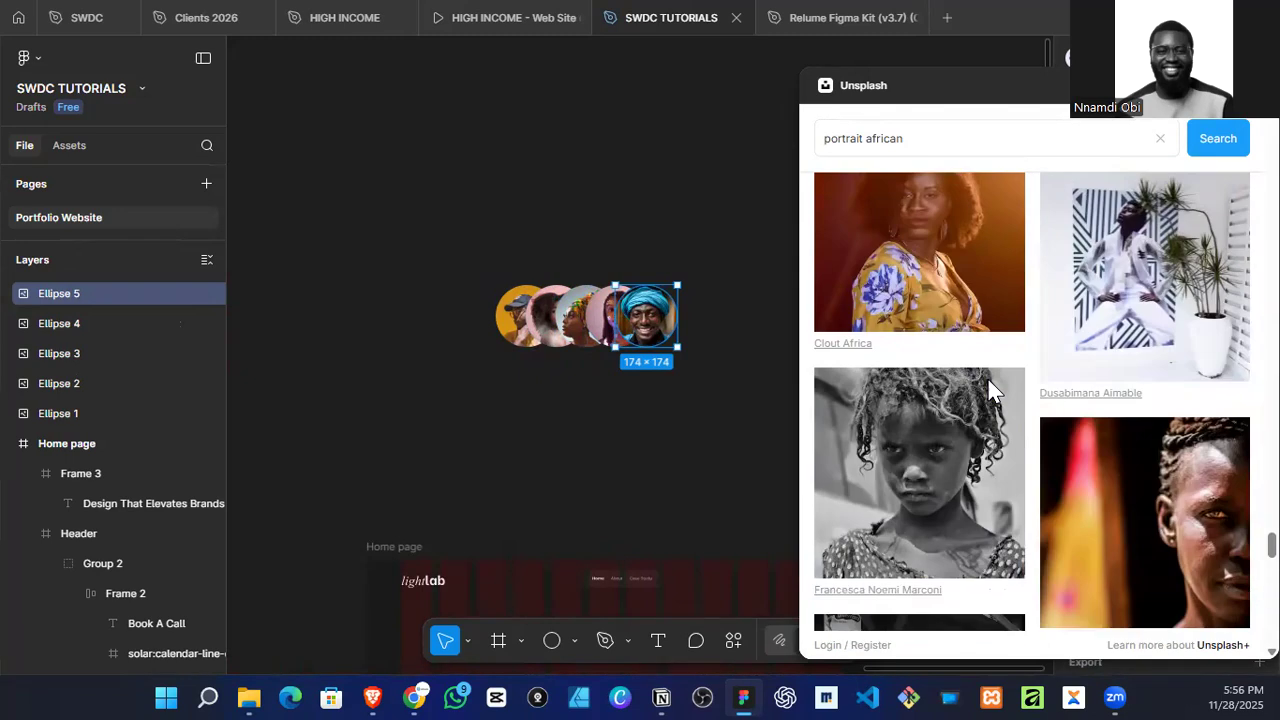
pyautogui.scroll(-2, 988, 383)
pyautogui.click(660, 429)
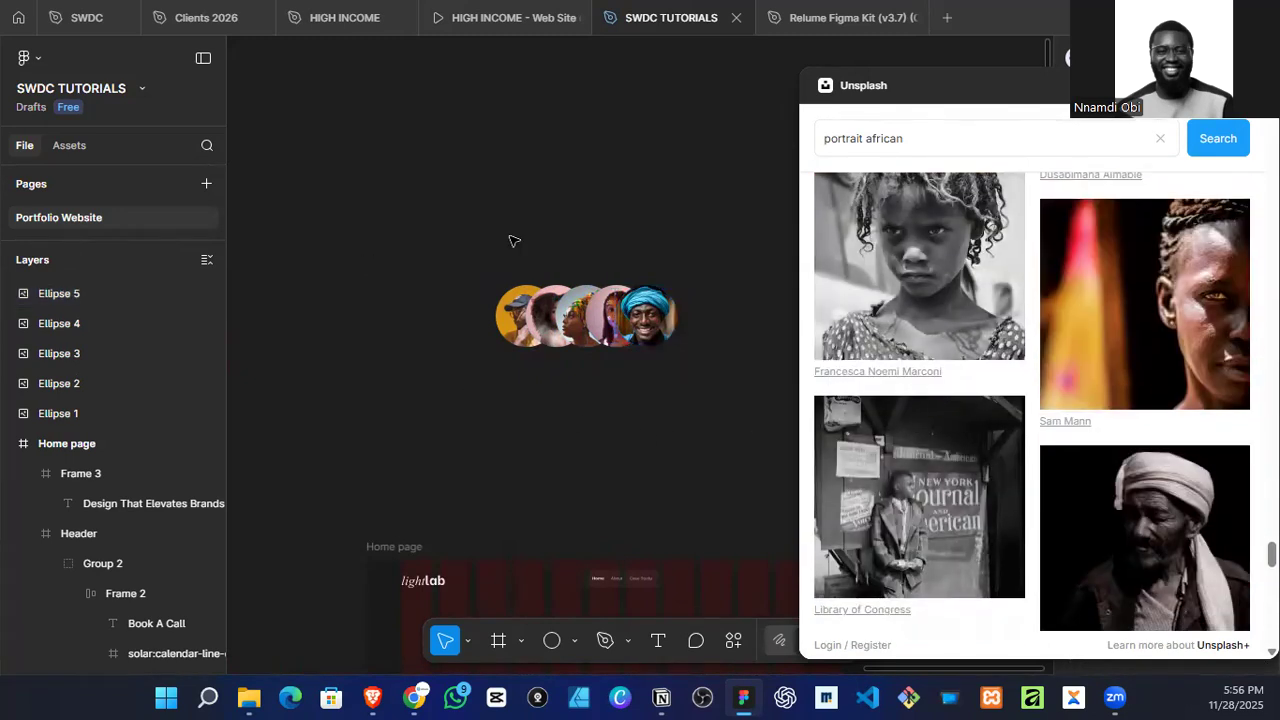
pyautogui.scroll(-3, 511, 240)
pyautogui.click(1256, 85)
# Step: Group the five overlapping photo circles above the Home page frame
pyautogui.scroll(-1, 556, 308)
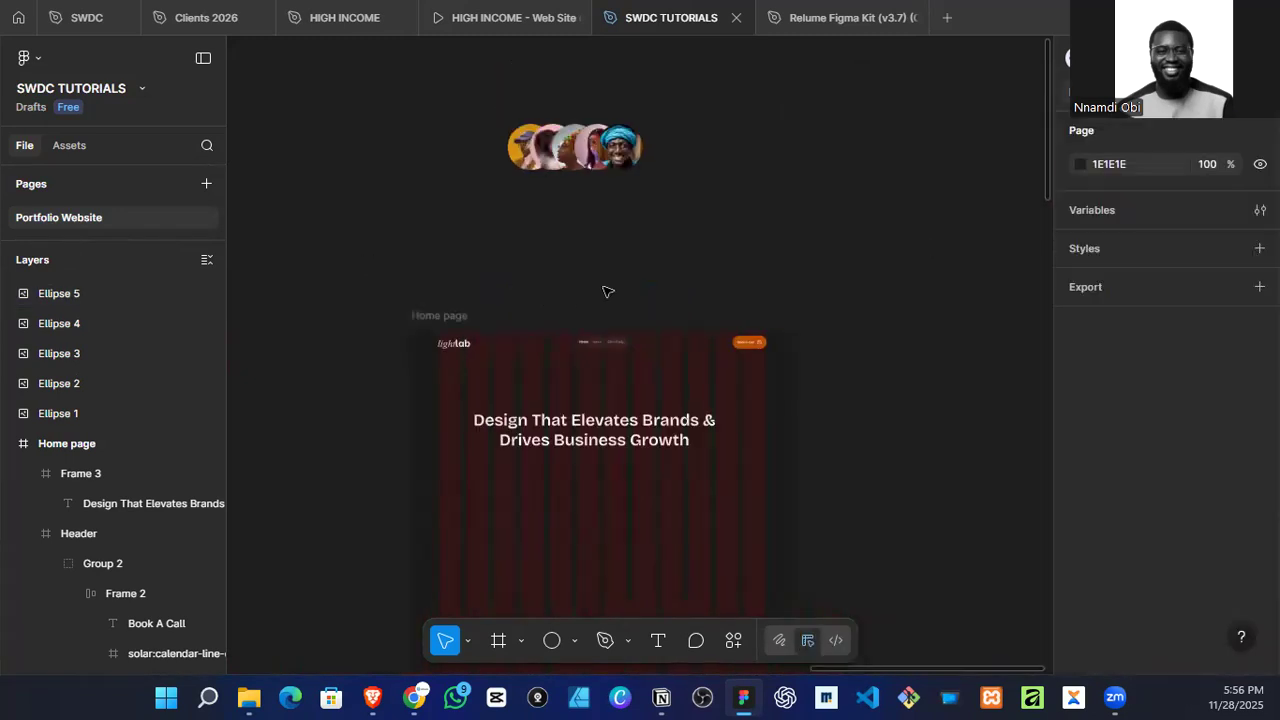
pyautogui.scroll(1, 605, 291)
pyautogui.moveTo(454, 196); pyautogui.dragTo(748, 357)
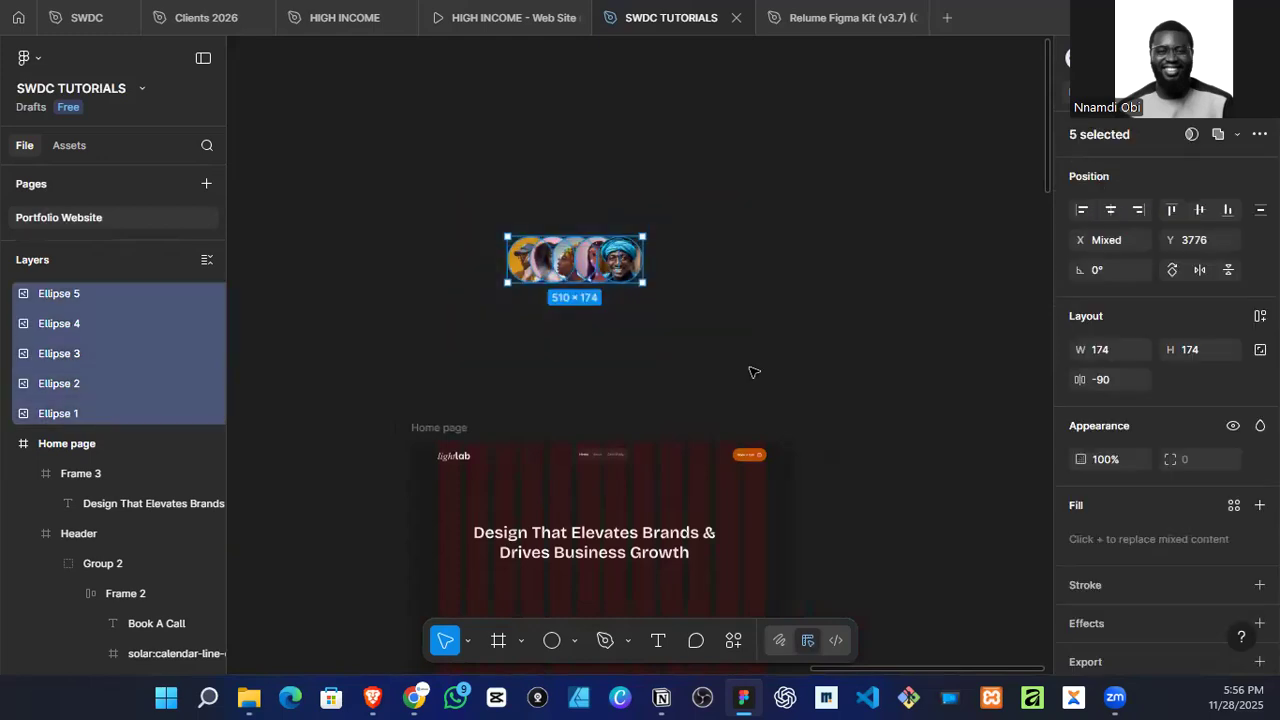
pyautogui.hotkey('ctrl', 'g')
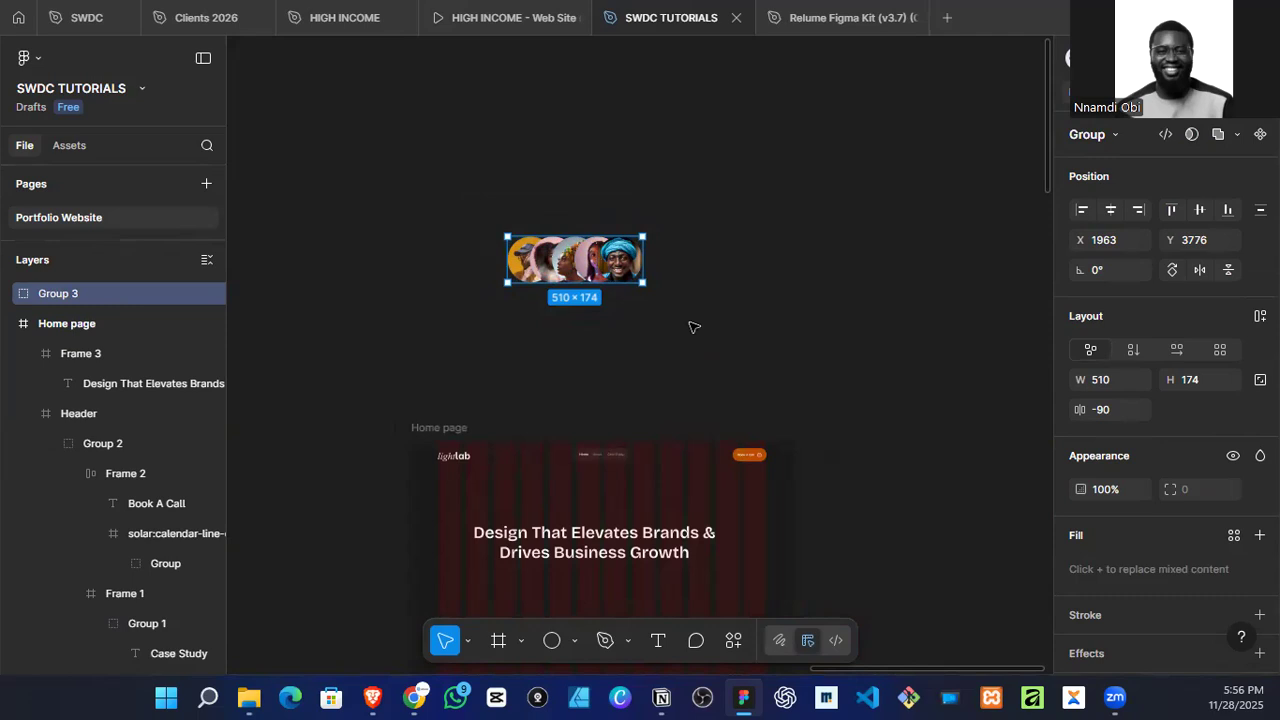
# Step: Scale the avatar group down to about 107 × 37 and centre it horizontally above the headline in the hero frame
pyautogui.press('k')
pyautogui.moveTo(643, 252); pyautogui.dragTo(604, 578)
pyautogui.scroll(3, 538, 265)
pyautogui.scroll(-2, 535, 228)
pyautogui.scroll(5, 609, 586)
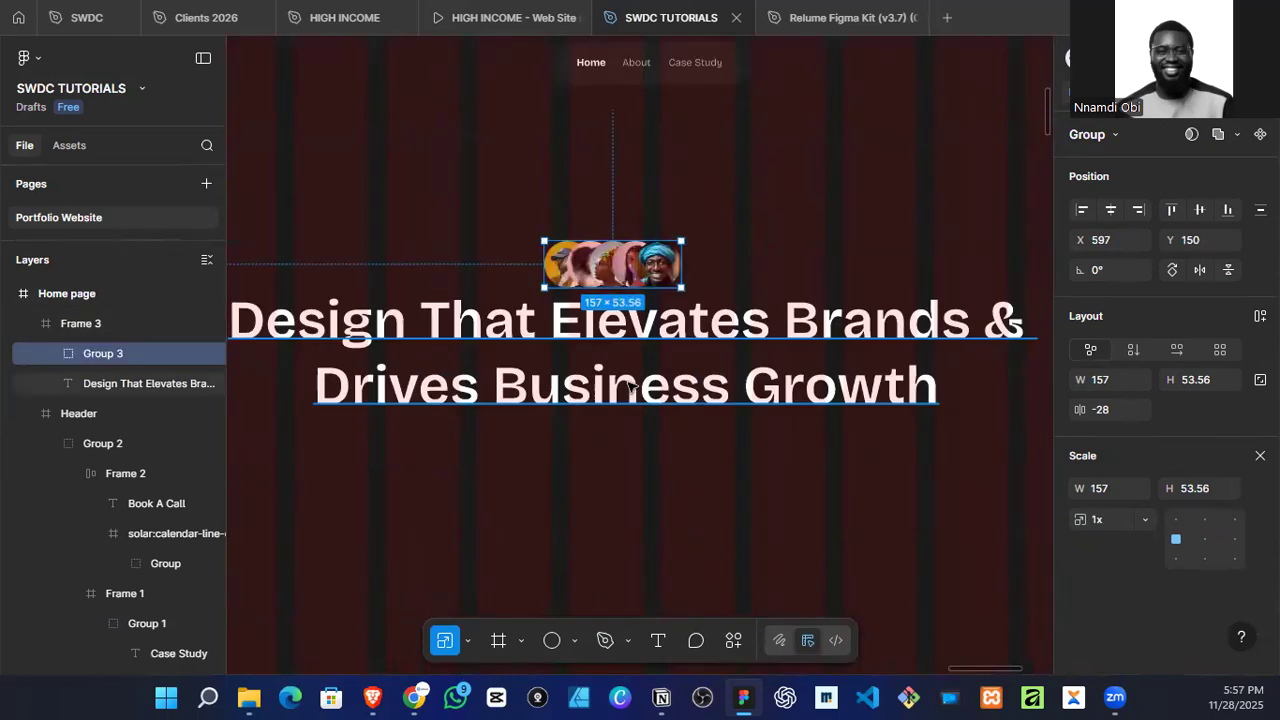
pyautogui.moveTo(622, 273); pyautogui.dragTo(634, 243)
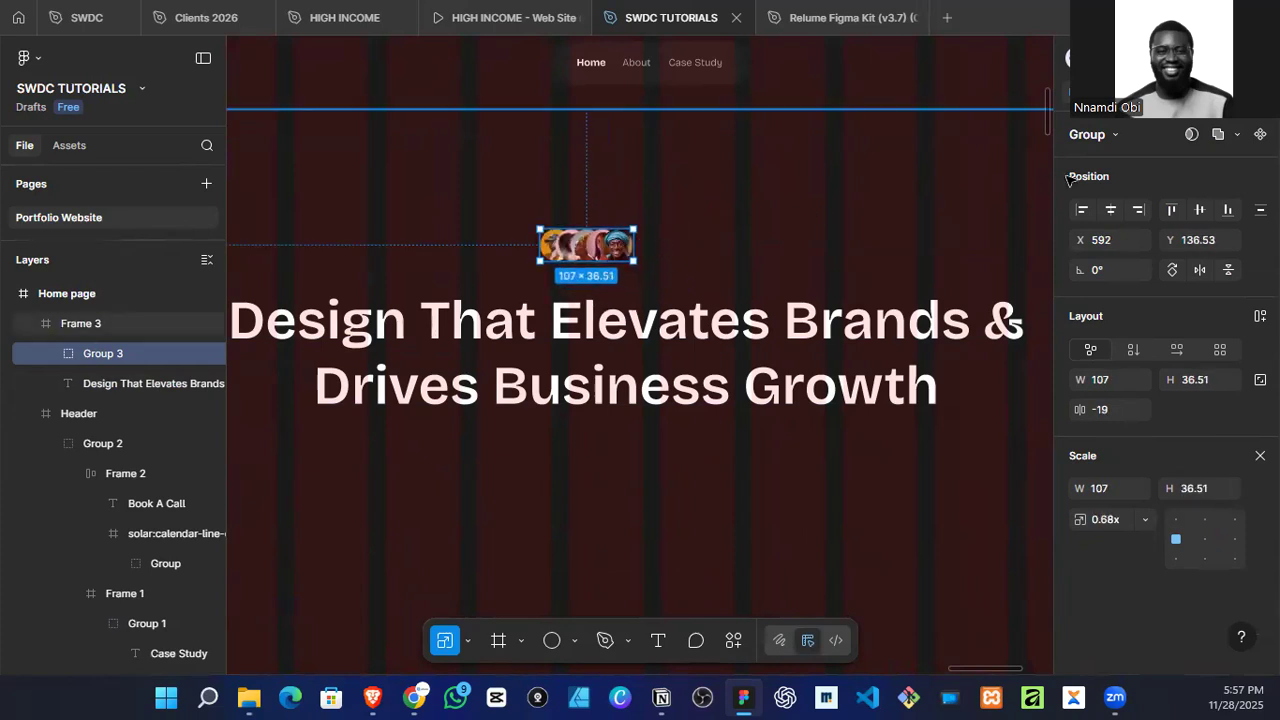
pyautogui.click(1114, 209)
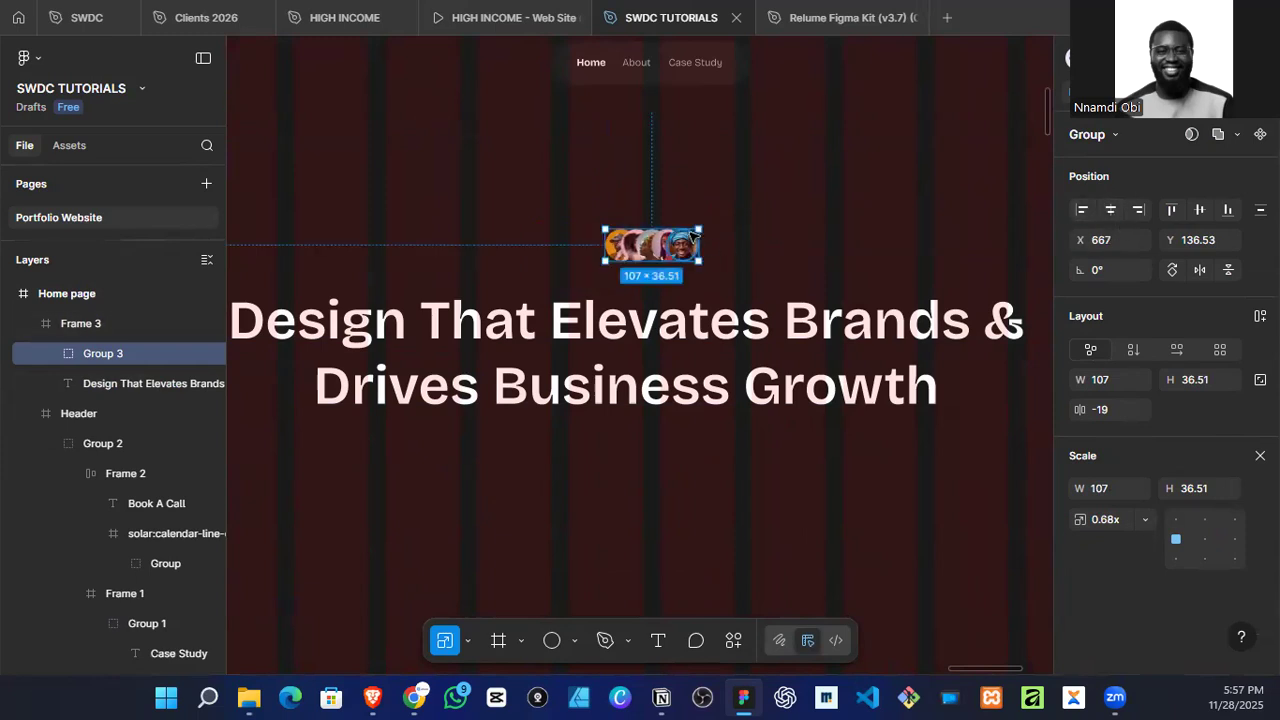
# Step: Move the hero headline up to Y 192, closer to the avatar group
pyautogui.scroll(-3, 693, 235)
pyautogui.click(651, 292)
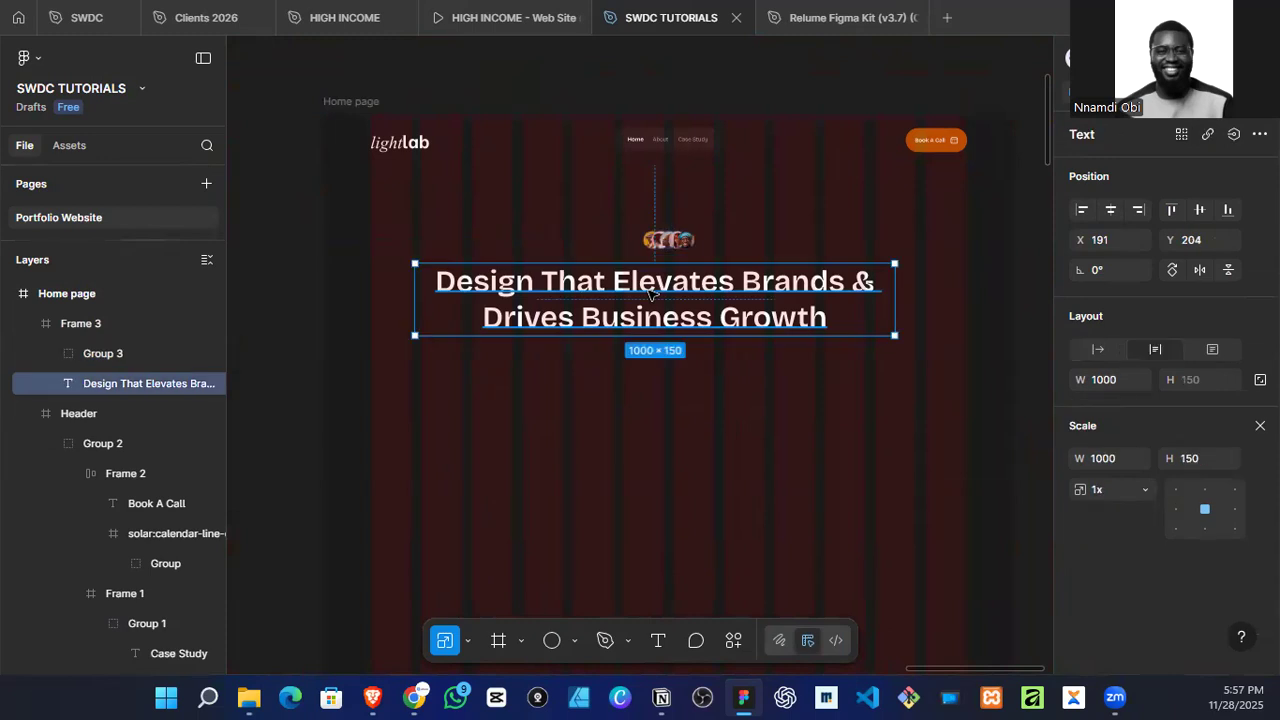
pyautogui.press('Up')
pyautogui.press('Up')
pyautogui.press('Up')
pyautogui.press('Up')
pyautogui.press('Up')
pyautogui.press('Up')
pyautogui.press('Up')
pyautogui.press('Up')
pyautogui.press('Up')
pyautogui.press('Up')
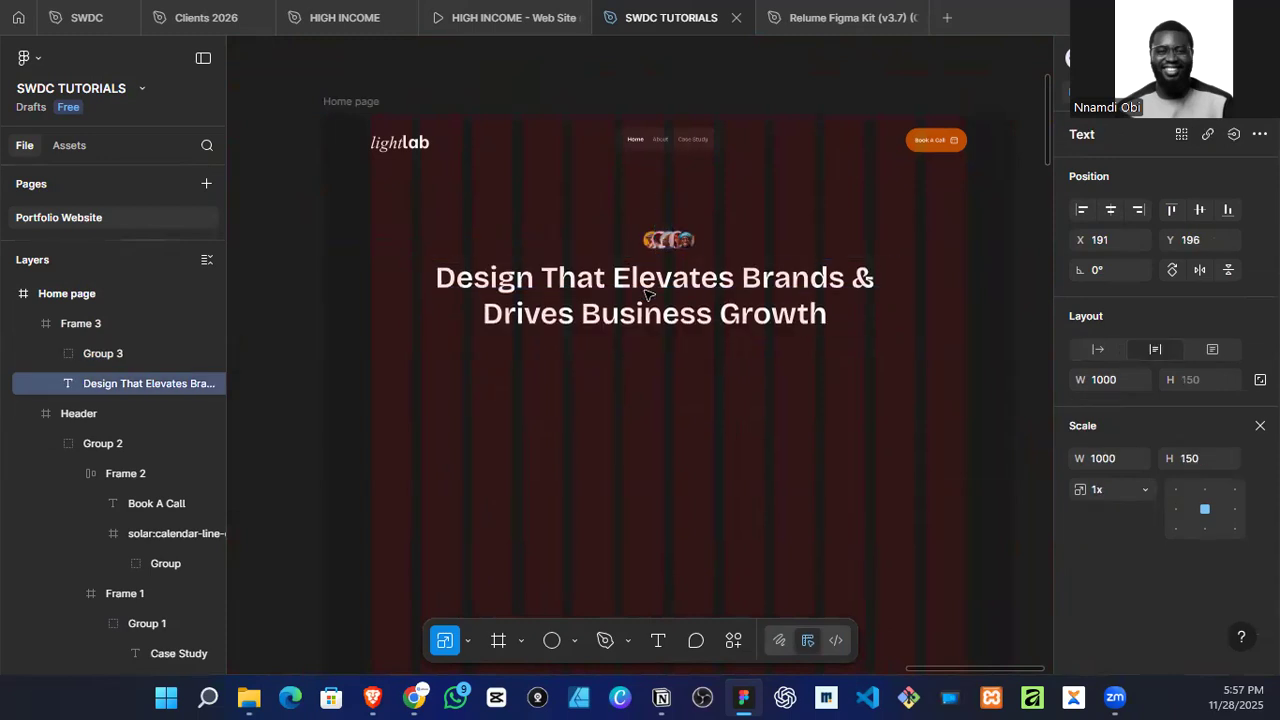
pyautogui.click(697, 238)
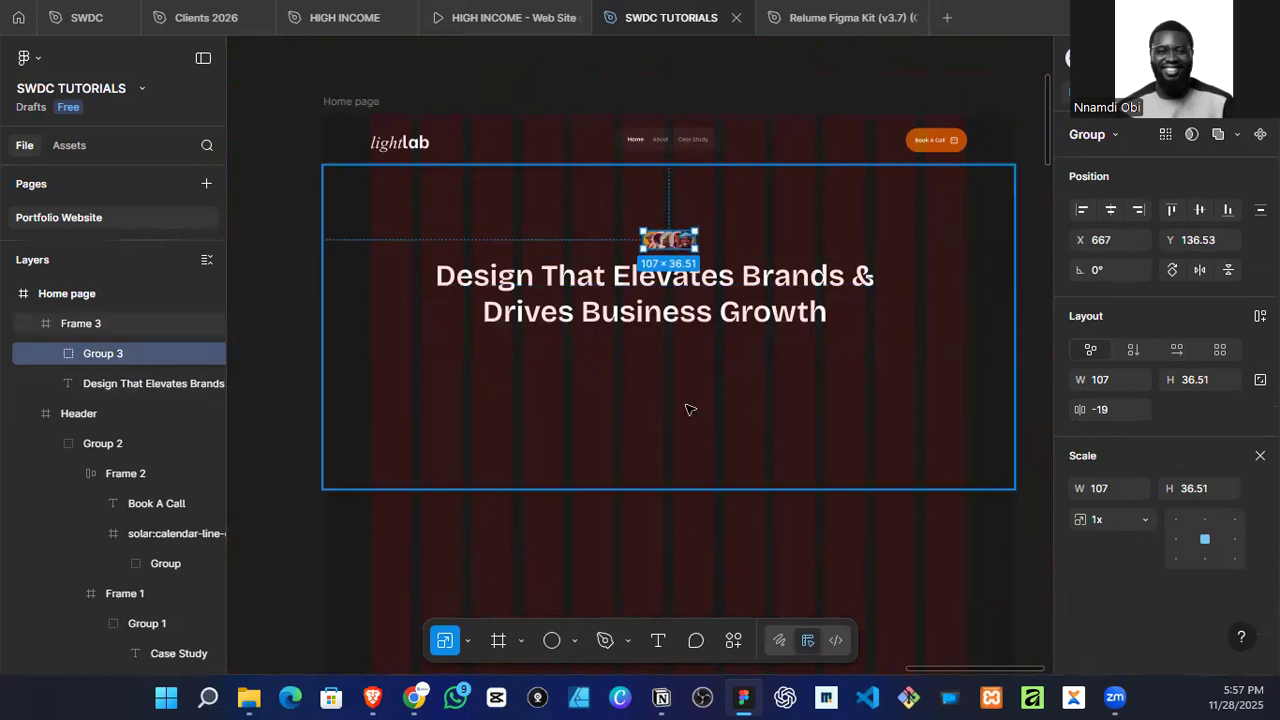
pyautogui.click(628, 380)
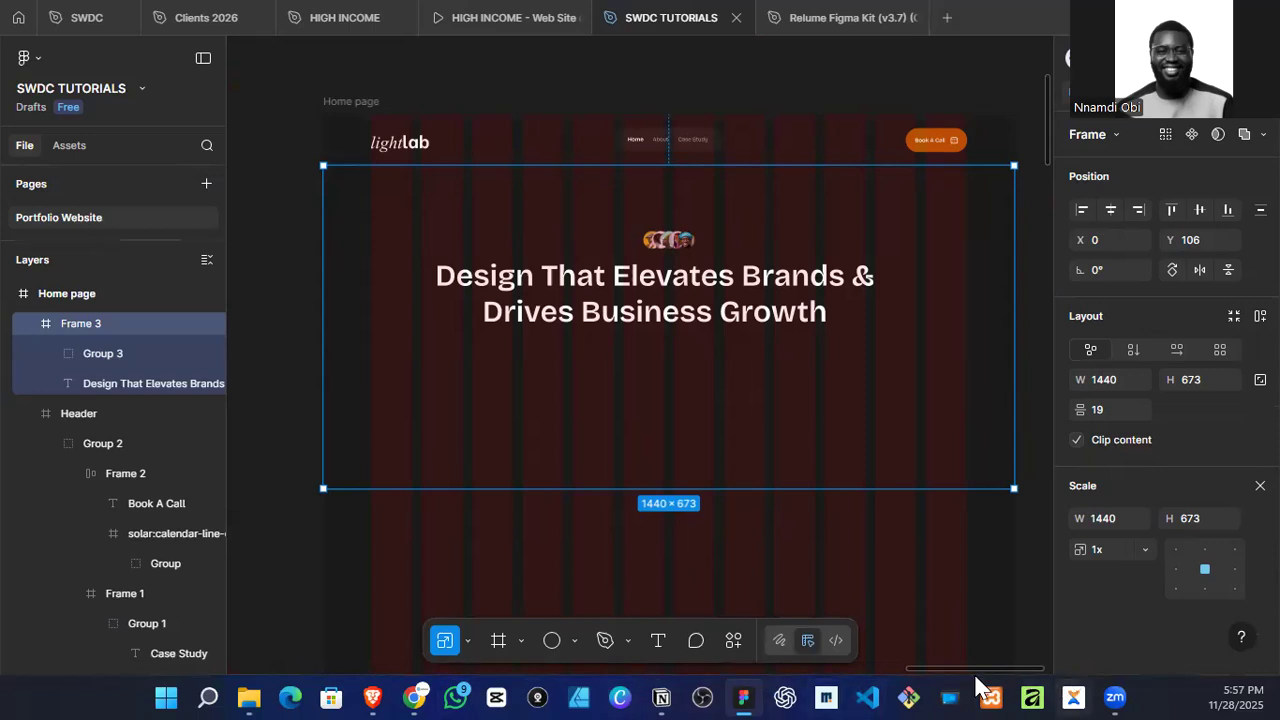
# Step: Switch to ChatGPT in the browser and copy the sub-headline of Option 3, Premium & Professional
pyautogui.click(413, 697)
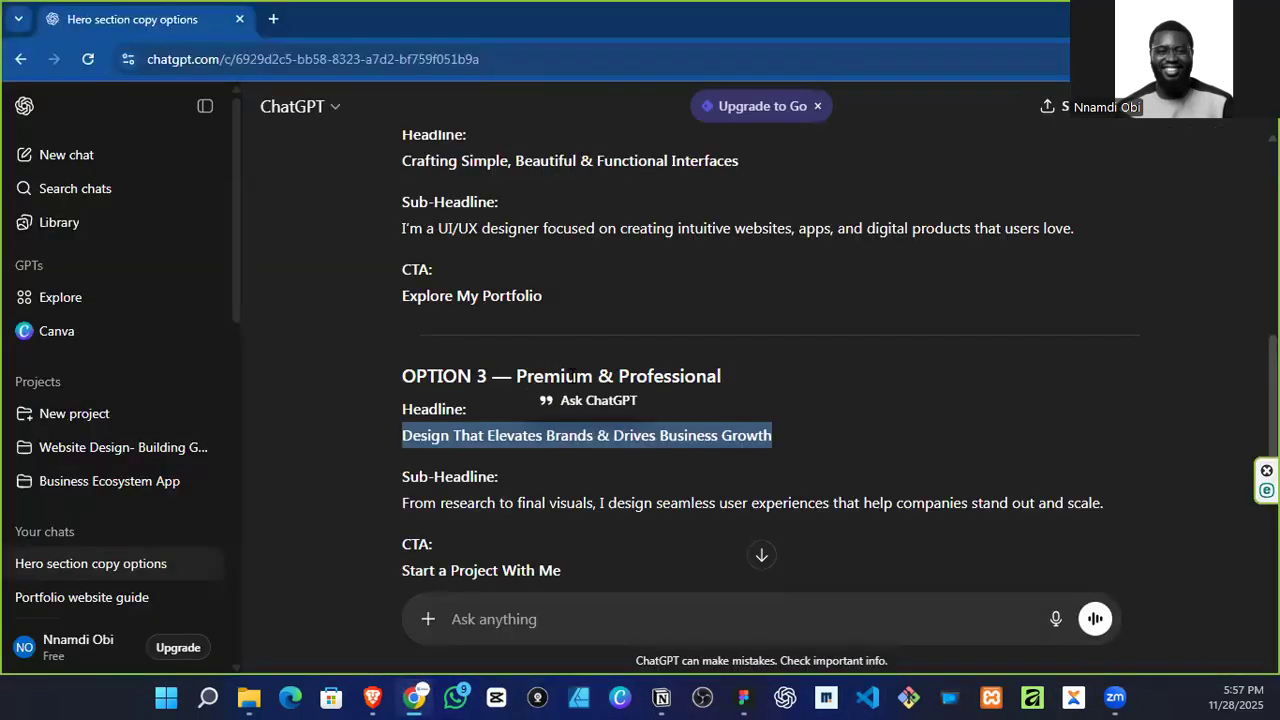
pyautogui.scroll(-2, 486, 343)
pyautogui.moveTo(403, 293); pyautogui.dragTo(1126, 298)
pyautogui.hotkey('ctrl', 'c')
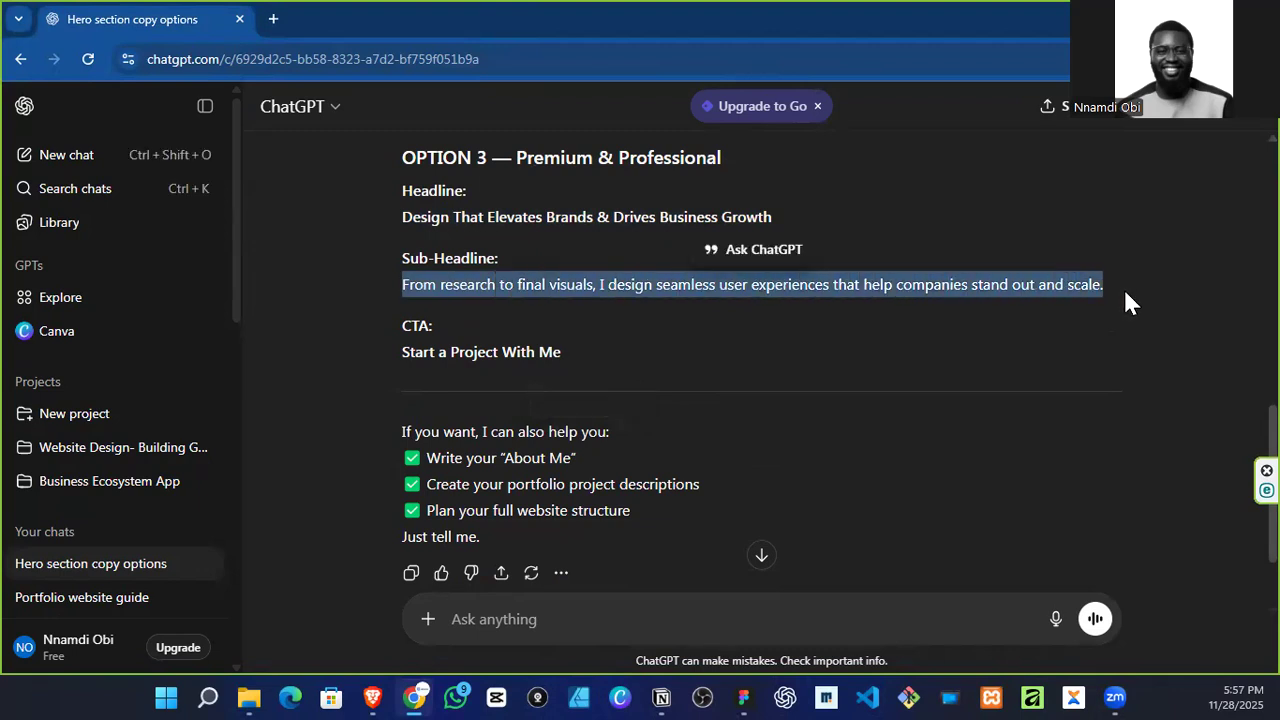
# Step: Ask ChatGPT "how many words" with the copied sub-headline pasted below the question
pyautogui.click(600, 601)
pyautogui.write('how many wor')
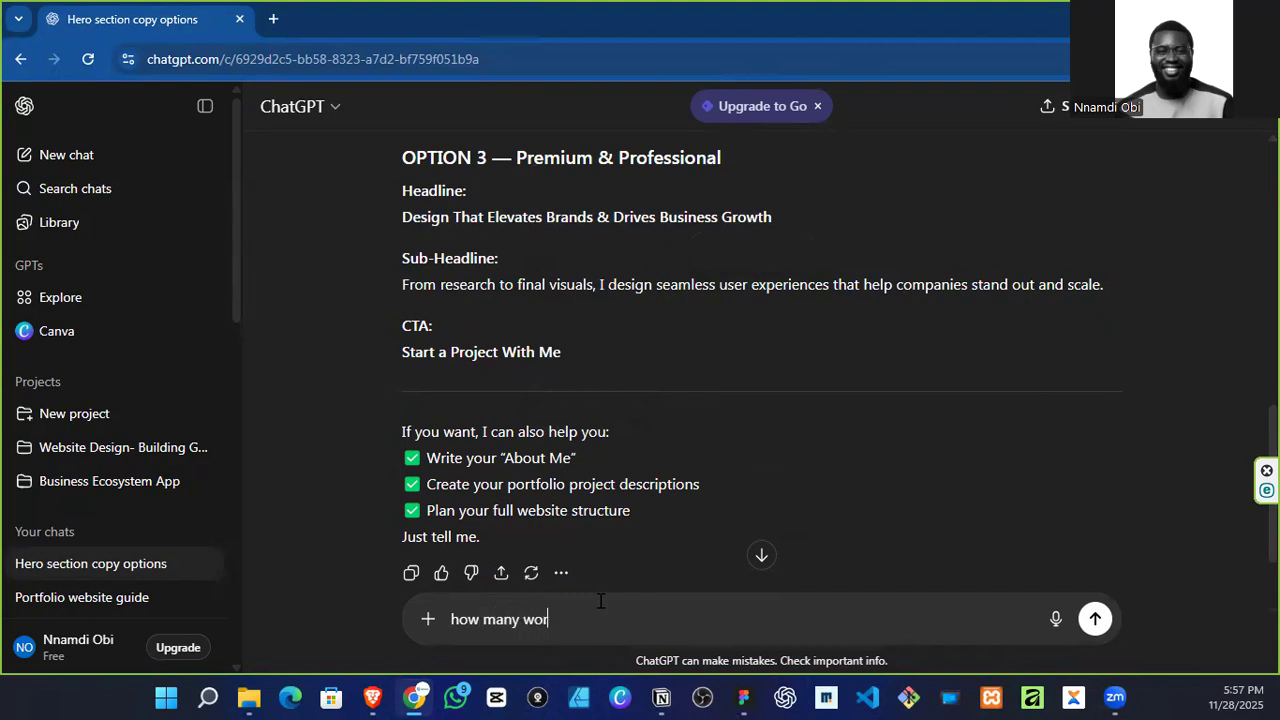
pyautogui.write('ds')
pyautogui.hotkey('shift', 'Return')
pyautogui.hotkey('shift', 'Return')
pyautogui.hotkey('ctrl', 'v')
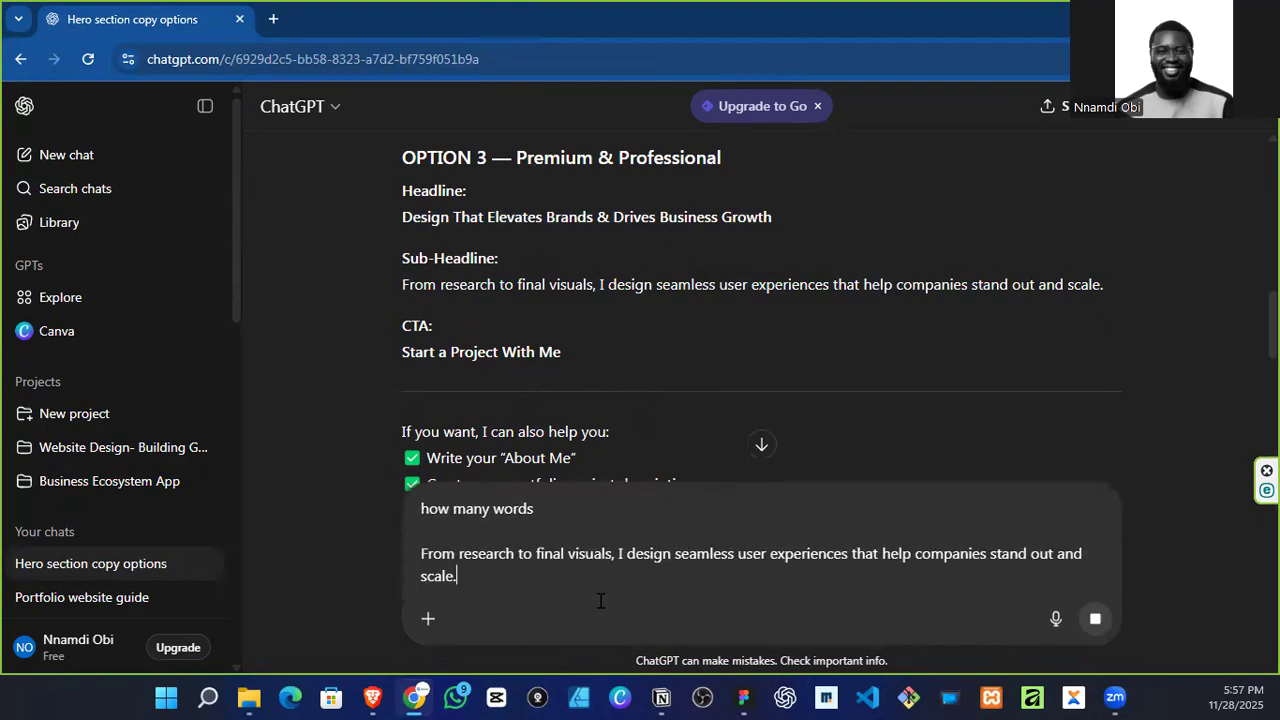
pyautogui.press('Return')
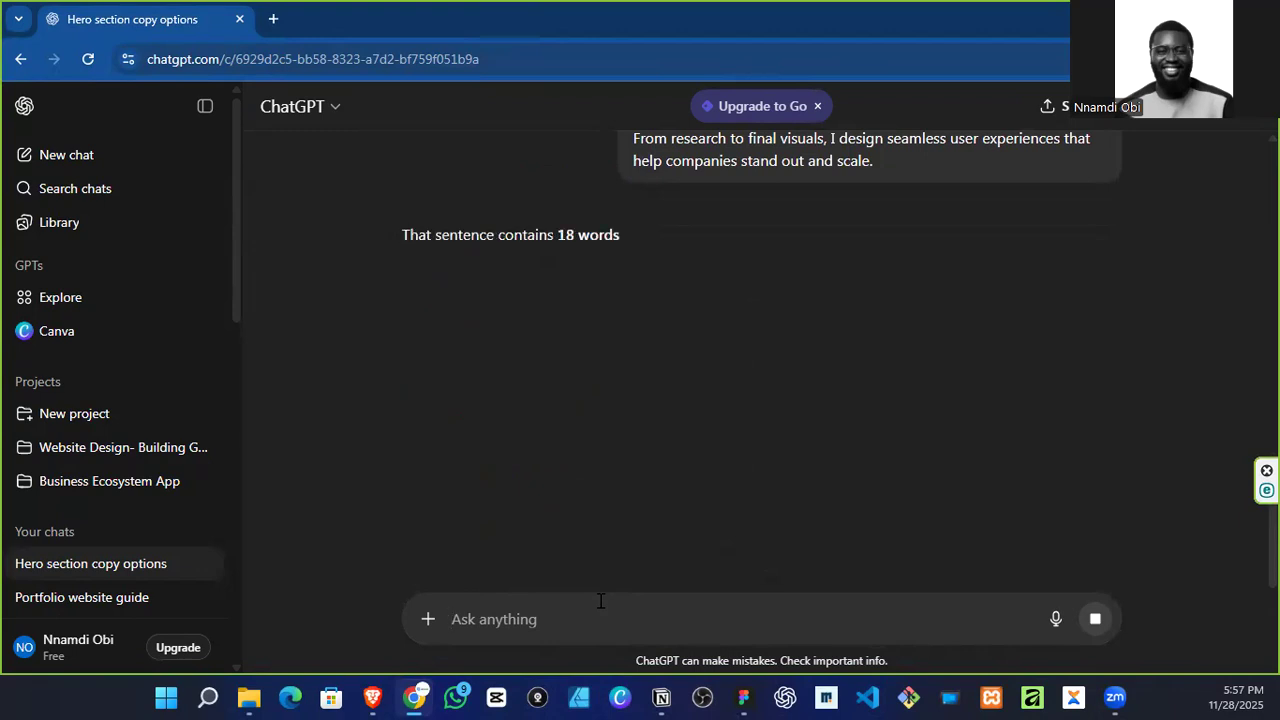
# Step: Ask ChatGPT "lets make it 25 words" and copy the rewritten sub-headline
pyautogui.write('le')
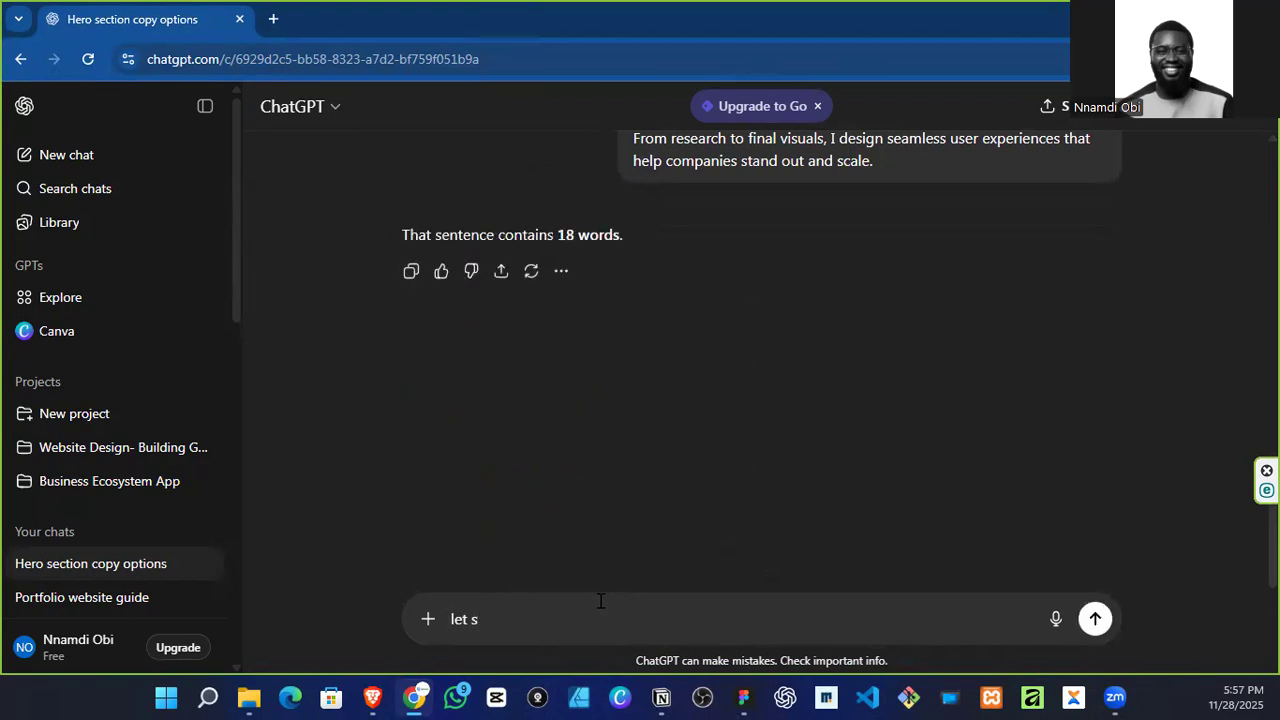
pyautogui.write('ts make it 25 word')
pyautogui.press('Return')
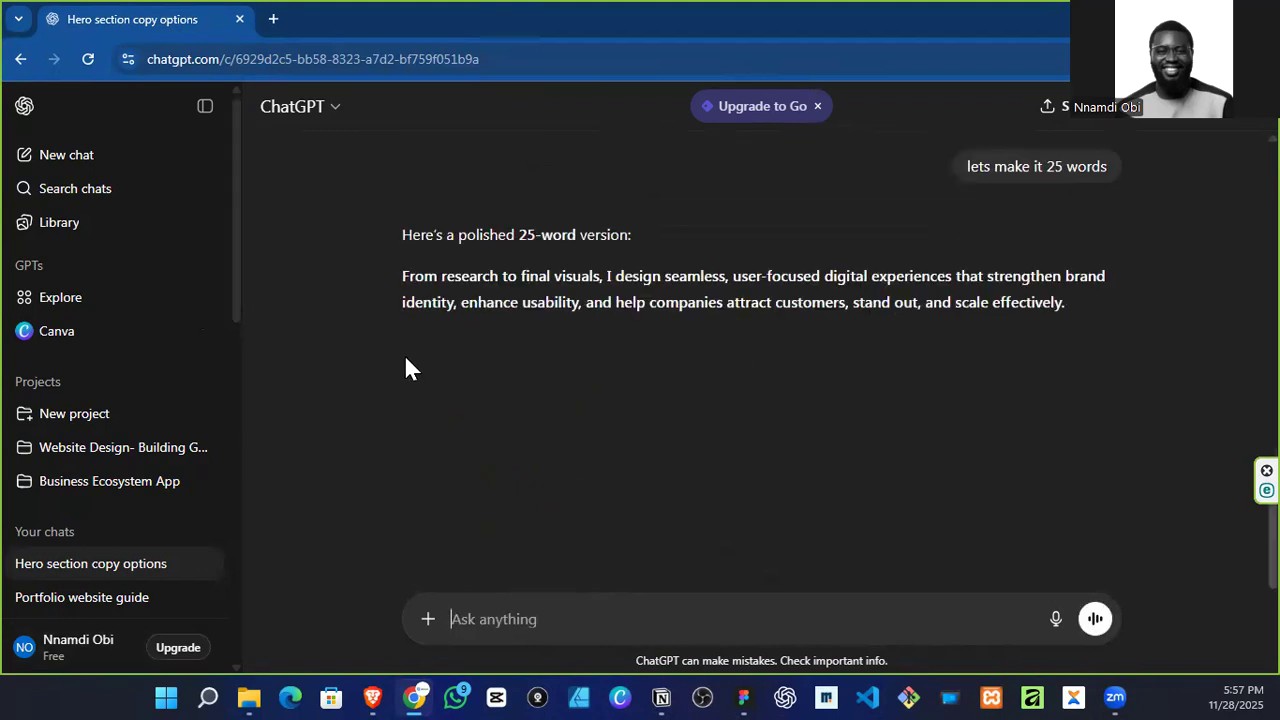
pyautogui.moveTo(404, 288); pyautogui.dragTo(1083, 319)
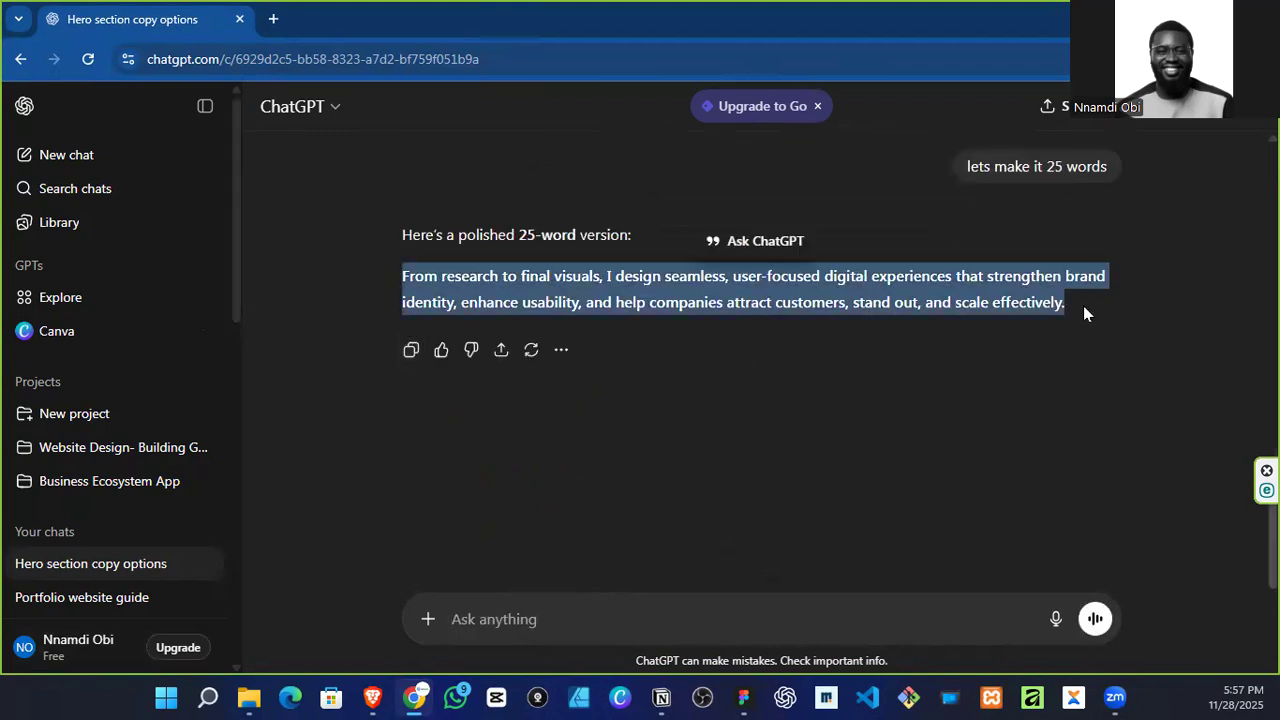
# Step: Switch back to Figma and paste the copied sub-headline as a new text layer below the hero headline
pyautogui.click(1172, 17)
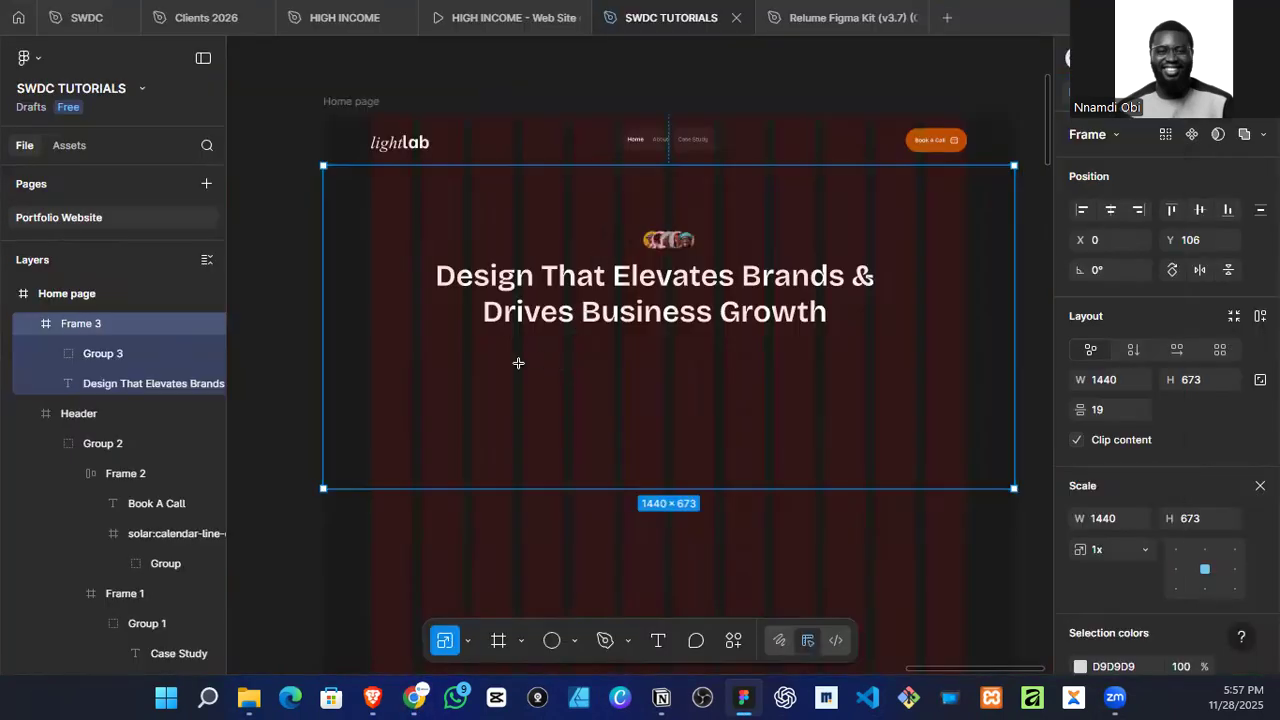
pyautogui.press('t')
pyautogui.click(503, 363)
pyautogui.hotkey('ctrl', 'v')
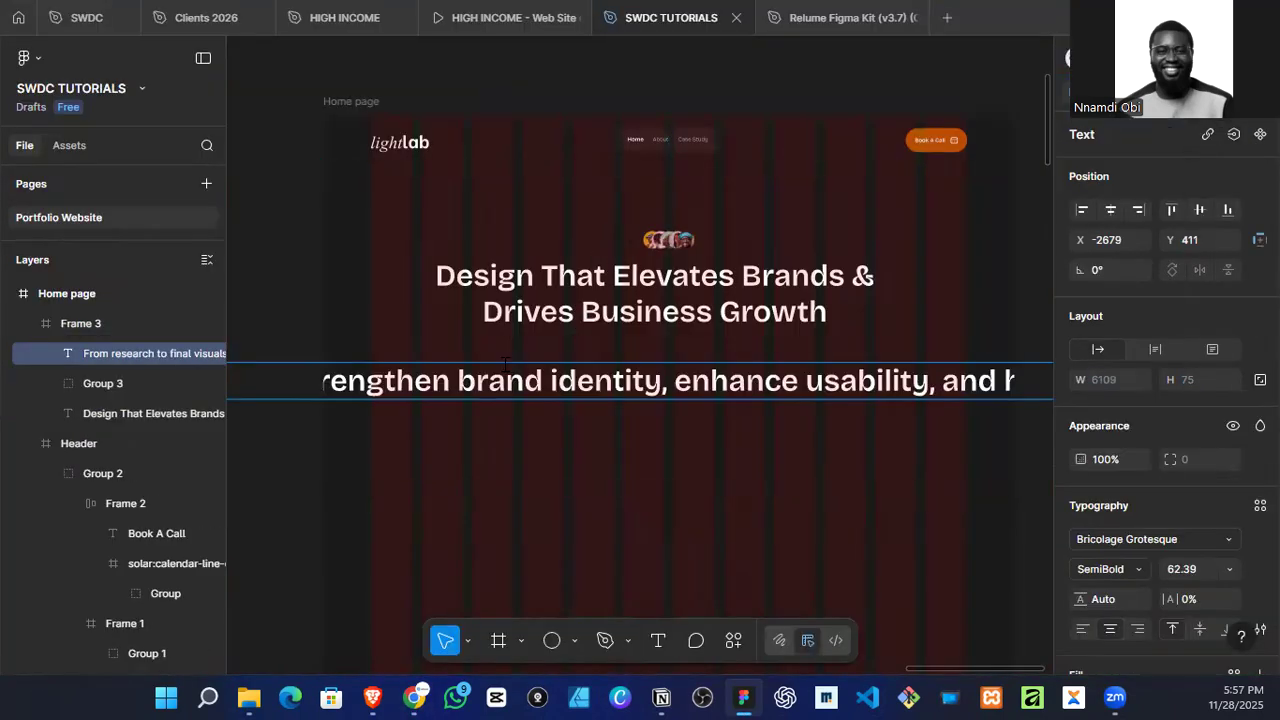
# Step: Set the sub-headline's font size to 20 and its weight to Regular
pyautogui.hotkey('ctrl', 'a')
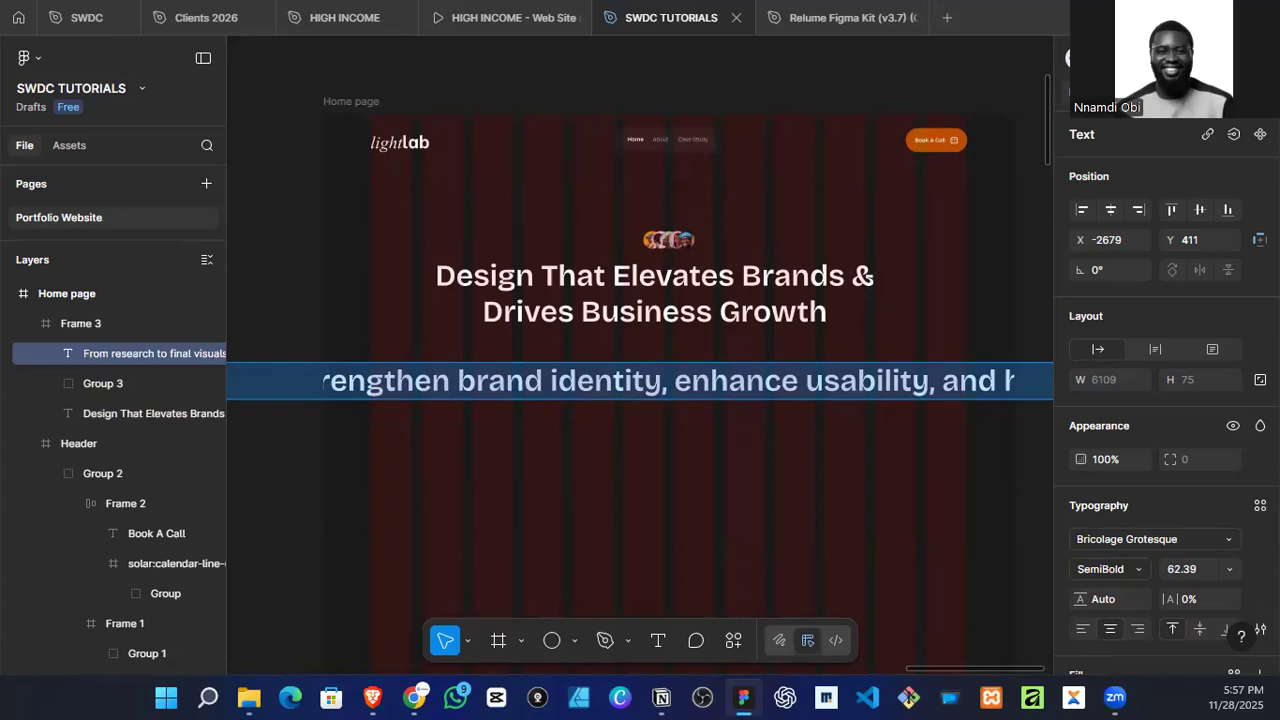
pyautogui.click(1229, 569)
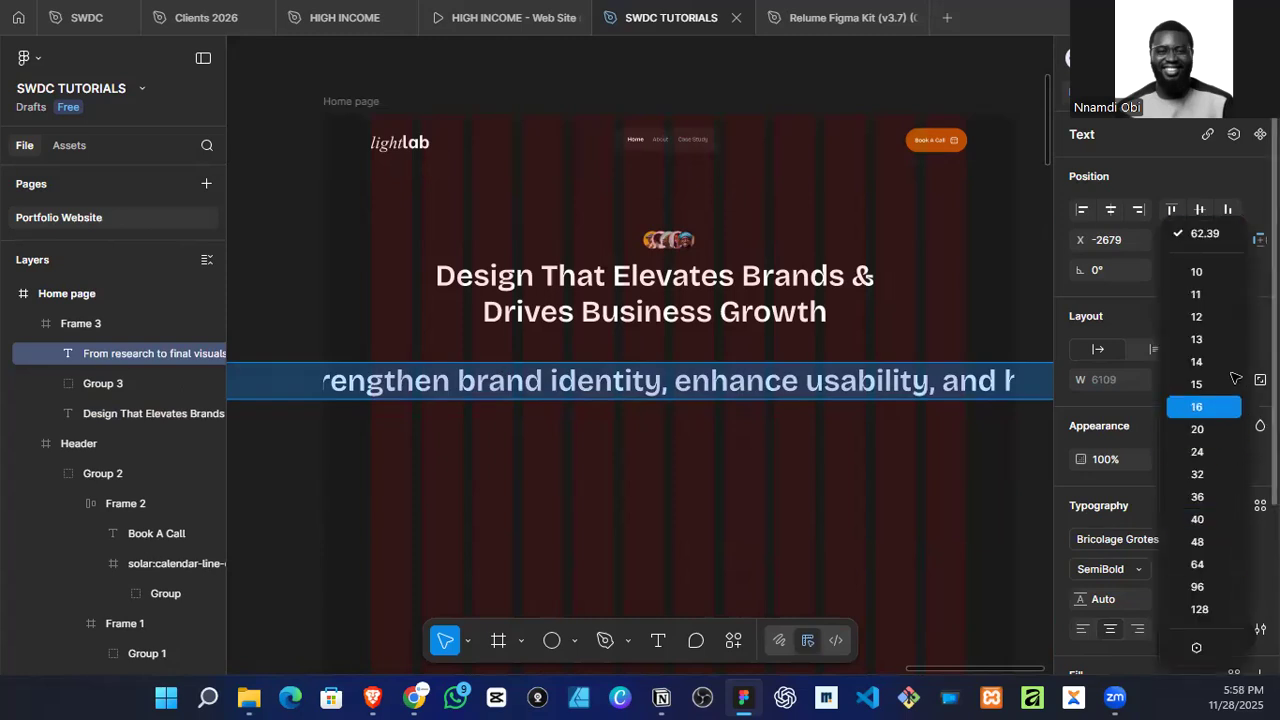
pyautogui.click(1205, 429)
pyautogui.click(1108, 569)
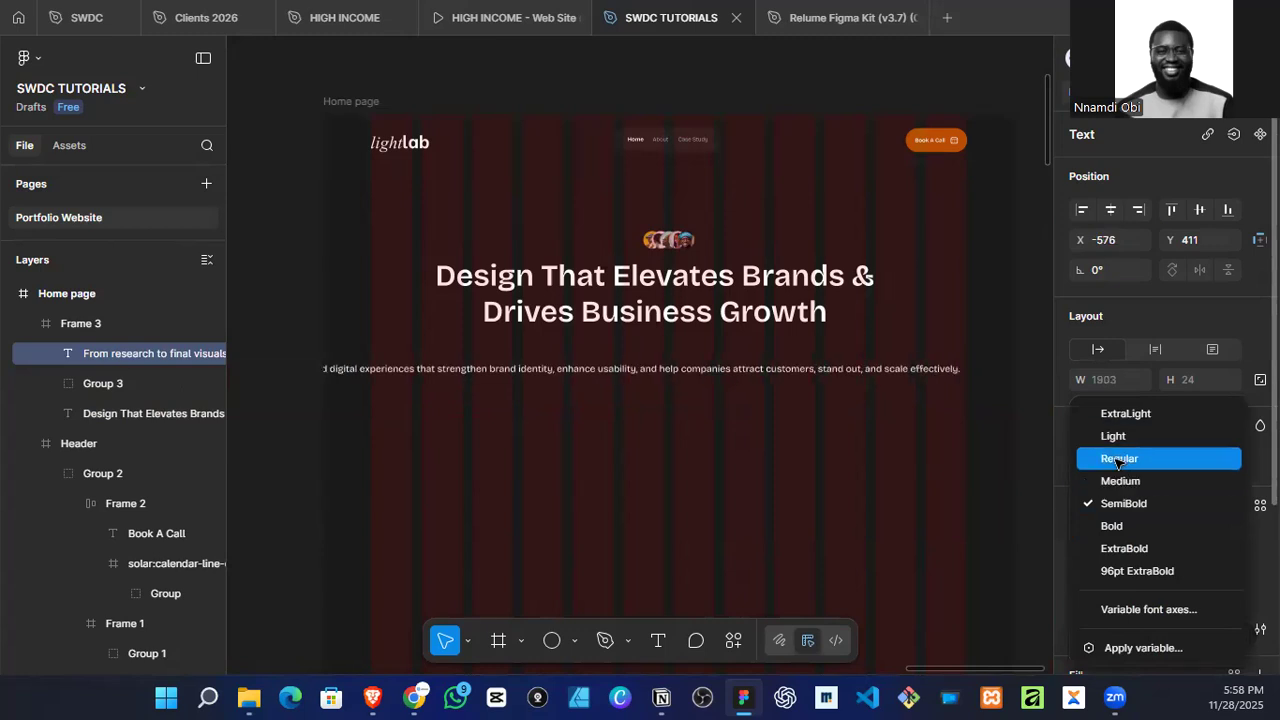
pyautogui.click(1115, 456)
# Step: Narrow the sub-headline's text box to about 591 wide so the text wraps beneath the headline
pyautogui.scroll(-3, 841, 413)
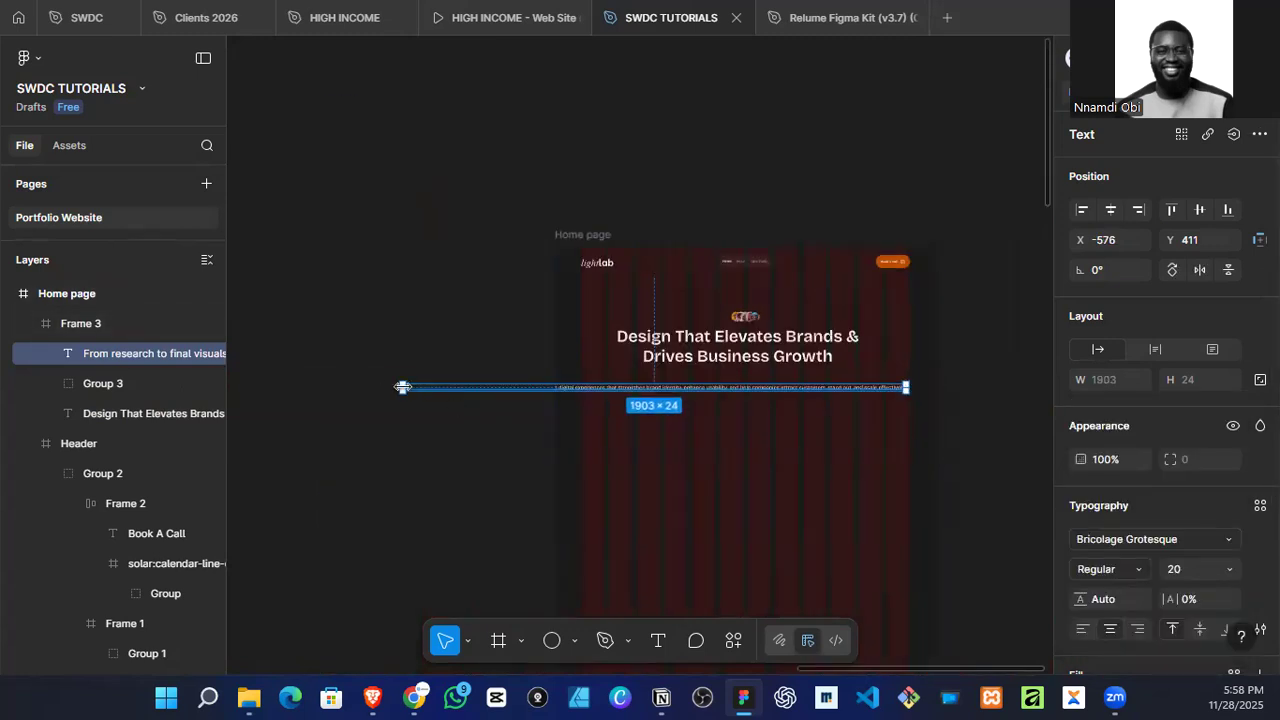
pyautogui.moveTo(400, 388); pyautogui.dragTo(659, 403)
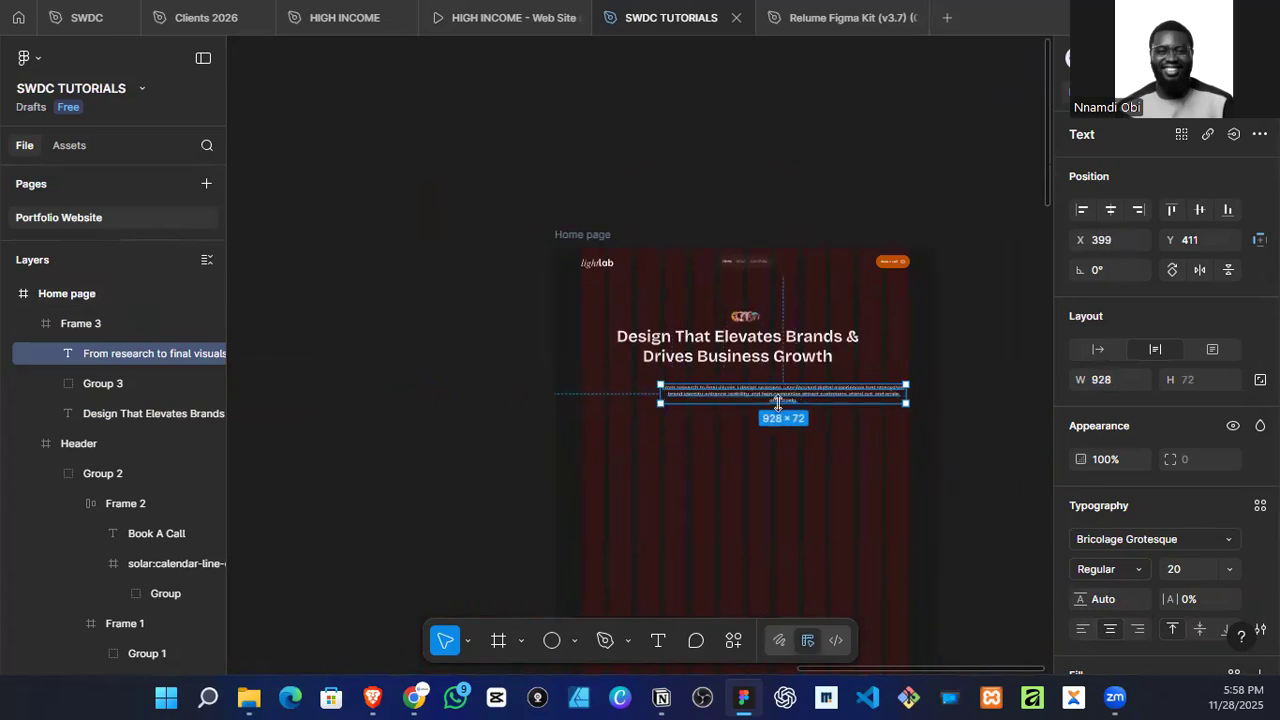
pyautogui.scroll(3, 778, 405)
pyautogui.moveTo(1010, 385); pyautogui.dragTo(849, 390)
# Step: Examine the hero sections of the reference websites on the Mood Board for sub-headline length and layout
pyautogui.scroll(-3, 866, 400)
pyautogui.scroll(-3, 866, 400)
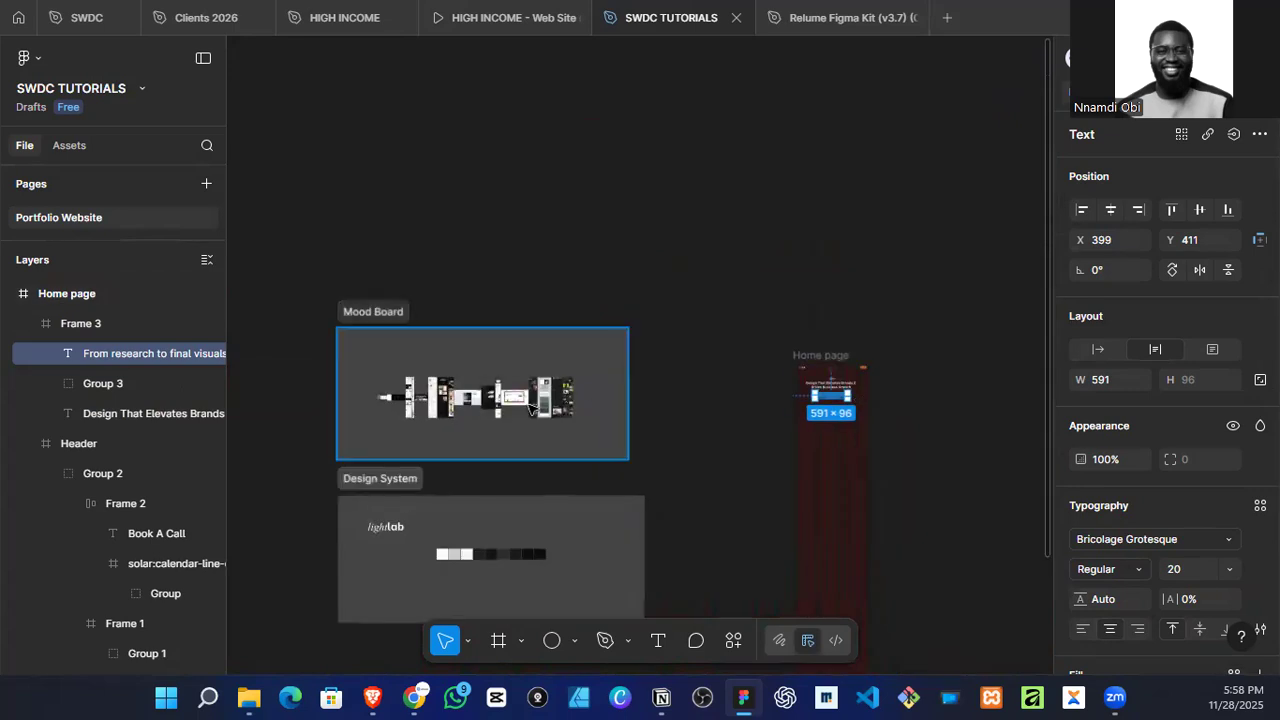
pyautogui.scroll(8, 424, 424)
pyautogui.scroll(10, 419, 430)
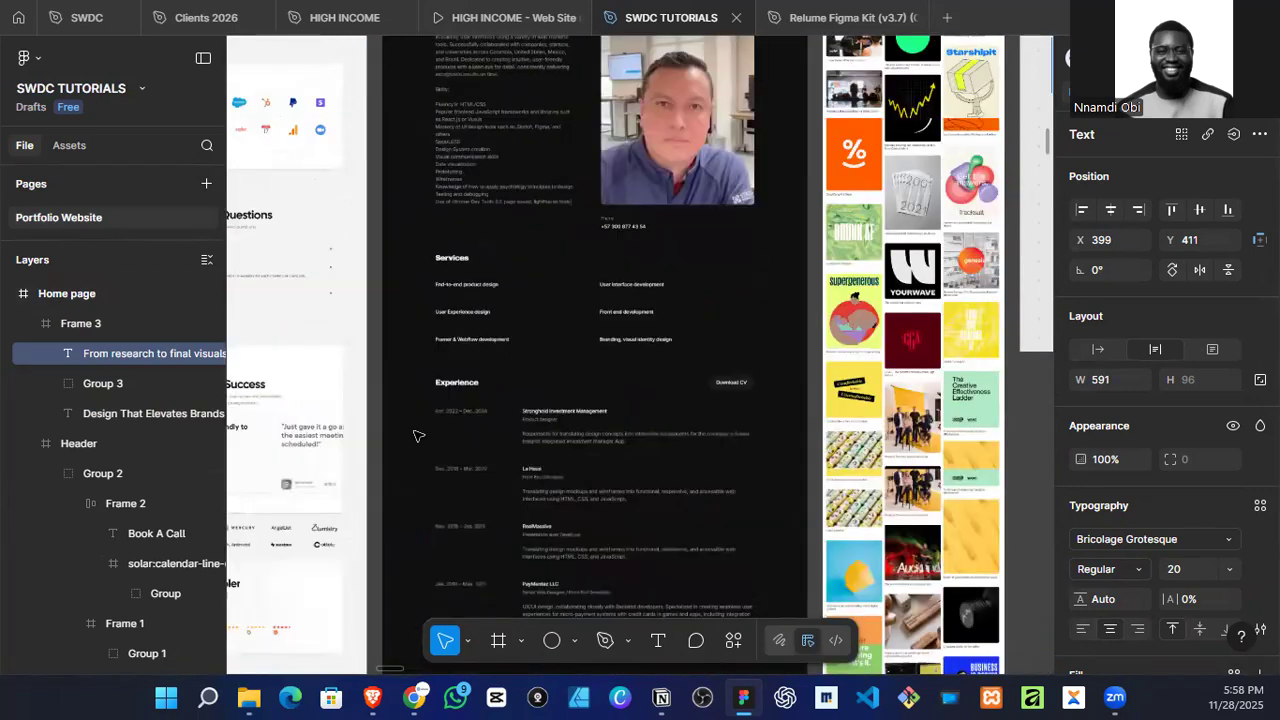
pyautogui.scroll(-3, 570, 378)
pyautogui.scroll(-3, 570, 378)
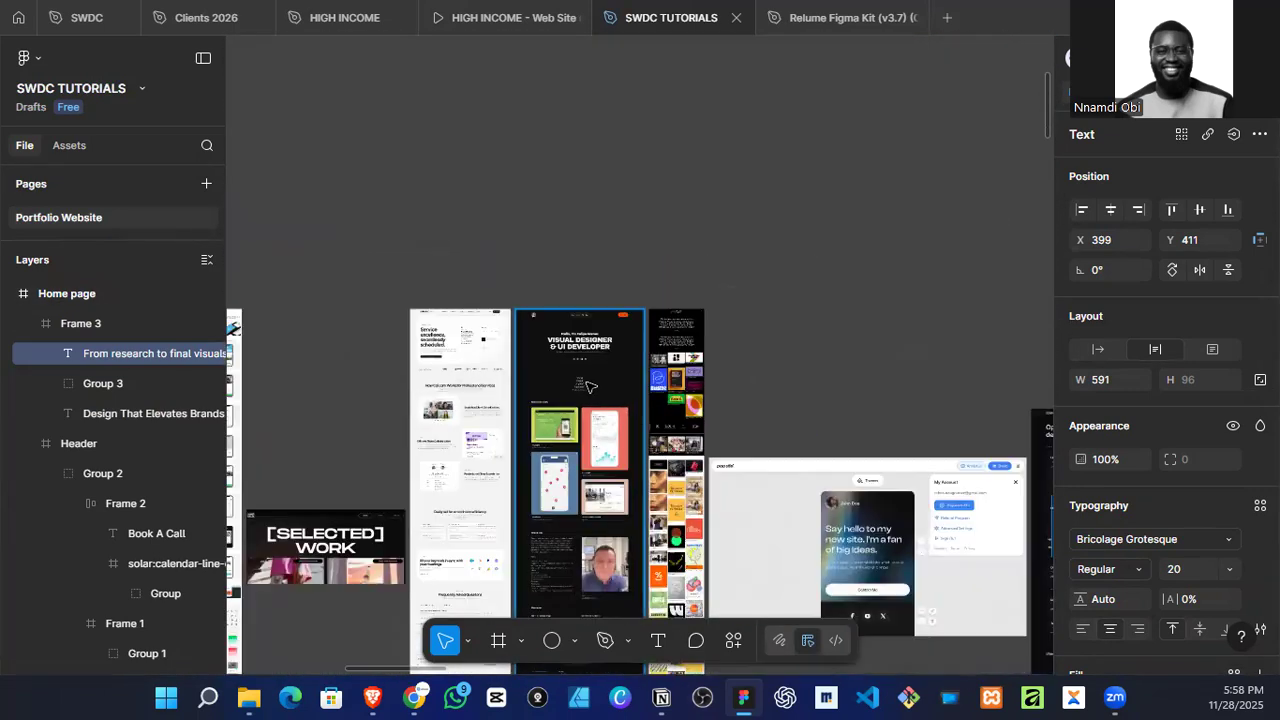
pyautogui.hscroll(3, 598, 414)
pyautogui.hscroll(4, 796, 456)
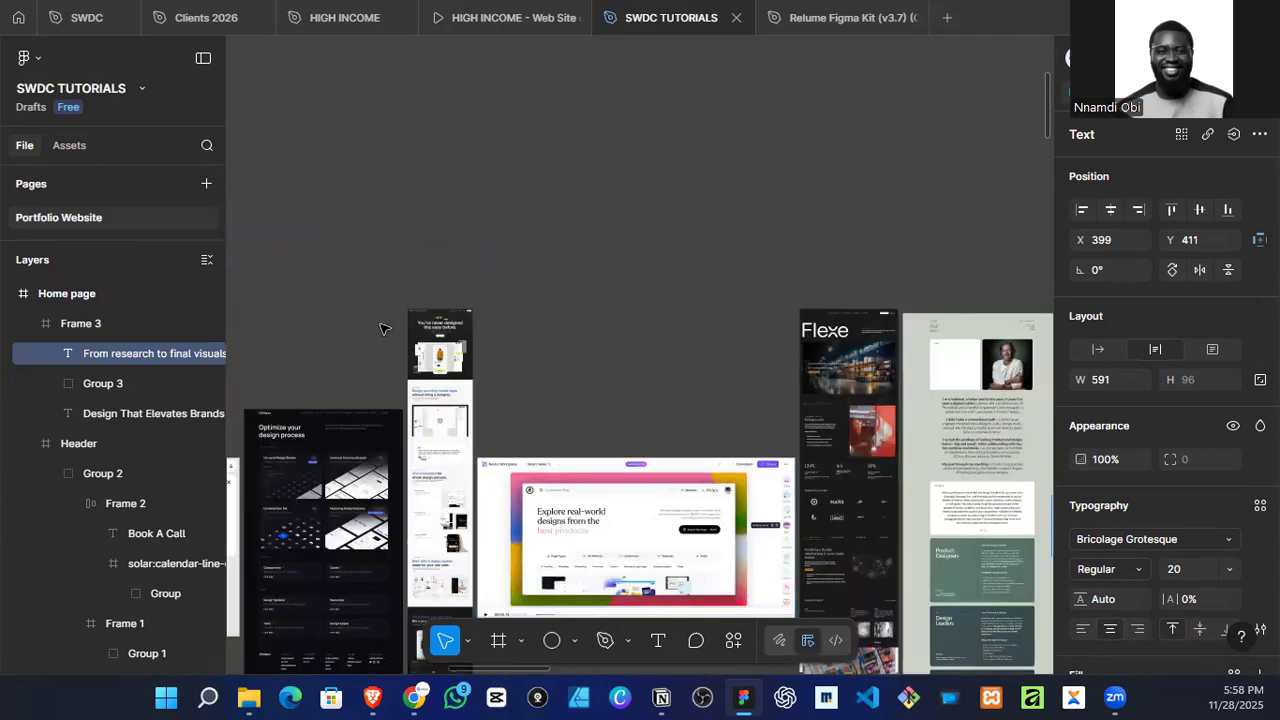
pyautogui.scroll(8, 380, 323)
pyautogui.scroll(-8, 376, 304)
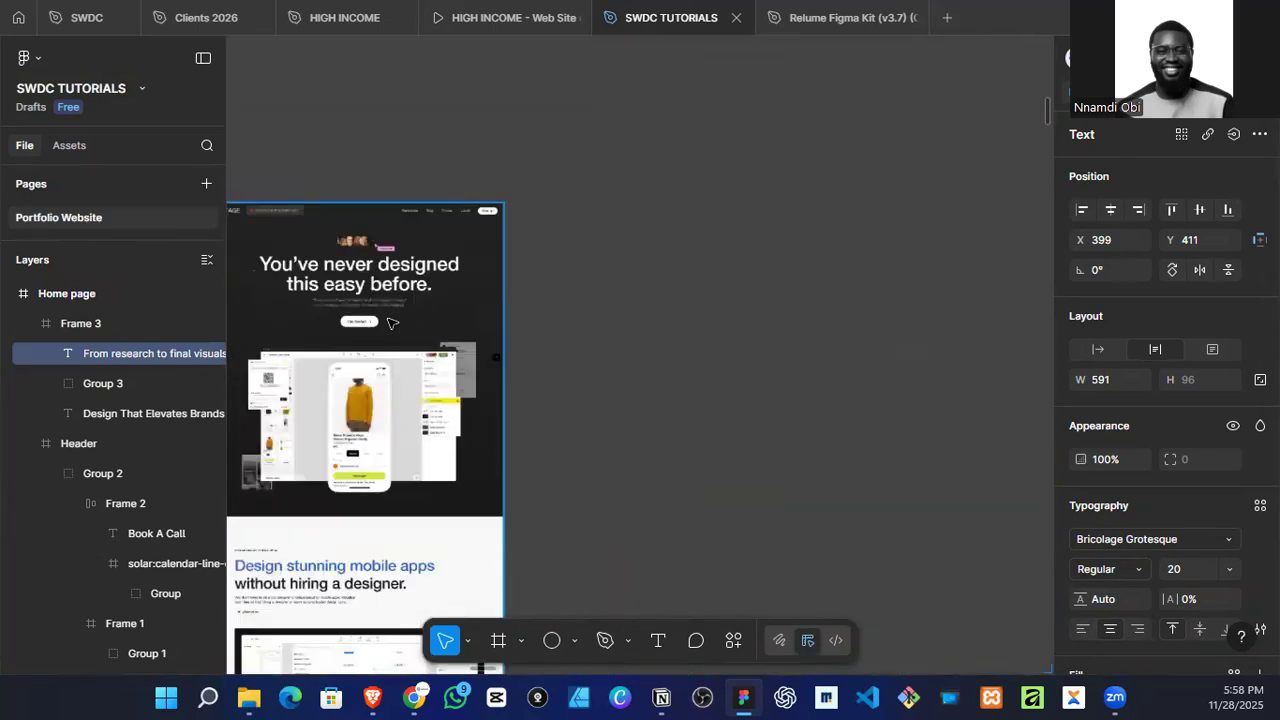
pyautogui.hscroll(4, 440, 368)
pyautogui.scroll(-3, 464, 381)
pyautogui.hscroll(5, 464, 381)
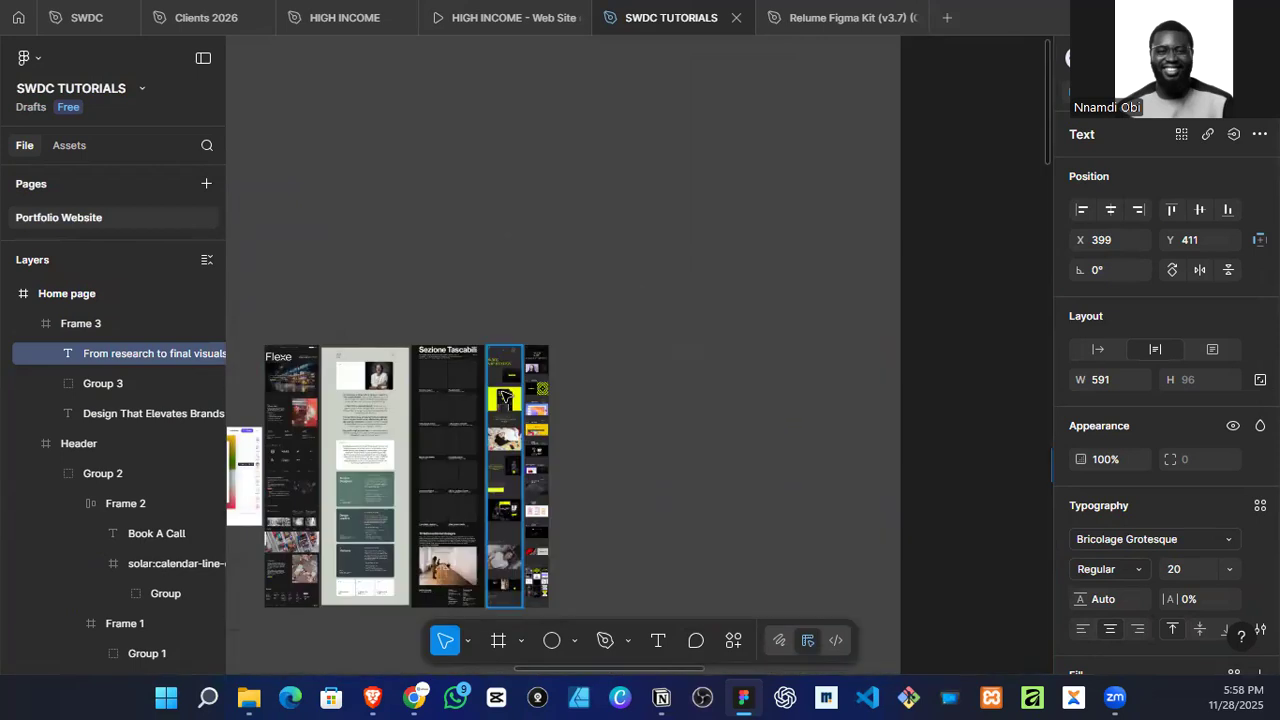
pyautogui.scroll(-3, 540, 400)
pyautogui.scroll(-3, 548, 415)
pyautogui.hscroll(6, 580, 440)
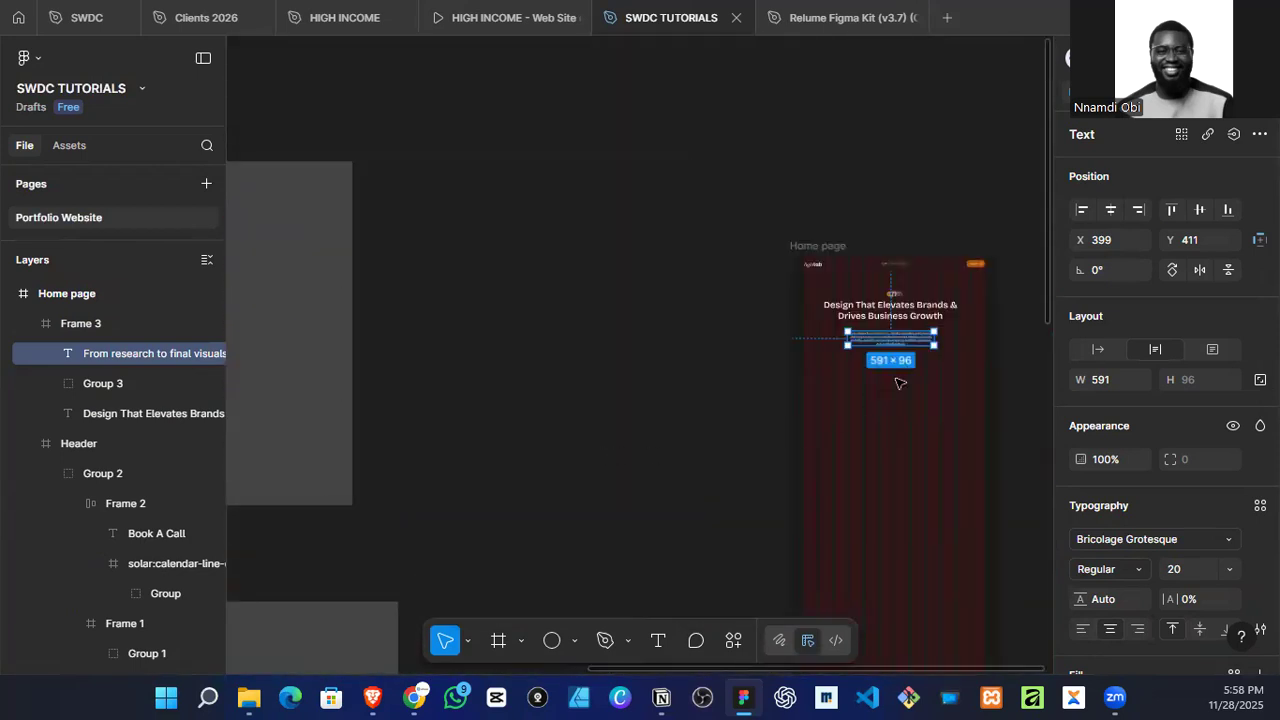
# Step: Shorten the sub-headline by replacing everything after "strengthen" with "your brand."
pyautogui.scroll(8, 886, 380)
pyautogui.scroll(3, 891, 371)
pyautogui.hscroll(4, 866, 366)
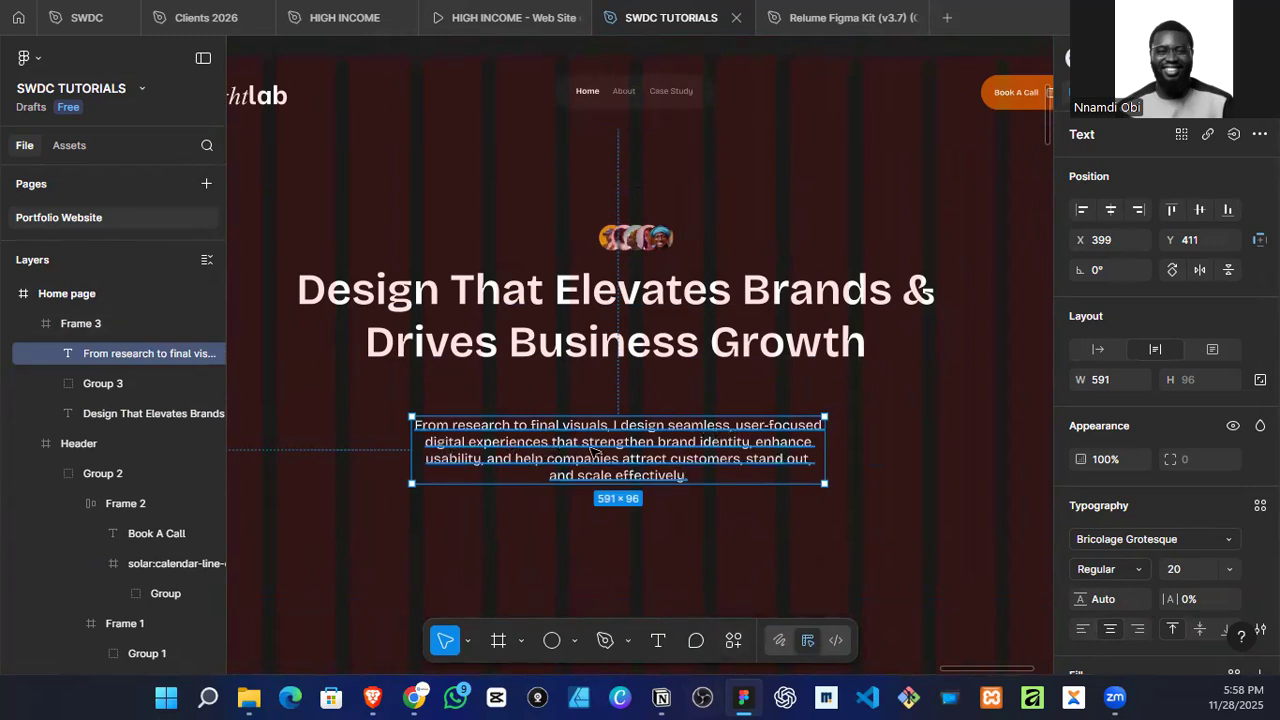
pyautogui.doubleClick(766, 444)
pyautogui.click(737, 441)
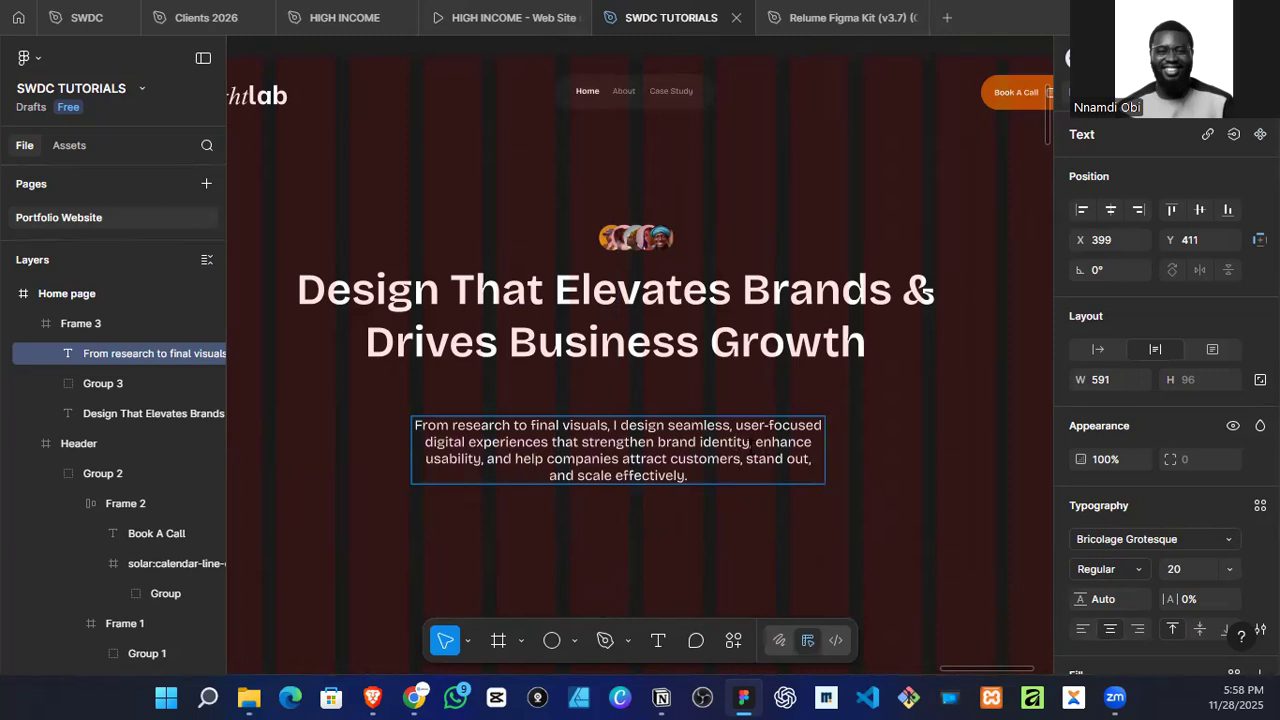
pyautogui.keyDown('shift'); pyautogui.click(722, 505); pyautogui.keyUp('shift')
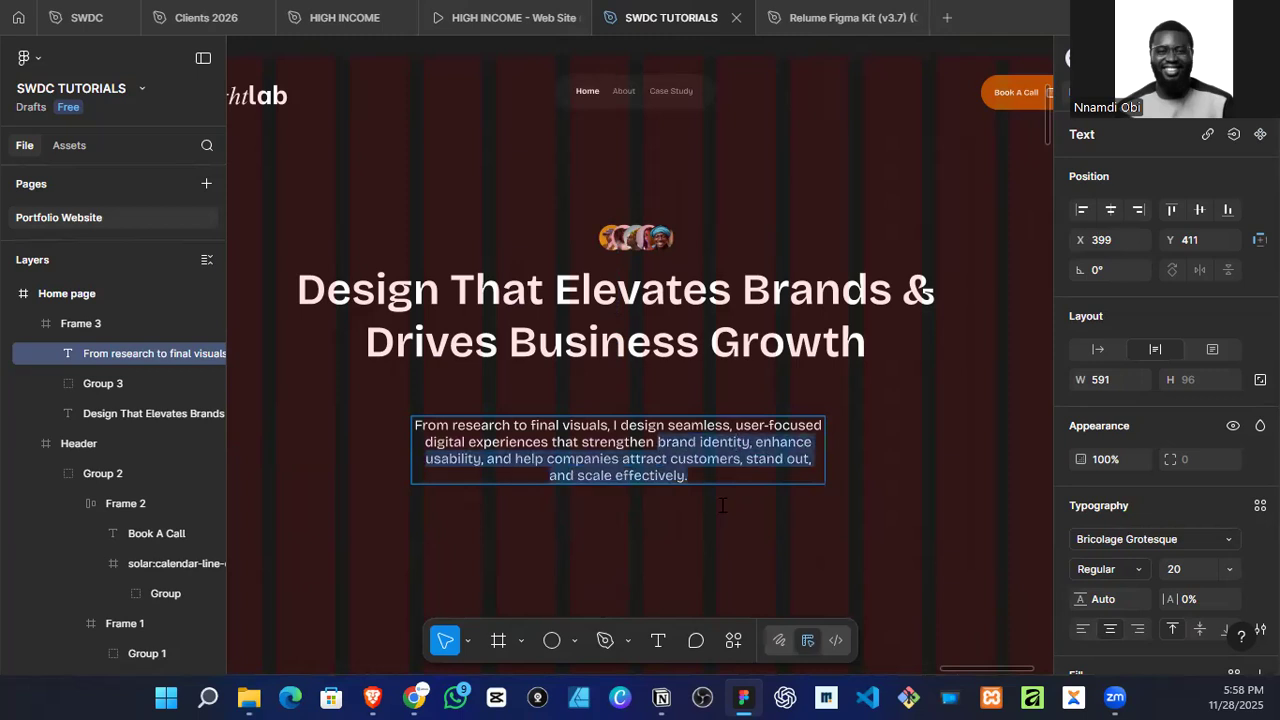
pyautogui.write('your b')
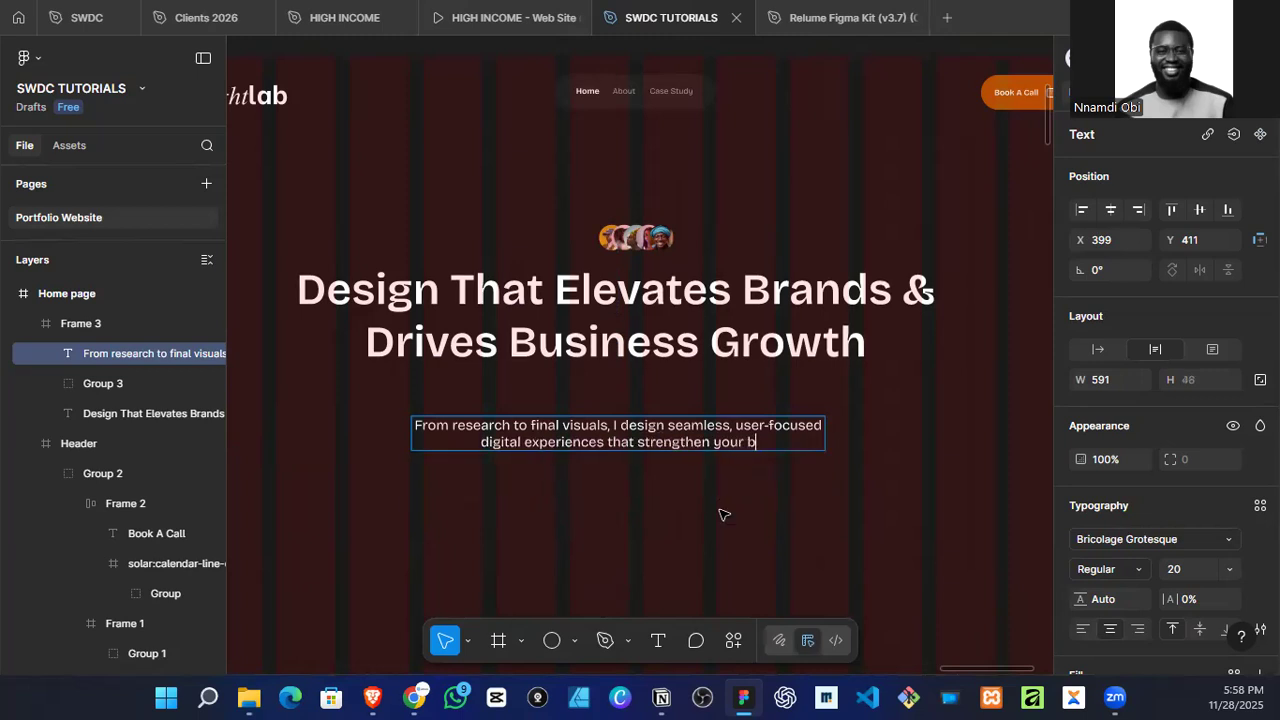
pyautogui.write('rand.')
pyautogui.press('Escape')
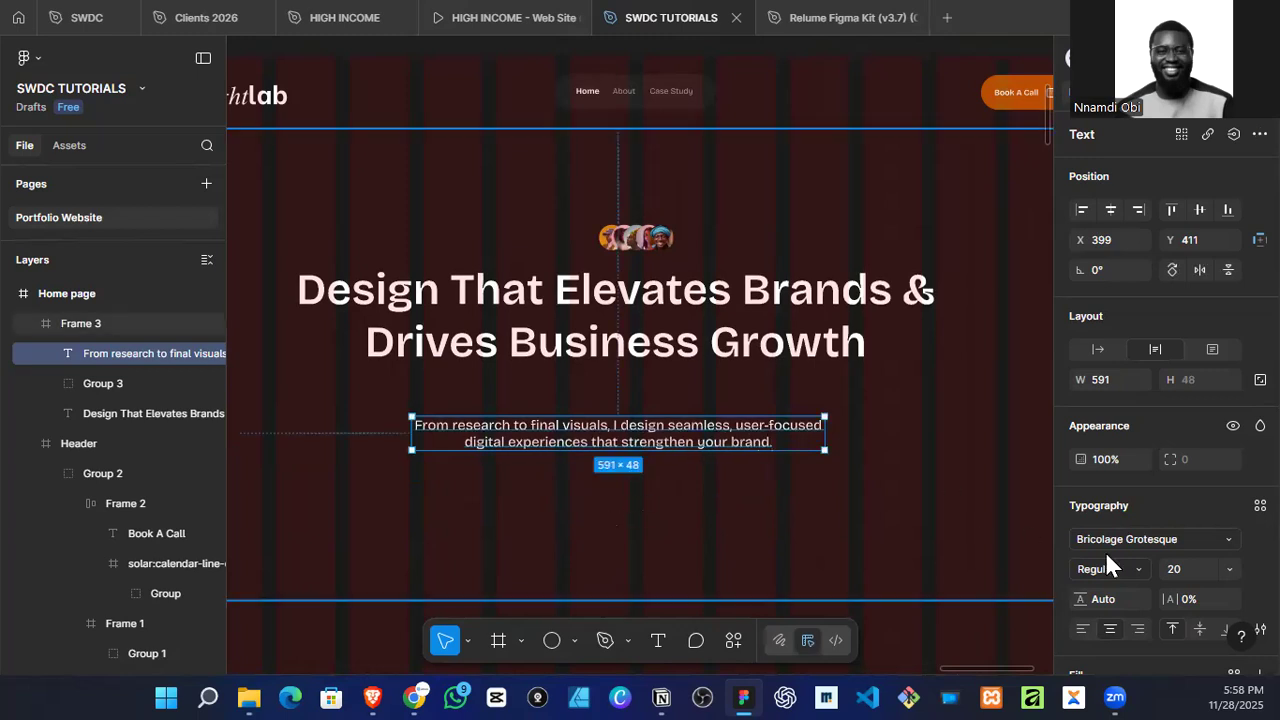
pyautogui.press('Escape')
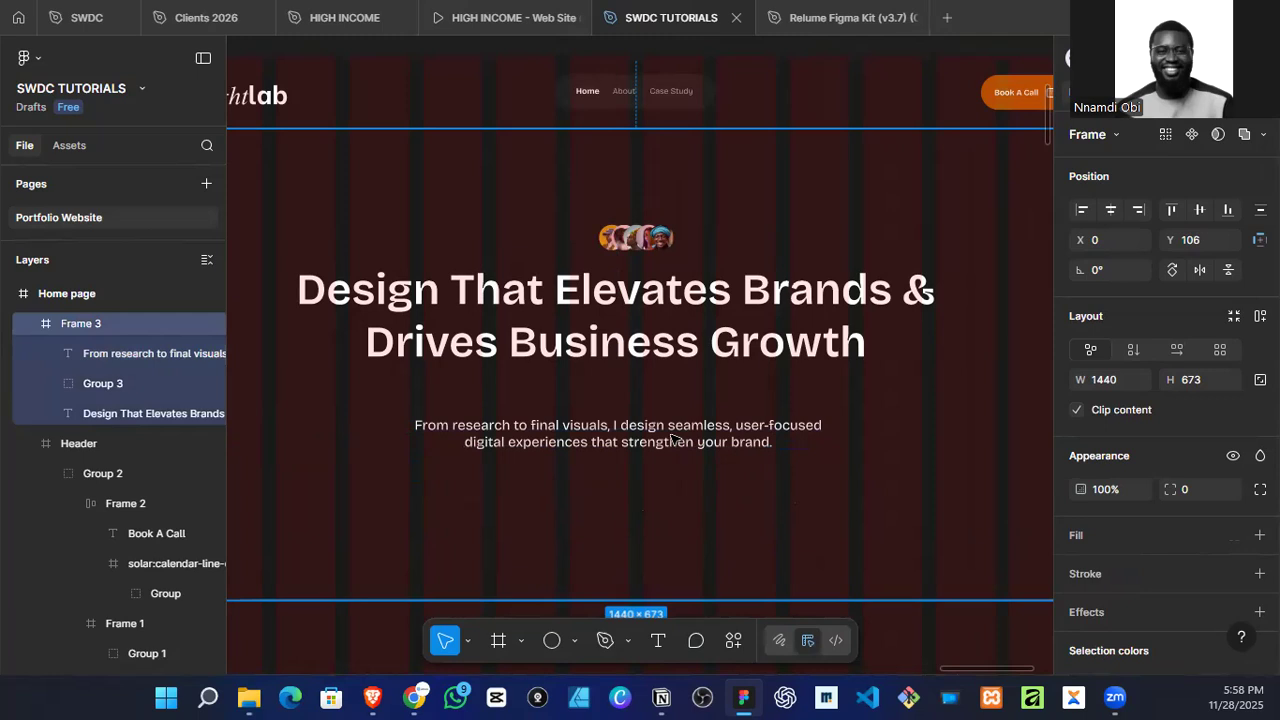
# Step: Move the sub-headline up beneath the hero headline and set the vertical spacing between the two texts to 20
pyautogui.click(672, 438)
pyautogui.moveTo(672, 438); pyautogui.dragTo(651, 403)
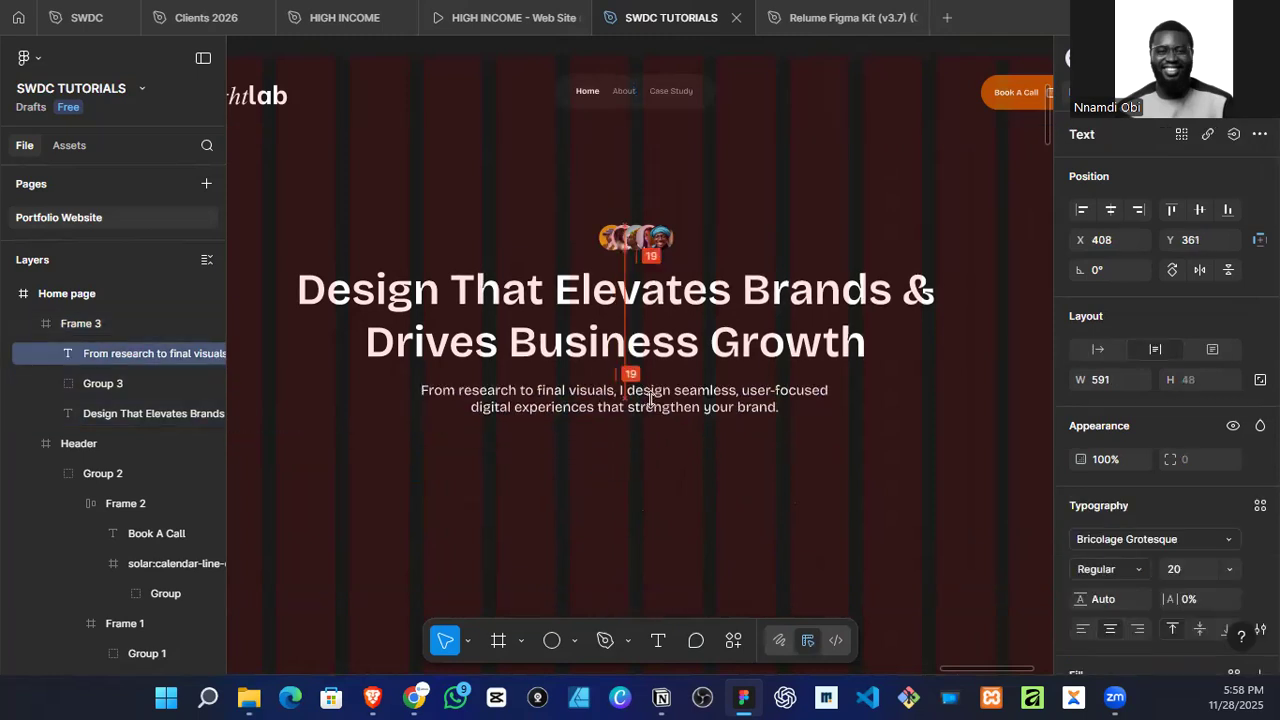
pyautogui.keyDown('shift'); pyautogui.click(652, 345); pyautogui.keyUp('shift')
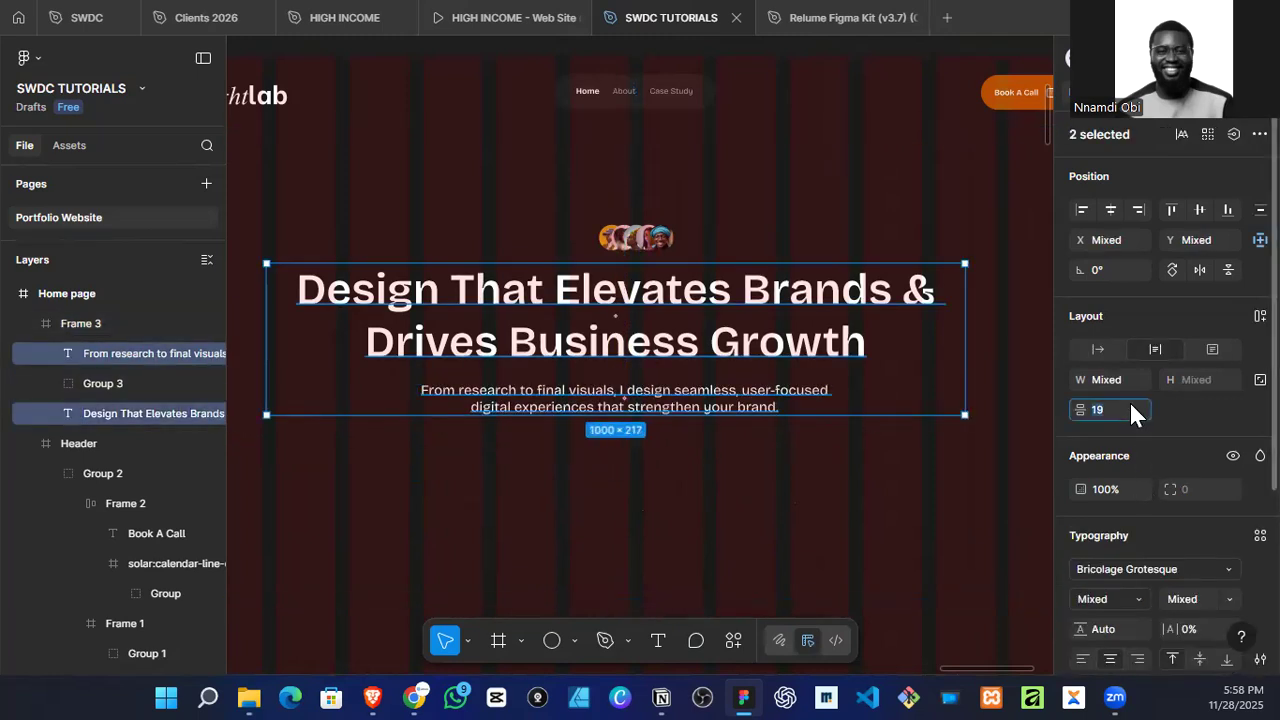
pyautogui.write('20')
pyautogui.press('Return')
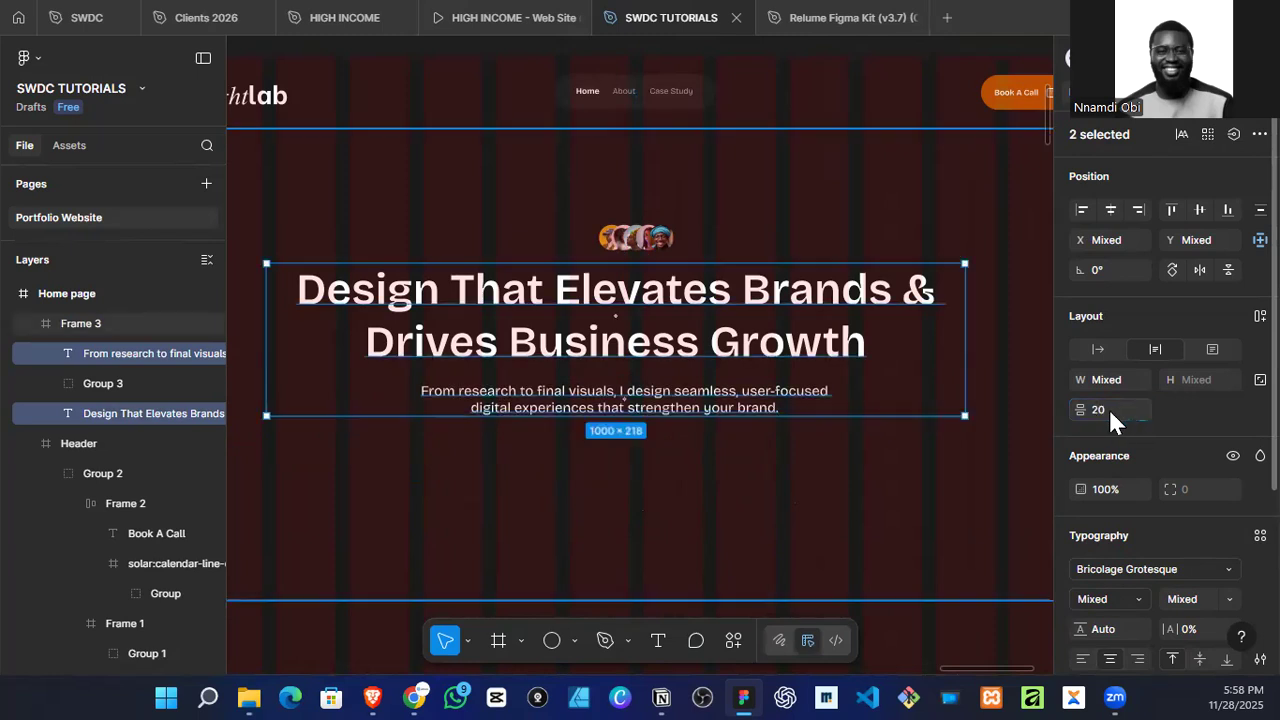
pyautogui.press('Escape')
# Step: Reduce the hero frame's height to about 628, keeping its width at 1440
pyautogui.scroll(-2, 815, 487)
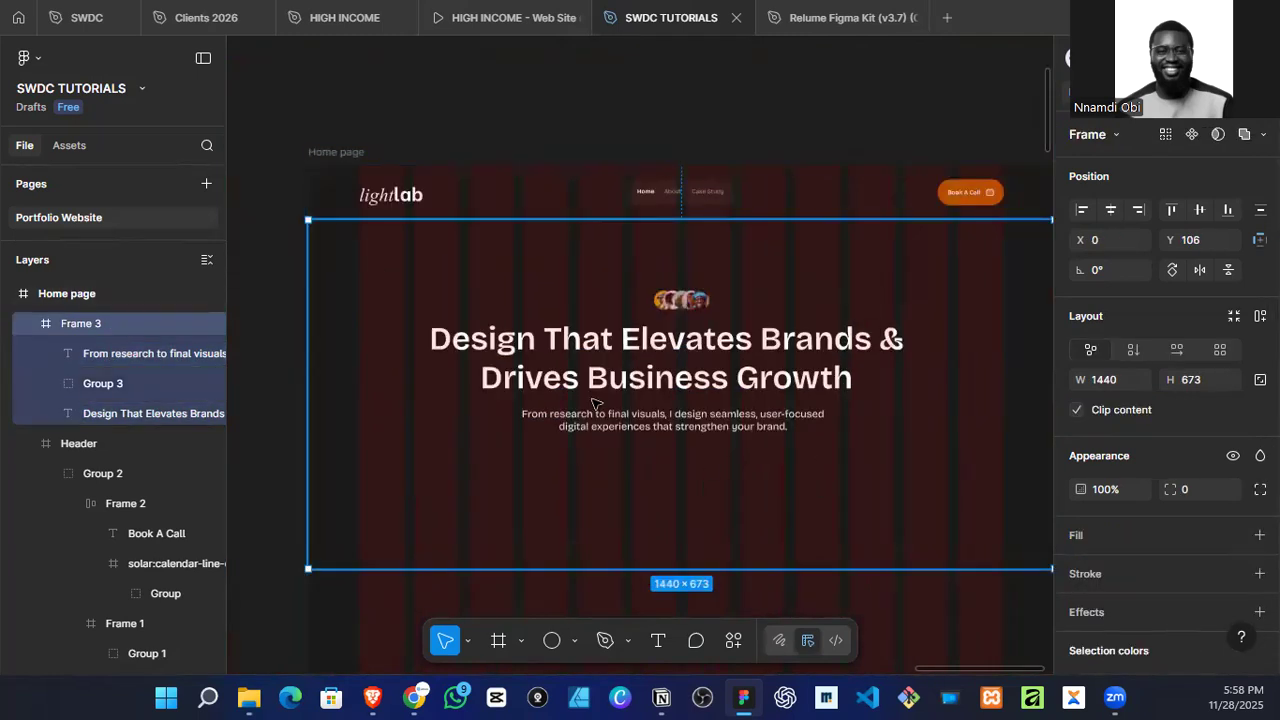
pyautogui.scroll(-2, 664, 432)
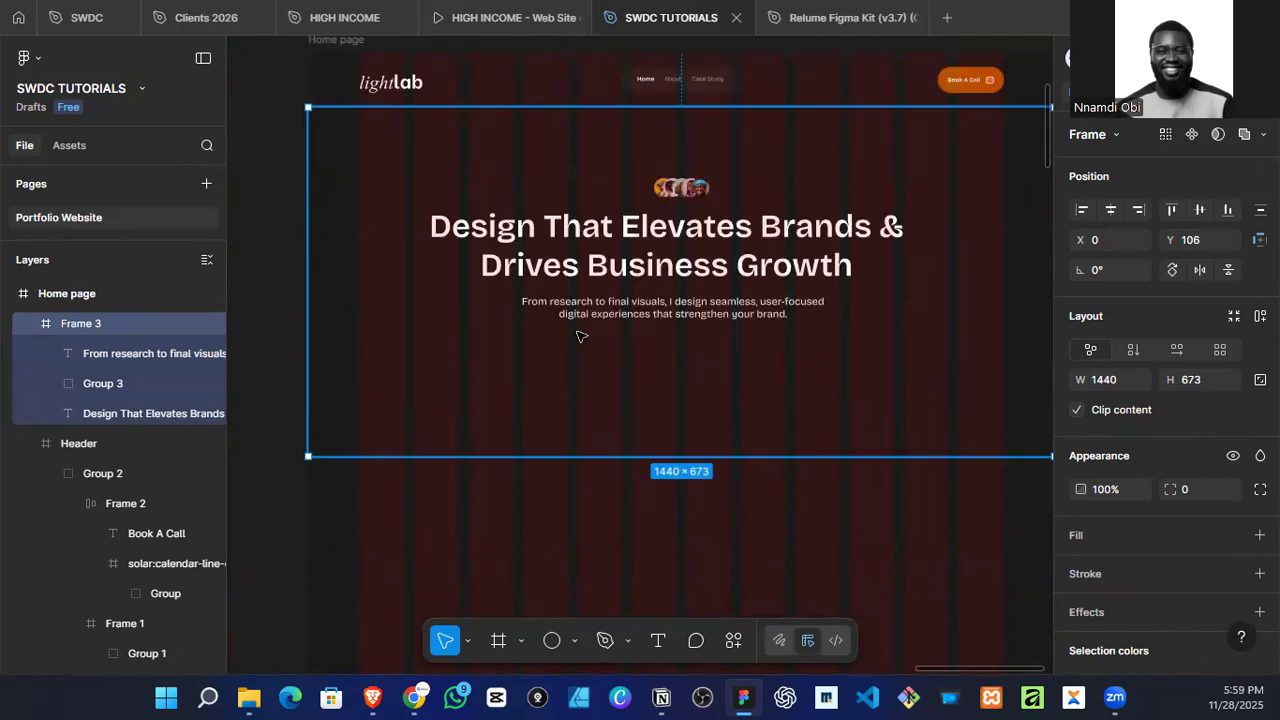
pyautogui.scroll(-5, 606, 349)
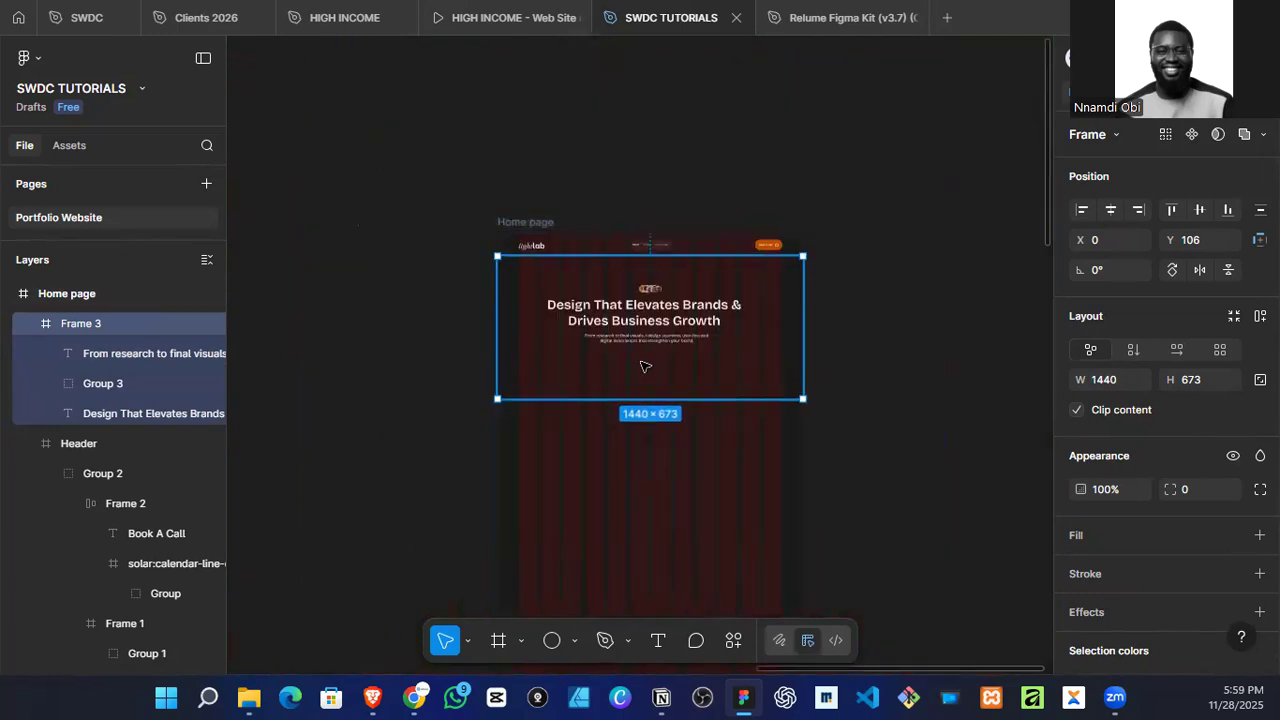
pyautogui.scroll(5, 643, 363)
pyautogui.scroll(2, 610, 365)
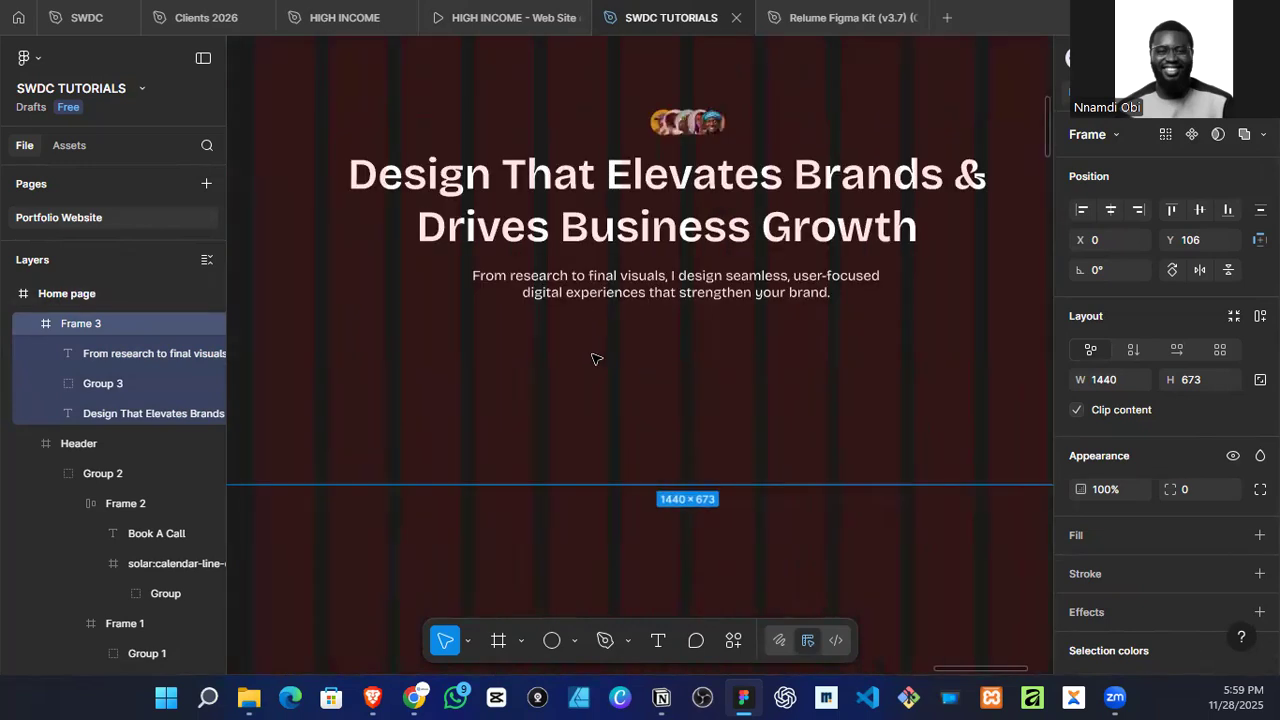
pyautogui.scroll(-4, 597, 359)
pyautogui.moveTo(575, 426); pyautogui.dragTo(608, 411)
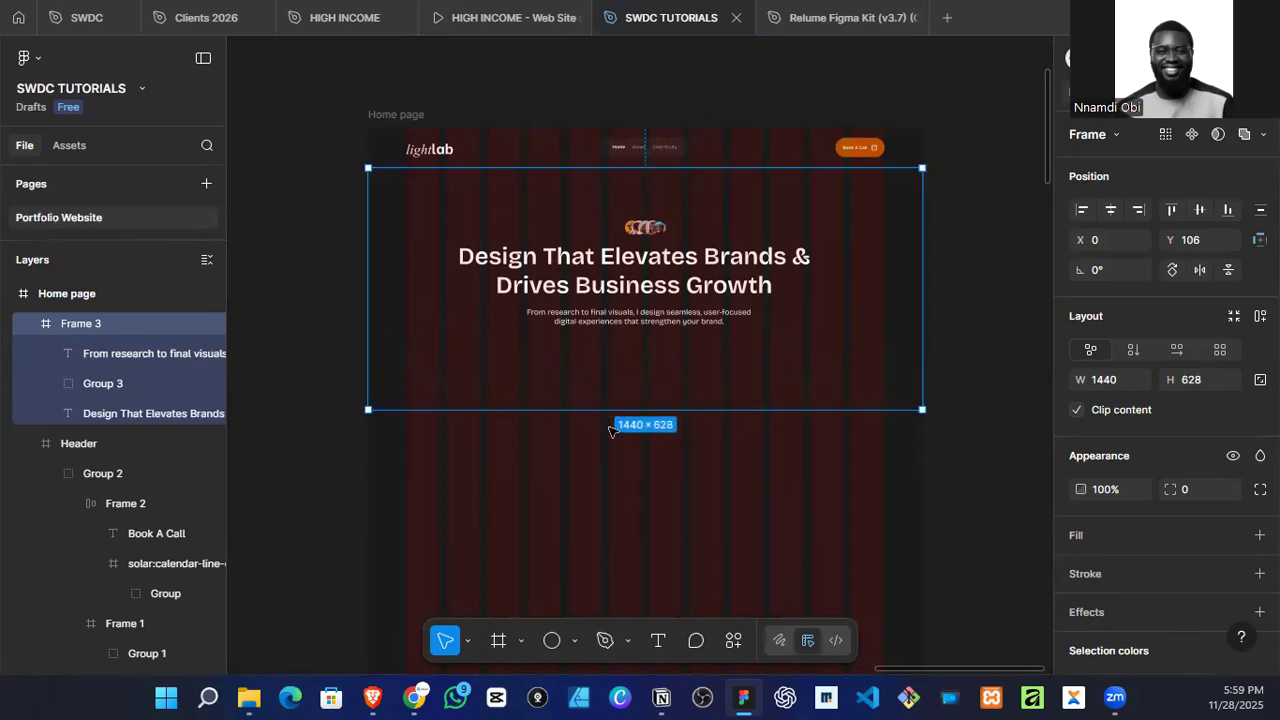
# Step: Duplicate the header's Book A Call button and place the copy in the hero section below the sub-headline
pyautogui.click(866, 157)
pyautogui.doubleClick(866, 157)
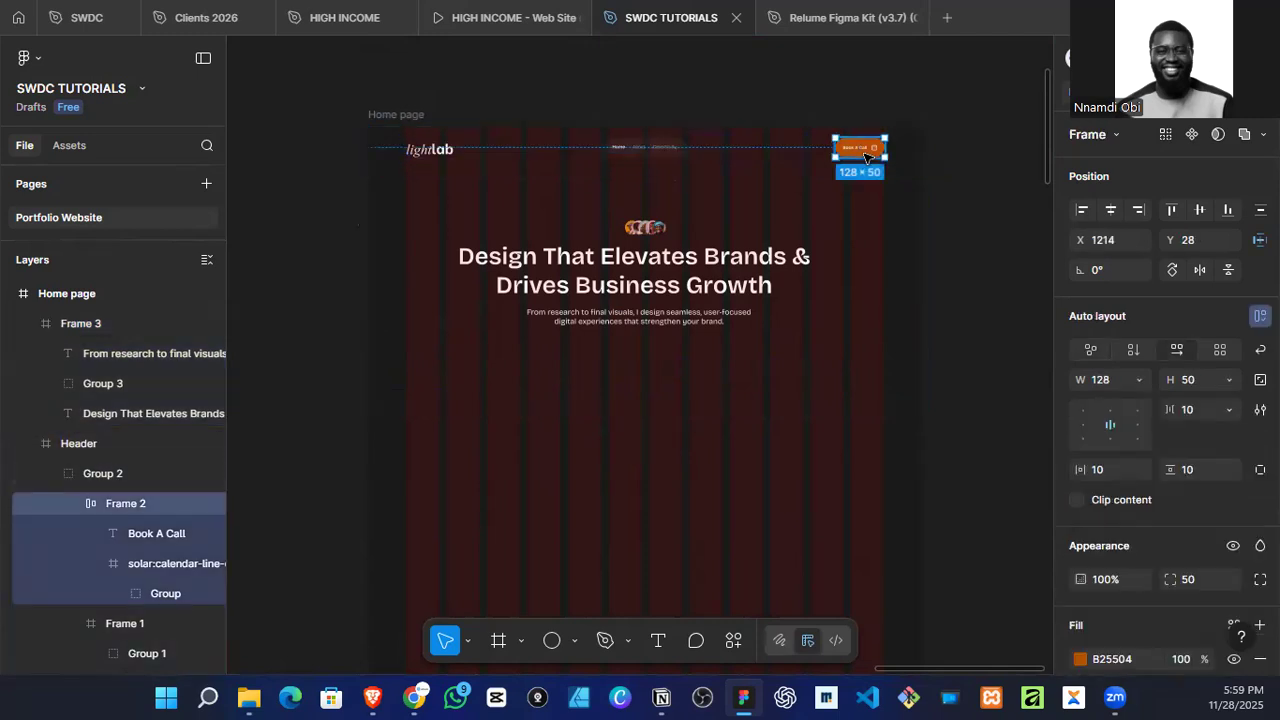
pyautogui.moveTo(868, 155); pyautogui.dragTo(968, 226)
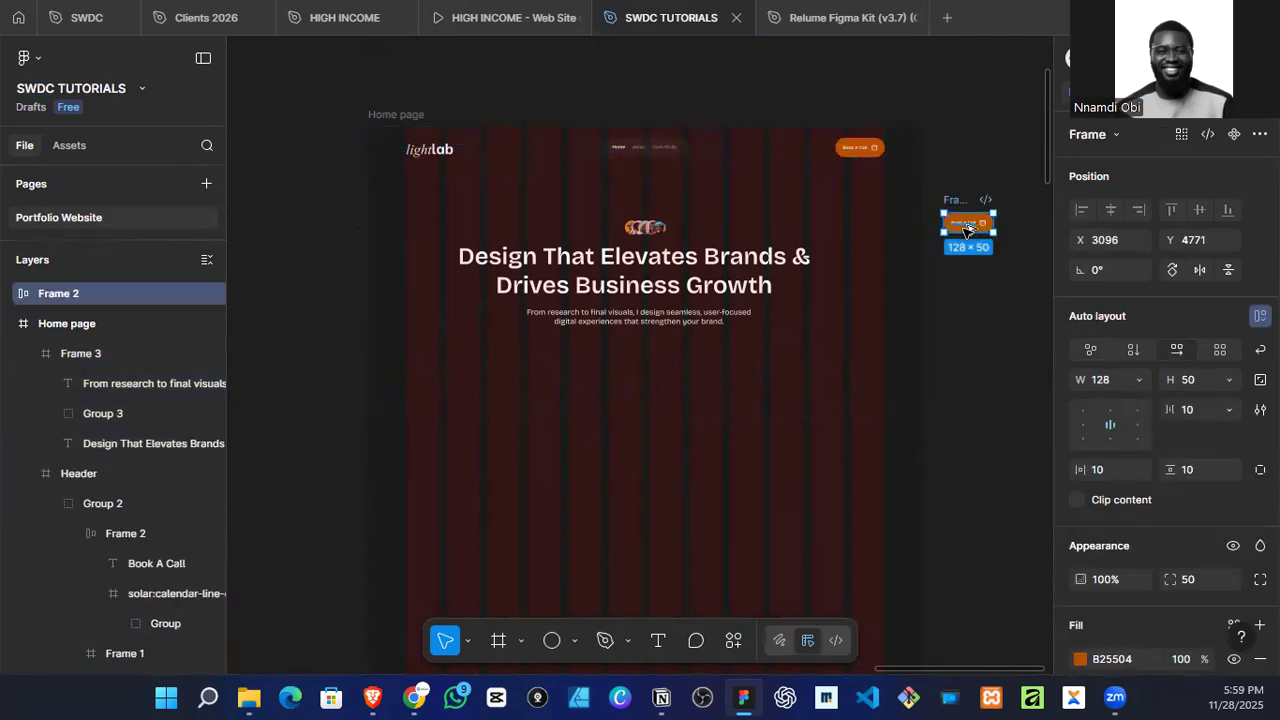
pyautogui.moveTo(707, 345); pyautogui.dragTo(613, 360)
# Step: Delete the calendar icon from the copied Book A Call button in the hero section
pyautogui.scroll(3, 612, 359)
pyautogui.scroll(2, 604, 358)
pyautogui.doubleClick(612, 354)
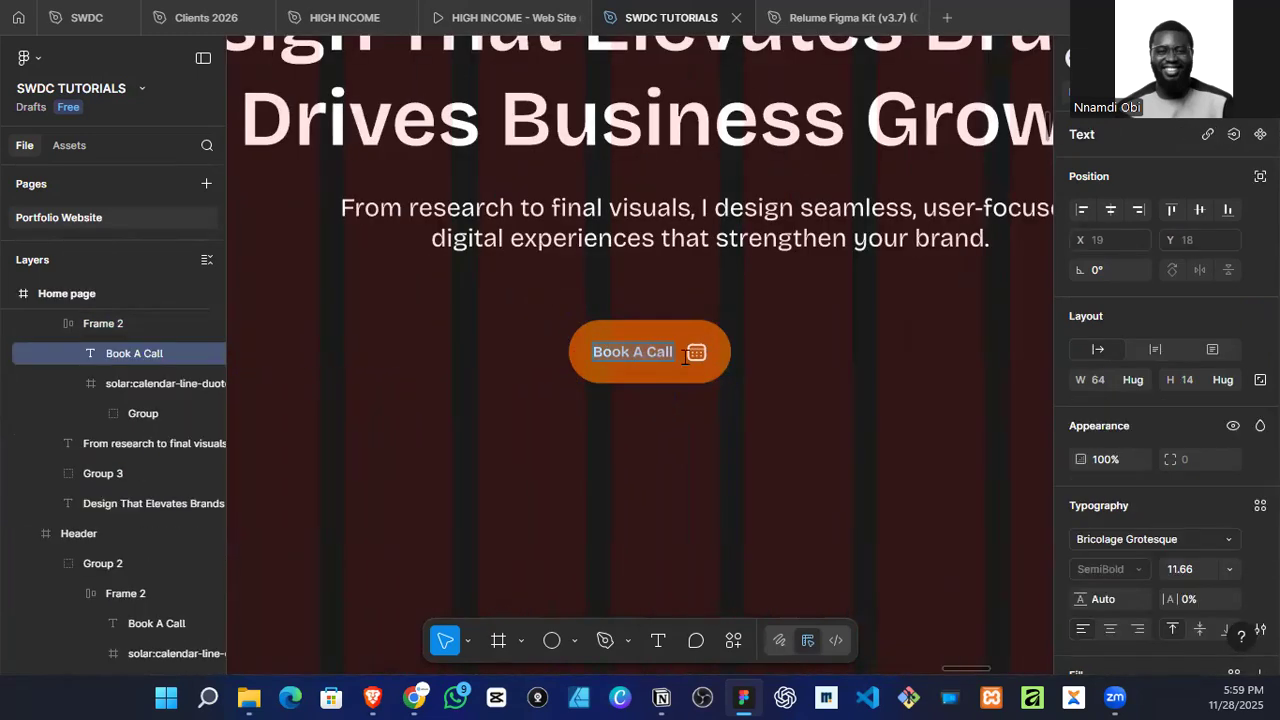
pyautogui.click(697, 358)
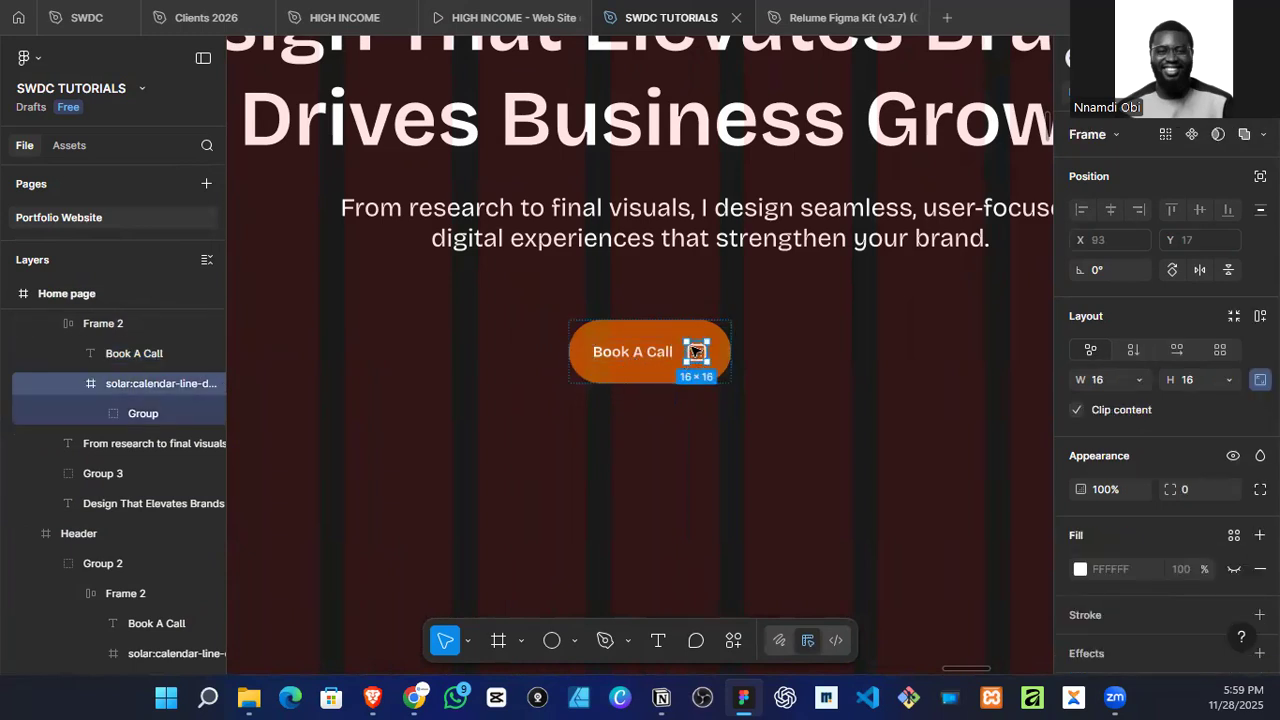
pyautogui.press('Delete')
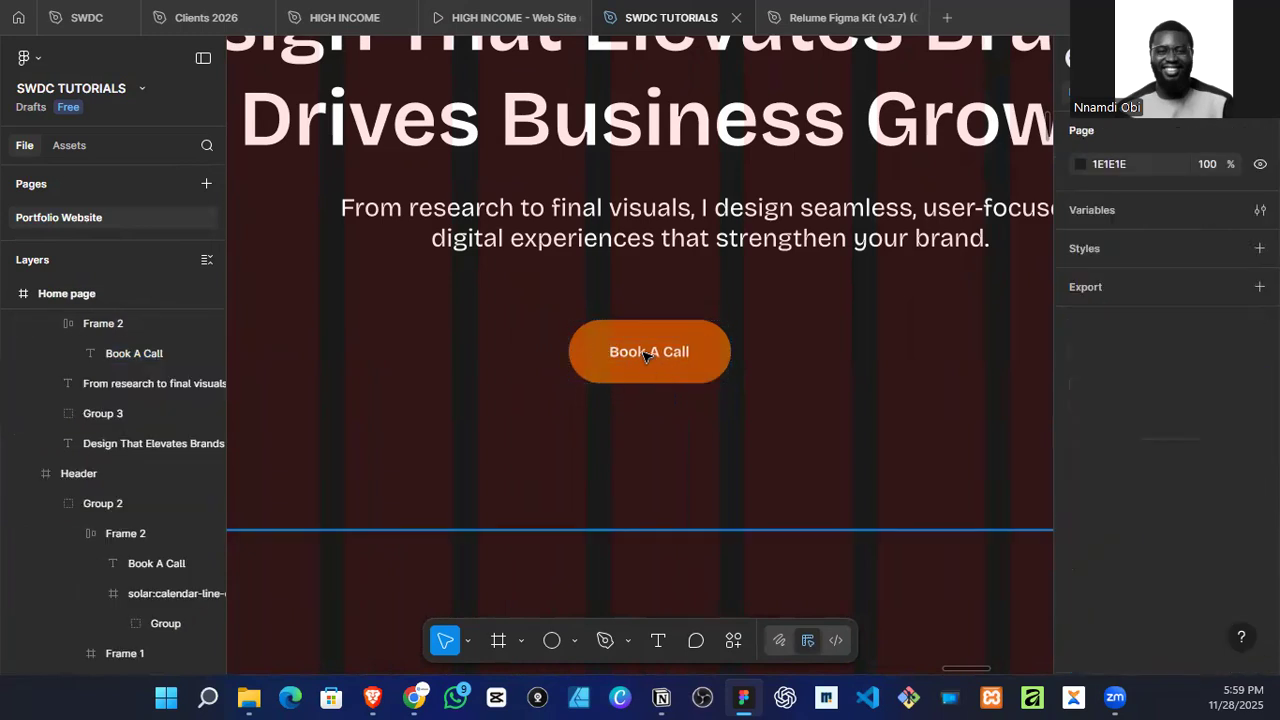
# Step: Change the hero button's label to "View Case Studies"
pyautogui.click(651, 360)
pyautogui.doubleClick(646, 353)
pyautogui.click(646, 352)
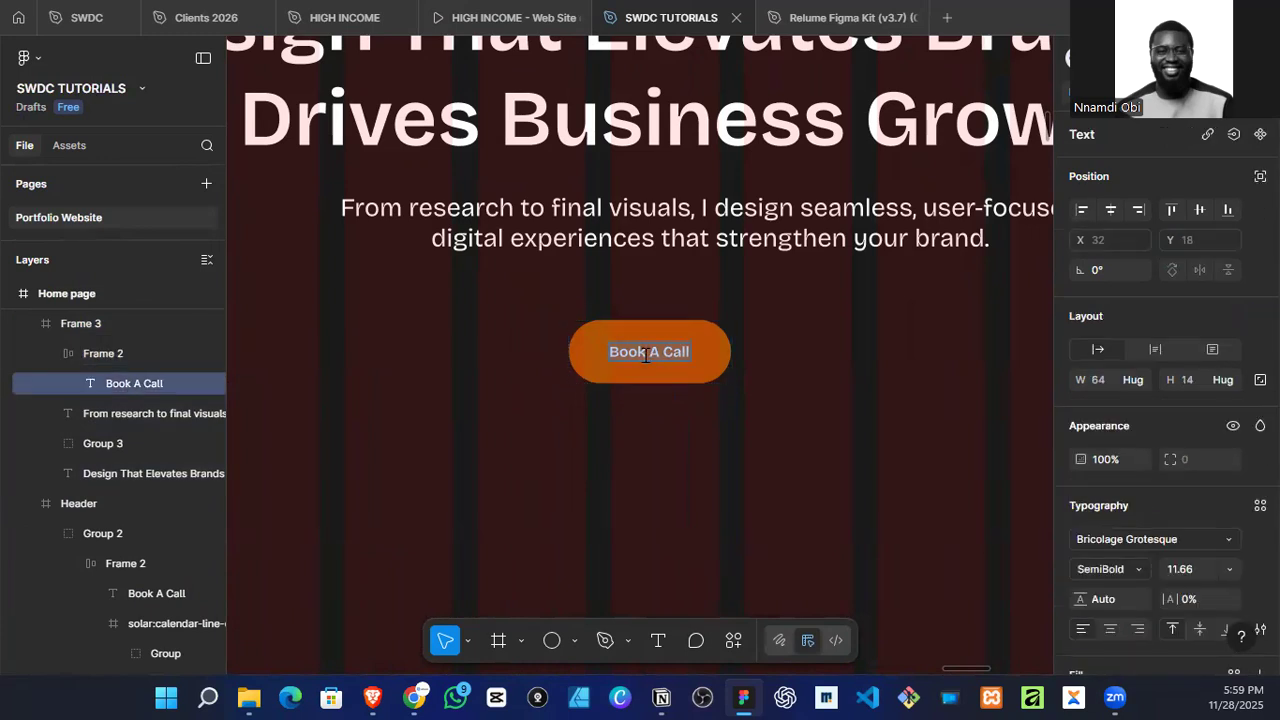
pyautogui.write('V')
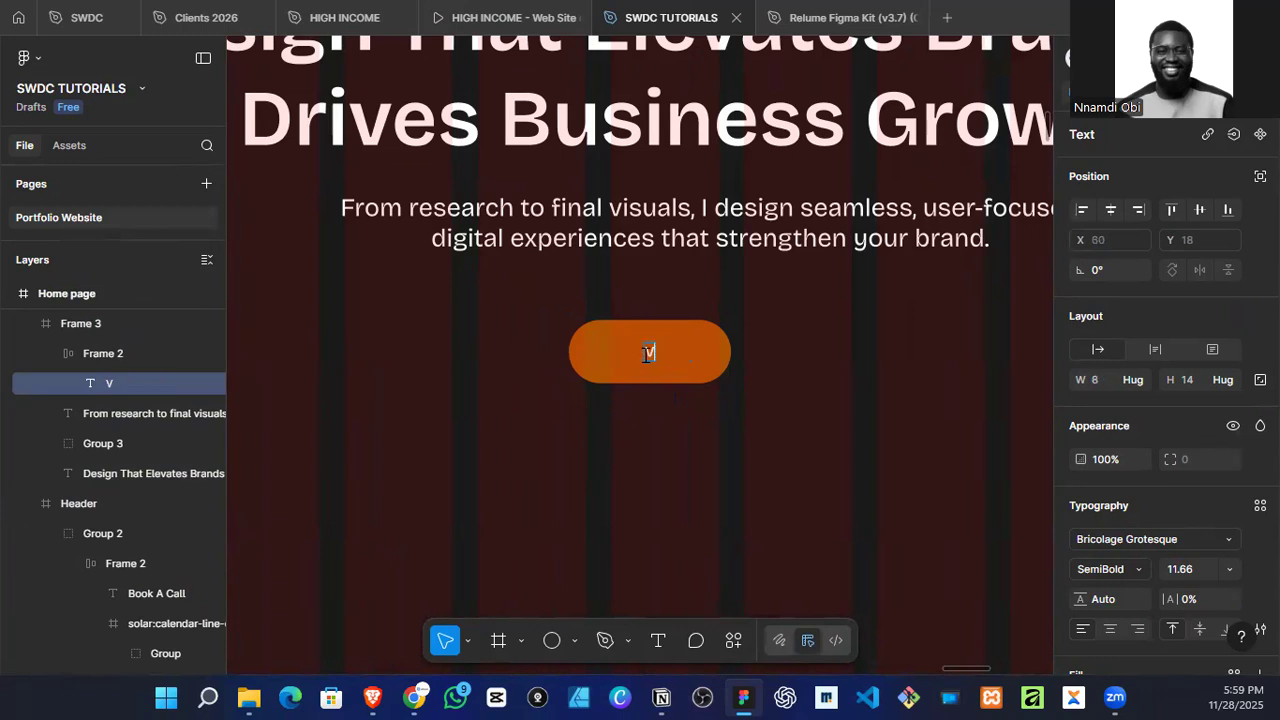
pyautogui.write('iew Cas')
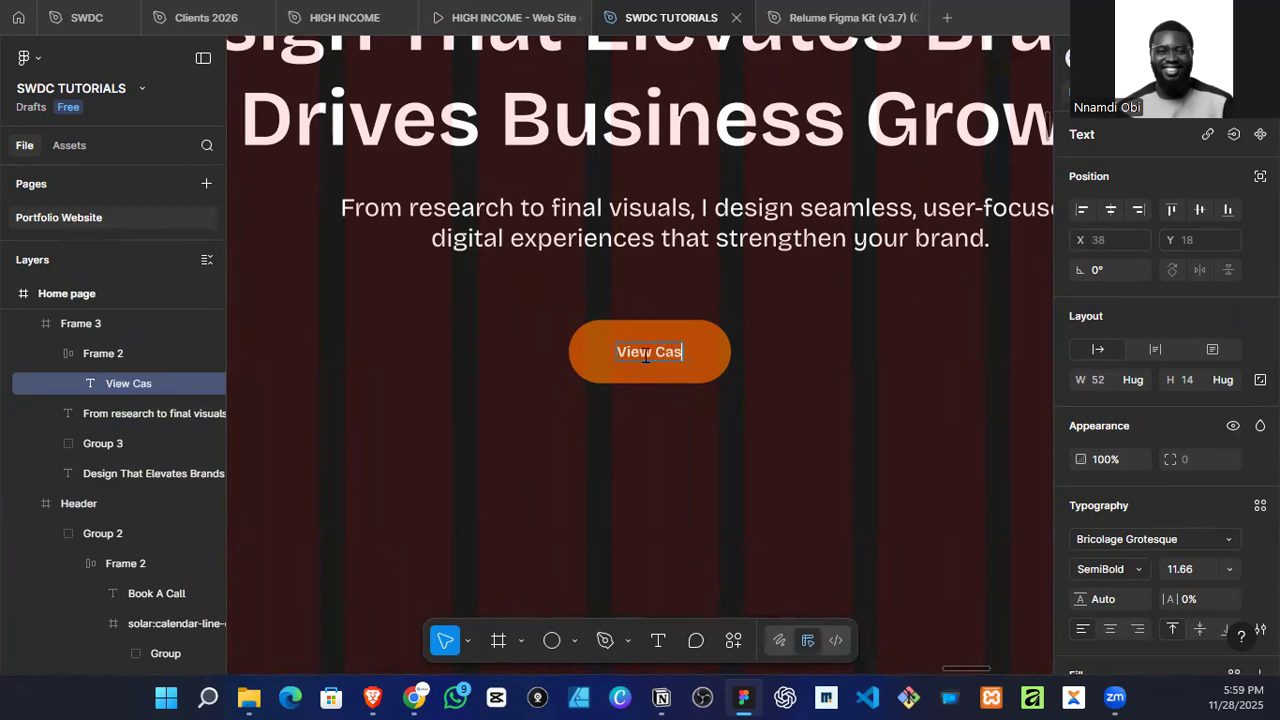
pyautogui.write('e Studies')
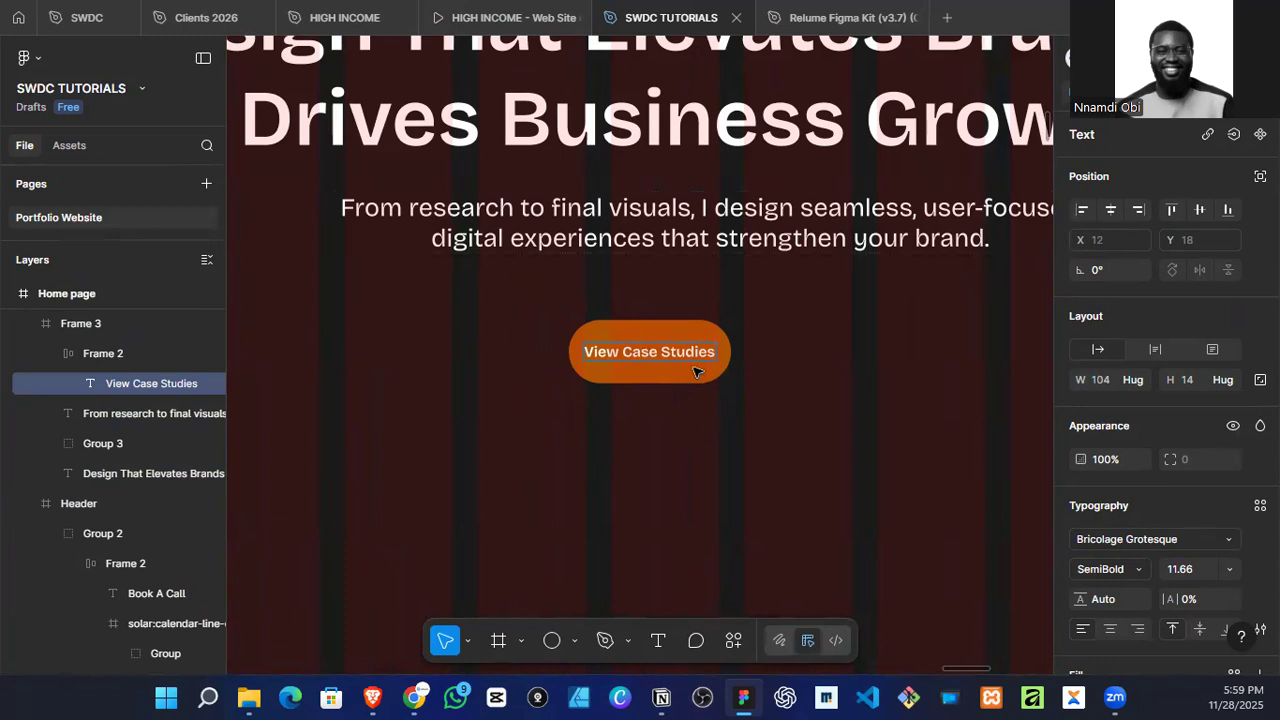
pyautogui.press('Escape')
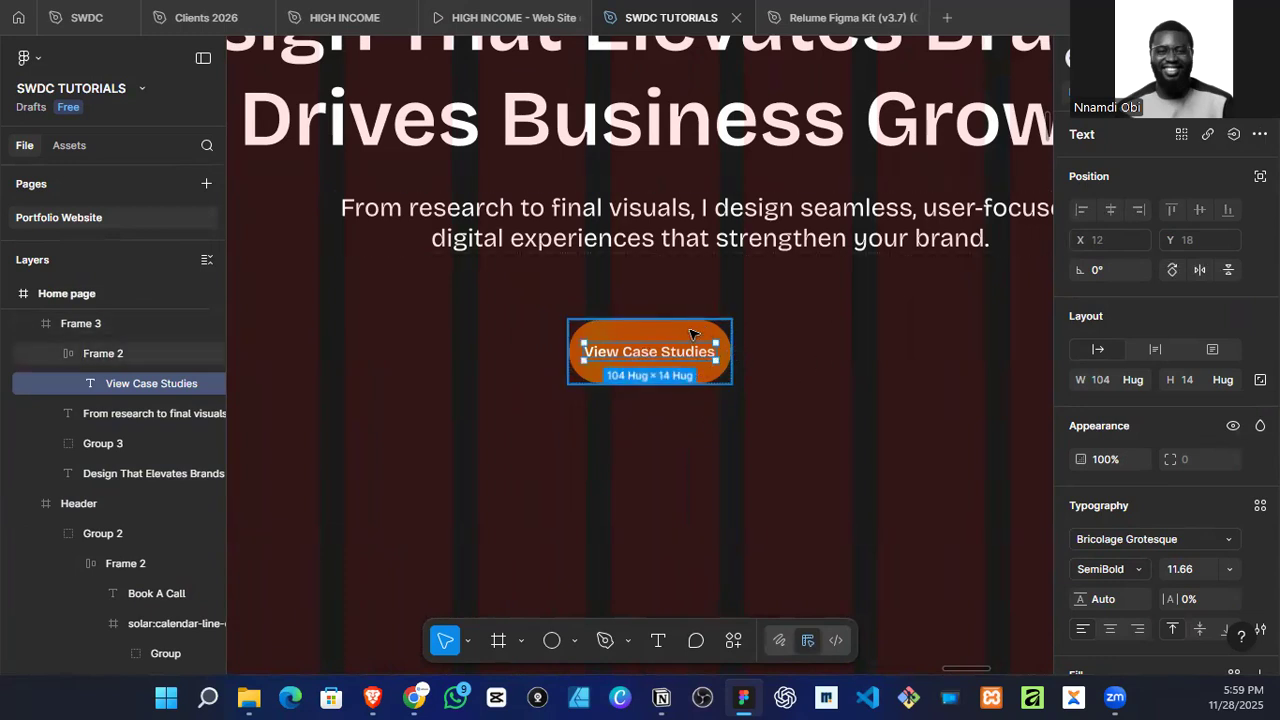
# Step: Resize the View Case Studies button to about 143 × 41 and centre it horizontally in the hero frame
pyautogui.press('Escape')
pyautogui.moveTo(730, 347); pyautogui.dragTo(704, 331)
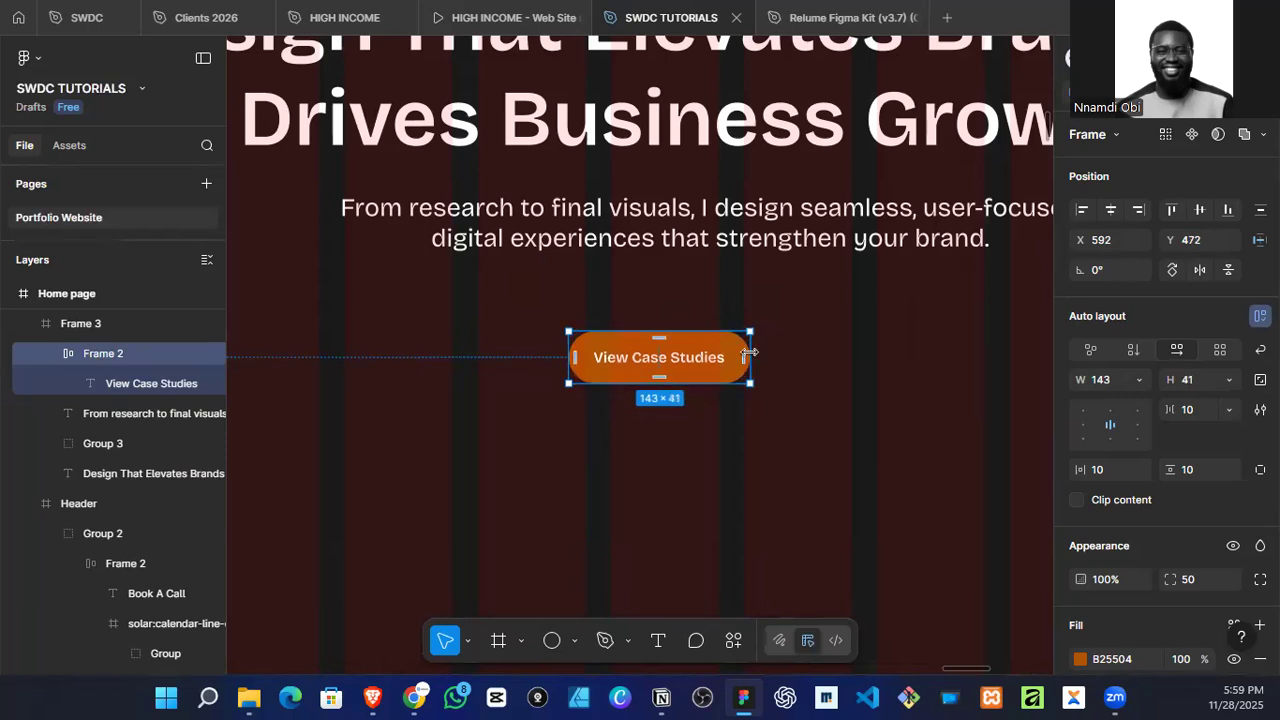
pyautogui.click(1110, 209)
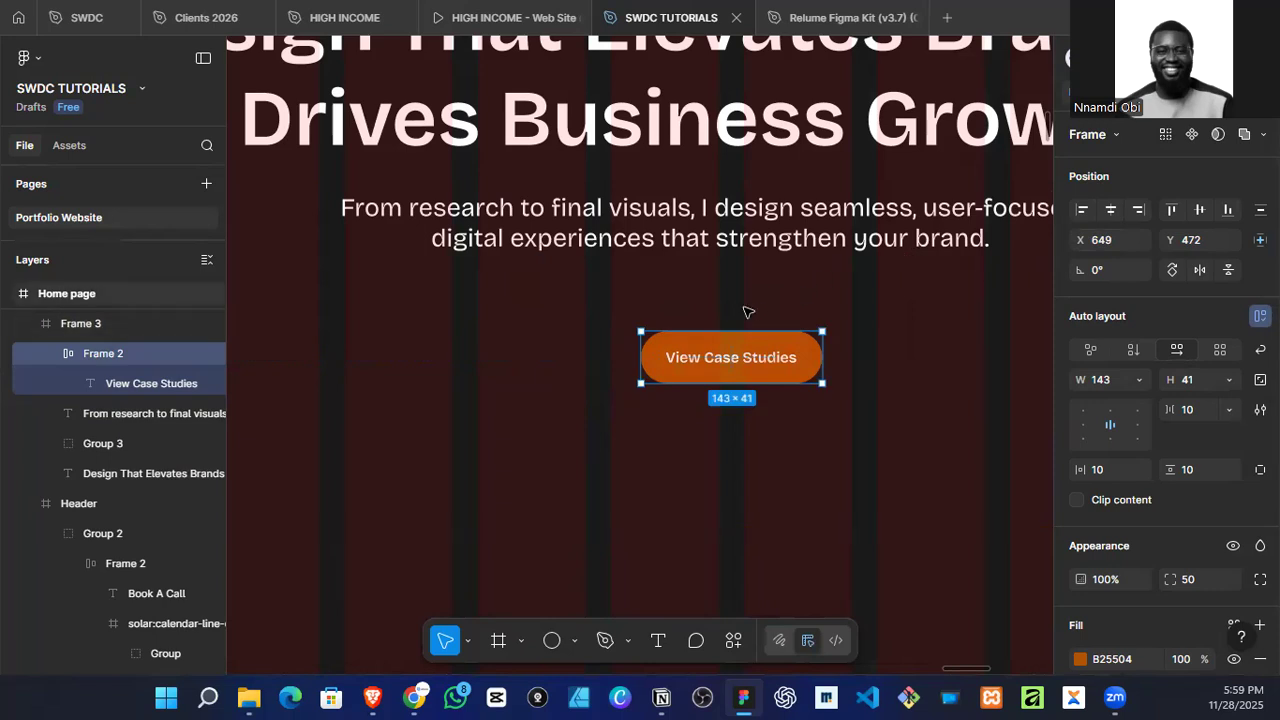
# Step: Set the vertical spacing between the sub-headline and the View Case Studies button to 20
pyautogui.scroll(-5, 740, 320)
pyautogui.click(770, 282)
pyautogui.keyDown('shift'); pyautogui.click(752, 332); pyautogui.keyUp('shift')
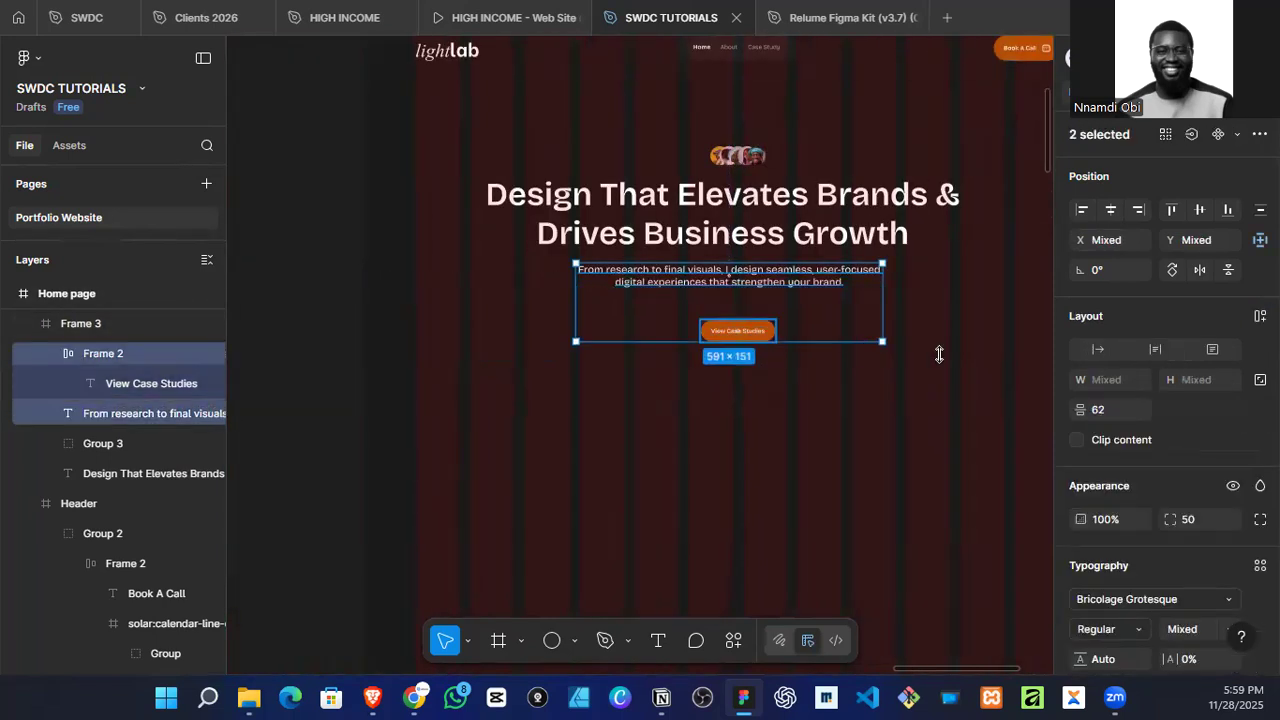
pyautogui.click(1112, 413)
pyautogui.write('20')
pyautogui.press('Return')
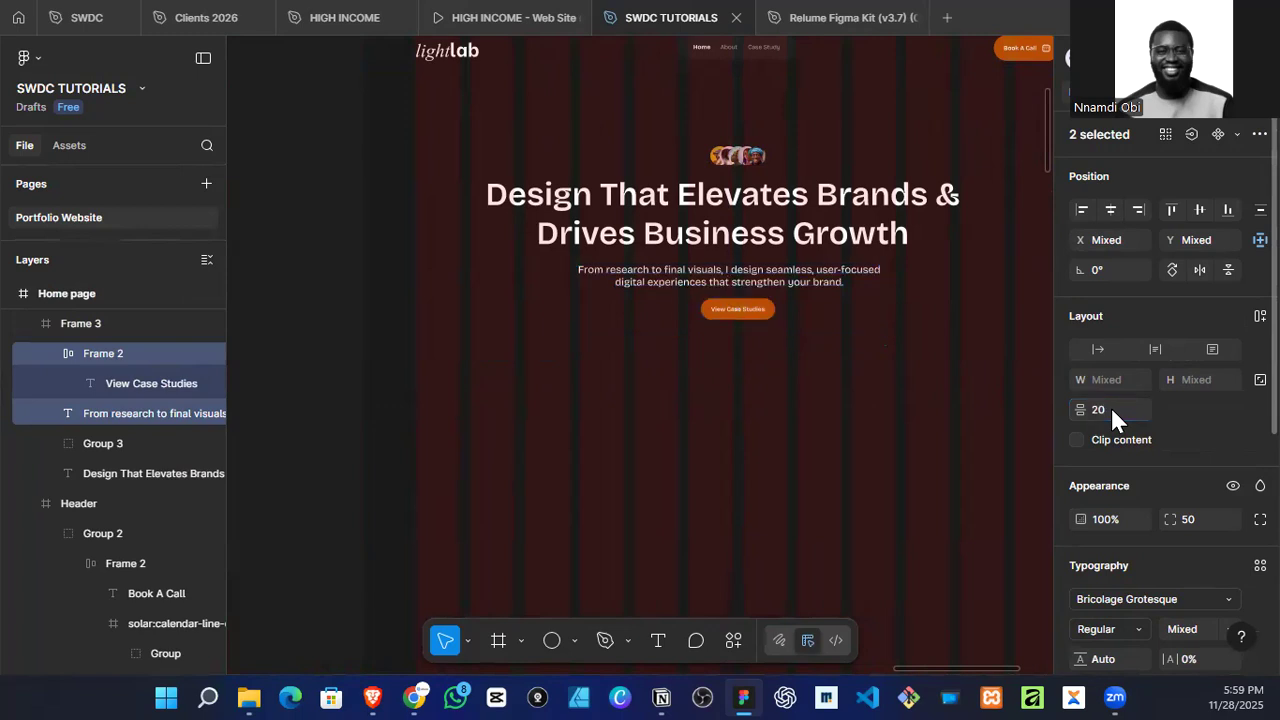
# Step: Set the vertical spacing between the sub-headline and the View Case Studies button to 40
pyautogui.click(1112, 410)
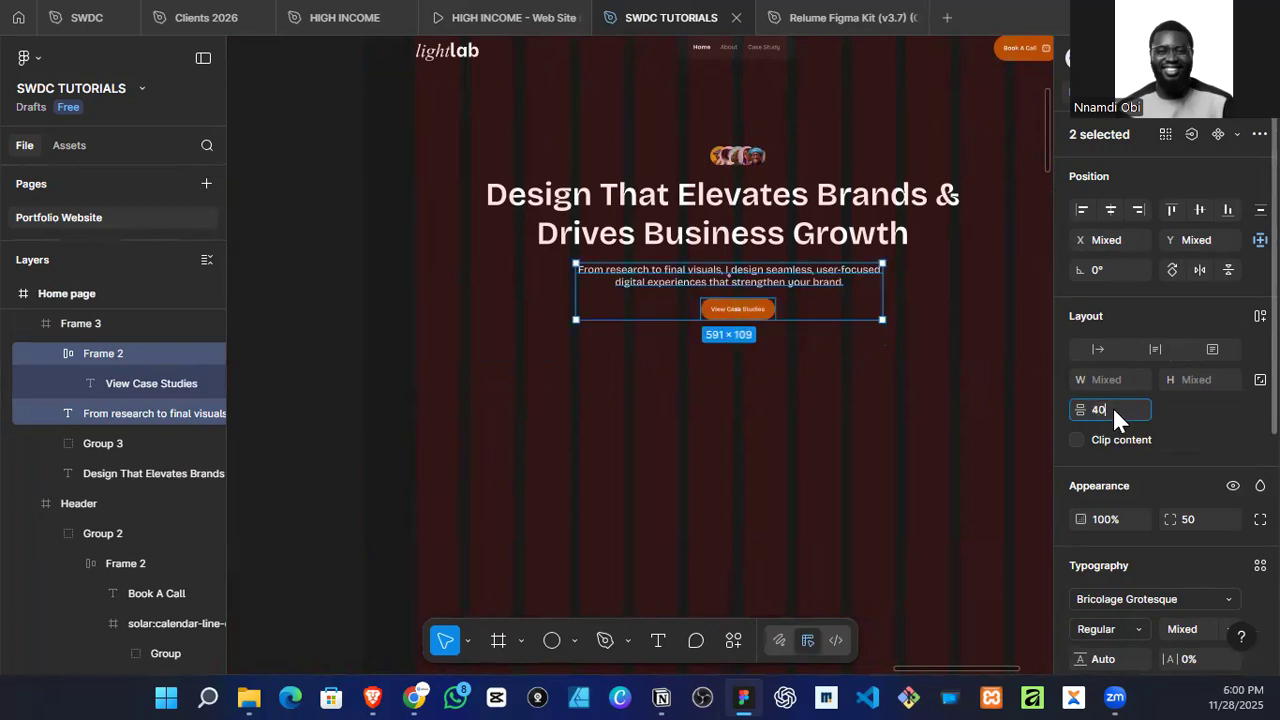
pyautogui.write('40')
pyautogui.press('Return')
pyautogui.scroll(-3, 546, 443)
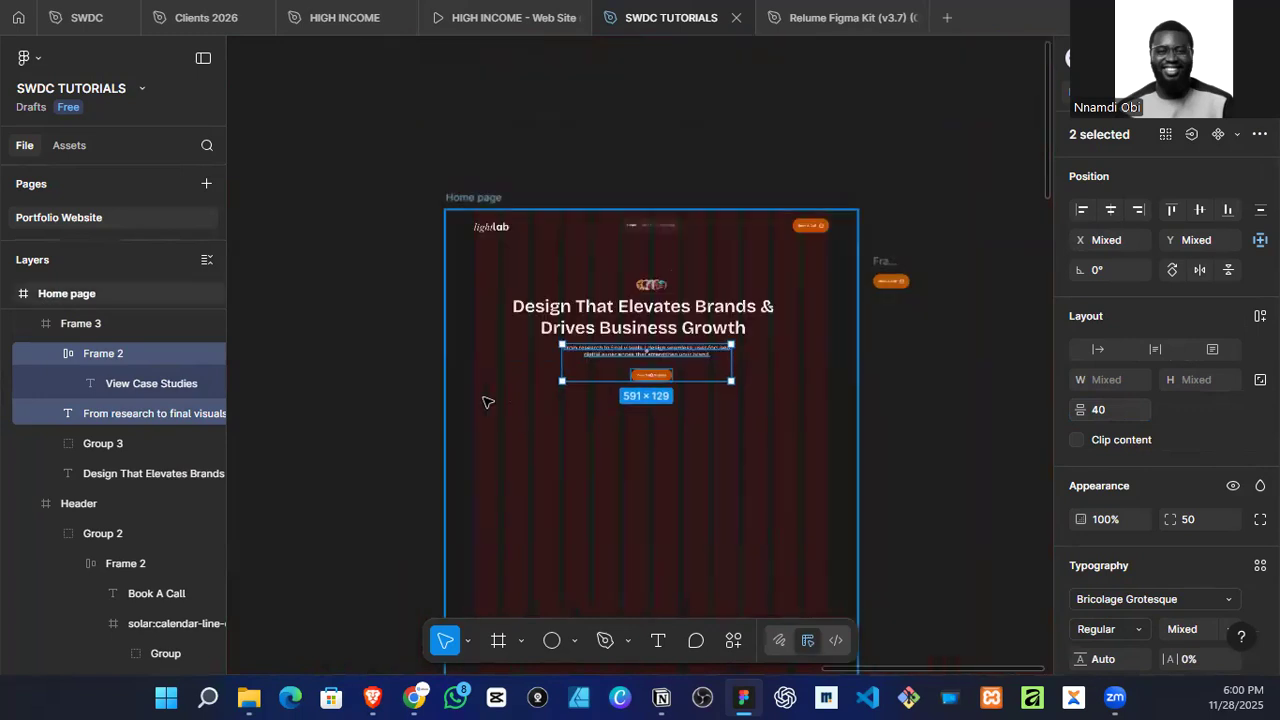
# Step: Add a solid 0F0F0F fill to the hero section frame
pyautogui.click(487, 401)
pyautogui.scroll(2, 708, 380)
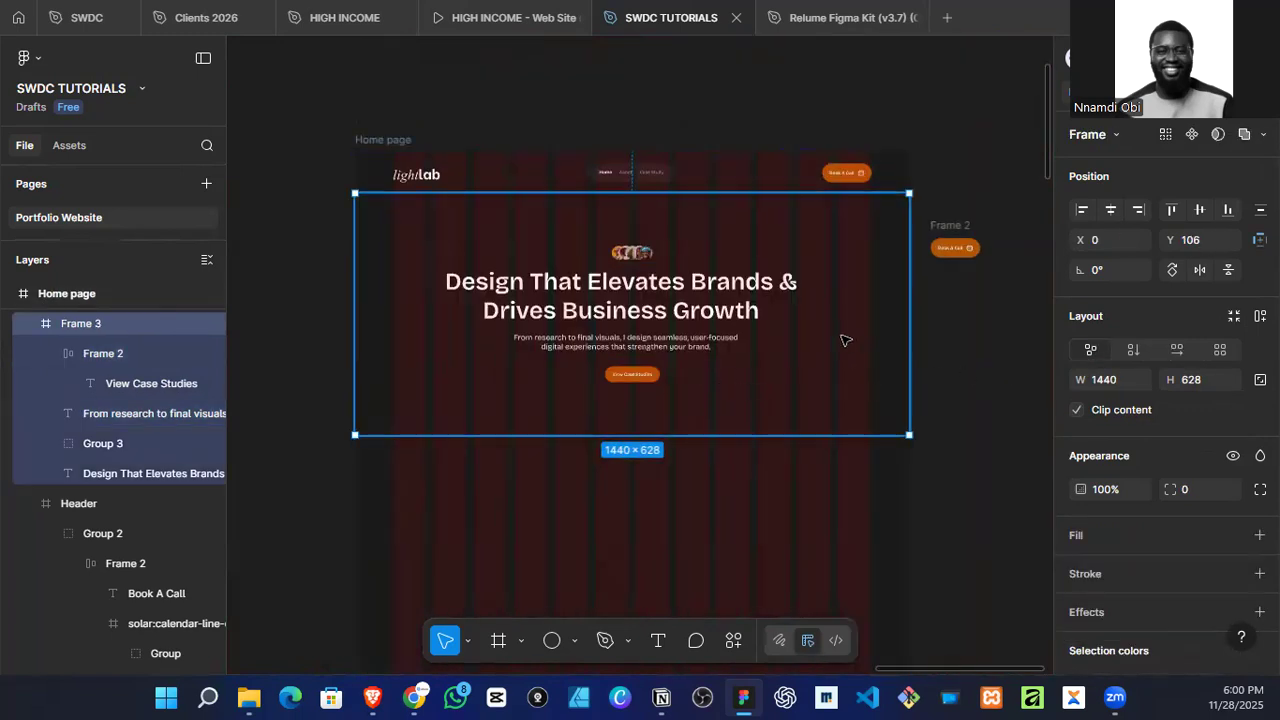
pyautogui.scroll(-3, 1100, 490)
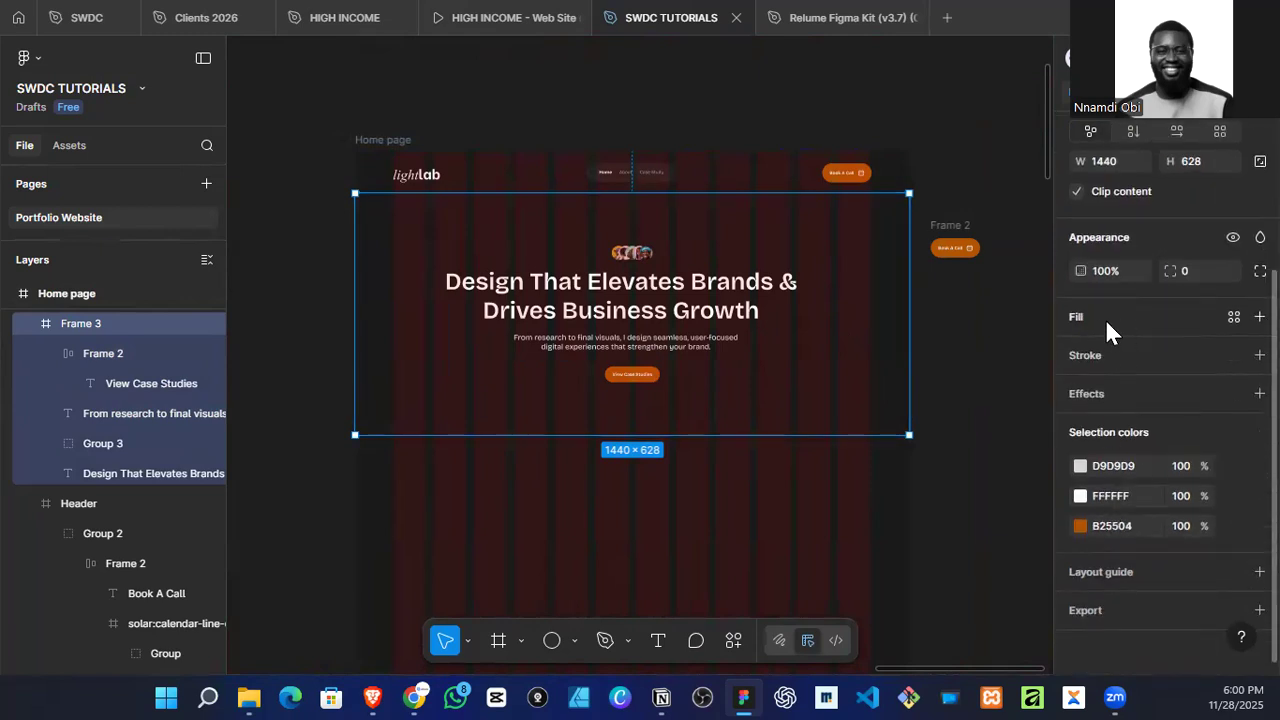
pyautogui.click(1078, 316)
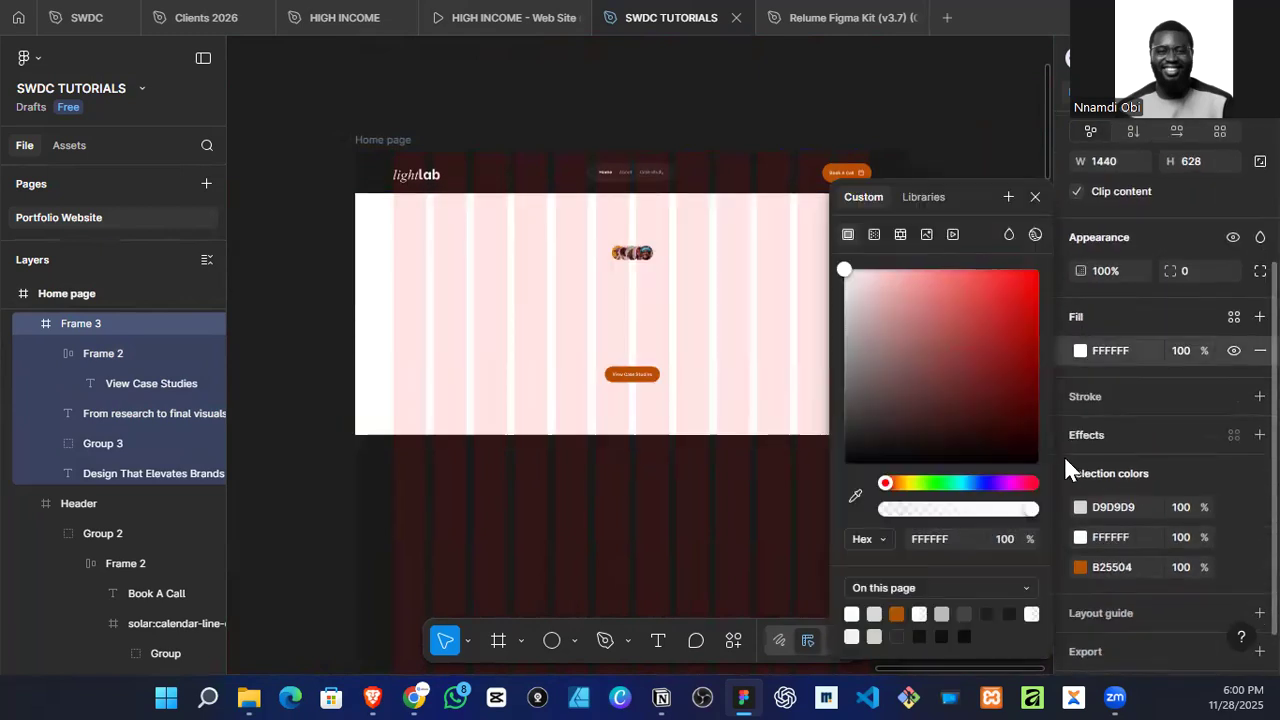
pyautogui.click(1010, 613)
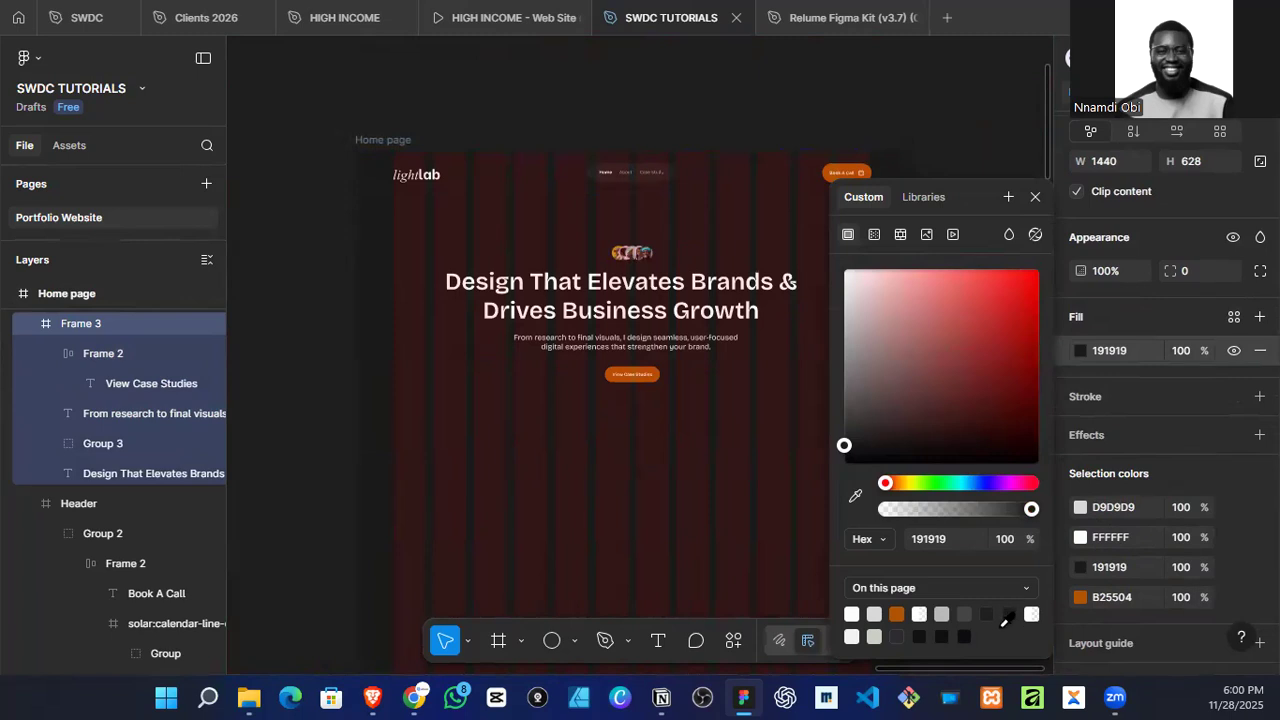
pyautogui.click(950, 636)
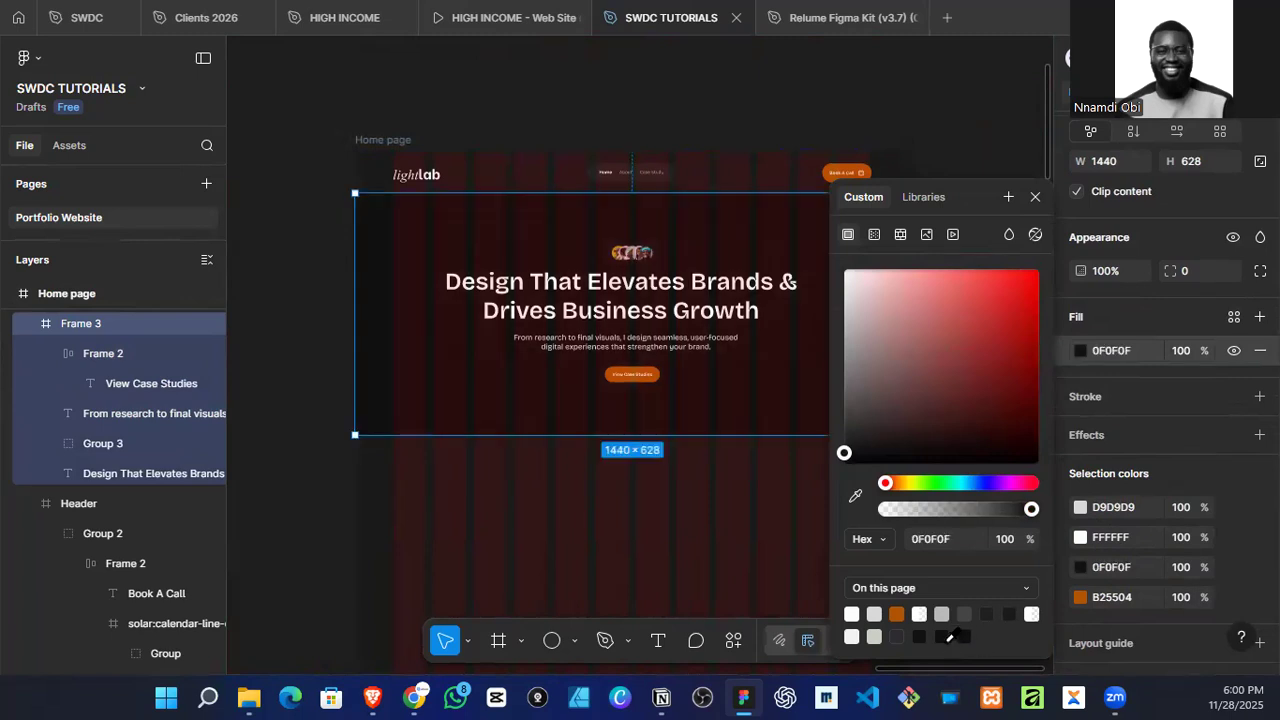
# Step: Hide the 12-column layout guide of the Home page frame
pyautogui.click(392, 170)
pyautogui.click(383, 142)
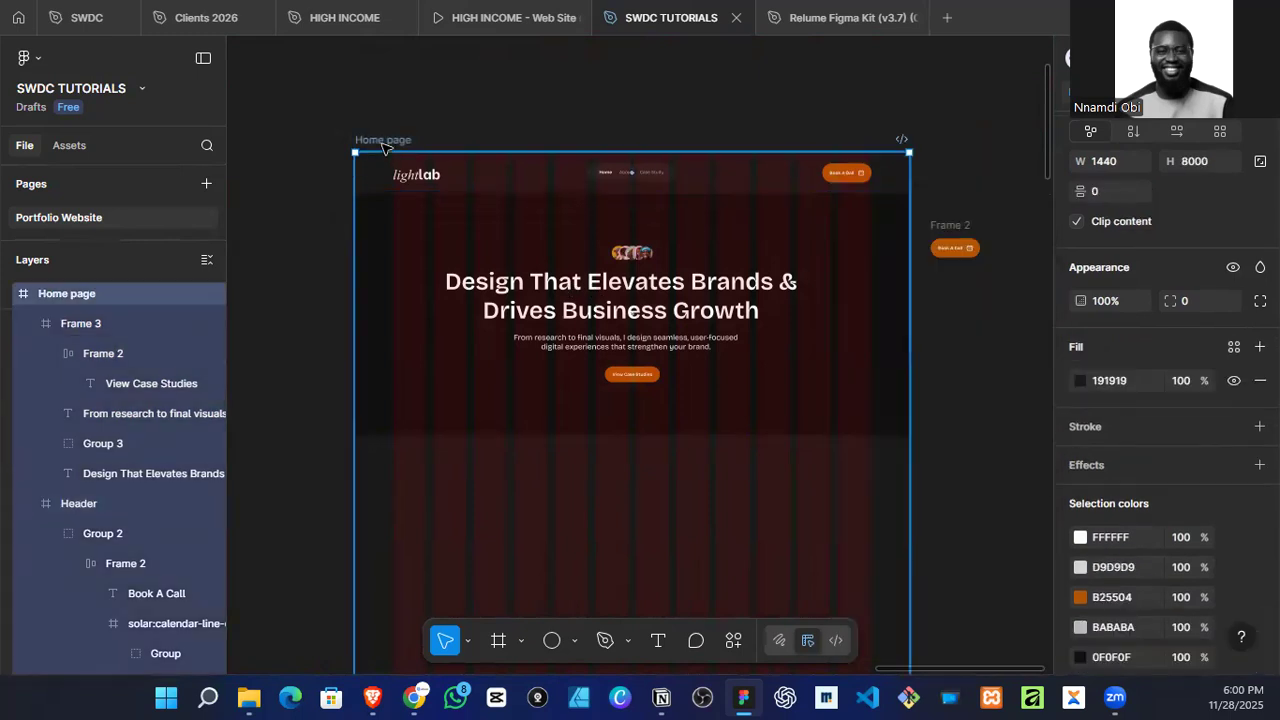
pyautogui.scroll(-3, 1190, 562)
pyautogui.click(1234, 561)
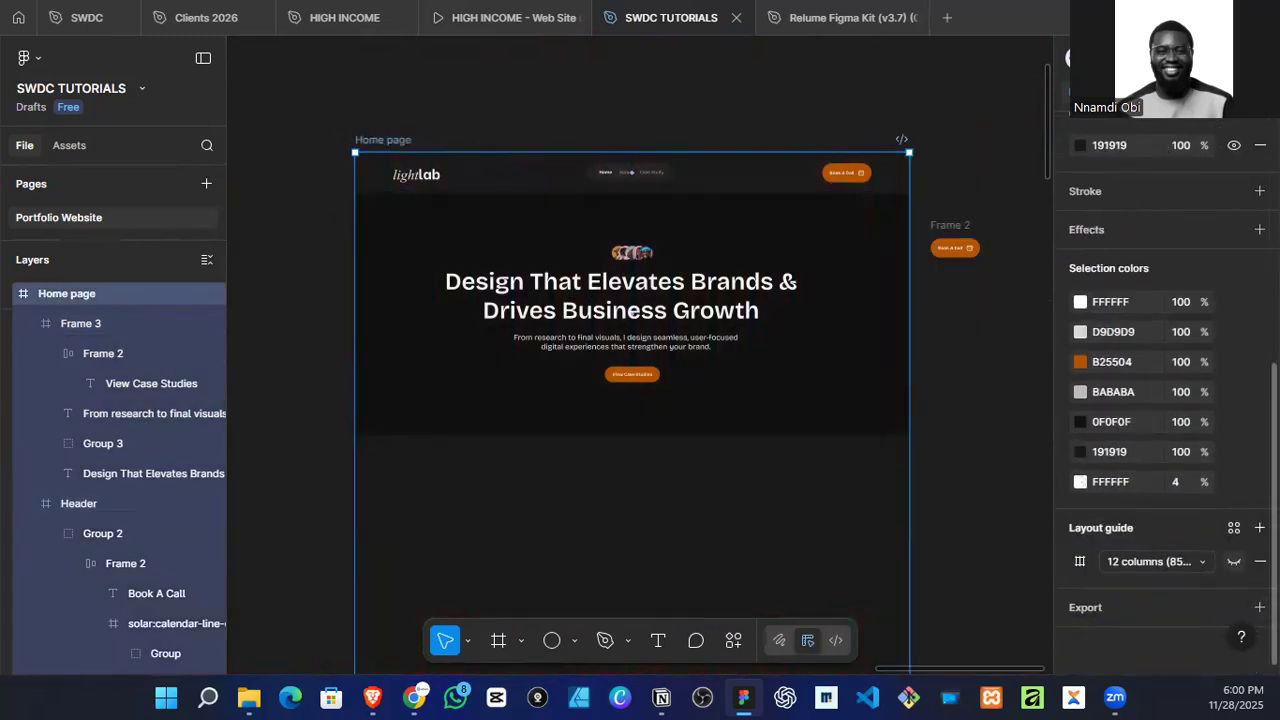
pyautogui.click(420, 336)
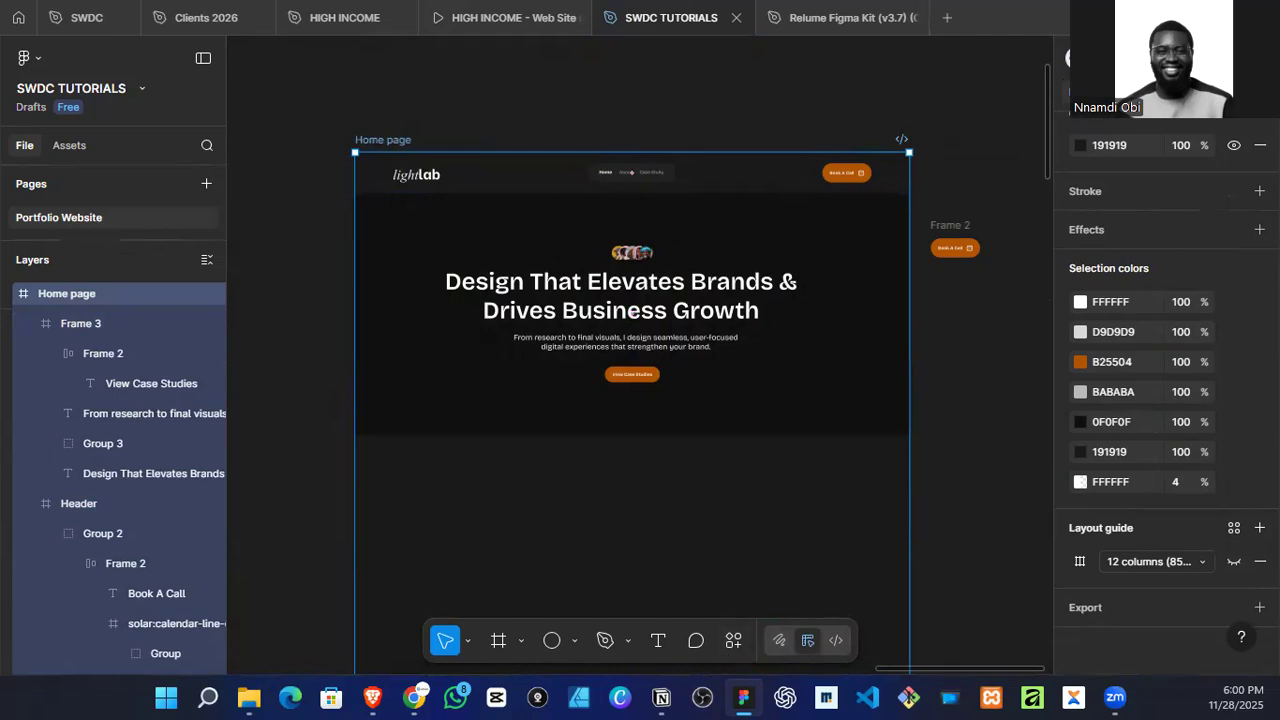
# Step: Switch to the Brave browser and open freepik.com in a new tab
pyautogui.press('super+d')
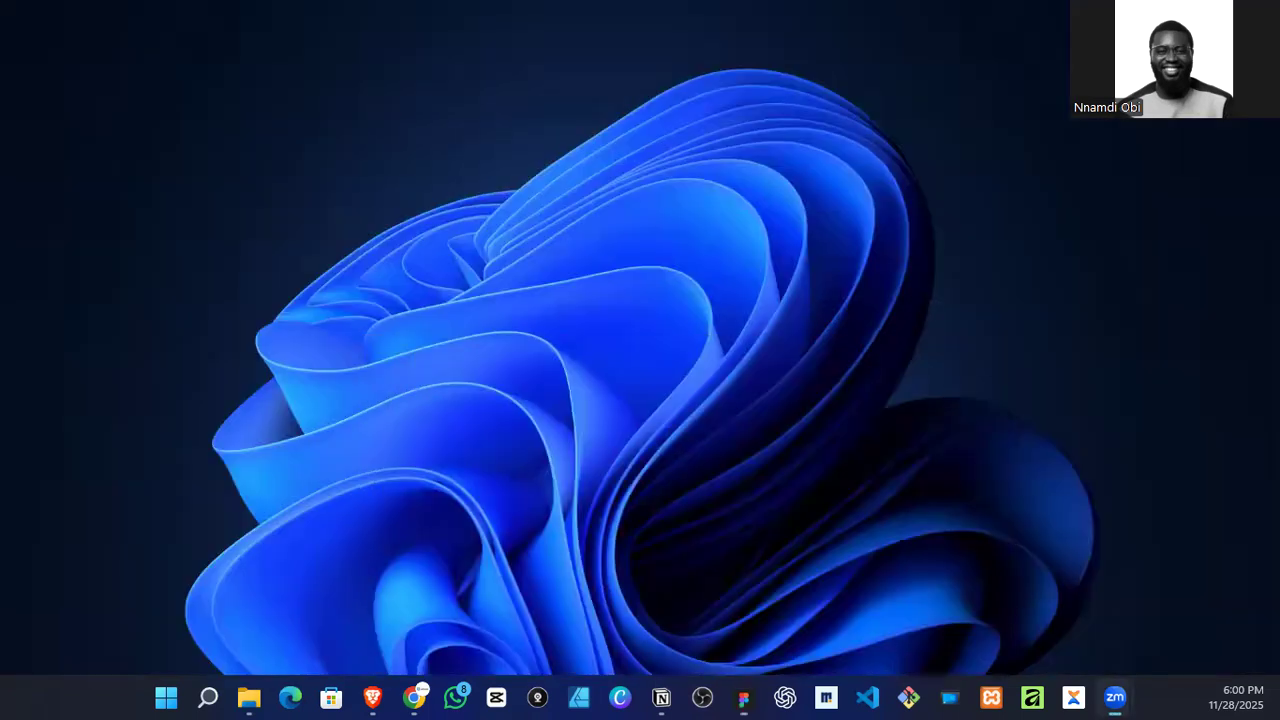
pyautogui.click(372, 697)
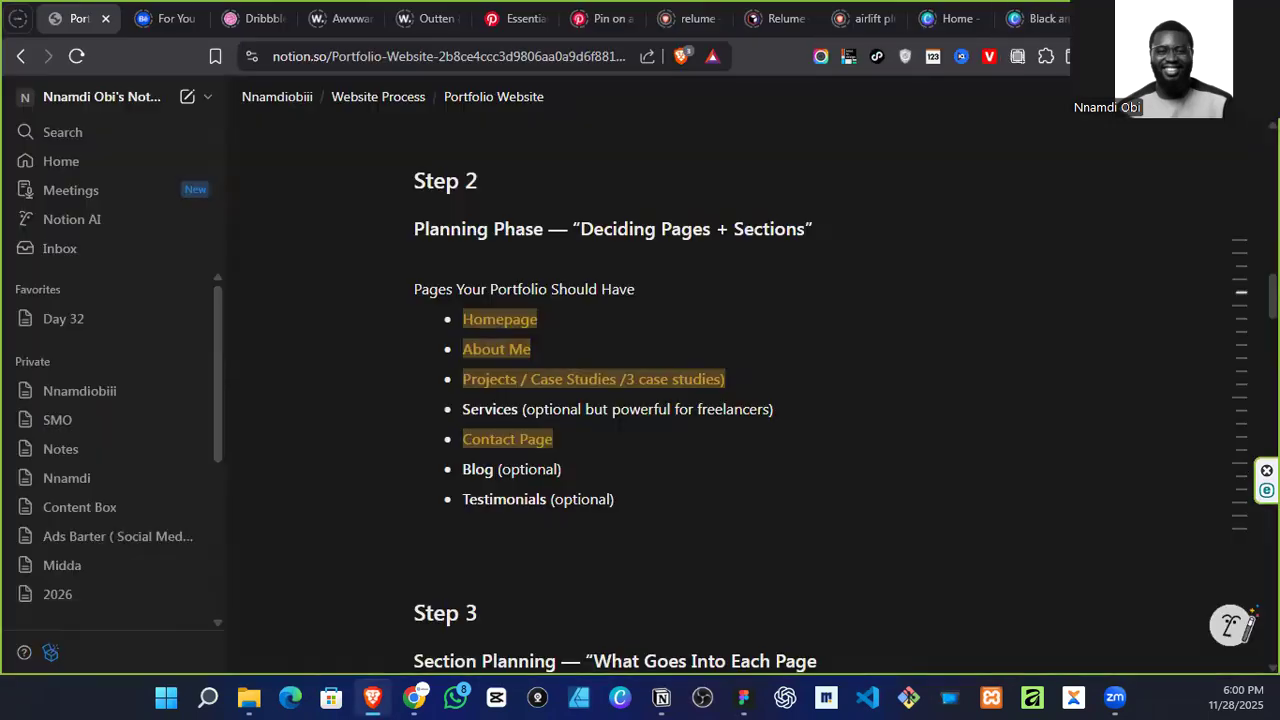
pyautogui.hotkey('ctrl', 't')
pyautogui.write('fre')
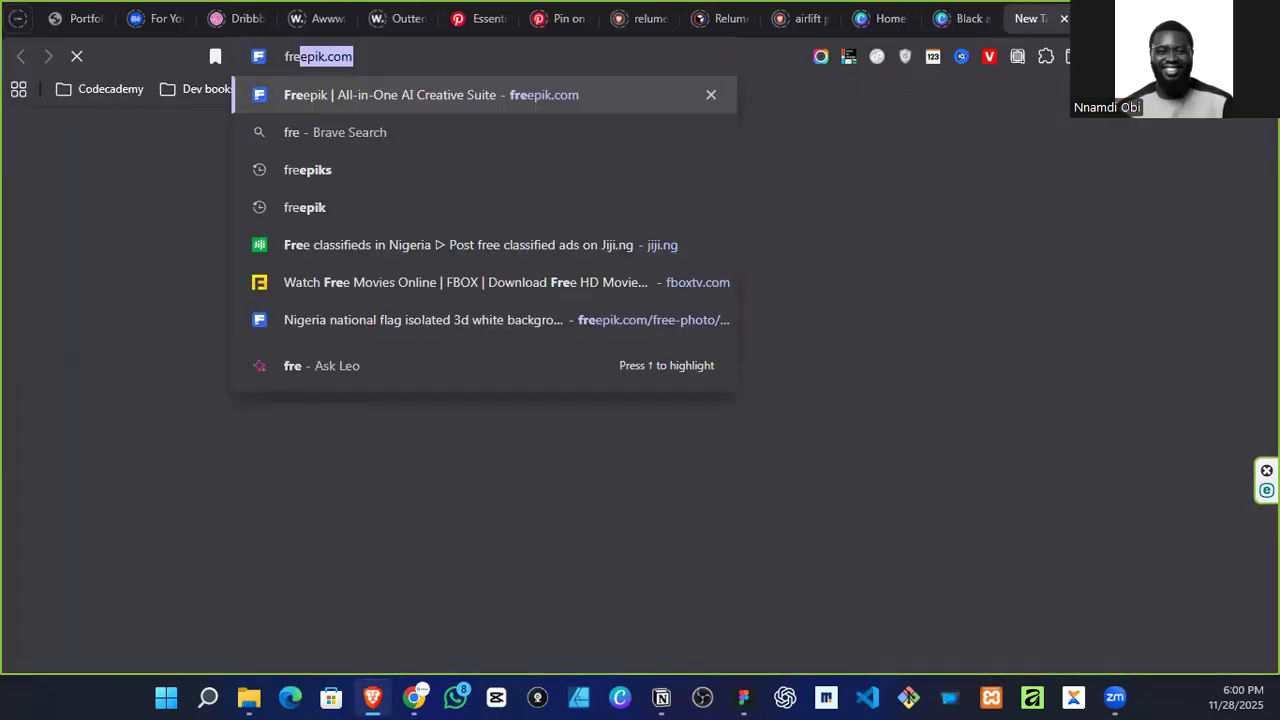
pyautogui.press('Return')
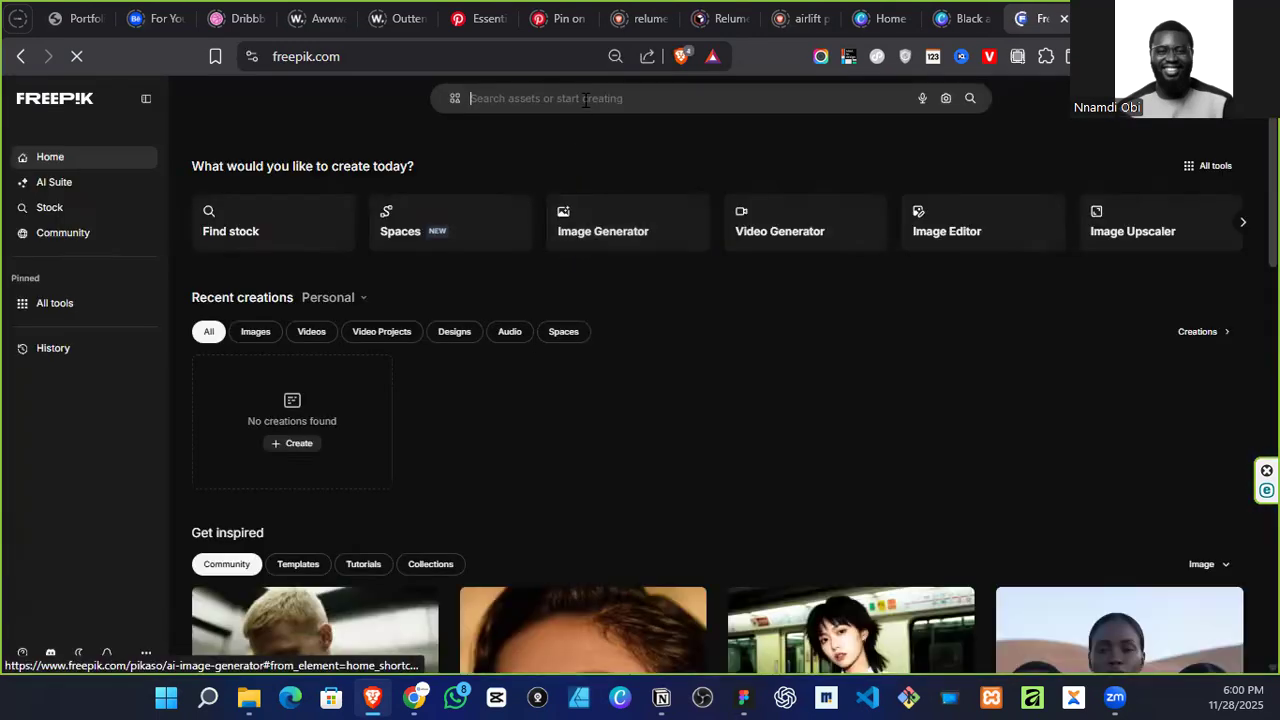
# Step: Search Freepik for "gradient background" and browse the resulting images
pyautogui.write('gradient bac')
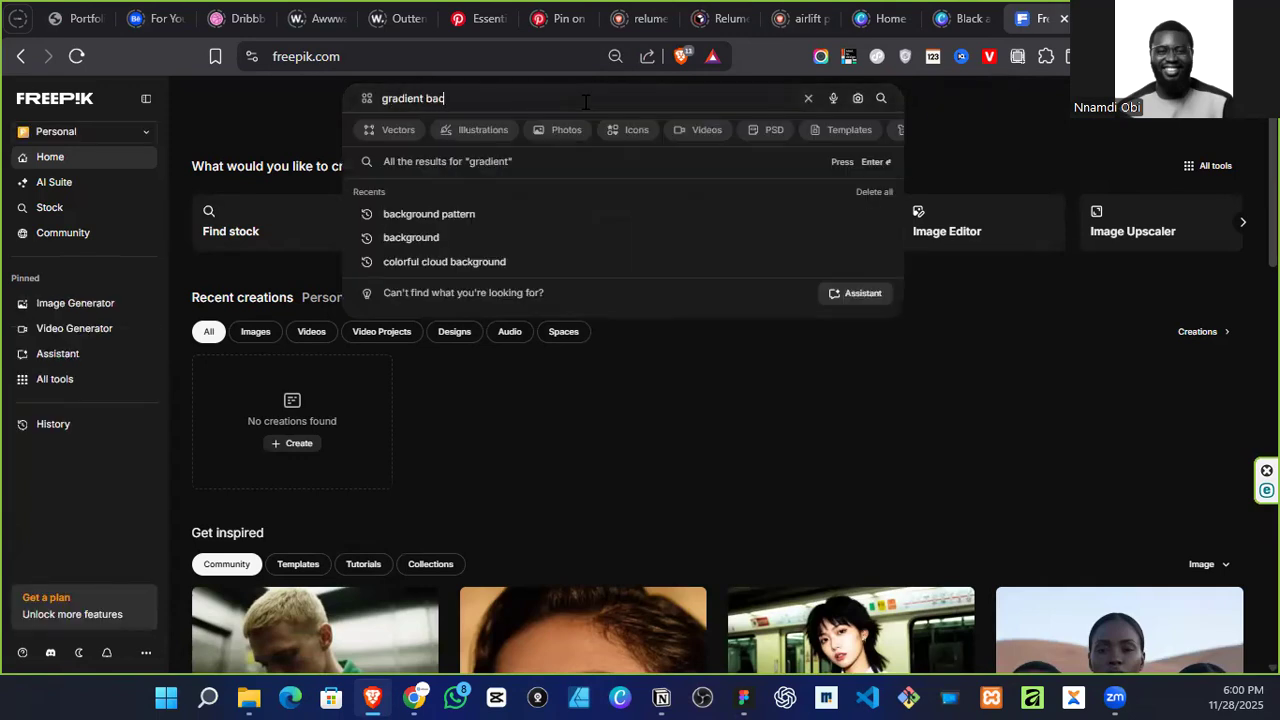
pyautogui.write('kground')
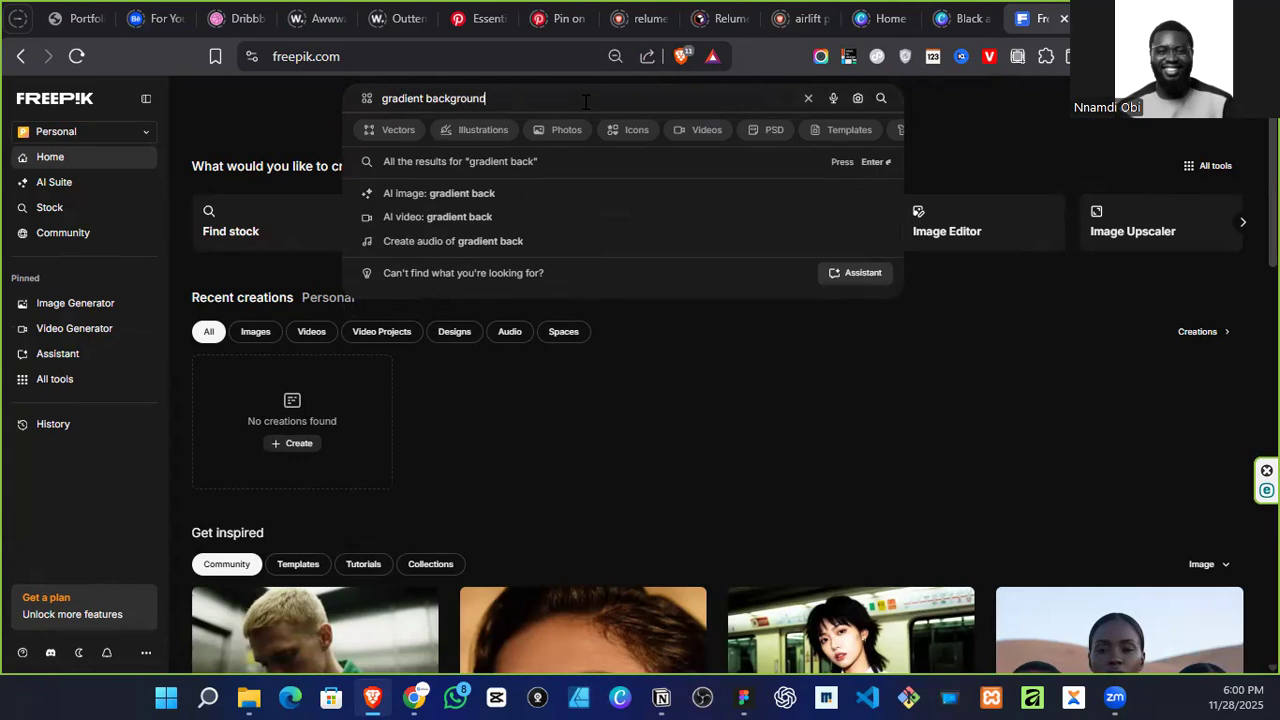
pyautogui.press('Return')
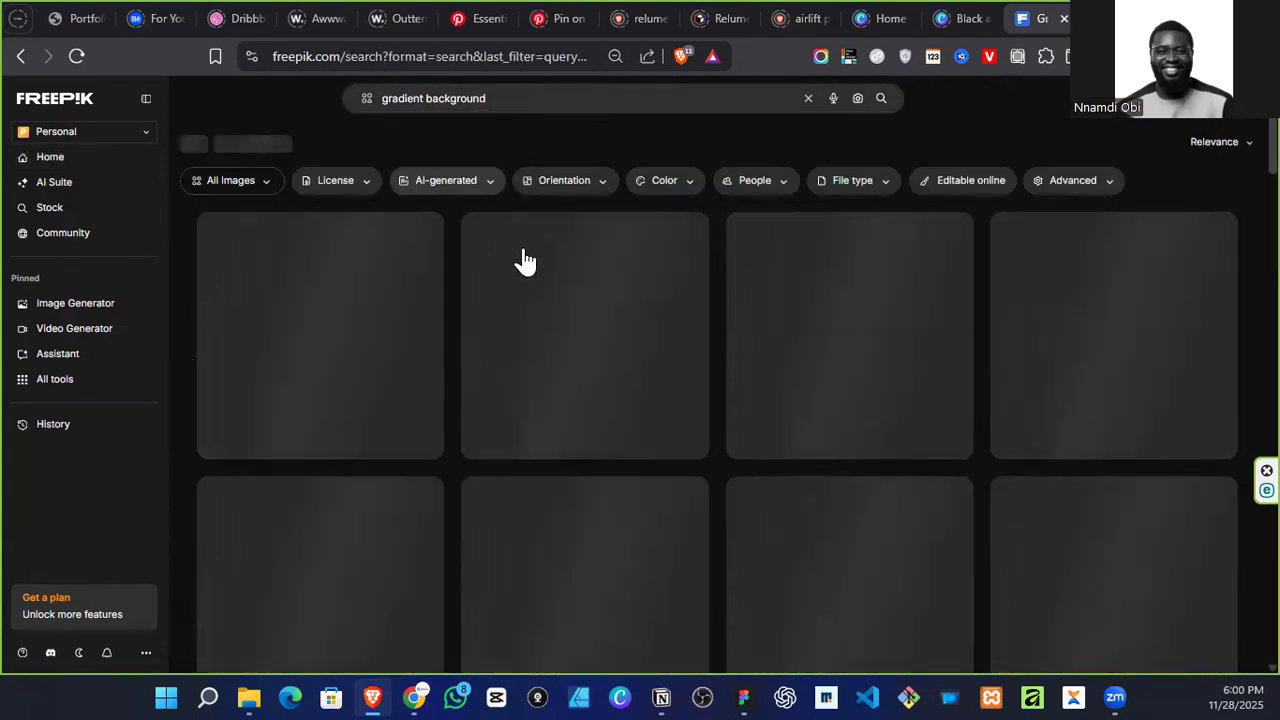
pyautogui.scroll(-1, 540, 283)
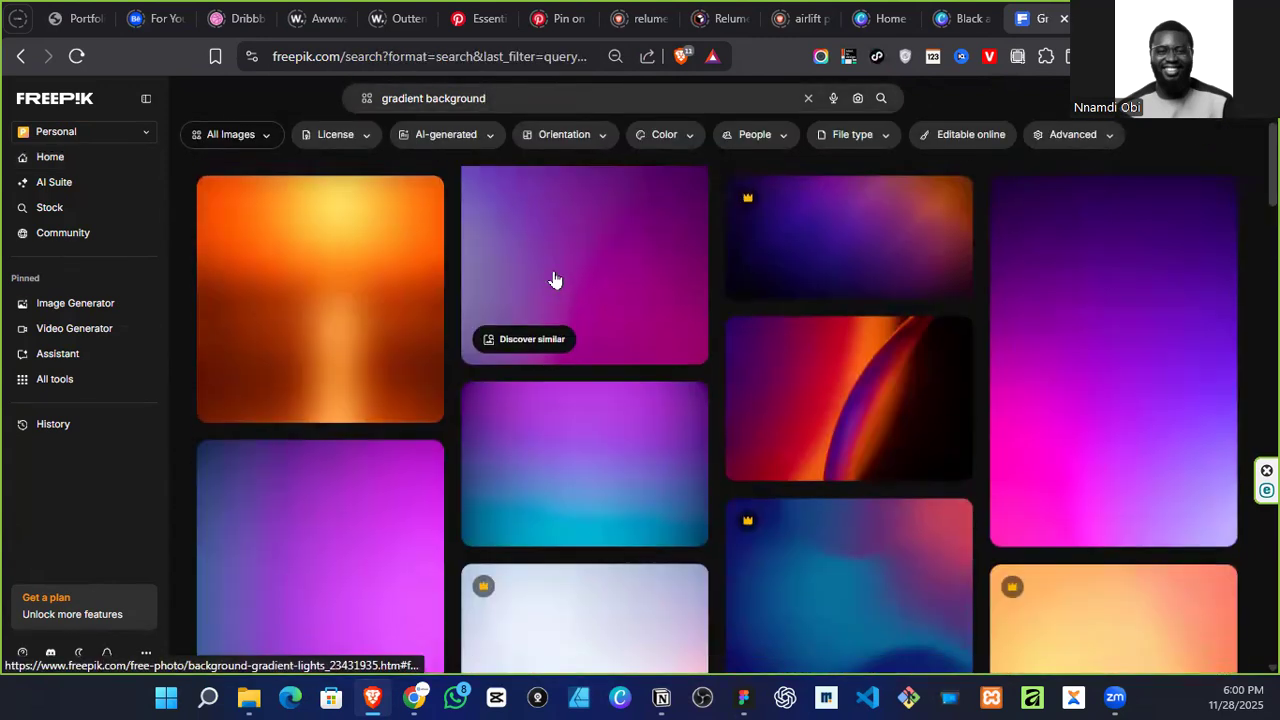
pyautogui.scroll(-10, 555, 283)
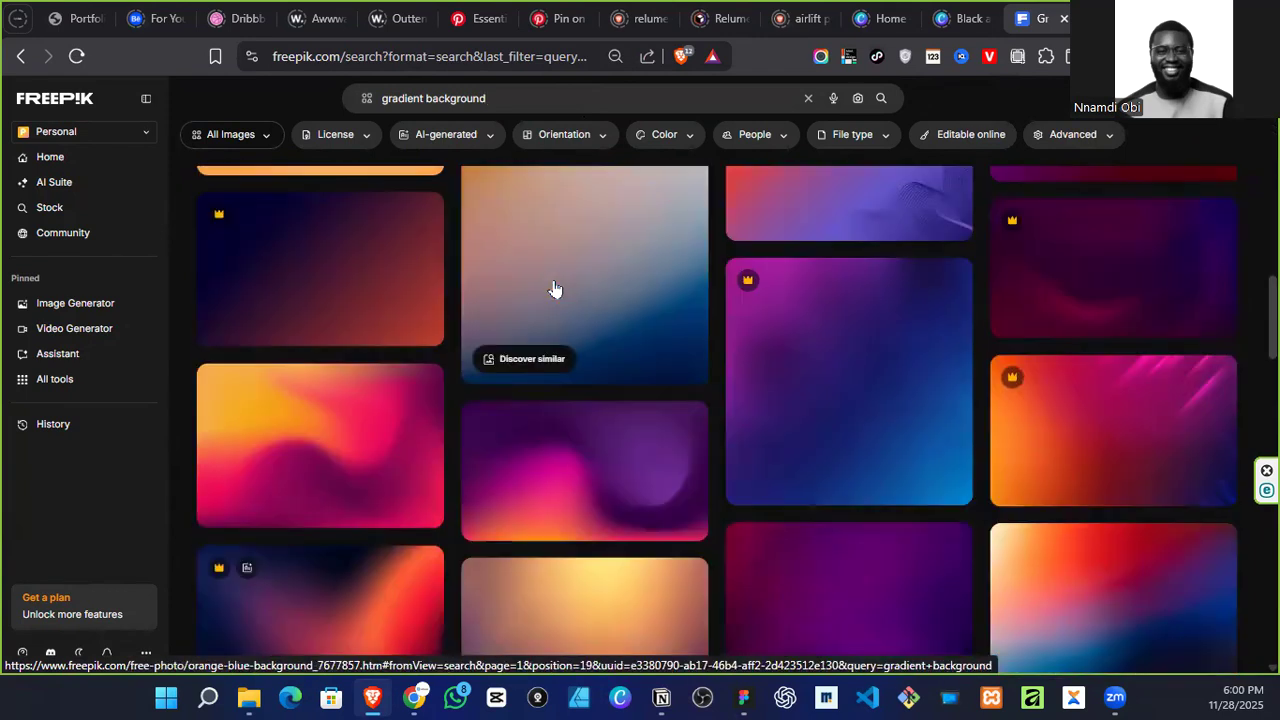
pyautogui.scroll(-8, 553, 290)
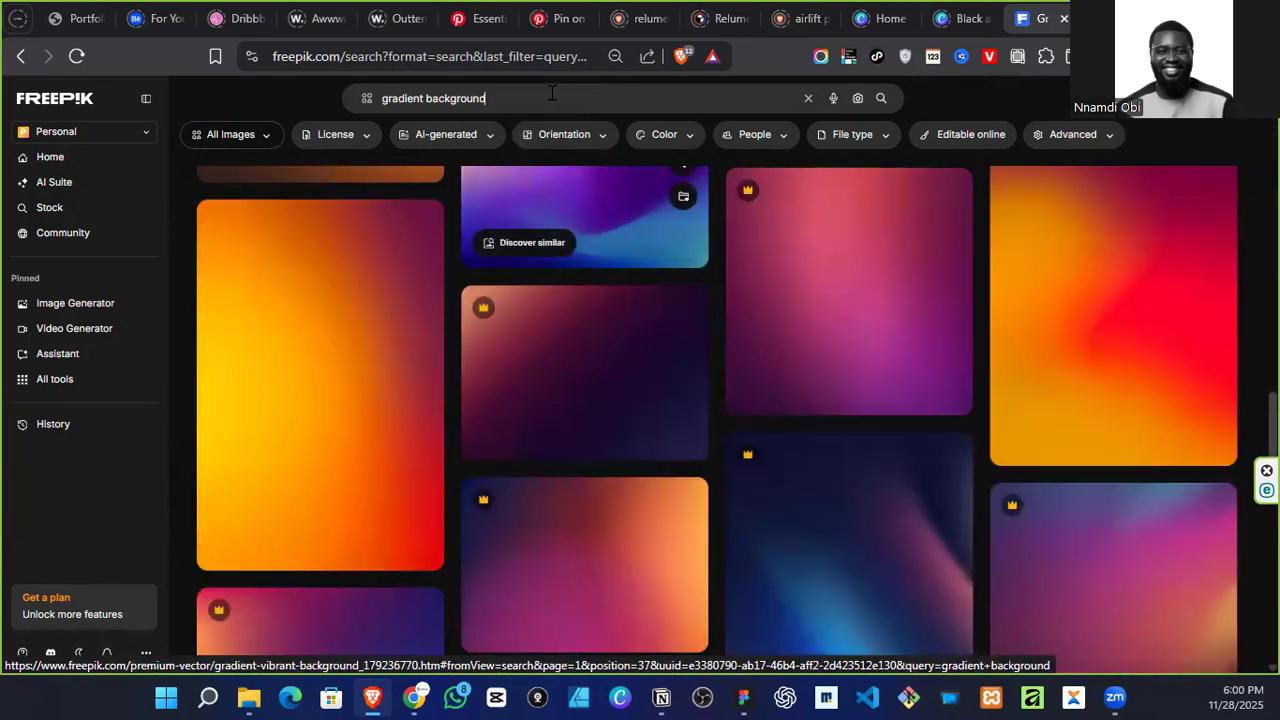
# Step: Refine the Freepik search to "gradient background glass" and browse the images
pyautogui.click(551, 95)
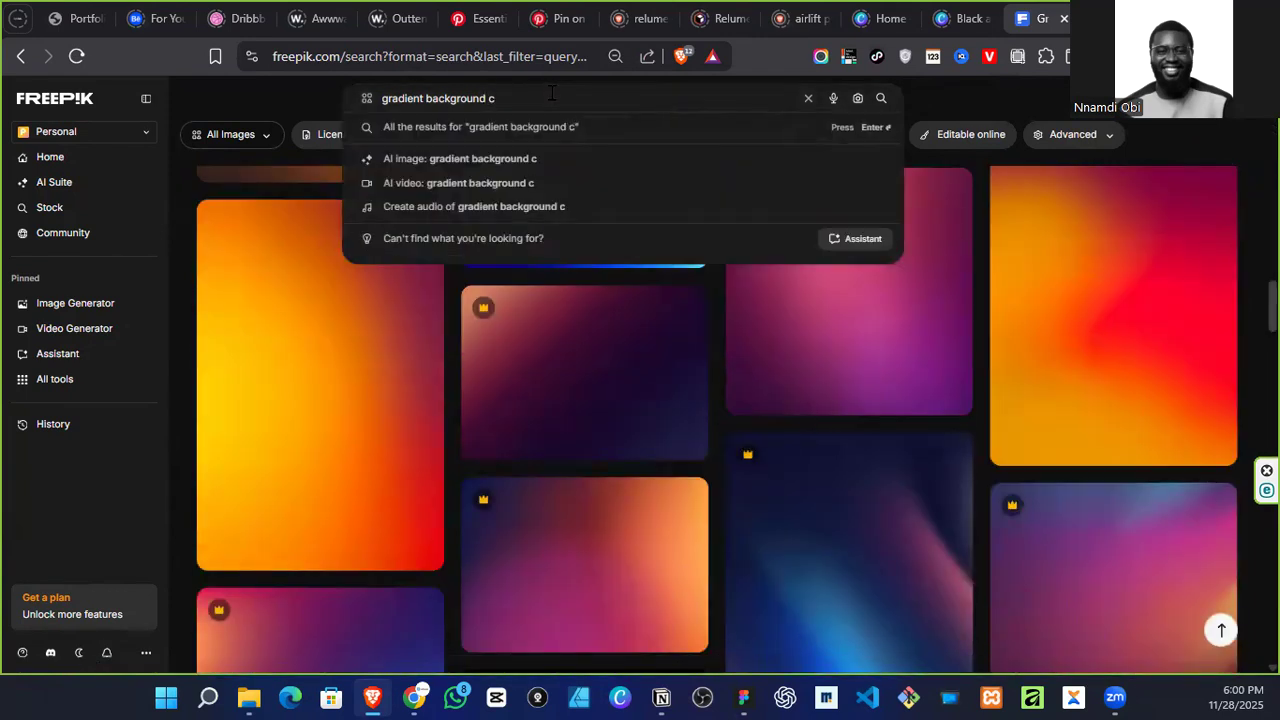
pyautogui.press('Return')
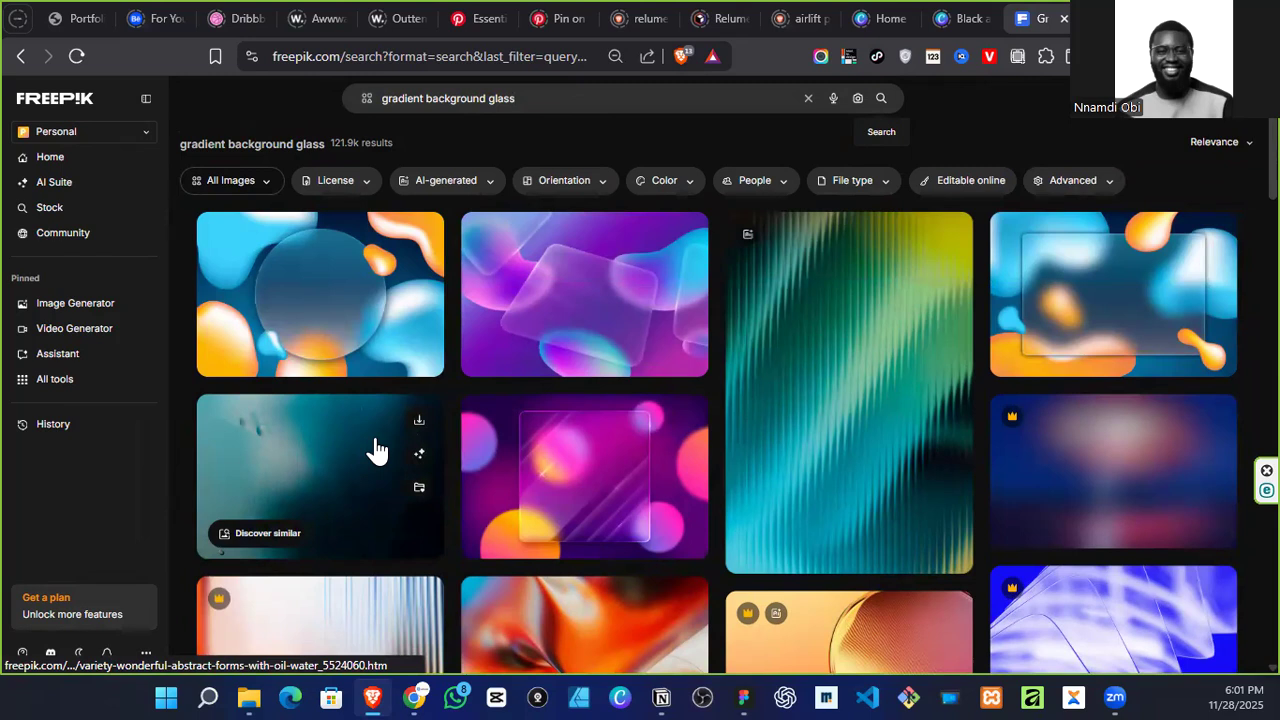
pyautogui.scroll(-2, 376, 450)
pyautogui.scroll(-5, 376, 450)
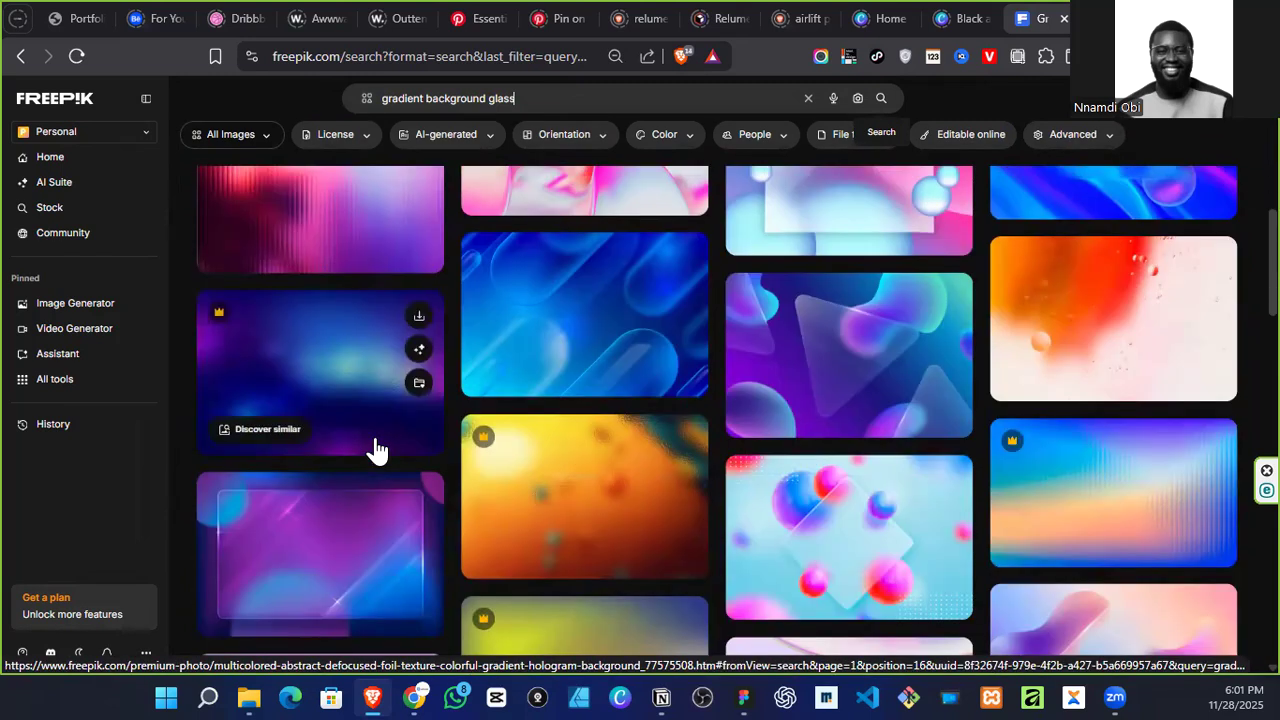
pyautogui.scroll(2, 376, 450)
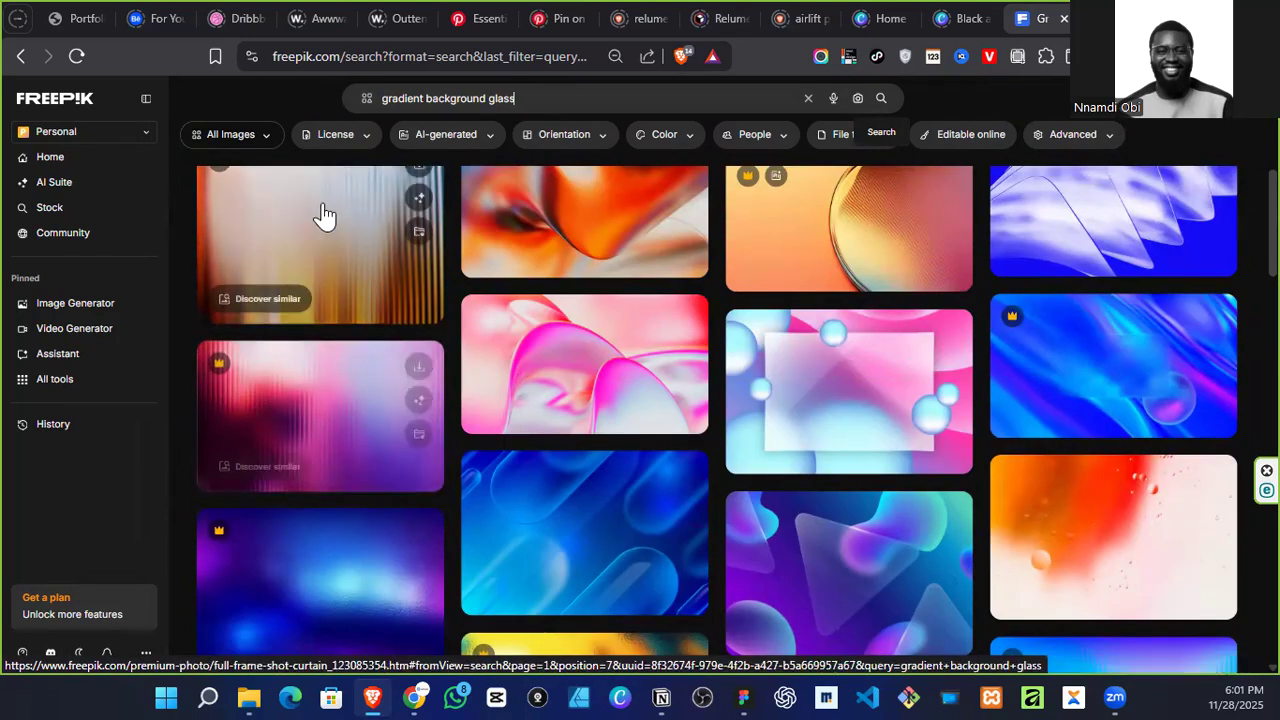
# Step: Filter the glass gradient results to the Free license only
pyautogui.click(322, 136)
pyautogui.scroll(2, 330, 495)
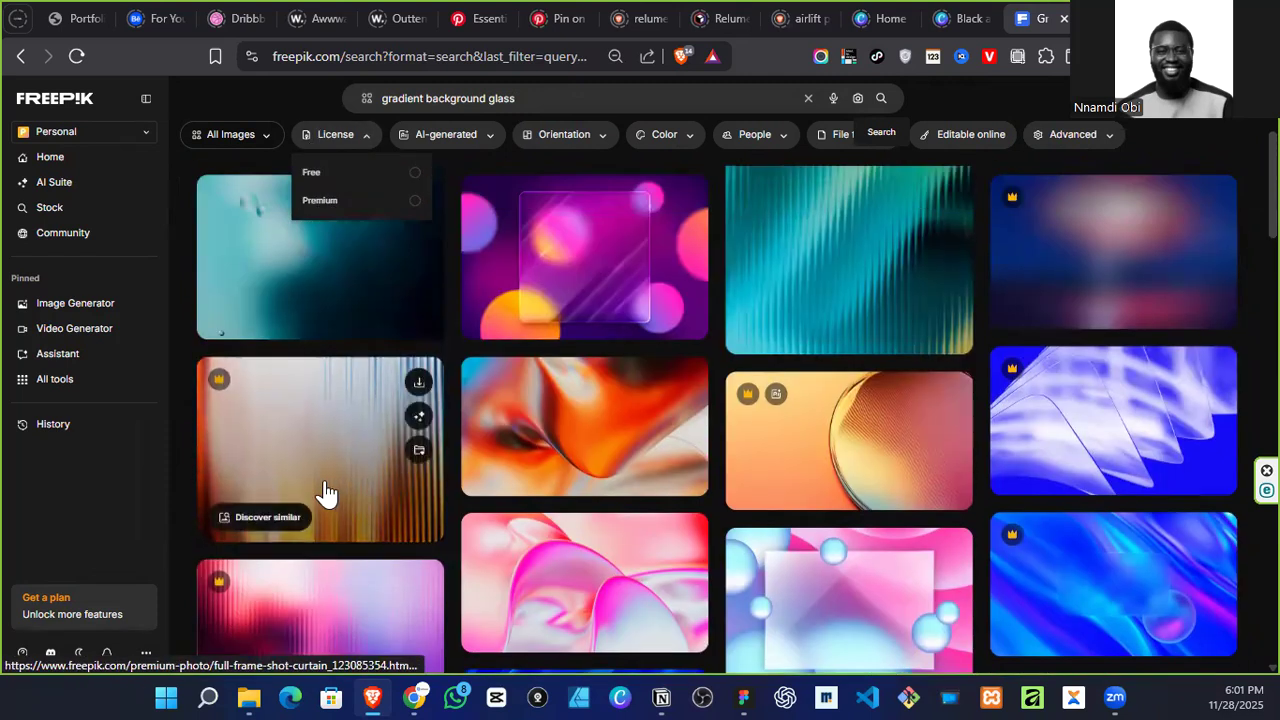
pyautogui.click(365, 178)
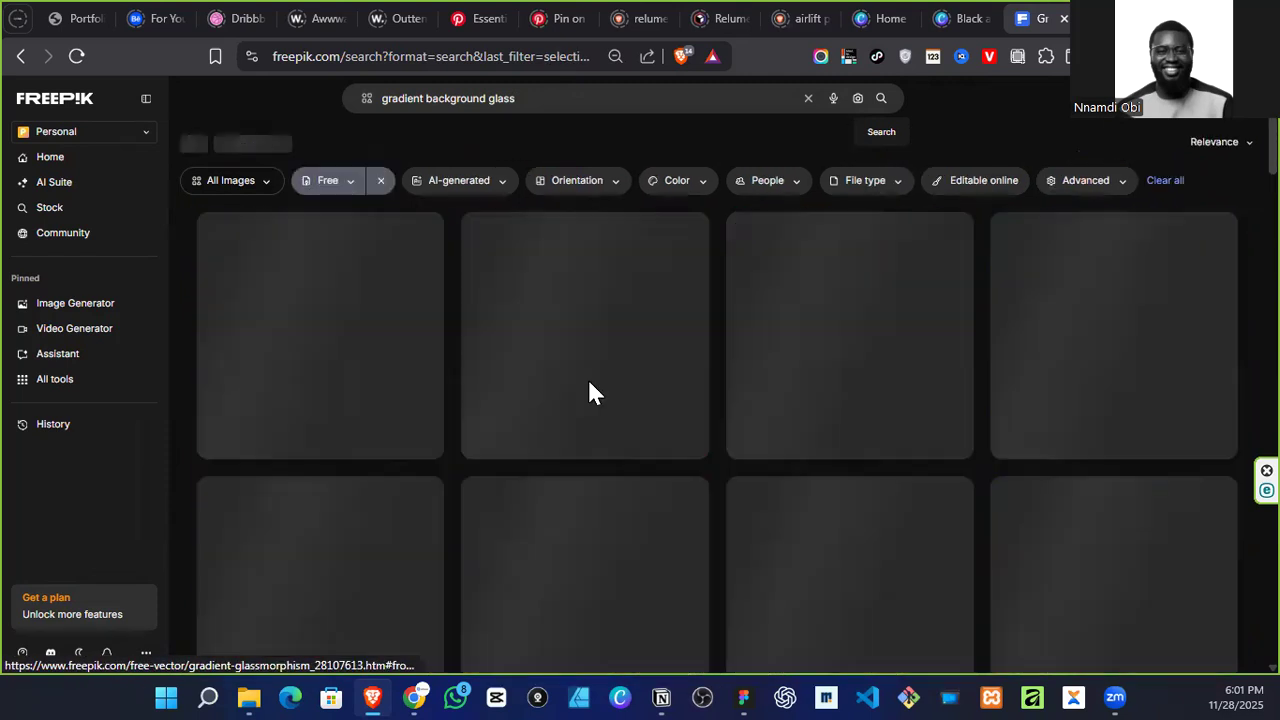
# Step: Find the ribbed-glass image in yellow and blue among the free results and open it in a new tab
pyautogui.scroll(-1, 600, 428)
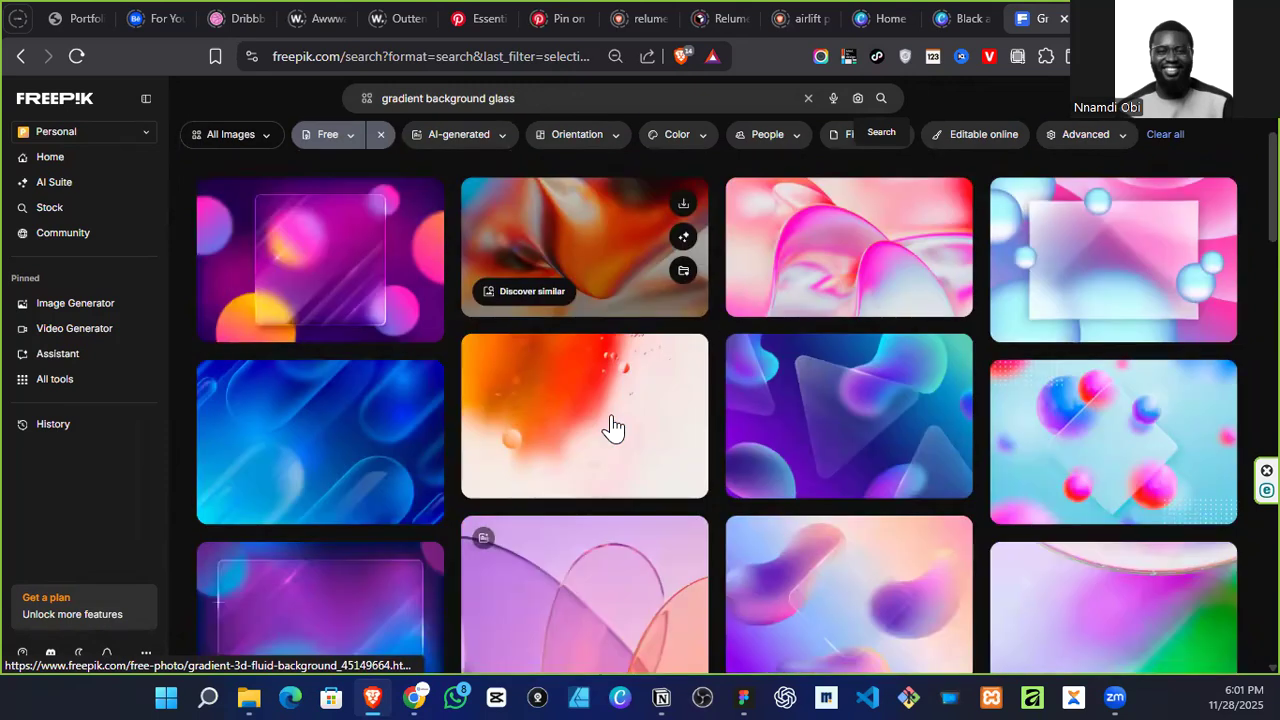
pyautogui.scroll(-6, 611, 428)
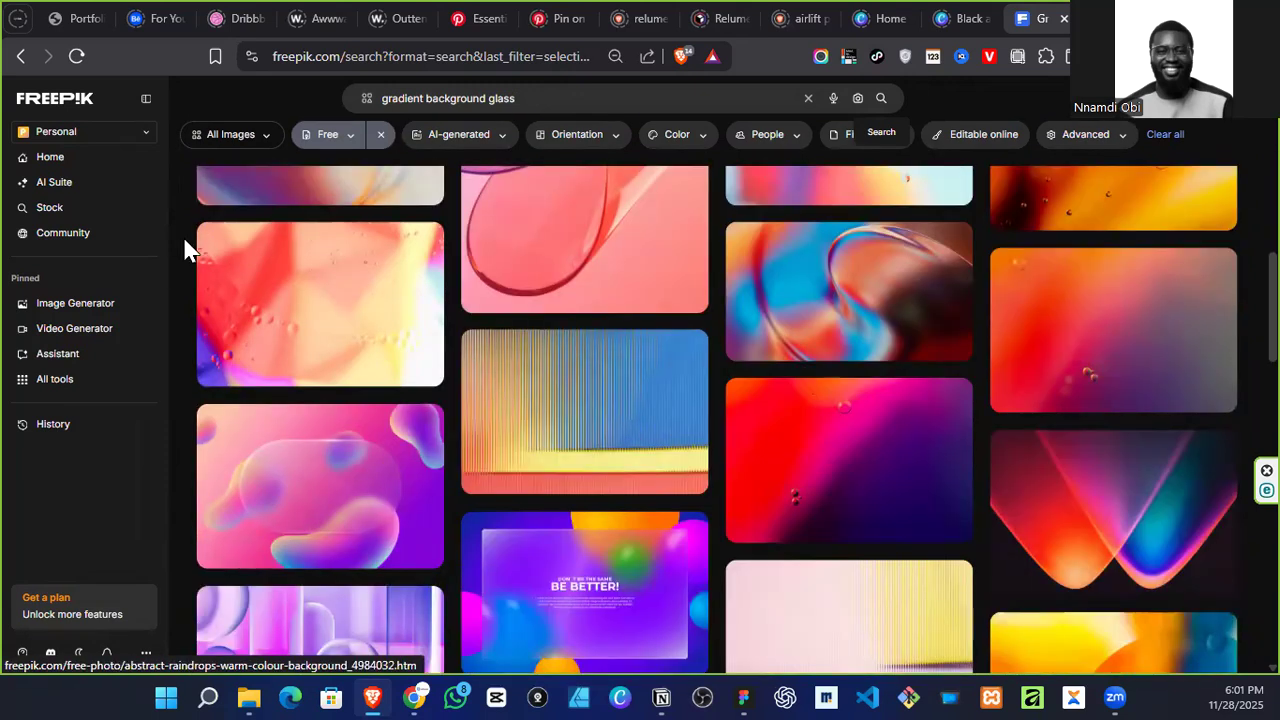
pyautogui.rightClick(551, 390)
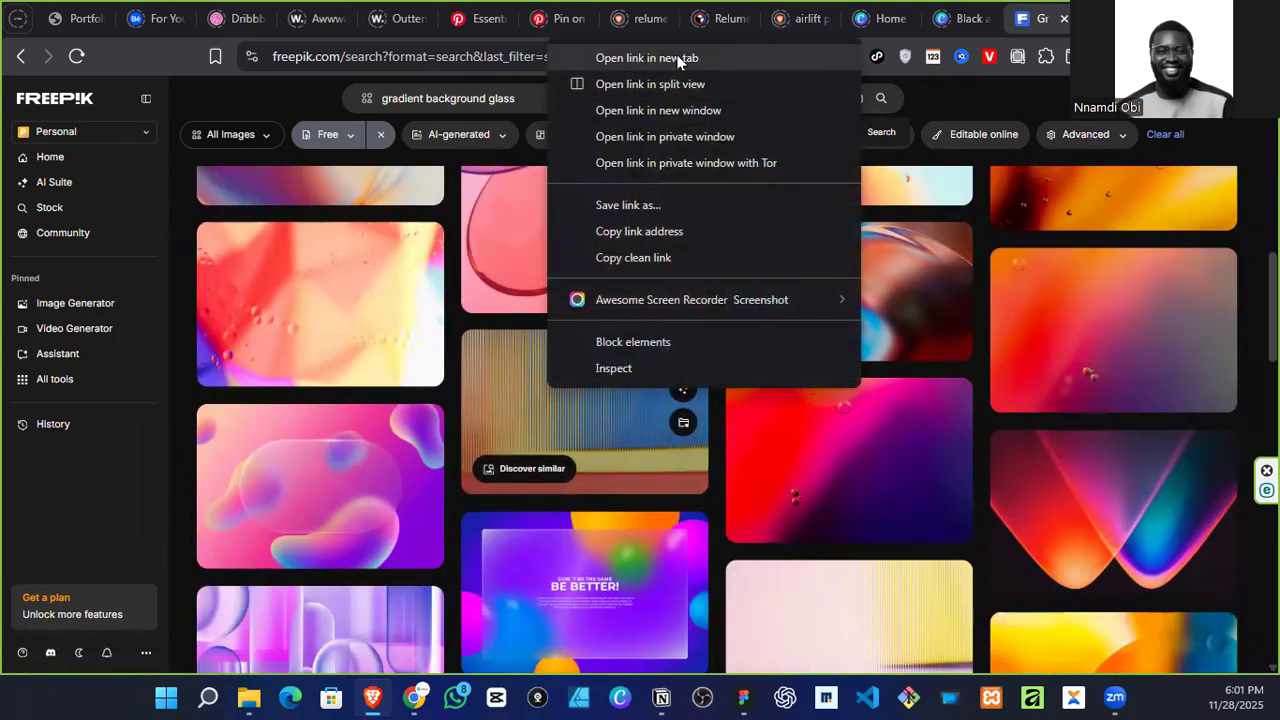
pyautogui.click(678, 60)
# Step: Find the patterned-glass image with blue above red and yellow and open it in a new tab
pyautogui.scroll(-15, 829, 370)
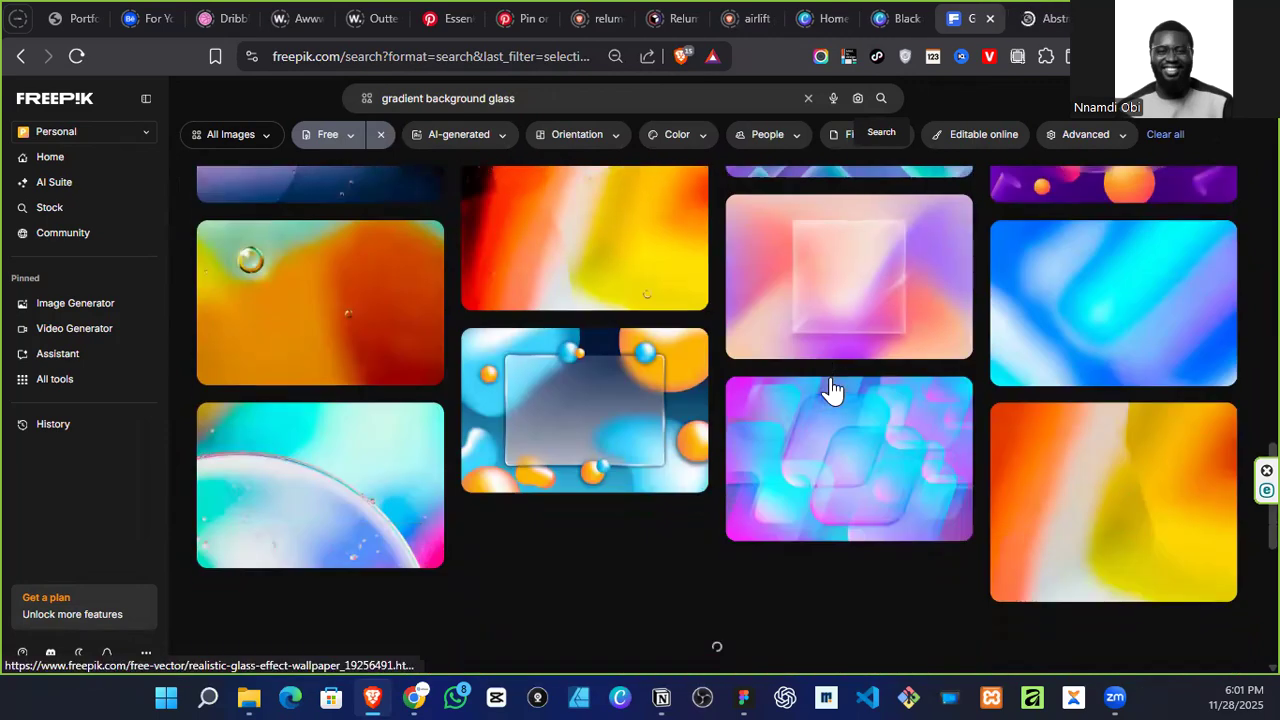
pyautogui.scroll(-2, 820, 408)
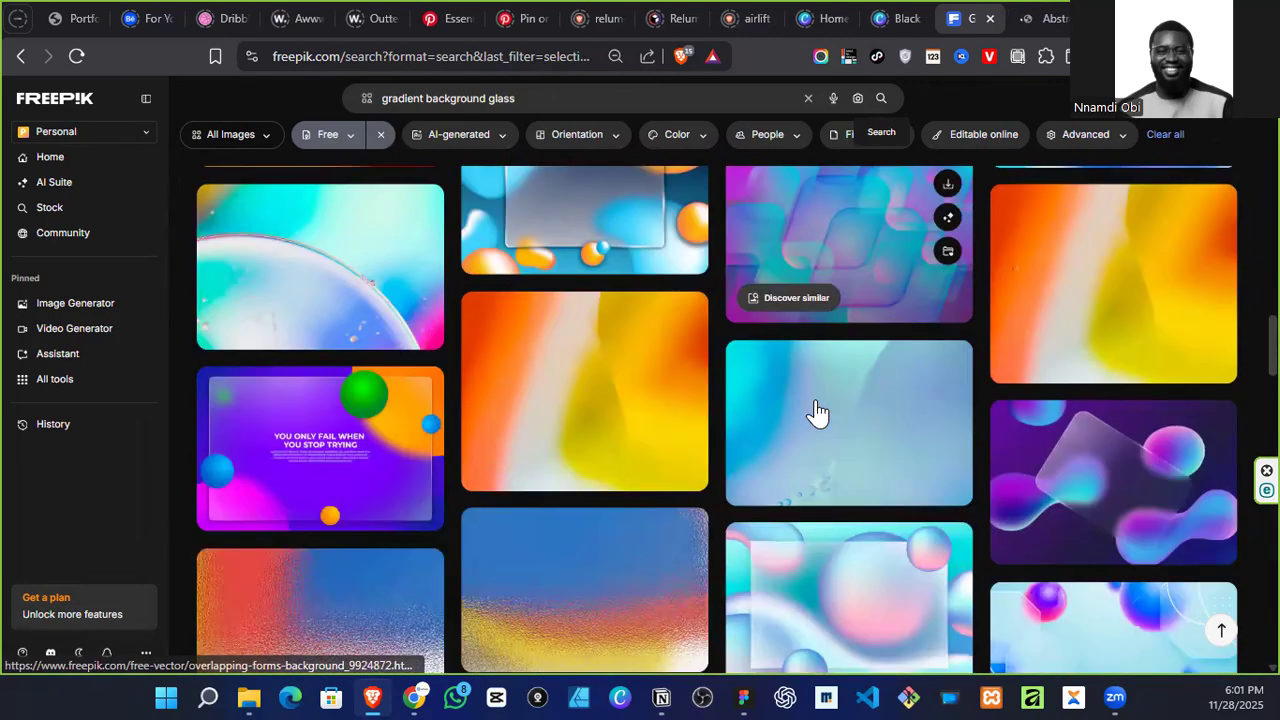
pyautogui.scroll(-2, 816, 410)
pyautogui.rightClick(543, 390)
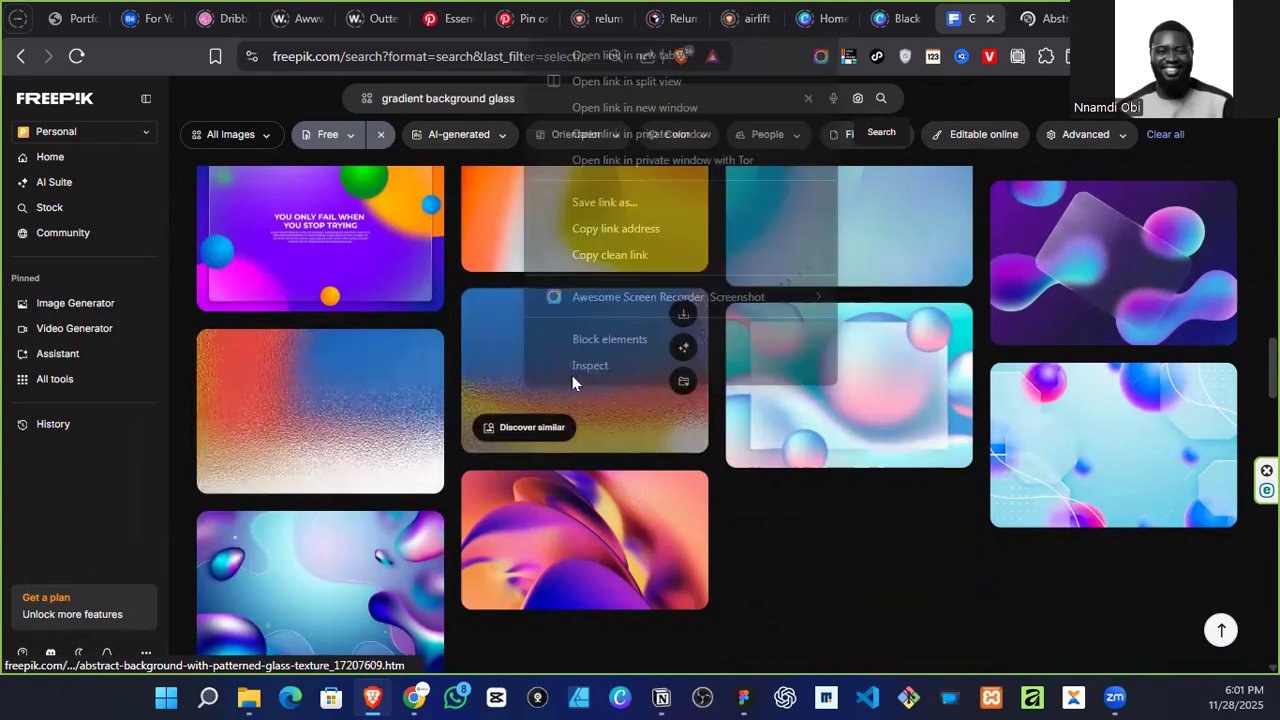
pyautogui.click(652, 56)
# Step: Find the ribbed-glass image in soft red fading to white among the free results and open it in a new tab
pyautogui.scroll(-5, 695, 320)
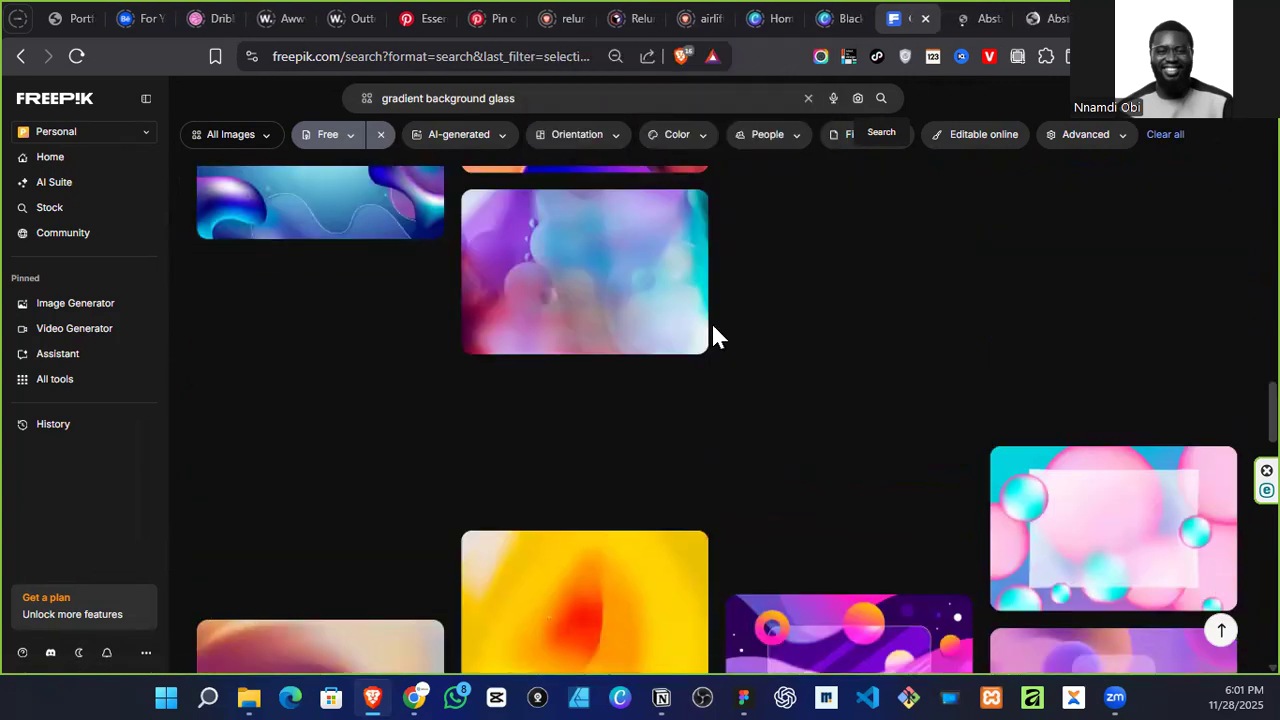
pyautogui.scroll(-5, 712, 340)
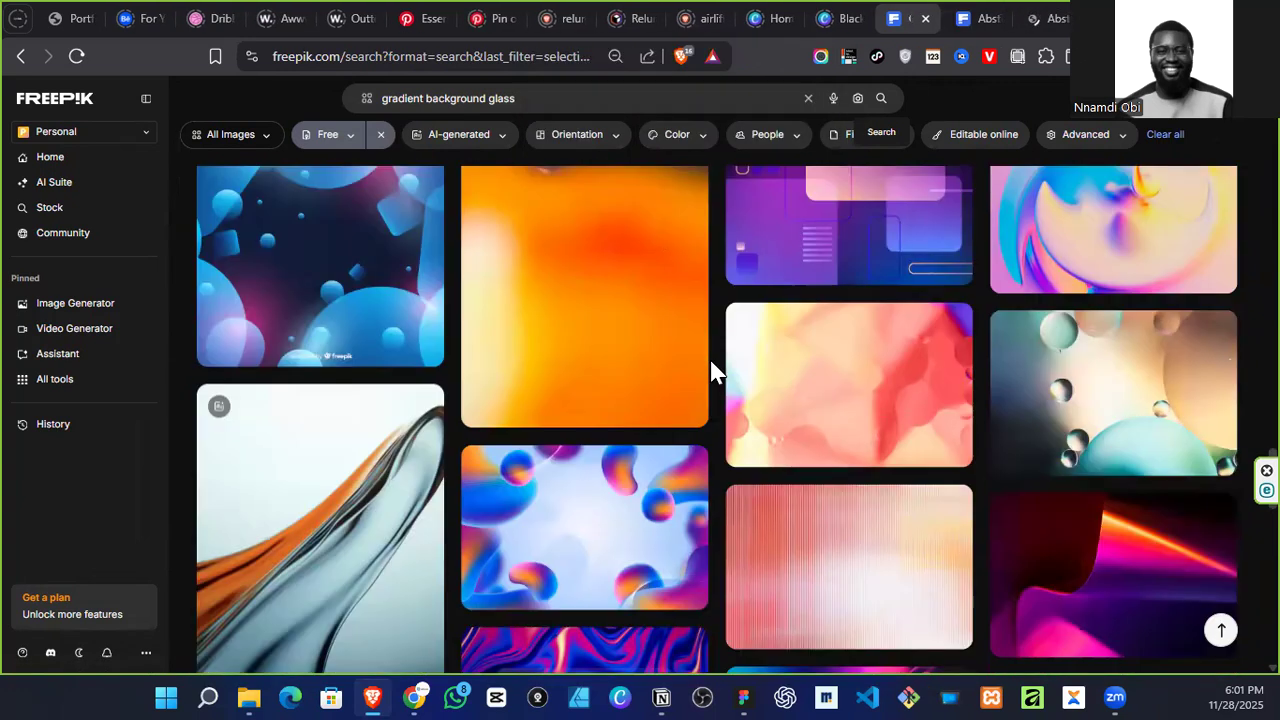
pyautogui.scroll(-3, 712, 372)
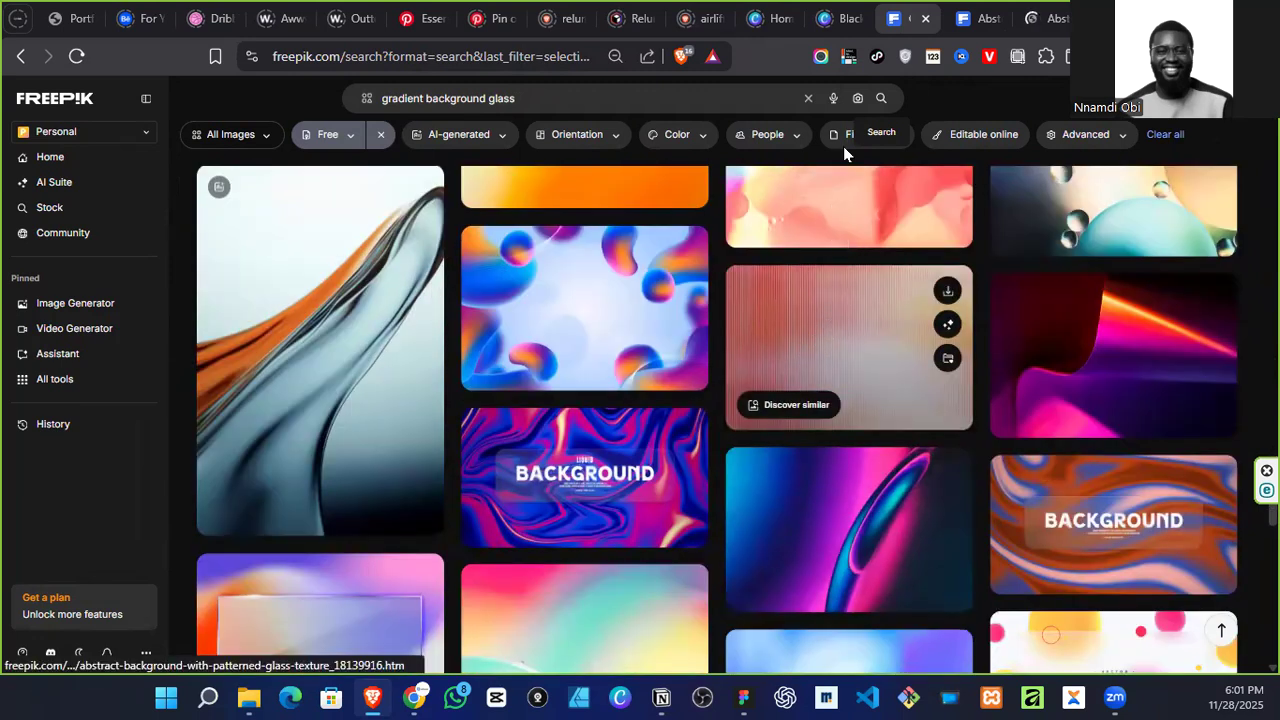
pyautogui.rightClick(822, 330)
pyautogui.click(882, 346)
# Step: Find the patterned-glass image in pink and white with an orange spot and open it in a new tab
pyautogui.scroll(-1, 852, 398)
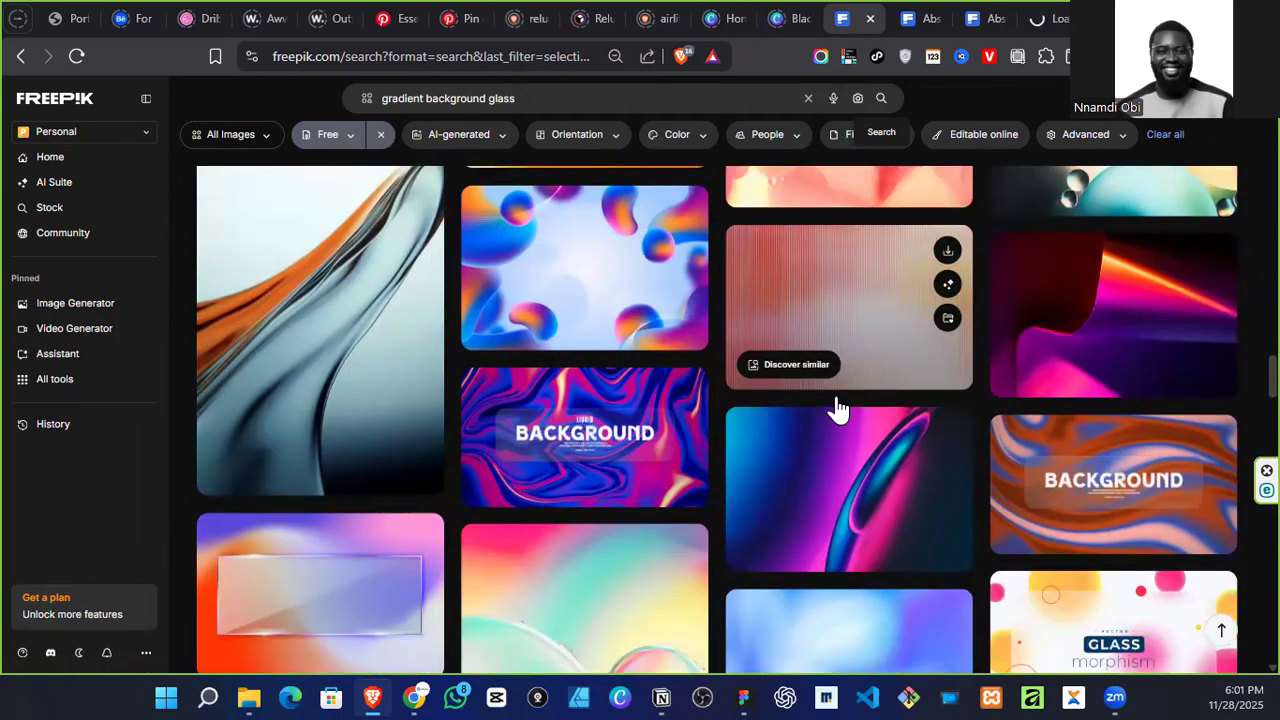
pyautogui.scroll(-10, 817, 409)
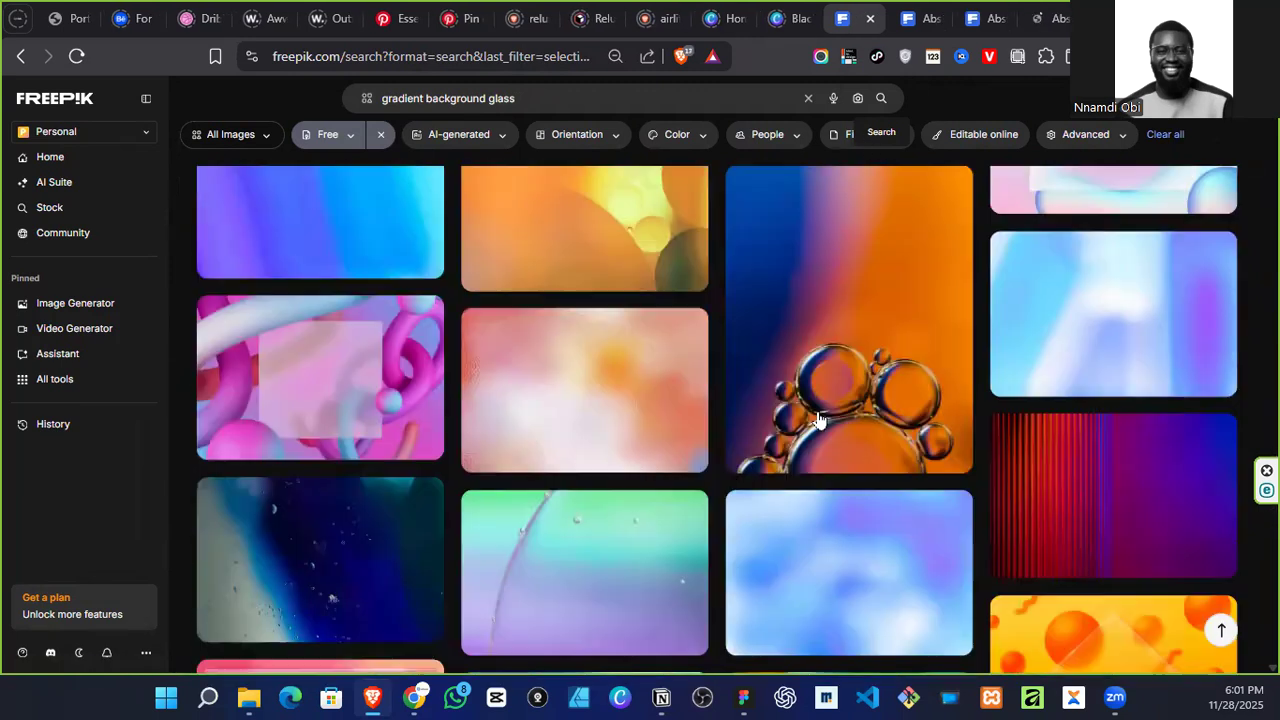
pyautogui.rightClick(533, 390)
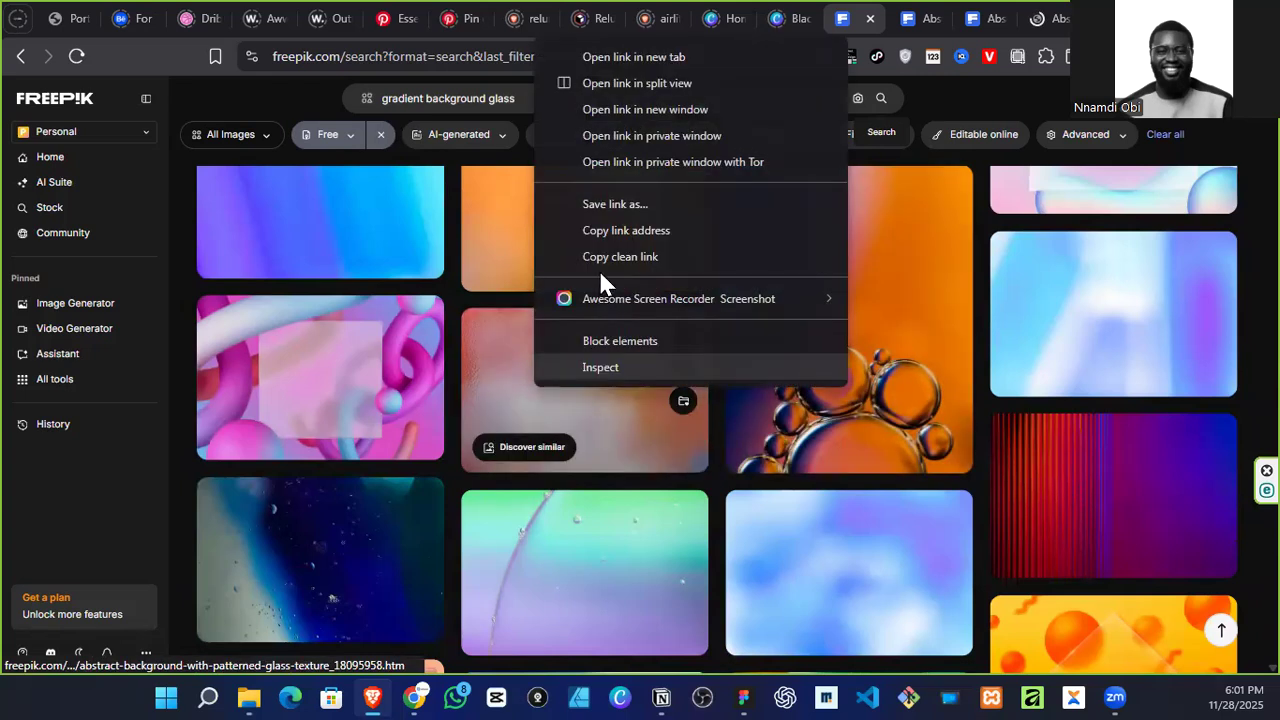
pyautogui.click(645, 57)
# Step: Find the abstract chromatic gradient image in green and blue ribbed glass and open it in a new tab
pyautogui.scroll(-5, 1000, 380)
pyautogui.scroll(2, 1032, 390)
pyautogui.scroll(-2, 600, 420)
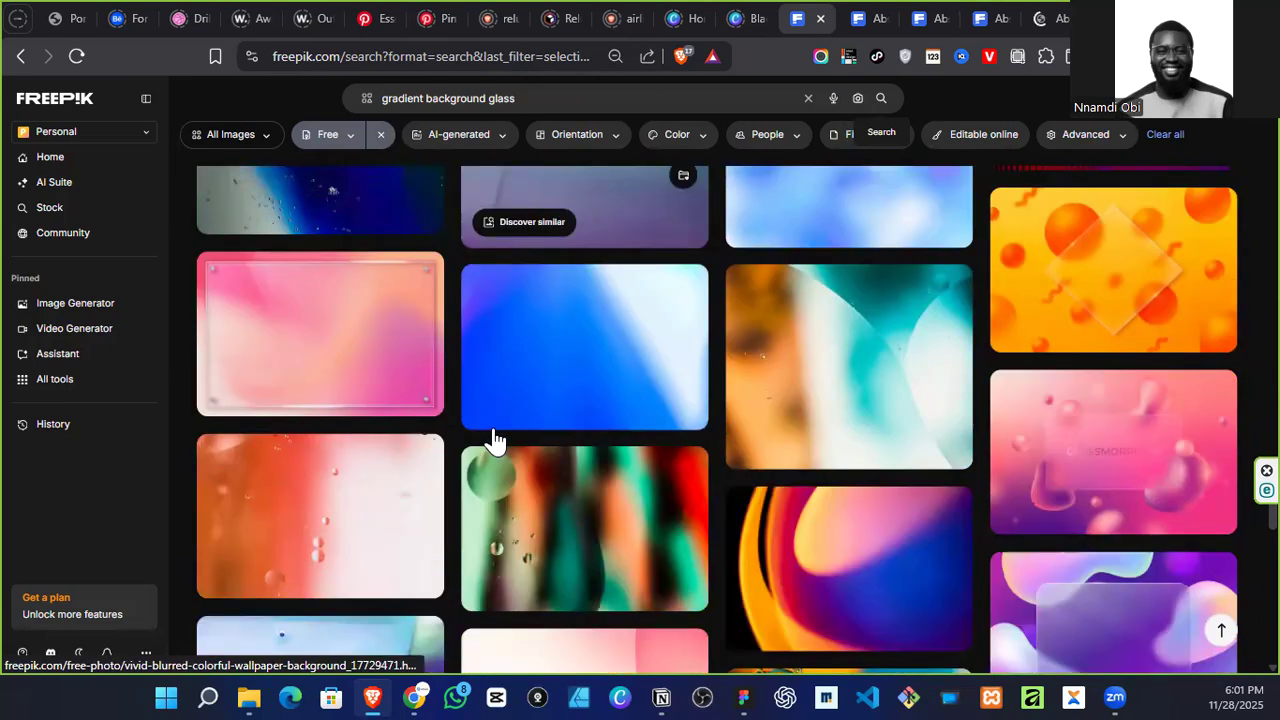
pyautogui.scroll(-5, 493, 440)
pyautogui.scroll(-6, 493, 440)
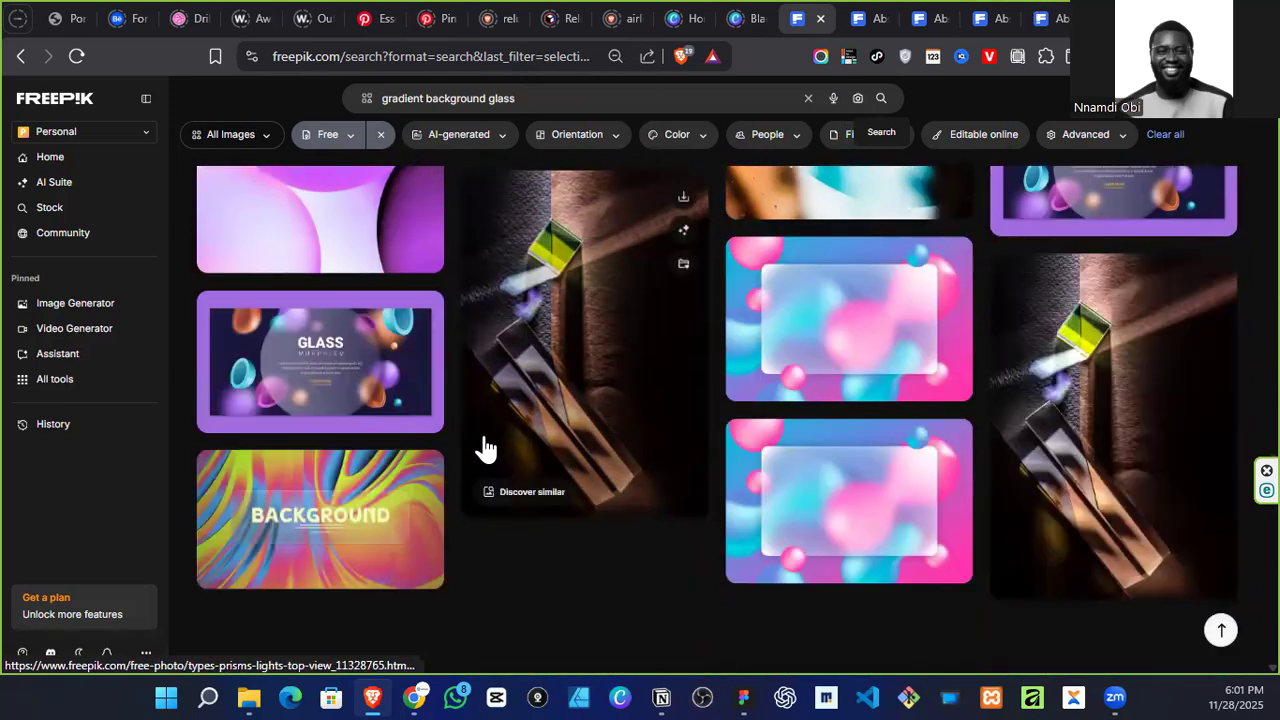
pyautogui.scroll(-8, 485, 450)
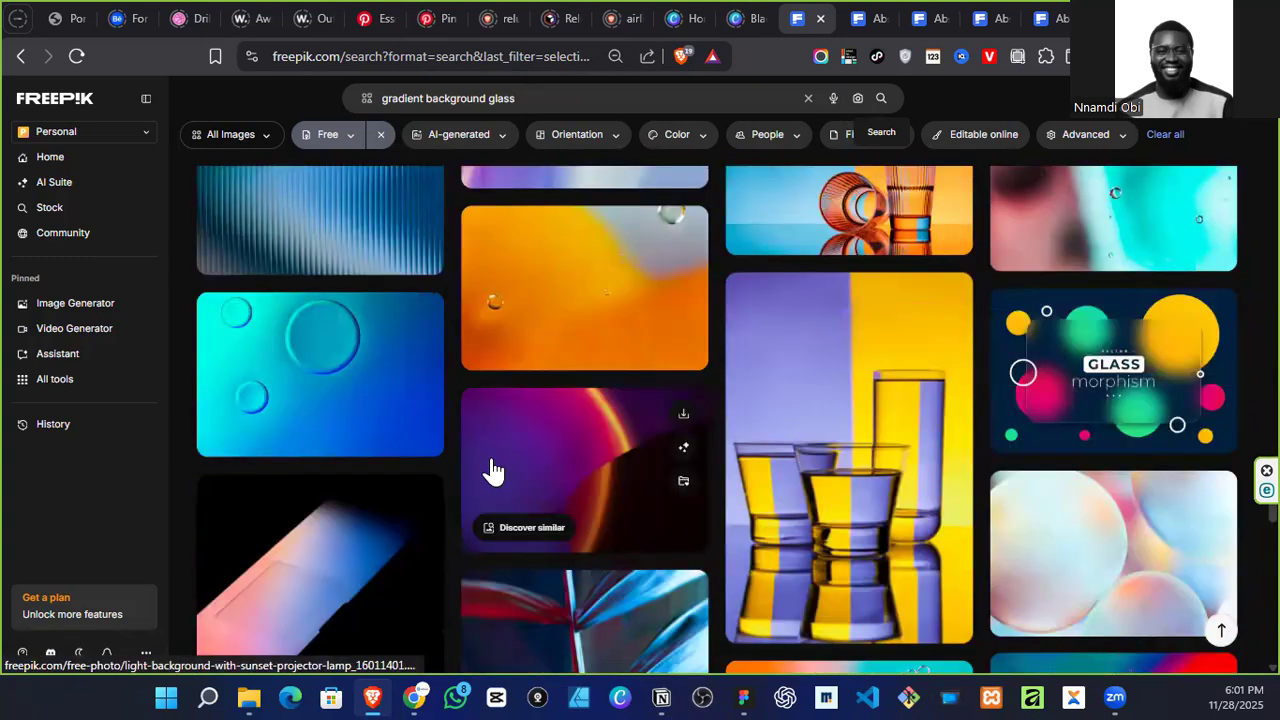
pyautogui.scroll(2, 493, 470)
pyautogui.rightClick(334, 330)
pyautogui.click(408, 344)
# Step: Download the yellow-and-blue ribbed-glass image and the blue, red and yellow patterned-glass image into the Portfolio By SMO folder
pyautogui.scroll(-10, 566, 380)
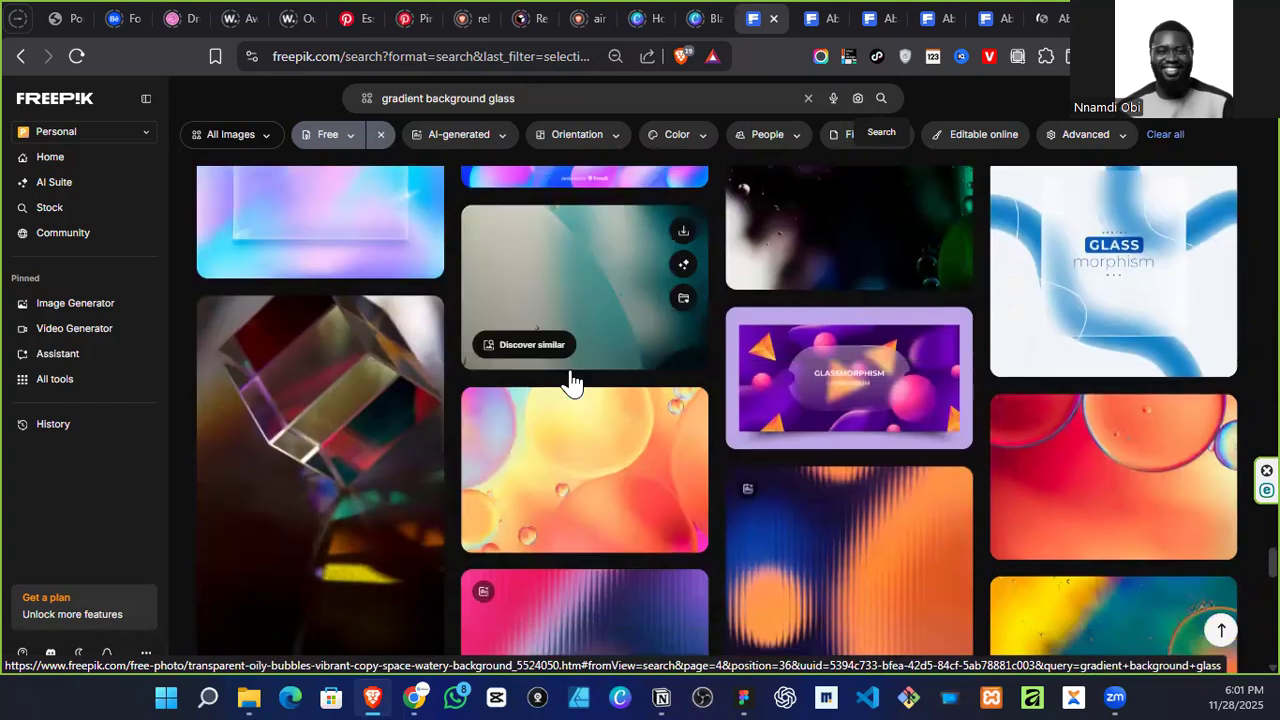
pyautogui.scroll(-4, 572, 381)
pyautogui.scroll(-4, 568, 366)
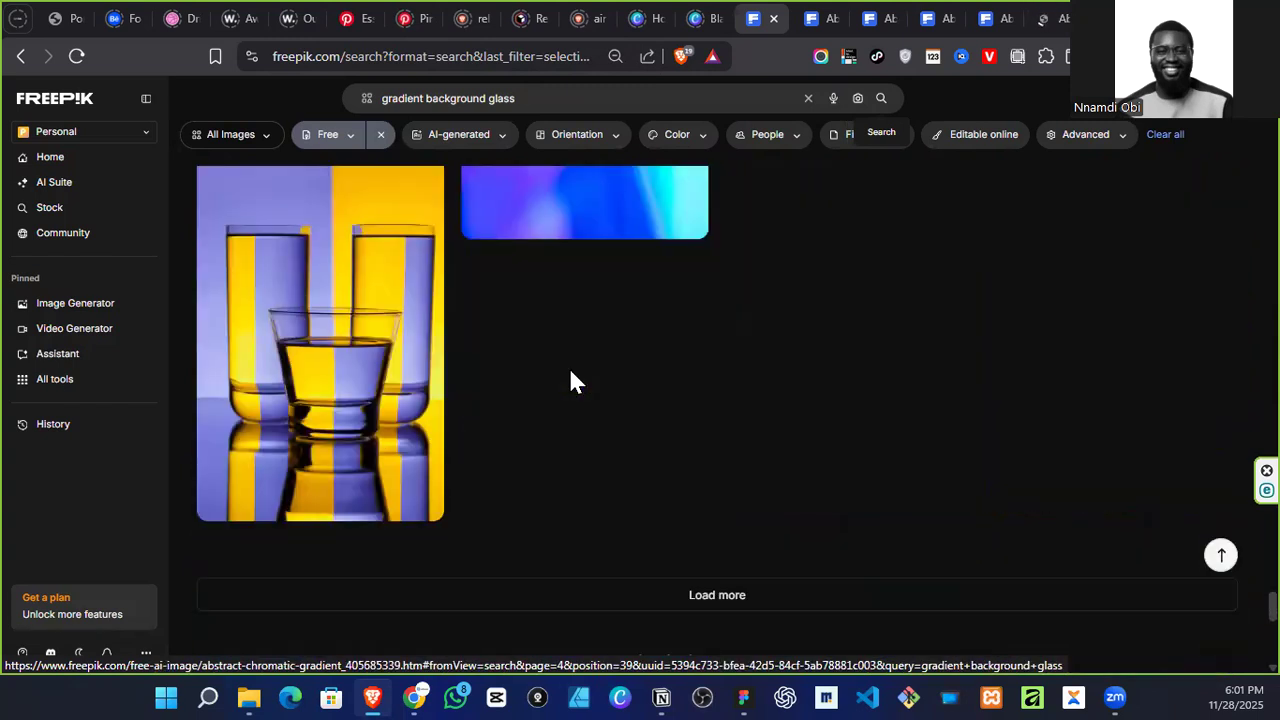
pyautogui.scroll(20, 567, 366)
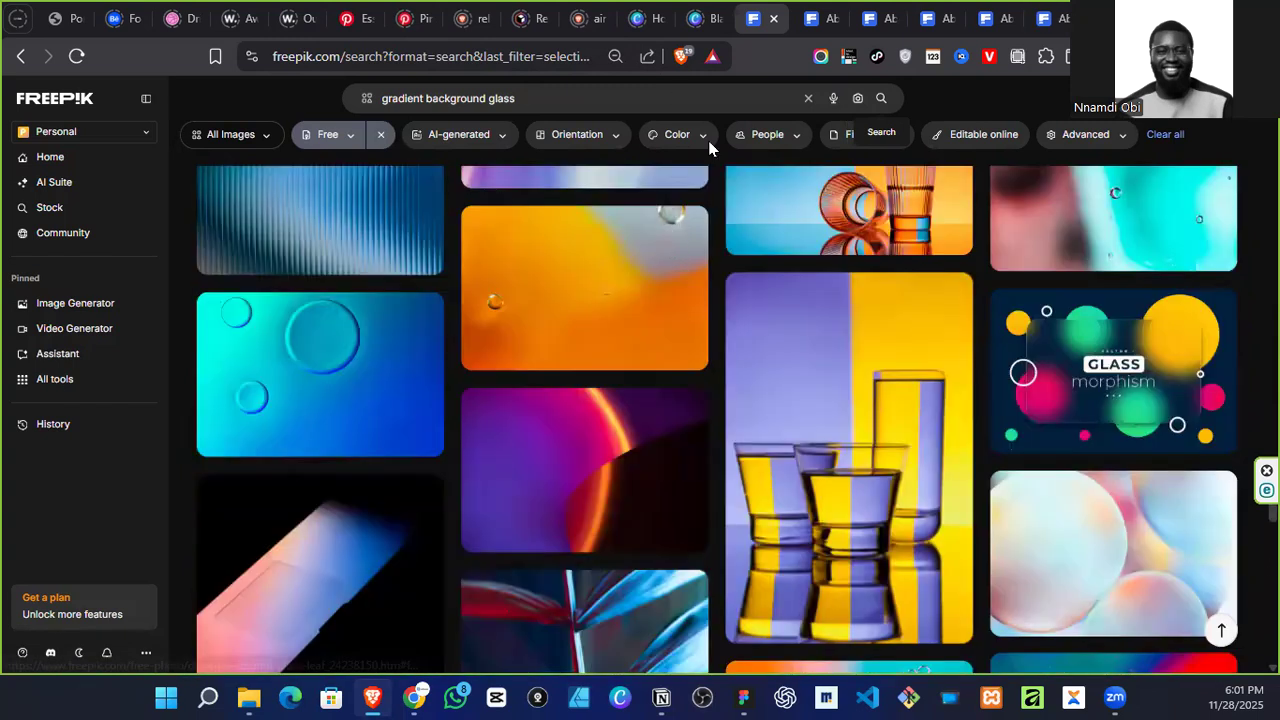
pyautogui.click(805, 20)
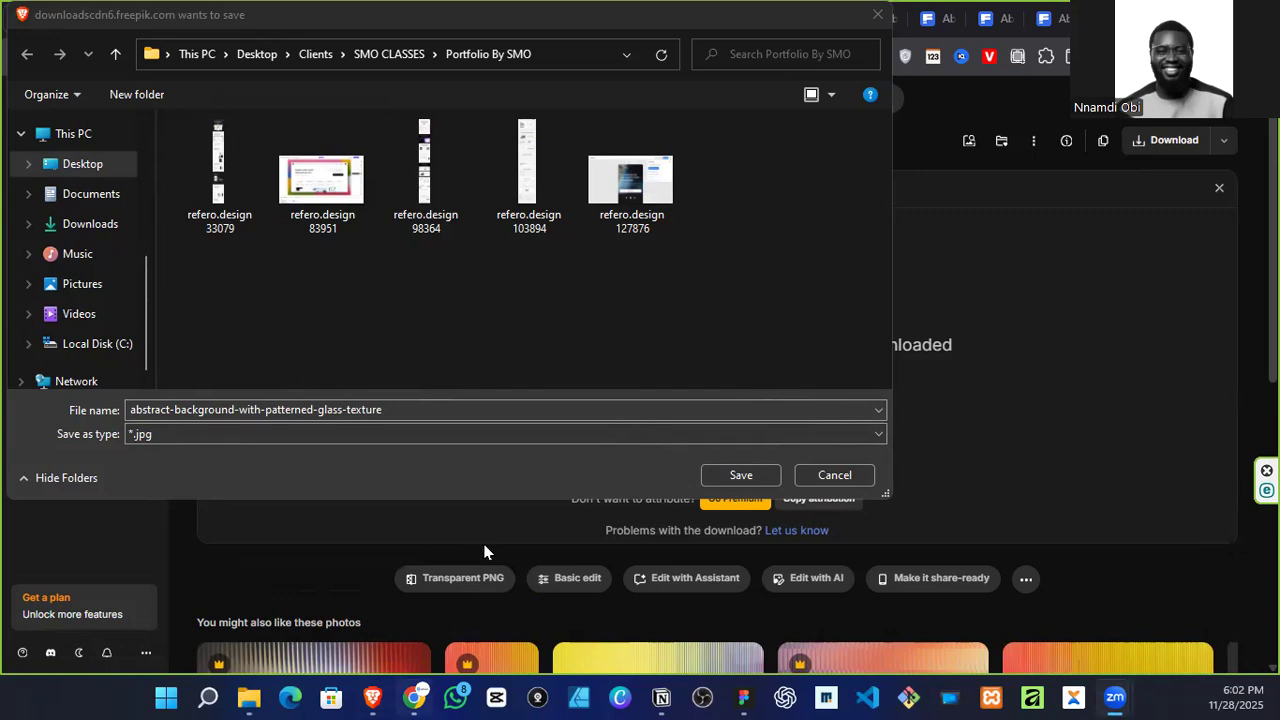
pyautogui.click(738, 477)
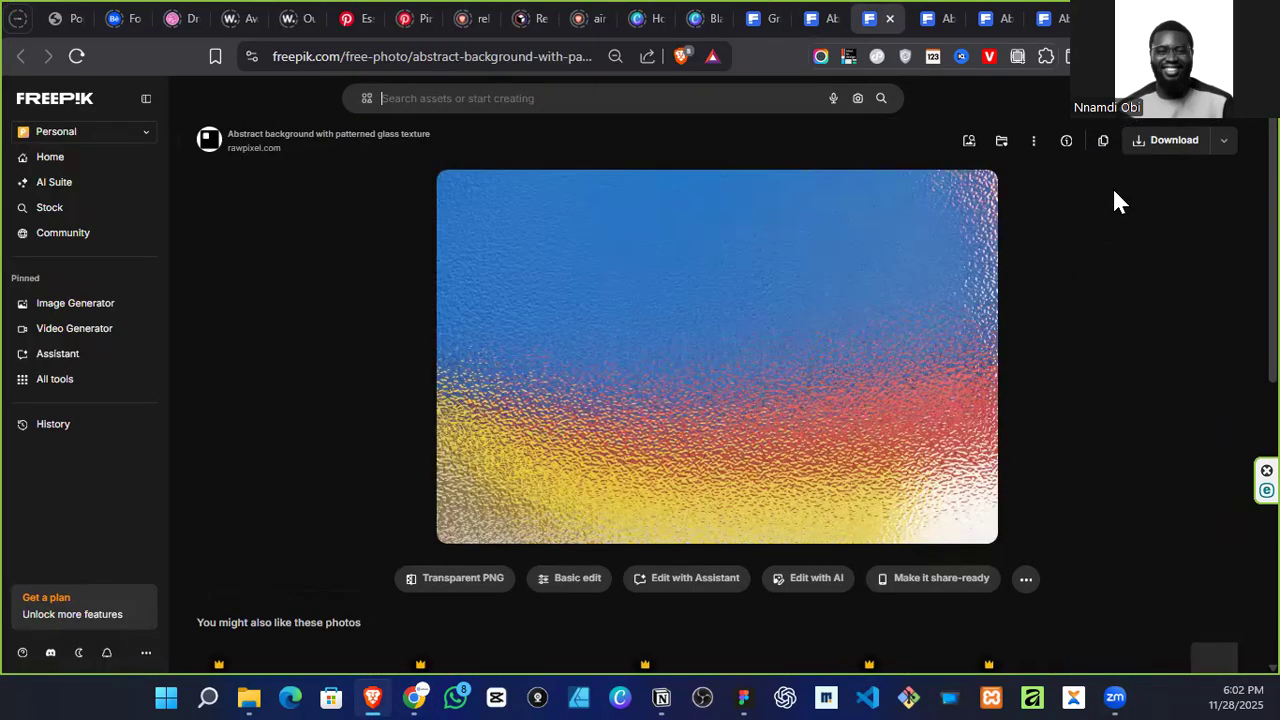
pyautogui.click(1150, 155)
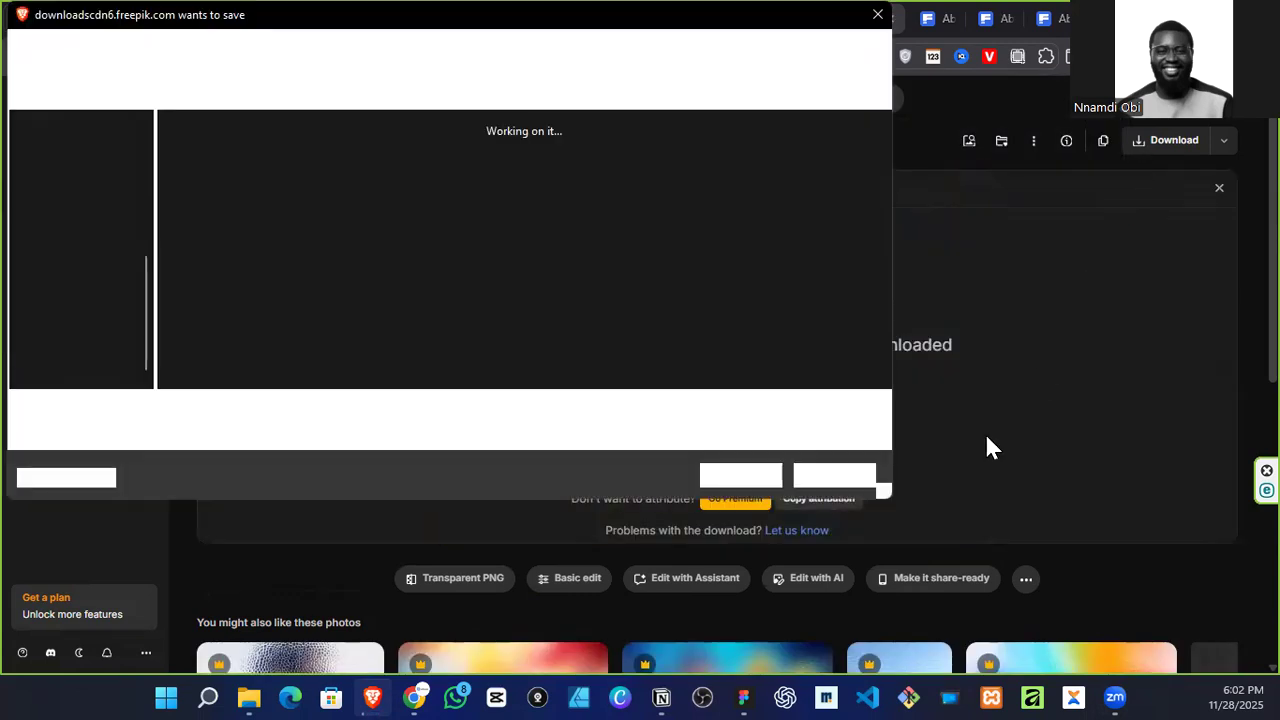
pyautogui.click(755, 470)
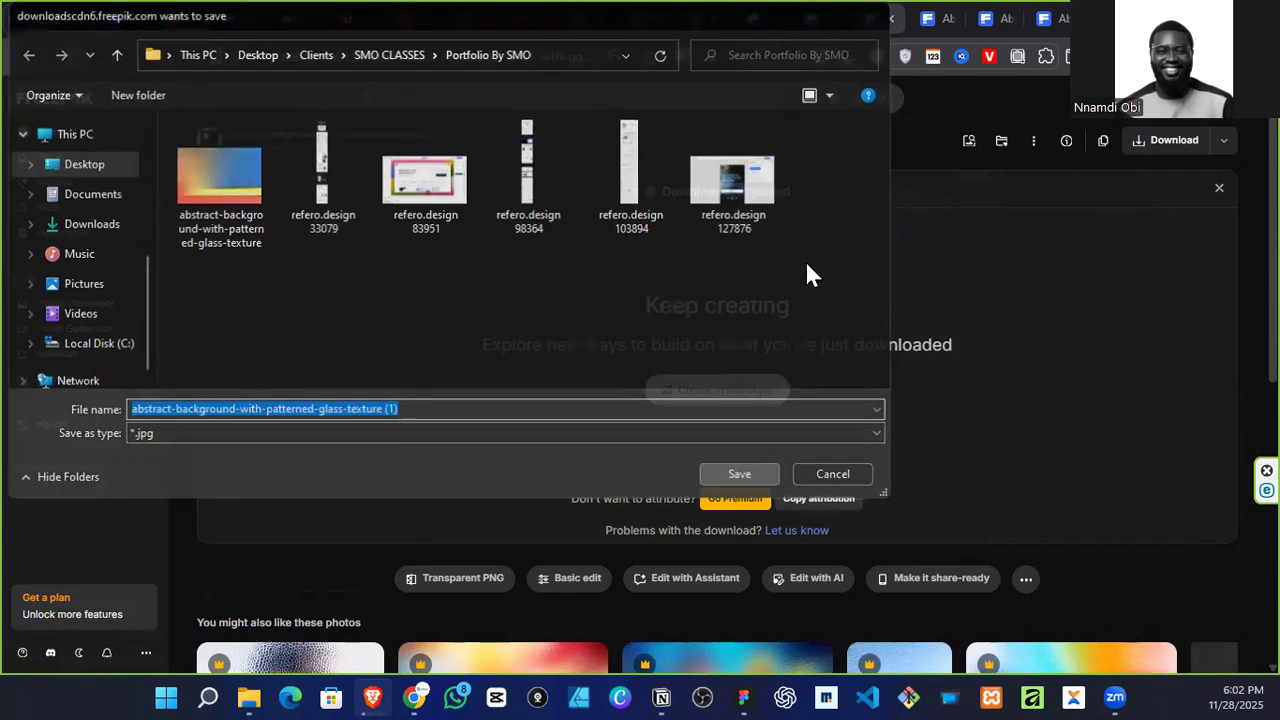
# Step: Download the red ribbed-glass image, the pink-and-orange patterned-glass image and the abstract chromatic gradient into the Portfolio By SMO folder
pyautogui.click(925, 17)
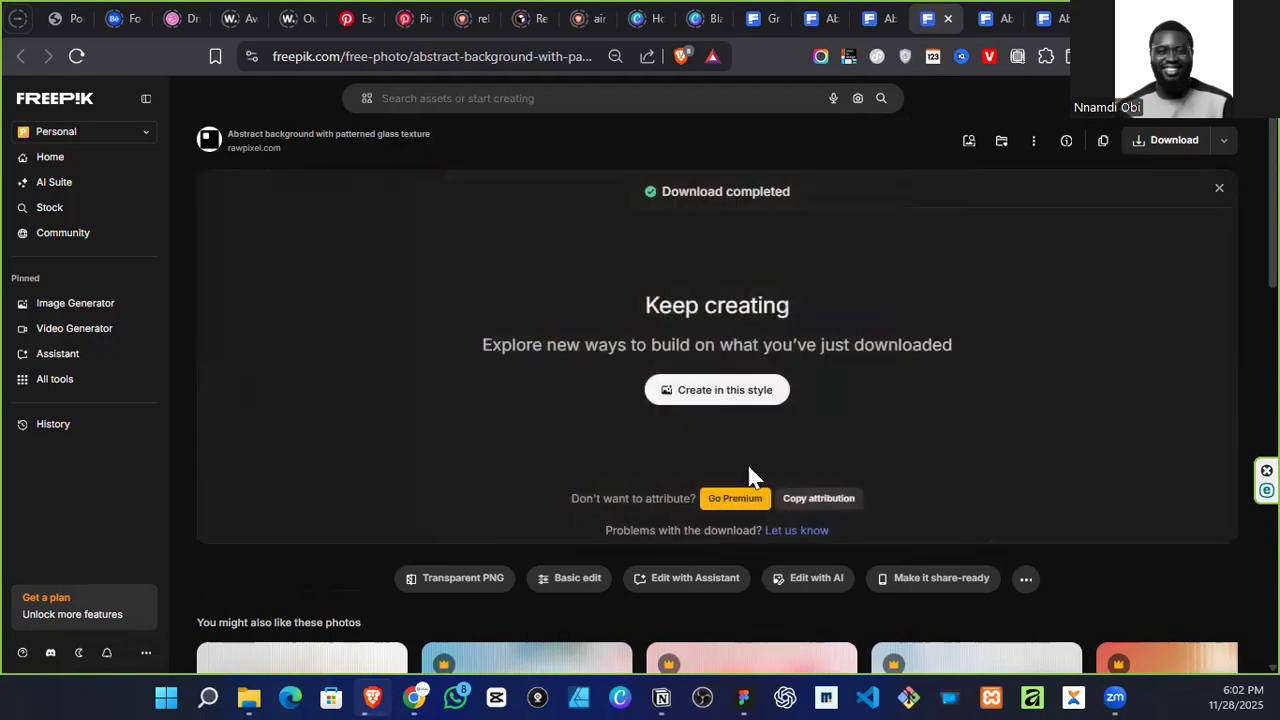
pyautogui.click(733, 476)
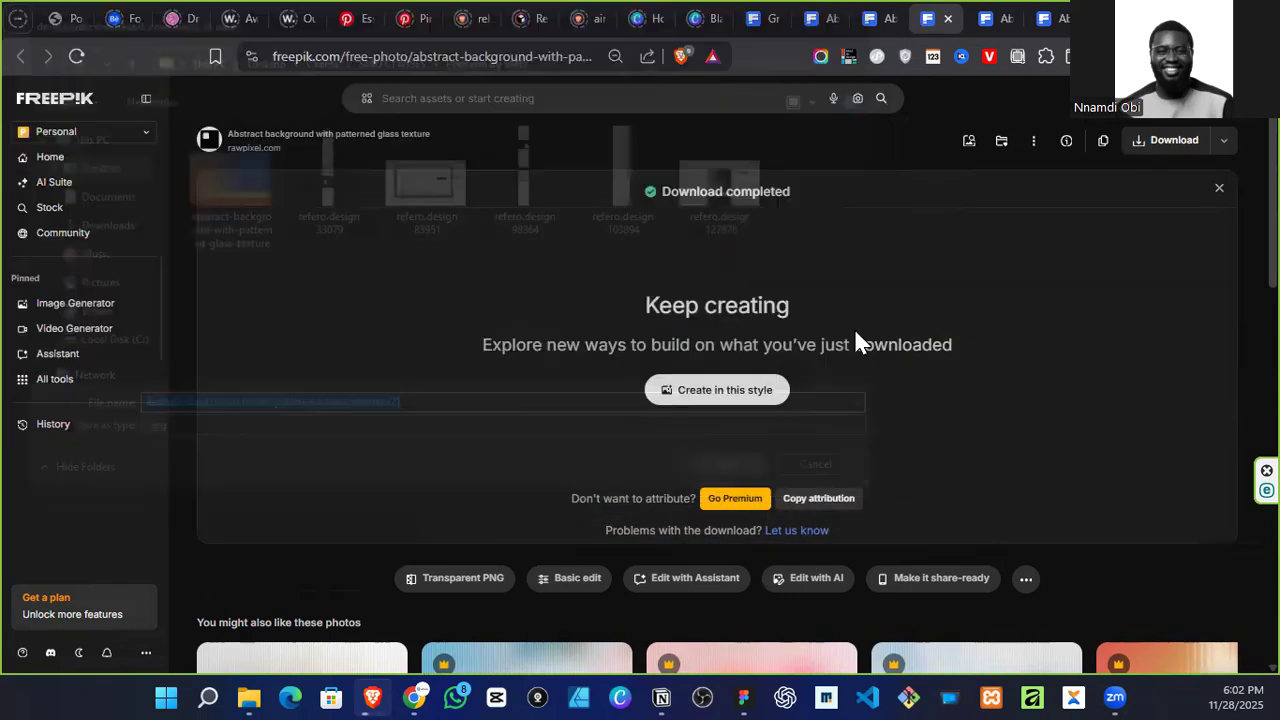
pyautogui.click(1004, 22)
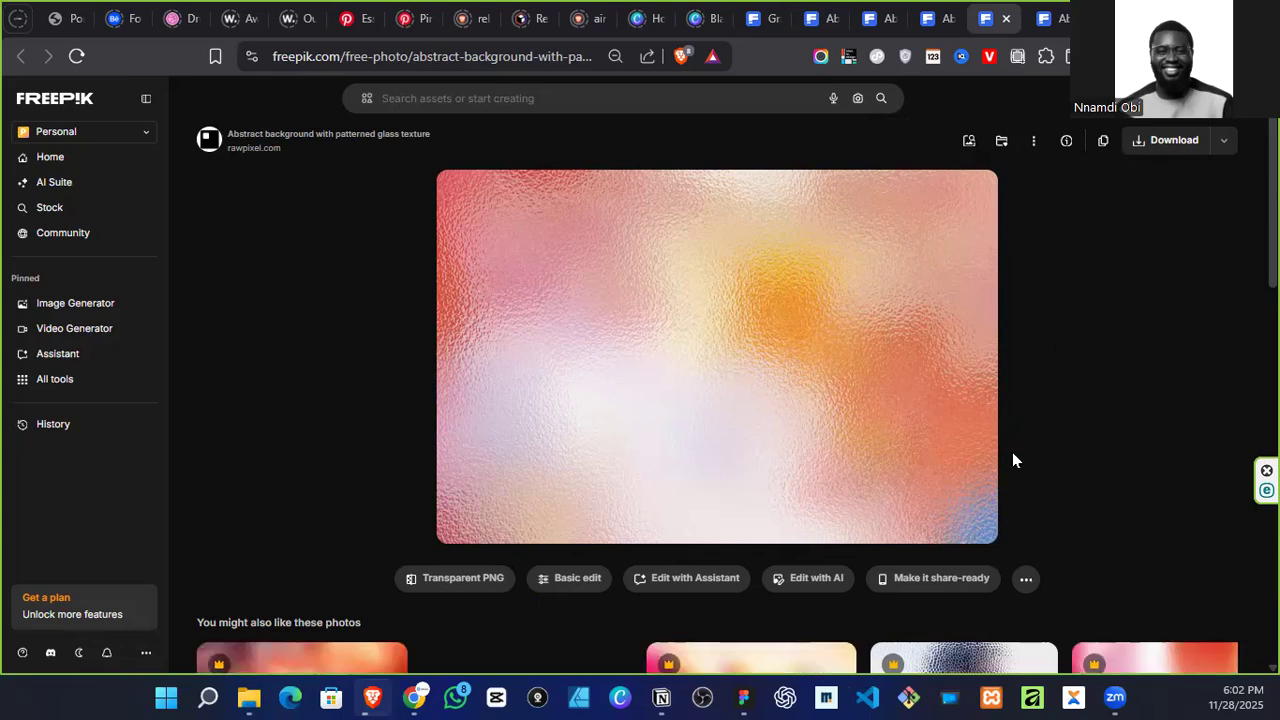
pyautogui.click(1128, 150)
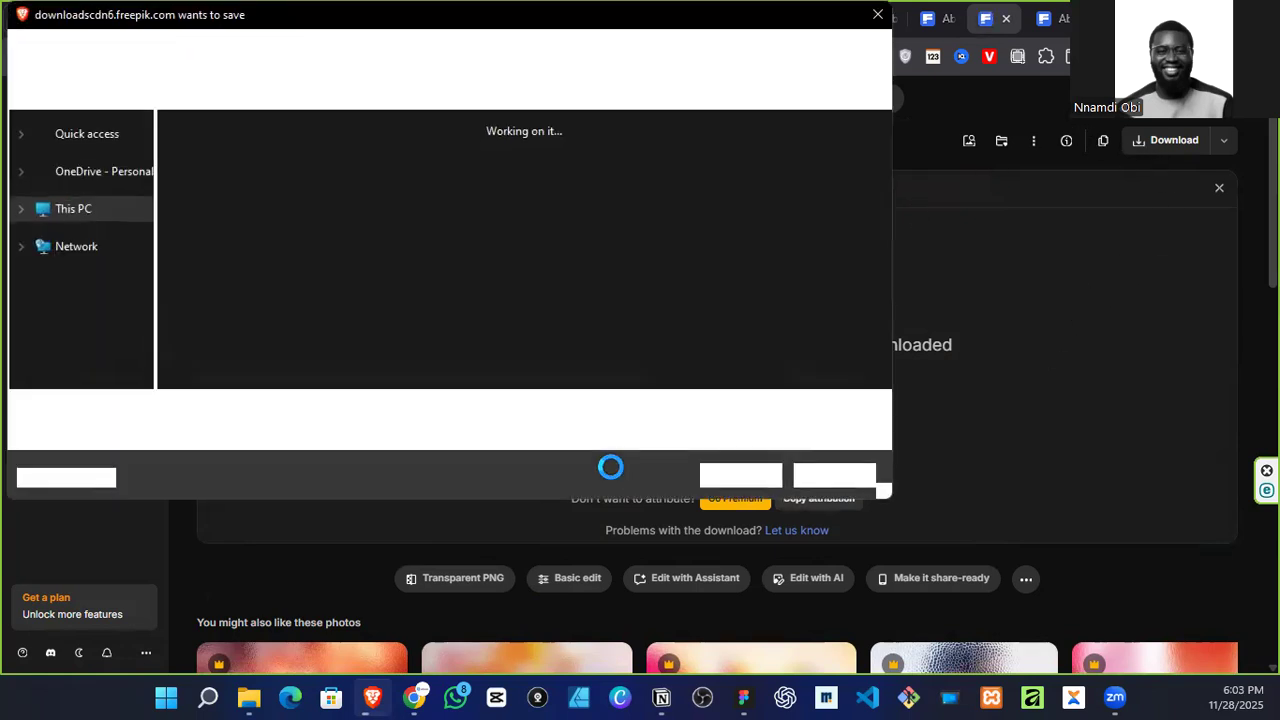
pyautogui.click(737, 474)
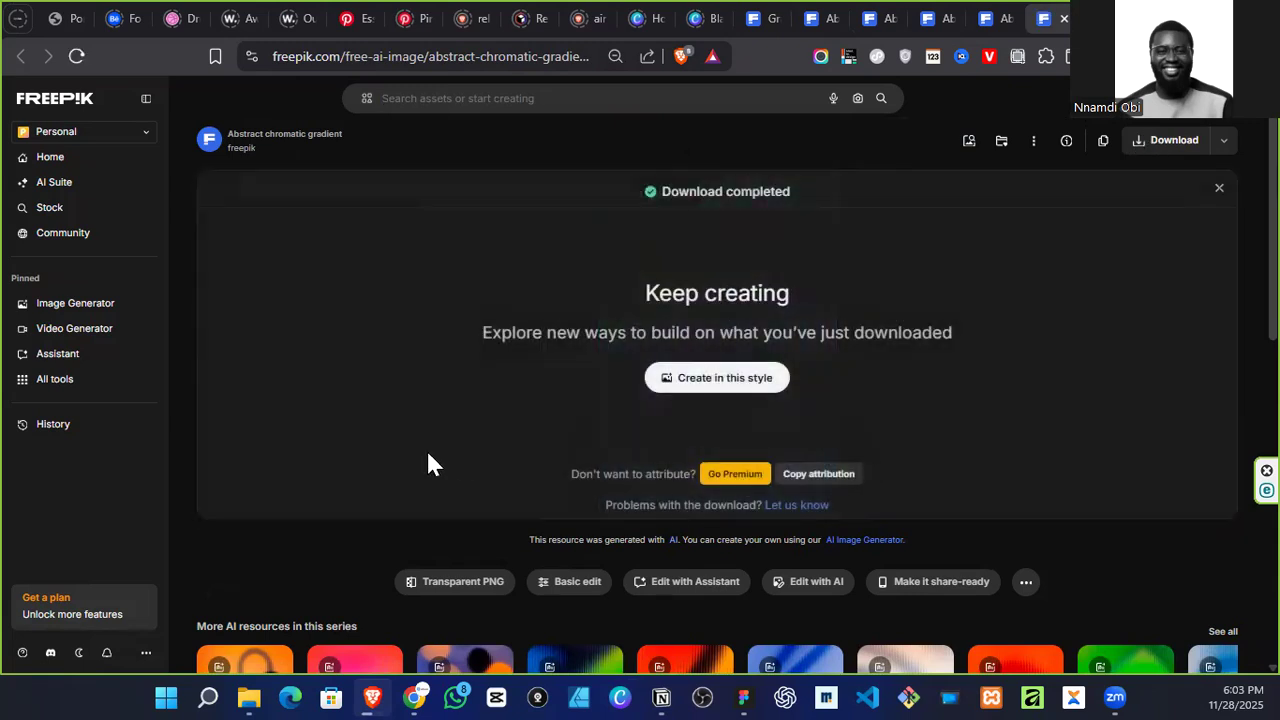
pyautogui.click(740, 481)
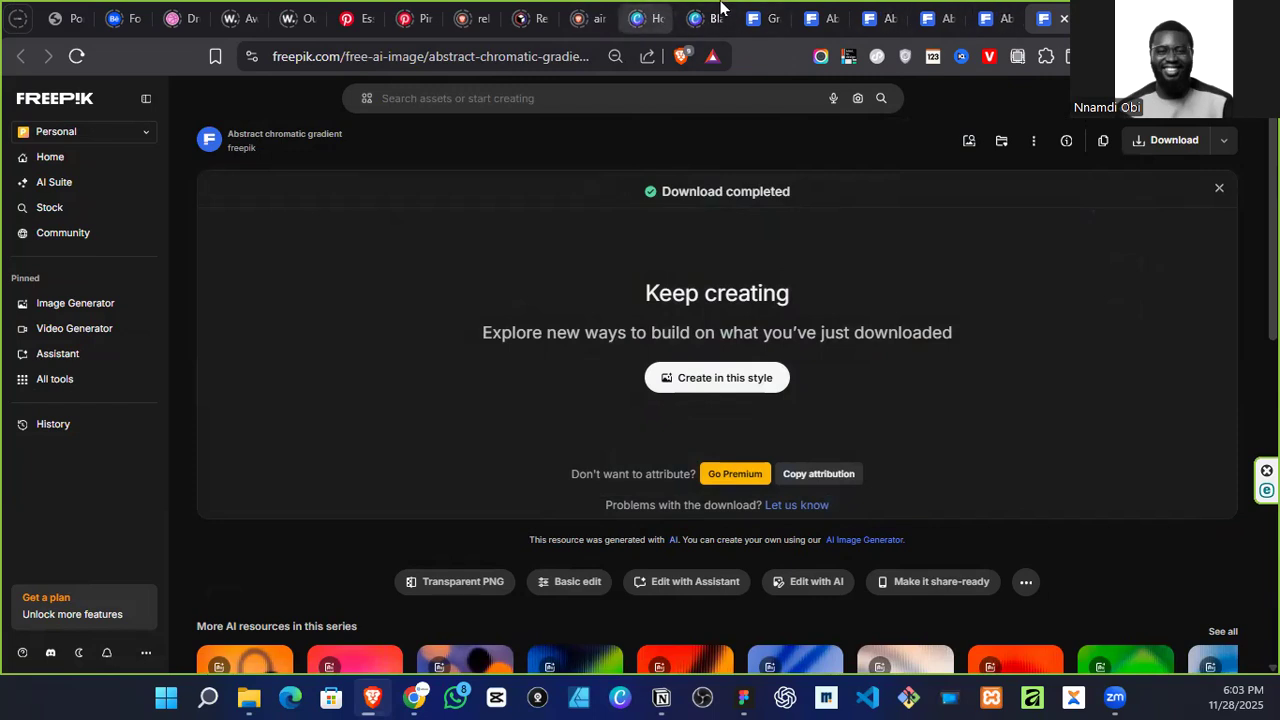
# Step: Switch to Figma and browse to the Portfolio By SMO folder to place images on an empty canvas area beside the Home page frame
pyautogui.click(1172, 17)
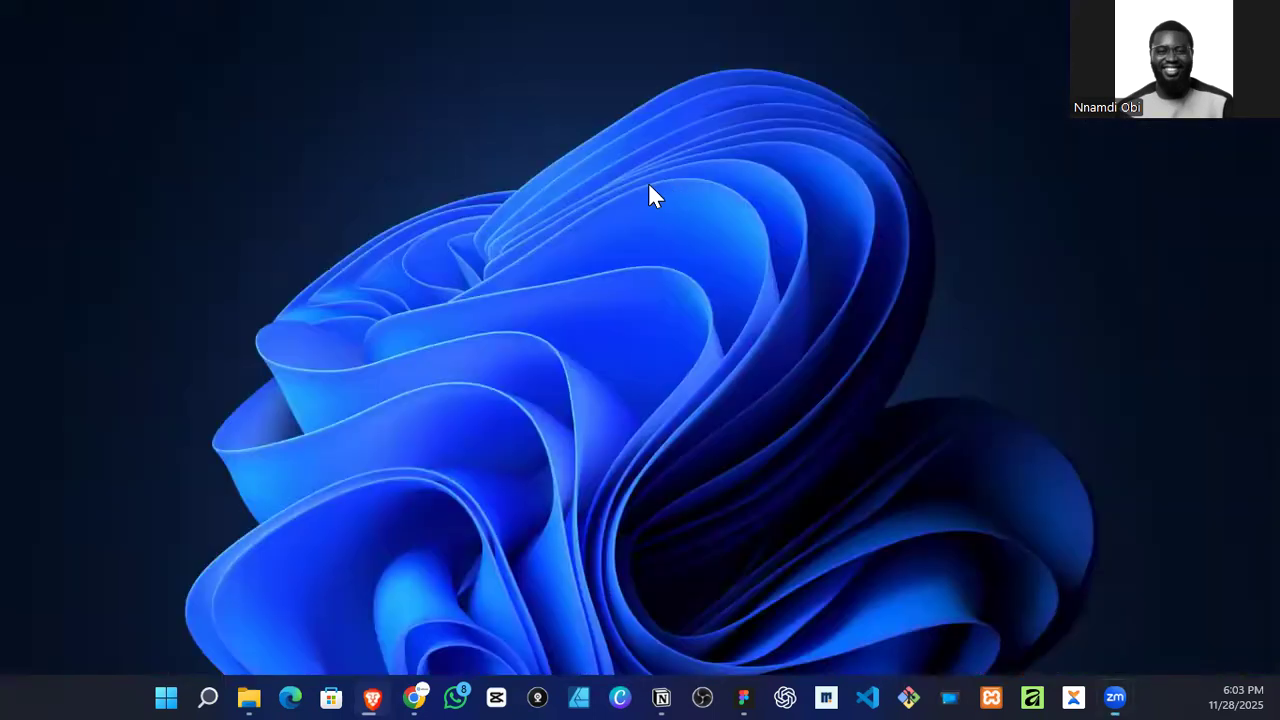
pyautogui.click(743, 692)
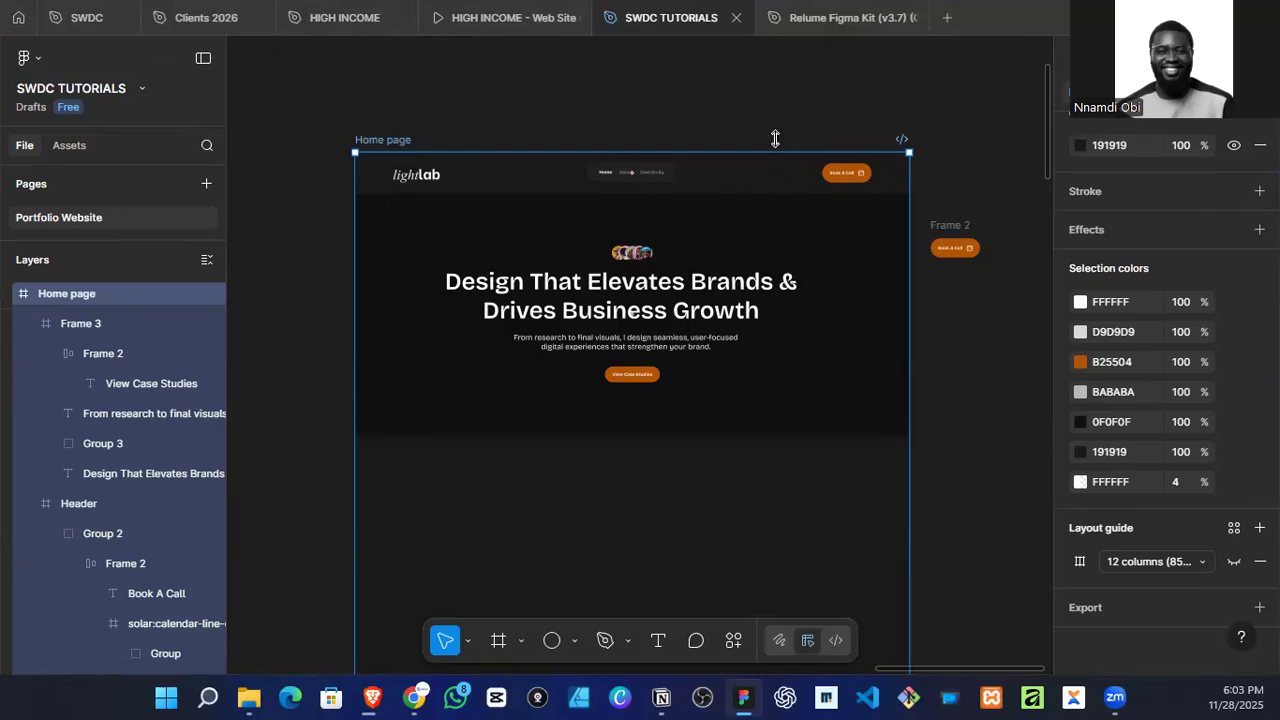
pyautogui.scroll(-3, 780, 132)
pyautogui.hscroll(10, 857, 349)
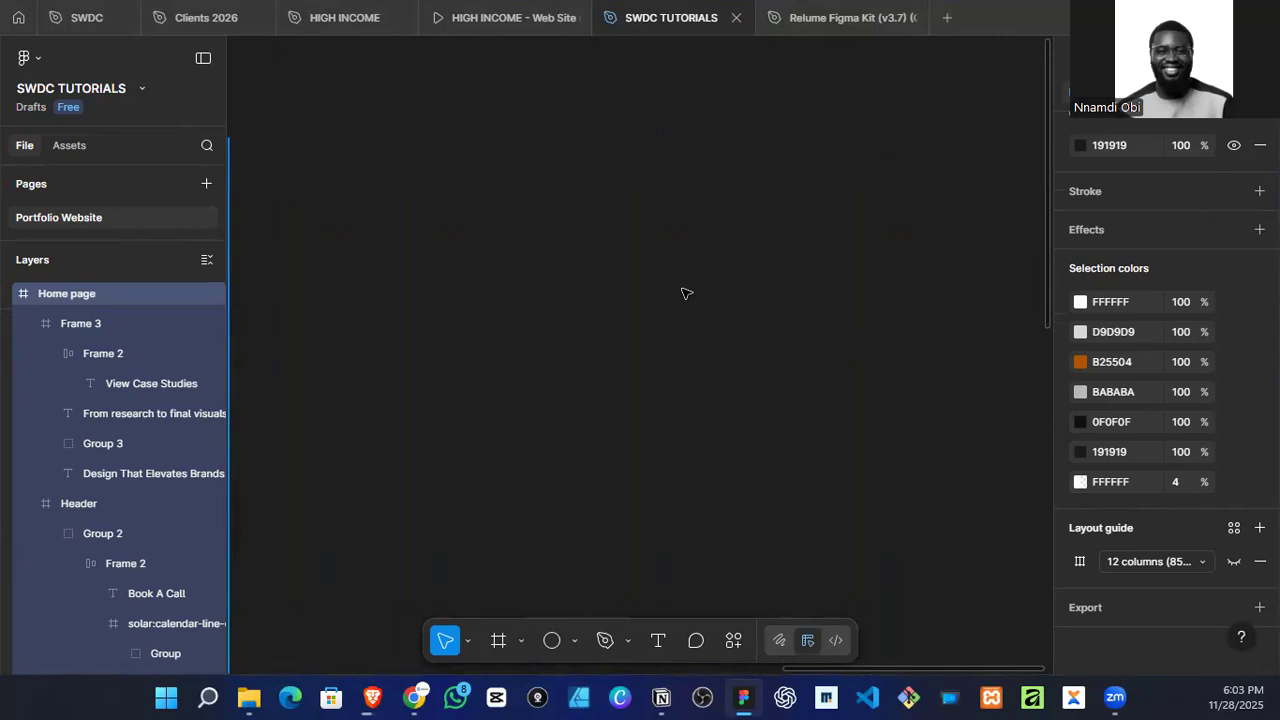
pyautogui.click(686, 293)
pyautogui.click(28, 59)
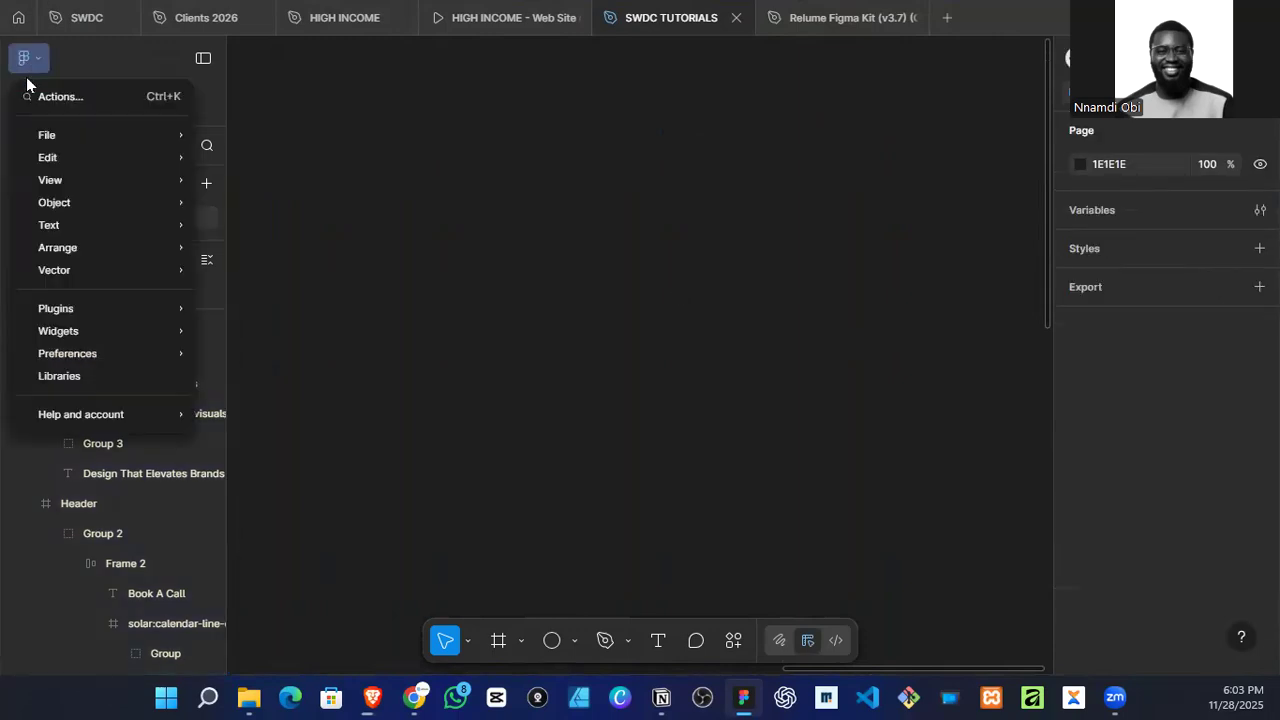
pyautogui.moveTo(120, 135)
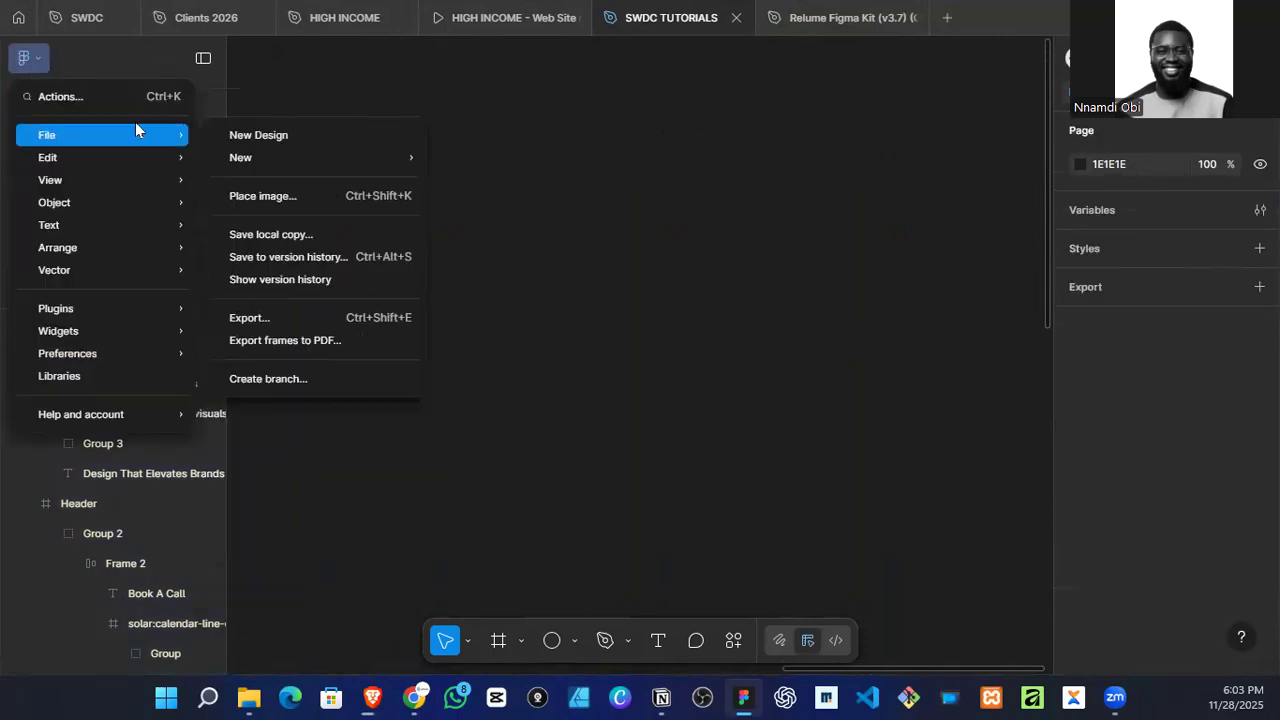
pyautogui.click(236, 198)
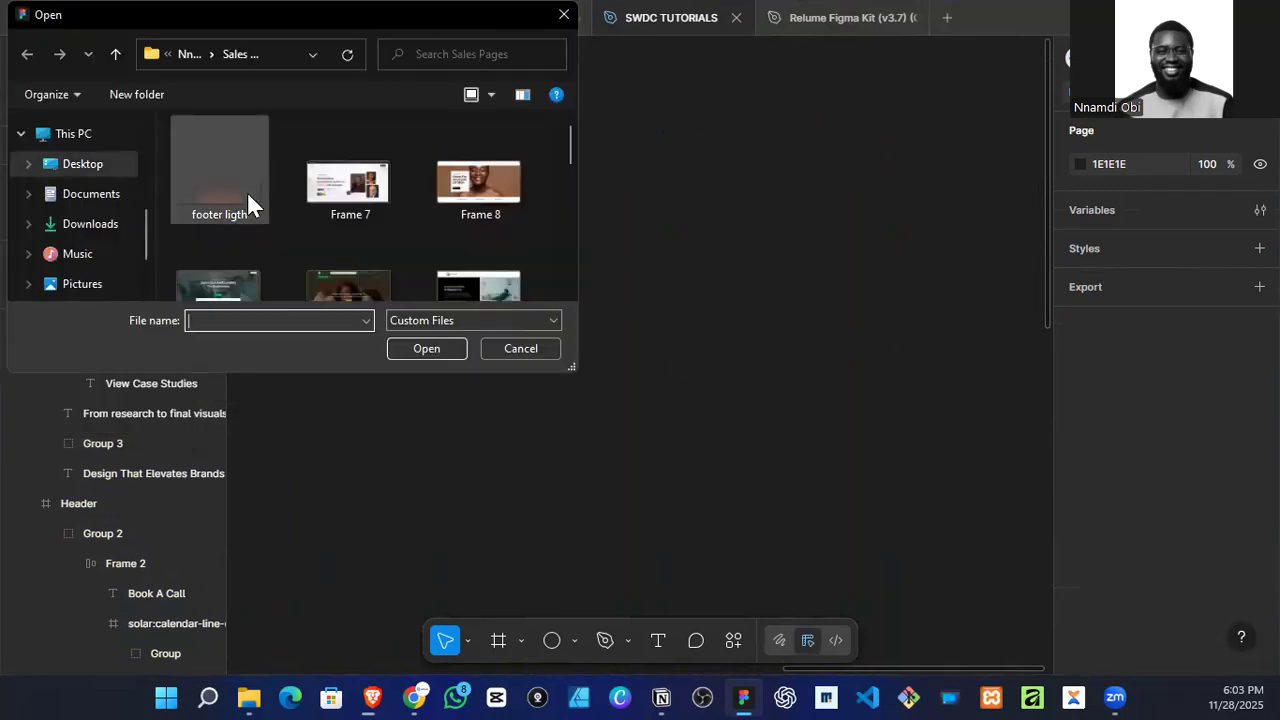
pyautogui.scroll(2, 77, 168)
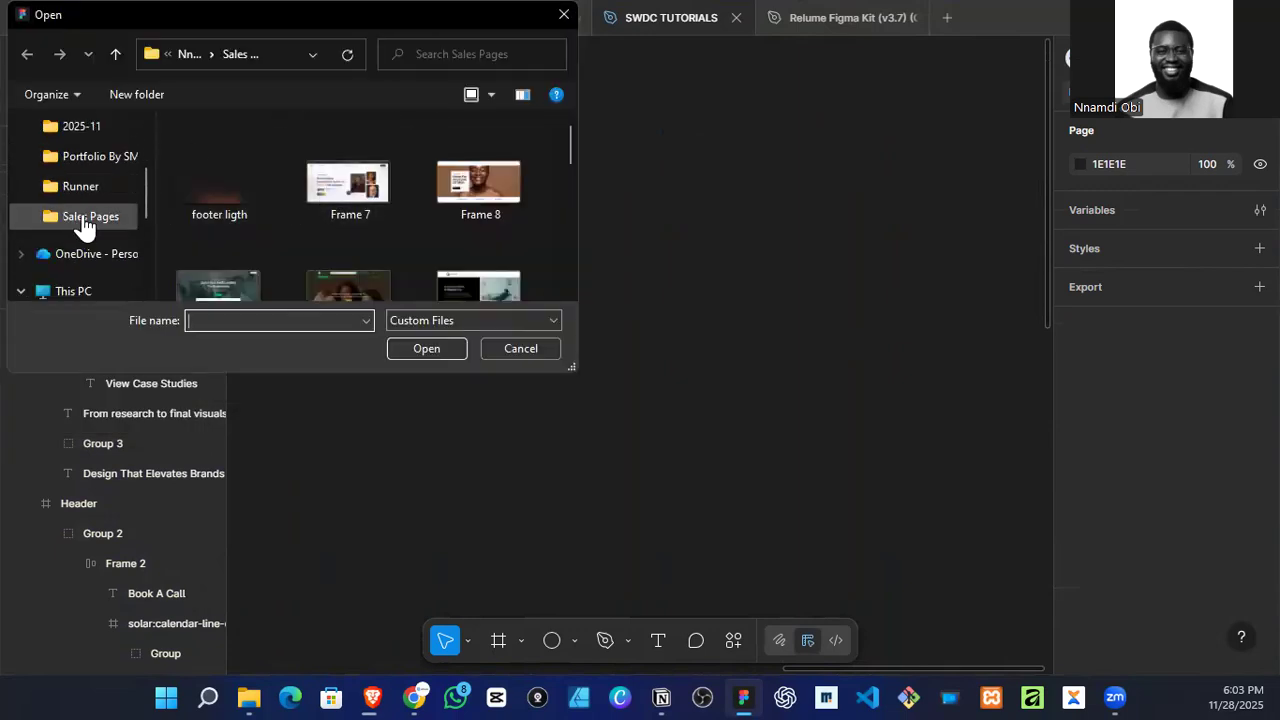
pyautogui.click(100, 160)
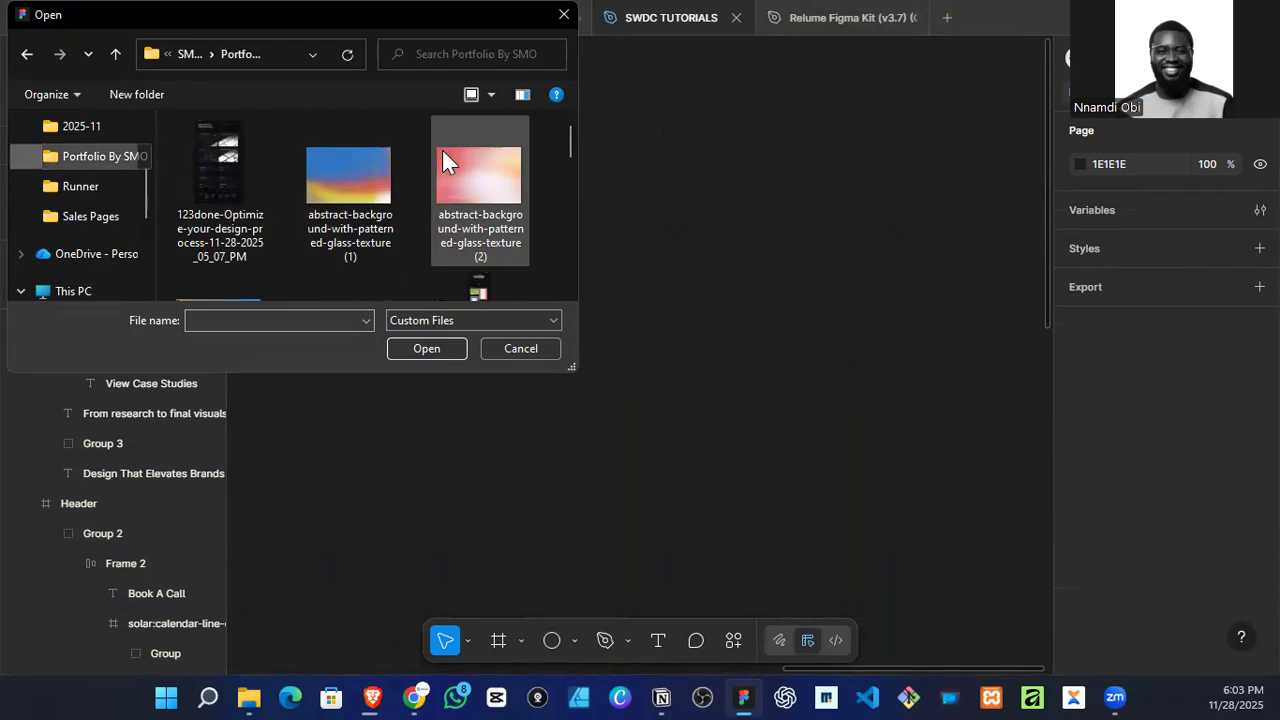
# Step: Select the four patterned-glass images and the abstract chromatic gradient, and bring all five onto the canvas beside the Home page frame
pyautogui.click(383, 194)
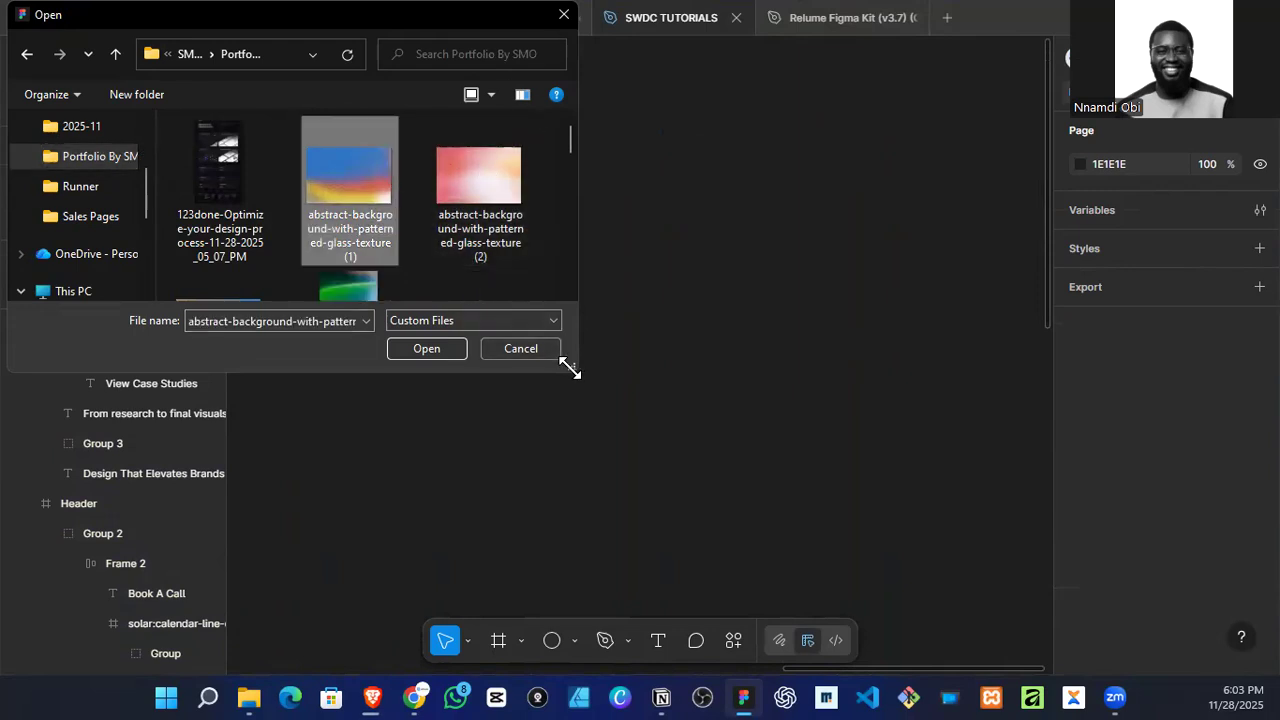
pyautogui.moveTo(570, 370); pyautogui.dragTo(976, 592)
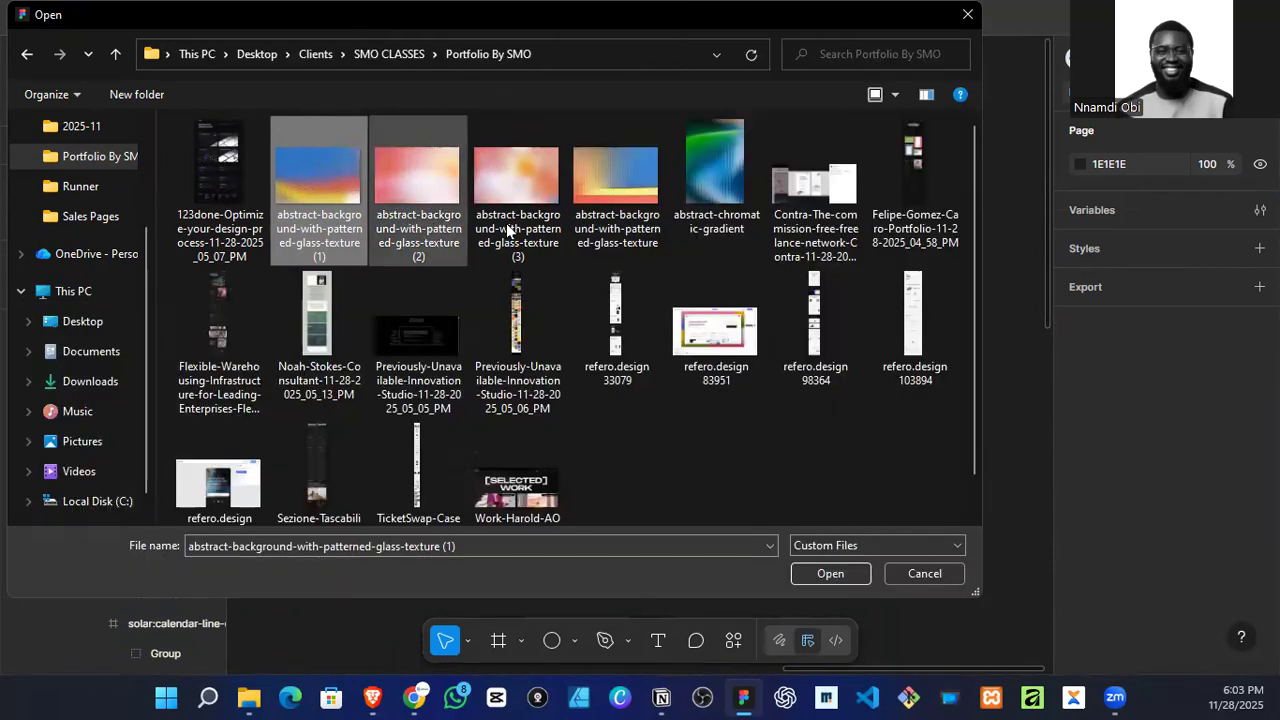
pyautogui.keyDown('shift'); pyautogui.click(715, 180); pyautogui.keyUp('shift')
pyautogui.scroll(-1, 555, 257)
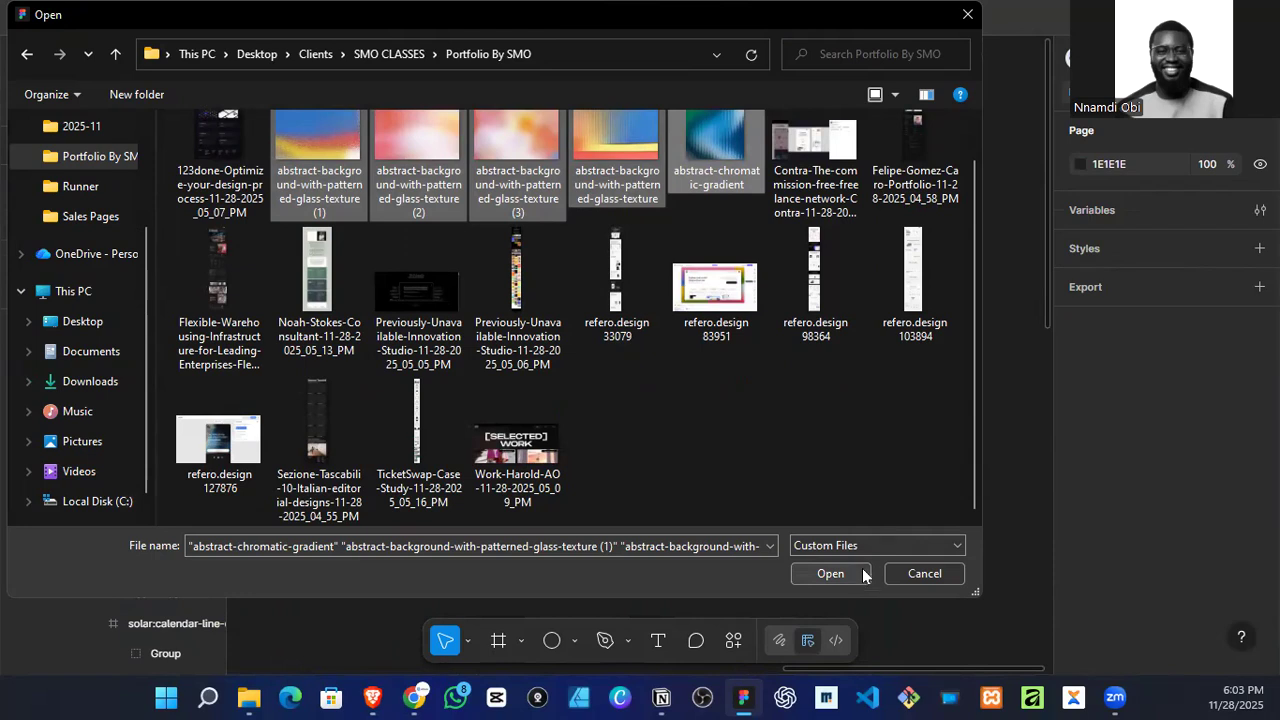
pyautogui.moveTo(418, 165); pyautogui.dragTo(1027, 375)
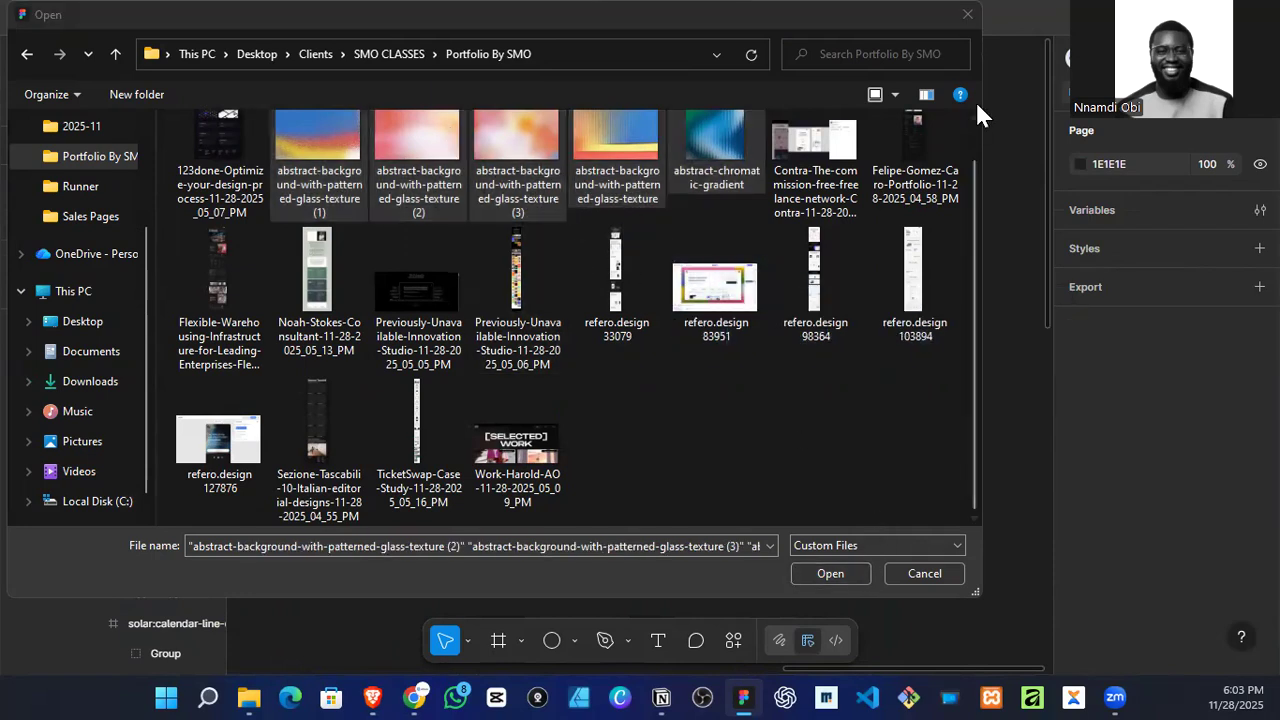
pyautogui.click(968, 15)
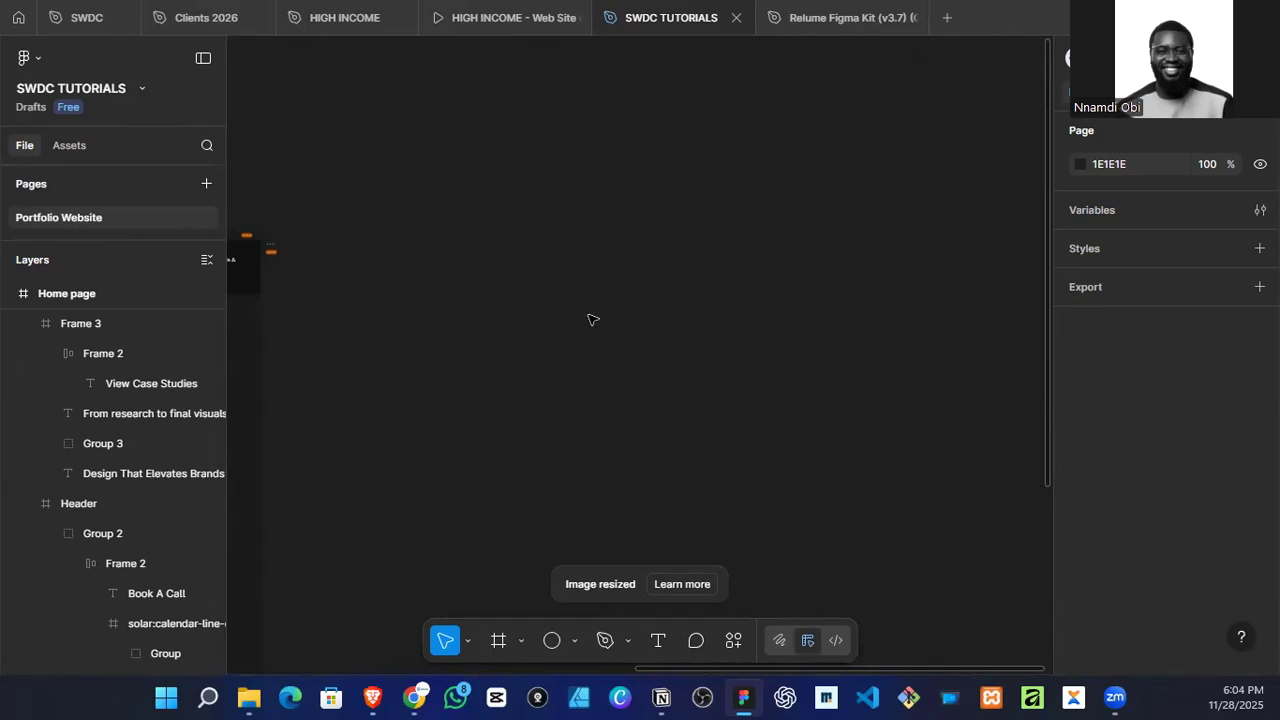
pyautogui.keyDown('ctrl'); pyautogui.scroll(-3, 617, 335); pyautogui.keyUp('ctrl')
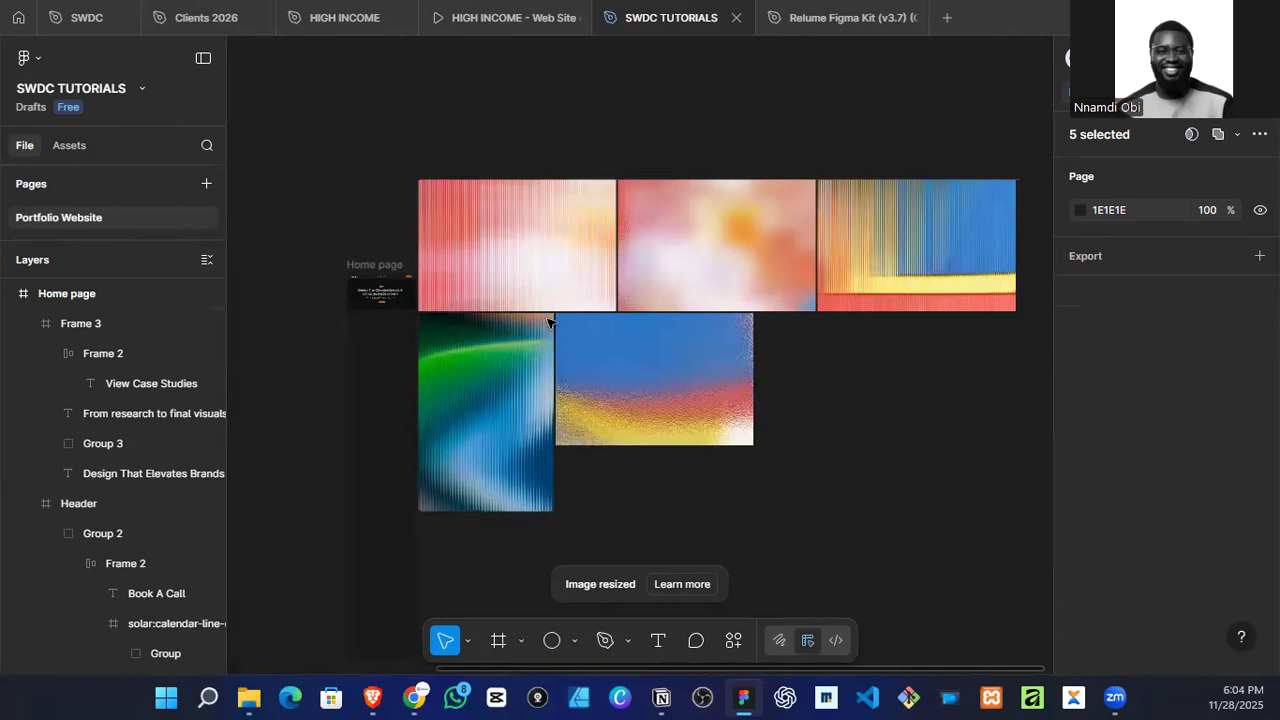
# Step: Move the five images clear of the Home page frame, and scale the blue, red and yellow patterned-glass image to 1726 px wide over the hero
pyautogui.moveTo(610, 362); pyautogui.dragTo(685, 407)
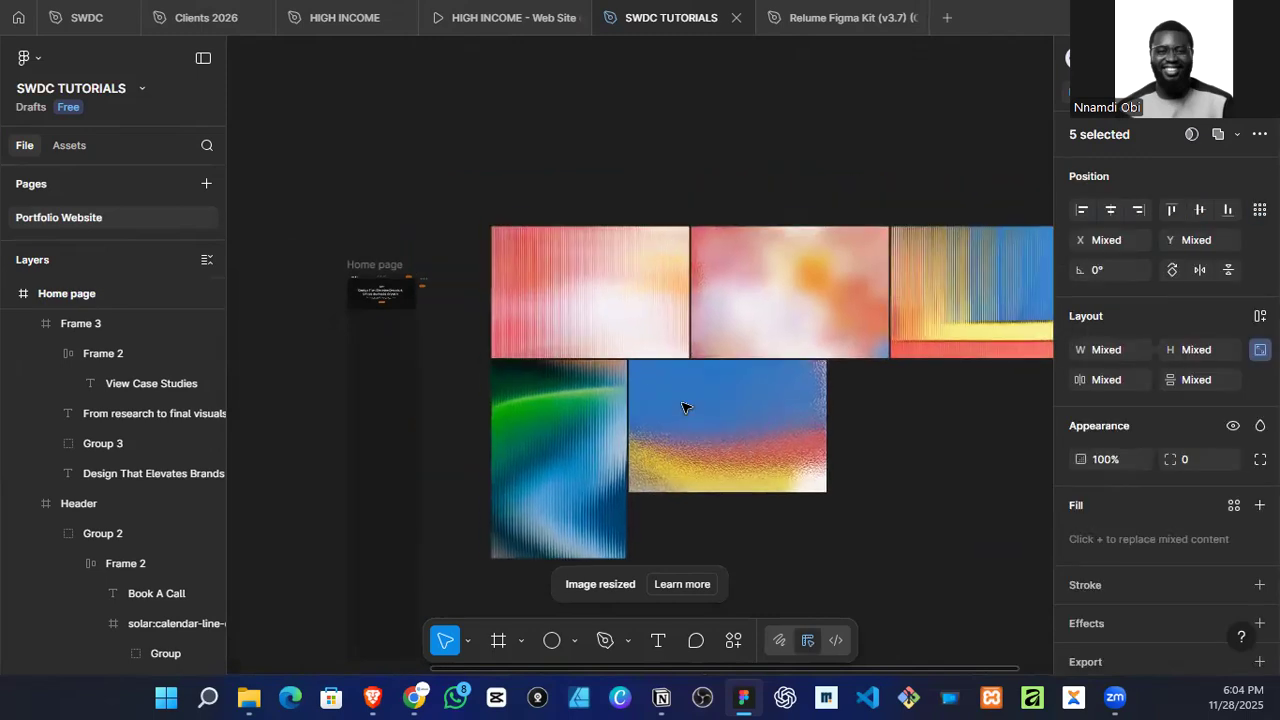
pyautogui.click(560, 446)
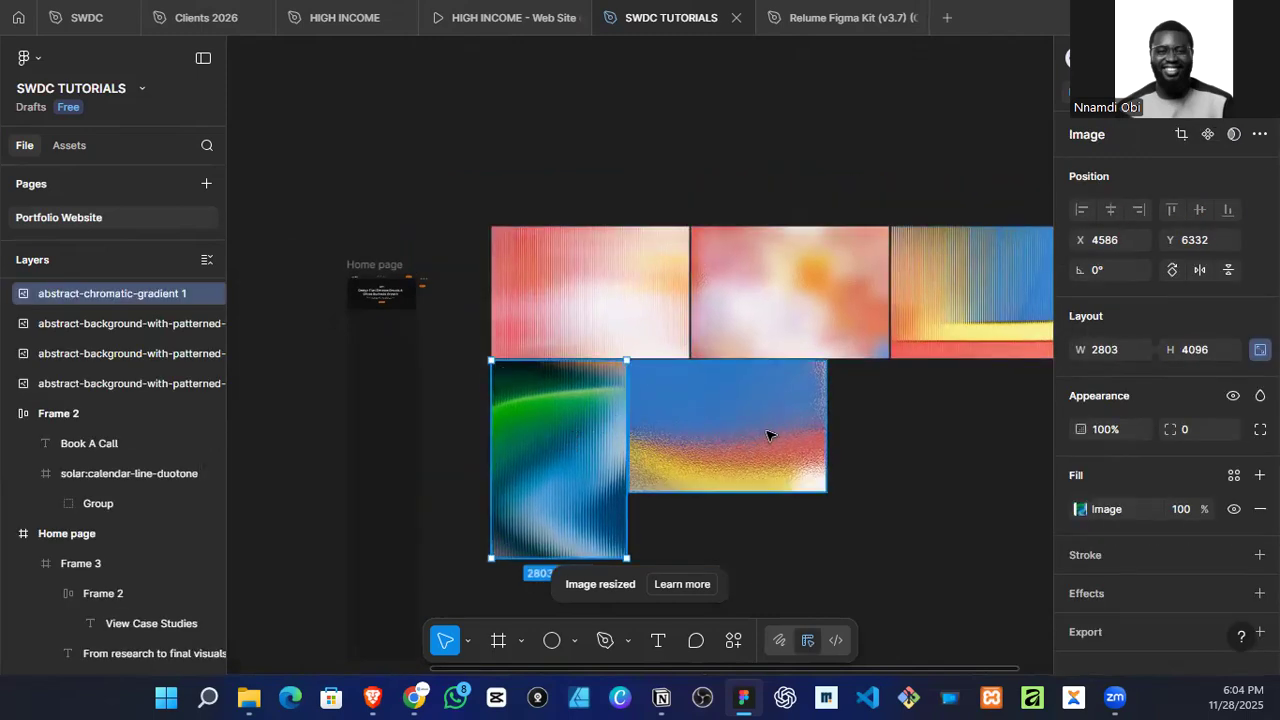
pyautogui.click(768, 435)
pyautogui.moveTo(727, 438); pyautogui.dragTo(445, 418)
pyautogui.press('k')
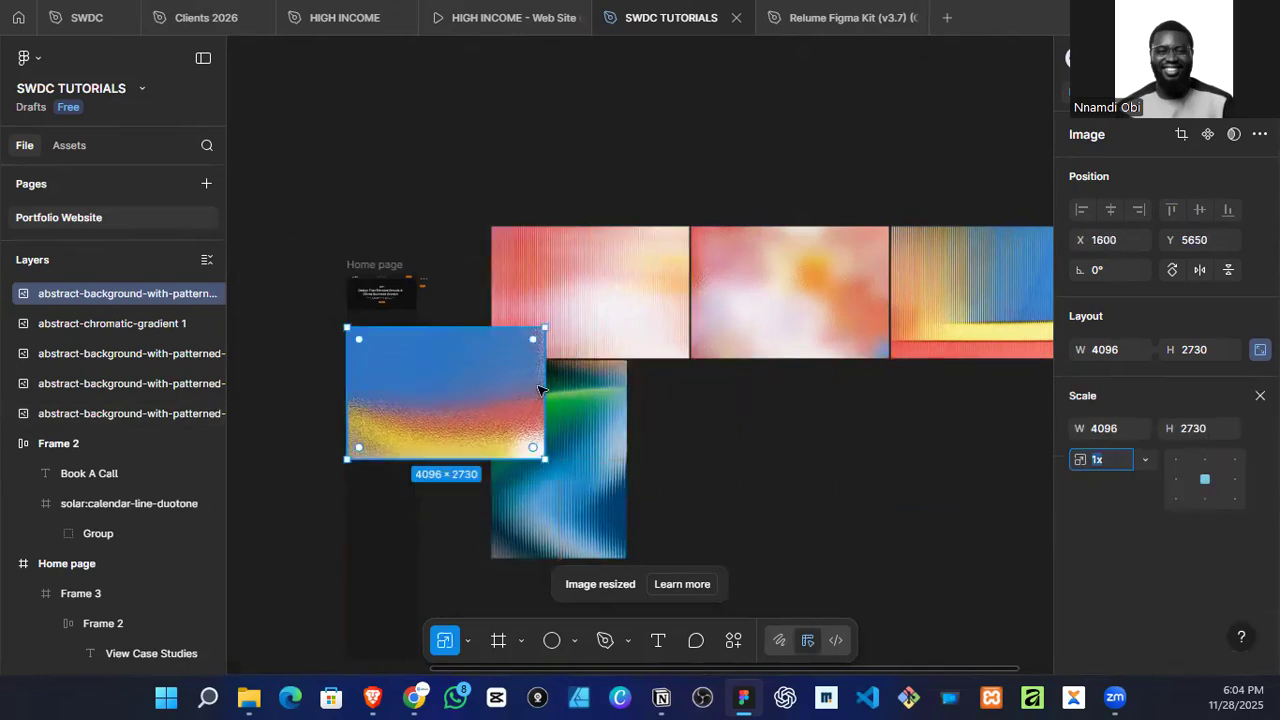
pyautogui.moveTo(543, 392); pyautogui.dragTo(743, 229)
pyautogui.scroll(3, 364, 401)
pyautogui.scroll(5, 343, 224)
pyautogui.scroll(4, 700, 260)
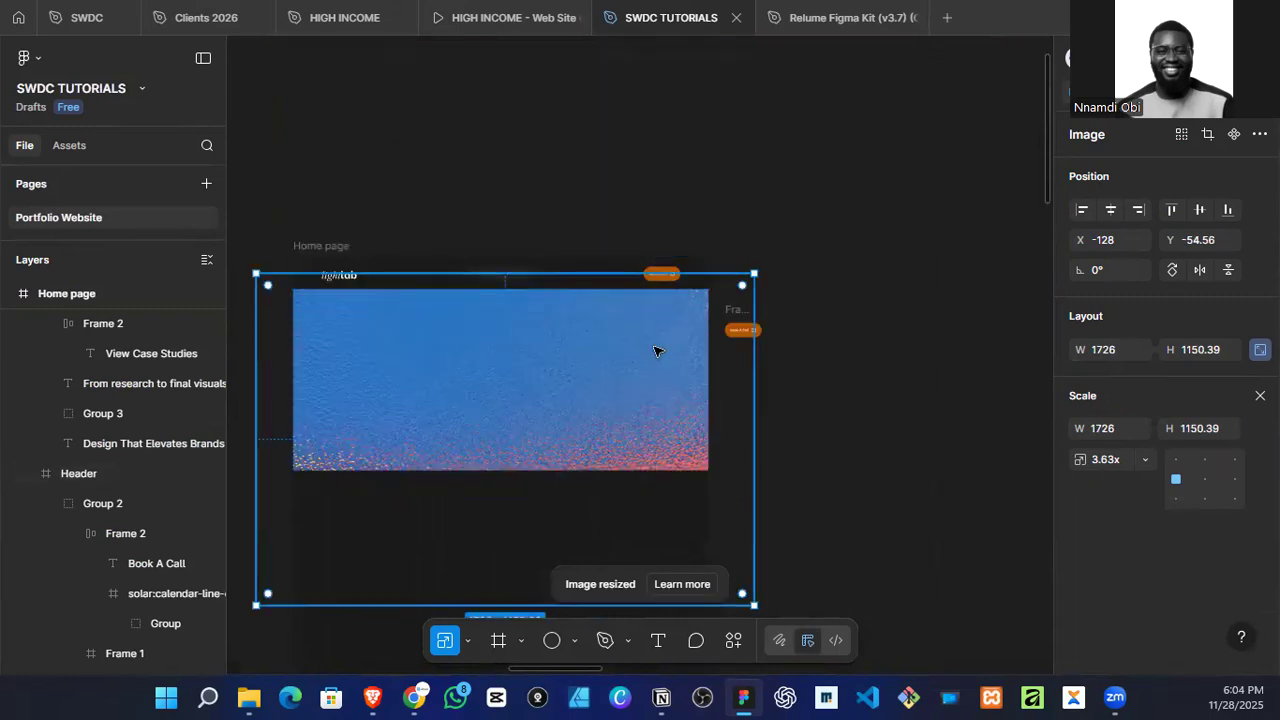
# Step: Send the patterned-glass image behind the hero text and move it up to about X -107, Y -308 so its colourful lower part fills the hero
pyautogui.hotkey('ctrl', '[')
pyautogui.hotkey('ctrl', '[')
pyautogui.hotkey('ctrl', '[')
pyautogui.hotkey('ctrl', '[')
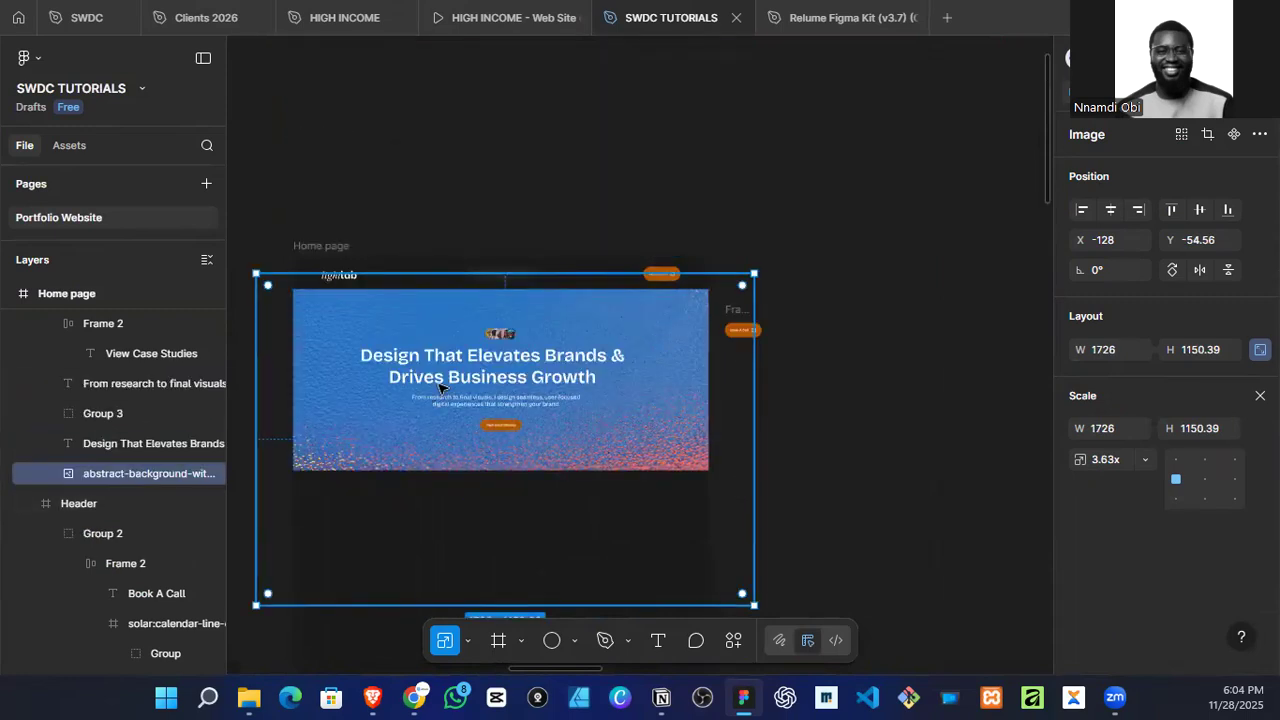
pyautogui.moveTo(657, 443); pyautogui.dragTo(658, 374)
pyautogui.scroll(3, 493, 422)
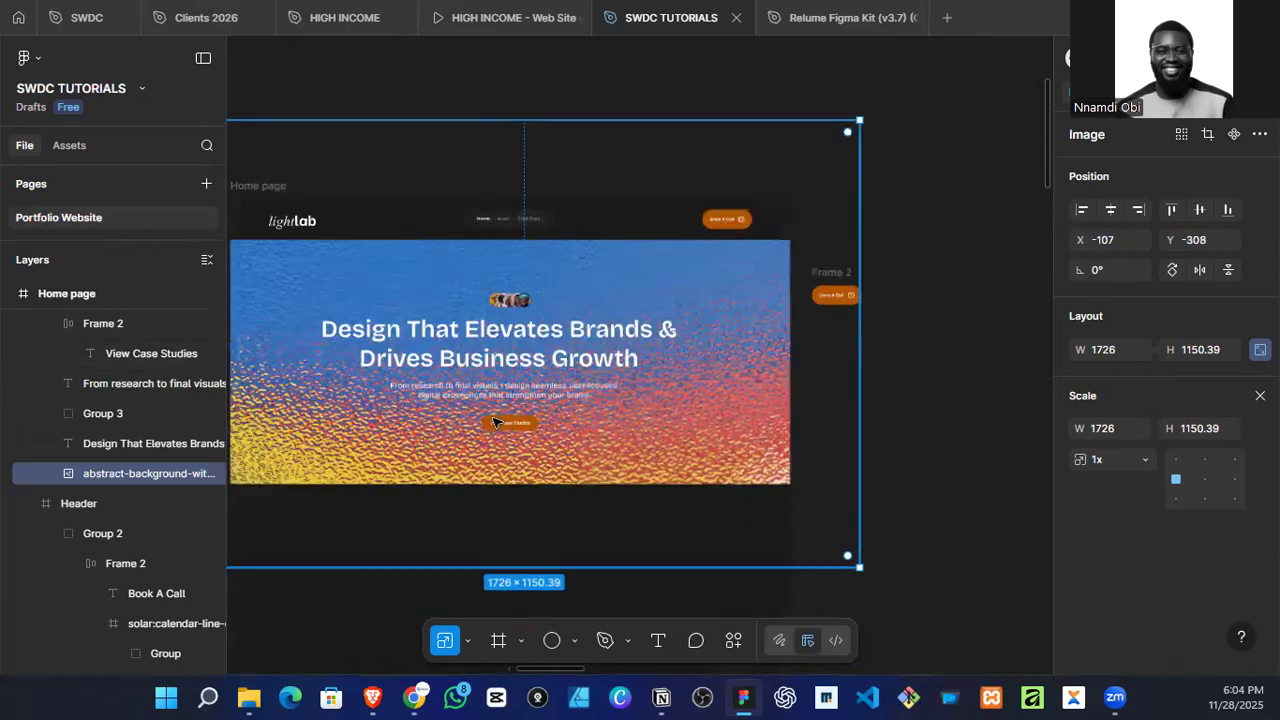
pyautogui.click(1260, 395)
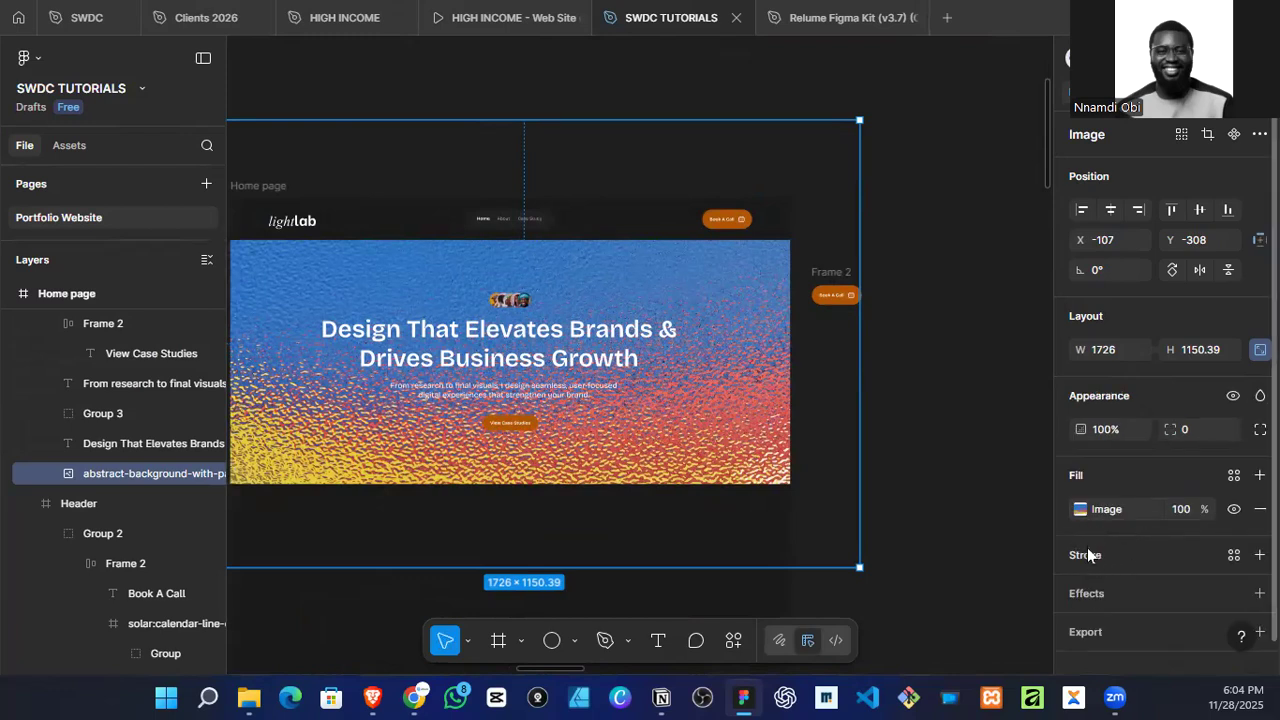
# Step: Add a black 000000 fill at 77% opacity over the hero background image
pyautogui.click(1080, 510)
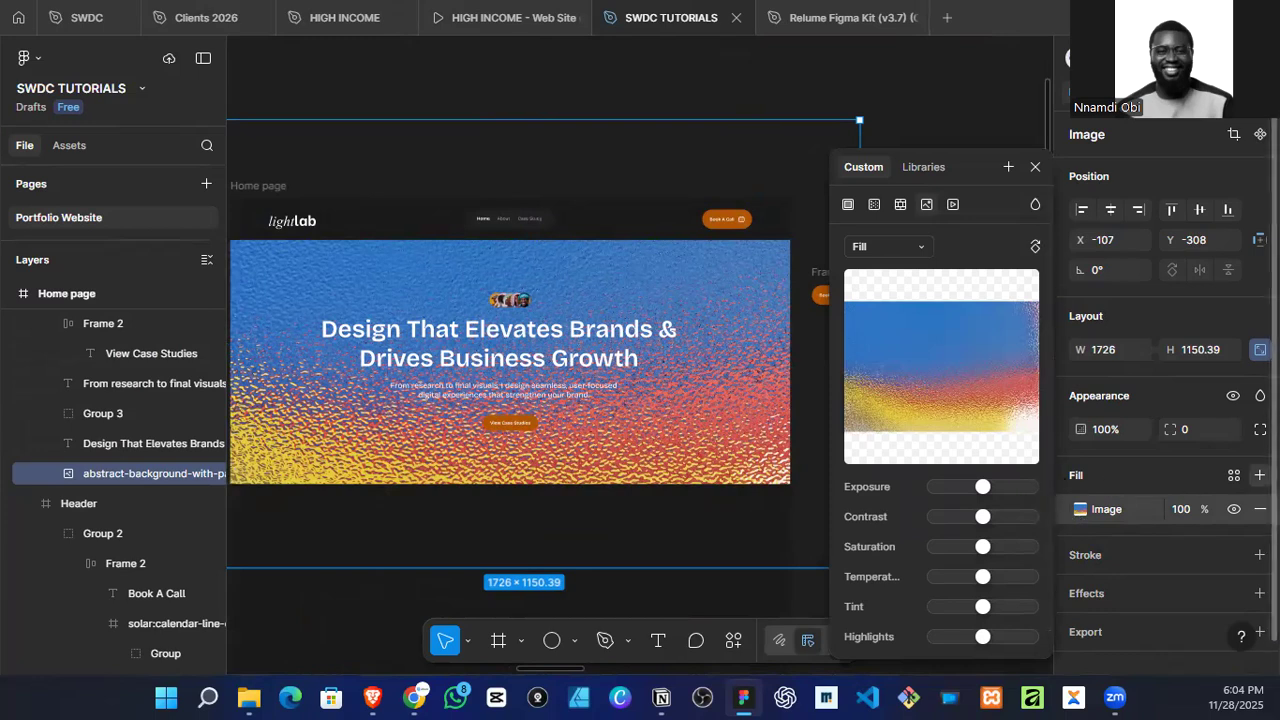
pyautogui.click(1259, 475)
pyautogui.moveTo(960, 510); pyautogui.dragTo(997, 509)
pyautogui.scroll(-1, 1223, 583)
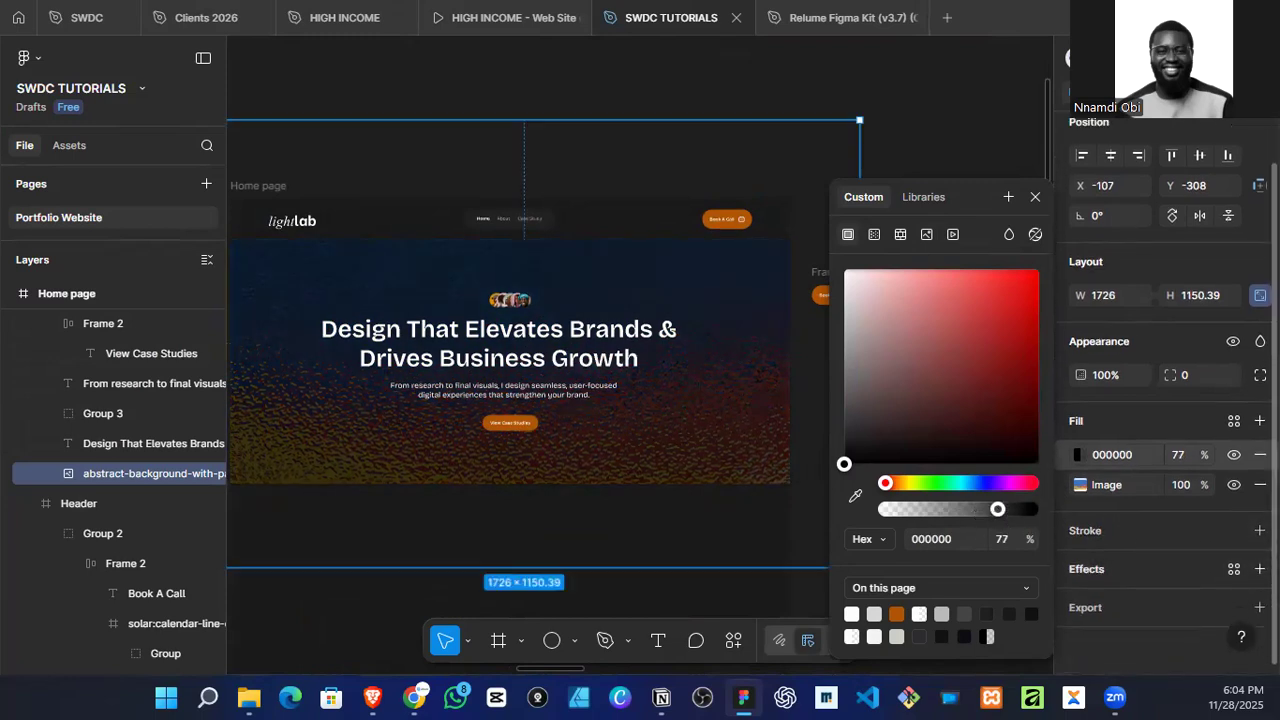
# Step: Apply a uniform layer blur of 100 to the hero background image
pyautogui.click(1090, 585)
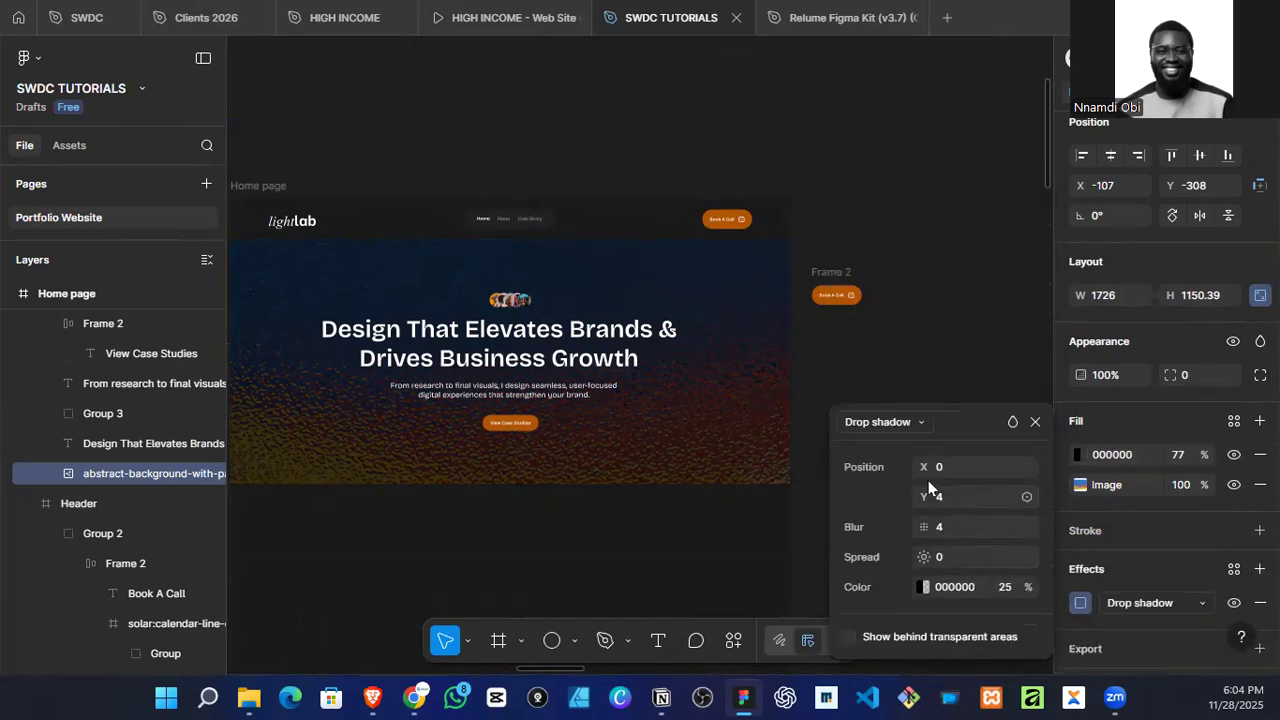
pyautogui.click(914, 428)
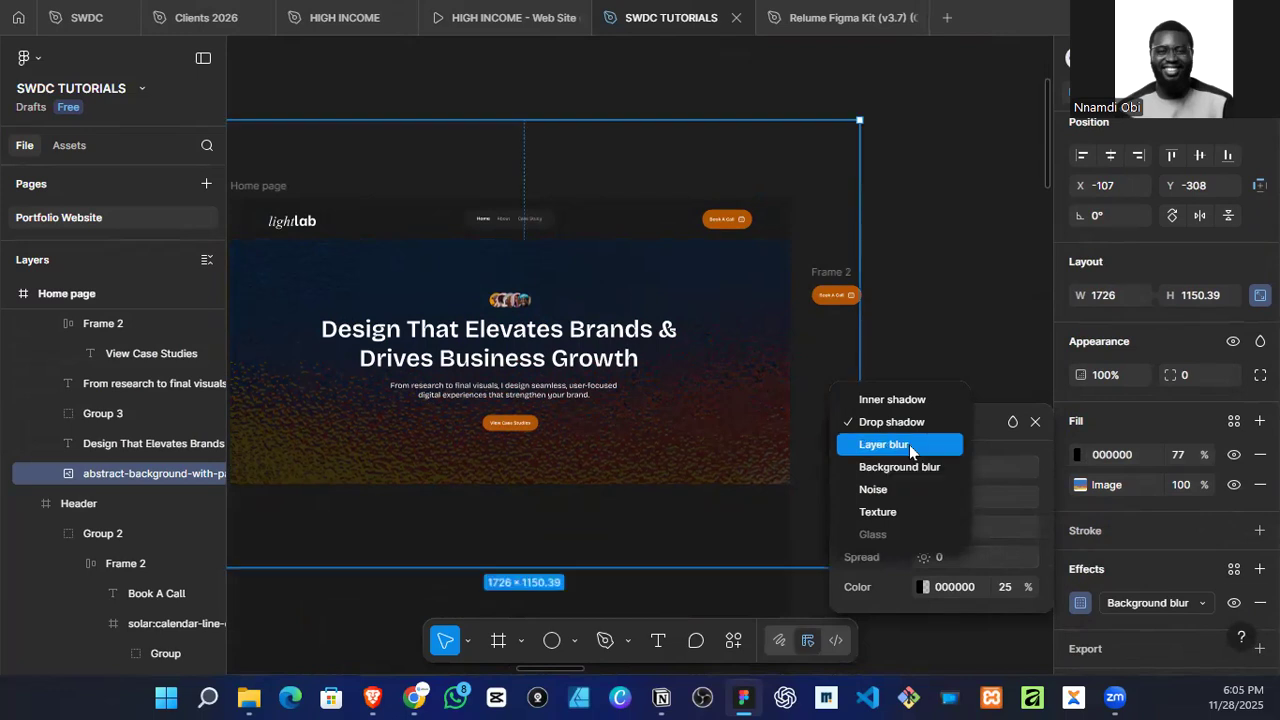
pyautogui.click(908, 444)
pyautogui.click(963, 493)
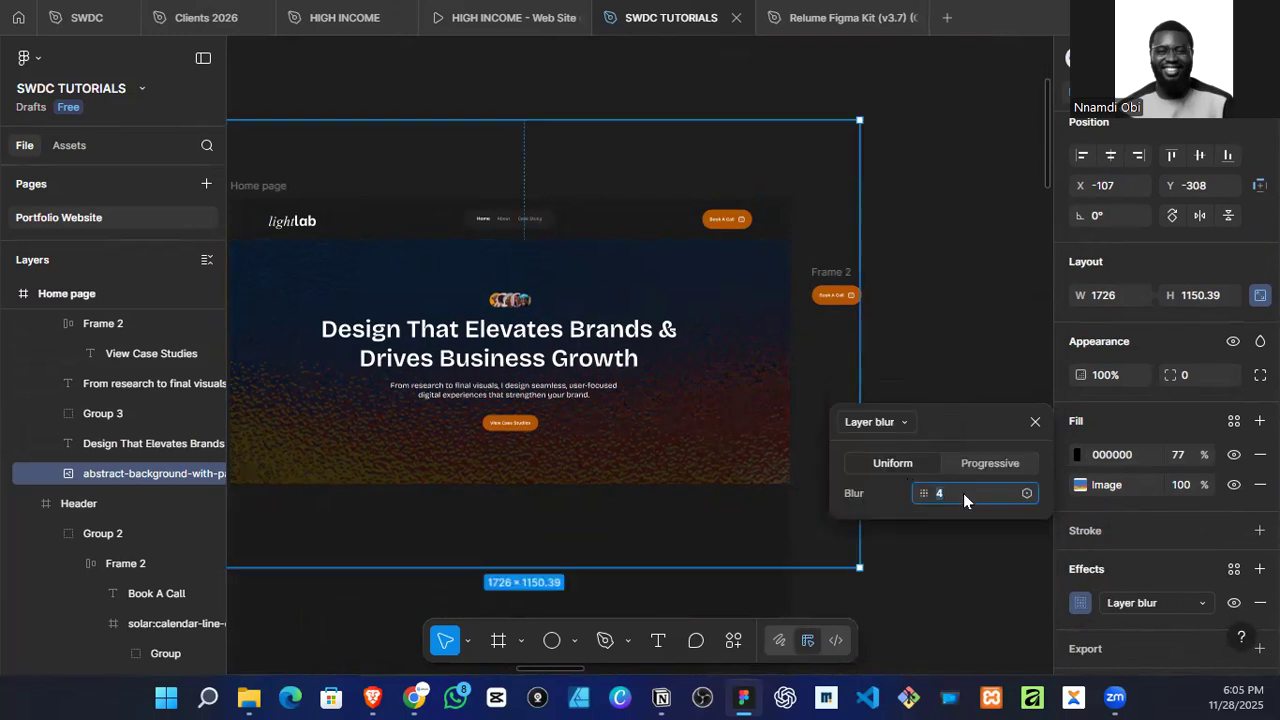
pyautogui.write('100')
pyautogui.press('Return')
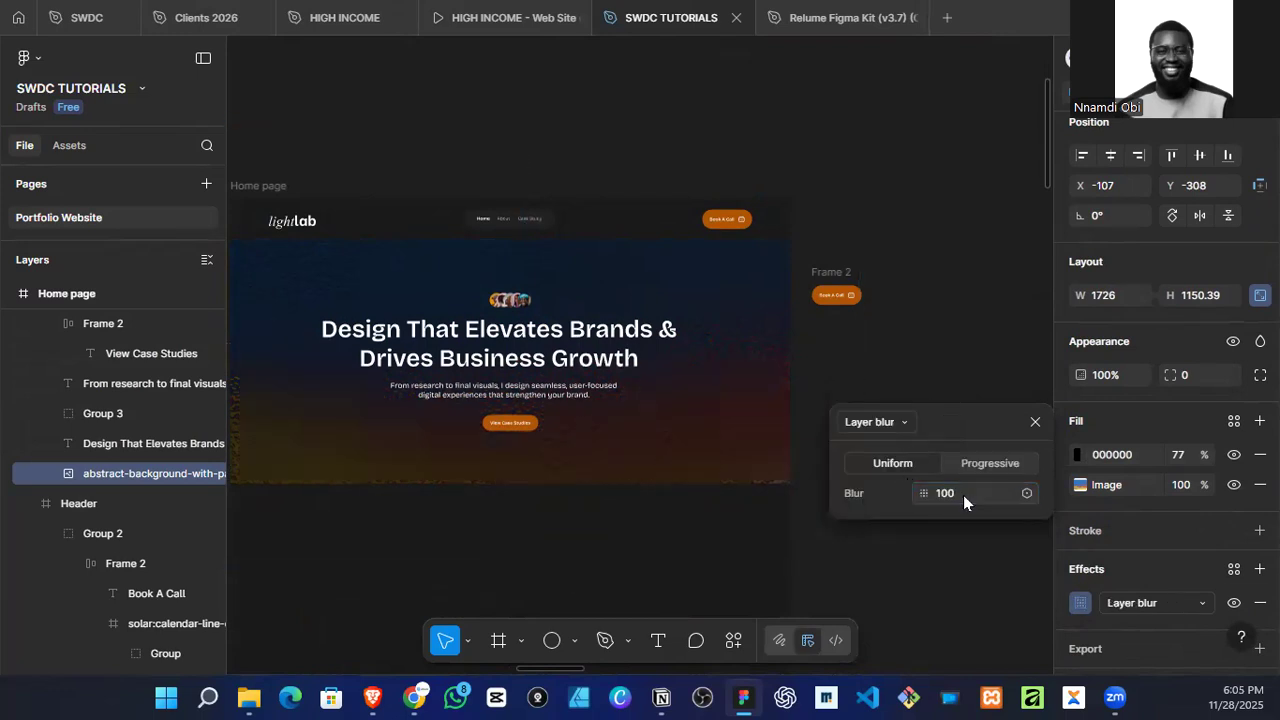
pyautogui.scroll(1, 532, 356)
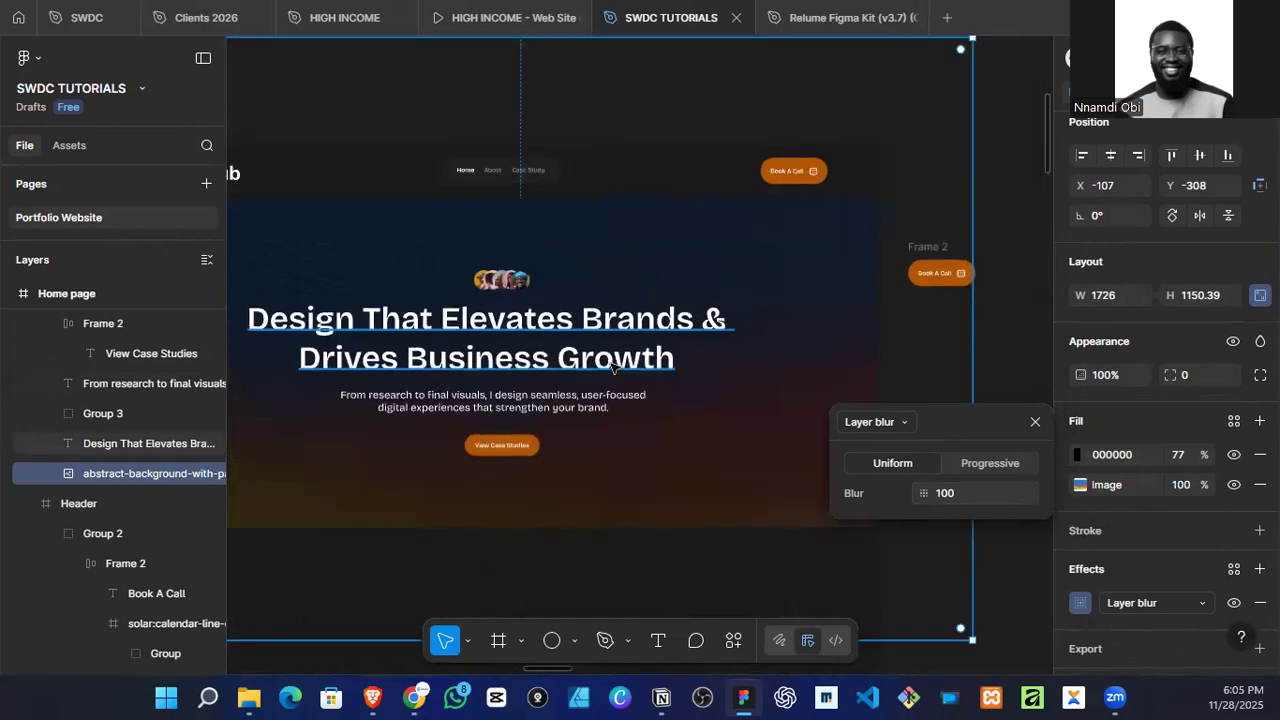
pyautogui.moveTo(569, 506); pyautogui.dragTo(680, 280)
pyautogui.scroll(-1, 680, 280)
pyautogui.scroll(2, 684, 318)
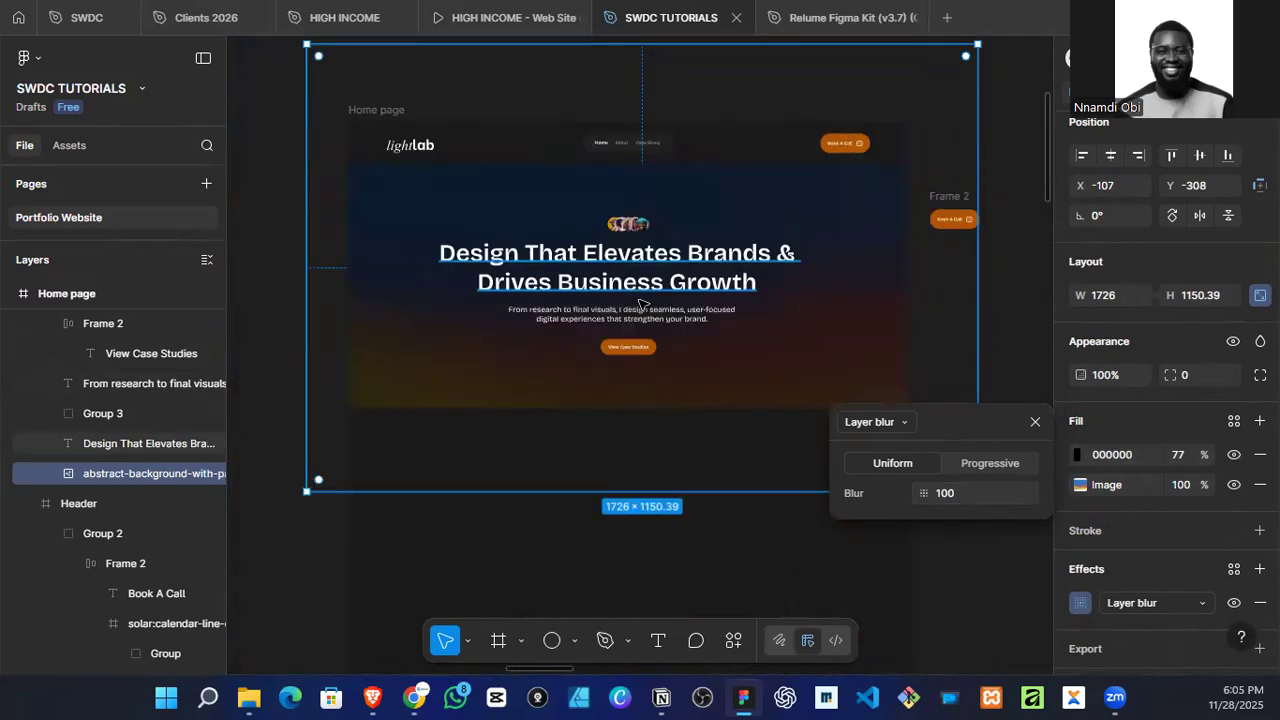
pyautogui.scroll(-2, 626, 412)
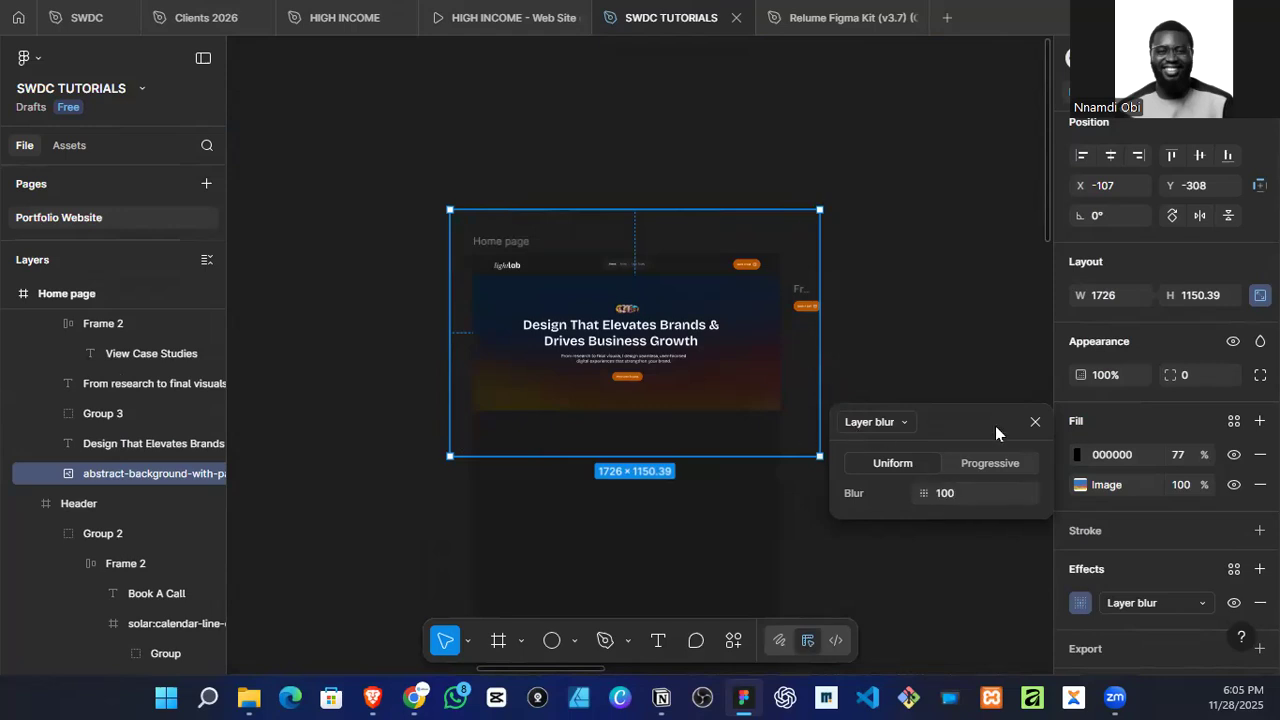
# Step: Preview the hero image without its dark overlay, and recolour the overlay to 0B0B0F at 88% opacity
pyautogui.click(1238, 454)
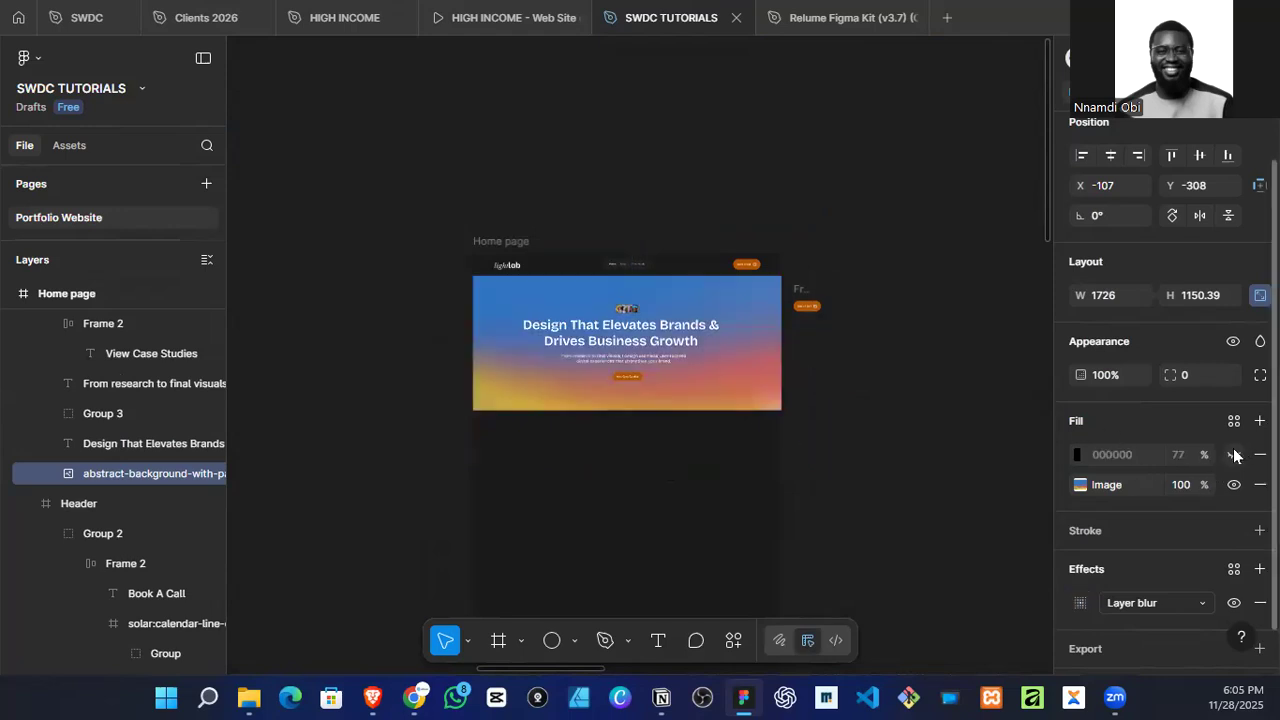
pyautogui.click(1234, 455)
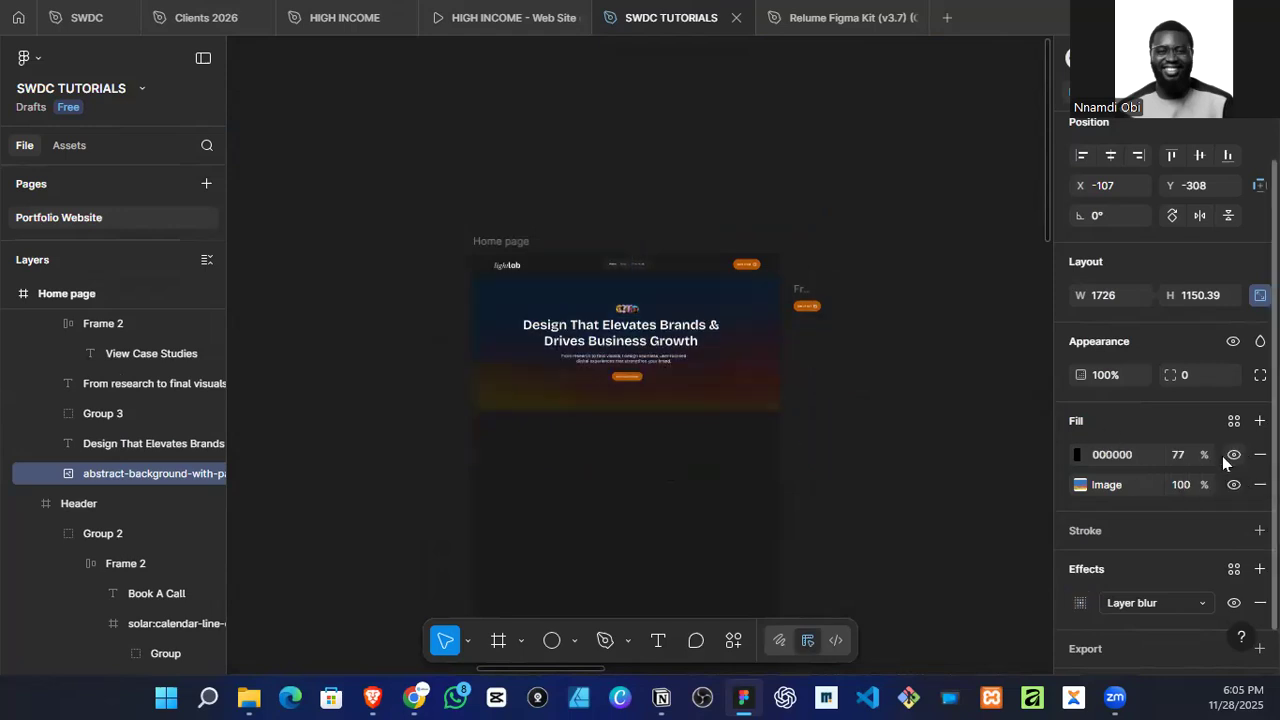
pyautogui.click(1078, 454)
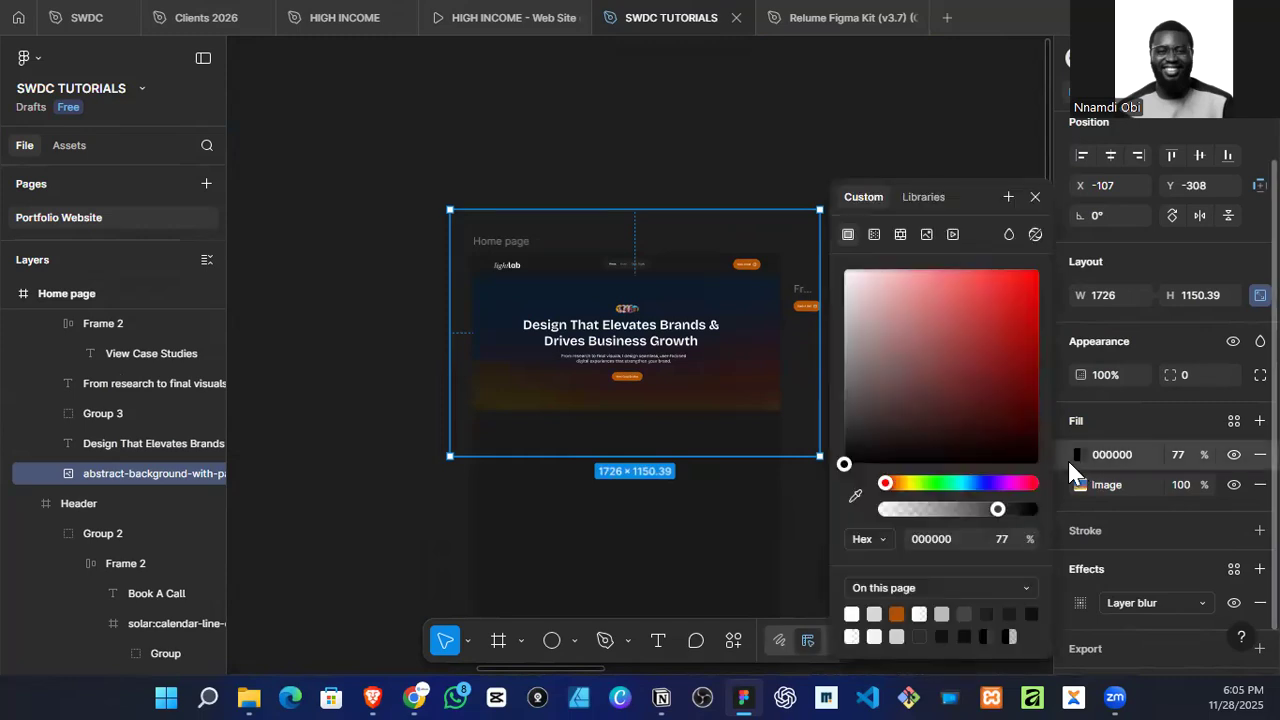
pyautogui.click(963, 636)
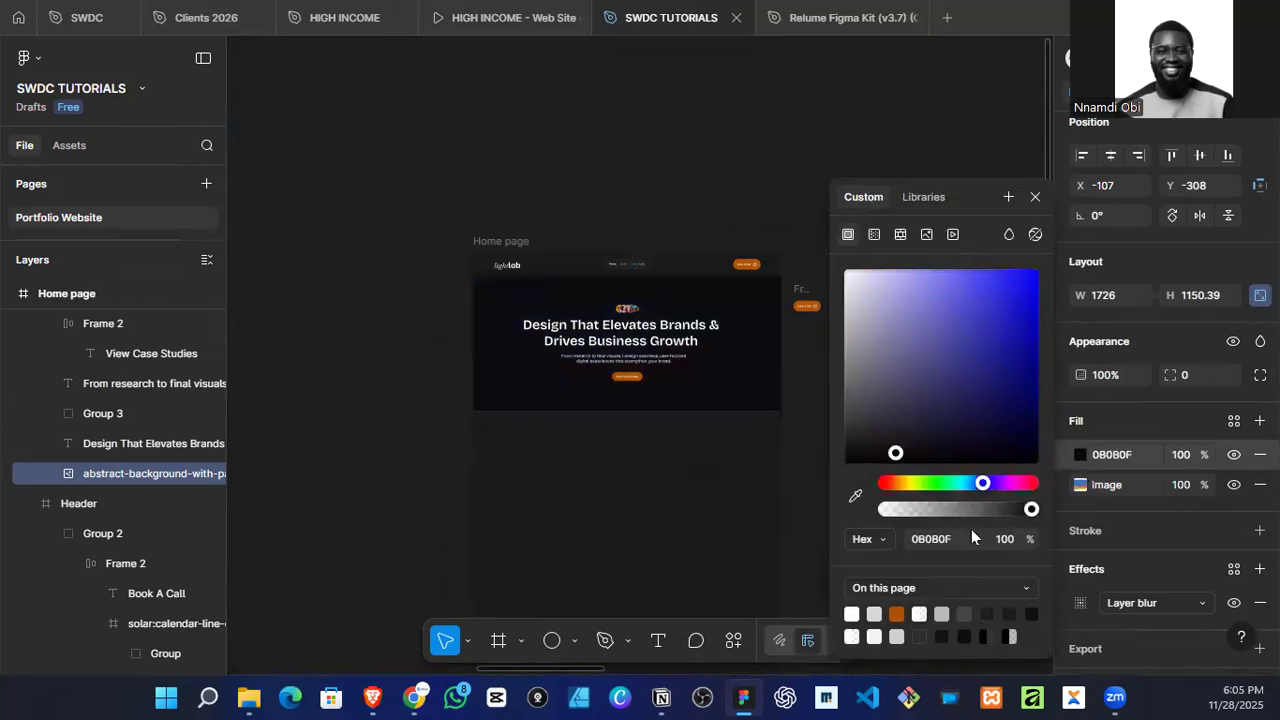
pyautogui.moveTo(1004, 508); pyautogui.dragTo(1014, 510)
pyautogui.scroll(3, 689, 430)
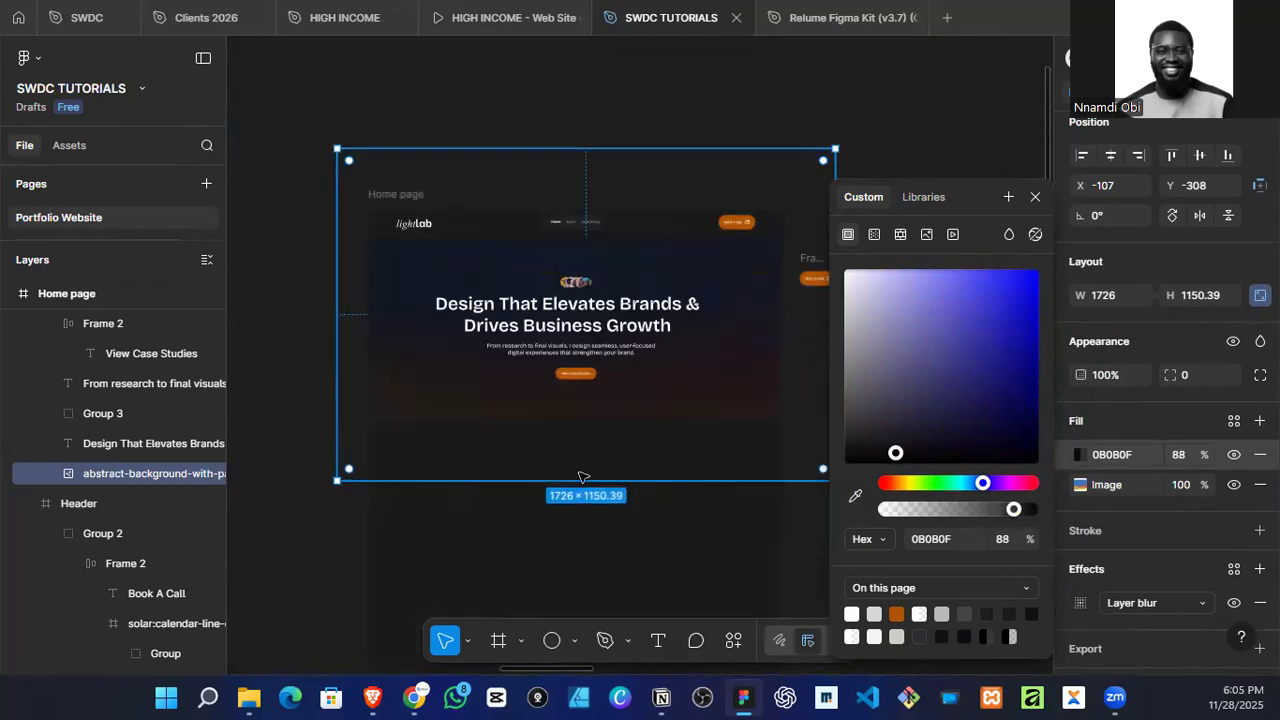
# Step: Scale the blurred background image proportionally to about 1995 × 1330 px and position it around the hero at about X -242, Y -351
pyautogui.press('k')
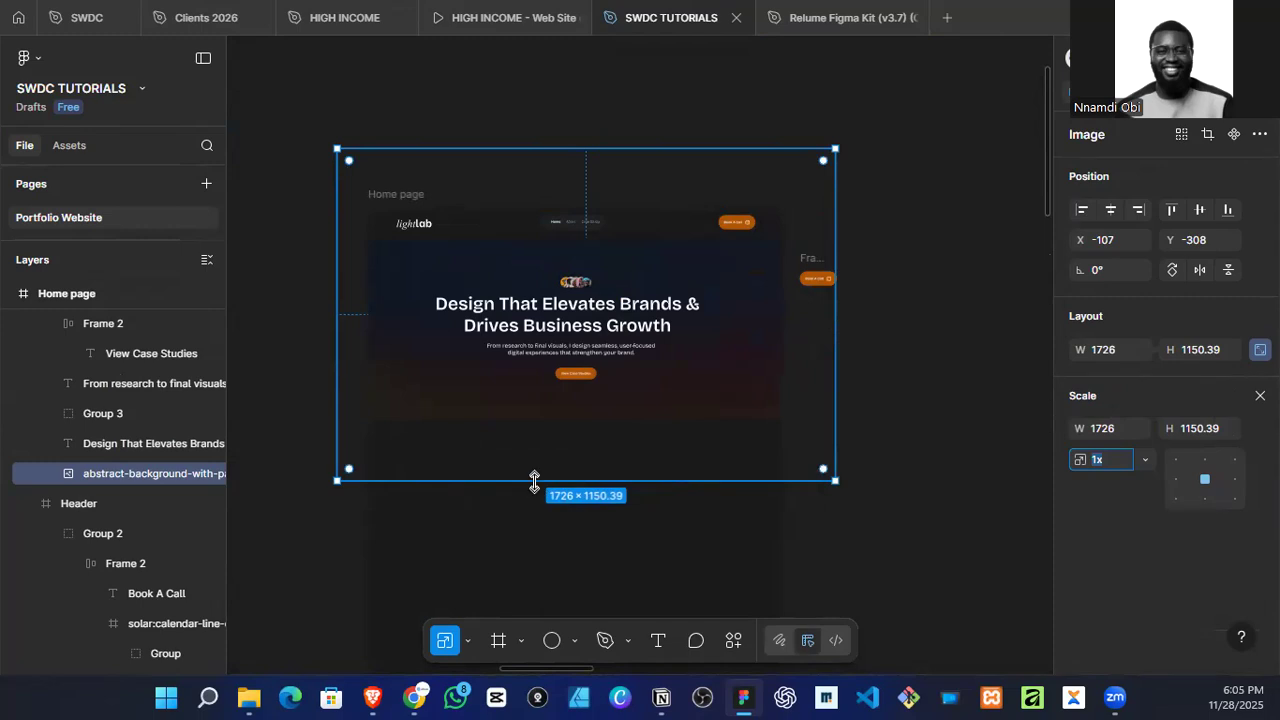
pyautogui.moveTo(535, 483); pyautogui.dragTo(549, 520)
pyautogui.moveTo(667, 479); pyautogui.dragTo(665, 465)
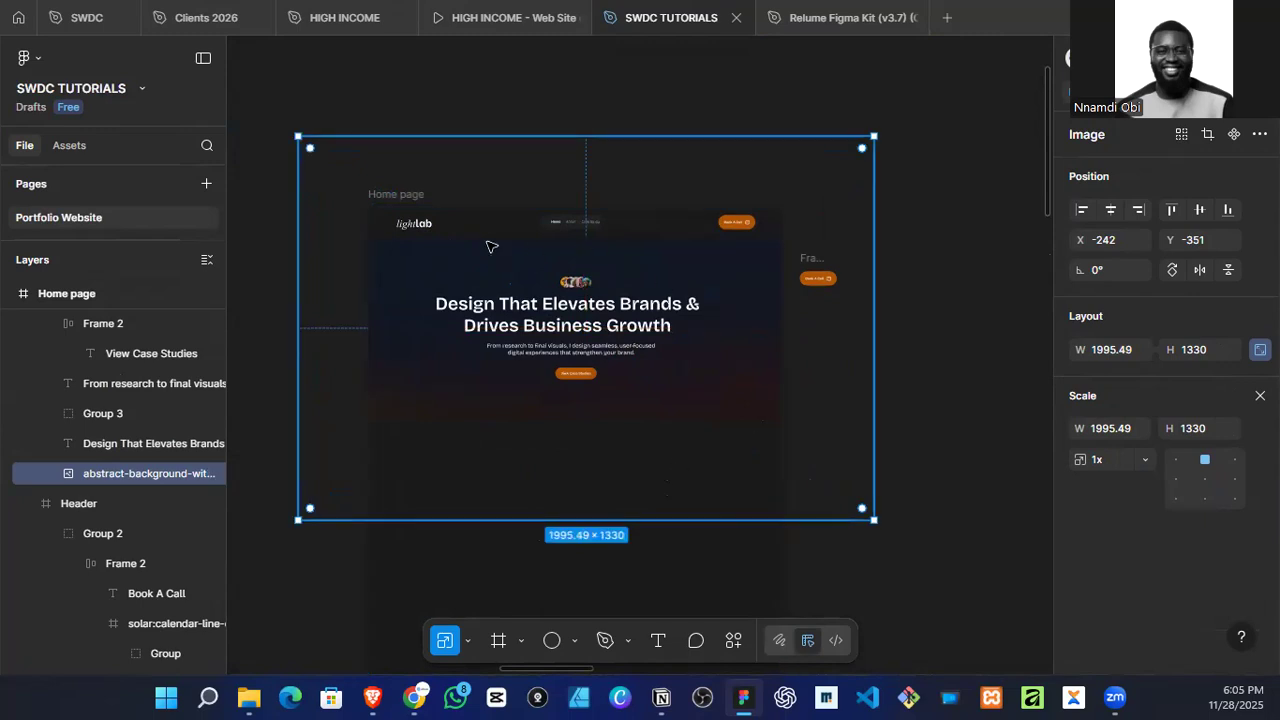
pyautogui.click(443, 121)
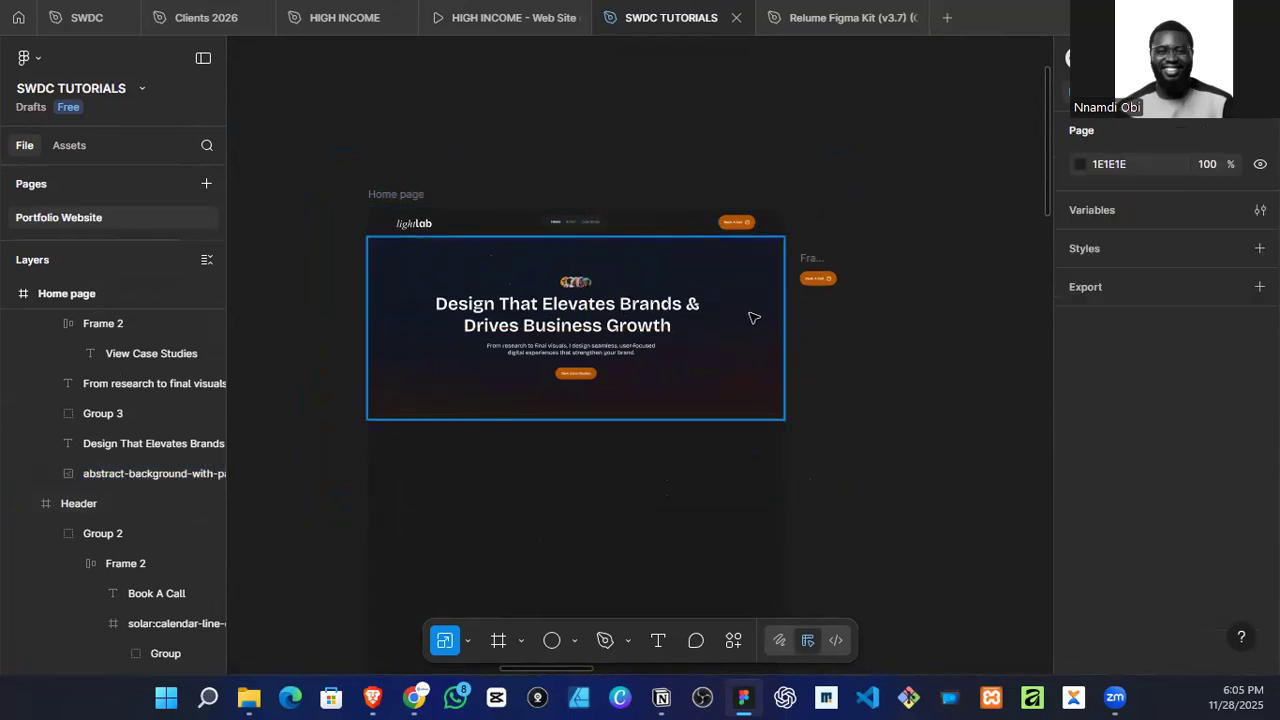
# Step: Extend the hero frame upward to the top of the Home page for a height of 734, and send it behind the header
pyautogui.click(673, 300)
pyautogui.keyDown('ctrl'); pyautogui.scroll(5, 486, 264); pyautogui.keyUp('ctrl')
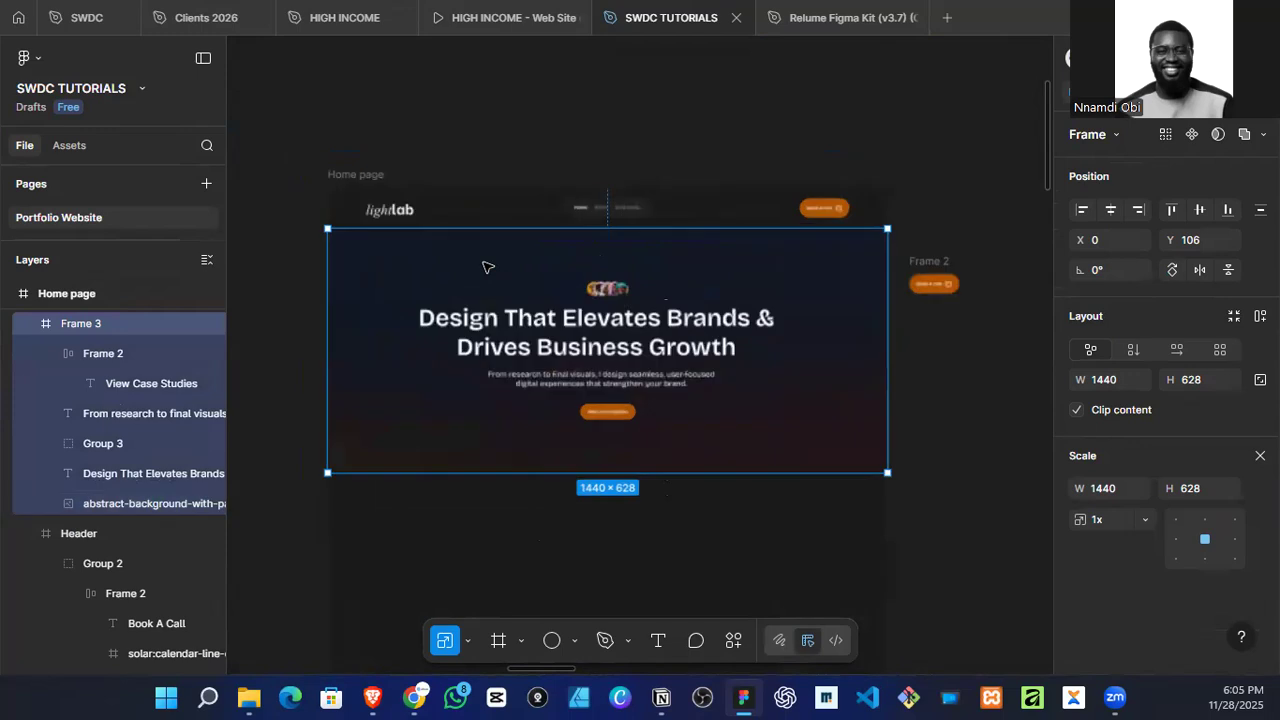
pyautogui.click(470, 201)
pyautogui.click(445, 261)
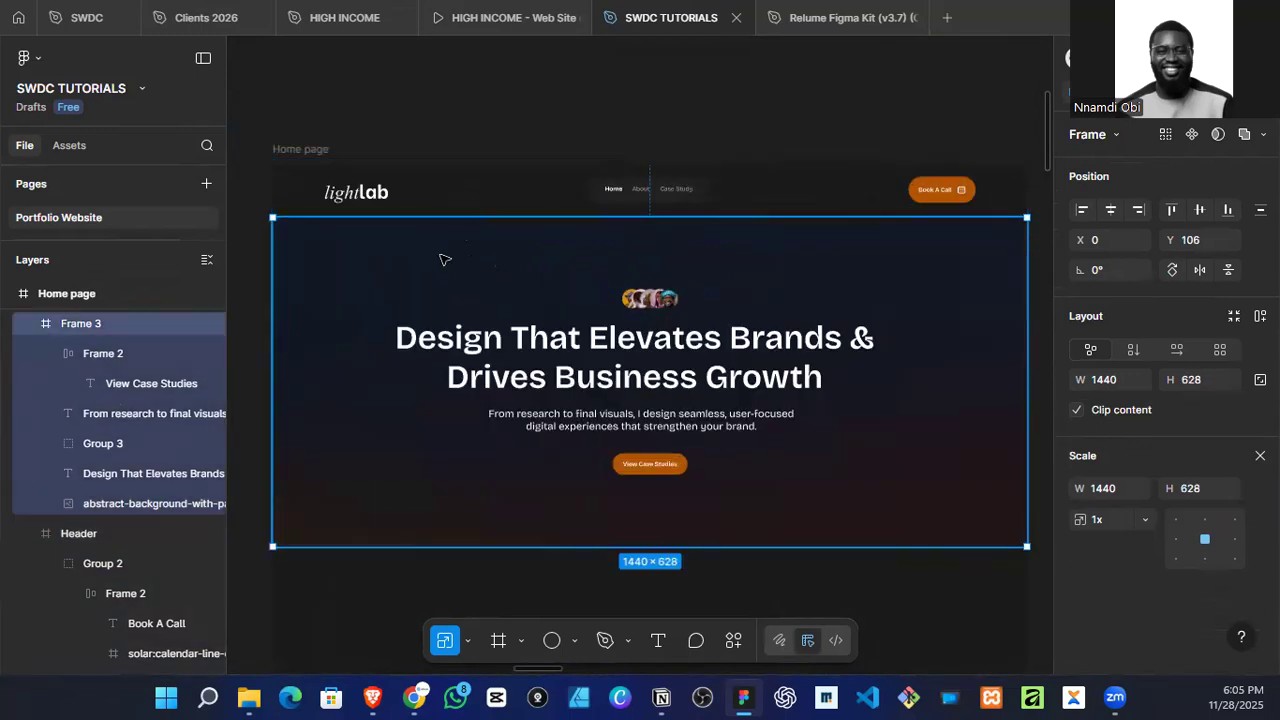
pyautogui.moveTo(474, 216); pyautogui.dragTo(483, 165)
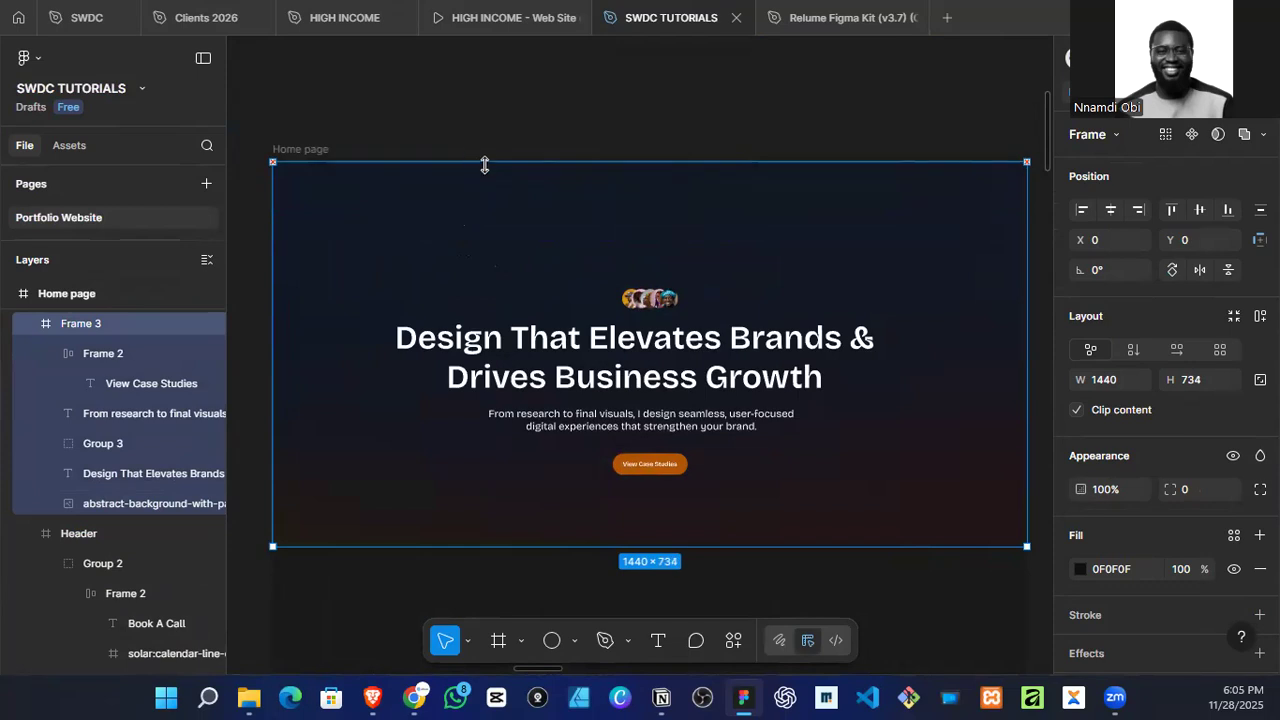
pyautogui.hotkey('ctrl', '[')
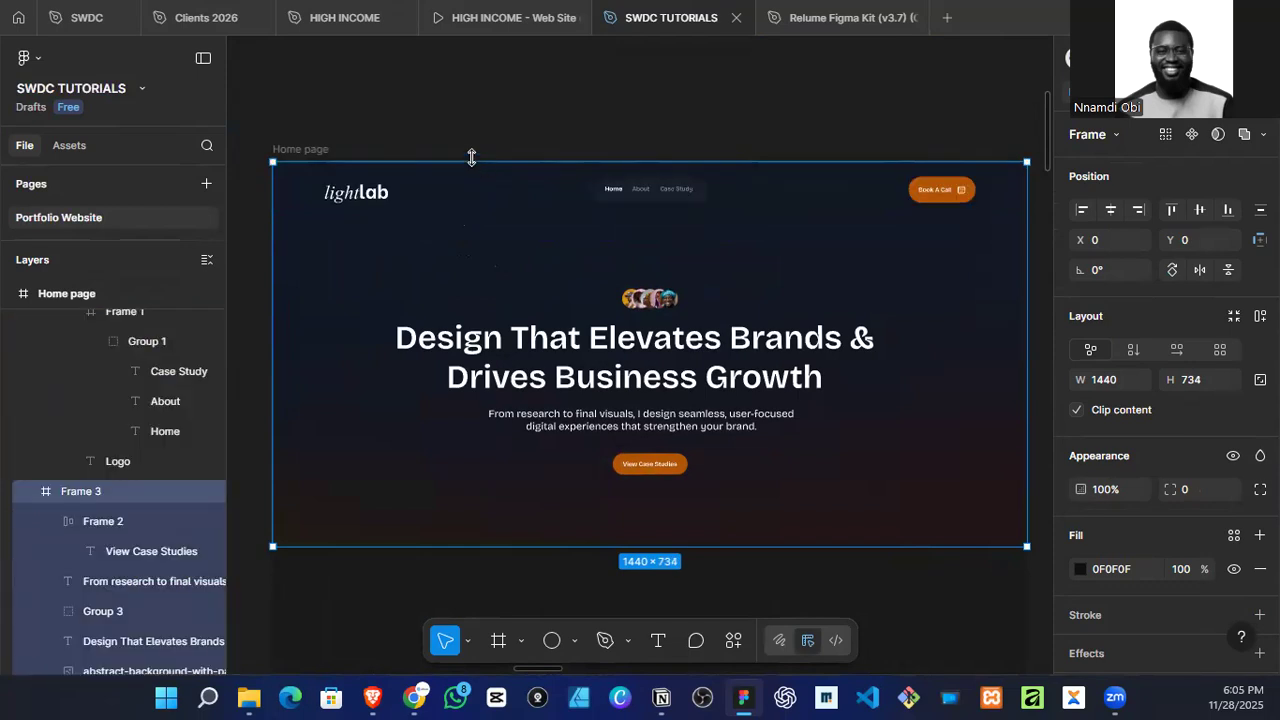
pyautogui.click(750, 119)
pyautogui.scroll(-2, 750, 119)
pyautogui.scroll(-2, 750, 119)
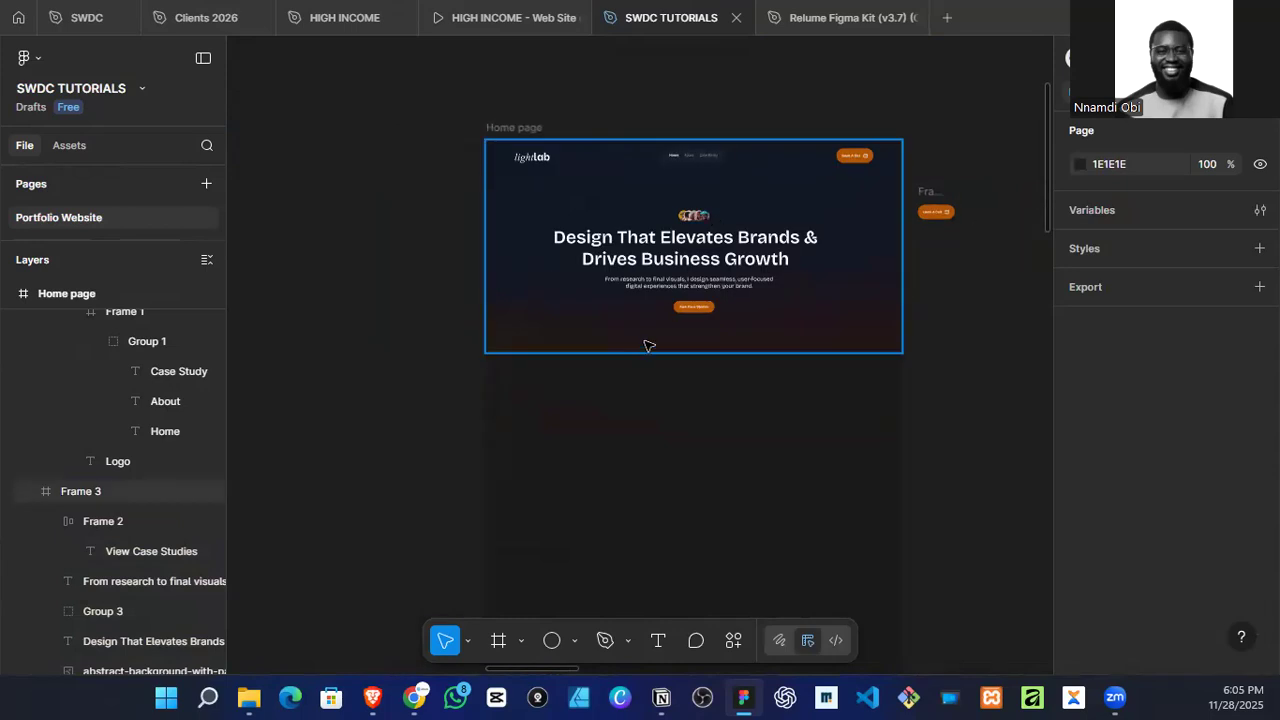
# Step: Replace the hero background's image fill with the abstract-chromatic-gradient file from the Portfolio By SMO folder
pyautogui.click(805, 316)
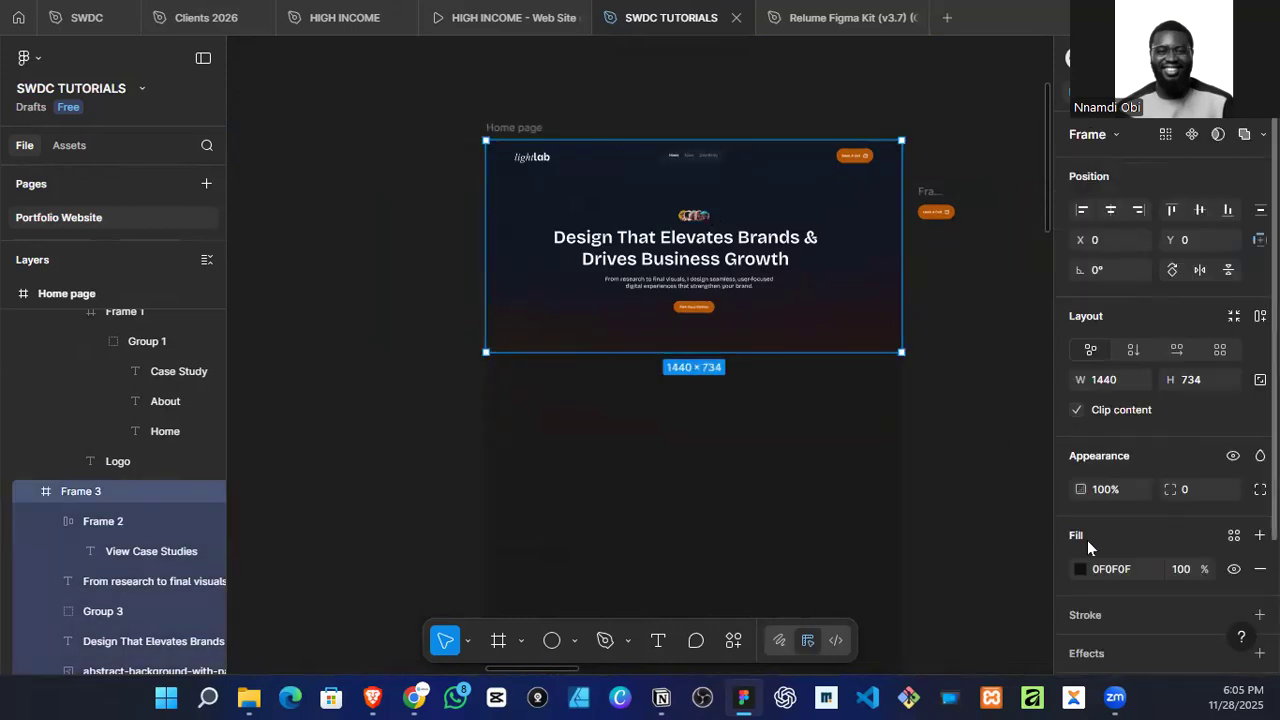
pyautogui.scroll(-3, 1104, 468)
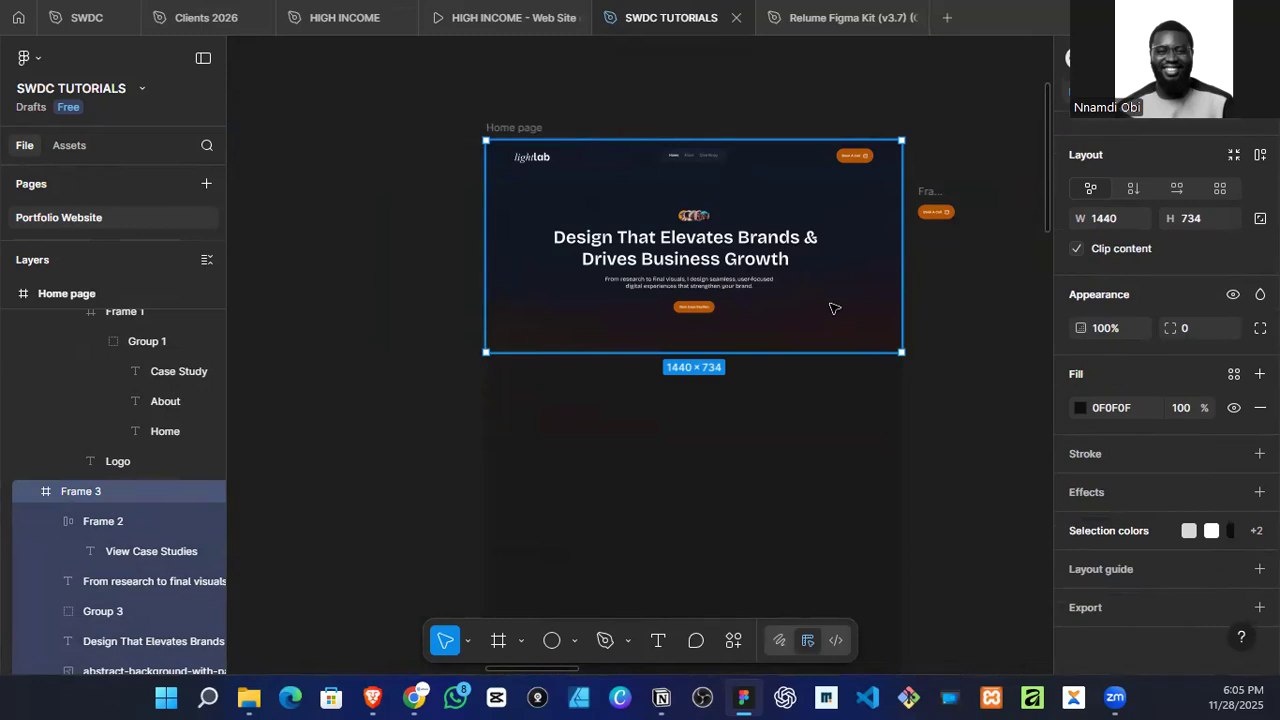
pyautogui.doubleClick(835, 308)
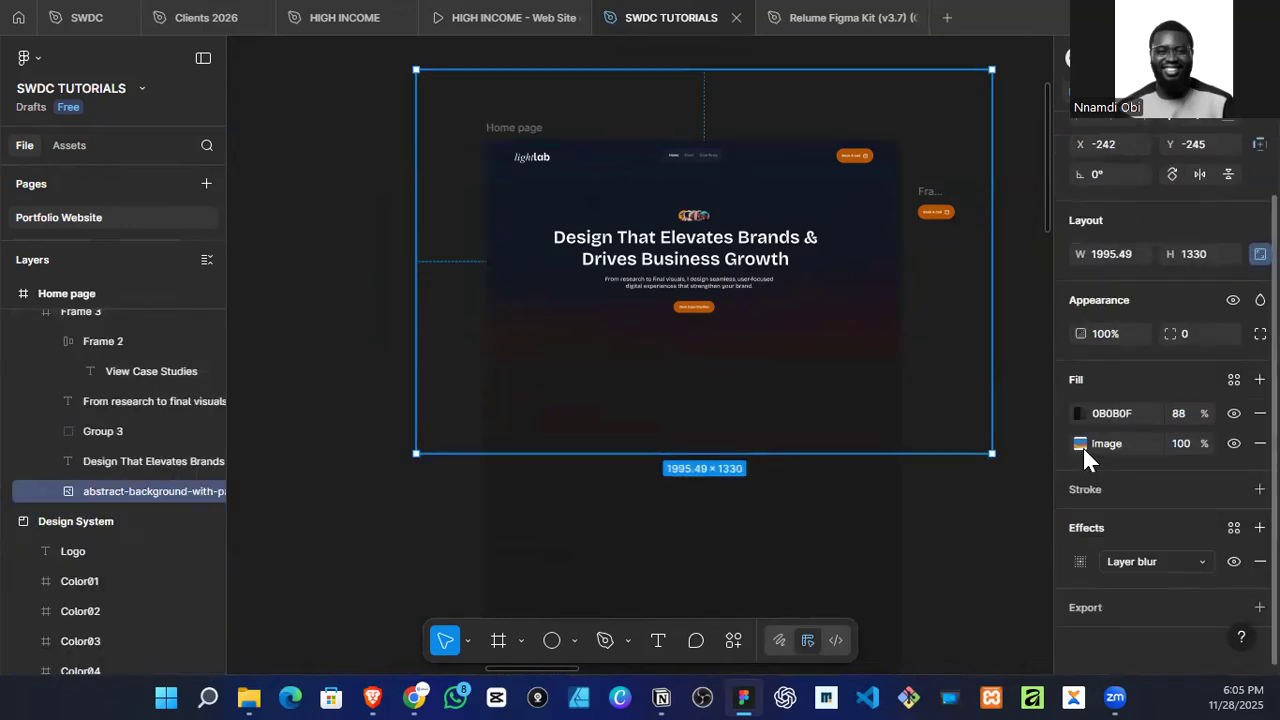
pyautogui.click(1080, 443)
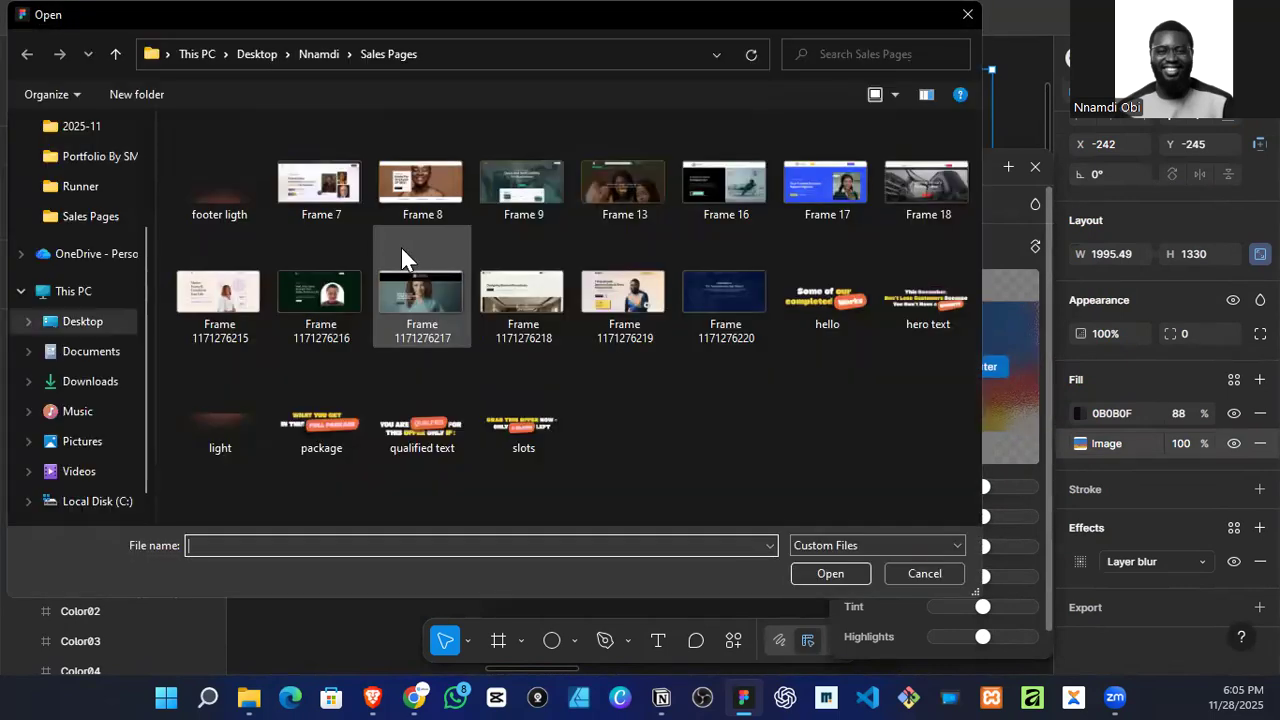
pyautogui.scroll(1, 90, 245)
pyautogui.click(100, 186)
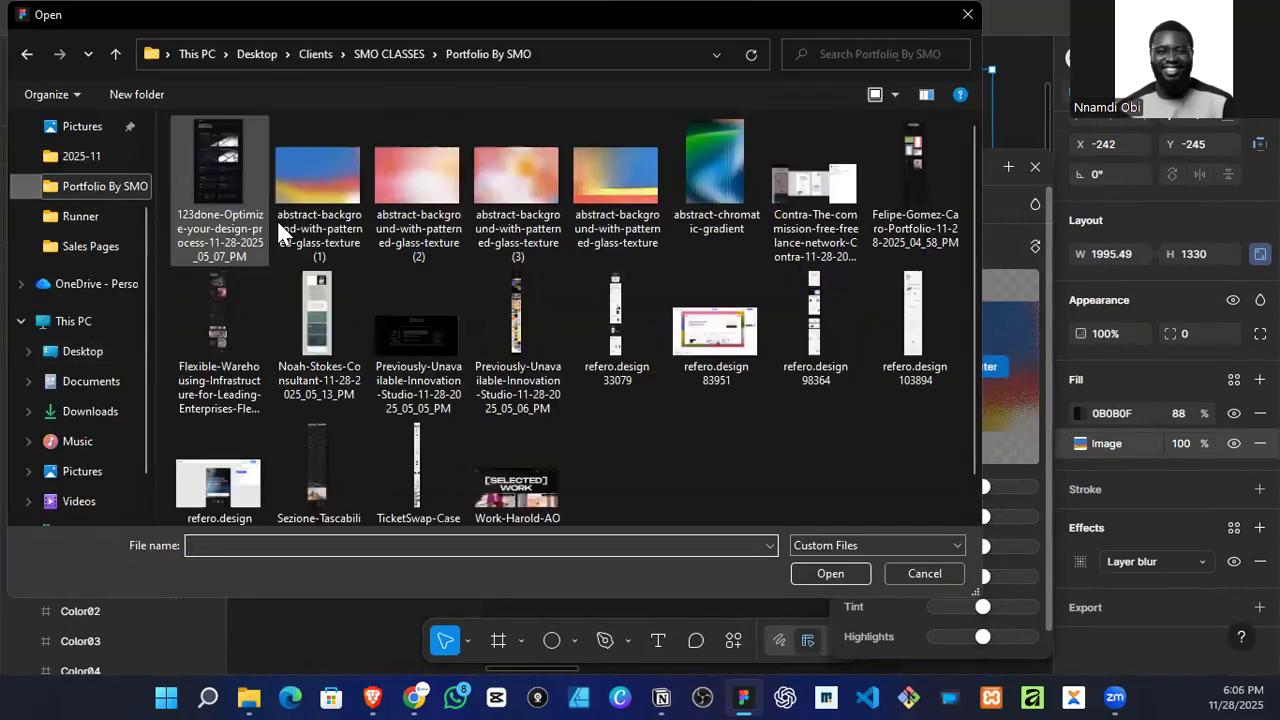
pyautogui.click(690, 200)
pyautogui.click(812, 567)
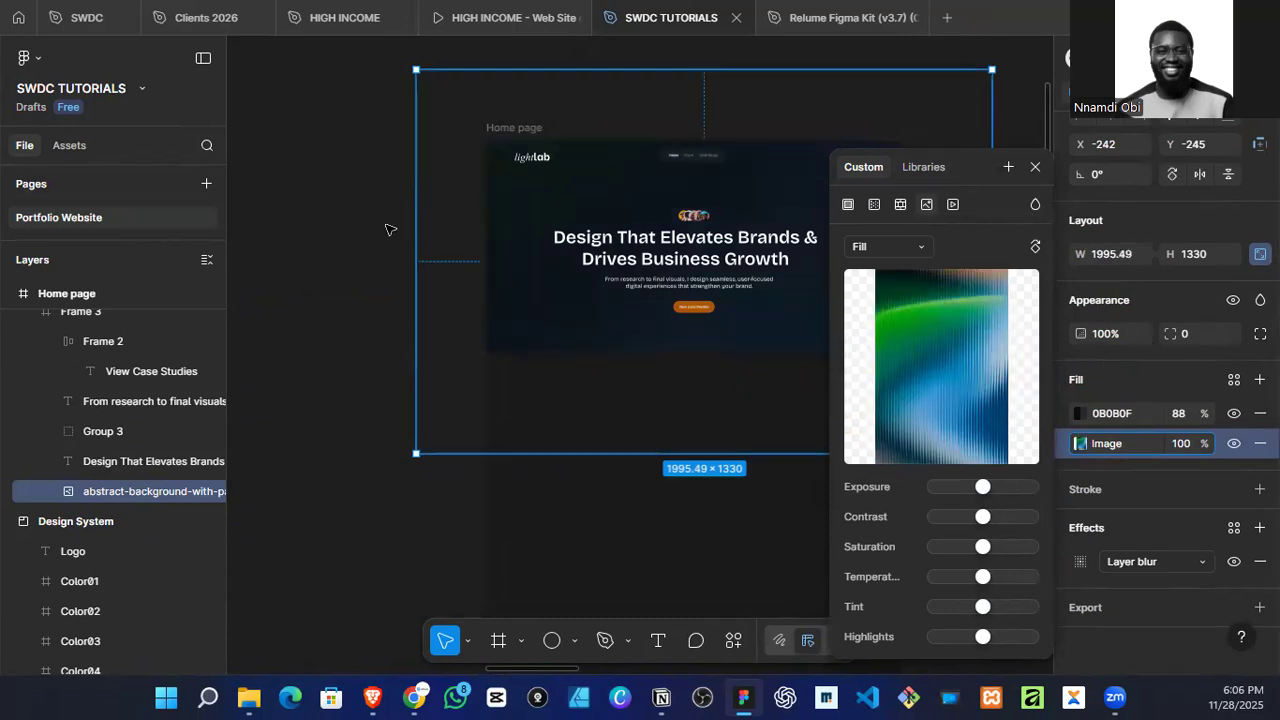
pyautogui.click(1035, 167)
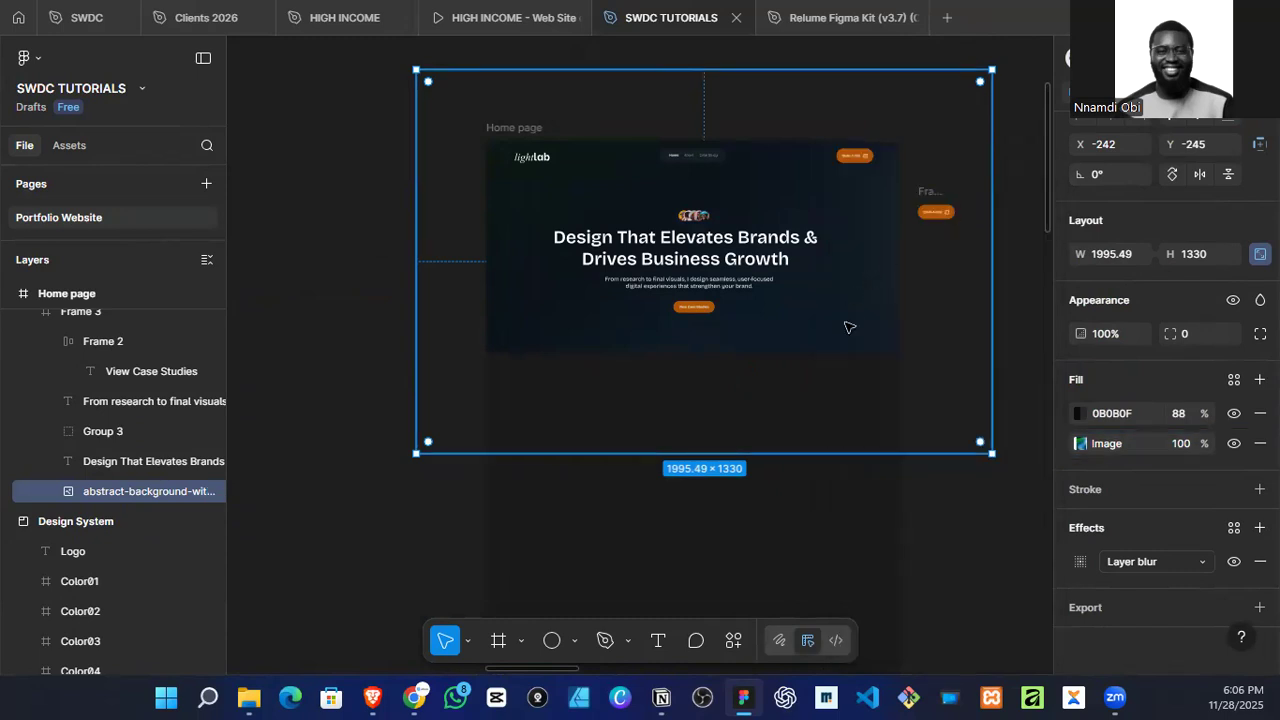
# Step: Lower the hero background image's uniform layer blur to 4
pyautogui.scroll(3, 804, 319)
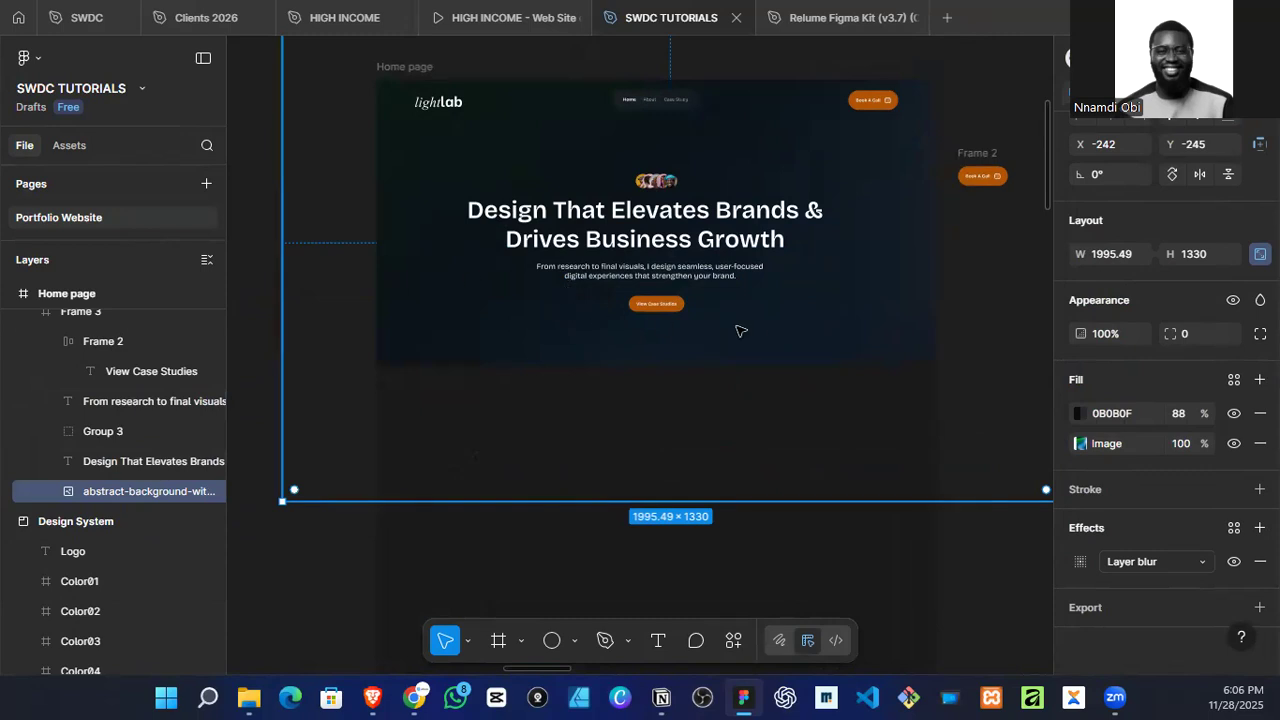
pyautogui.scroll(-2, 749, 335)
pyautogui.scroll(4, 749, 335)
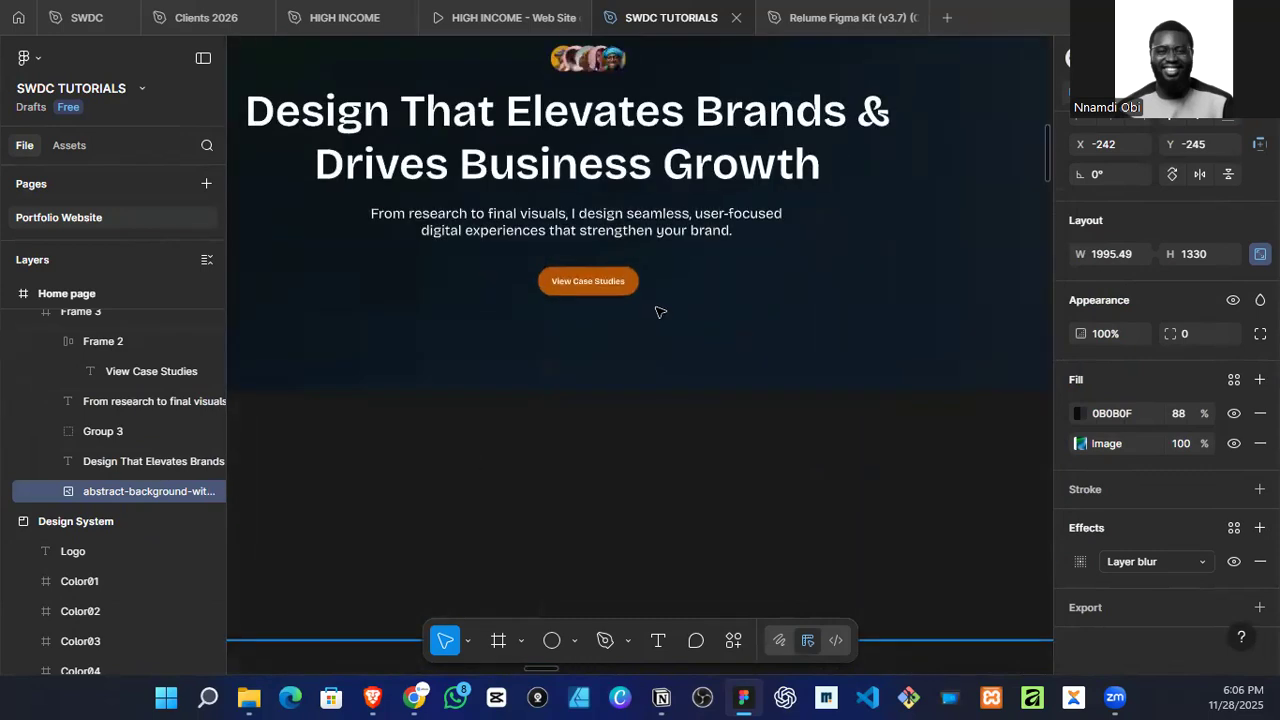
pyautogui.scroll(-2, 660, 311)
pyautogui.scroll(-3, 725, 362)
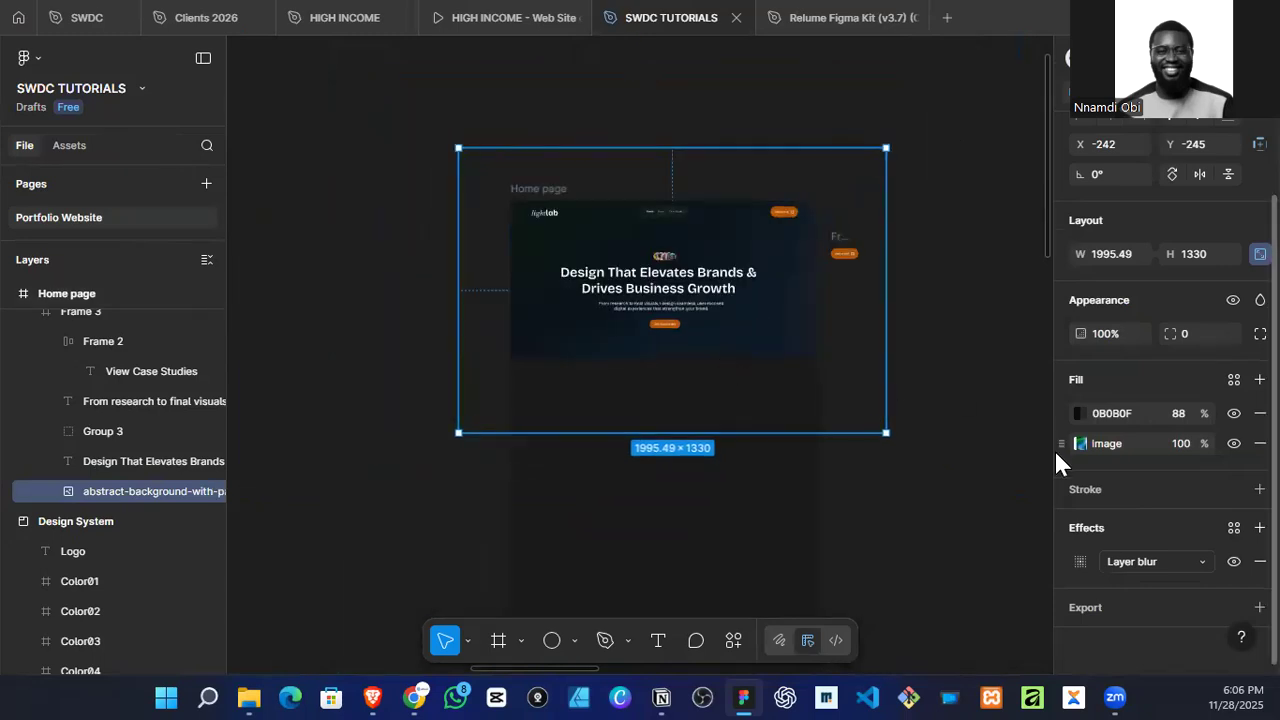
pyautogui.click(1133, 563)
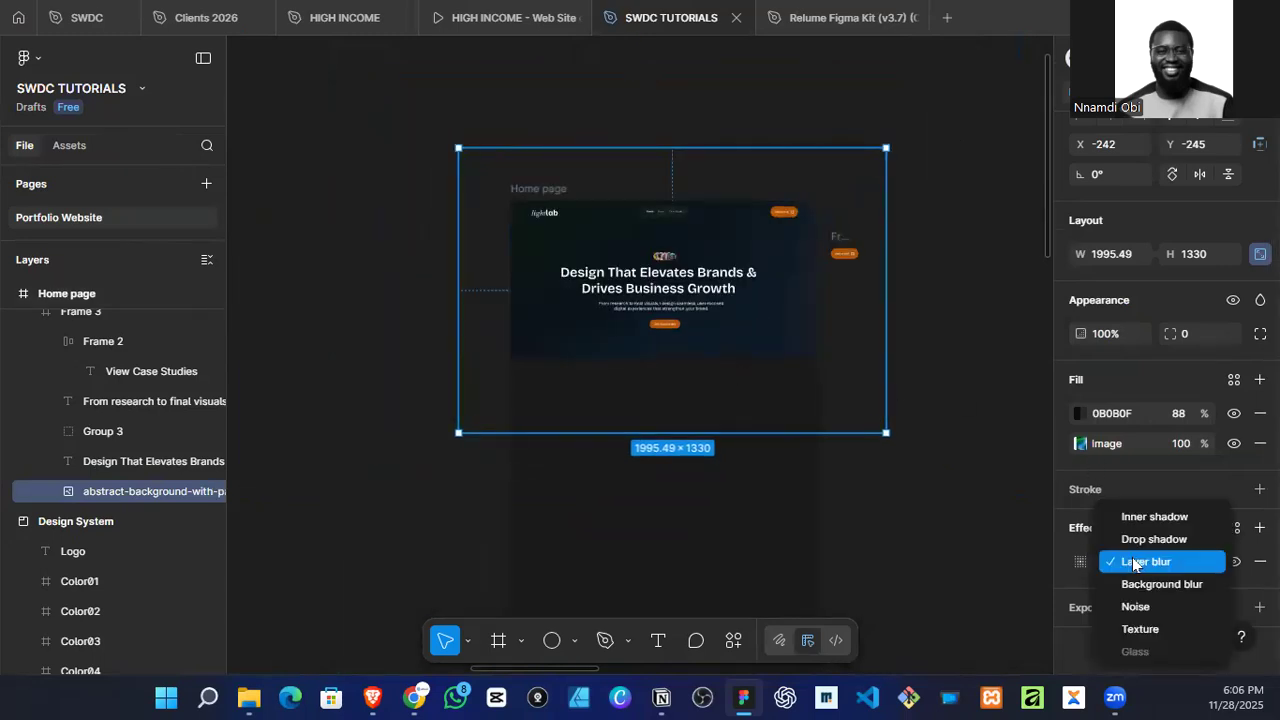
pyautogui.click(1133, 562)
pyautogui.click(1080, 561)
pyautogui.click(970, 630)
pyautogui.press('Down')
pyautogui.press('Down')
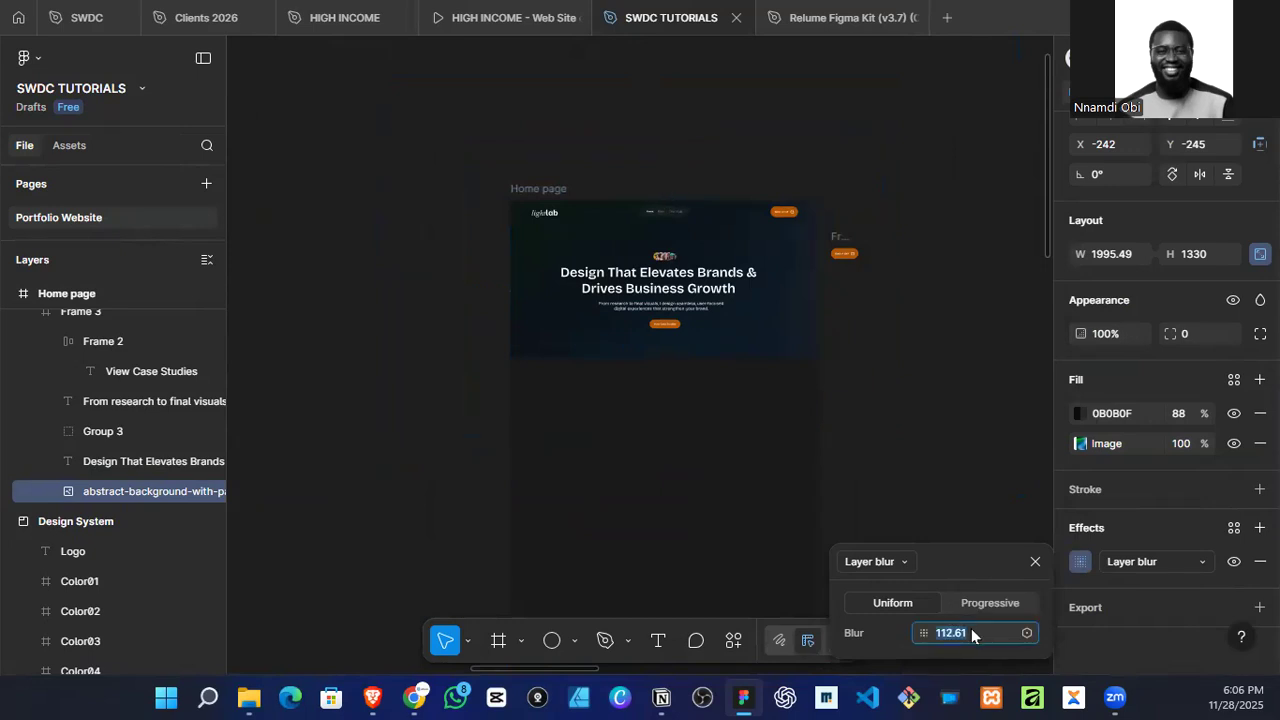
pyautogui.press('Down')
pyautogui.press('Down')
pyautogui.press('Down')
pyautogui.press('Down')
pyautogui.press('Down')
pyautogui.press('Down')
pyautogui.press('Down')
pyautogui.press('Down')
pyautogui.press('Down')
pyautogui.press('Down')
pyautogui.press('Down')
pyautogui.press('Down')
pyautogui.press('Down')
pyautogui.press('Down')
pyautogui.press('Down')
pyautogui.press('Down')
pyautogui.press('Down')
pyautogui.press('Down')
pyautogui.press('Down')
pyautogui.press('Down')
pyautogui.press('Down')
pyautogui.press('Down')
pyautogui.press('Down')
pyautogui.press('Down')
pyautogui.press('Down')
pyautogui.press('Down')
pyautogui.press('Down')
pyautogui.press('Down')
pyautogui.press('Down')
pyautogui.press('Down')
pyautogui.press('Down')
pyautogui.press('Down')
pyautogui.press('Down')
pyautogui.press('Down')
pyautogui.press('Down')
pyautogui.press('Down')
pyautogui.press('Down')
pyautogui.press('Down')
pyautogui.press('Down')
pyautogui.press('Down')
pyautogui.press('Down')
pyautogui.press('Down')
pyautogui.press('Down')
pyautogui.press('Down')
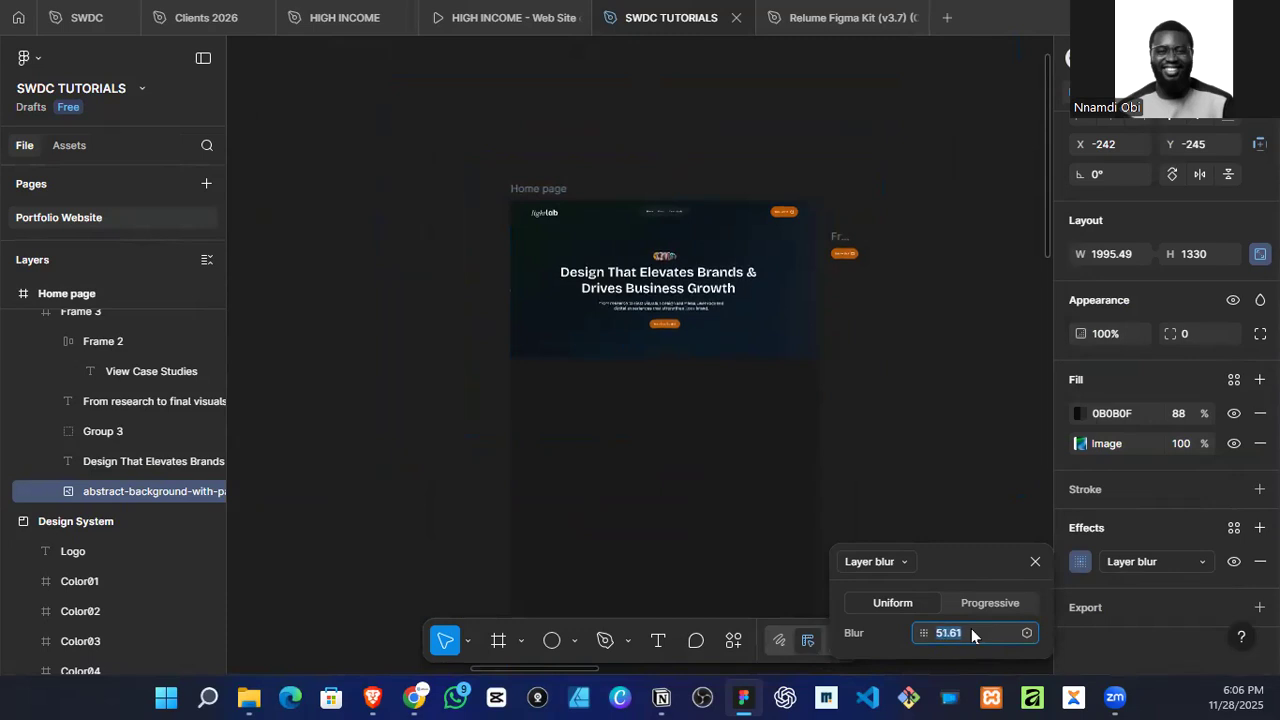
pyautogui.press('Down')
pyautogui.press('Down')
pyautogui.press('Down')
pyautogui.press('Down')
pyautogui.press('Down')
pyautogui.press('Down')
pyautogui.press('Down')
pyautogui.press('Down')
pyautogui.press('Down')
pyautogui.press('Down')
pyautogui.write('4')
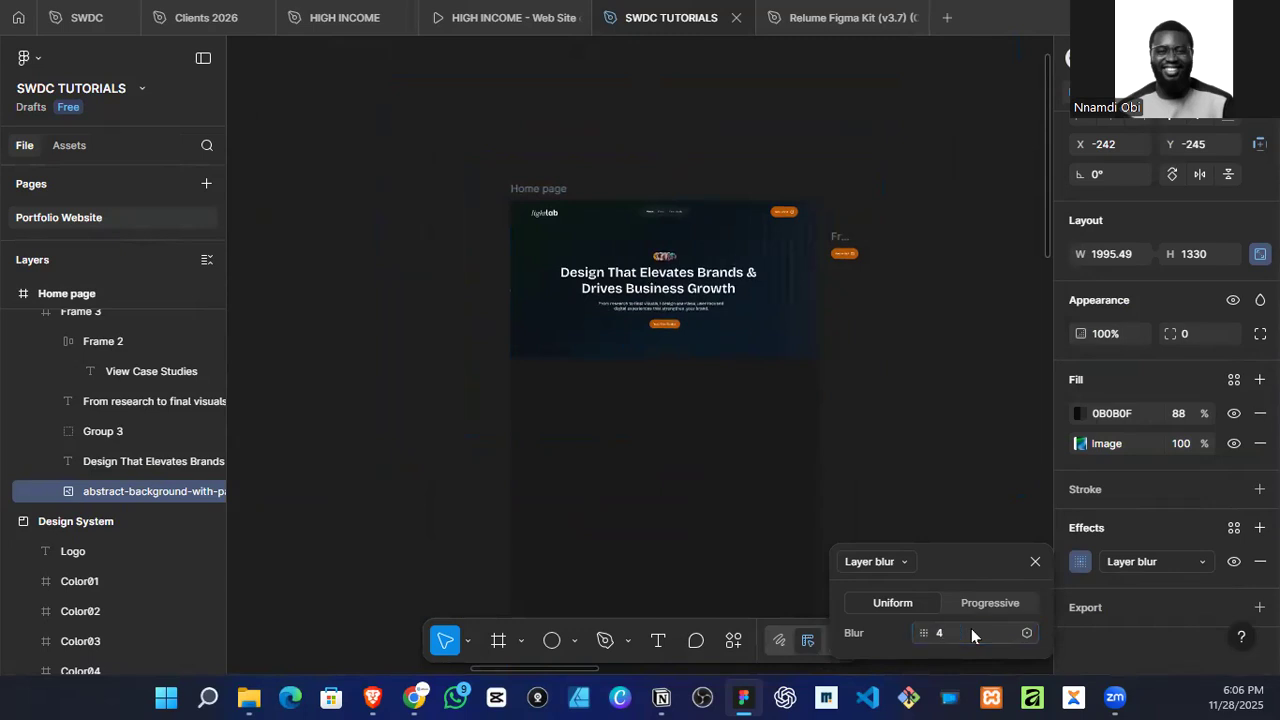
pyautogui.press('Return')
# Step: Set the hero background image's uniform layer blur to 27 and deselect the image
pyautogui.scroll(5, 720, 250)
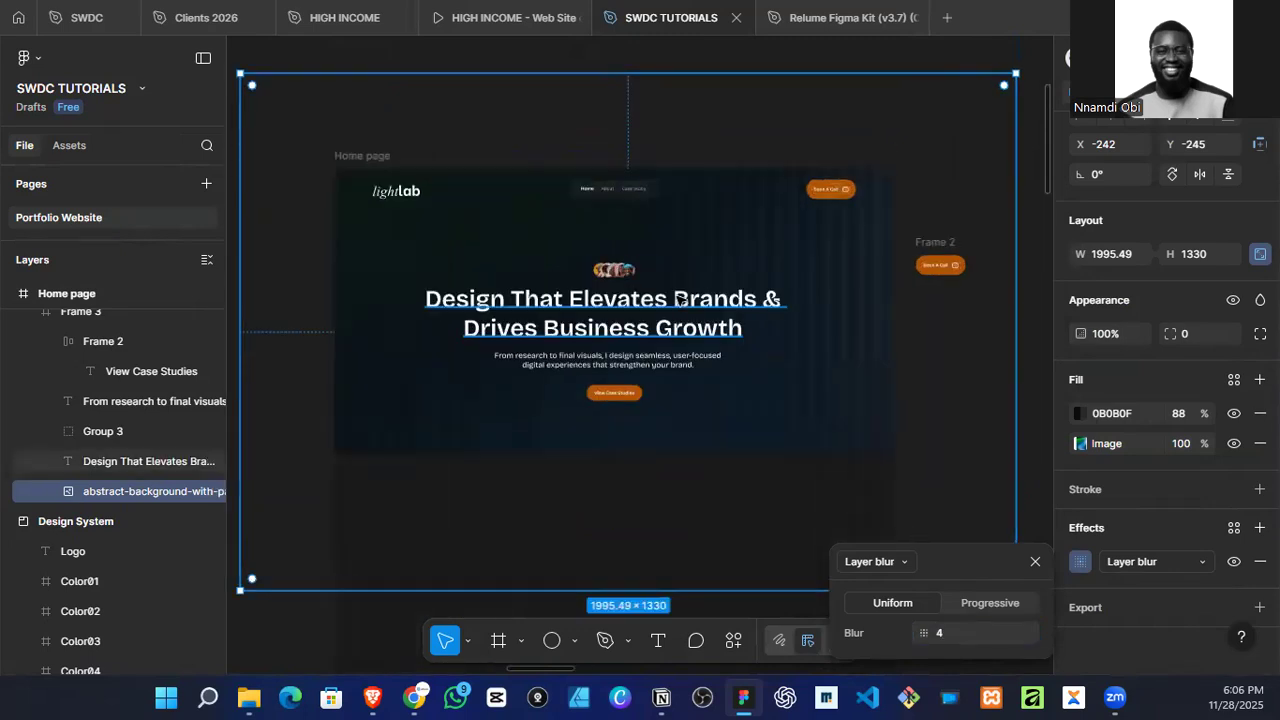
pyautogui.scroll(-4, 775, 455)
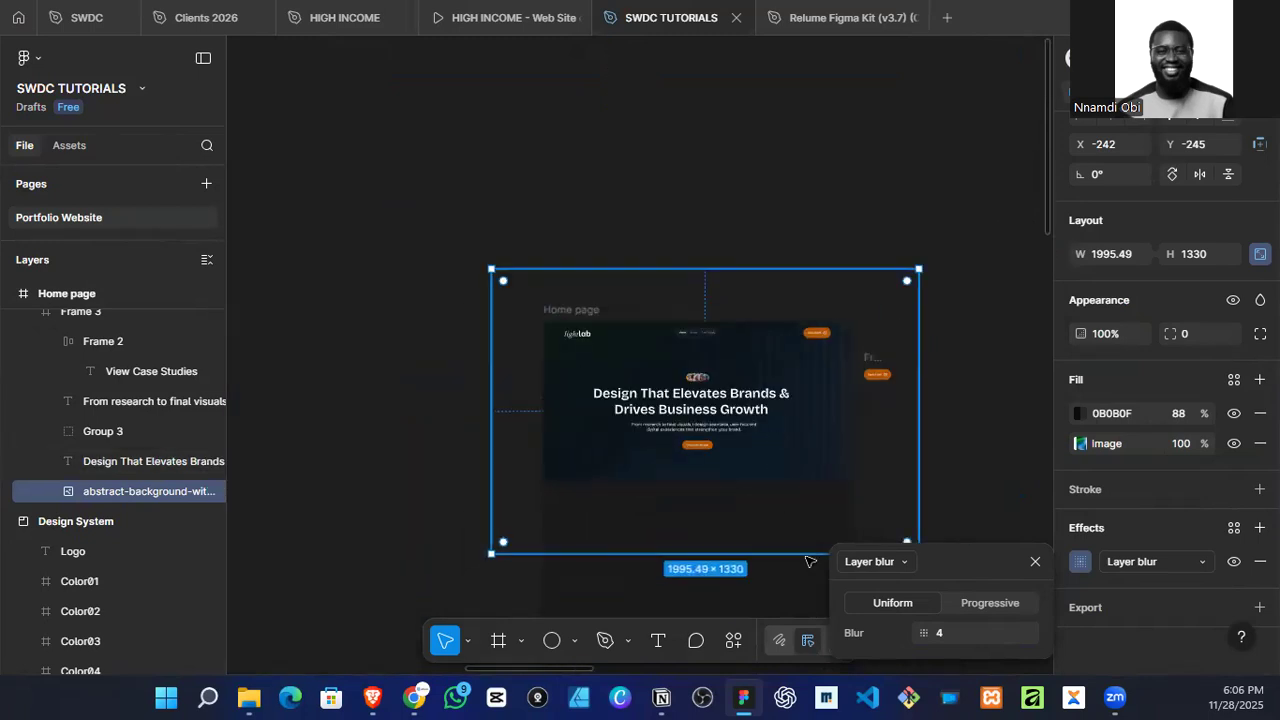
pyautogui.scroll(3, 800, 545)
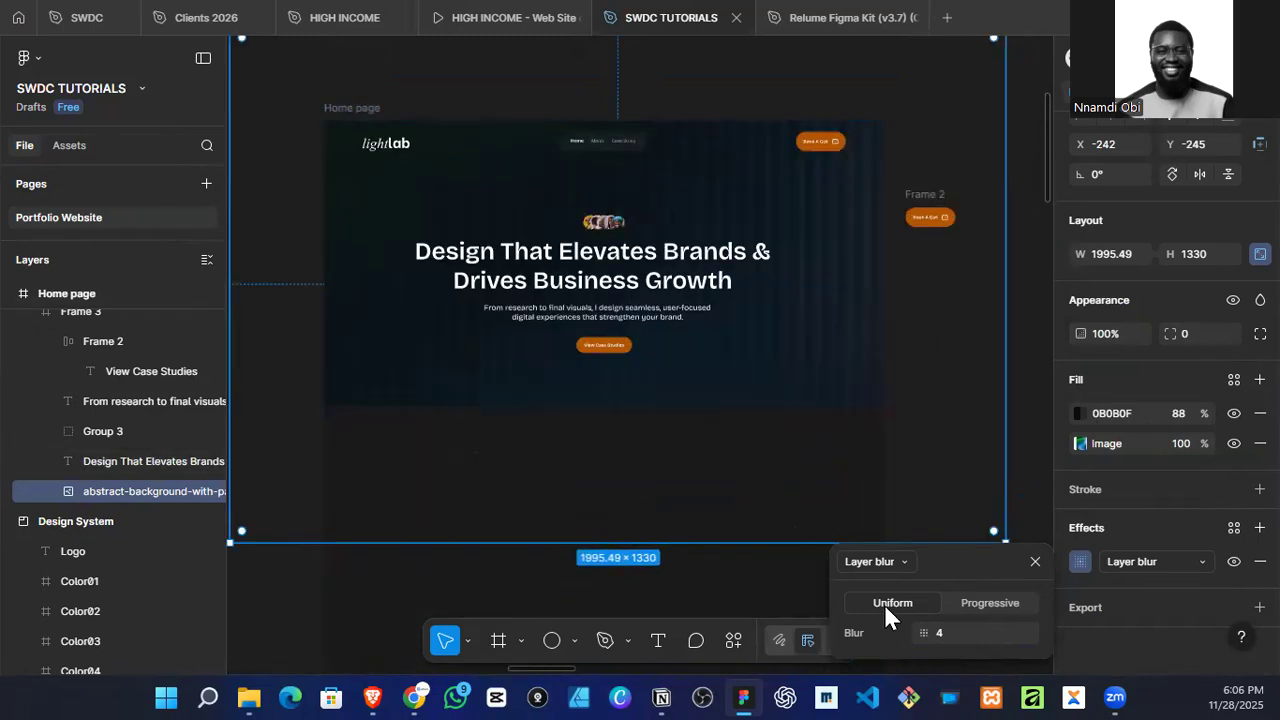
pyautogui.click(948, 637)
pyautogui.write('8')
pyautogui.press('Return')
pyautogui.write('17')
pyautogui.press('Return')
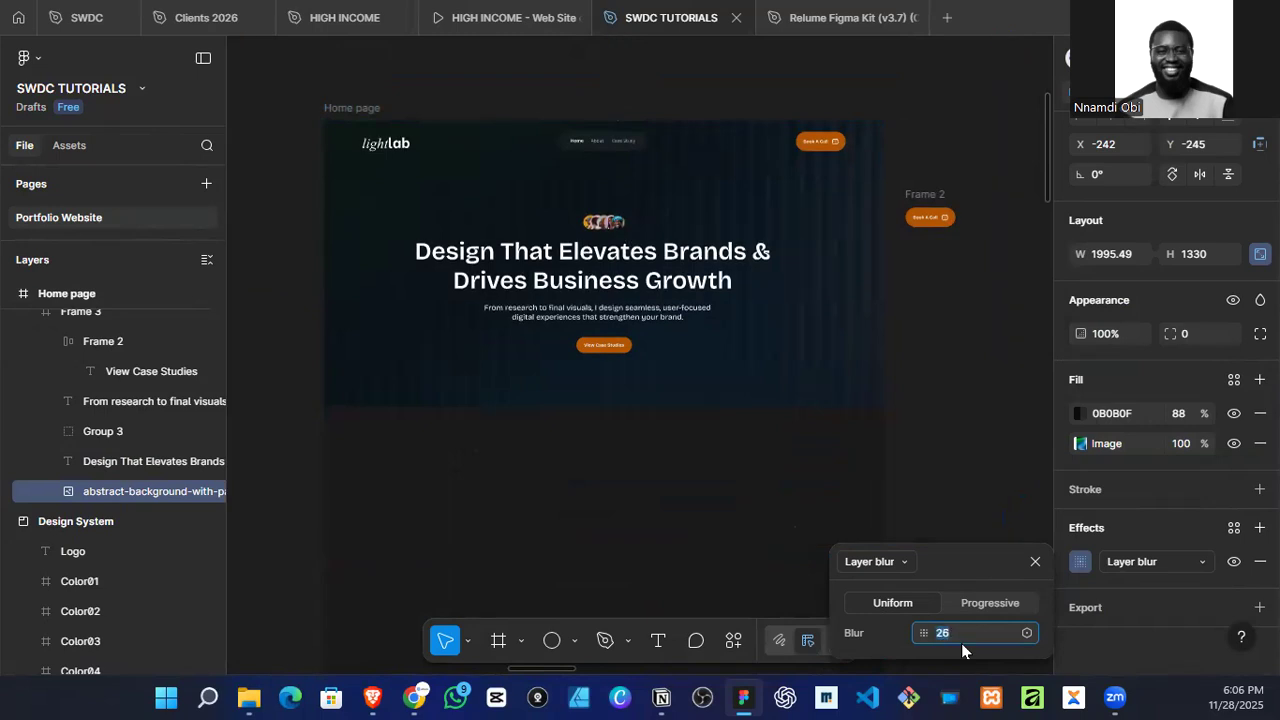
pyautogui.click(972, 312)
# Step: Examine how the blurred gradient looks behind the header and hero, both close up and across the whole canvas
pyautogui.scroll(-3, 955, 318)
pyautogui.scroll(6, 660, 255)
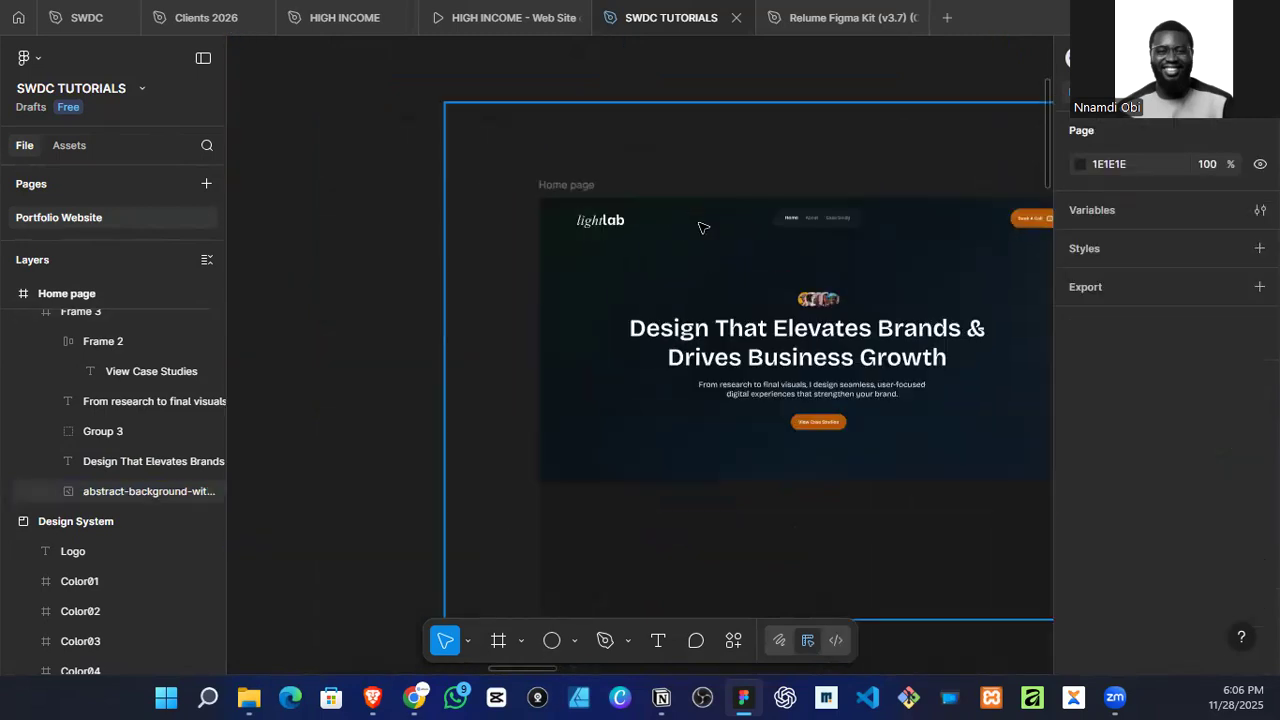
pyautogui.hscroll(2, 480, 260)
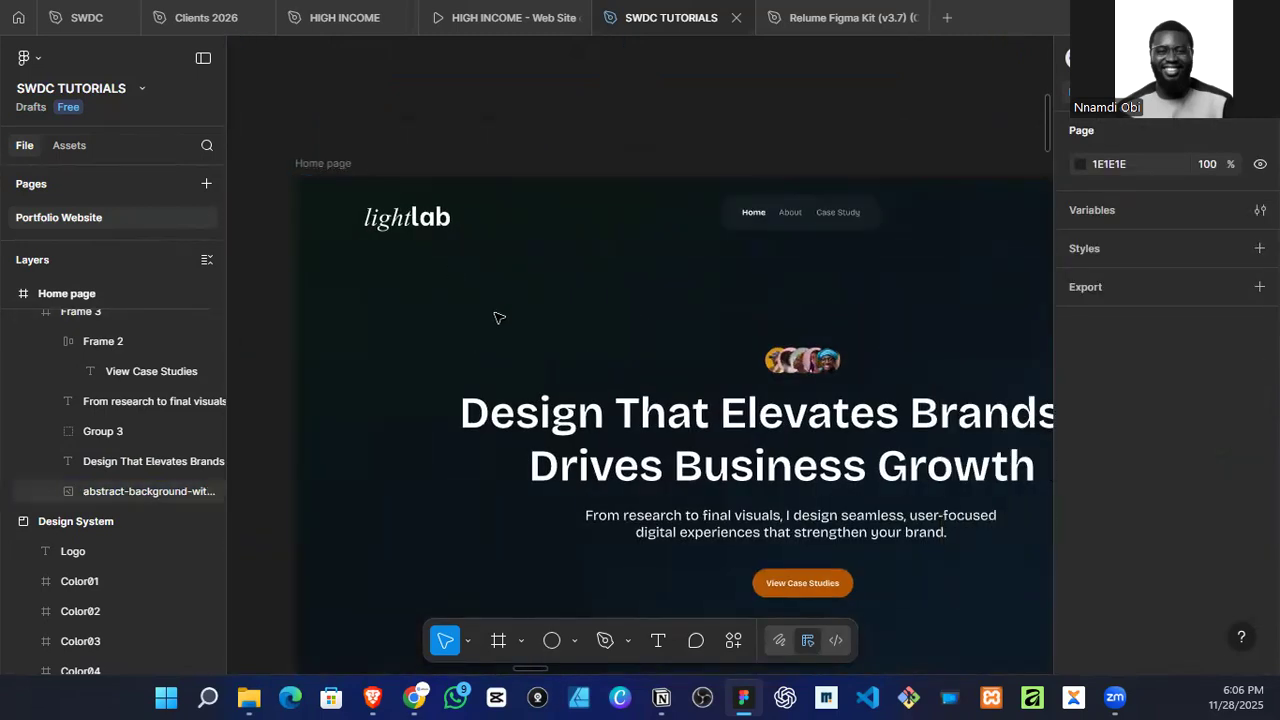
pyautogui.scroll(-2, 499, 318)
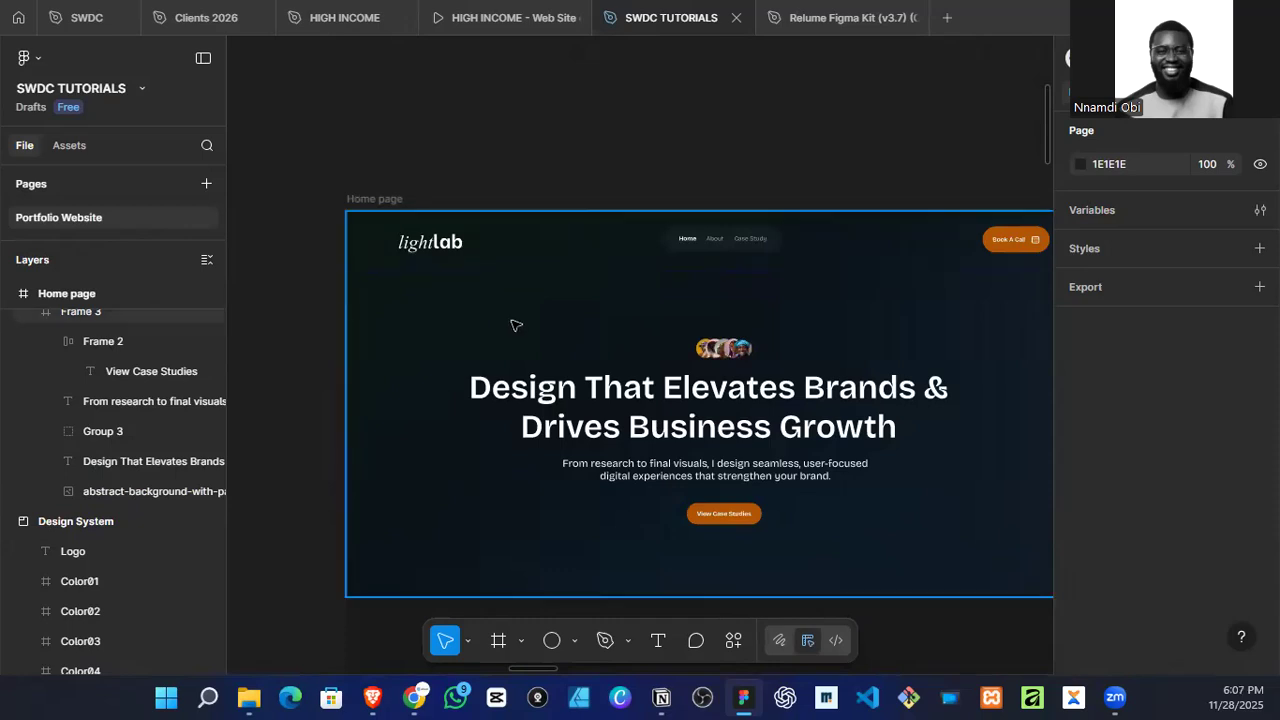
pyautogui.scroll(-2, 514, 323)
pyautogui.scroll(-2, 831, 246)
pyautogui.scroll(3, 674, 326)
pyautogui.scroll(-1, 675, 291)
pyautogui.scroll(-5, 640, 378)
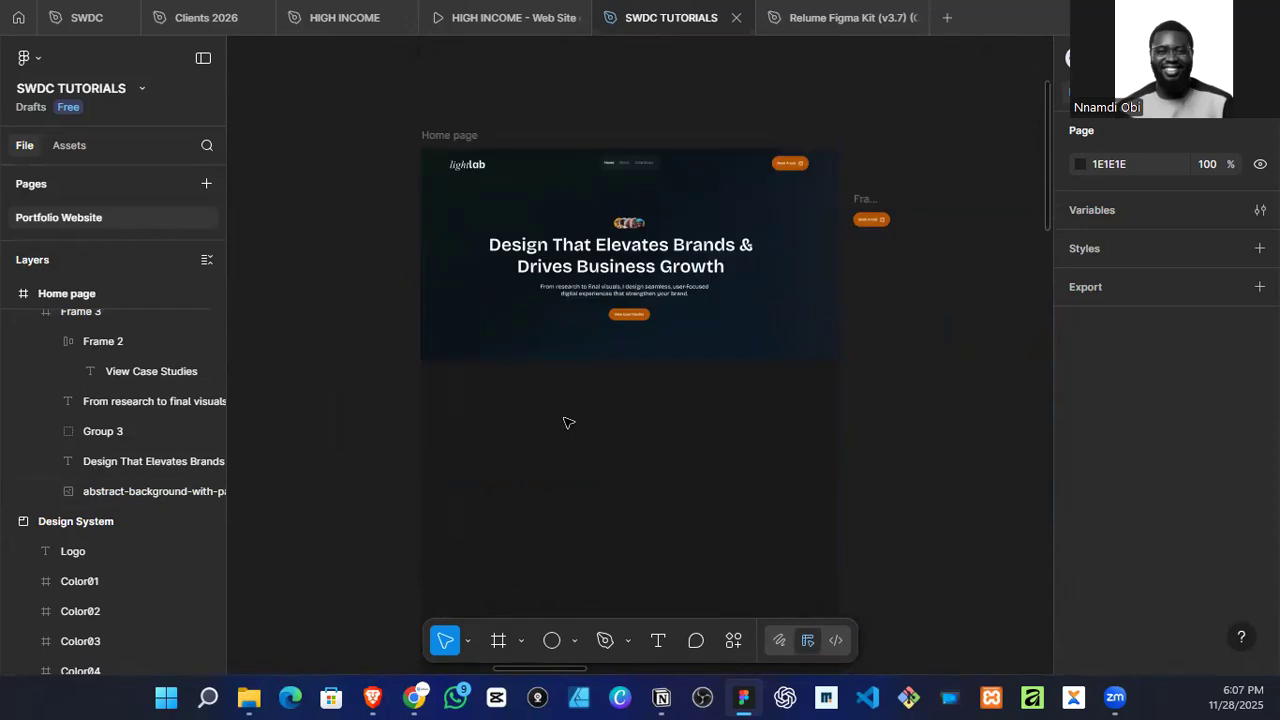
pyautogui.scroll(-4, 663, 371)
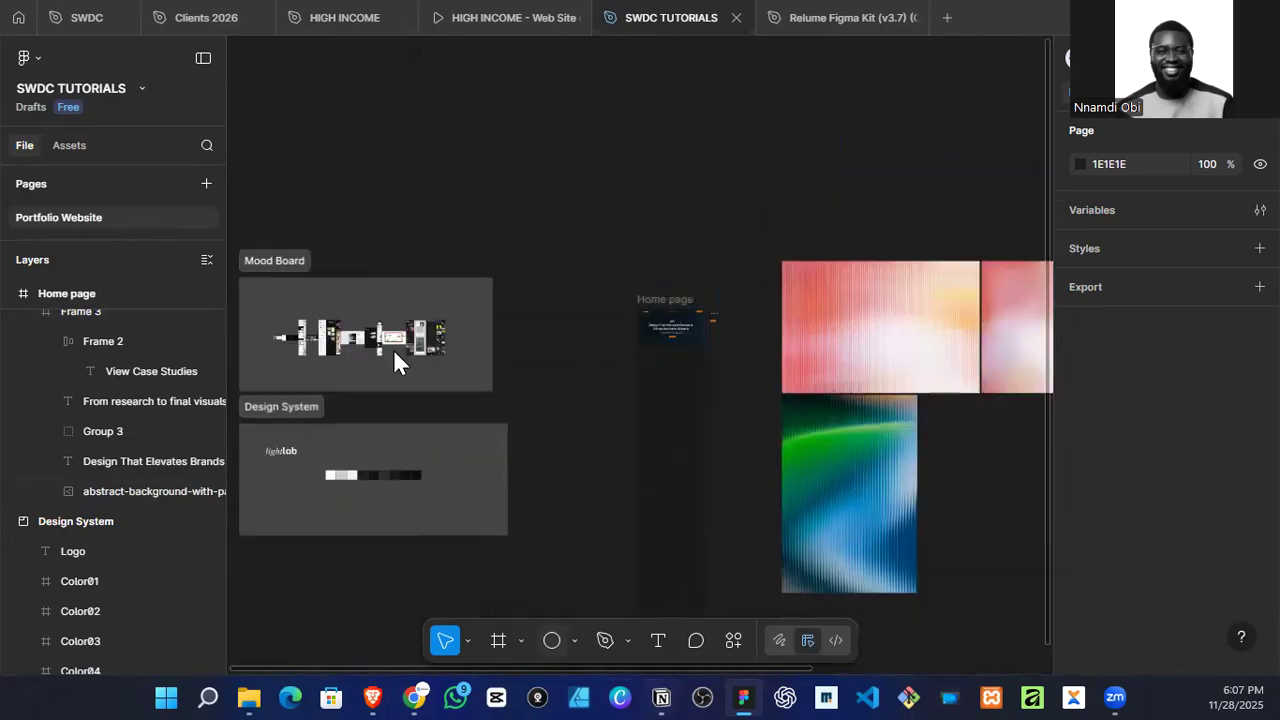
# Step: Switch to the Portfolio Website page of the Notion plan in the browser and review the planned home page sections
pyautogui.click(378, 690)
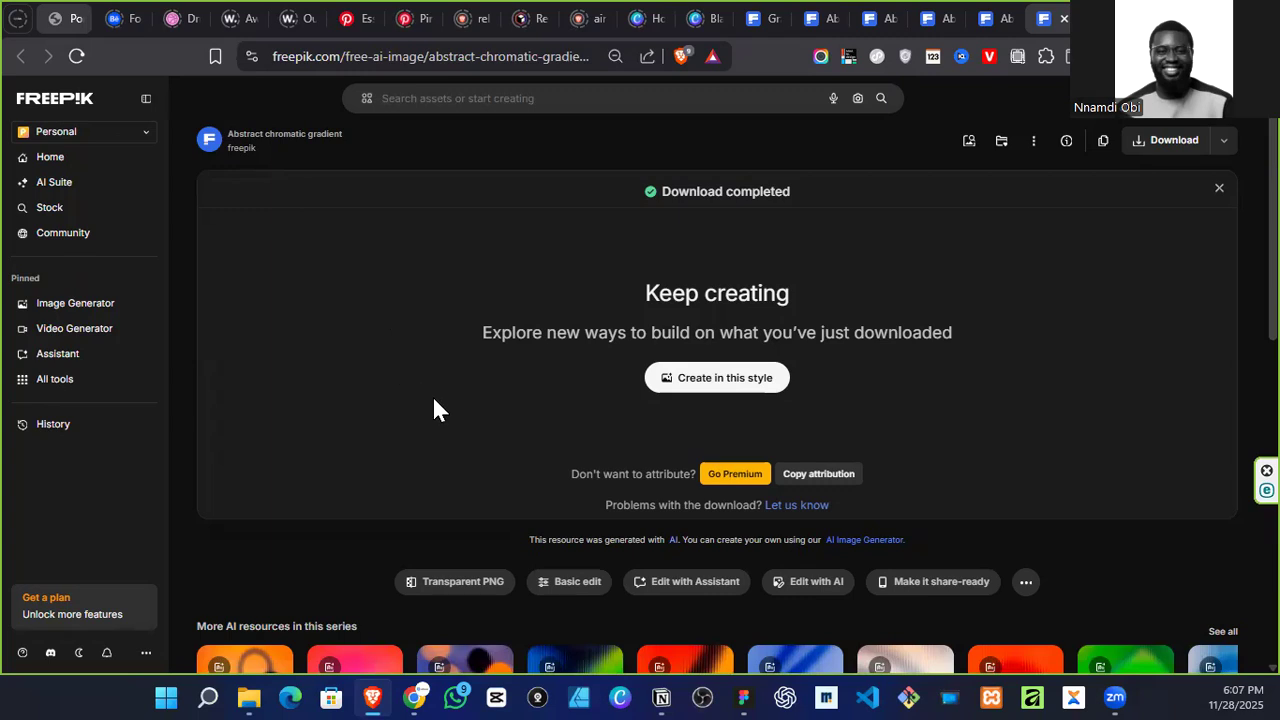
pyautogui.hotkey('ctrl', '1')
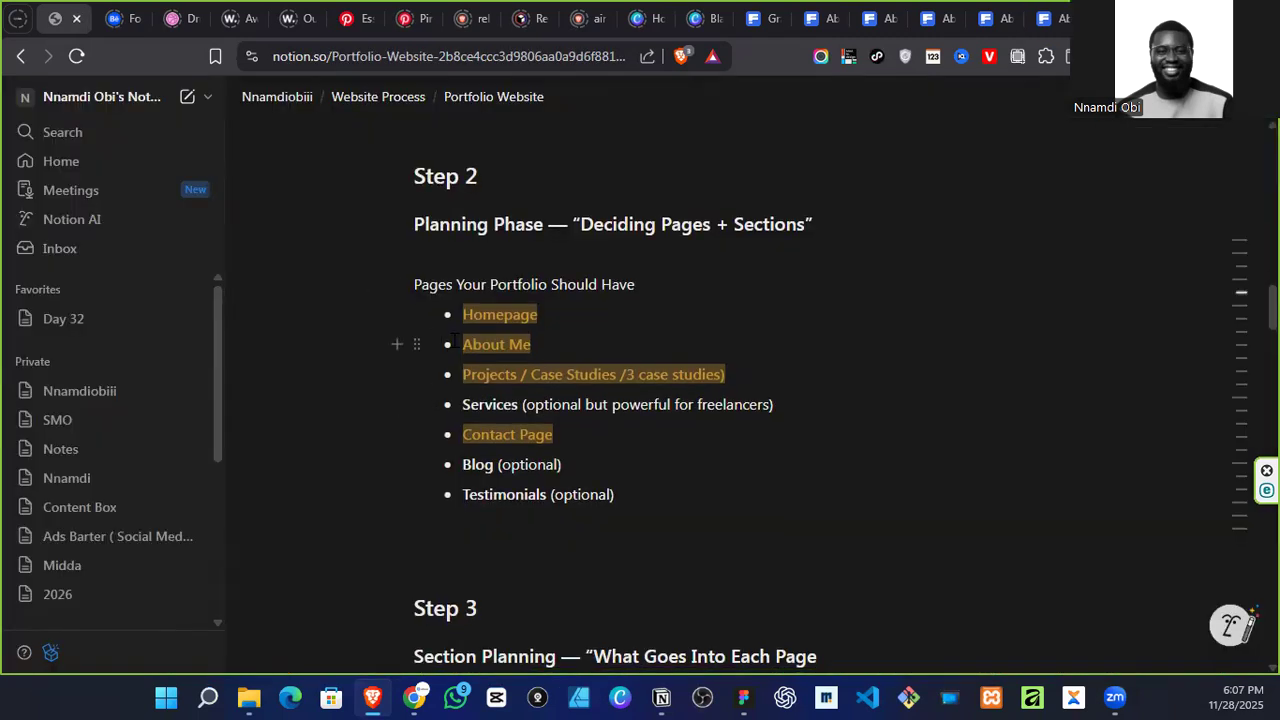
pyautogui.scroll(-10, 502, 361)
pyautogui.scroll(-5, 476, 386)
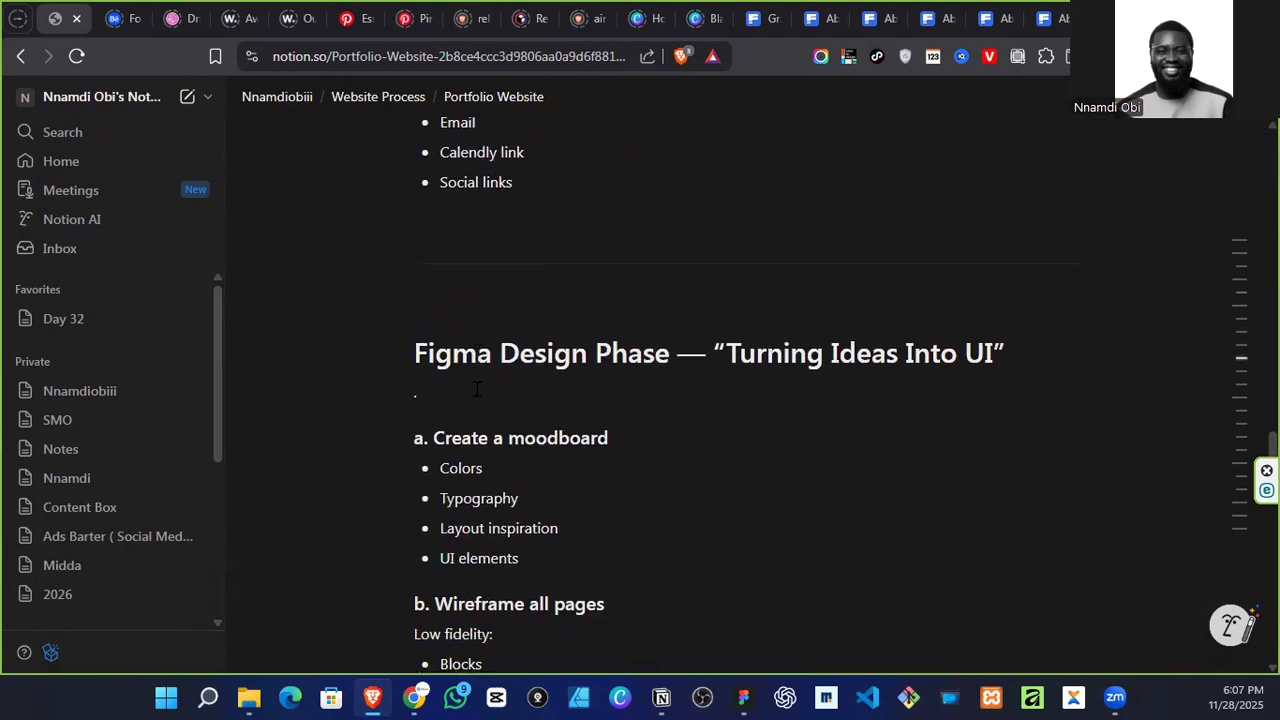
pyautogui.scroll(6, 467, 396)
pyautogui.scroll(6, 467, 396)
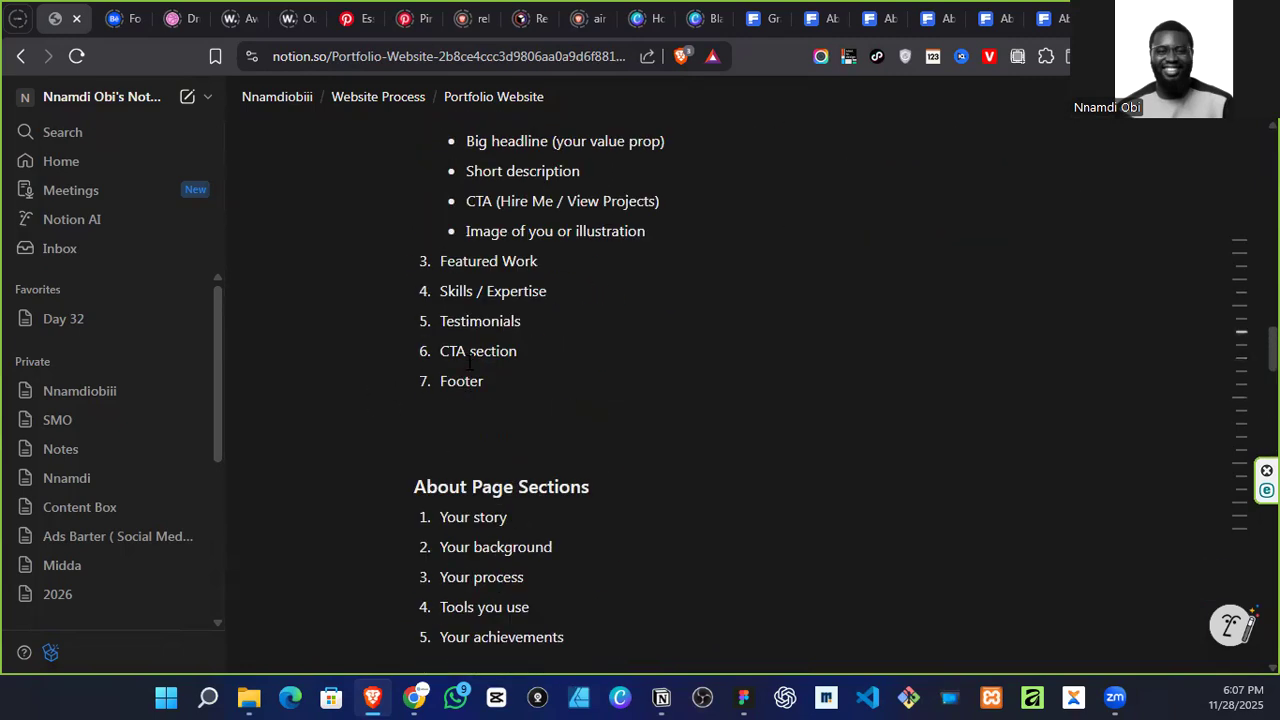
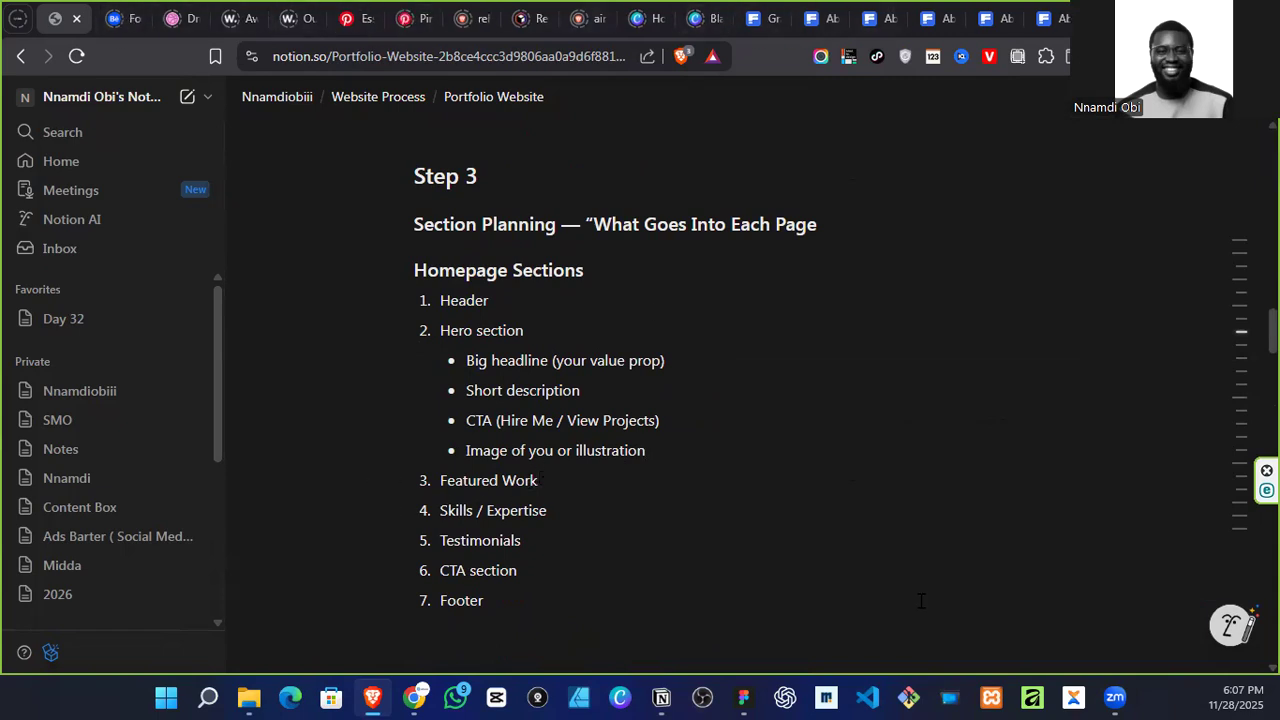
# Step: Switch to Figma and review the mood board's reference websites, comparing their selected work and other content sections
pyautogui.click(745, 696)
pyautogui.scroll(-3, 795, 386)
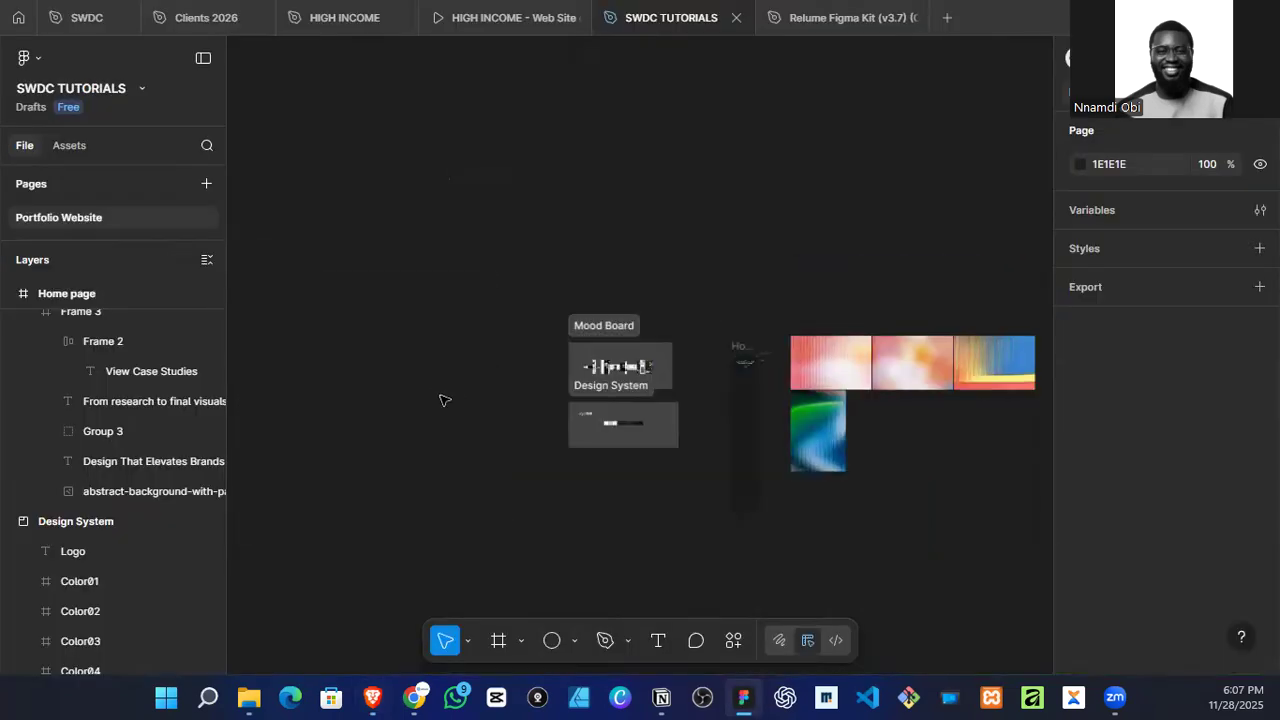
pyautogui.hscroll(-3, 485, 371)
pyautogui.scroll(-1, 492, 367)
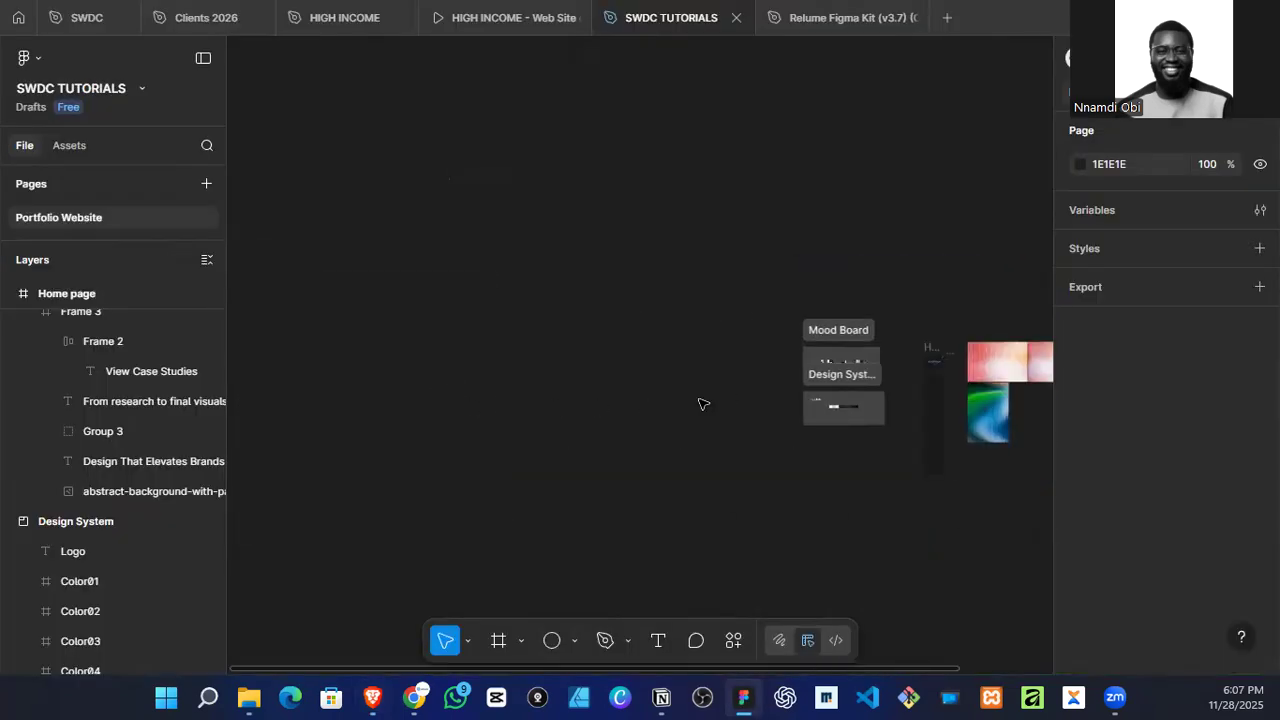
pyautogui.hscroll(-2, 820, 403)
pyautogui.scroll(1, 826, 404)
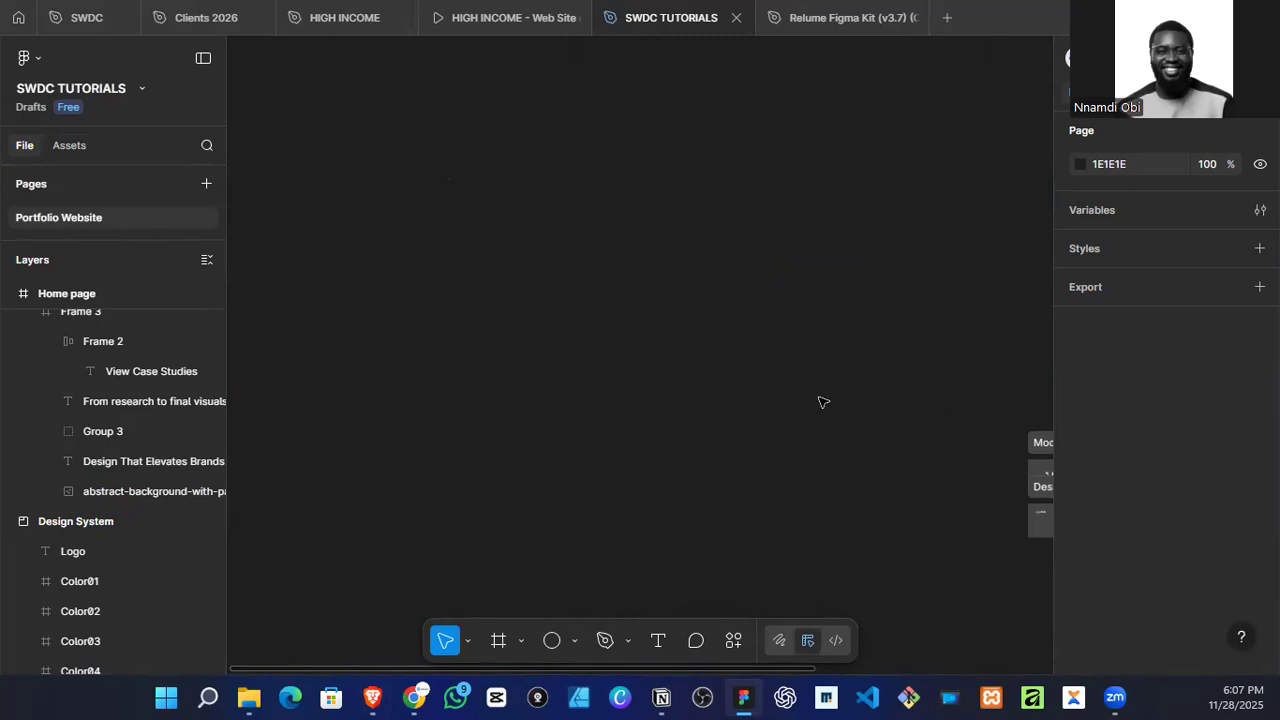
pyautogui.hscroll(5, 915, 465)
pyautogui.scroll(8, 715, 505)
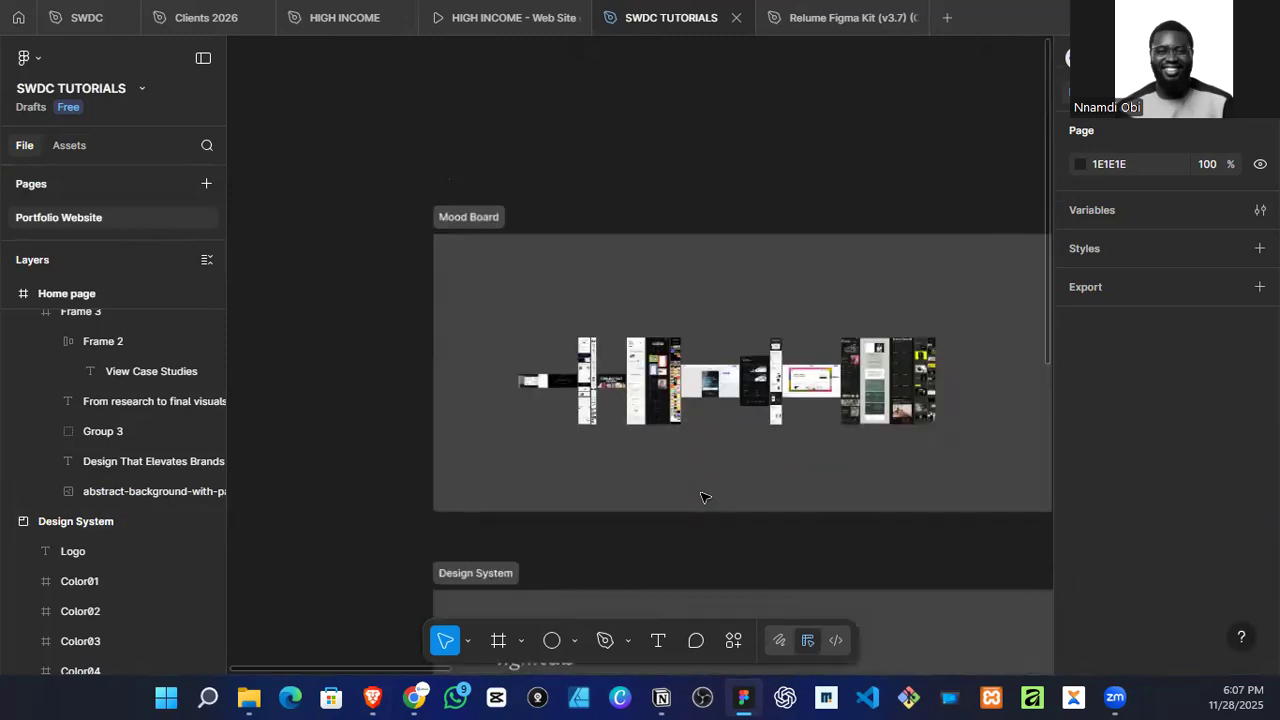
pyautogui.scroll(4, 521, 364)
pyautogui.scroll(10, 722, 222)
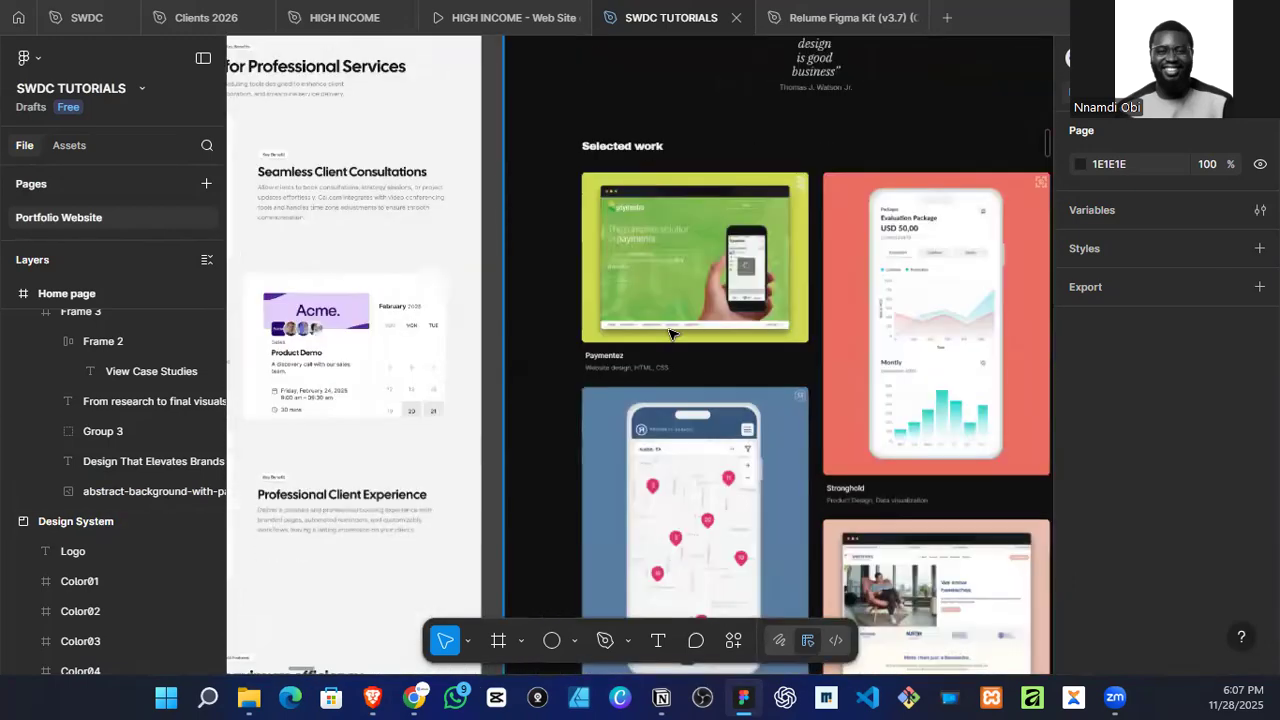
pyautogui.scroll(-5, 694, 257)
pyautogui.hscroll(-2, 643, 260)
pyautogui.scroll(2, 643, 268)
pyautogui.scroll(-3, 644, 278)
pyautogui.scroll(-4, 645, 284)
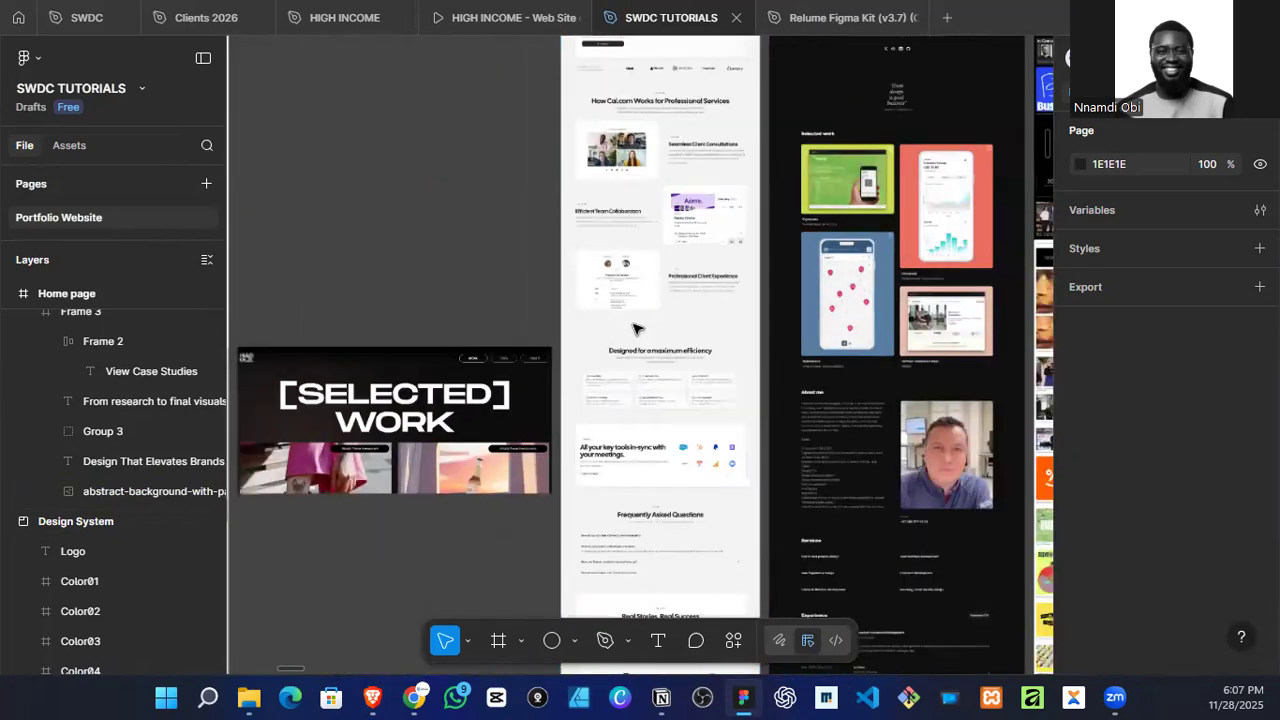
pyautogui.hscroll(-3, 690, 381)
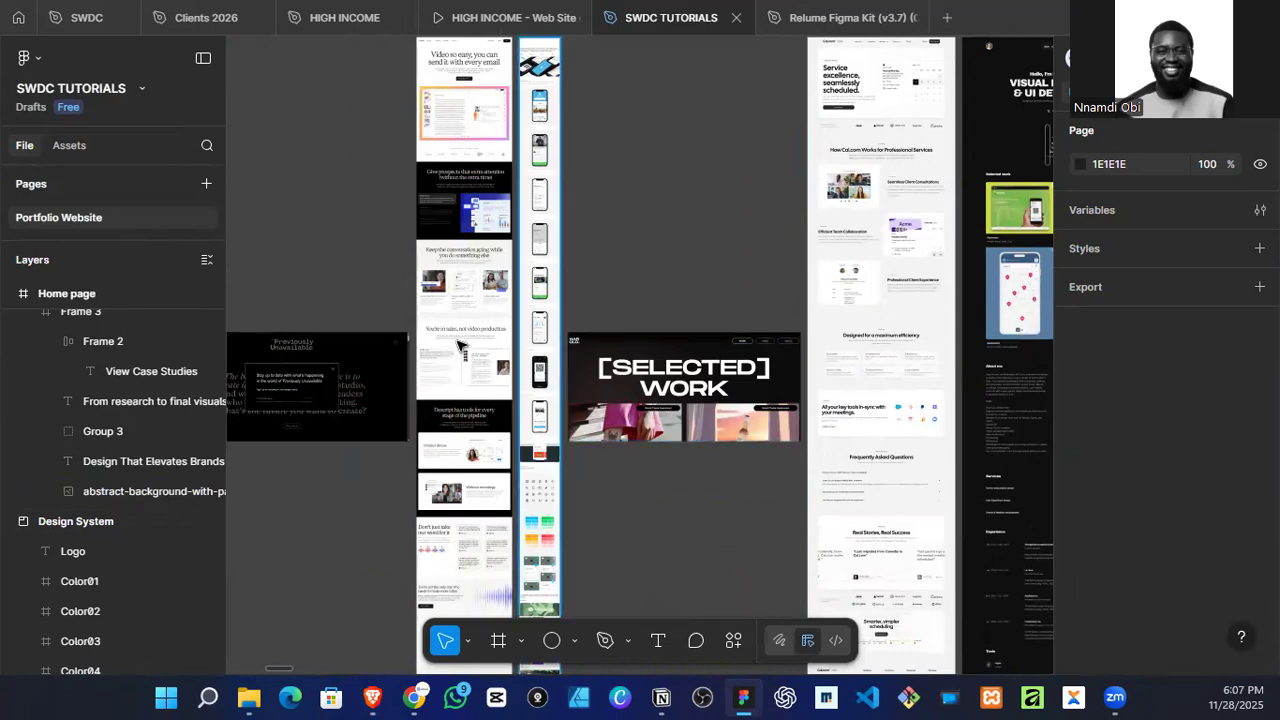
pyautogui.hscroll(-3, 470, 330)
pyautogui.scroll(5, 455, 455)
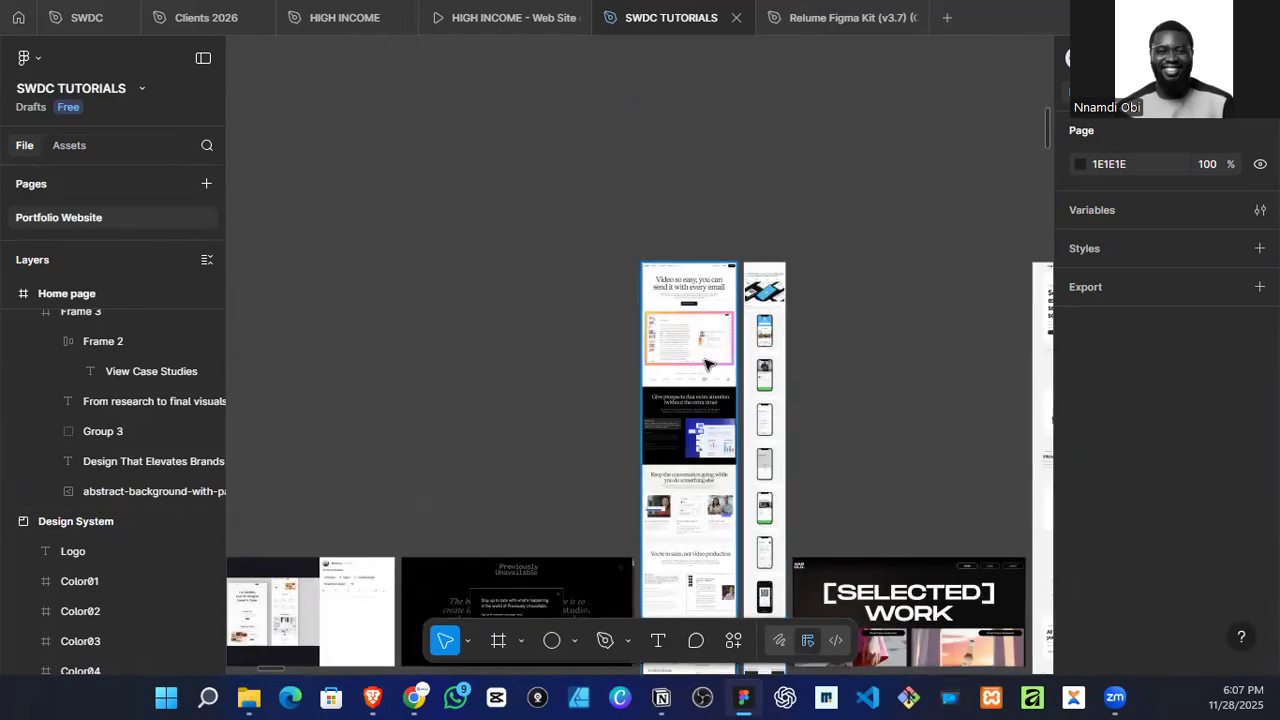
pyautogui.scroll(3, 715, 365)
pyautogui.scroll(-5, 712, 366)
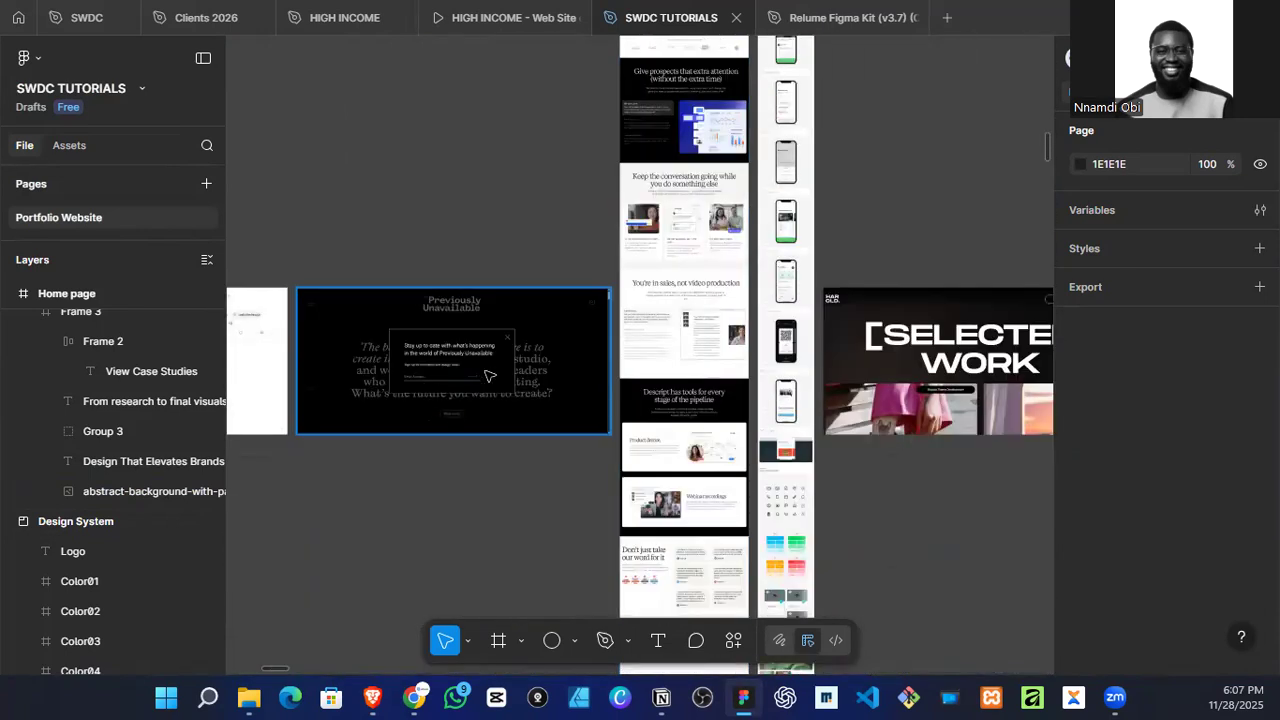
pyautogui.scroll(-3, 790, 435)
pyautogui.hscroll(3, 790, 440)
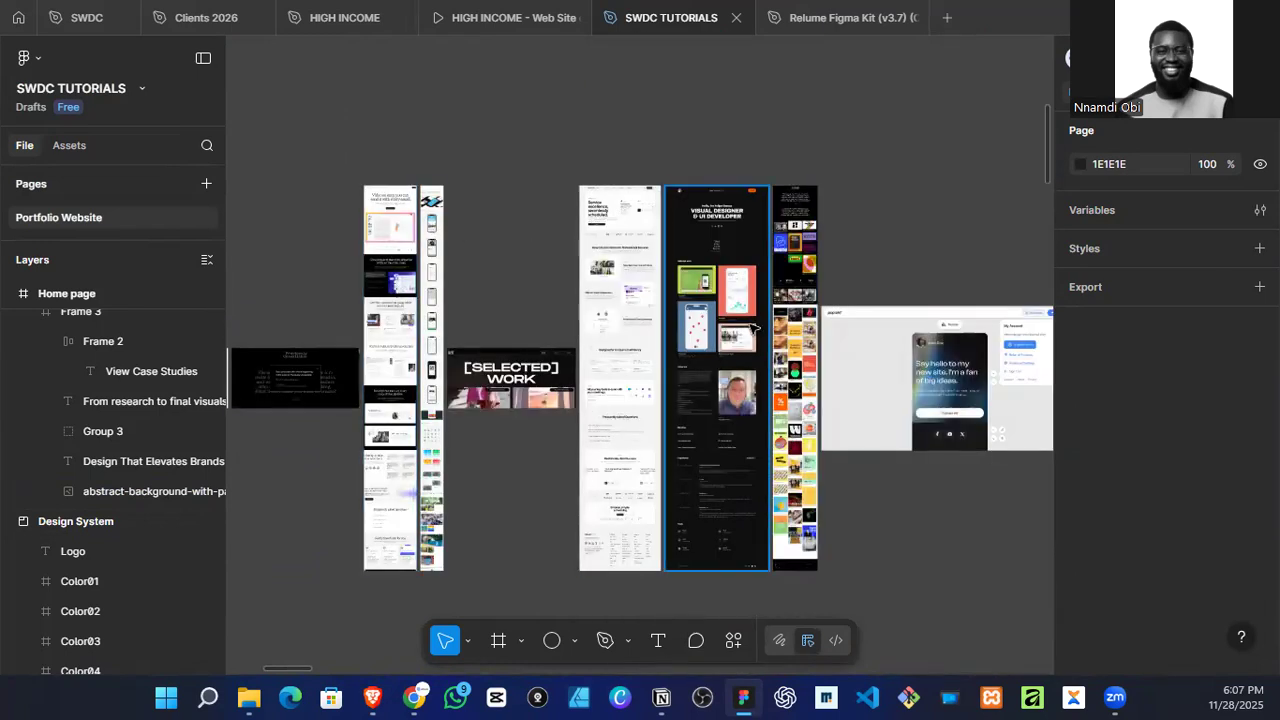
# Step: Examine the headings and content layouts in the "Optimize your design process" and "Design stunning mobile apps" mood board references
pyautogui.hscroll(6, 757, 352)
pyautogui.scroll(3, 680, 349)
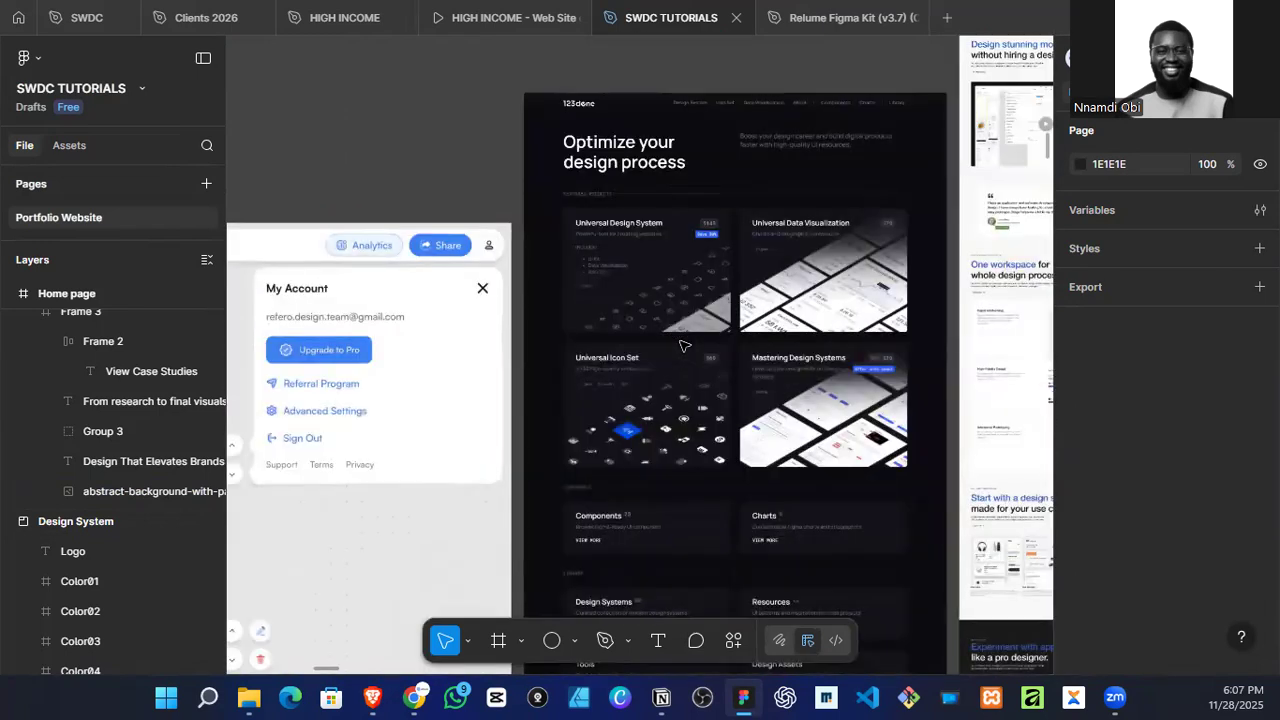
pyautogui.scroll(-3, 680, 350)
pyautogui.hscroll(3, 600, 335)
pyautogui.scroll(4, 688, 222)
pyautogui.scroll(5, 545, 127)
pyautogui.scroll(3, 450, 258)
pyautogui.scroll(-6, 461, 289)
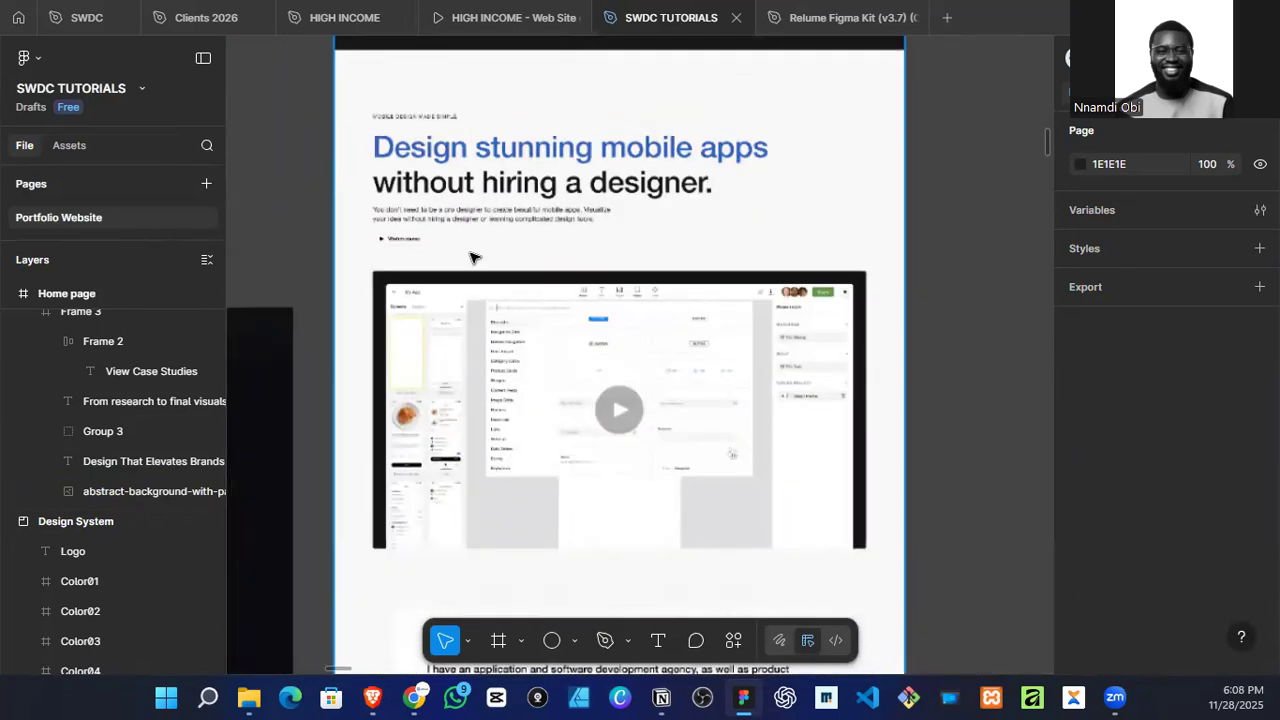
pyautogui.hscroll(-4, 352, 421)
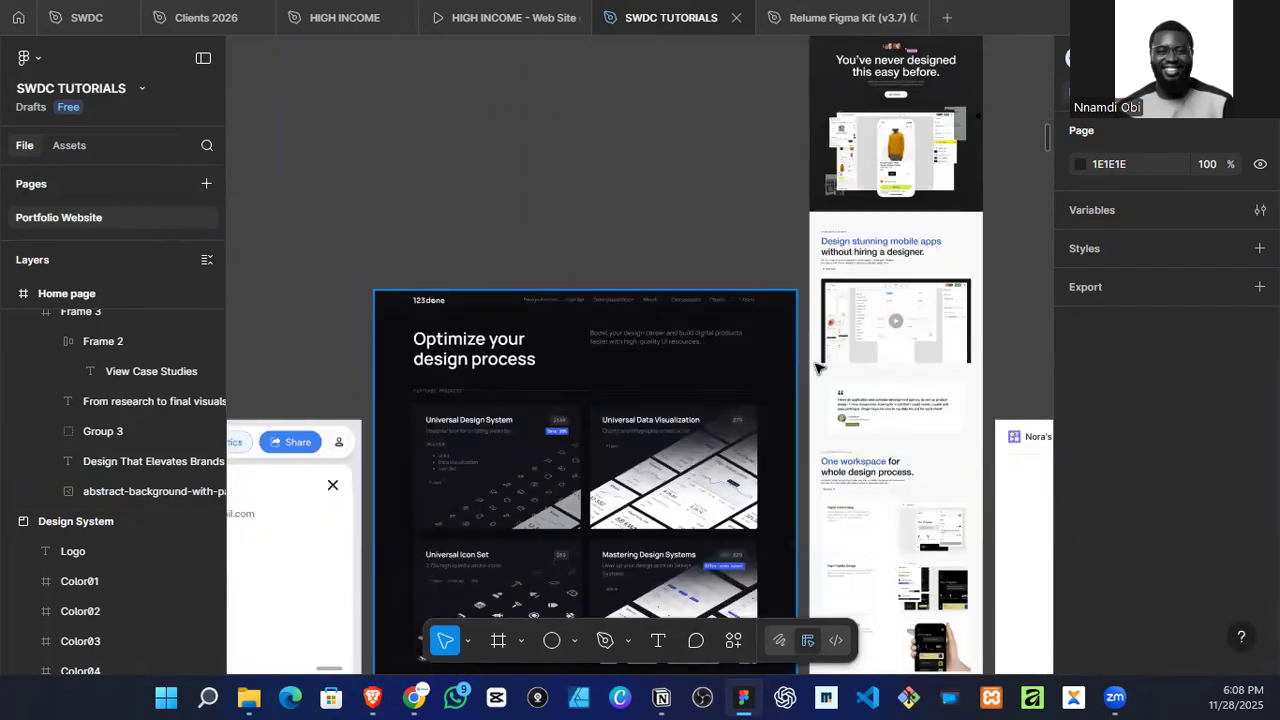
pyautogui.hscroll(2, 808, 380)
pyautogui.scroll(2, 413, 473)
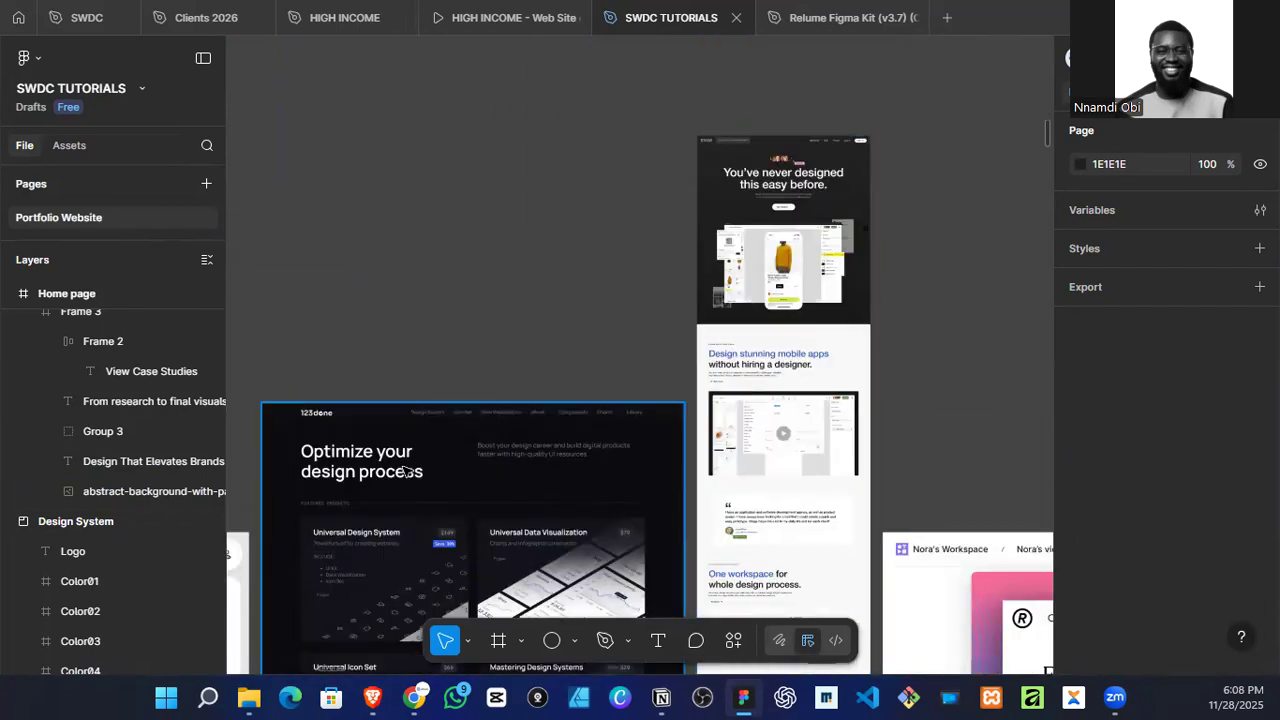
pyautogui.scroll(3, 357, 477)
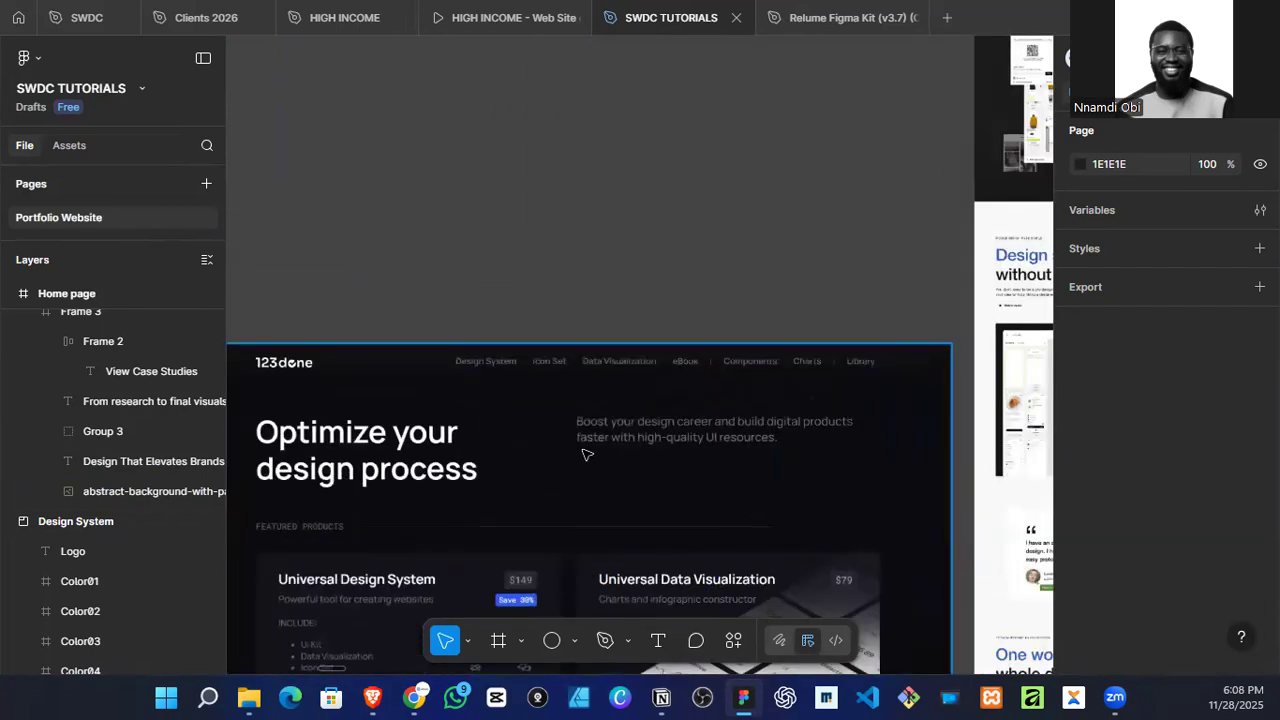
pyautogui.scroll(-3, 680, 470)
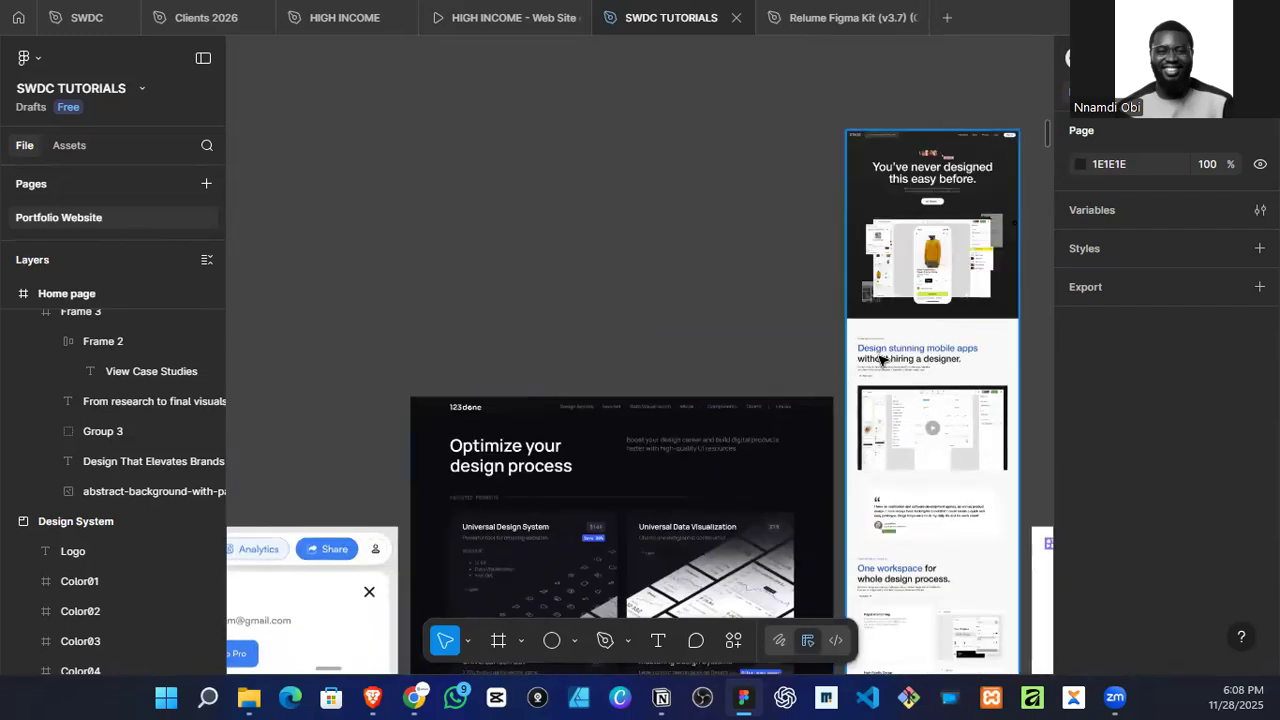
pyautogui.hscroll(4, 880, 362)
pyautogui.scroll(4, 737, 371)
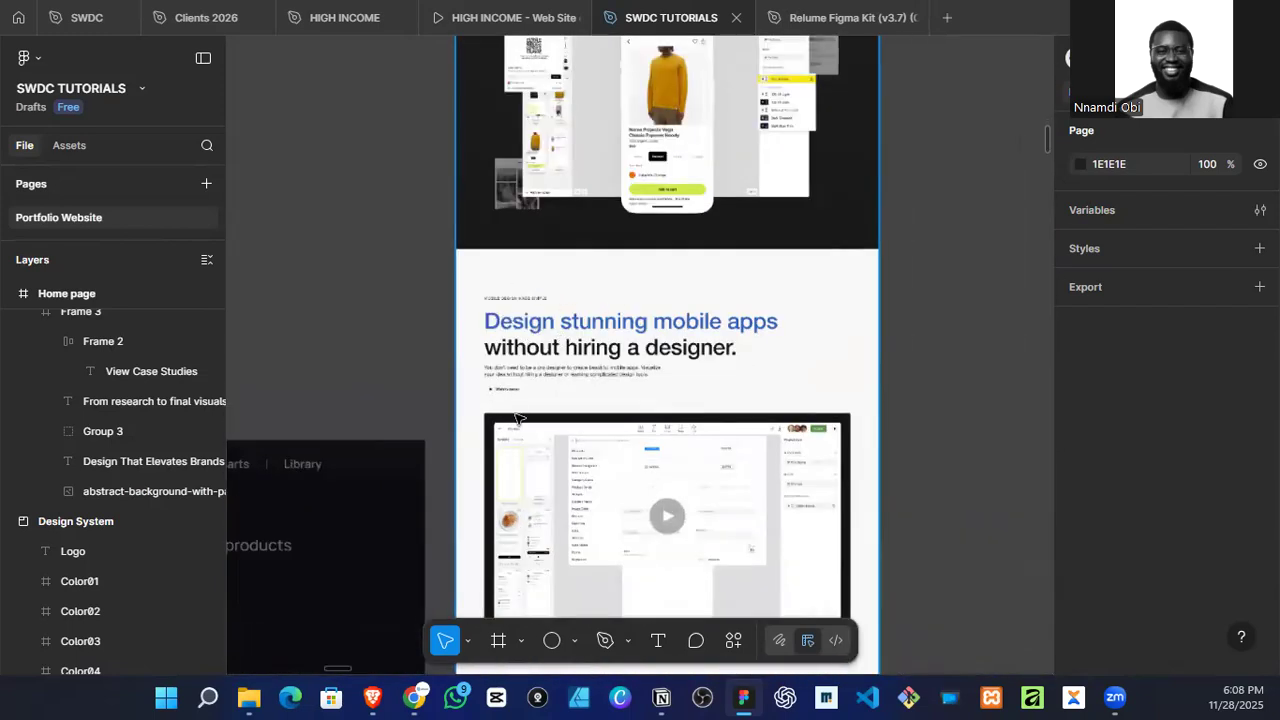
pyautogui.scroll(-3, 696, 344)
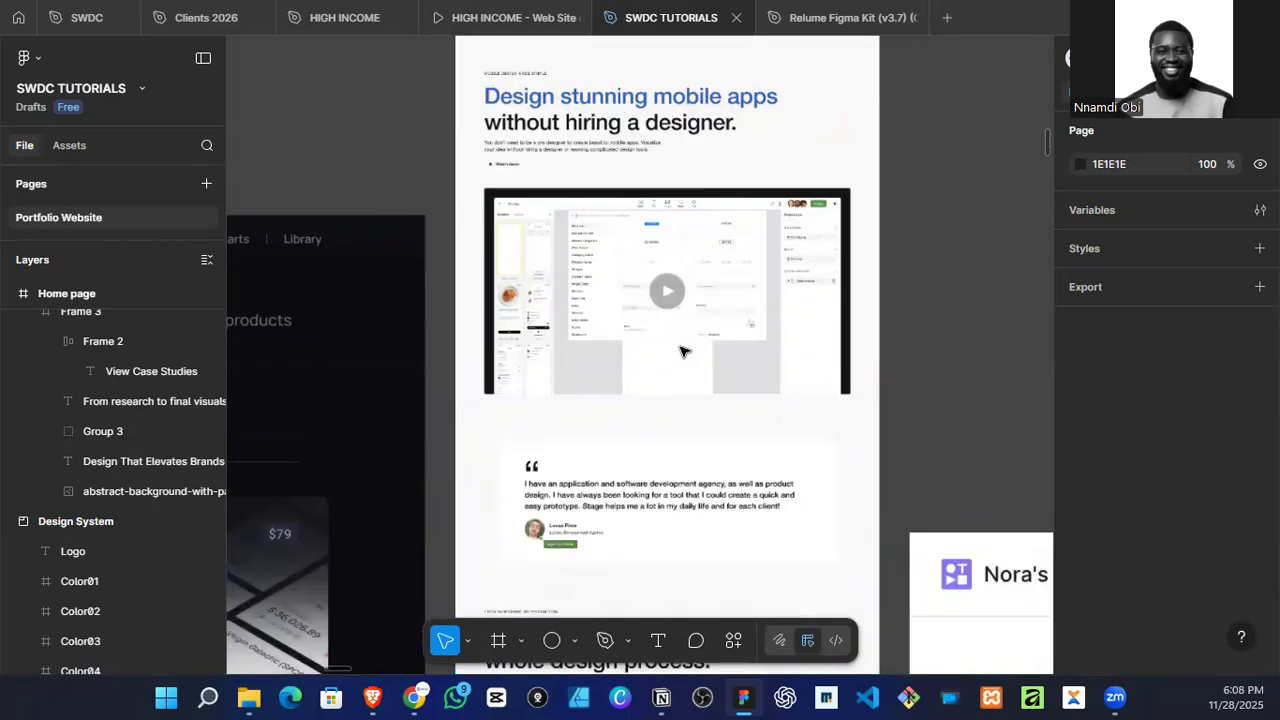
pyautogui.scroll(2, 502, 168)
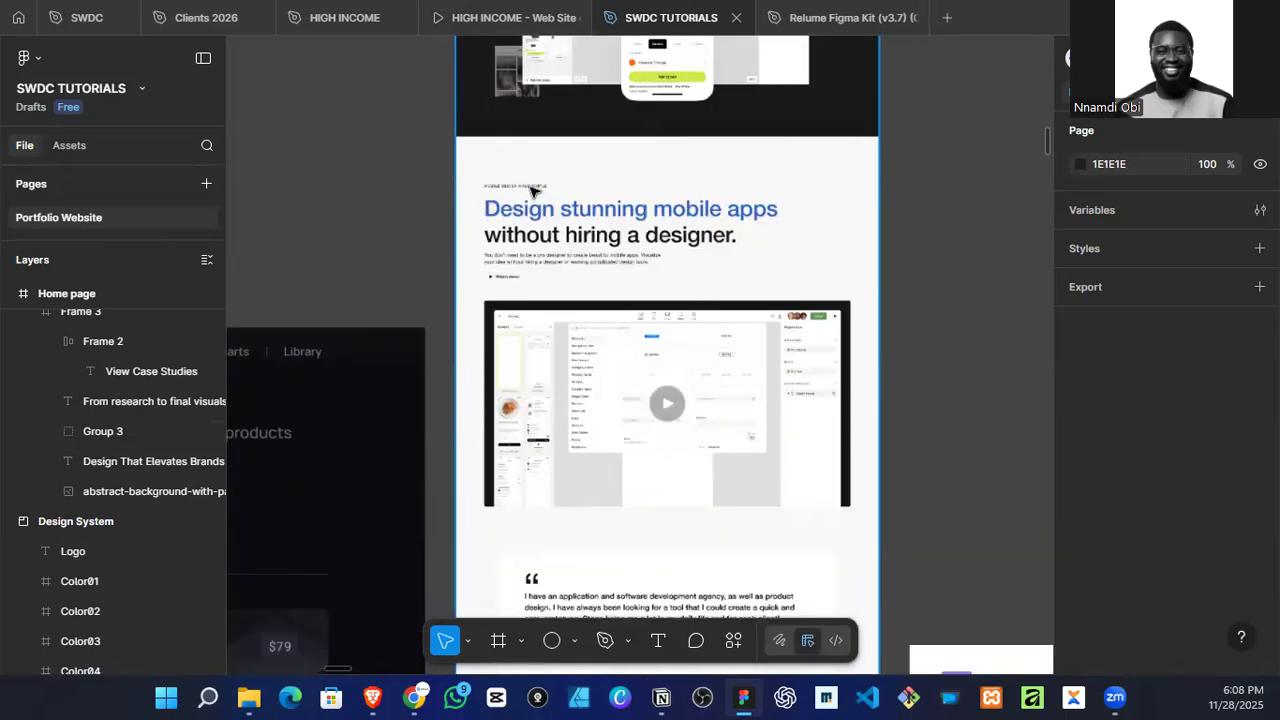
pyautogui.press('Delete')
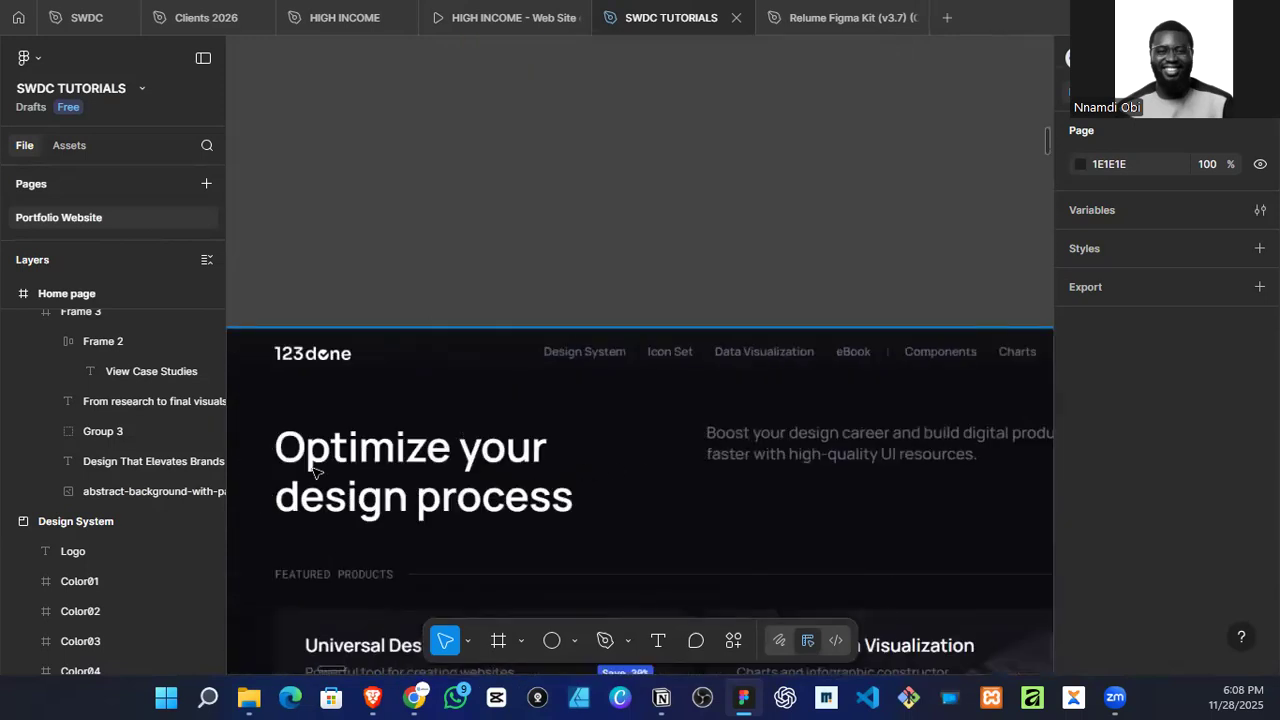
pyautogui.hscroll(3, 308, 477)
pyautogui.scroll(-2, 604, 438)
pyautogui.hscroll(1, 704, 350)
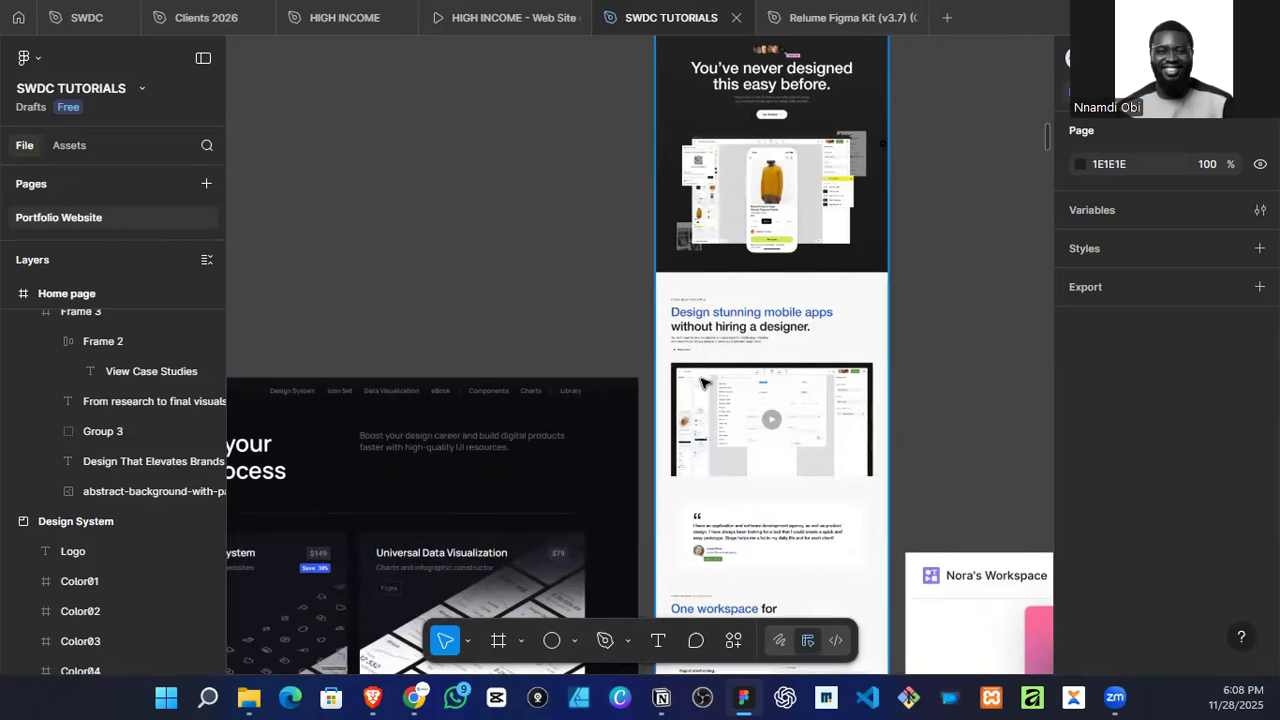
pyautogui.scroll(-3, 706, 373)
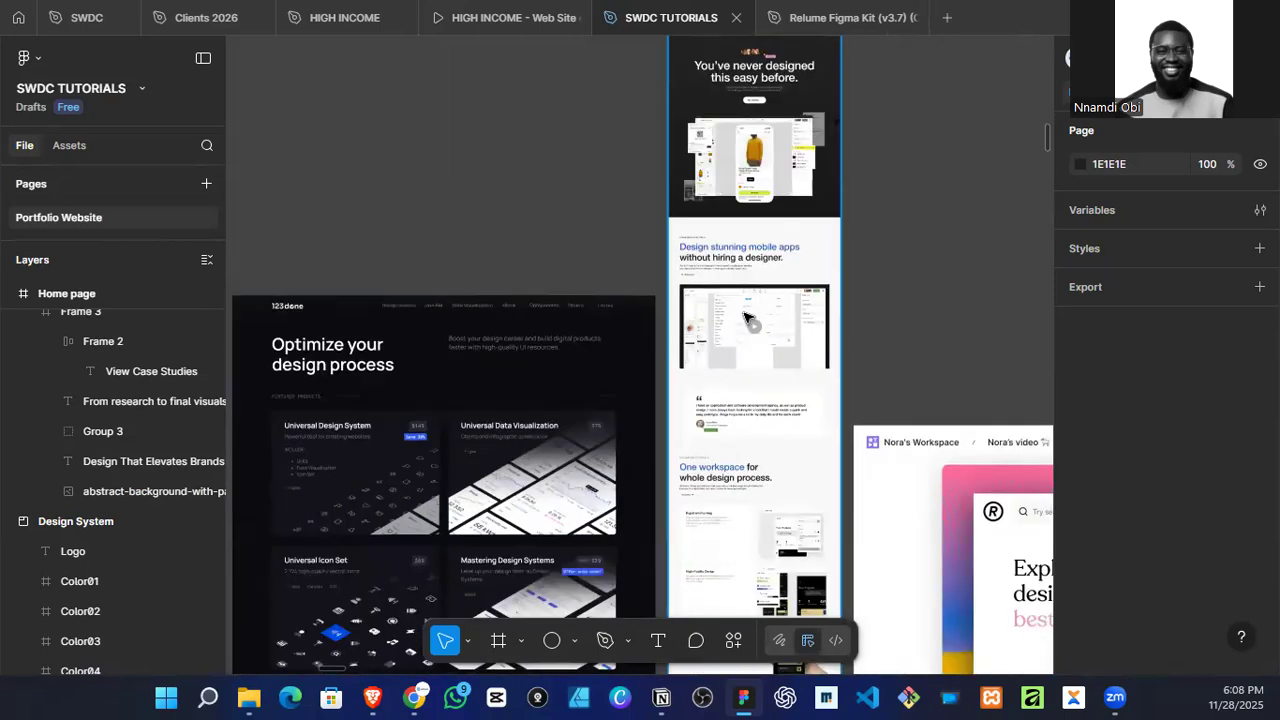
pyautogui.scroll(-2, 762, 362)
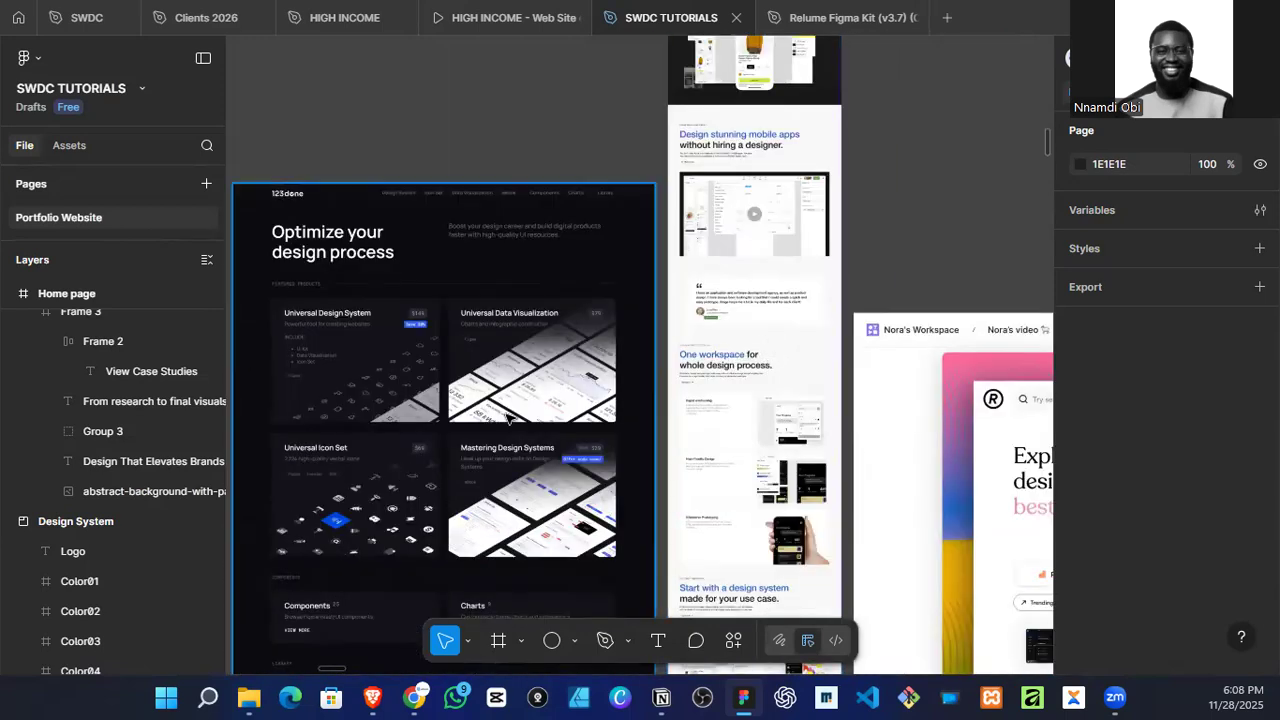
pyautogui.scroll(-2, 516, 417)
pyautogui.hscroll(4, 590, 400)
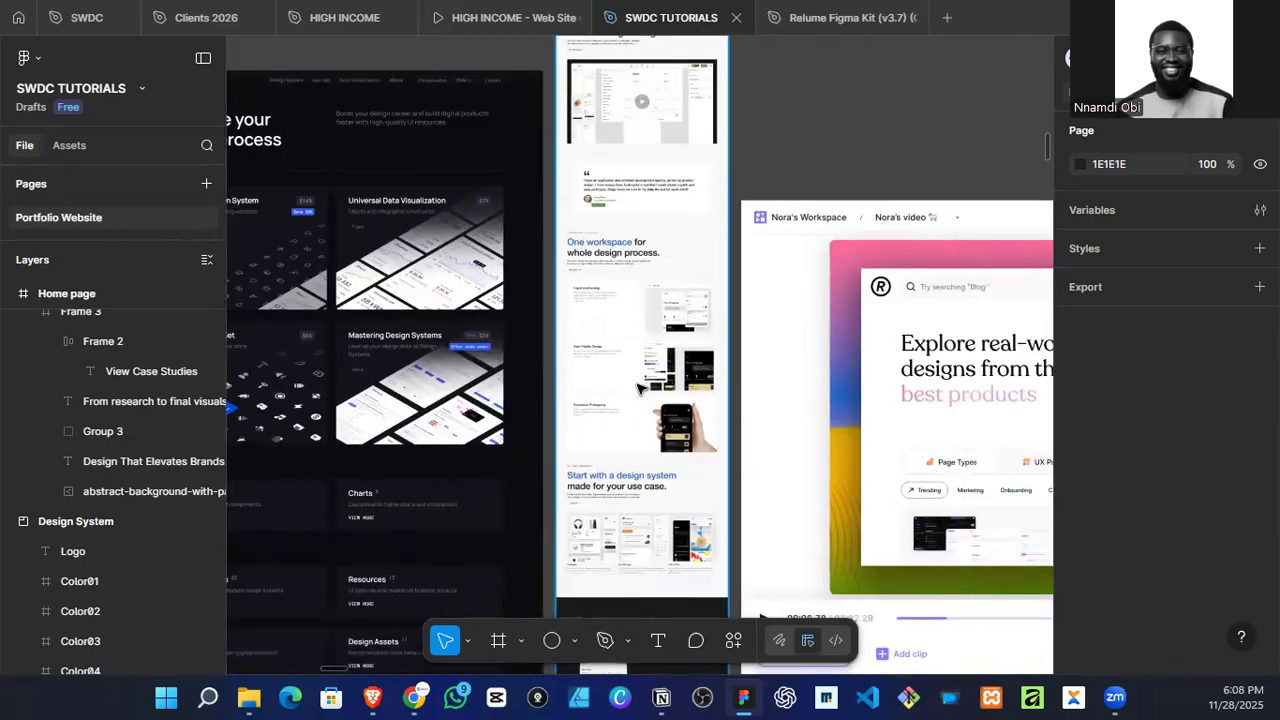
pyautogui.hscroll(1, 652, 385)
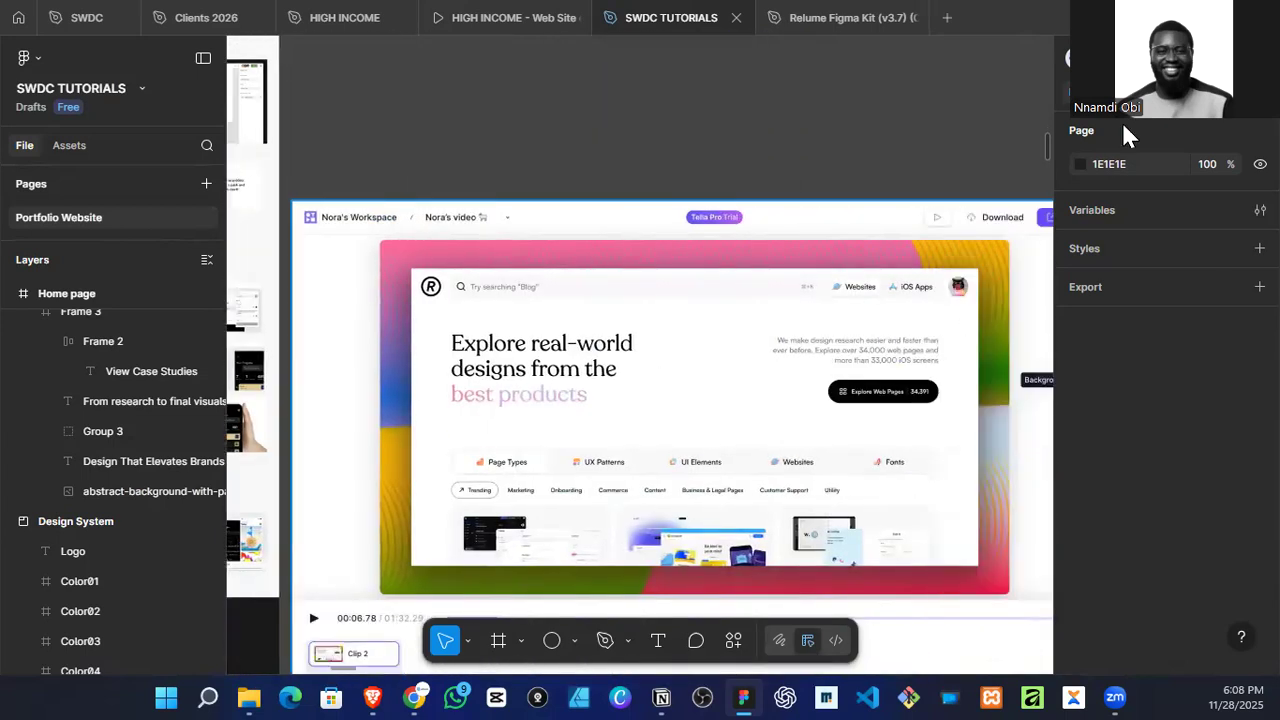
# Step: Look over the remaining mood board references and inspect the Home page frame's hero and the empty area below it
pyautogui.scroll(-5, 675, 455)
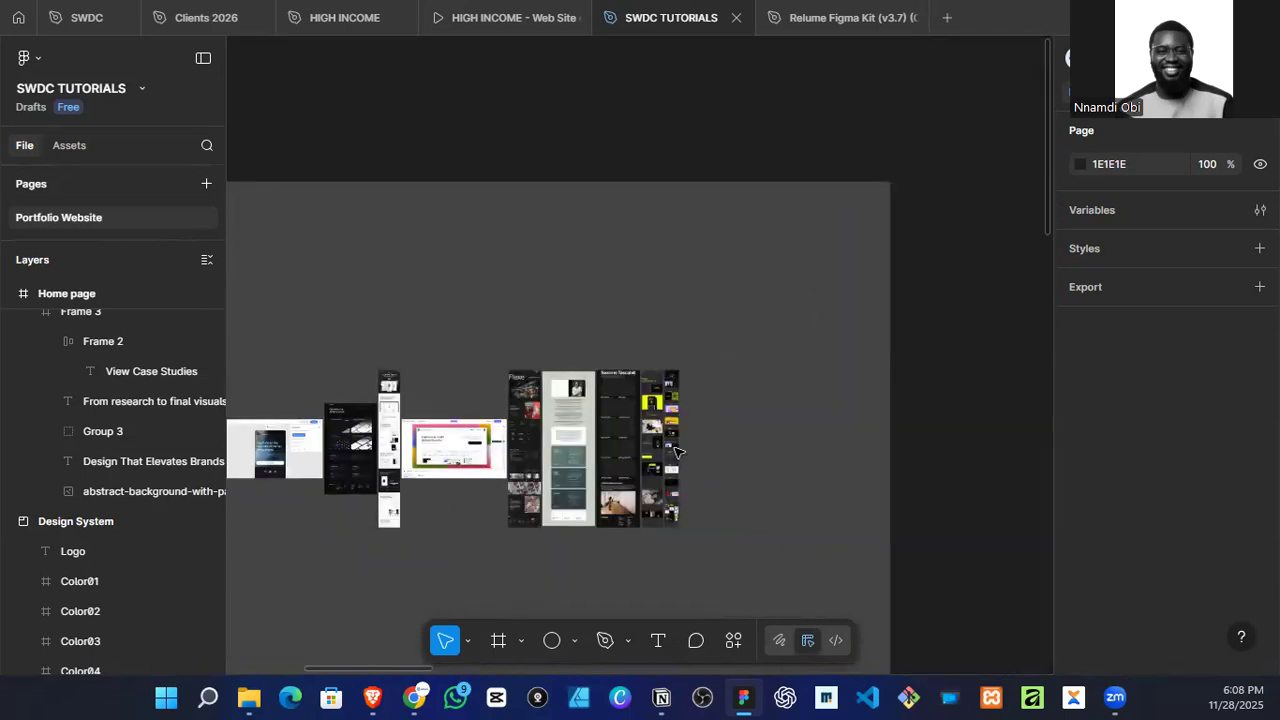
pyautogui.scroll(8, 680, 457)
pyautogui.scroll(-2, 692, 449)
pyautogui.hscroll(2, 692, 450)
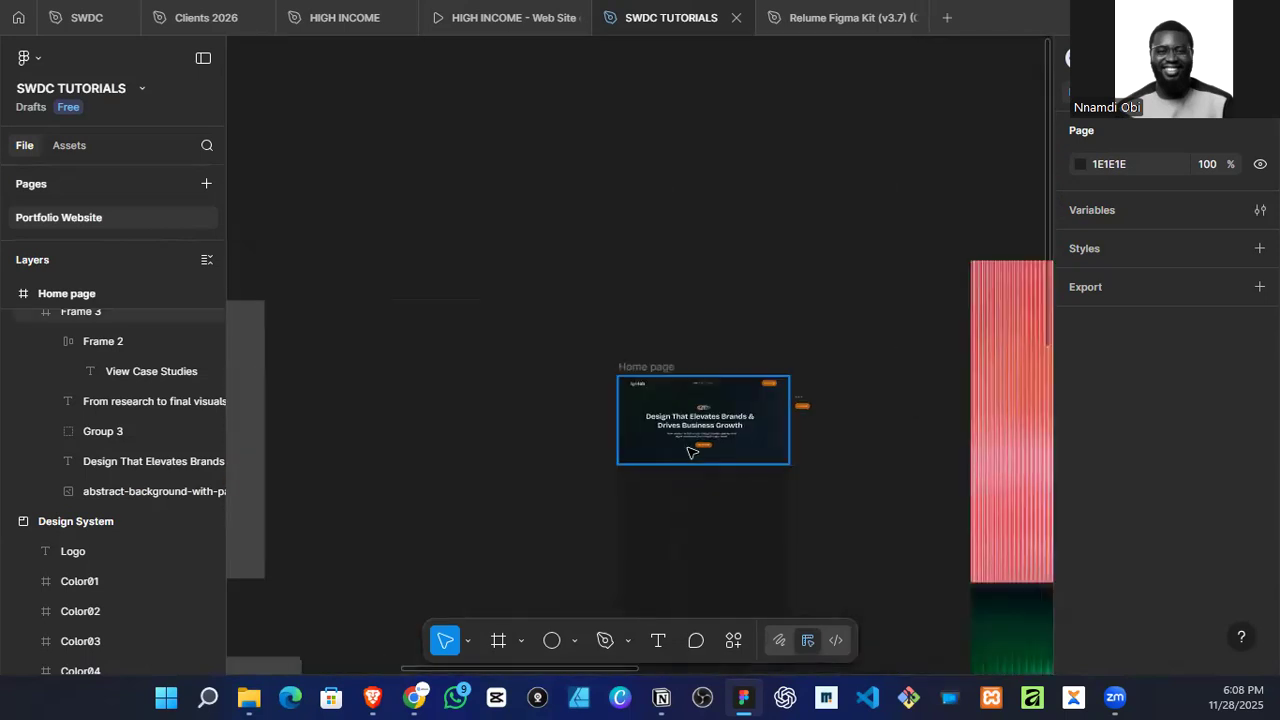
pyautogui.scroll(2, 634, 499)
pyautogui.scroll(-3, 734, 417)
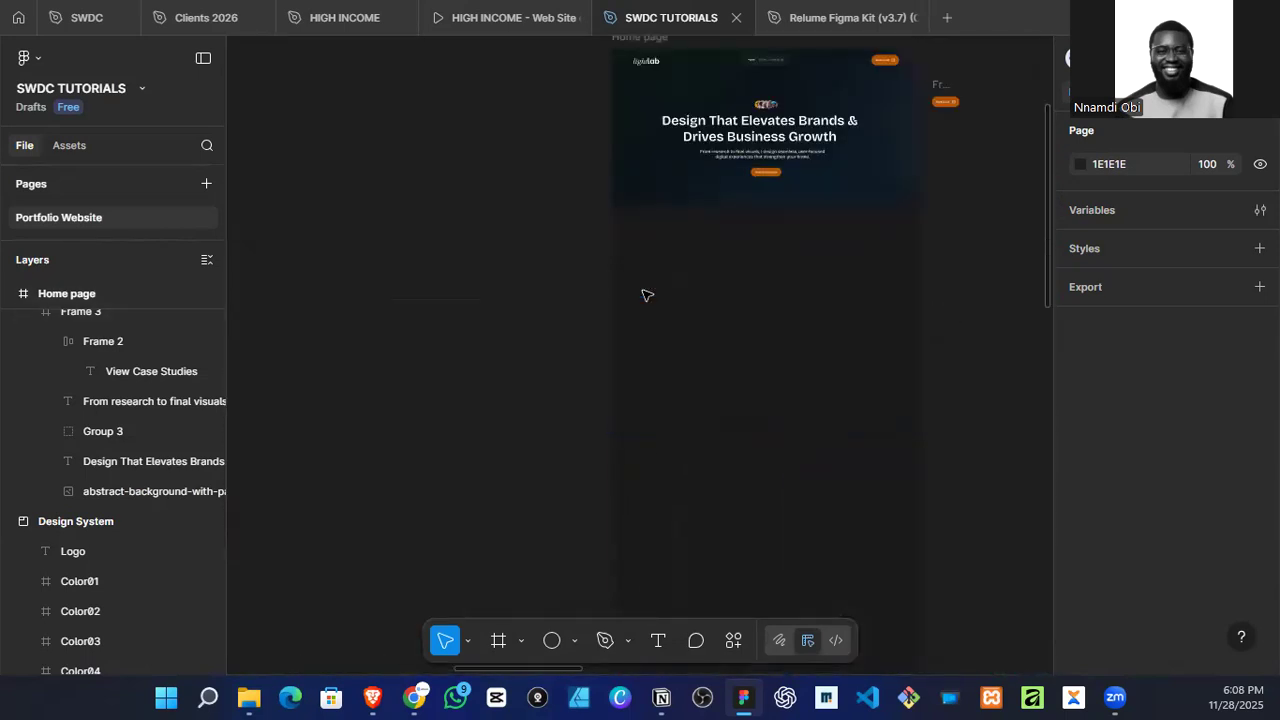
pyautogui.scroll(1, 723, 434)
pyautogui.scroll(3, 686, 464)
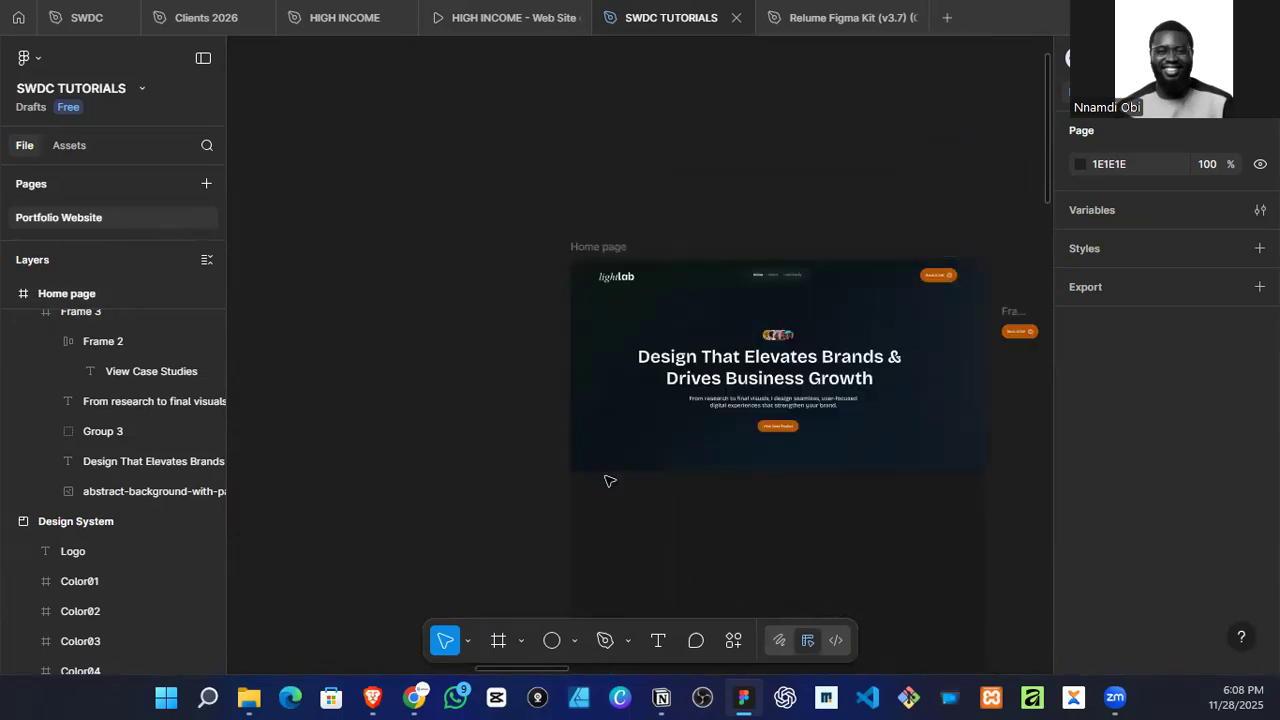
pyautogui.scroll(-2, 609, 472)
pyautogui.scroll(1, 612, 462)
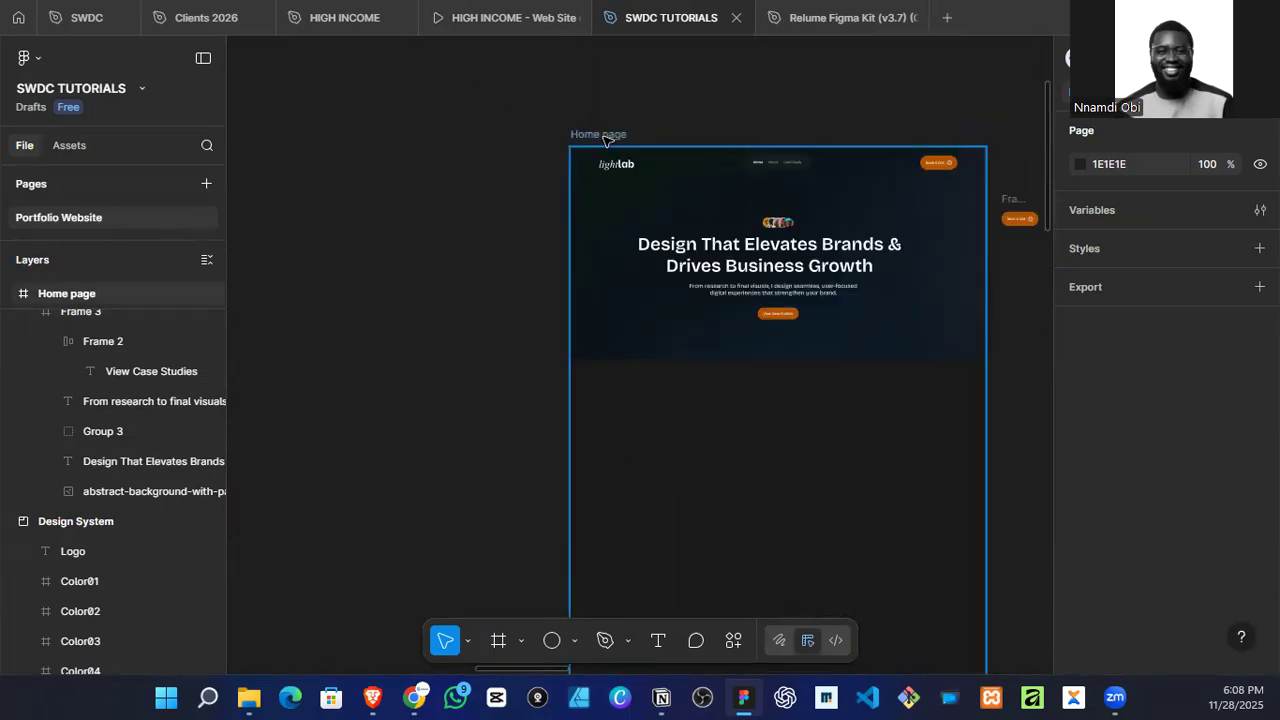
# Step: Set the Home page frame's fill to 0B0B0F at 100% opacity, deselect the frame, and check the background below the hero
pyautogui.click(768, 427)
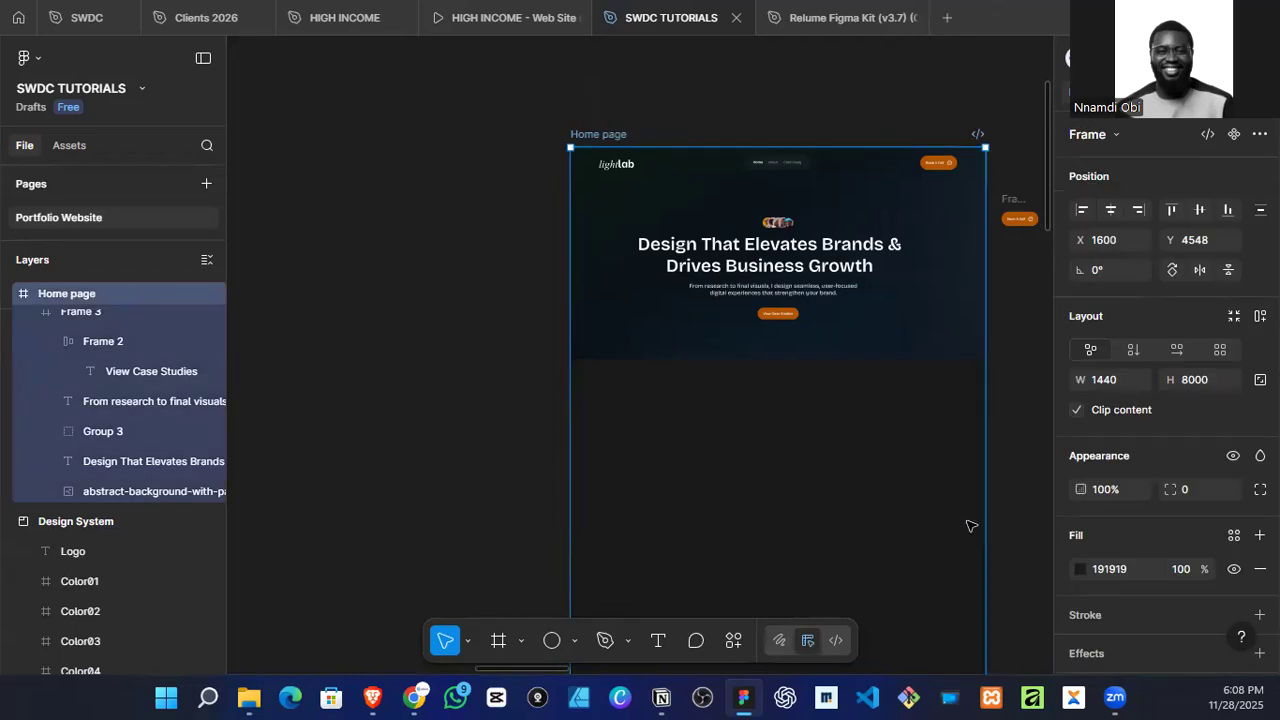
pyautogui.click(1080, 569)
pyautogui.scroll(-3, 1056, 503)
pyautogui.click(966, 636)
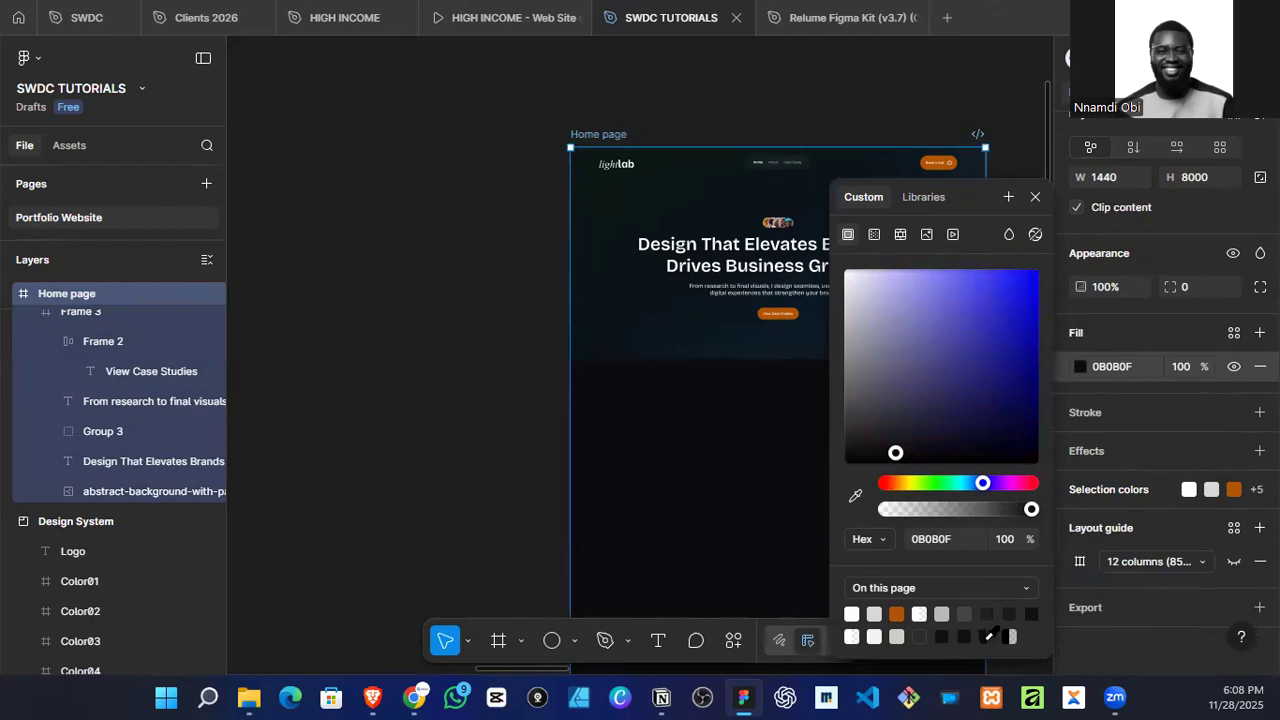
pyautogui.click(986, 634)
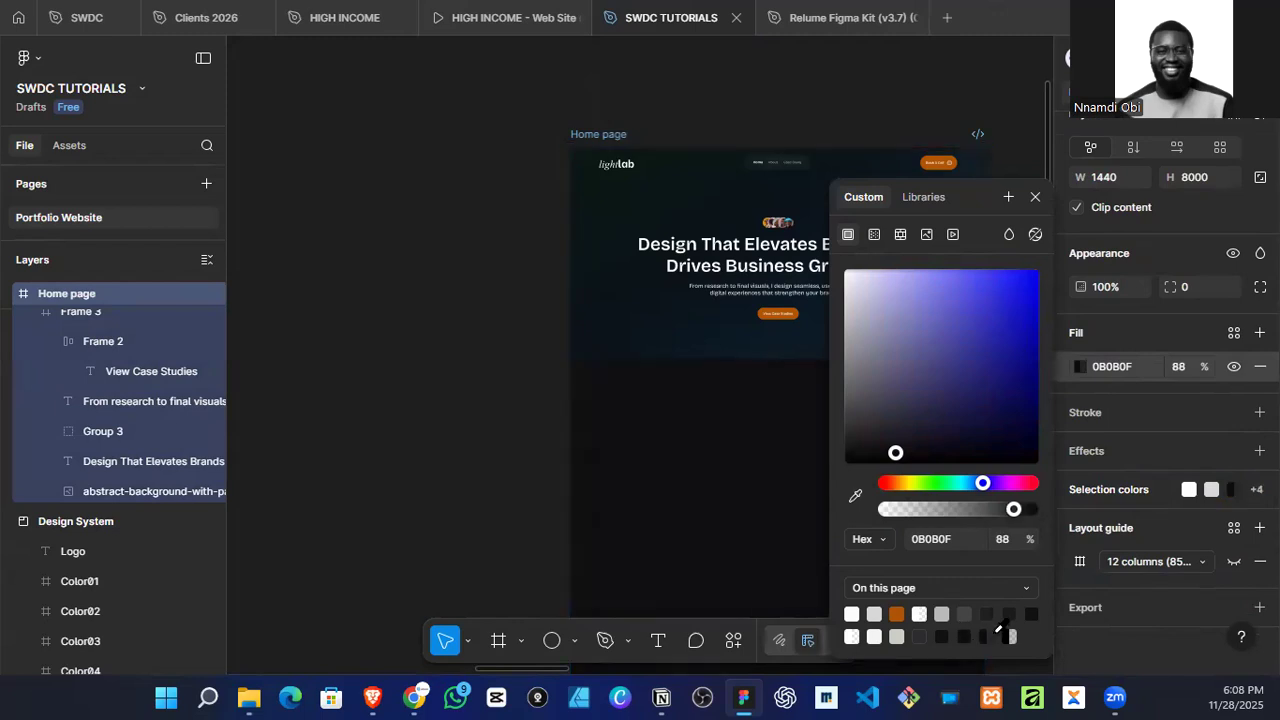
pyautogui.click(965, 636)
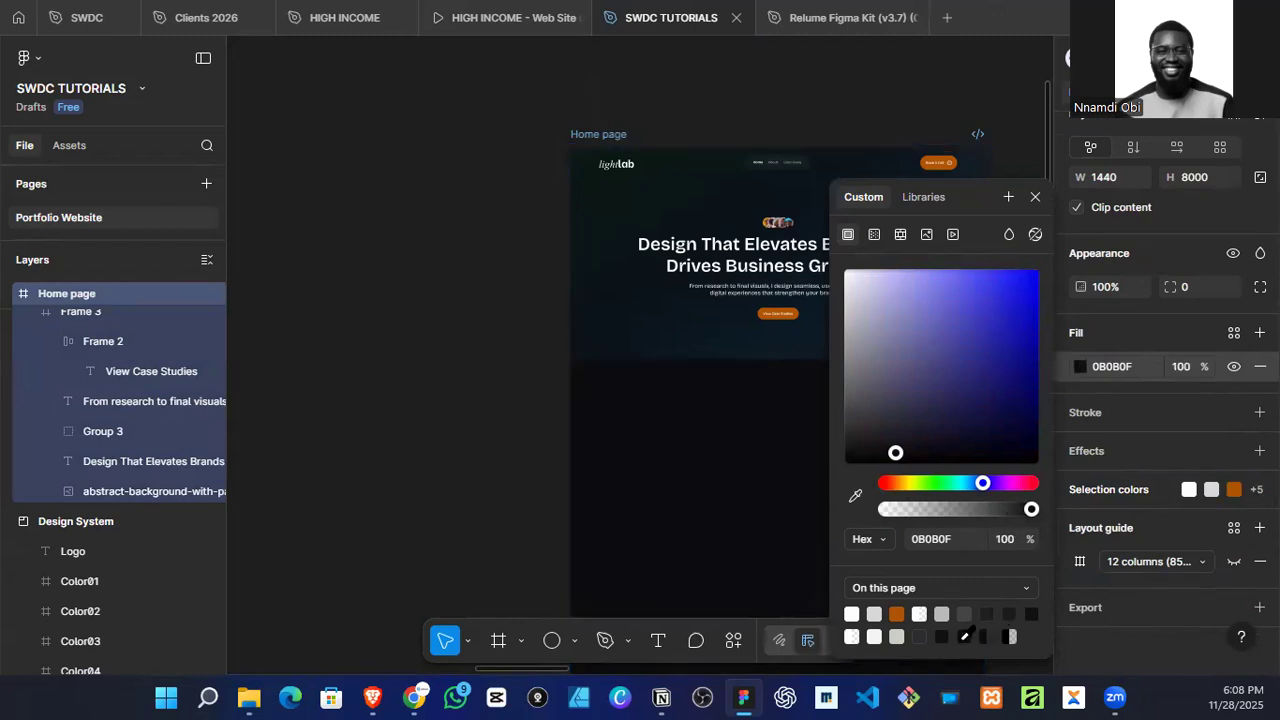
pyautogui.click(322, 394)
pyautogui.scroll(-5, 450, 374)
pyautogui.scroll(4, 471, 420)
pyautogui.scroll(3, 658, 393)
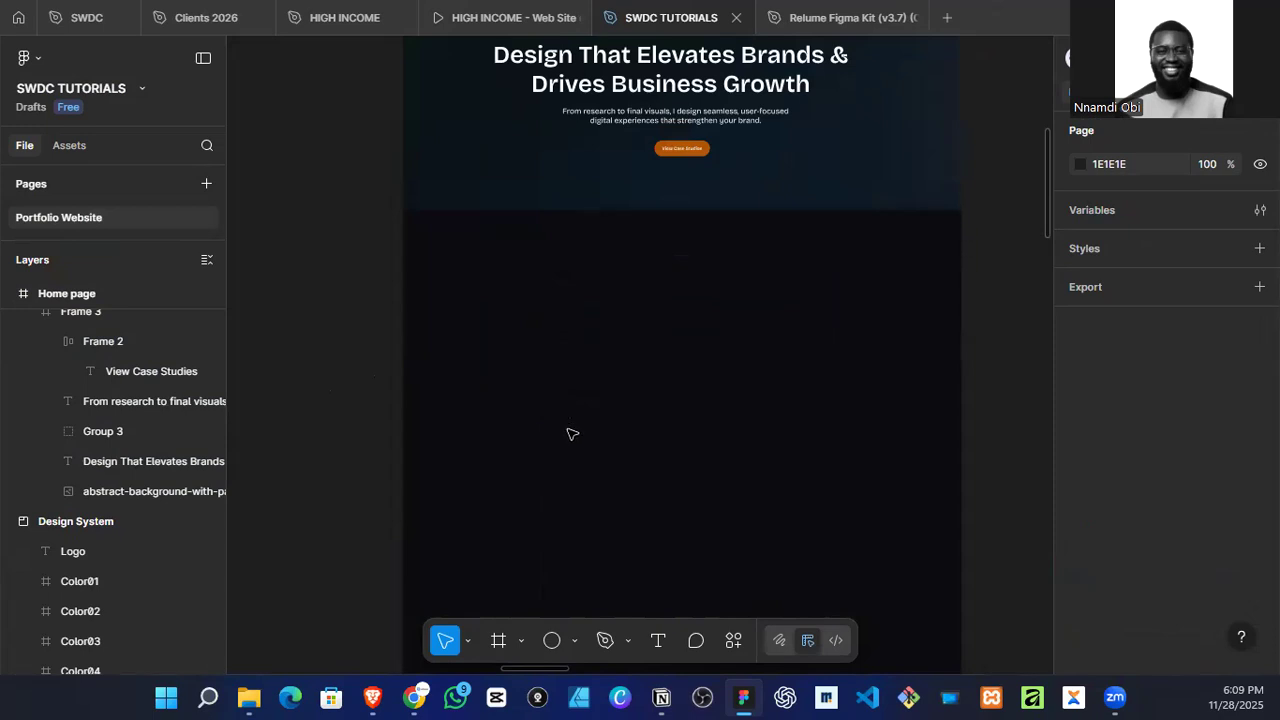
# Step: Draw a full-width frame about 1440 × 421 on the Home page, starting directly below the hero
pyautogui.press('f')
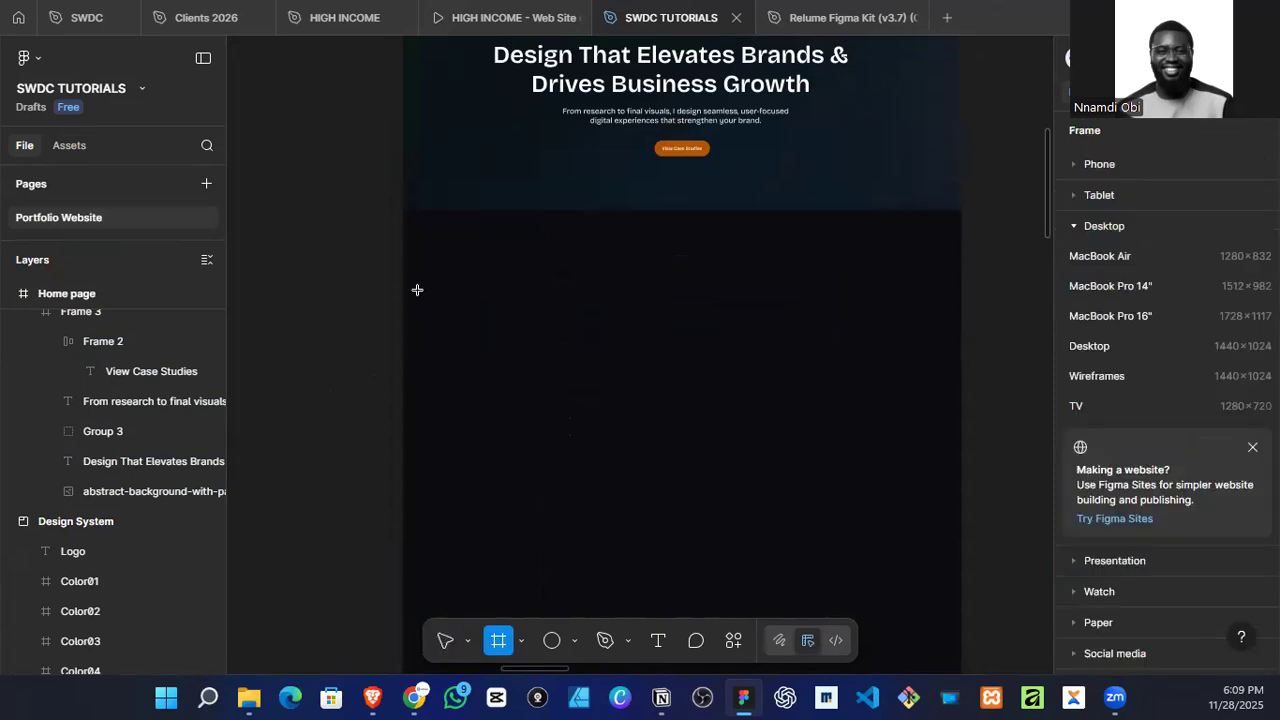
pyautogui.moveTo(402, 214)
pyautogui.mouseDown()
pyautogui.moveTo(854, 394)
pyautogui.moveTo(961, 378)
pyautogui.mouseUp()
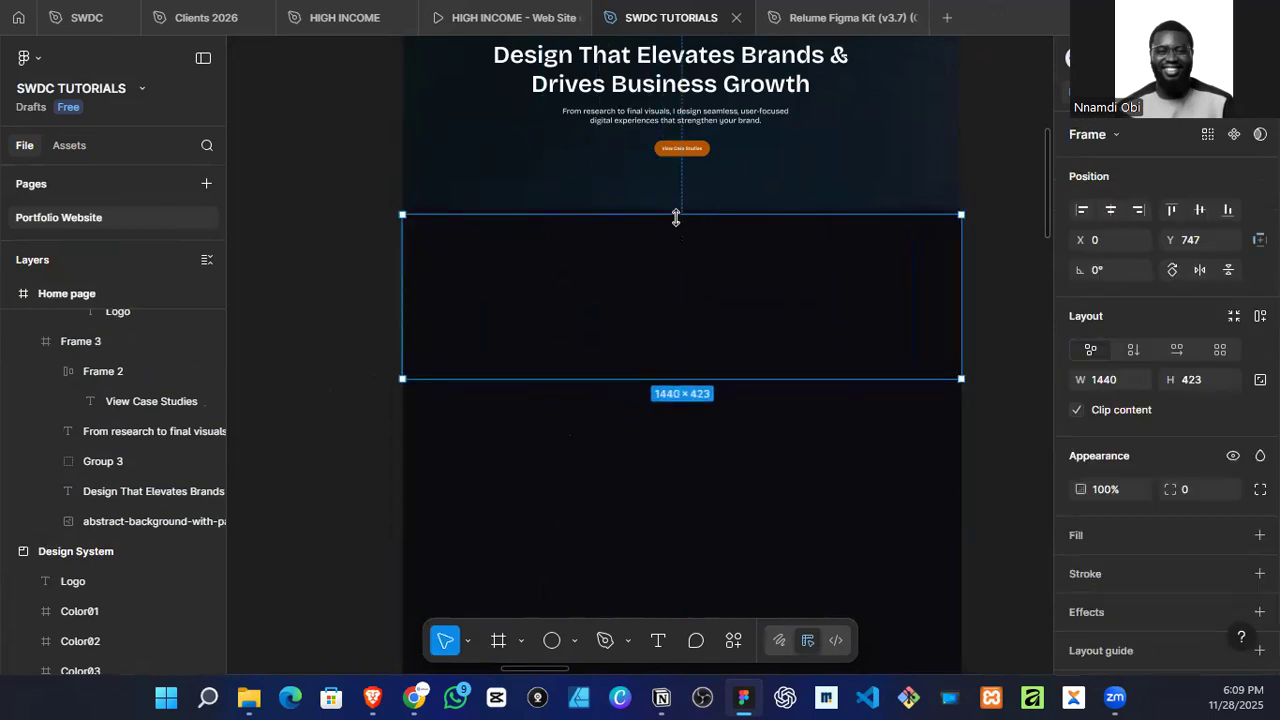
pyautogui.moveTo(678, 210); pyautogui.dragTo(678, 205)
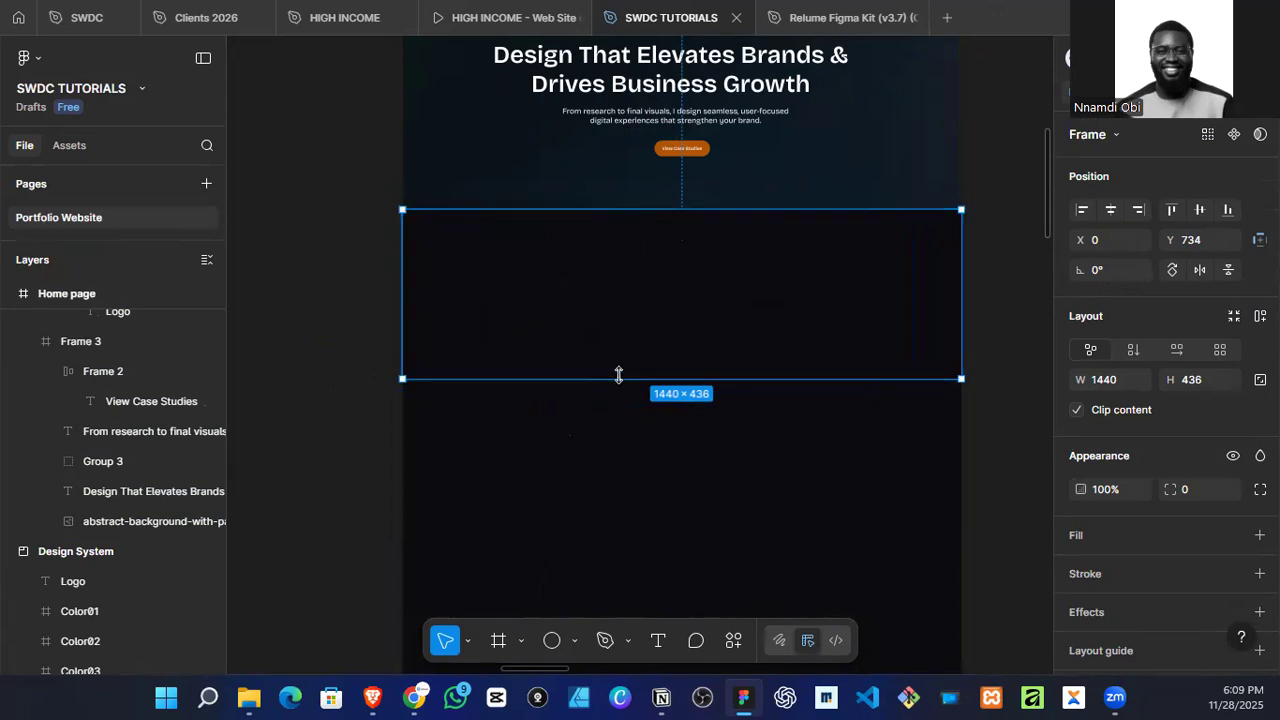
pyautogui.moveTo(605, 426); pyautogui.dragTo(660, 373)
pyautogui.click(398, 447)
pyautogui.click(705, 285)
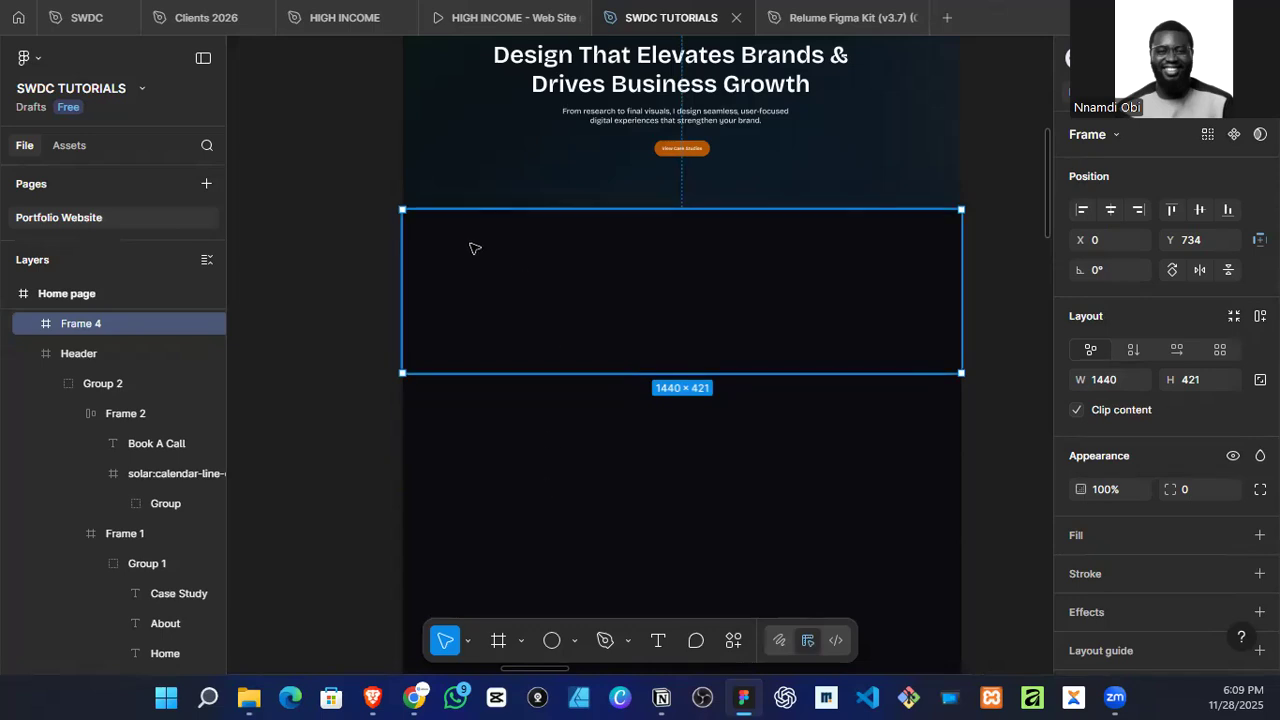
# Step: Add the text "Optmise Your Design Process With A Seasoned Designer" near the upper-left corner of the new frame
pyautogui.press('t')
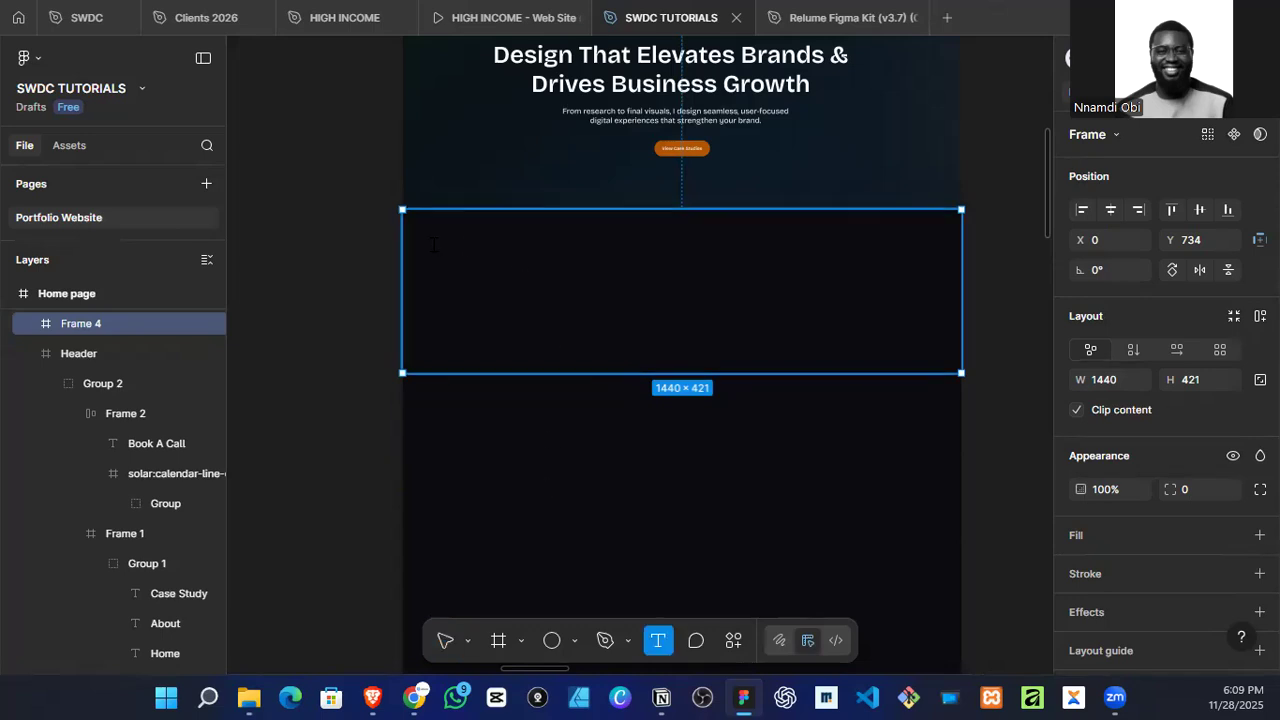
pyautogui.click(435, 248)
pyautogui.write('Optmise Your')
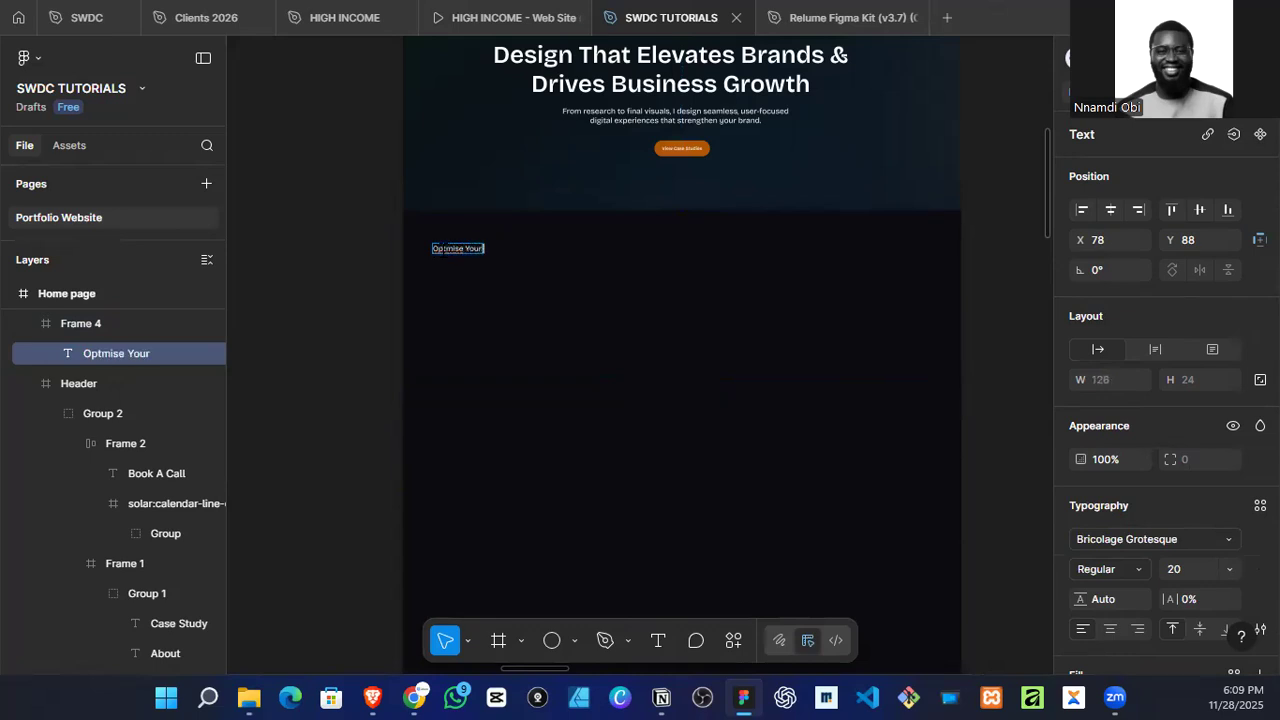
pyautogui.write(' Design Process W')
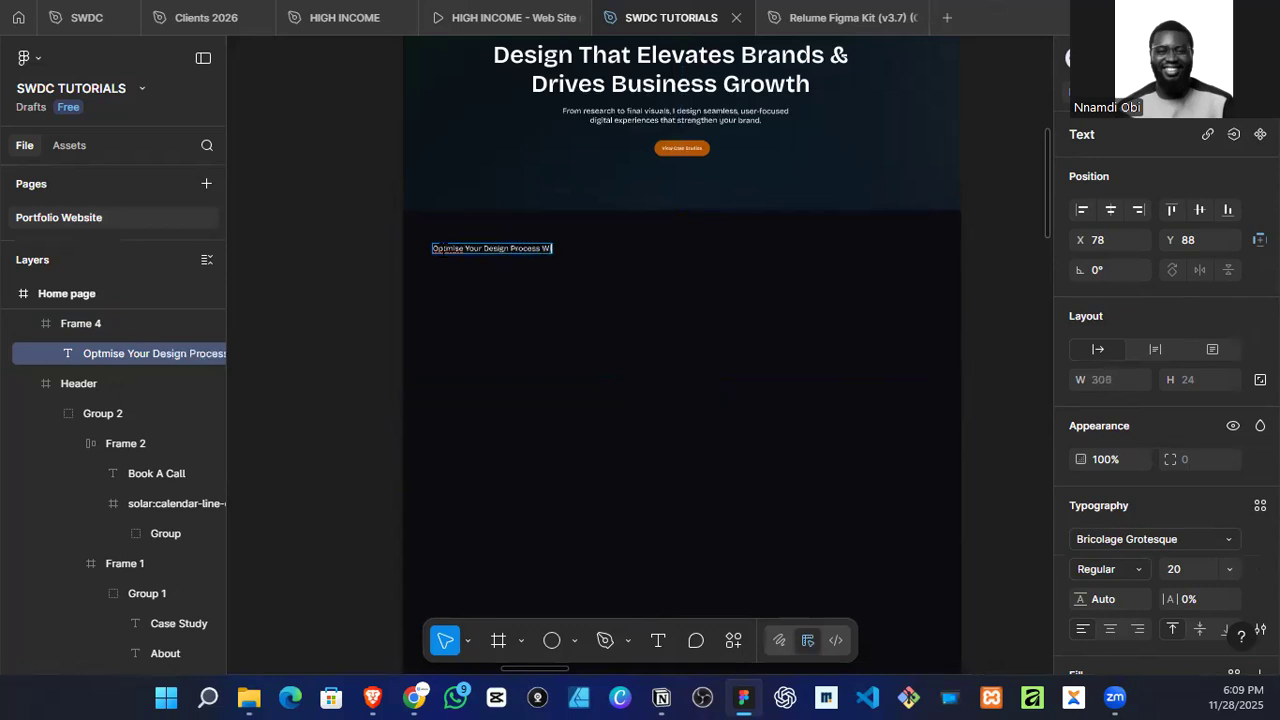
pyautogui.write('ith A Seasoned Desig')
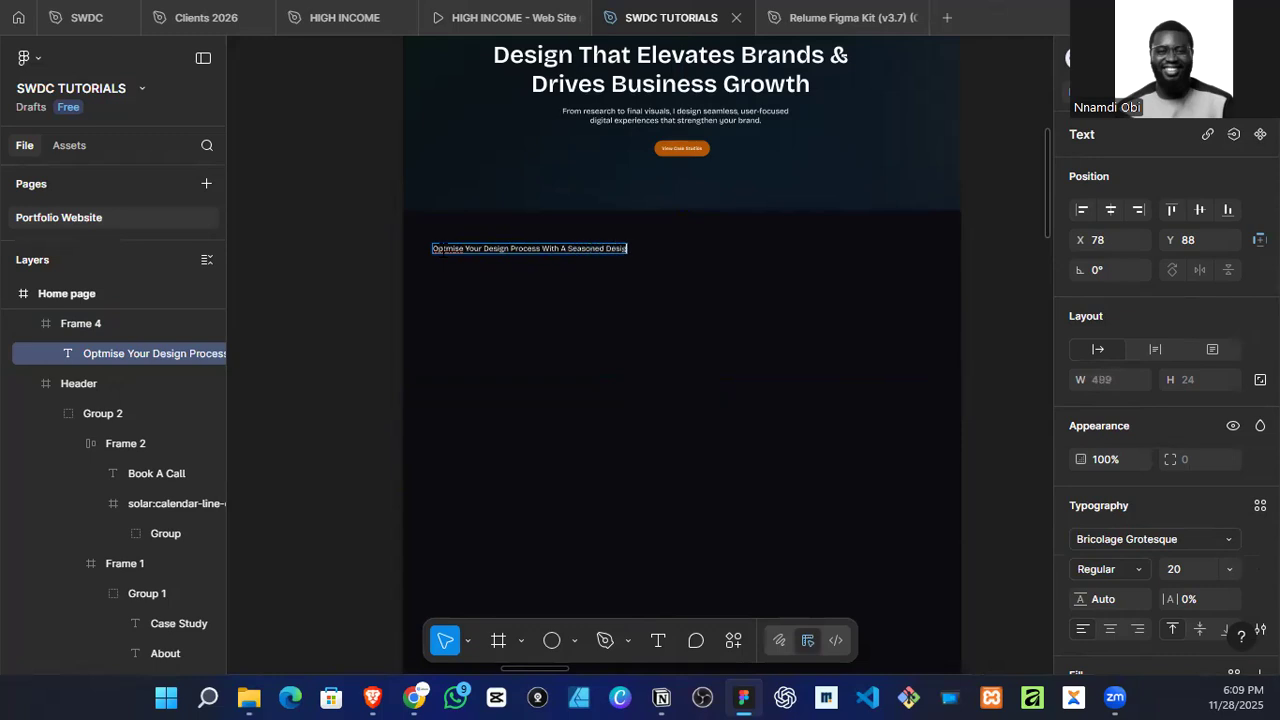
pyautogui.press('Escape')
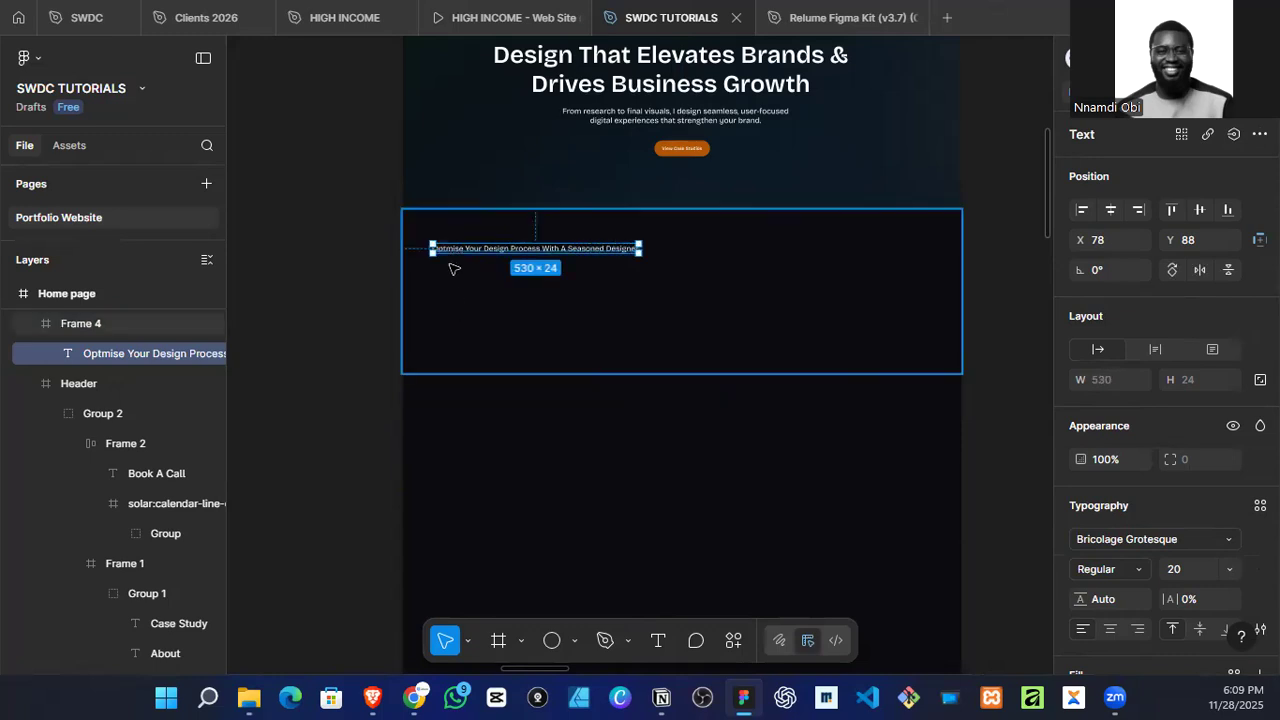
# Step: Replace the "s" with "z" in the first word of the section heading so it reads "Optmize"
pyautogui.scroll(3, 452, 266)
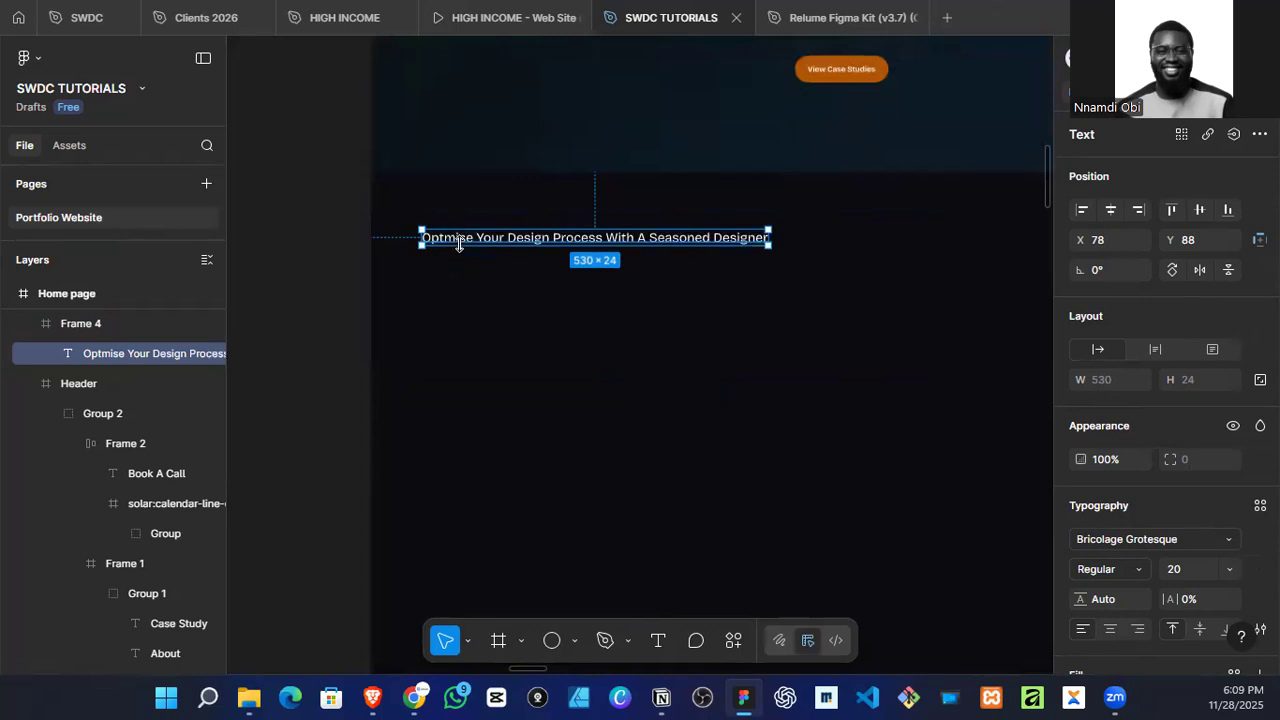
pyautogui.doubleClick(460, 240)
pyautogui.click(466, 238)
pyautogui.press('BackSpace')
pyautogui.write('z')
pyautogui.press('Escape')
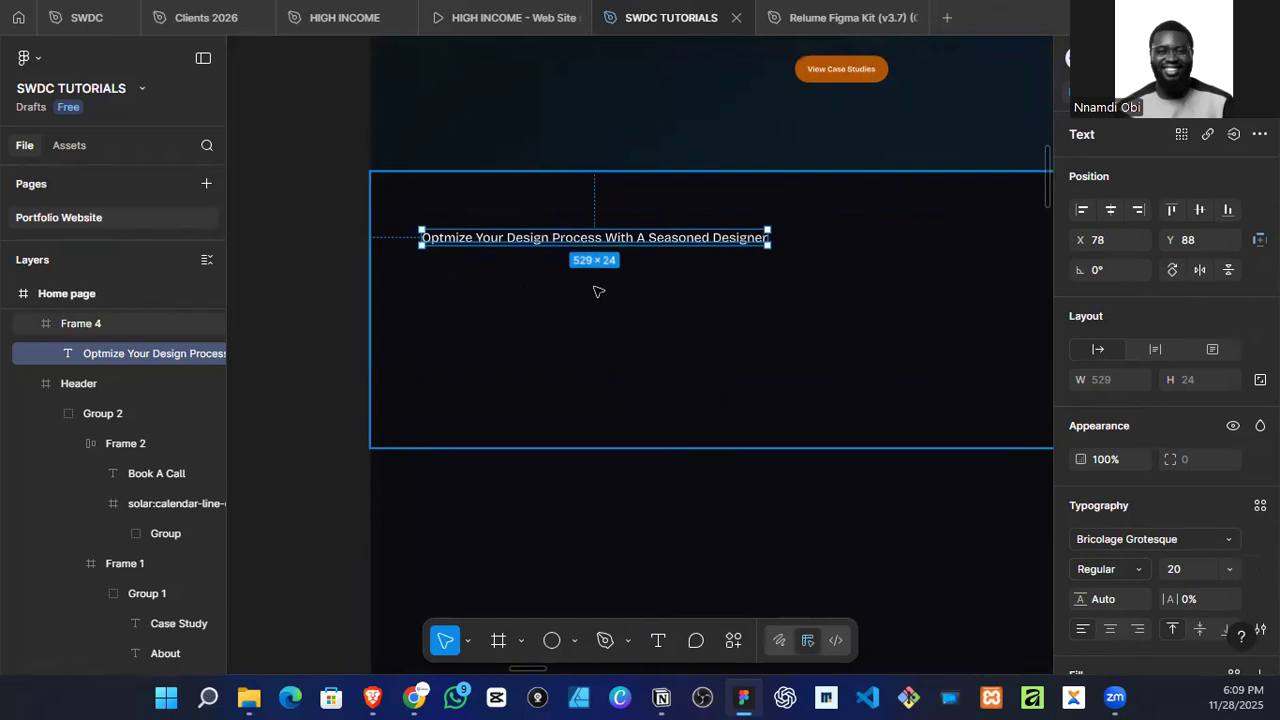
# Step: Scale the section heading up to a font size of about 42 and wrap it in a text box about 521 wide
pyautogui.press('k')
pyautogui.moveTo(774, 237); pyautogui.dragTo(667, 279)
pyautogui.press('v')
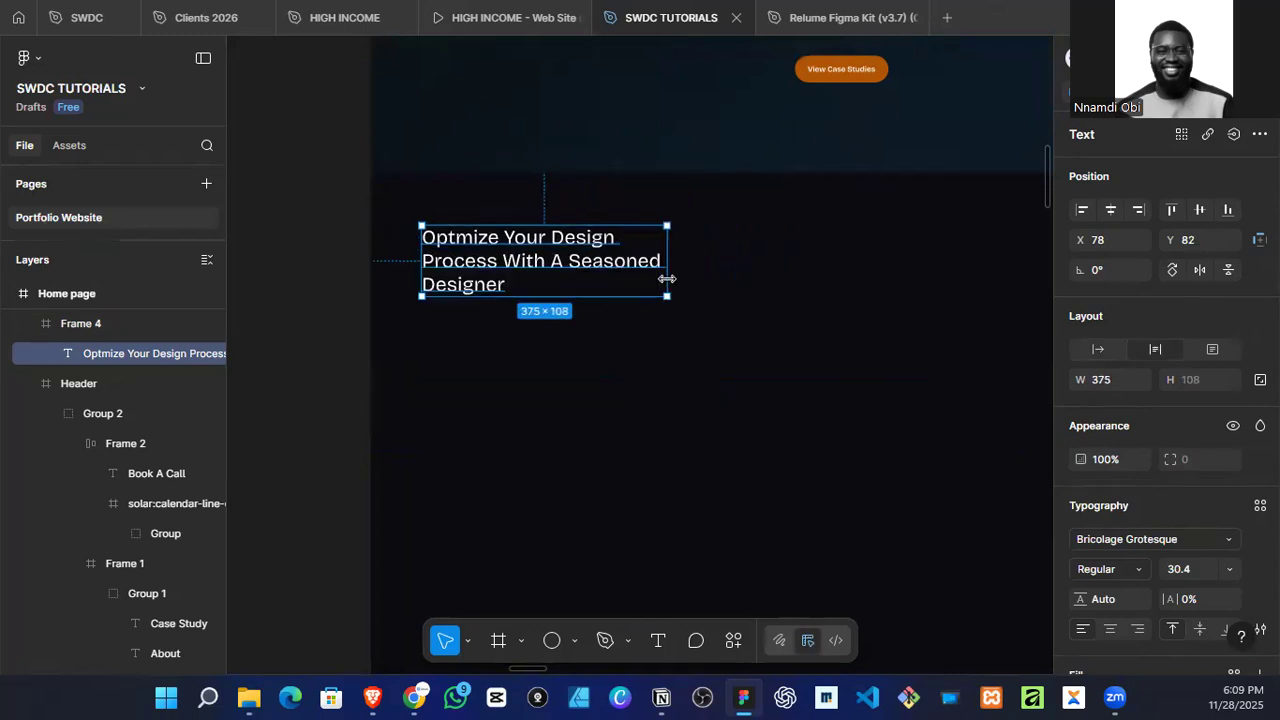
pyautogui.scroll(-3, 666, 281)
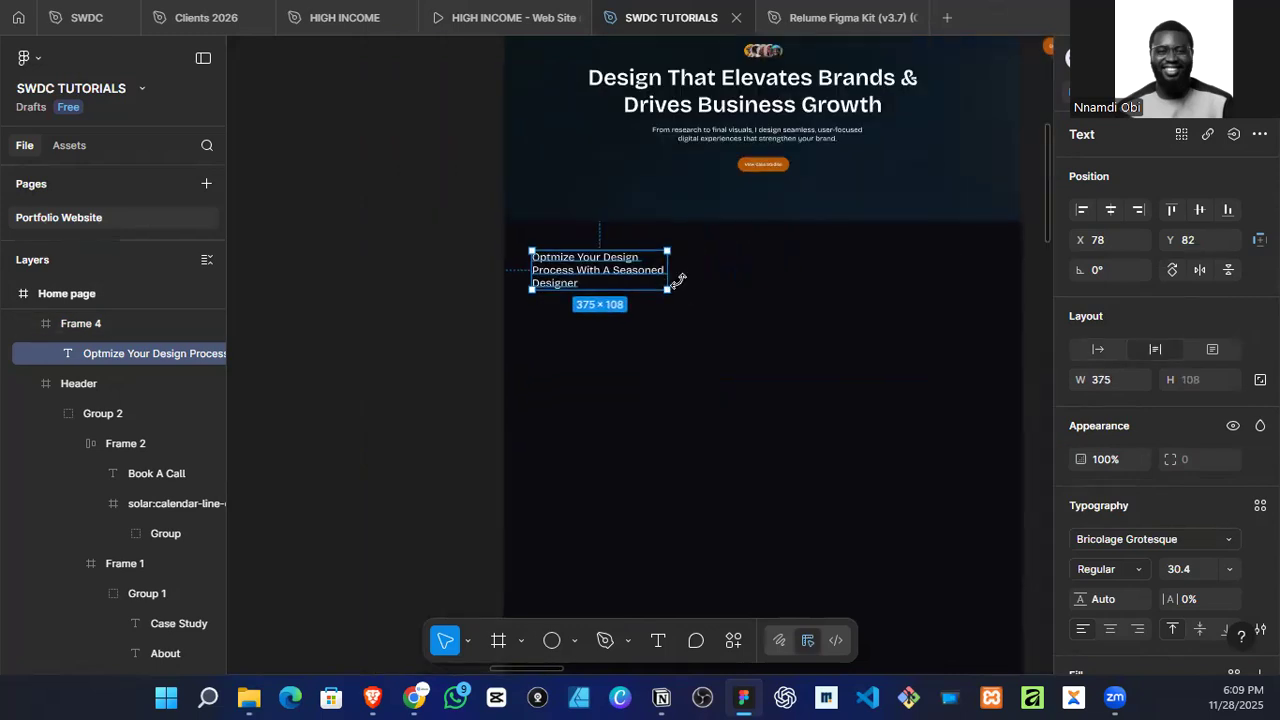
pyautogui.press('k')
pyautogui.moveTo(669, 287); pyautogui.dragTo(720, 297)
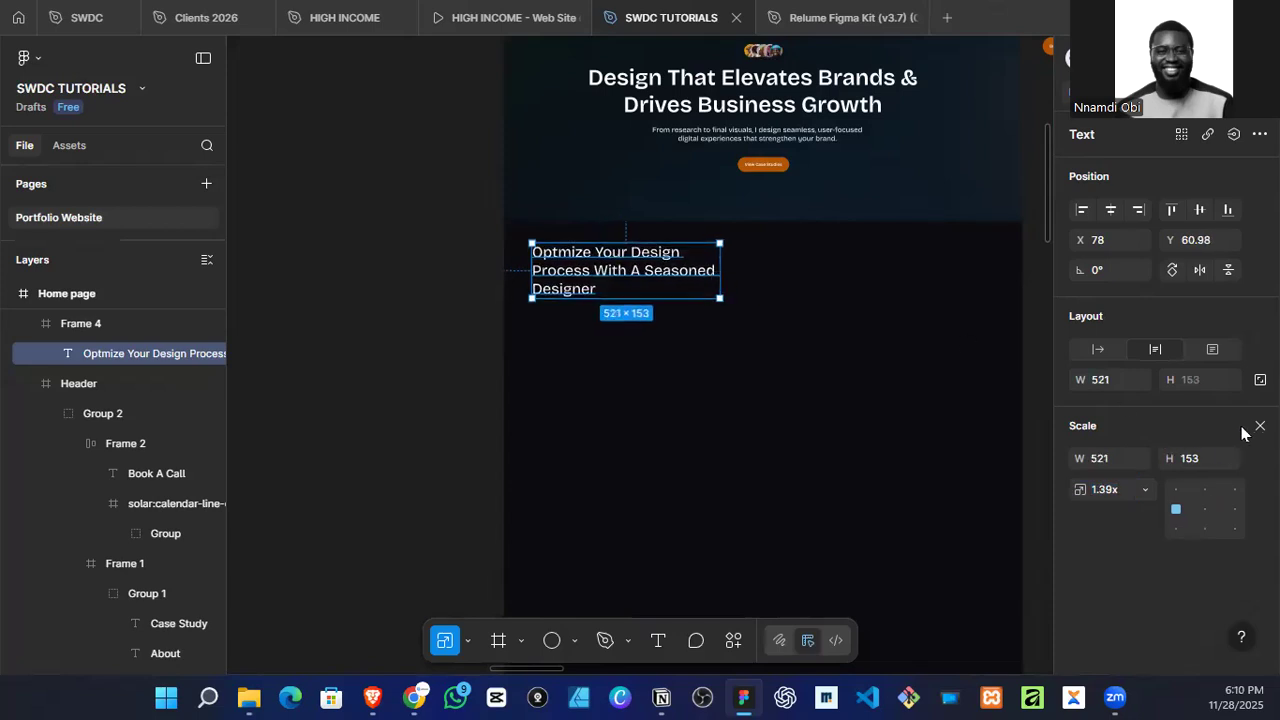
pyautogui.press('Escape')
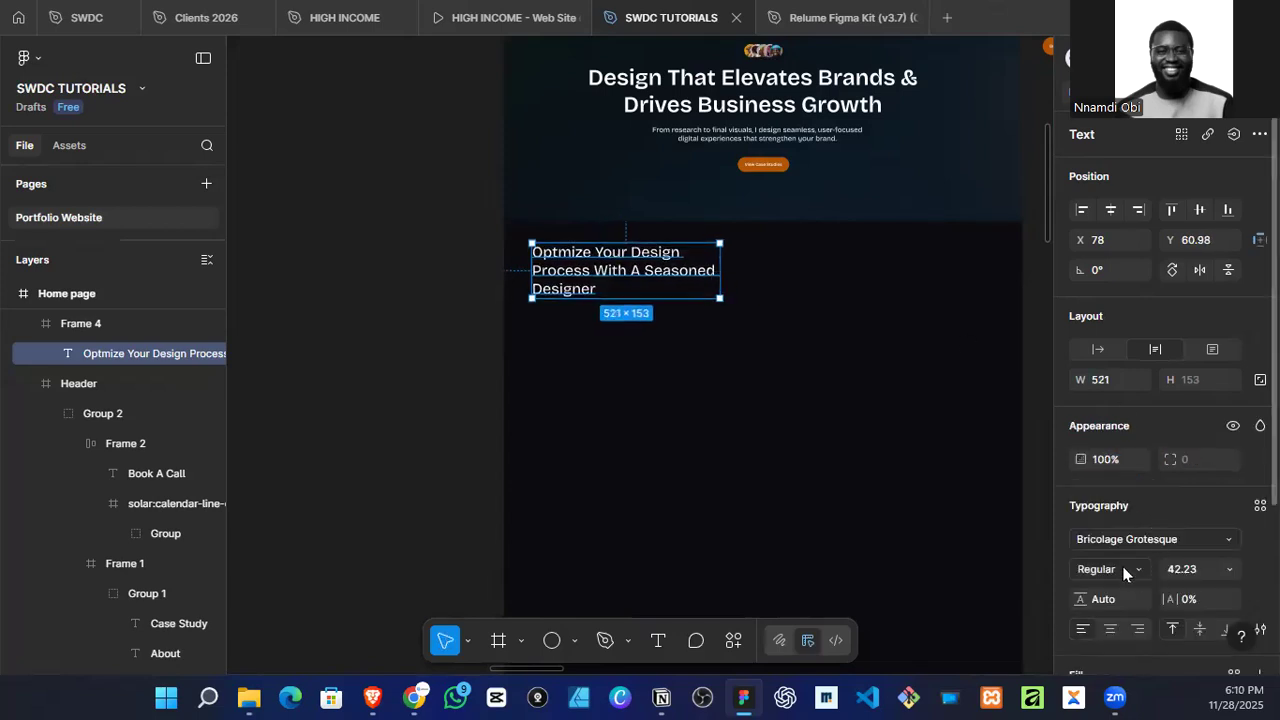
# Step: Set the section heading's weight to Bold and widen its text box to about 620
pyautogui.click(1122, 566)
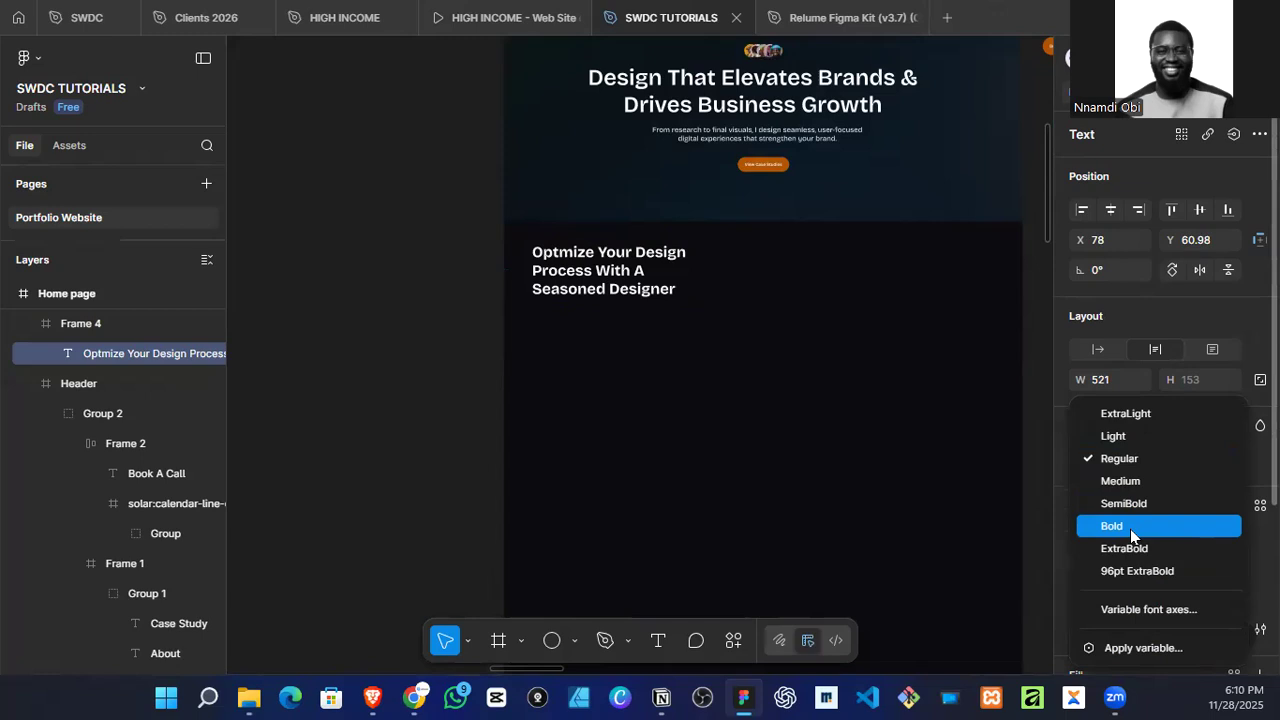
pyautogui.click(1130, 526)
pyautogui.moveTo(719, 269); pyautogui.dragTo(755, 271)
pyautogui.scroll(-1, 653, 259)
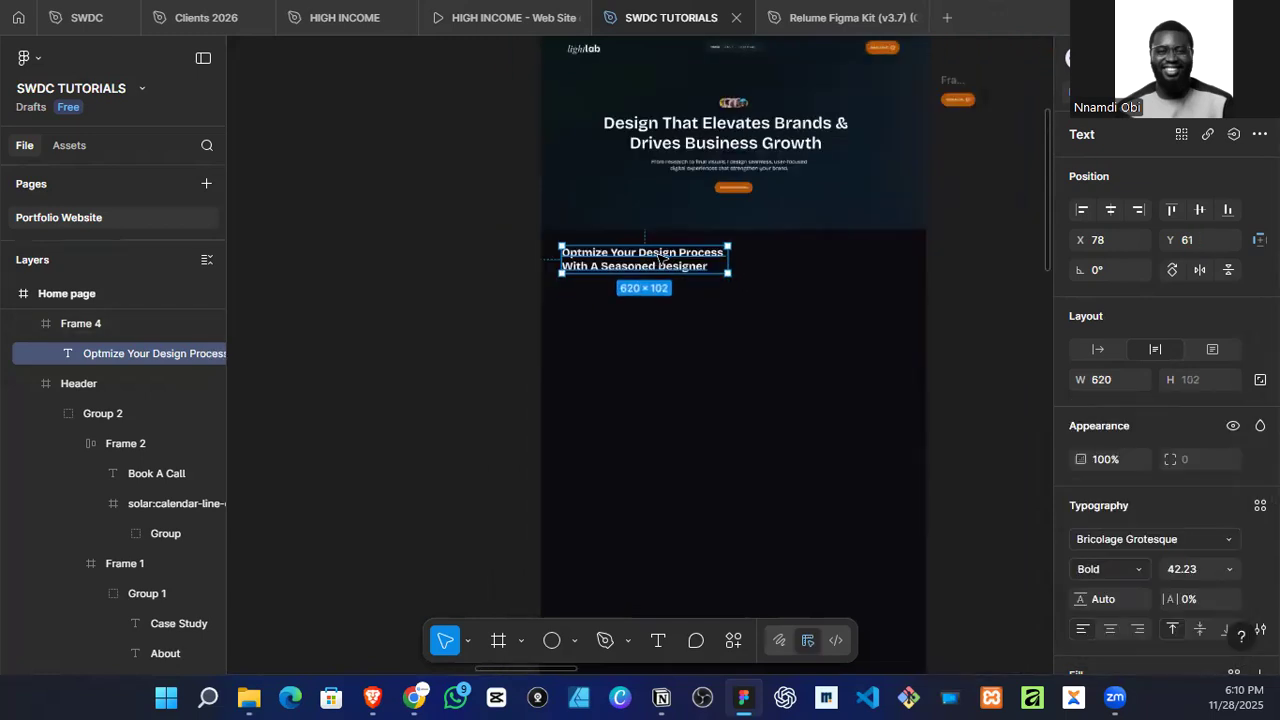
# Step: Move the heading to X 100, narrow its box to about 533, and place a duplicate beside it at X 784
pyautogui.scroll(1, 670, 262)
pyautogui.moveTo(660, 285)
pyautogui.mouseDown()
pyautogui.moveTo(654, 301)
pyautogui.moveTo(667, 288)
pyautogui.mouseUp()
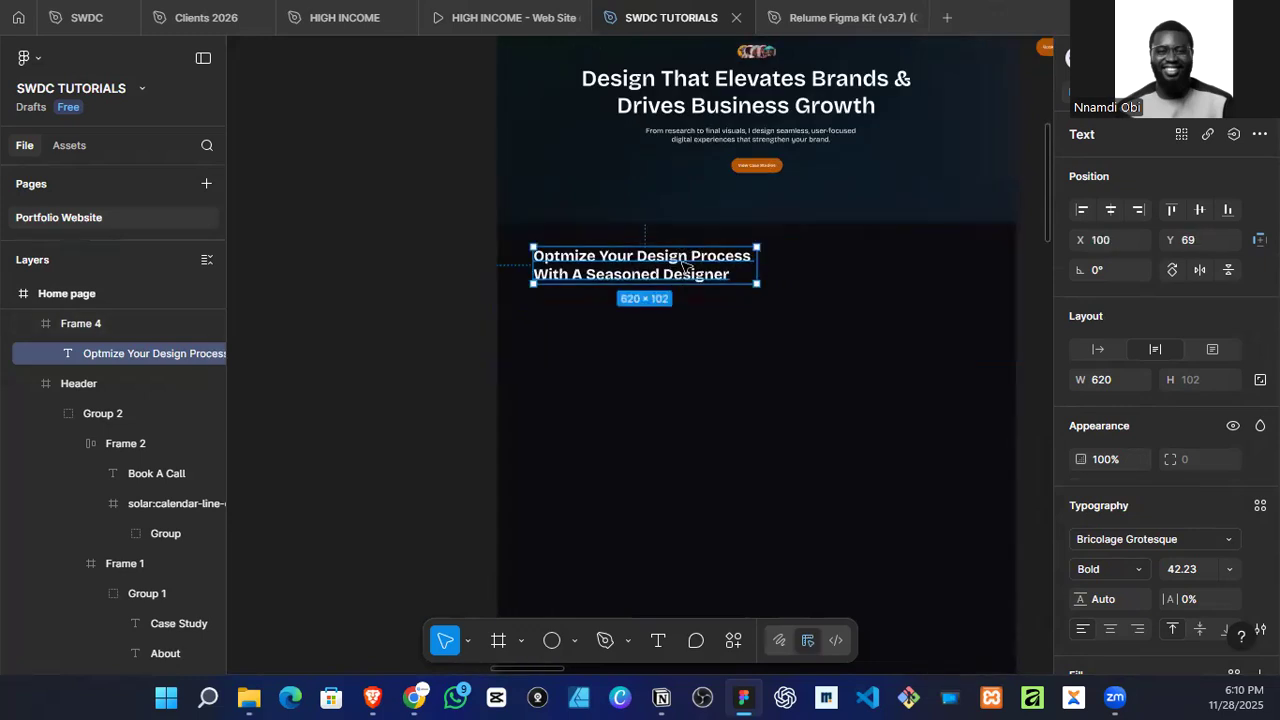
pyautogui.moveTo(742, 267); pyautogui.dragTo(922, 278)
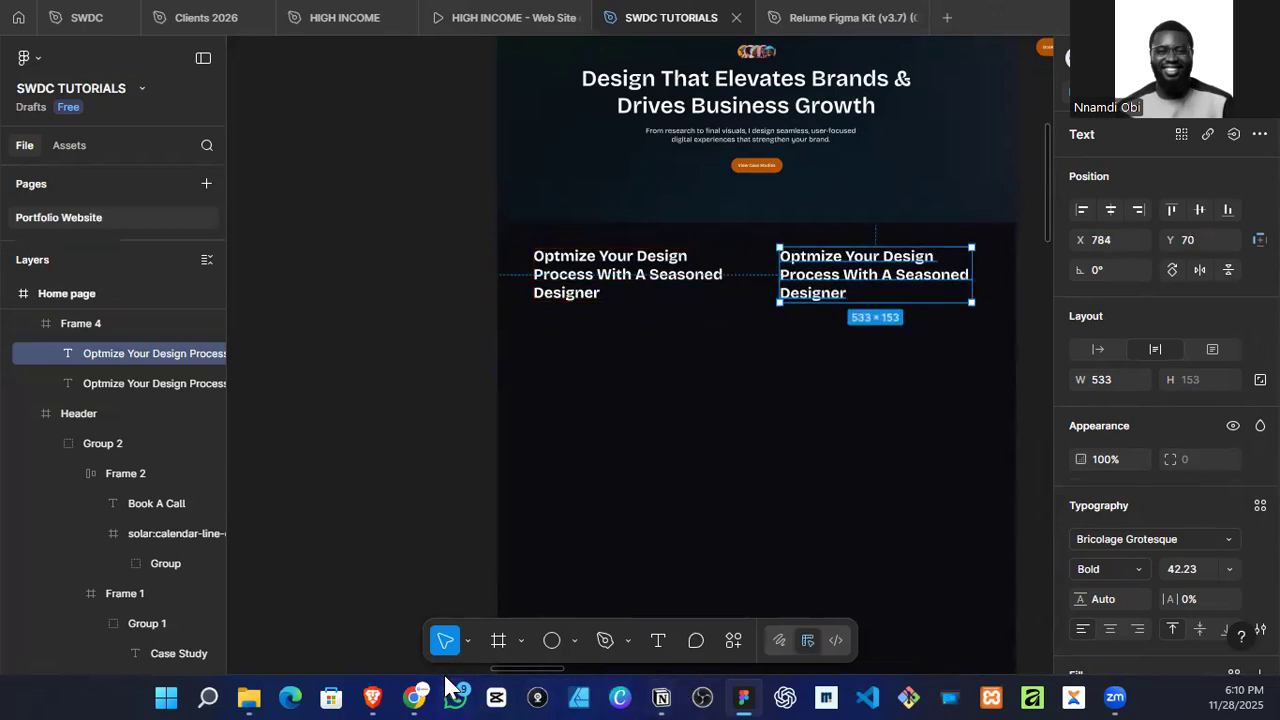
# Step: Switch to ChatGPT in Chrome and copy the 25-word version's text from "I design seamless" through "scale effectively."
pyautogui.moveTo(427, 688)
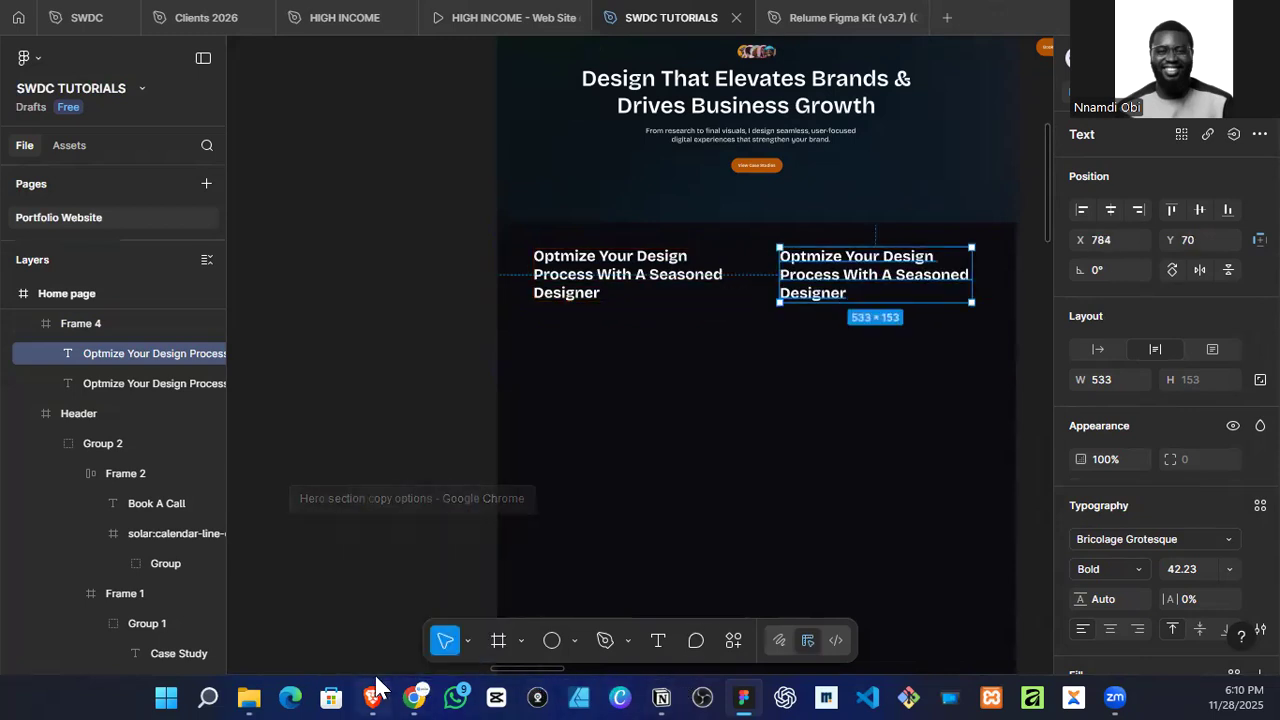
pyautogui.moveTo(378, 688)
pyautogui.click(418, 687)
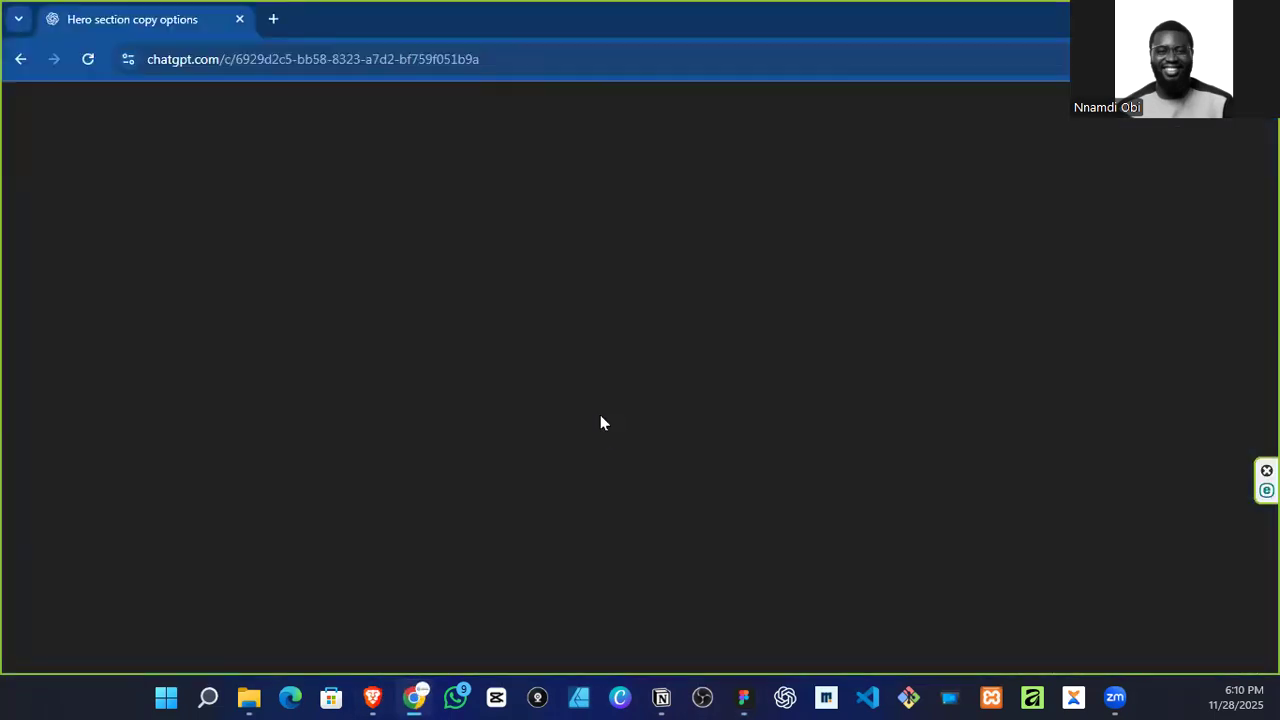
pyautogui.click(693, 411)
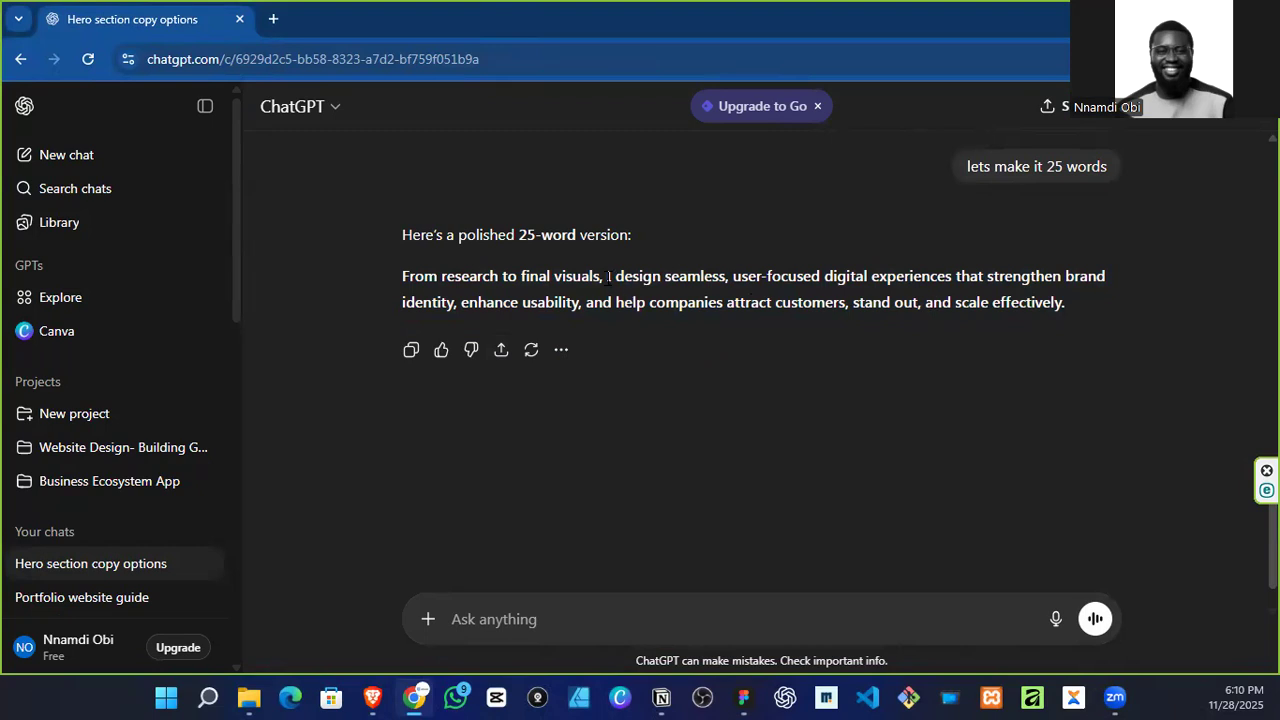
pyautogui.moveTo(607, 278); pyautogui.dragTo(1075, 300)
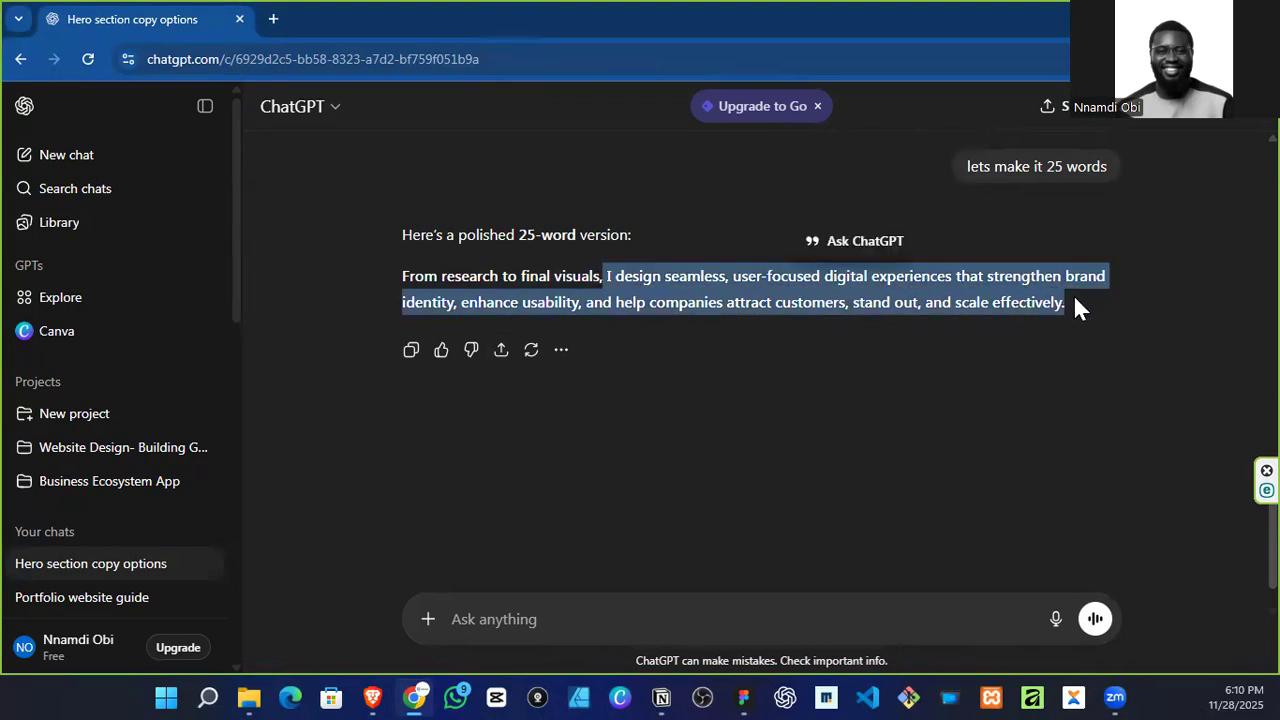
# Step: Return to Figma and replace the duplicated heading's text with the copied ChatGPT sentence
pyautogui.hotkey('alt', 'Tab')
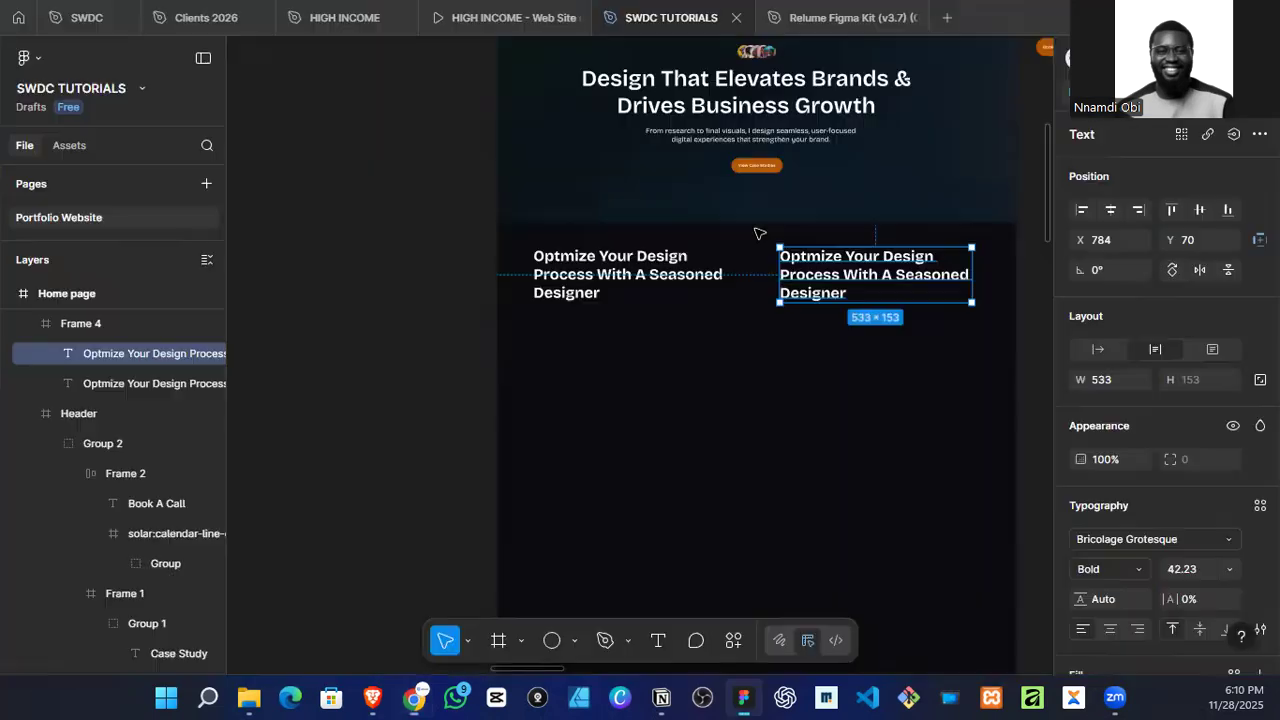
pyautogui.doubleClick(839, 262)
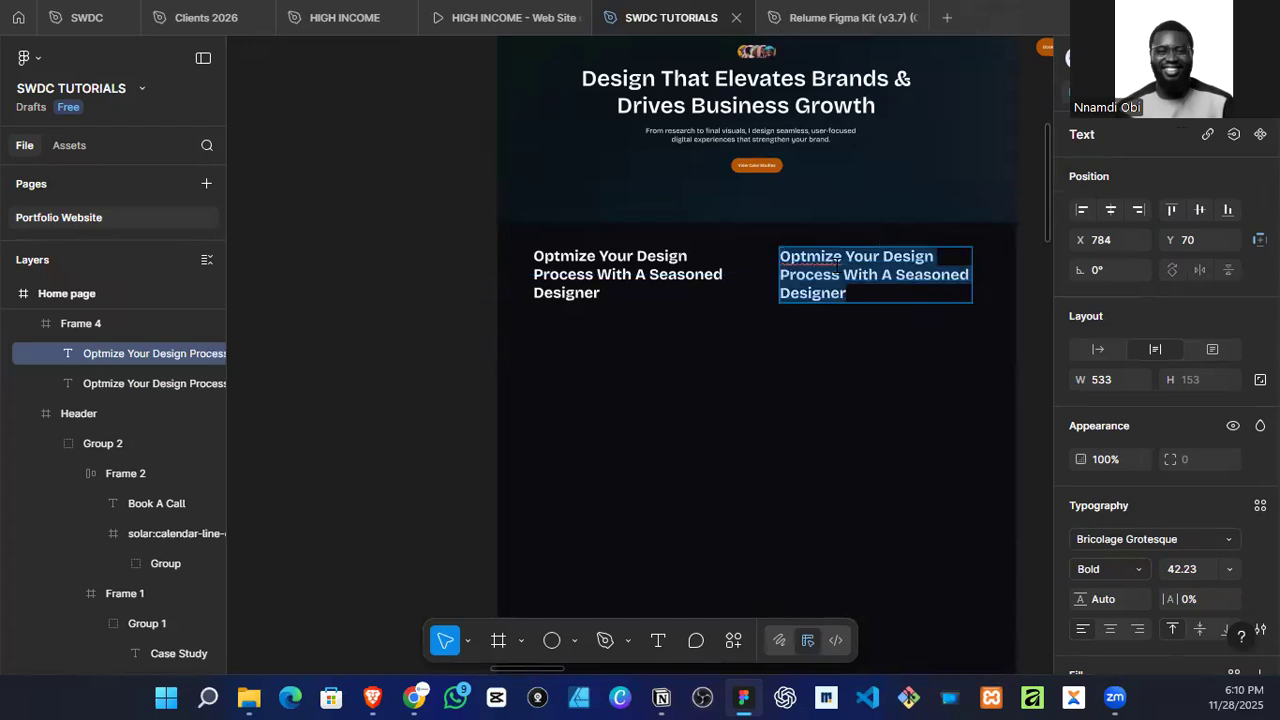
pyautogui.hotkey('ctrl', 'v')
# Step: Try to set the pasted paragraph's weight to Regular and look through the available font sizes
pyautogui.click(1102, 570)
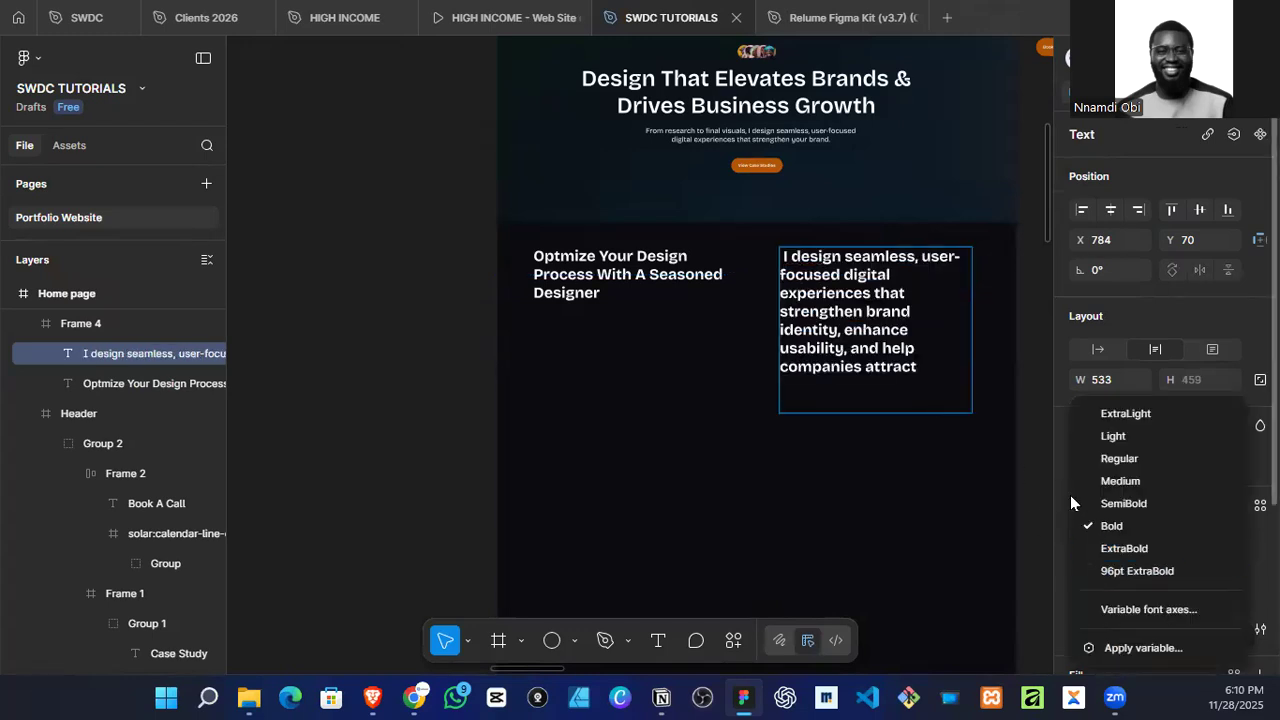
pyautogui.click(1113, 456)
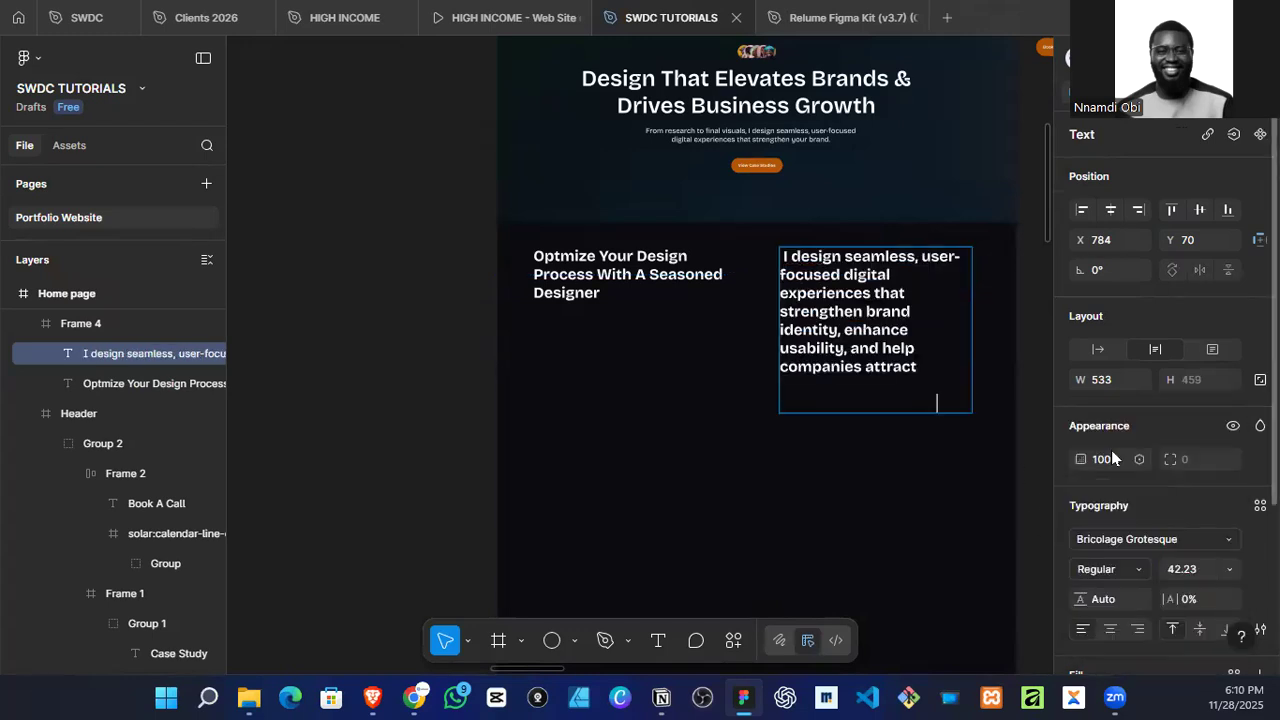
pyautogui.click(1233, 570)
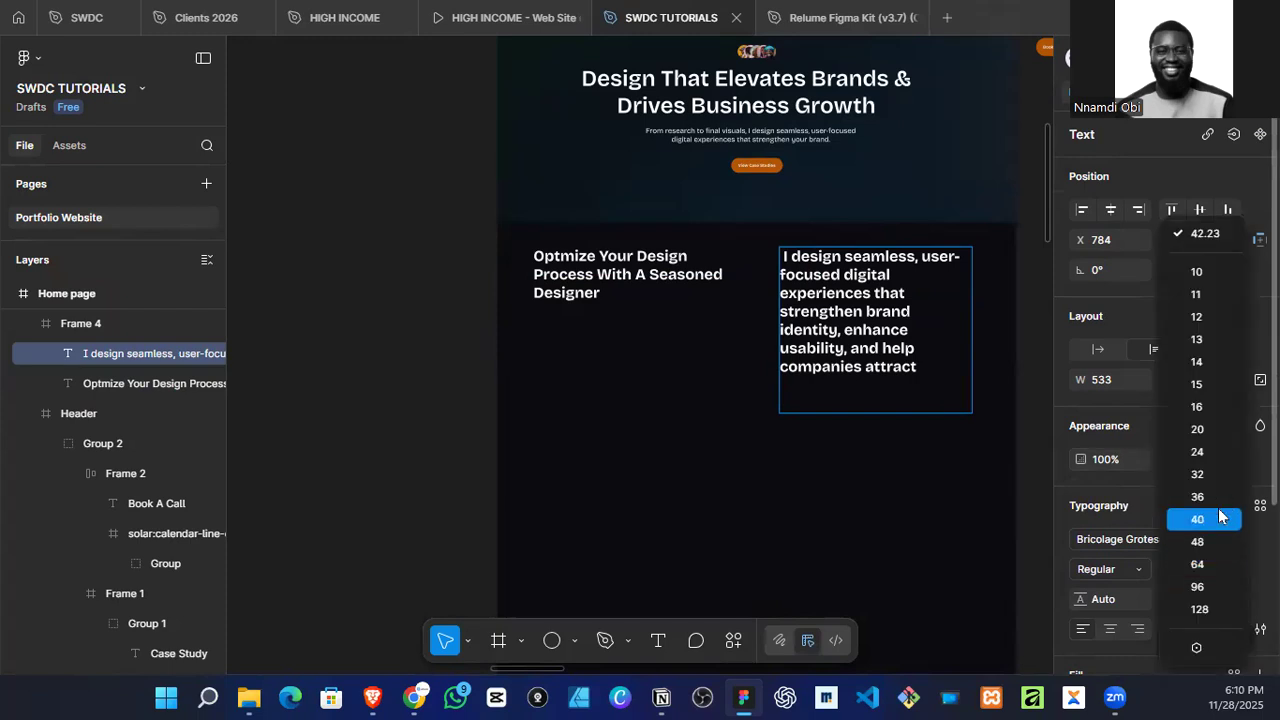
pyautogui.click(855, 316)
pyautogui.doubleClick(855, 316)
# Step: Try deleting characters from the end of the pasted paragraph, and undo the deletions
pyautogui.click(855, 402)
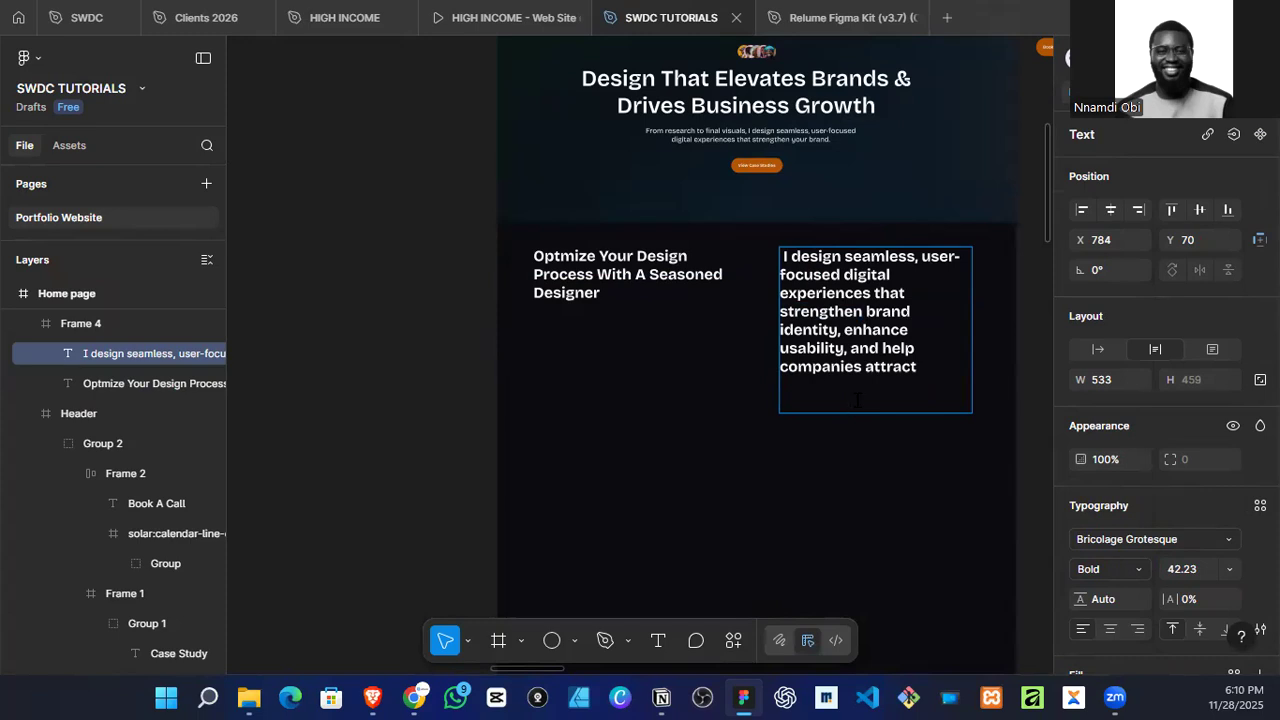
pyautogui.press('Left')
pyautogui.press('Left')
pyautogui.press('Left')
pyautogui.press('Left')
pyautogui.press('Left')
pyautogui.press('Left')
pyautogui.press('Left')
pyautogui.press('Left')
pyautogui.press('Left')
pyautogui.press('Left')
pyautogui.press('Right')
pyautogui.press('Right')
pyautogui.press('Right')
pyautogui.press('Right')
pyautogui.press('Right')
pyautogui.press('Right')
pyautogui.press('BackSpace')
pyautogui.press('BackSpace')
pyautogui.press('BackSpace')
pyautogui.press('BackSpace')
pyautogui.press('BackSpace')
pyautogui.press('BackSpace')
pyautogui.press('BackSpace')
pyautogui.press('BackSpace')
pyautogui.press('BackSpace')
pyautogui.press('BackSpace')
pyautogui.press('BackSpace')
pyautogui.press('BackSpace')
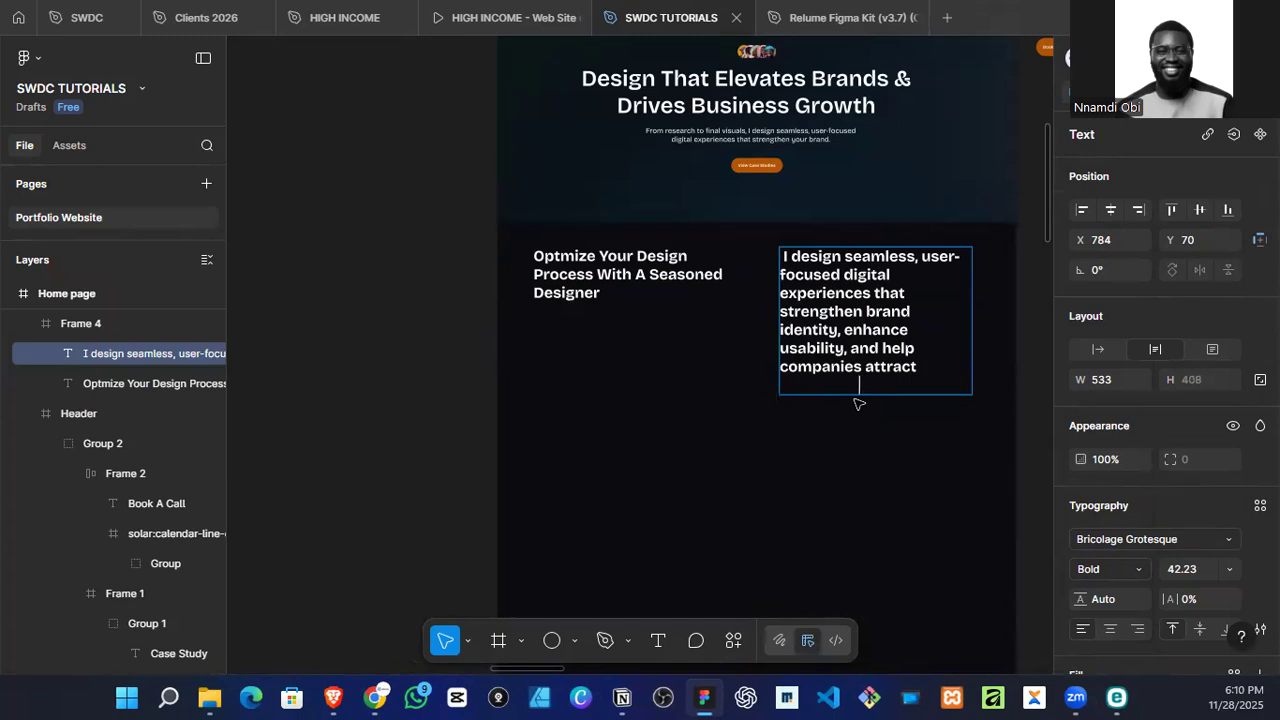
pyautogui.press('BackSpace')
pyautogui.press('BackSpace')
pyautogui.press('BackSpace')
pyautogui.press('BackSpace')
pyautogui.press('BackSpace')
pyautogui.press('BackSpace')
pyautogui.press('BackSpace')
pyautogui.press('BackSpace')
pyautogui.hotkey('ctrl', 'z')
pyautogui.hotkey('ctrl', 'z')
pyautogui.hotkey('ctrl', 'z')
pyautogui.hotkey('ctrl', 'z')
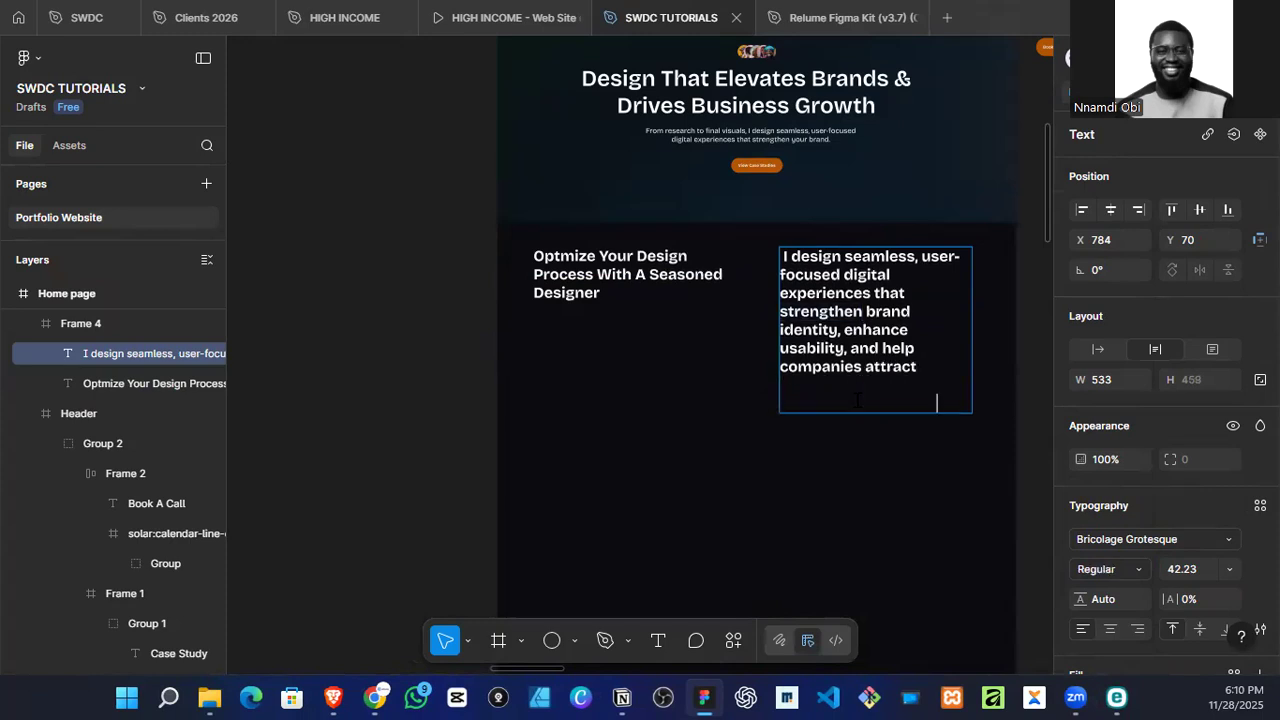
# Step: Extend the pasted paragraph's text box to about 533 × 591 and move it out onto the canvas beside the Home page frame
pyautogui.press('Escape')
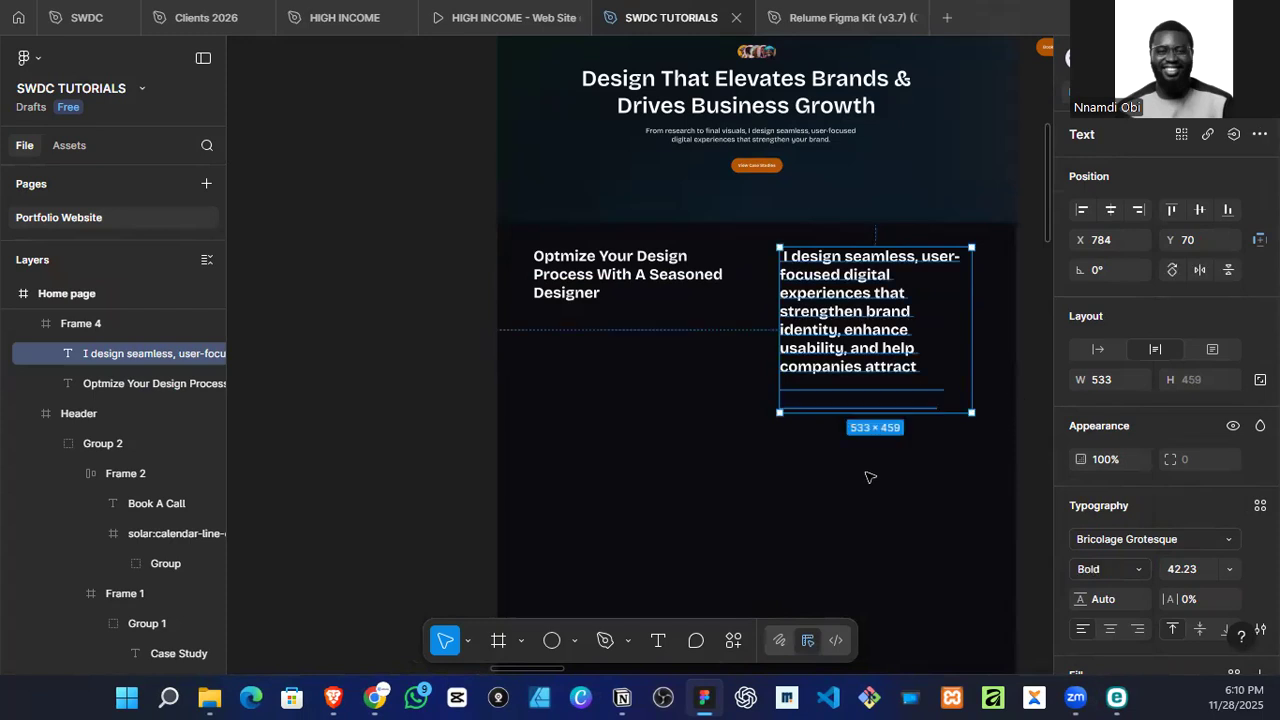
pyautogui.moveTo(871, 411); pyautogui.dragTo(878, 468)
pyautogui.press('Escape')
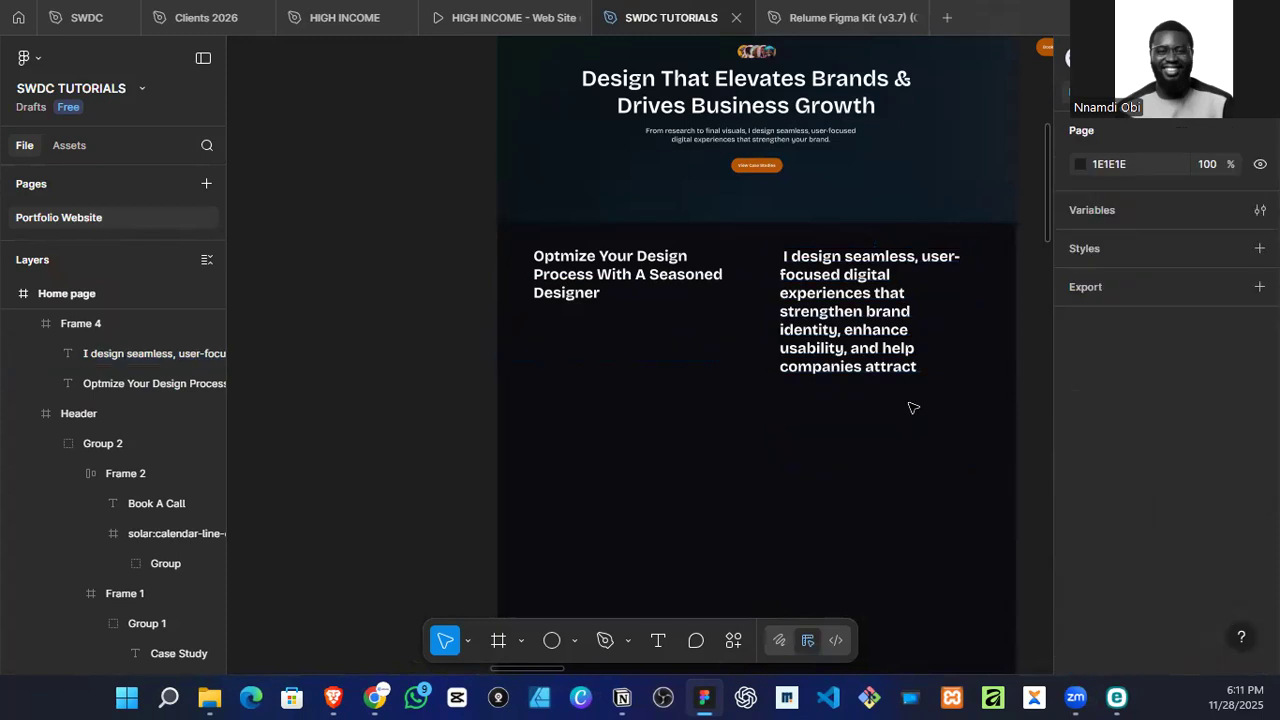
pyautogui.click(873, 324)
pyautogui.click(873, 324)
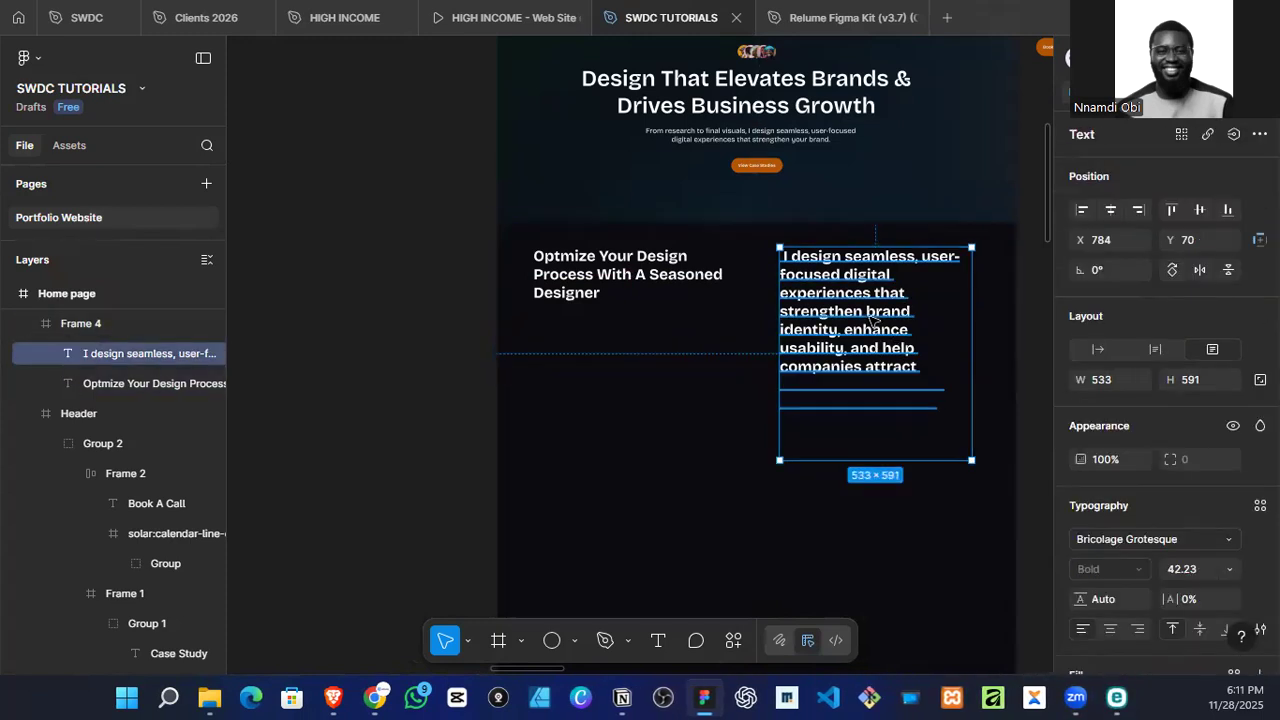
pyautogui.moveTo(863, 300); pyautogui.dragTo(352, 362)
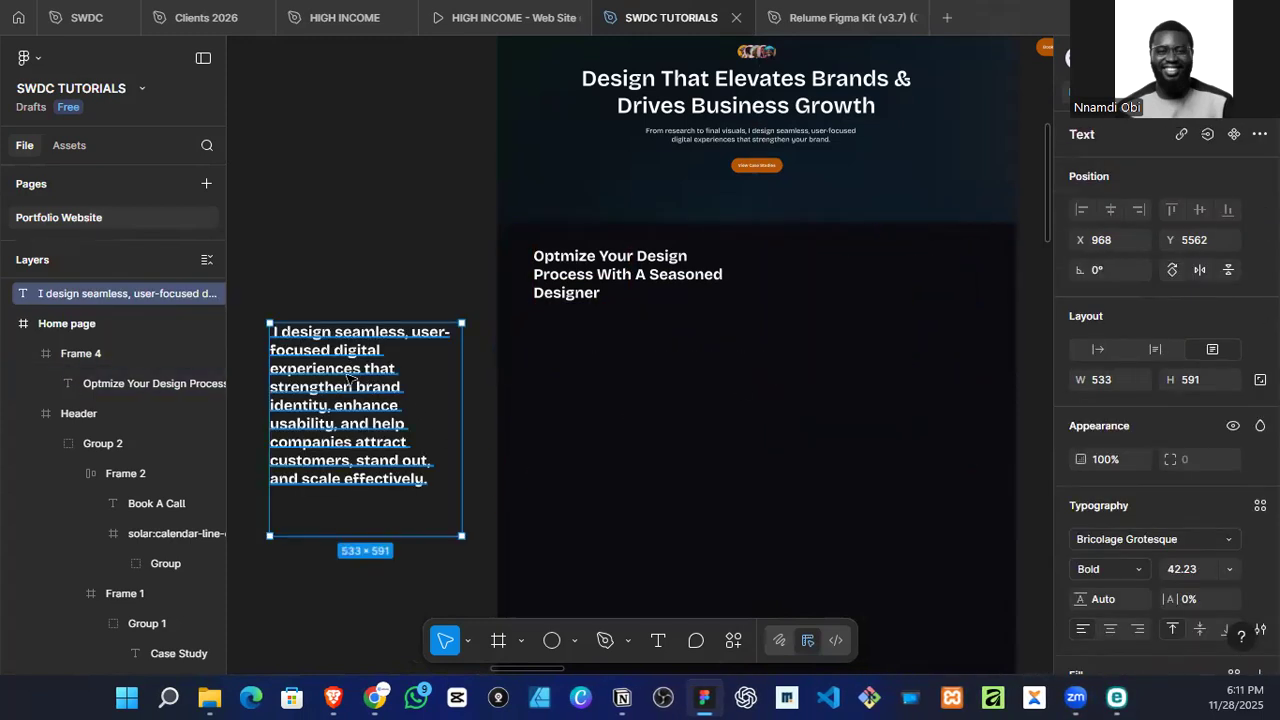
# Step: Widen the pasted paragraph's text box to about 1163 and switch its resizing to auto width
pyautogui.doubleClick(365, 395)
pyautogui.press('Escape')
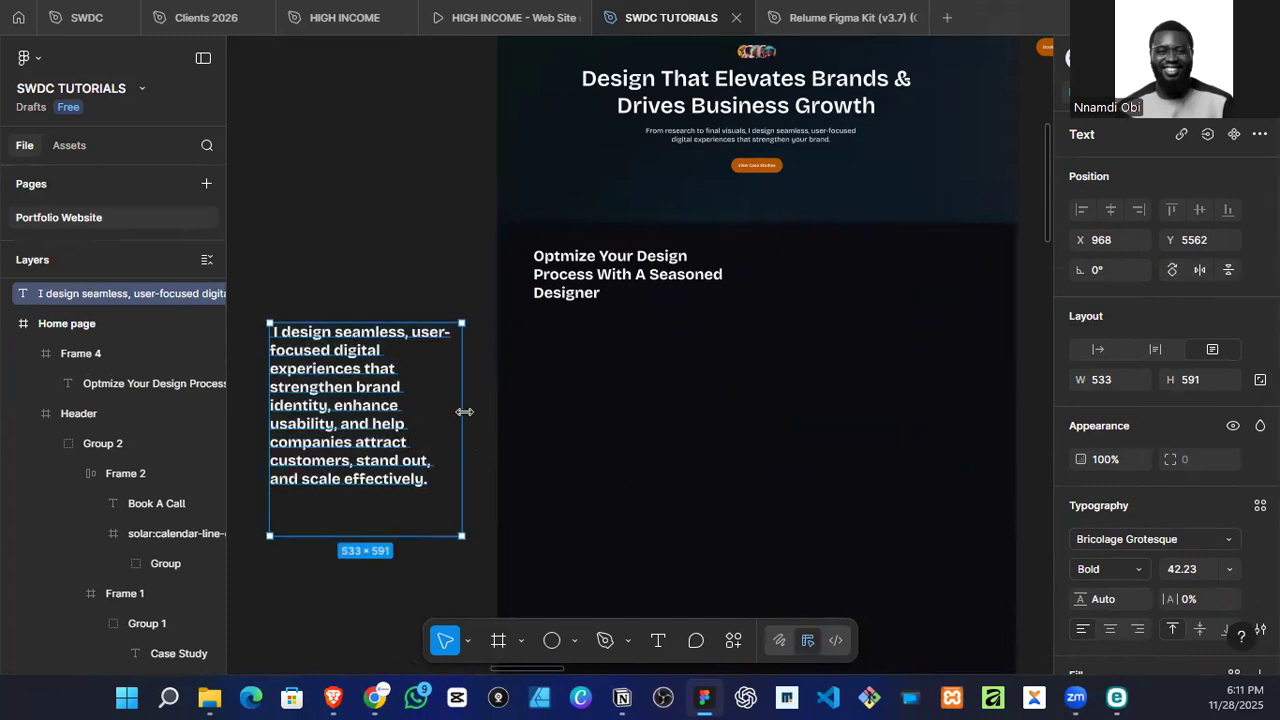
pyautogui.moveTo(465, 412); pyautogui.dragTo(688, 412)
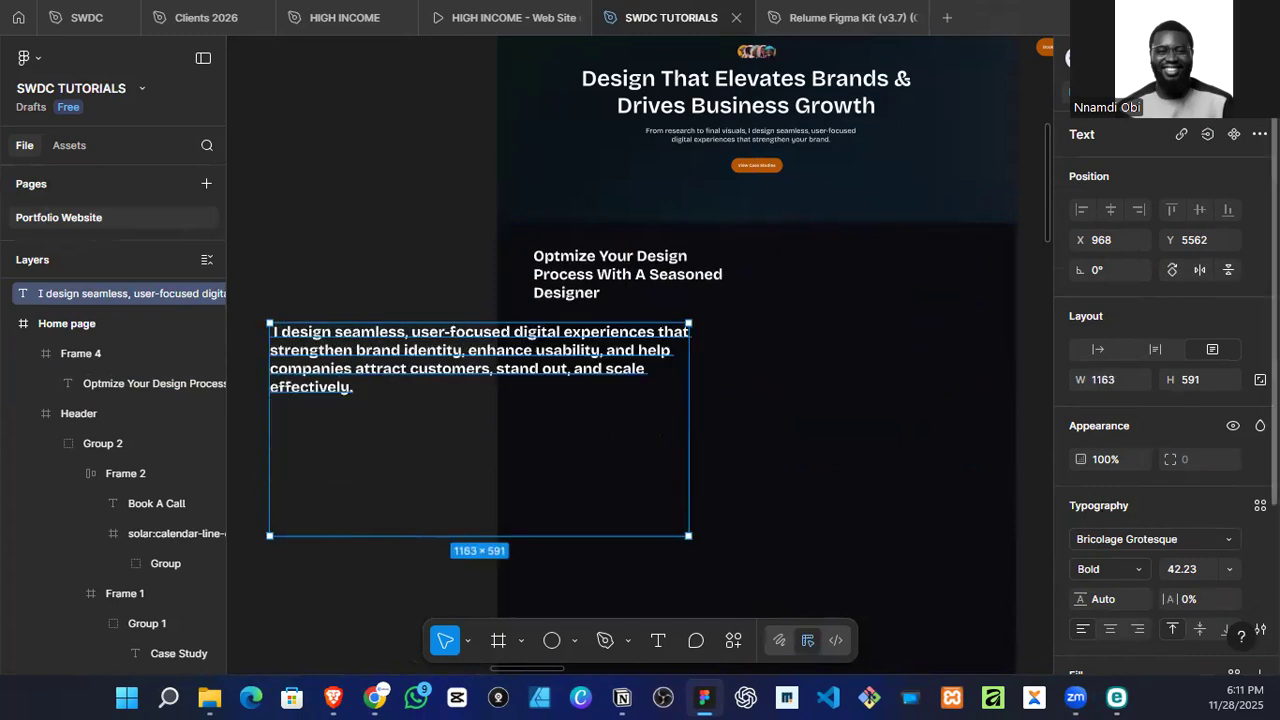
pyautogui.click(1099, 350)
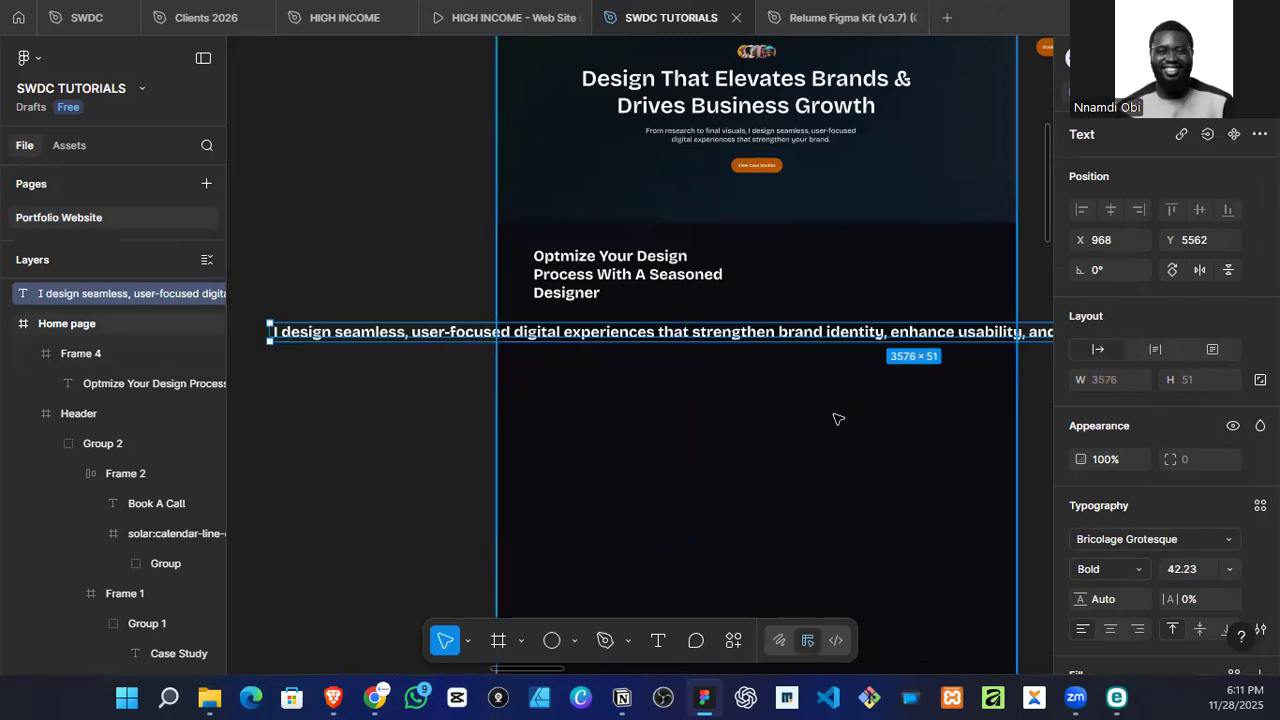
# Step: Try to shrink the single-line paragraph's text box to about 749 × 80, and undo the resize
pyautogui.scroll(-5, 900, 440)
pyautogui.hscroll(4, 896, 458)
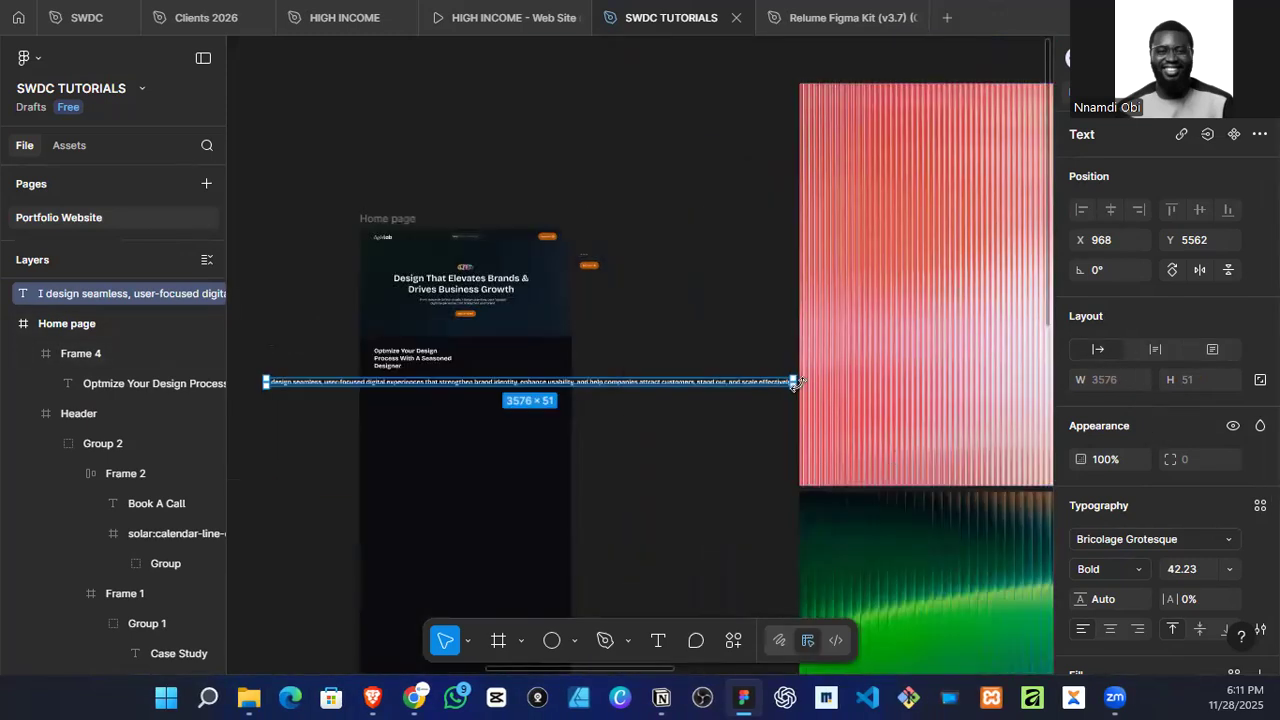
pyautogui.moveTo(793, 381); pyautogui.dragTo(375, 396)
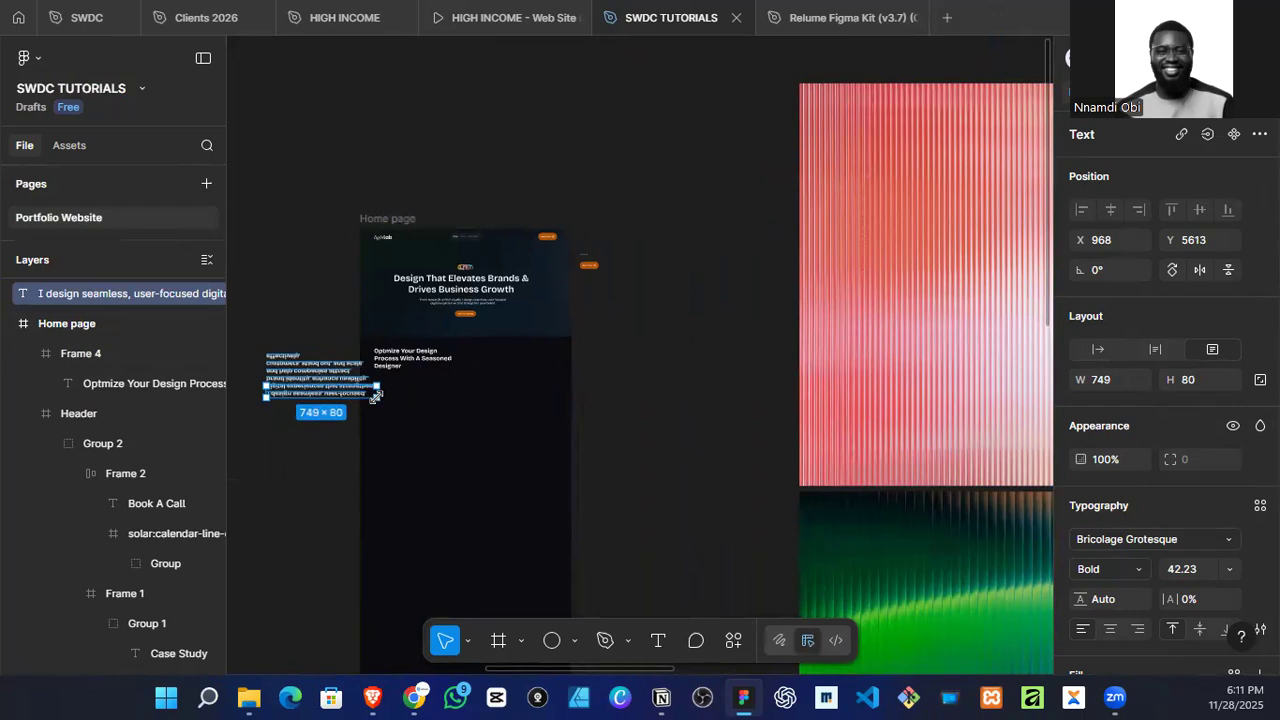
pyautogui.hotkey('ctrl', 'z')
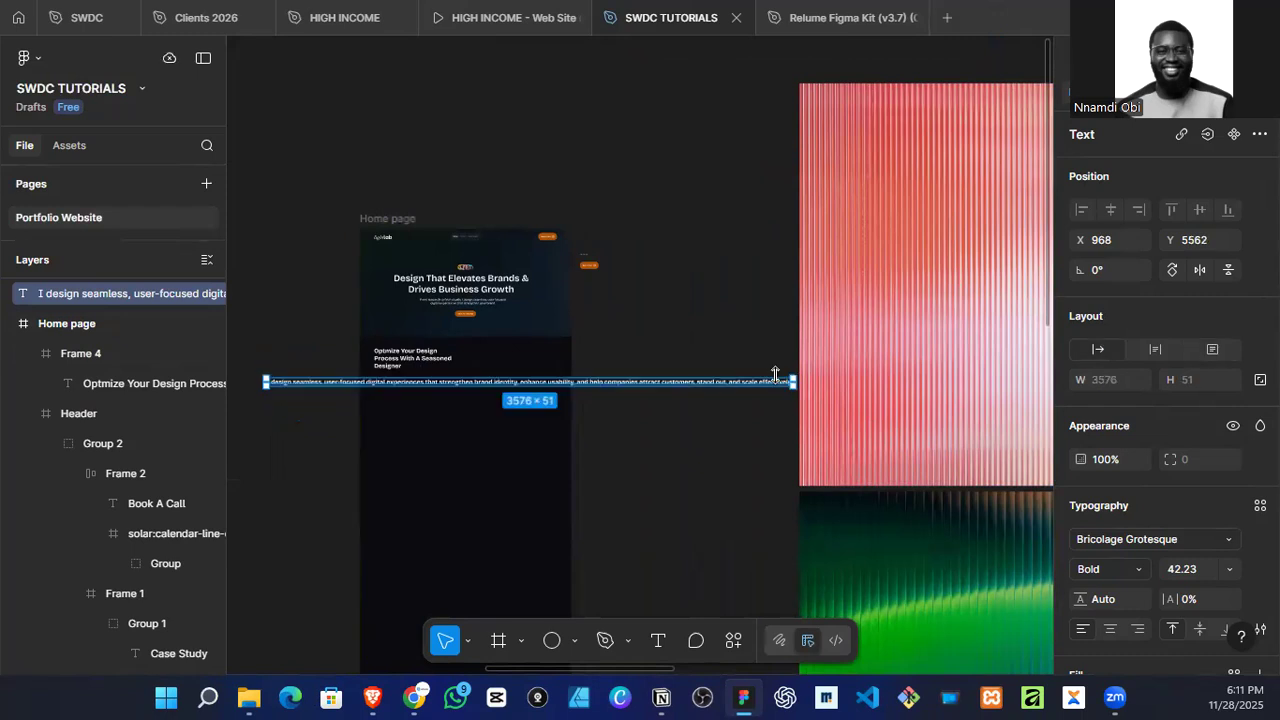
# Step: Wrap the paragraph at a width of about 1254 and place it inside the Home page frame below the section heading
pyautogui.scroll(5, 790, 376)
pyautogui.moveTo(680, 397); pyautogui.dragTo(720, 490)
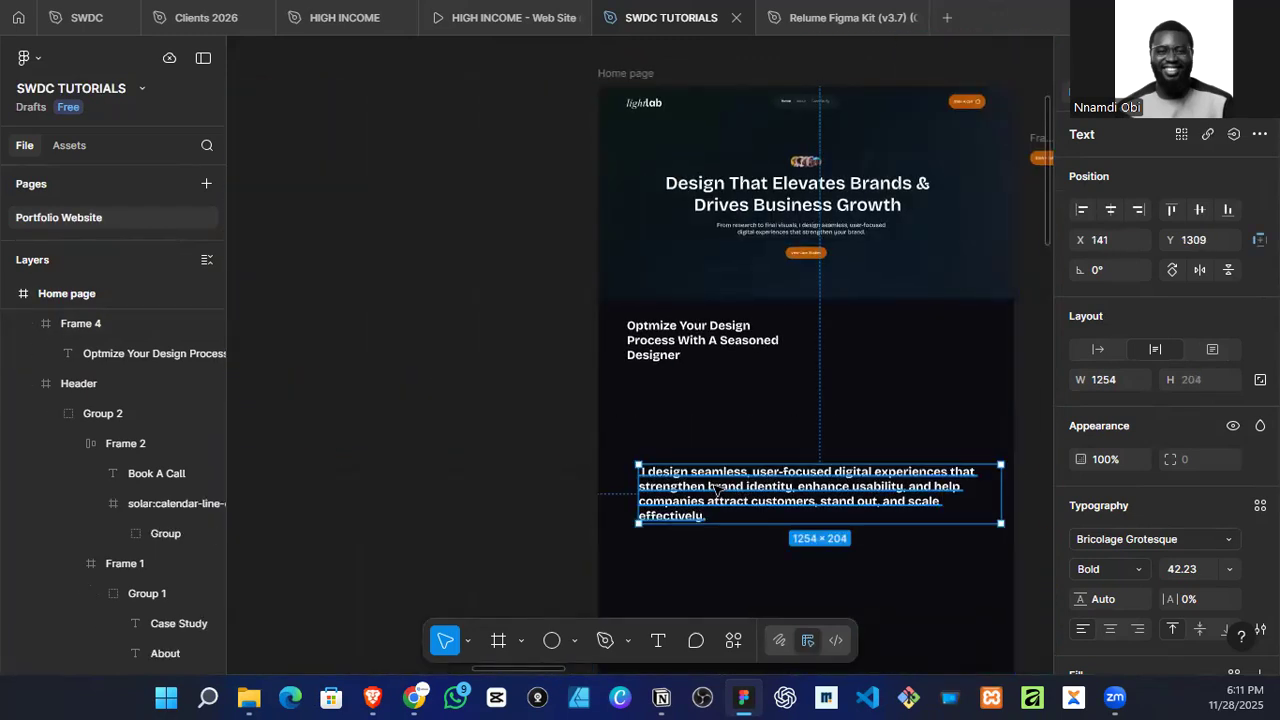
# Step: Delete the leading space before "I design seamless" in the paragraph
pyautogui.doubleClick(658, 472)
pyautogui.scroll(10, 658, 471)
pyautogui.click(564, 470)
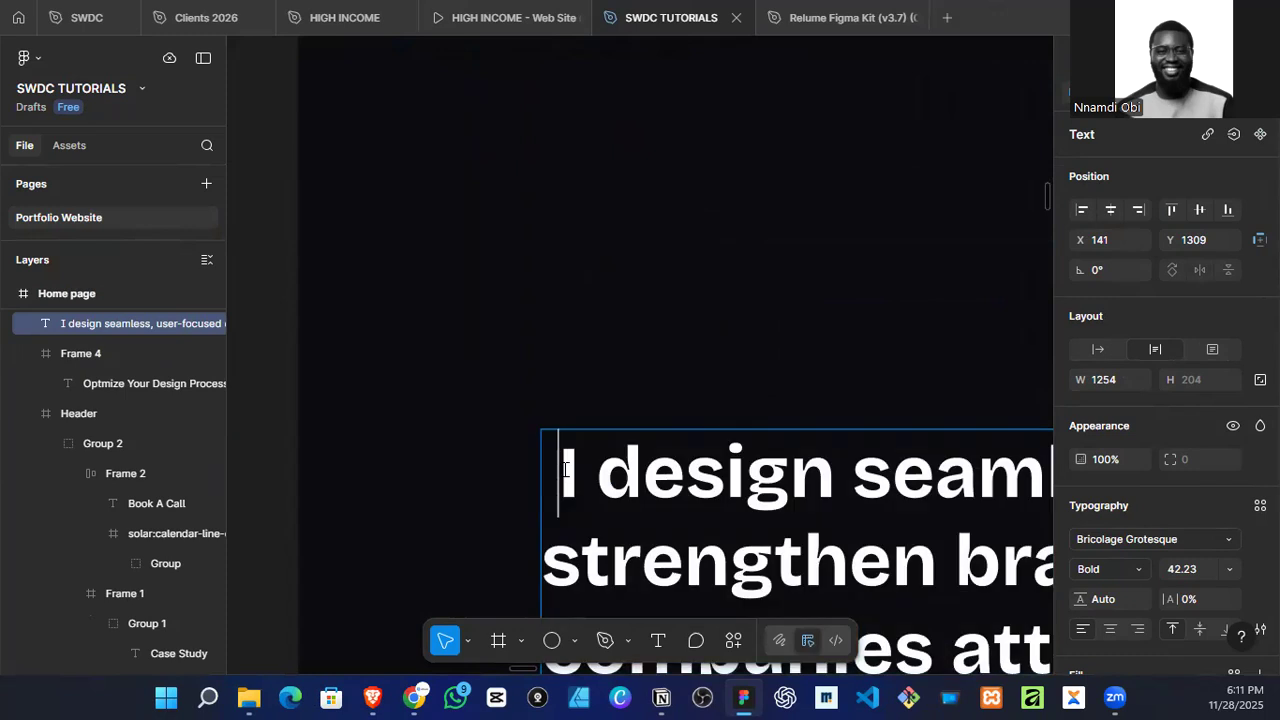
pyautogui.press('BackSpace')
# Step: Set the whole paragraph's font weight to Light after trying Regular
pyautogui.scroll(-7, 564, 470)
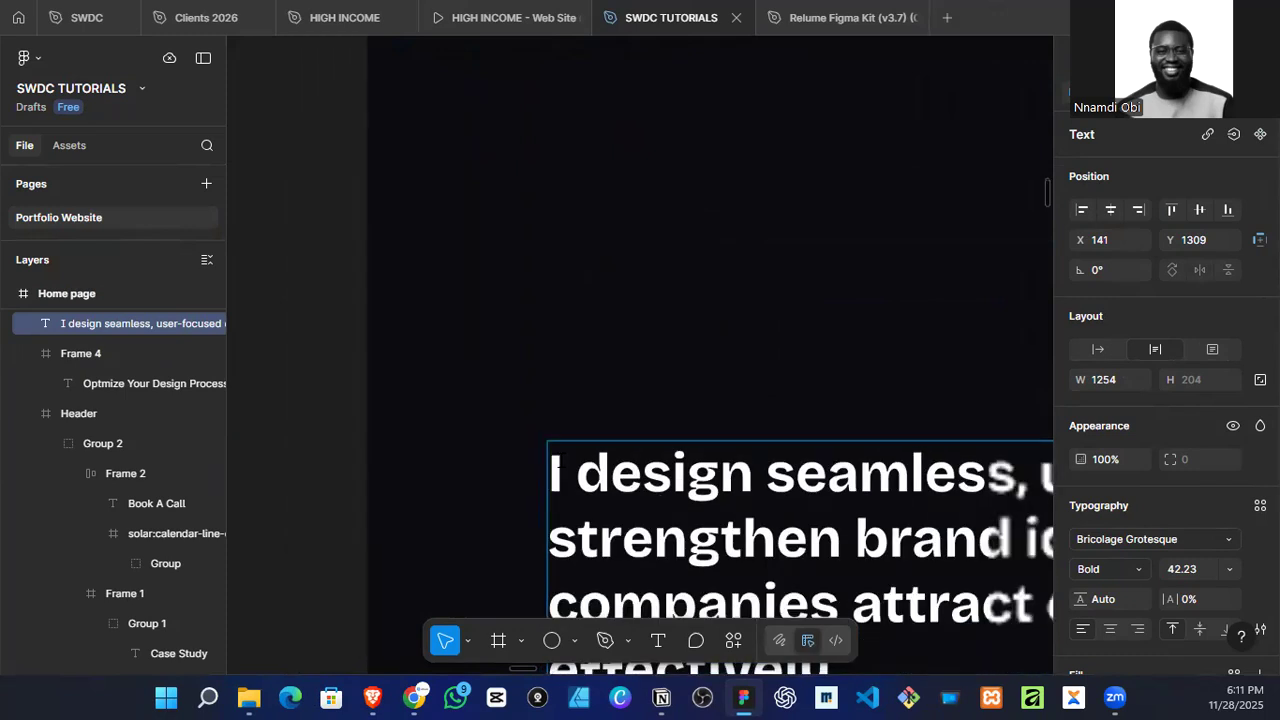
pyautogui.hotkey('ctrl', 'a')
pyautogui.click(1121, 569)
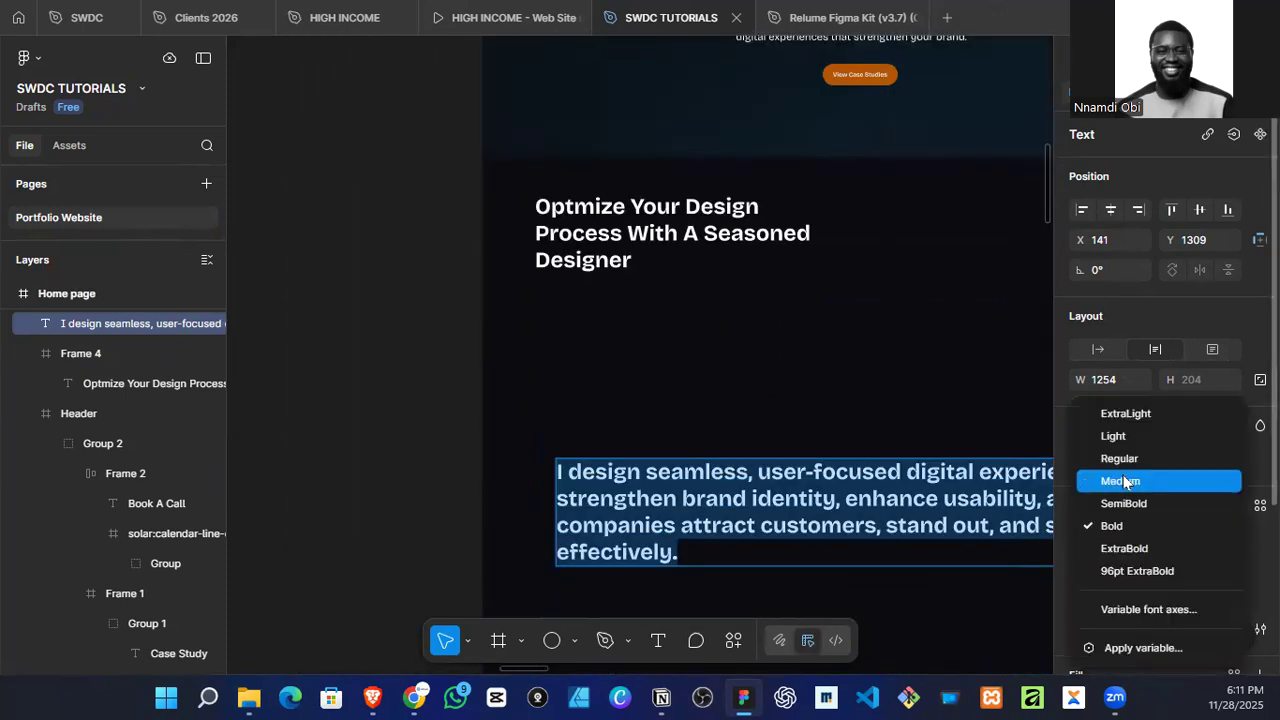
pyautogui.click(1116, 455)
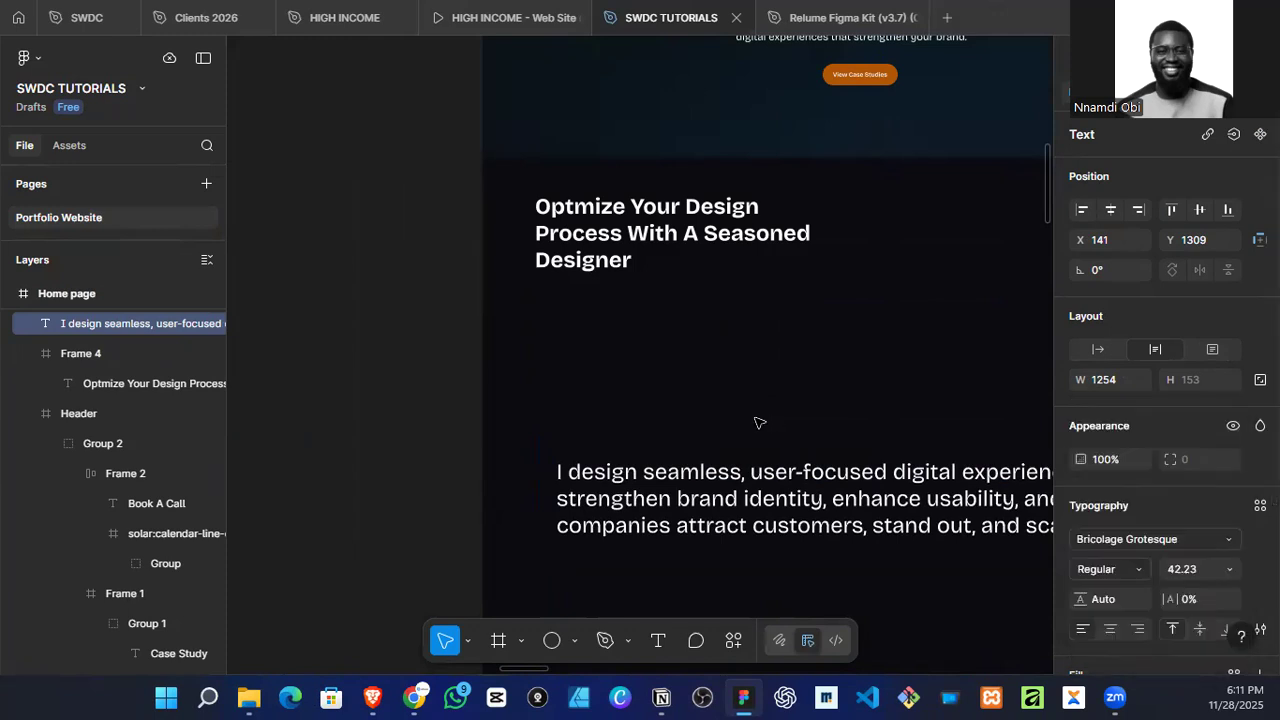
pyautogui.click(1105, 565)
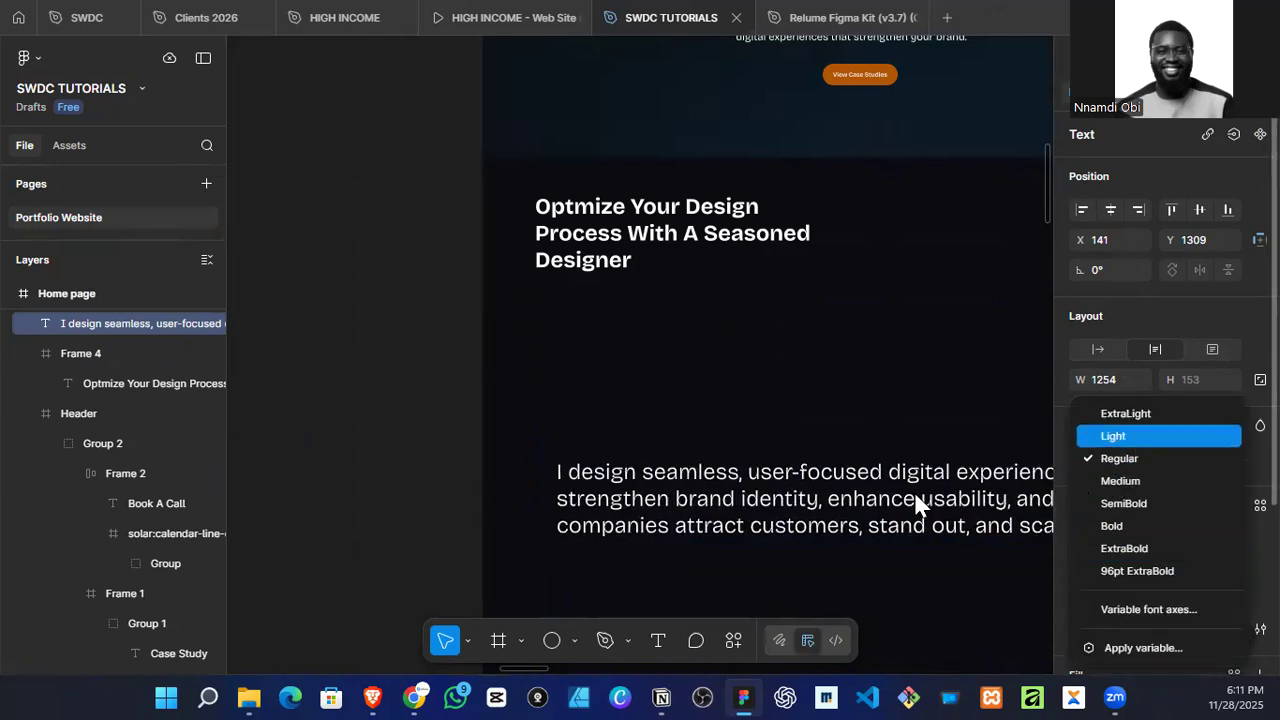
# Step: Examine the "Optimize your design process" reference page in the Mood Board for its heading and supporting text layout
pyautogui.scroll(-4, 759, 482)
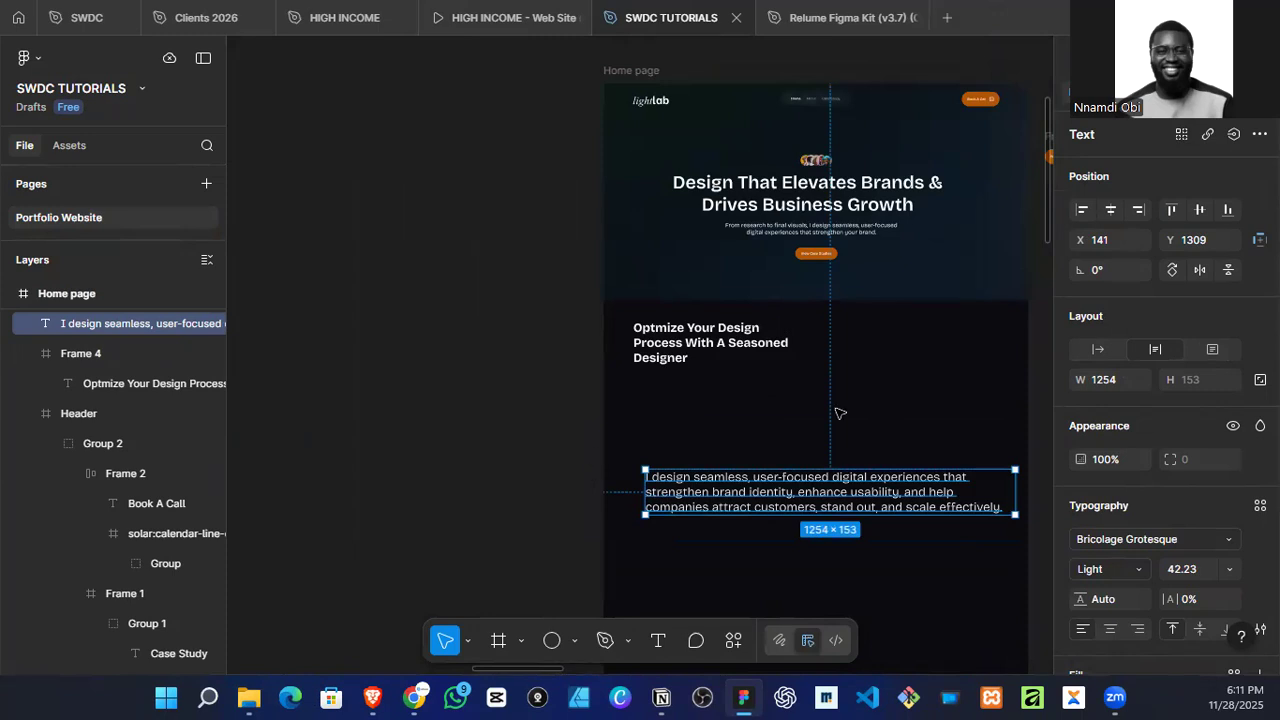
pyautogui.scroll(-8, 769, 411)
pyautogui.hscroll(-5, 592, 410)
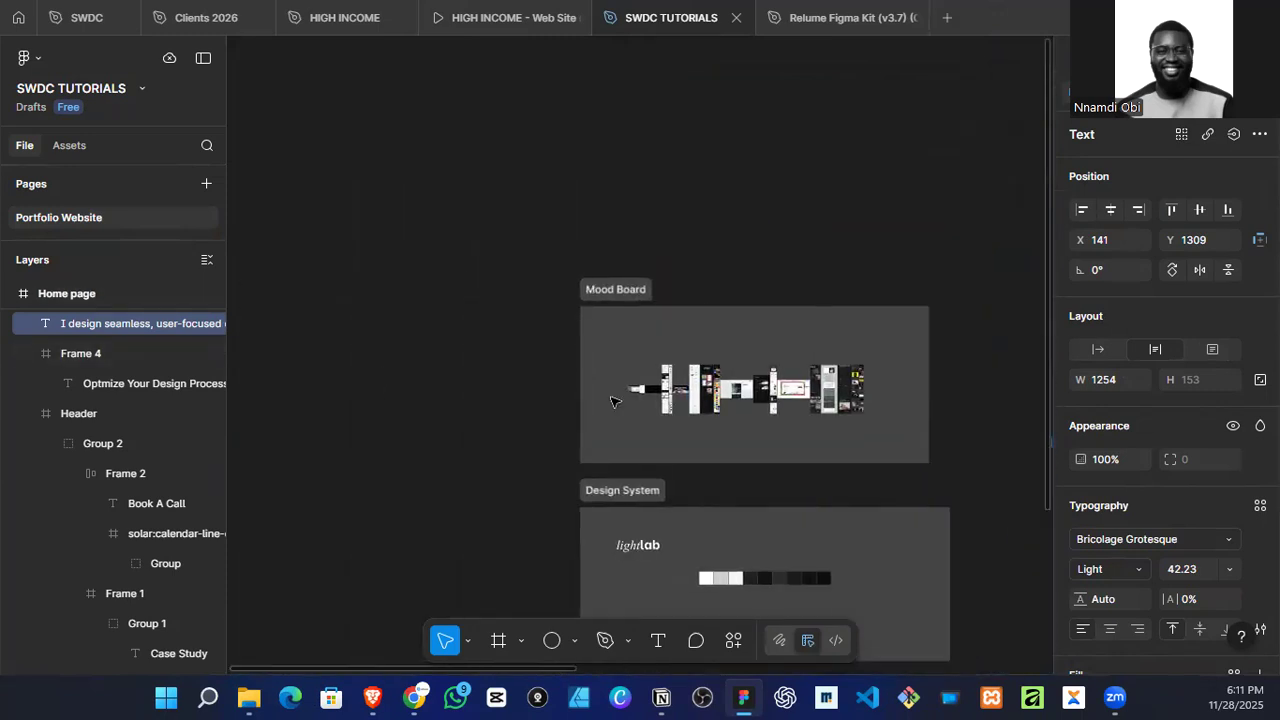
pyautogui.scroll(10, 592, 410)
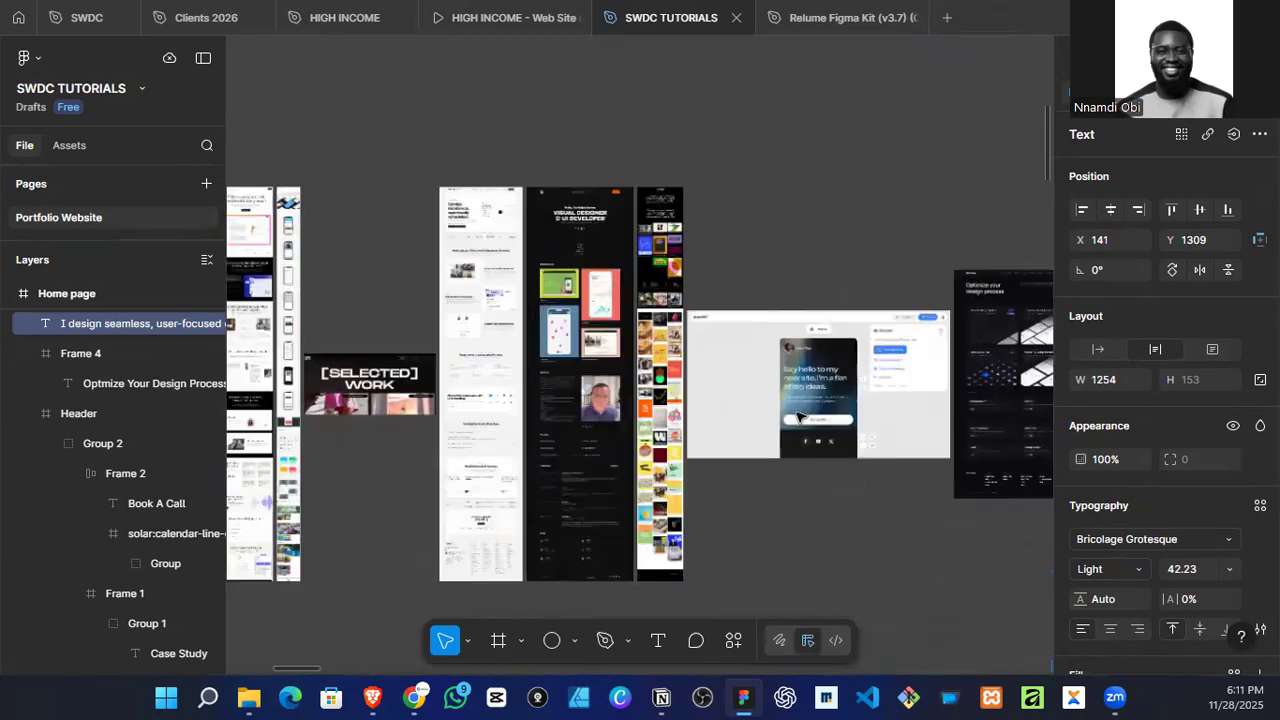
pyautogui.scroll(5, 798, 413)
pyautogui.hscroll(5, 690, 411)
pyautogui.scroll(5, 895, 378)
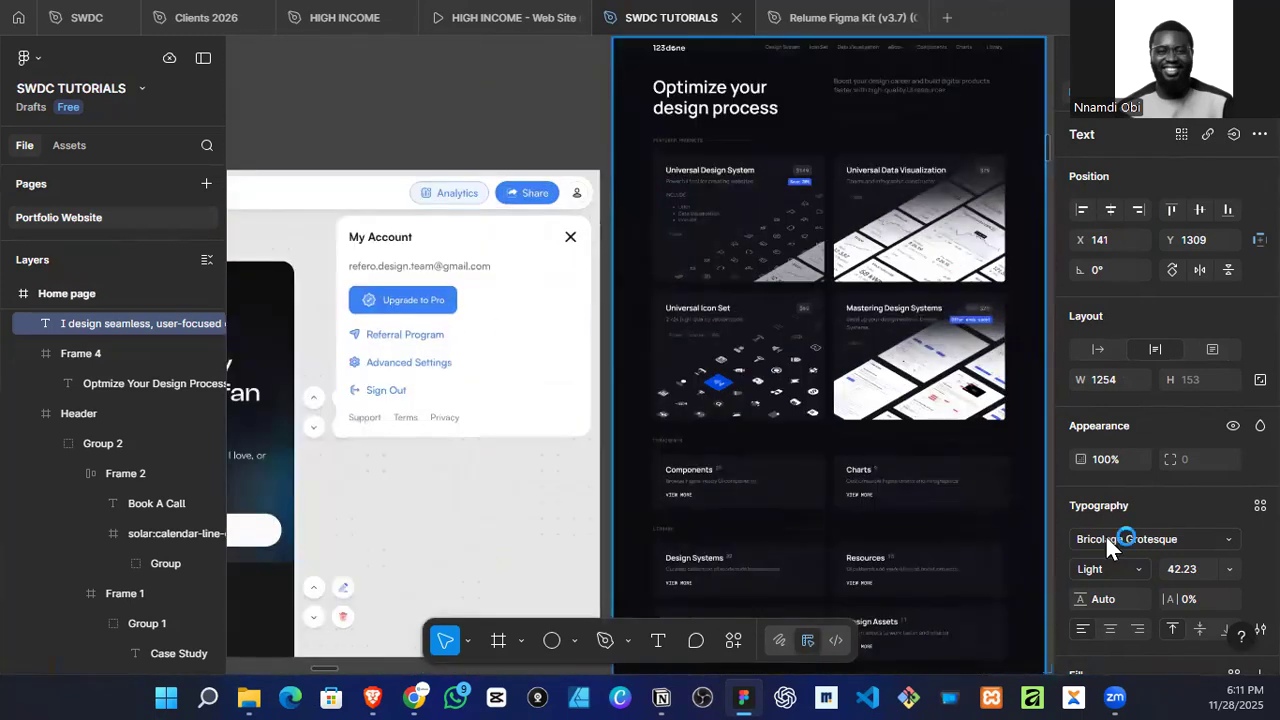